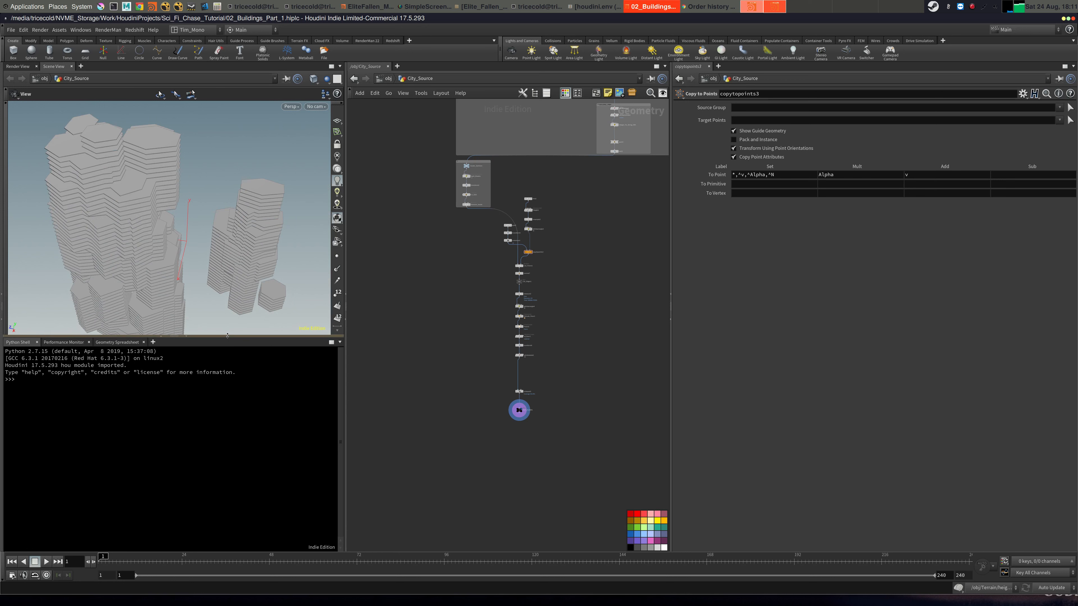
Enlarge the 3D scene view and look at the floor-sliced buildings from a lower angle.
drag(224, 336, 221, 377)
drag(203, 289, 194, 244)
right_drag(194, 244, 190, 228)
drag(190, 227, 238, 228)
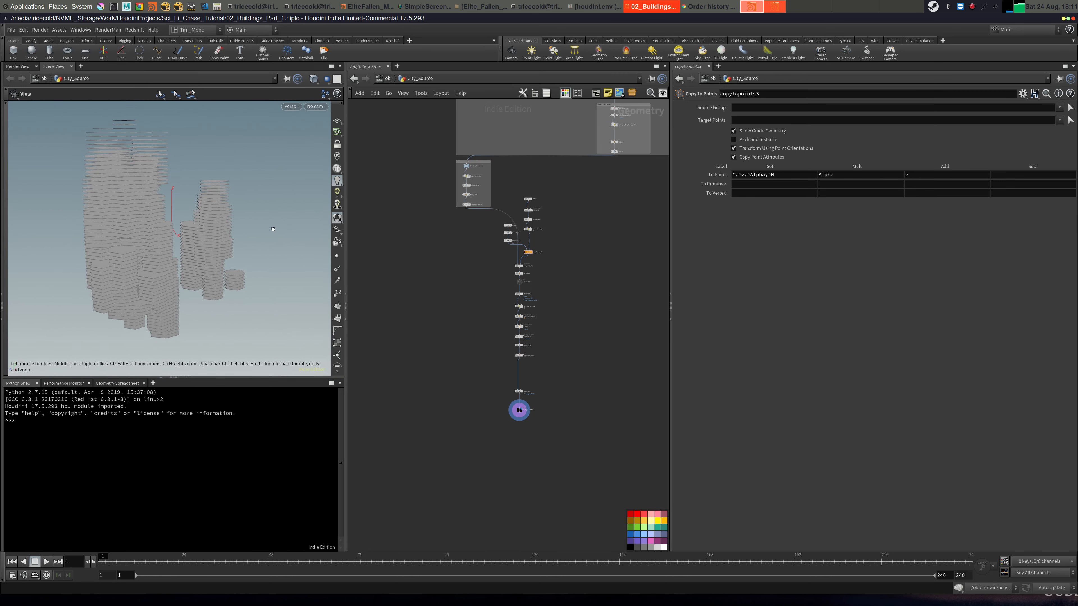
Group the whole floor-generating node chain, from the line and grid nodes down to the output null, into a network box.
middle_drag(575, 282, 577, 313)
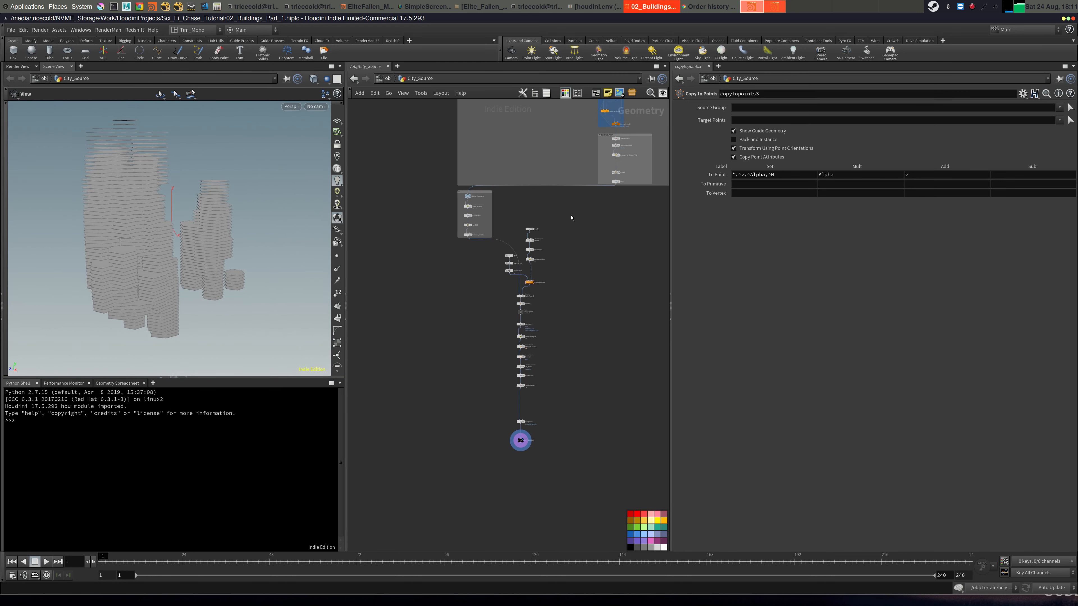
drag(571, 217, 495, 480)
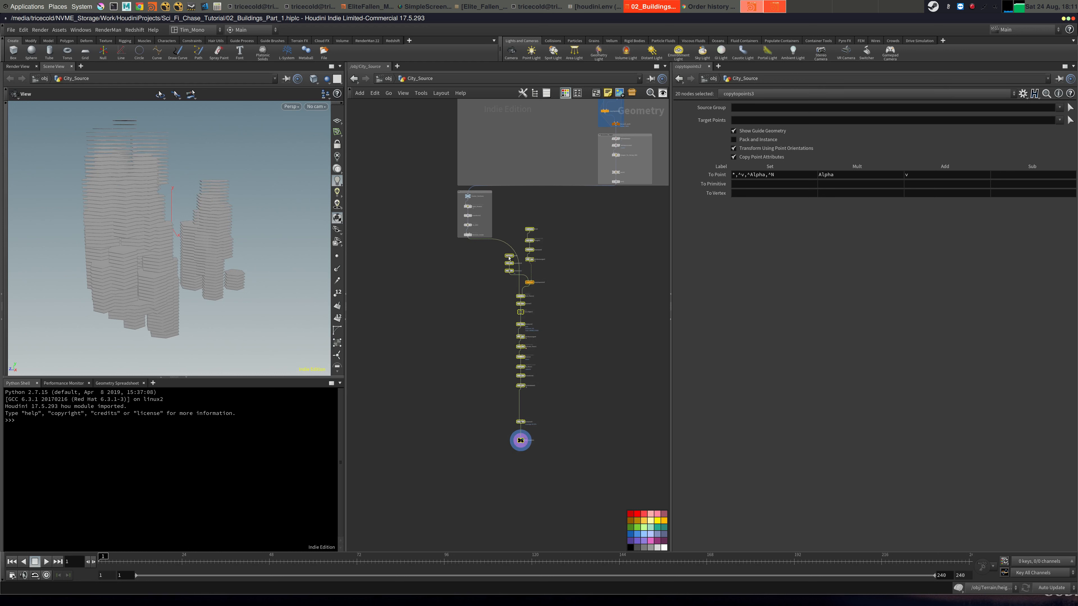
drag(509, 258, 510, 276)
key(shift+o)
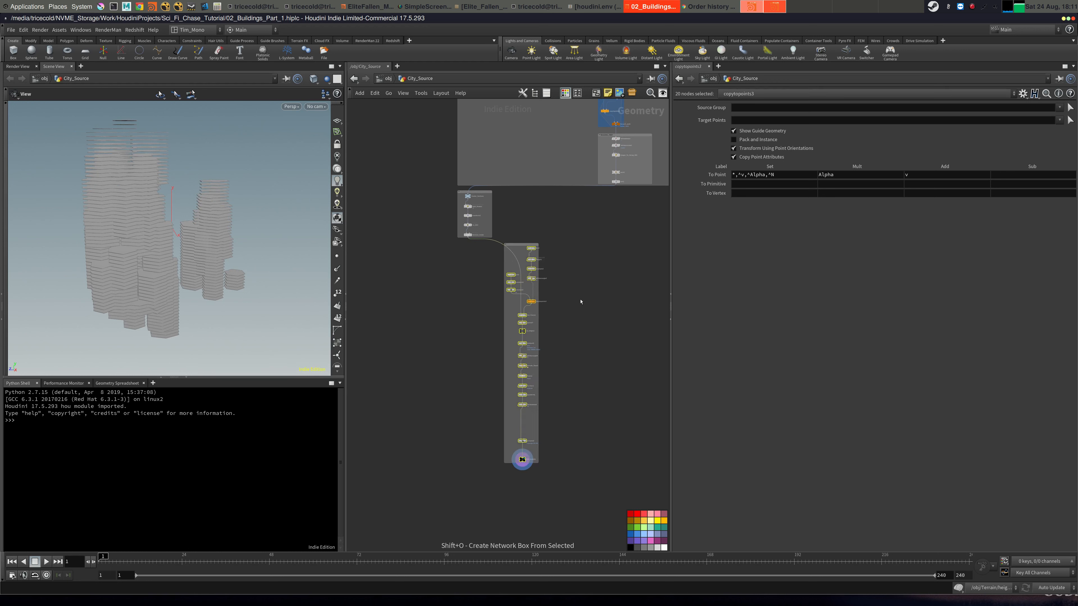
Widen the new network box to cover the node labels and title it "Floors".
scroll(580, 302, up, 5)
click(553, 344)
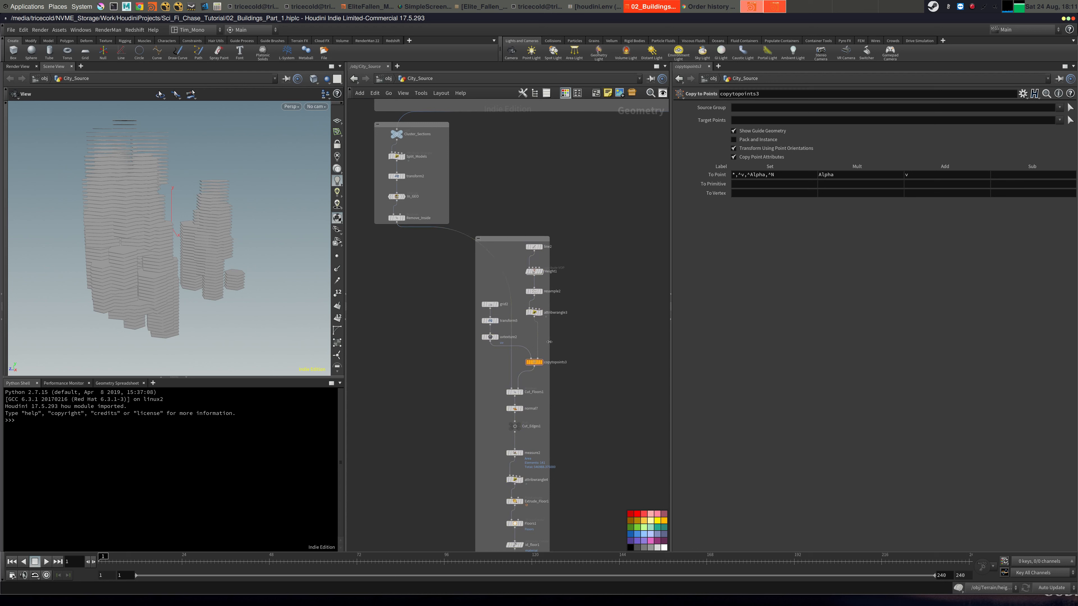
drag(549, 343, 590, 342)
double_click(498, 237)
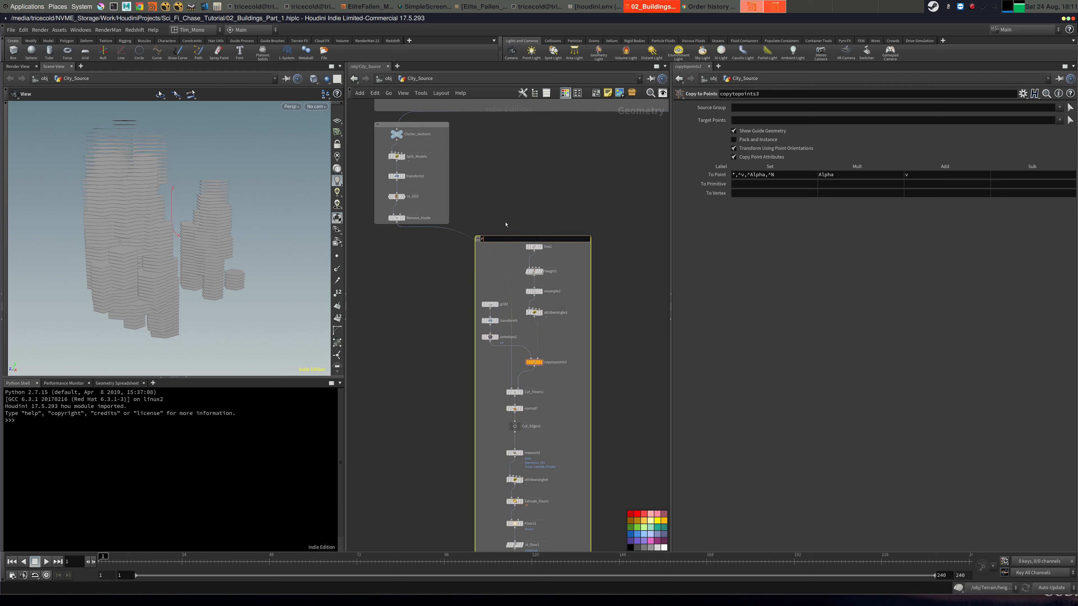
text(Floors)
key(Return)
Move the last nodes of the Floors chain, including the OUT_FLOOR1 null, up to close the gap beneath the nodes above.
scroll(577, 181, down, 5)
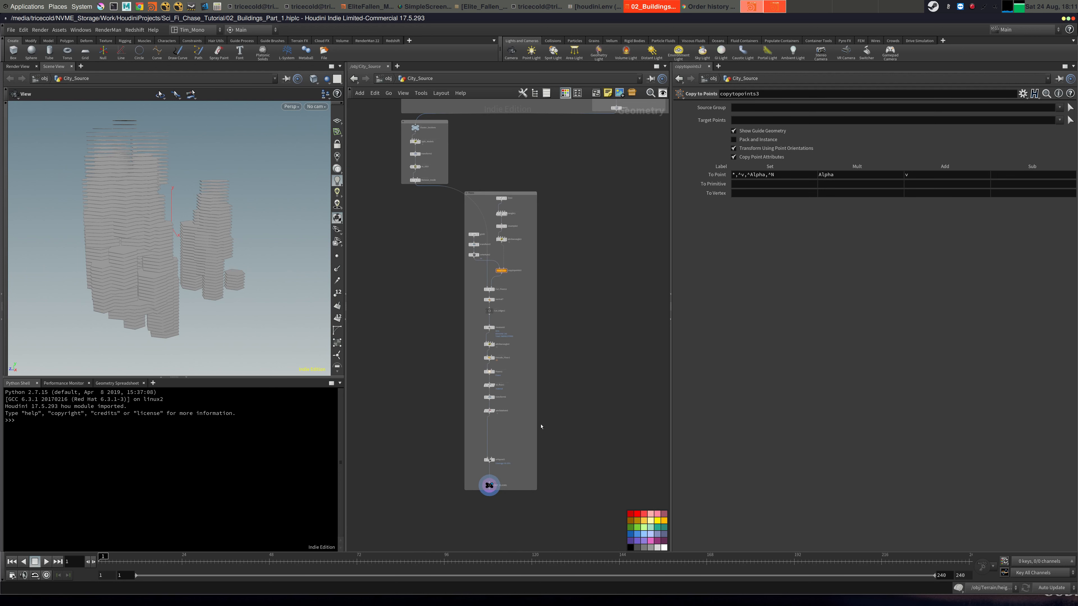
middle_drag(541, 427, 547, 399)
drag(522, 421, 491, 468)
mouse_move(494, 432)
mouse_down()
mouse_move(495, 396)
mouse_move(489, 415)
mouse_up()
click(494, 422)
scroll(488, 424, up, 2)
drag(499, 477, 499, 432)
middle_drag(524, 261, 548, 365)
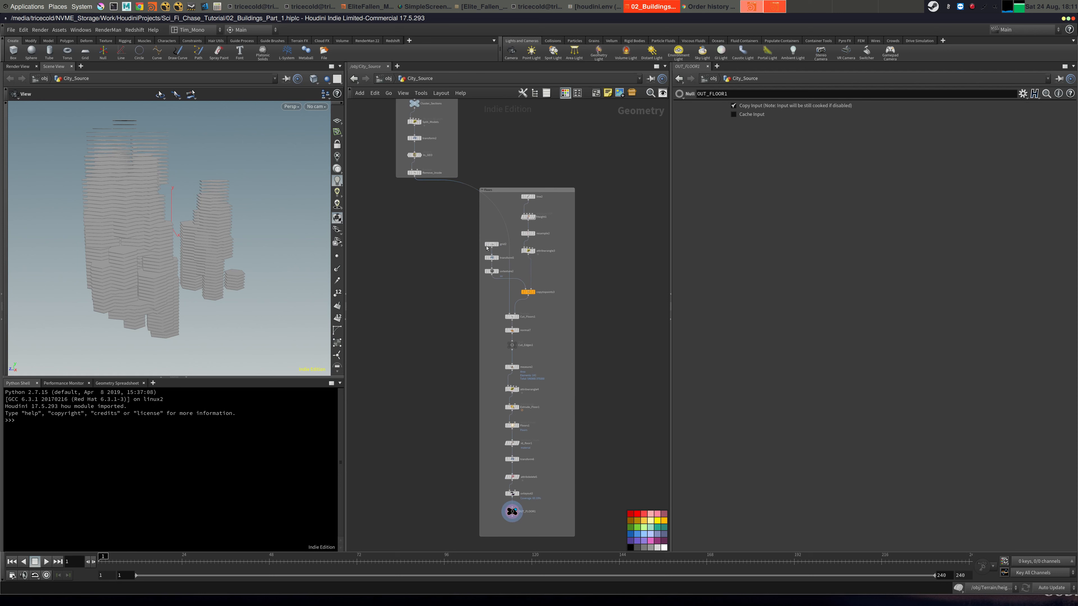
Select the grid, transform and UV texture nodes in the Floors box and show dependency links for selected nodes.
middle_drag(514, 266, 475, 271)
drag(517, 297, 445, 293)
click(420, 93)
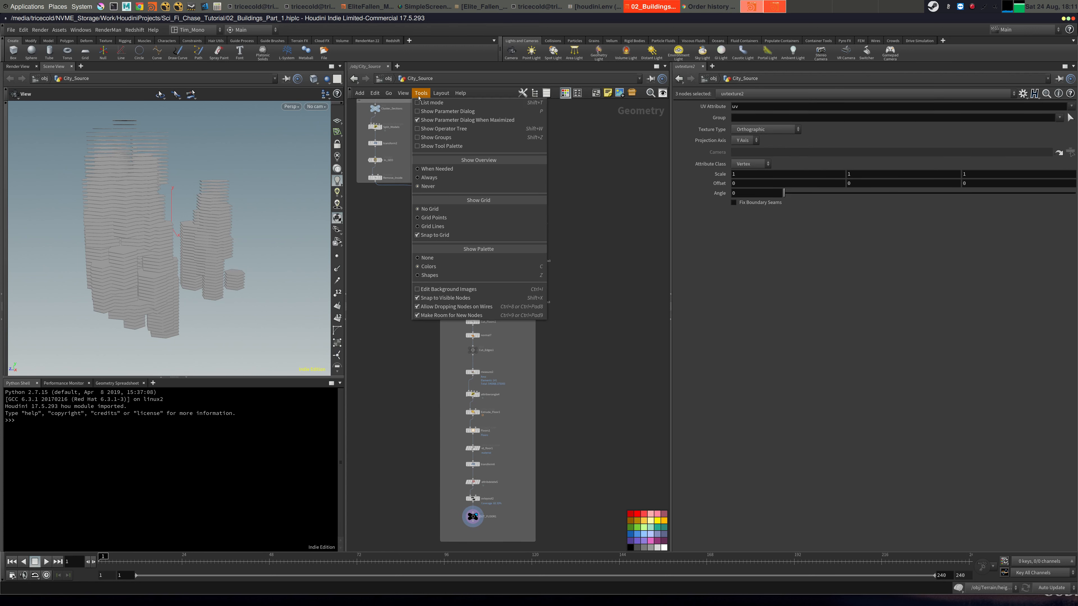
mouse_move(446, 94)
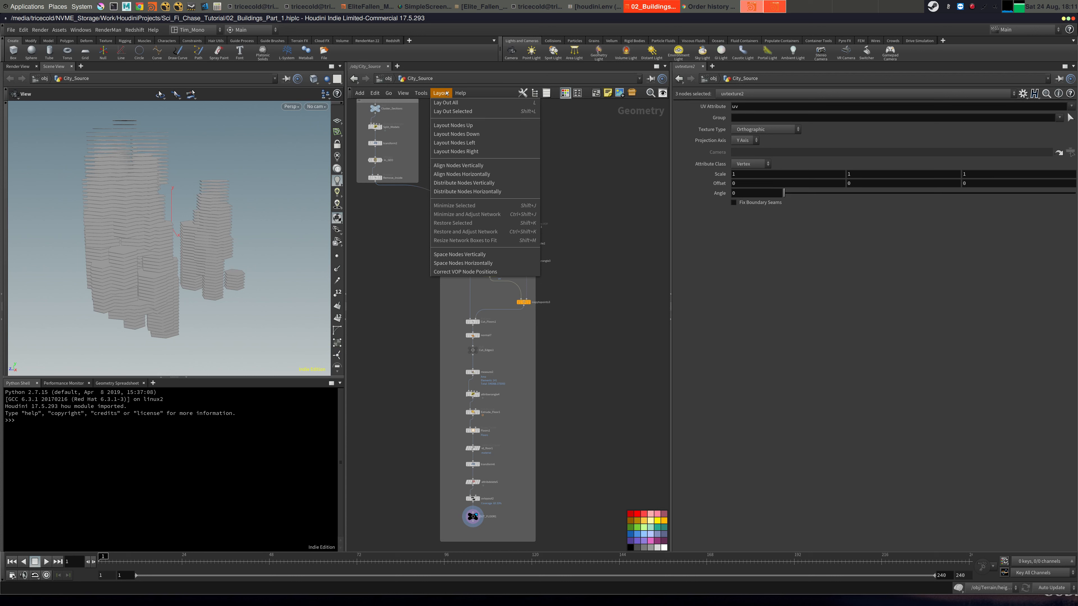
mouse_move(415, 90)
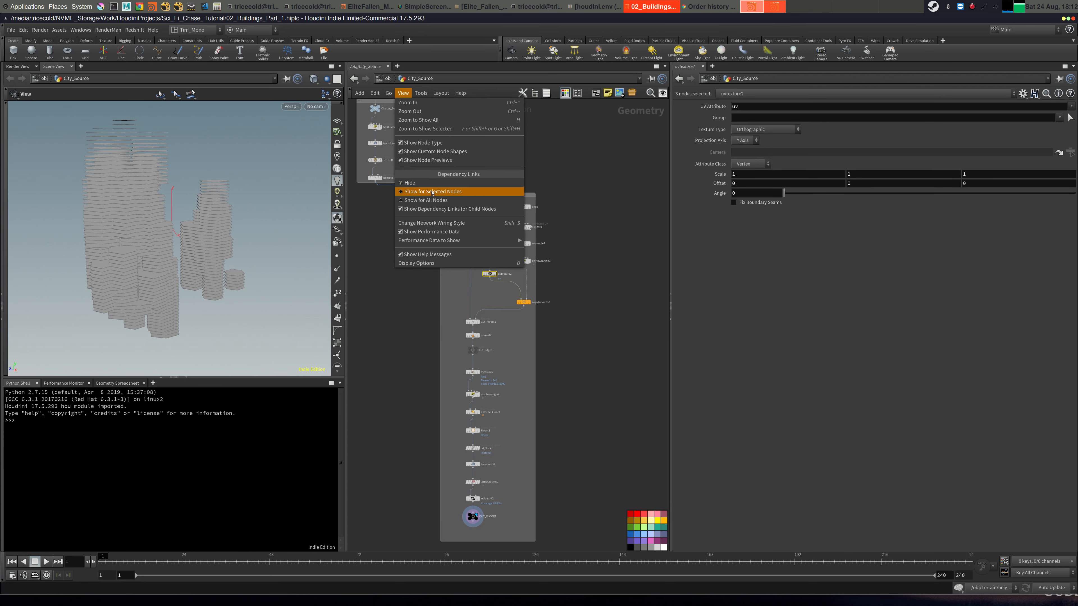
click(433, 191)
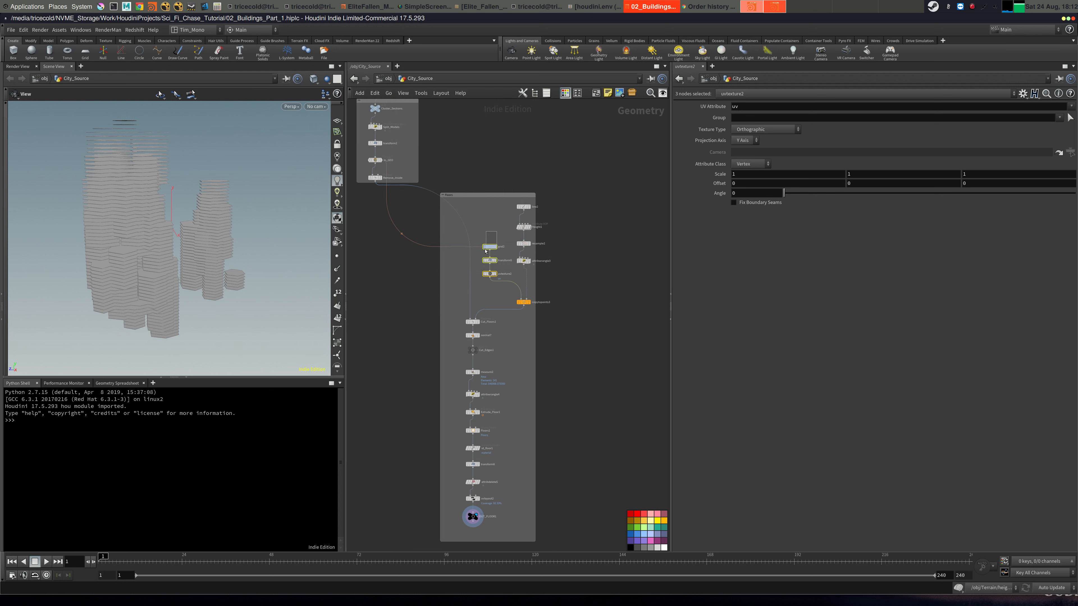
Examine the dependency links and parameters of the grid2, line2, Height1 and attribwrangle3 nodes.
click(495, 246)
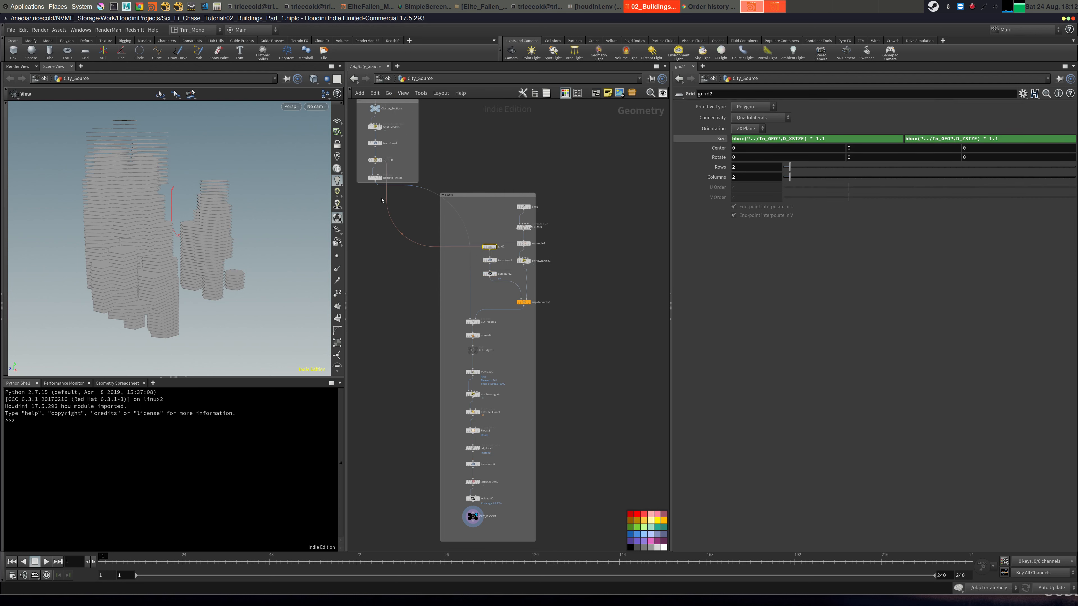
click(523, 207)
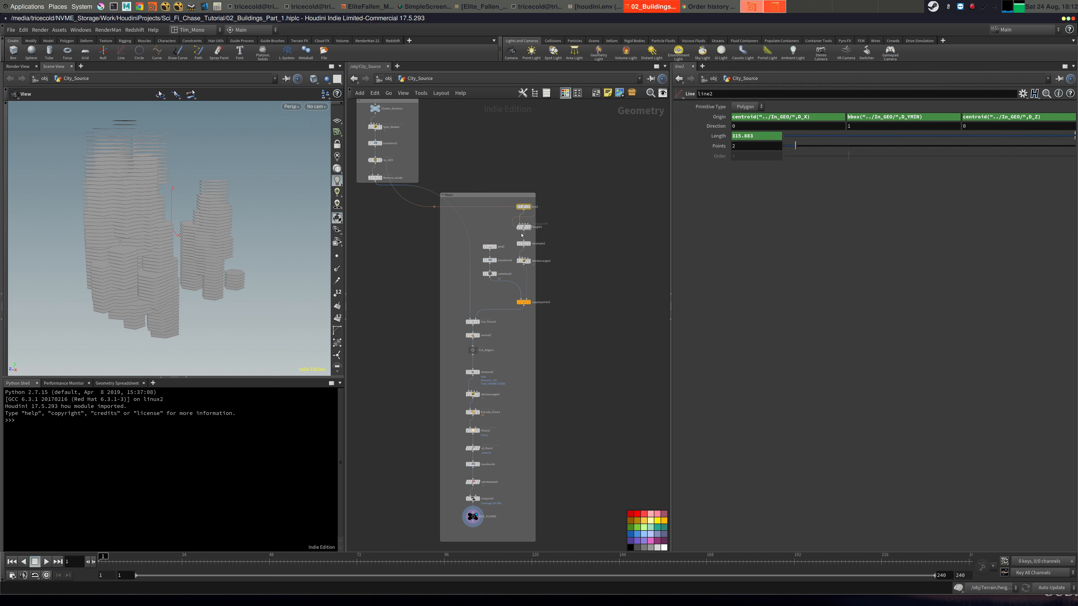
click(524, 228)
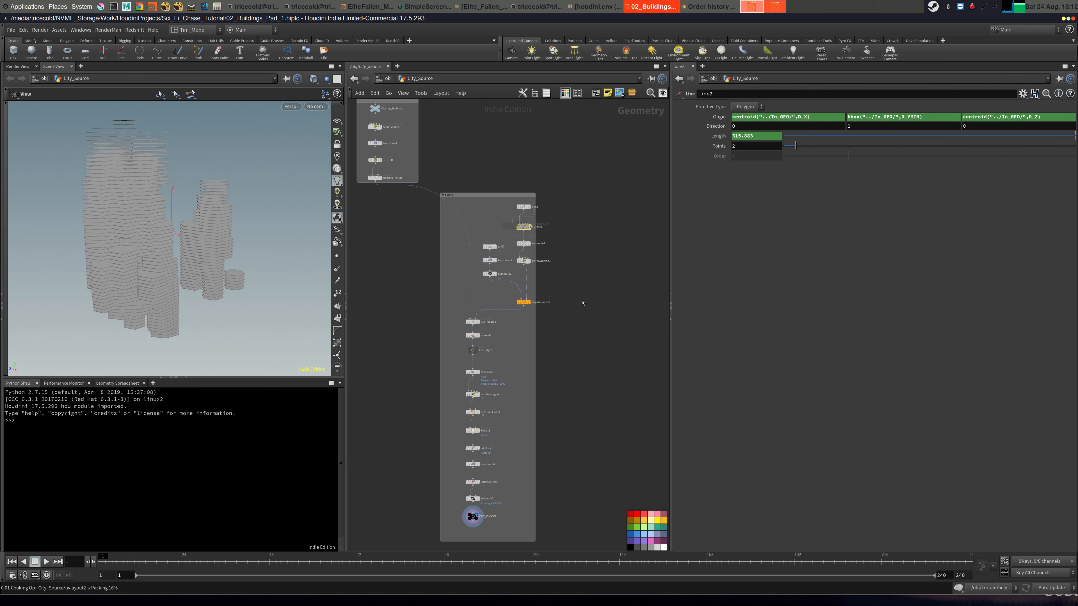
click(524, 261)
middle_drag(573, 282, 585, 352)
scroll(588, 297, down, 1)
middle_drag(586, 262, 597, 294)
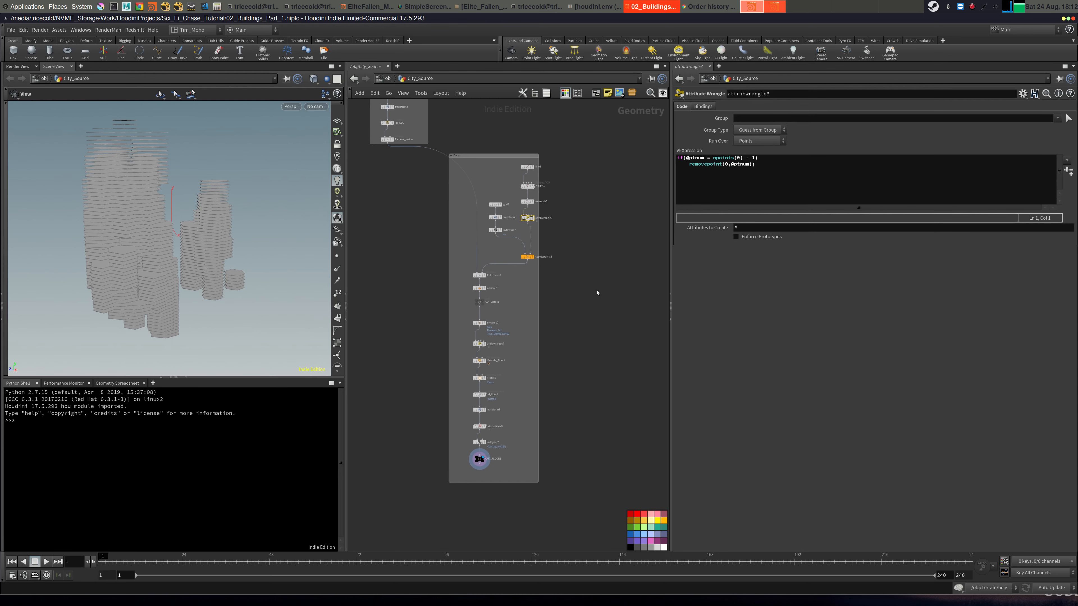
Inspect the floor slices from several angles and display the output of the Remove_Inside boolean node.
middle_drag(391, 239, 436, 297)
drag(111, 140, 185, 159)
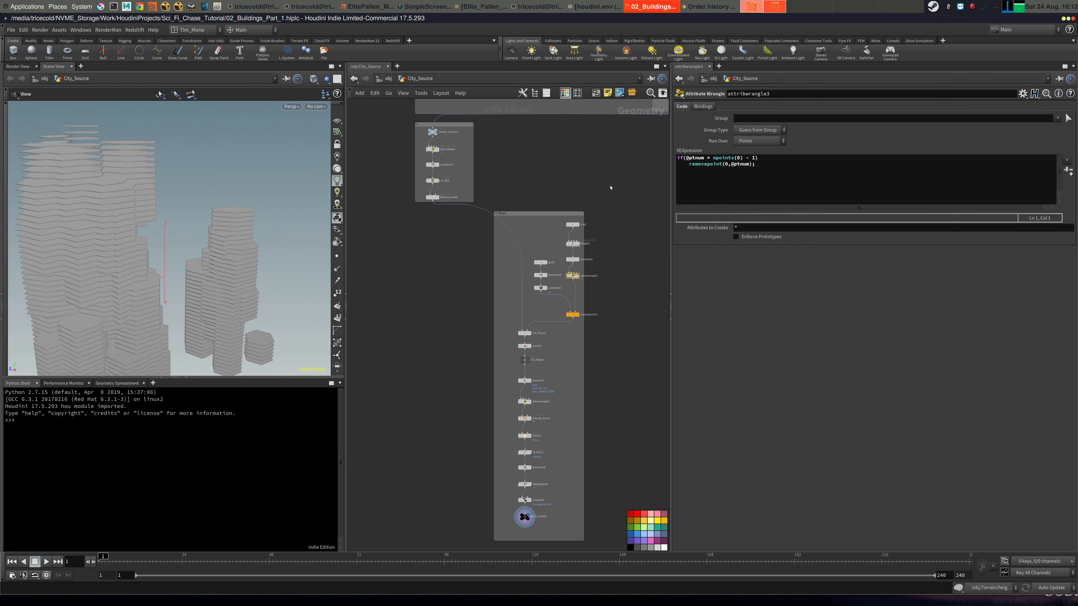
drag(135, 198, 145, 236)
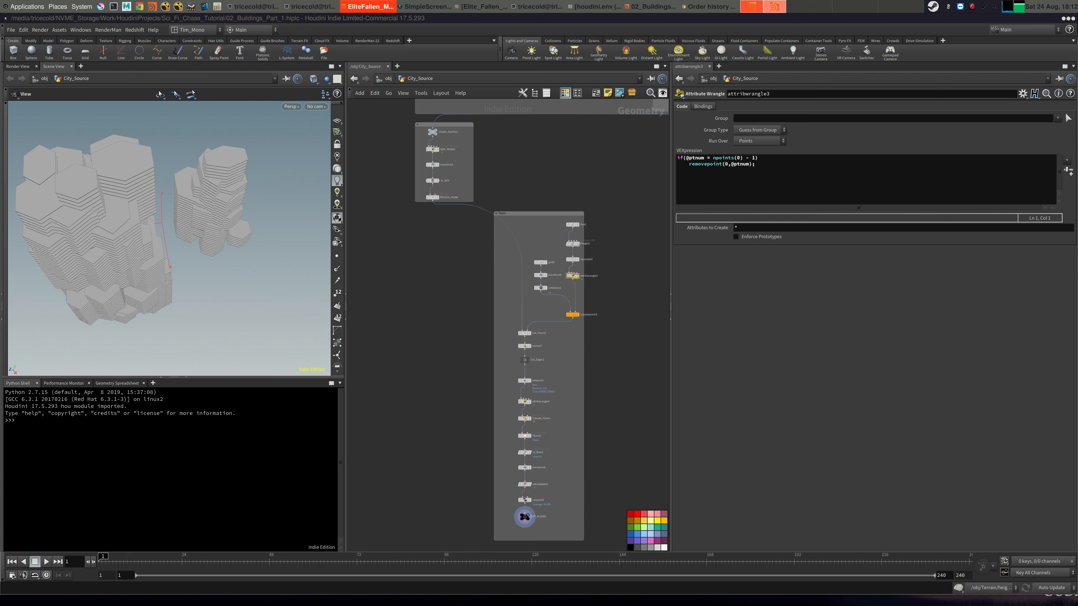
middle_drag(416, 294, 435, 289)
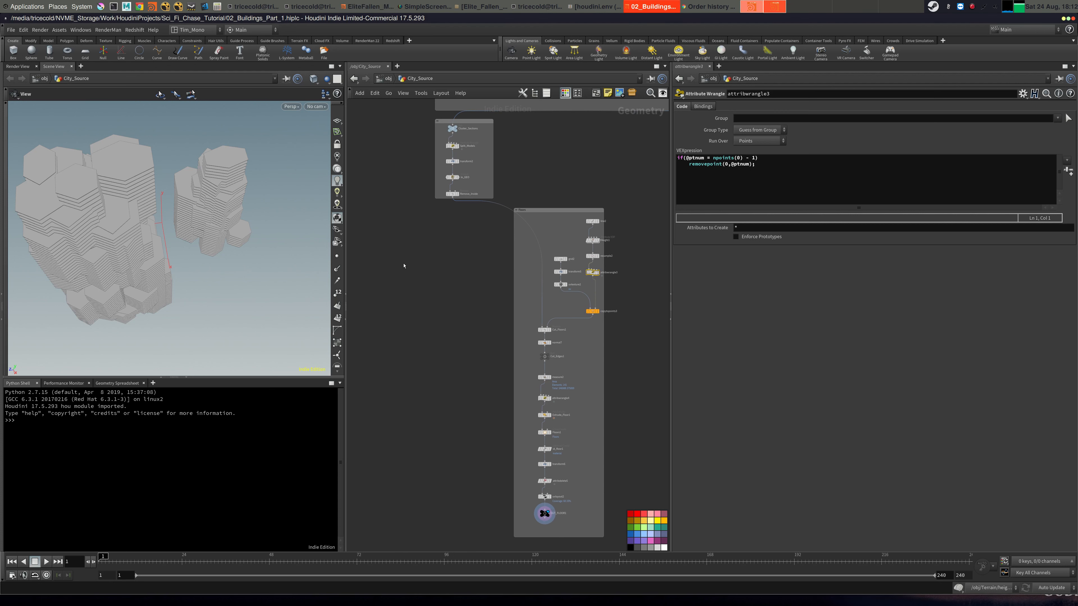
drag(271, 263, 267, 246)
middle_drag(422, 224, 439, 245)
scroll(450, 247, up, 4)
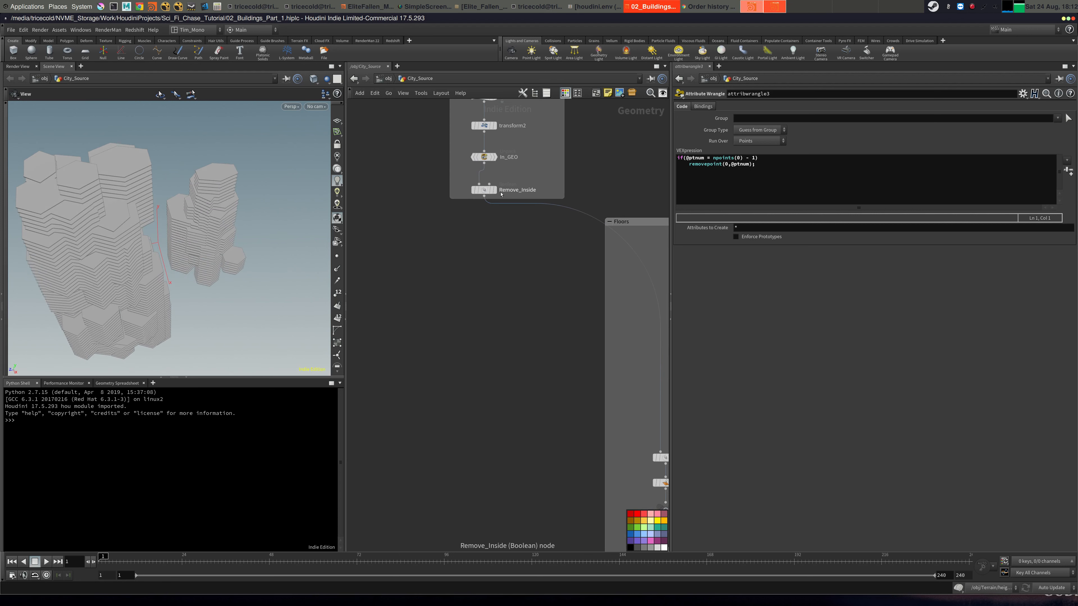
click(494, 190)
click(484, 190)
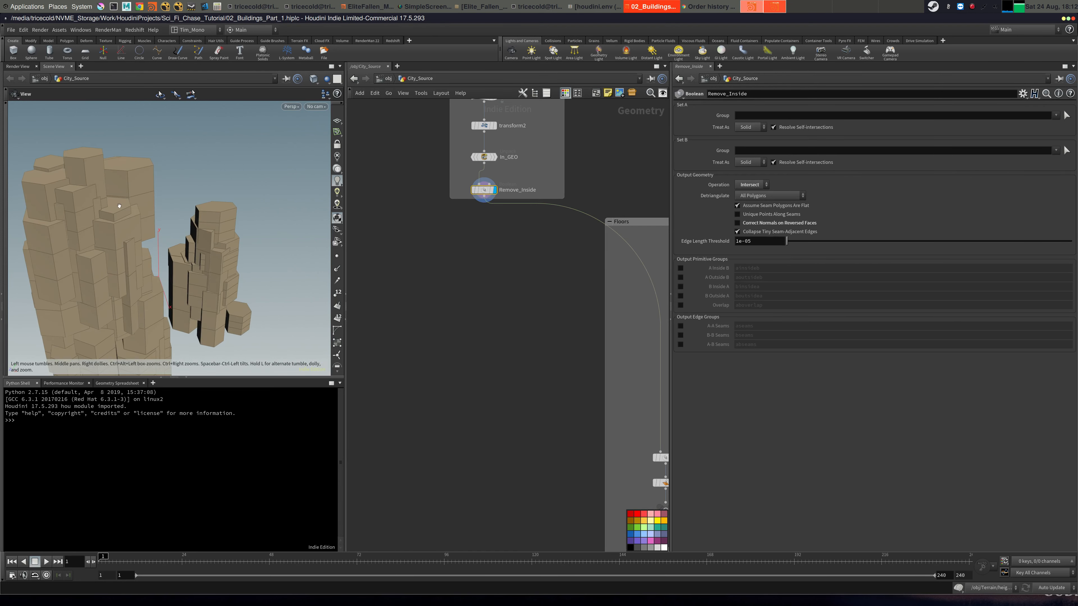
Add a Delete node in the empty area beside the Floors network box.
middle_drag(605, 302, 428, 298)
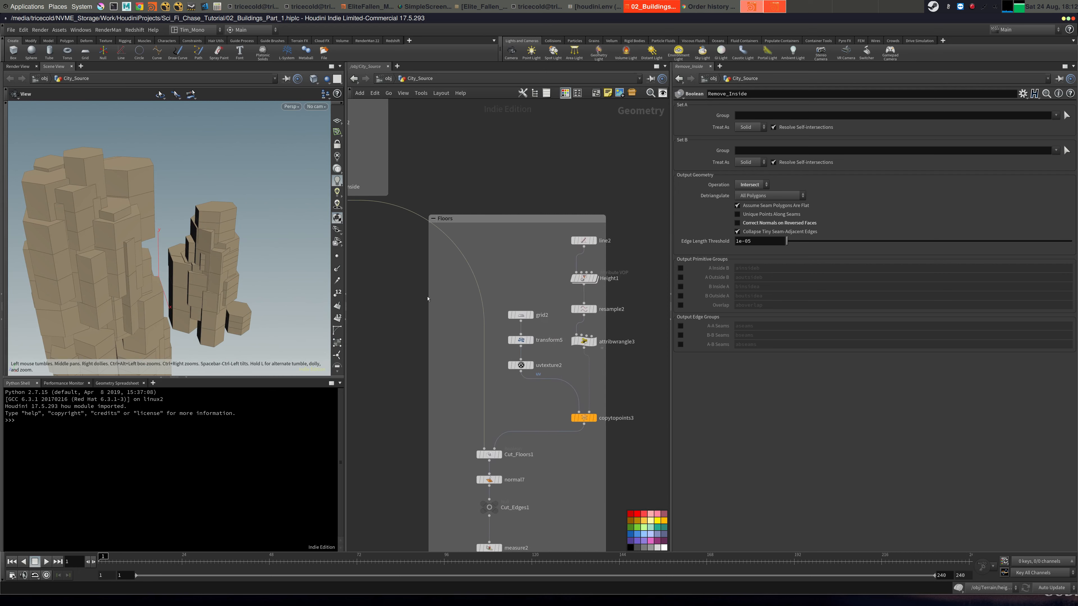
middle_drag(643, 279, 443, 240)
scroll(541, 242, down, 2)
key(Tab)
text(del)
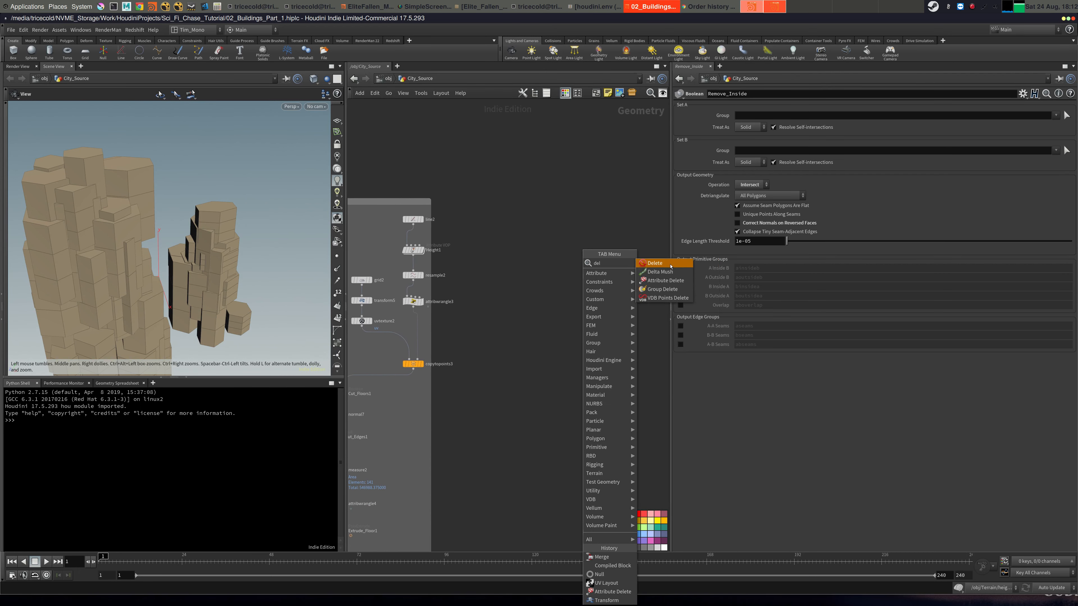
click(670, 267)
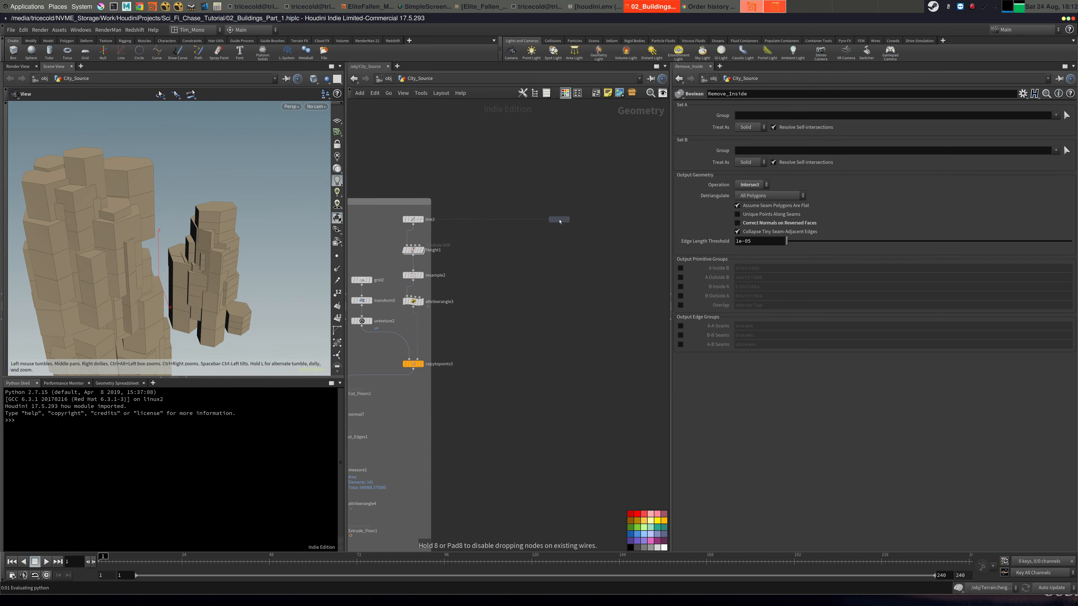
click(559, 218)
Enable deletion by normal on the Delete node with direction 0, 1, 0 and a spread angle of 100.
middle_drag(549, 183, 609, 193)
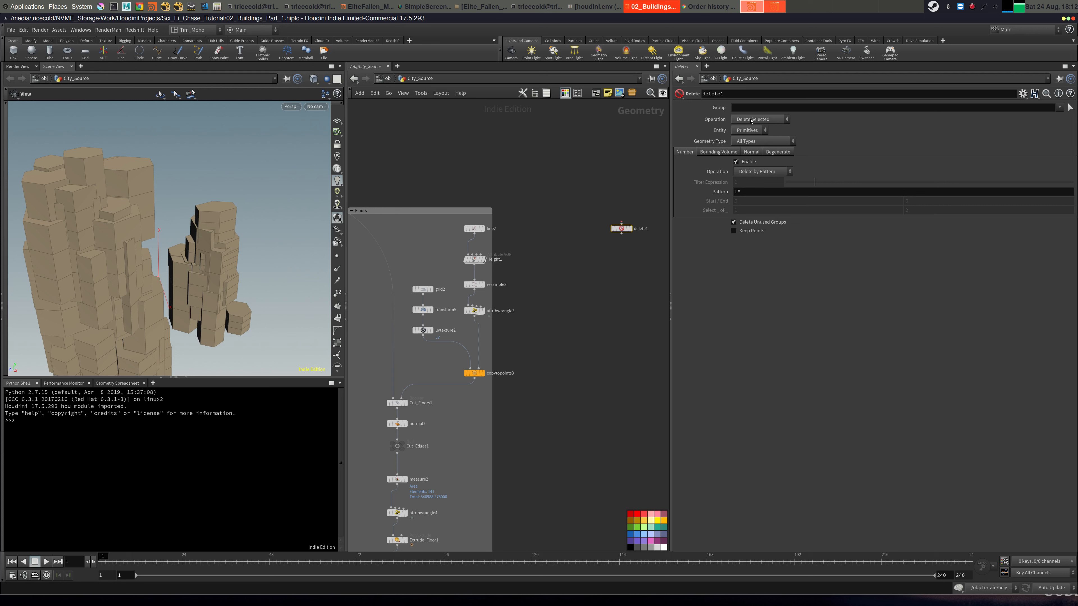
click(751, 153)
click(737, 162)
drag(857, 170, 822, 167)
text(1)
key(Tab)
text(0)
key(Tab)
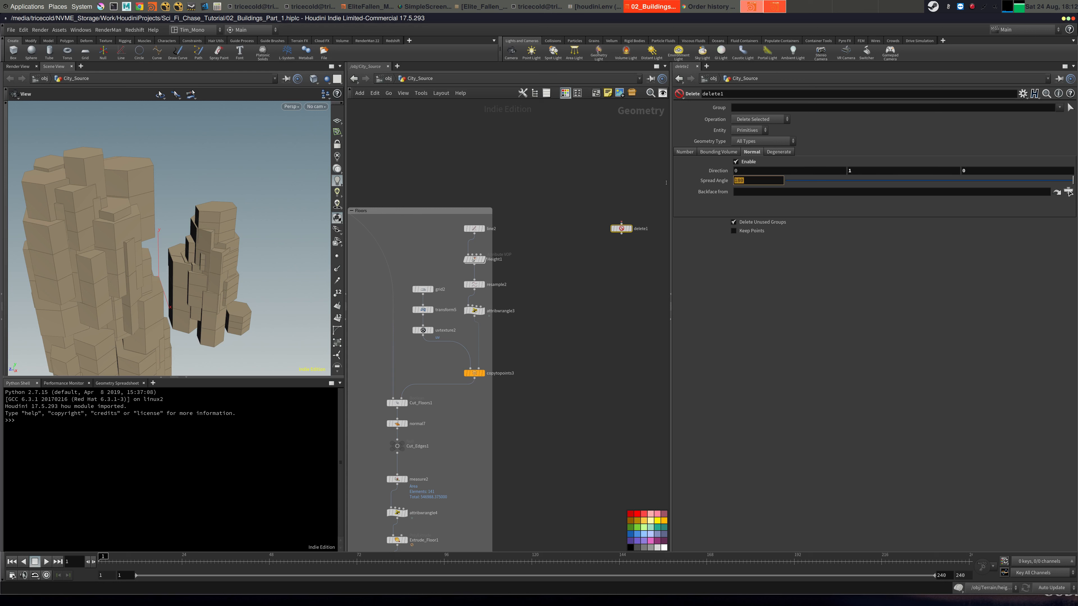
text(100)
key(Return)
Wire the Remove_Inside output into the Delete node and display the Delete node's result.
click(621, 222)
middle_drag(360, 177, 572, 190)
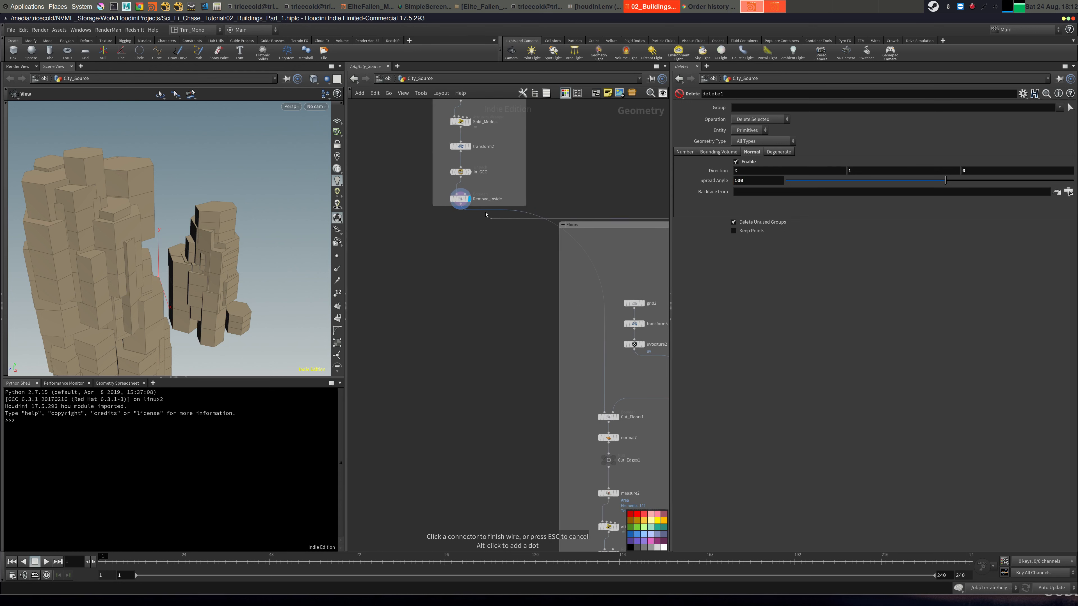
click(461, 204)
middle_drag(557, 278, 276, 250)
click(558, 216)
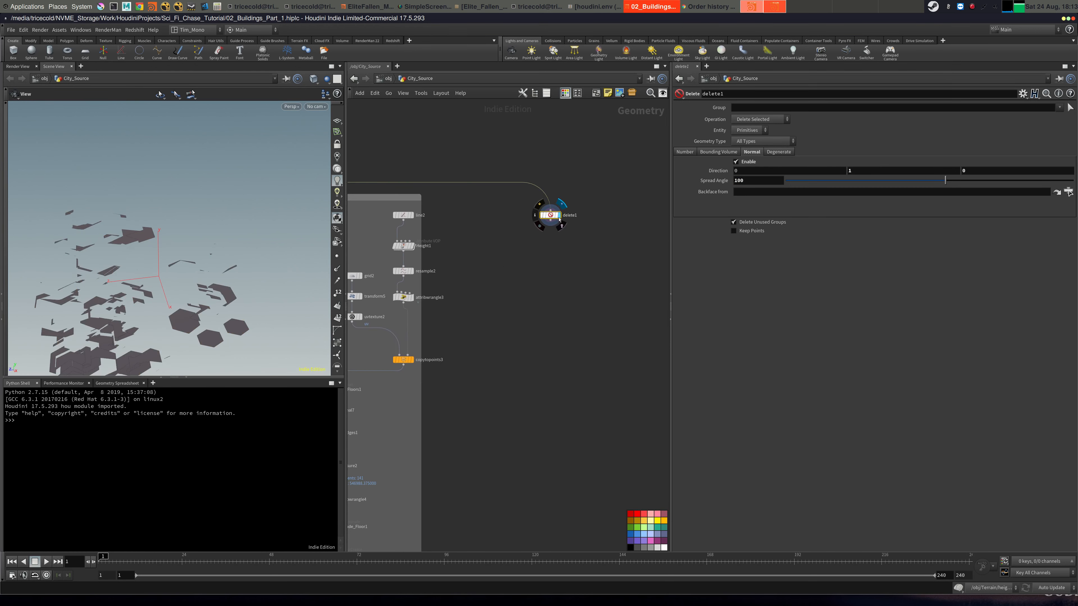
drag(188, 260, 187, 294)
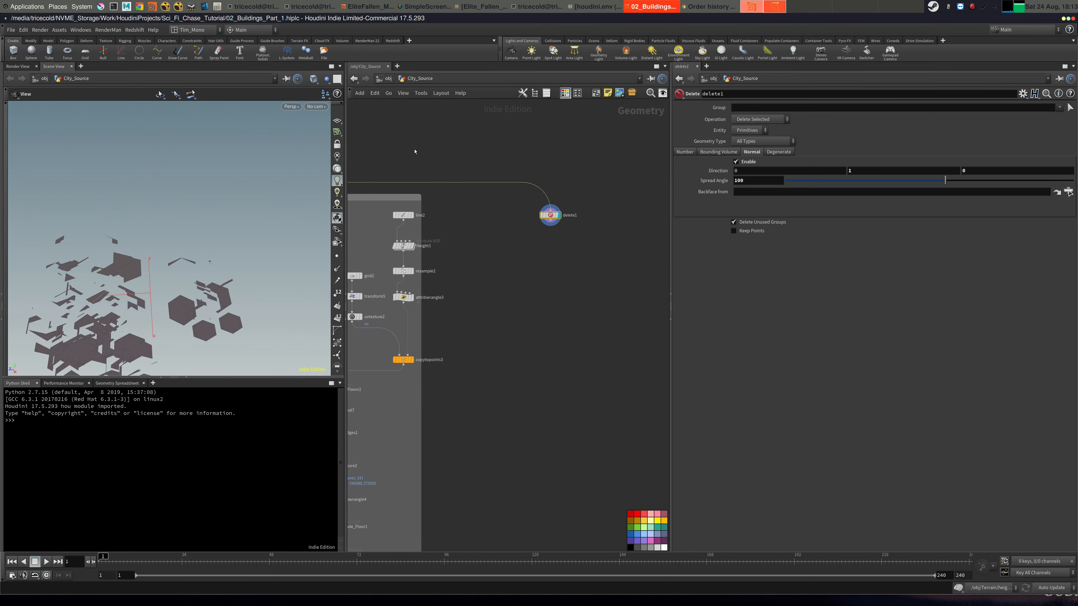
Template the Remove_Inside node so its buildings serve as a wireframe reference around the Delete result.
middle_drag(419, 152, 784, 140)
scroll(538, 148, up, 5)
click(562, 181)
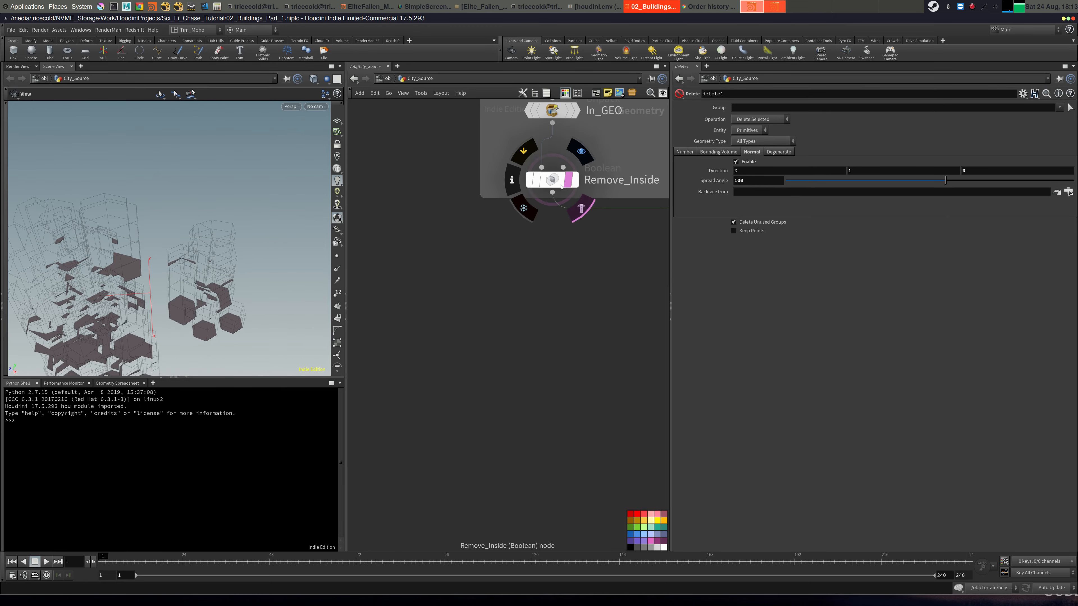
mouse_move(147, 272)
mouse_down()
mouse_move(145, 235)
mouse_move(212, 229)
mouse_up()
key(w)
key(w)
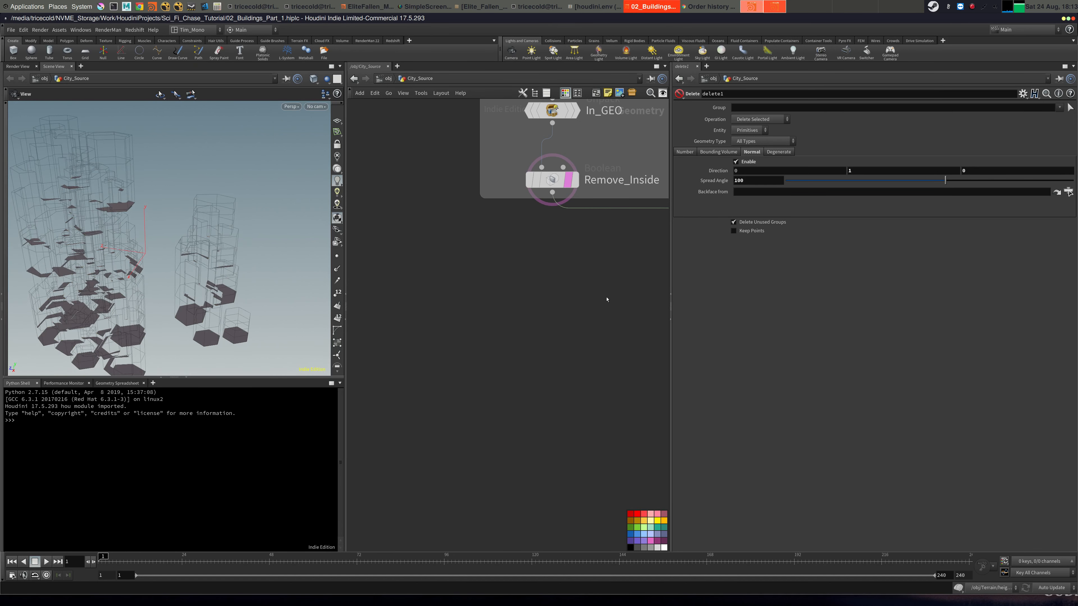
Lower the Delete node's spread angle to 86.3 and switch its operation to Delete Non-Selected.
middle_drag(606, 298, 363, 281)
mouse_move(637, 284)
middle_down()
mouse_move(400, 294)
mouse_move(410, 277)
middle_up()
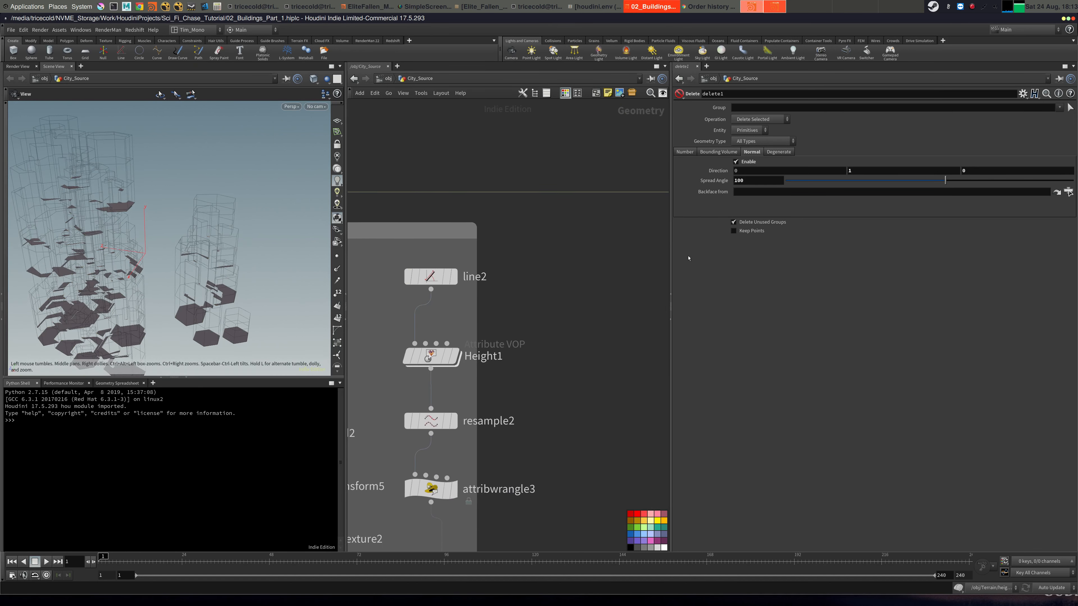
middle_drag(631, 272, 464, 284)
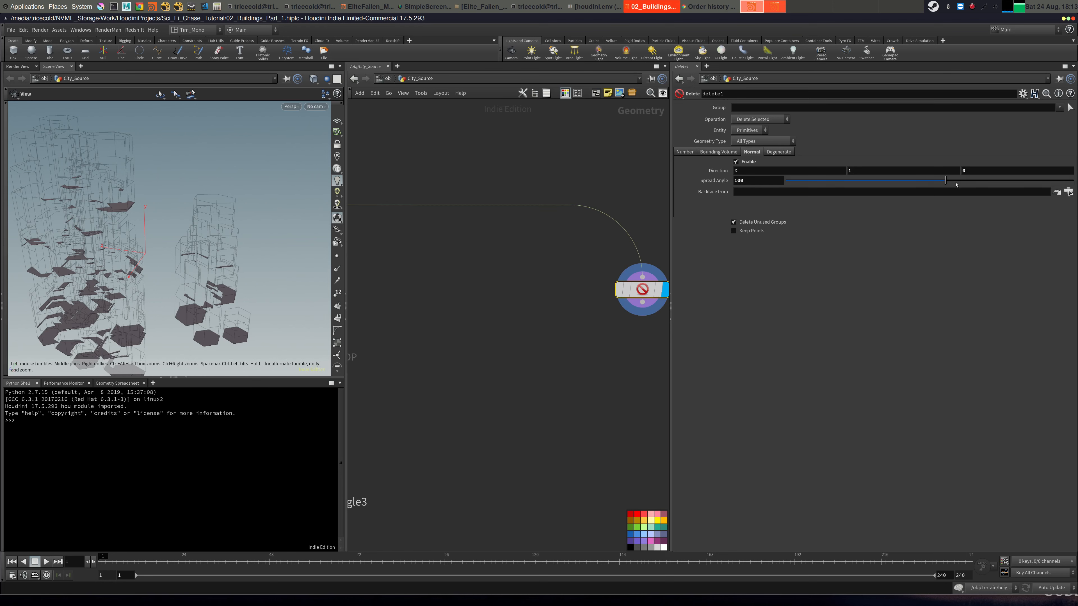
drag(956, 184, 924, 188)
drag(217, 295, 184, 284)
click(753, 123)
click(758, 136)
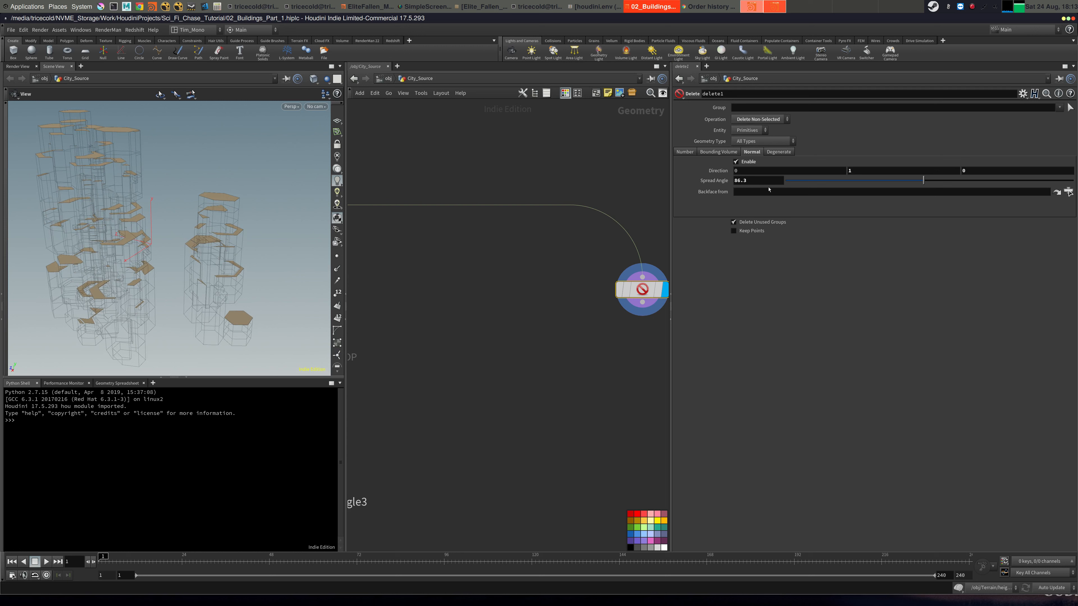
Set the Delete node's spread angle to 100.
drag(760, 182, 554, 151)
text(100)
key(Return)
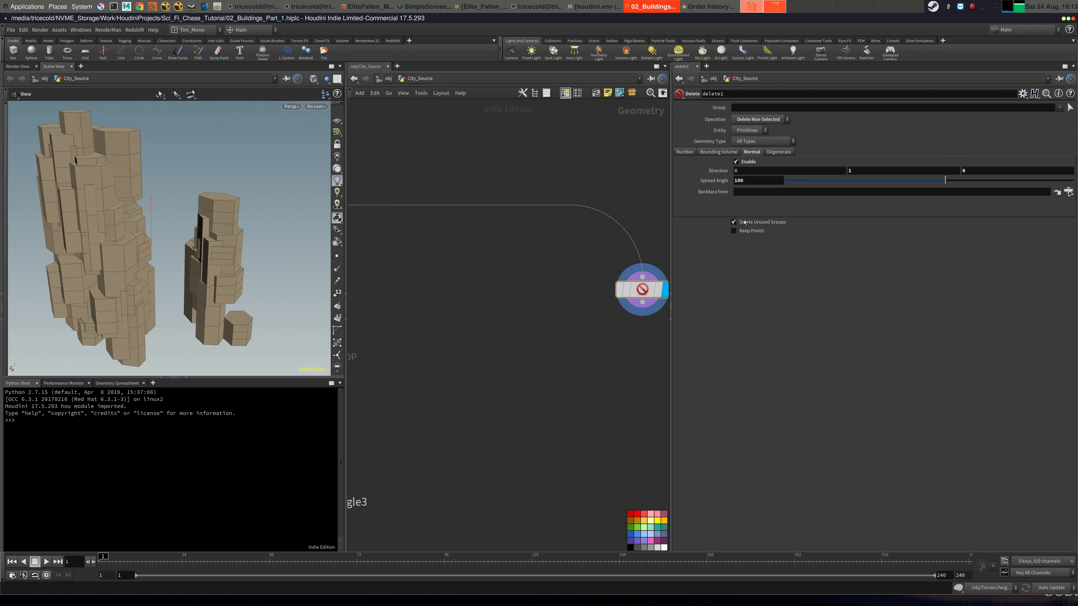
Switch the Delete node's operation to Delete Selected.
click(759, 119)
click(758, 114)
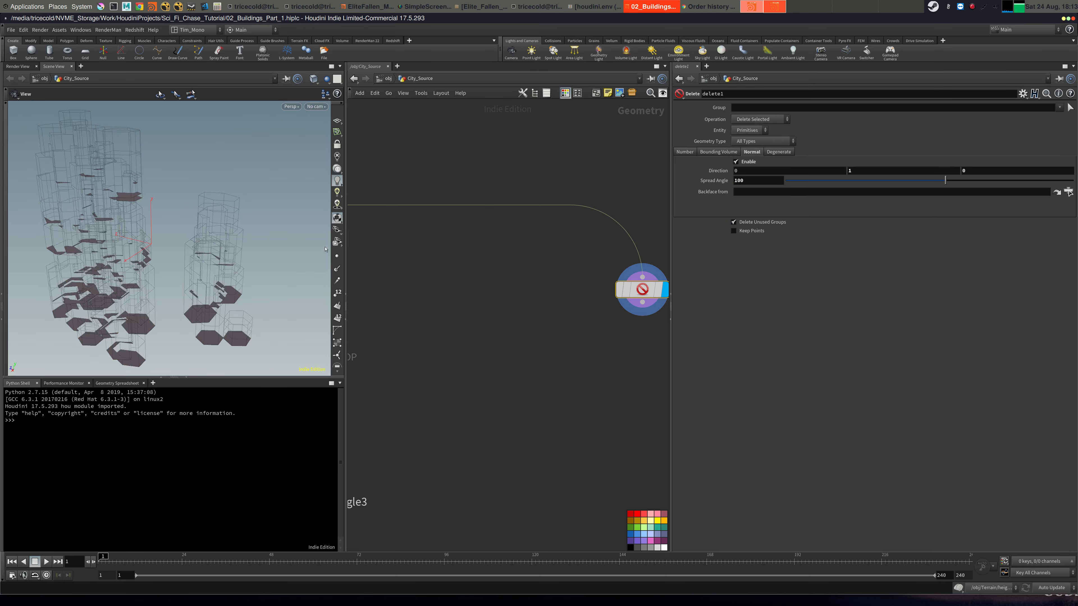
drag(199, 258, 170, 232)
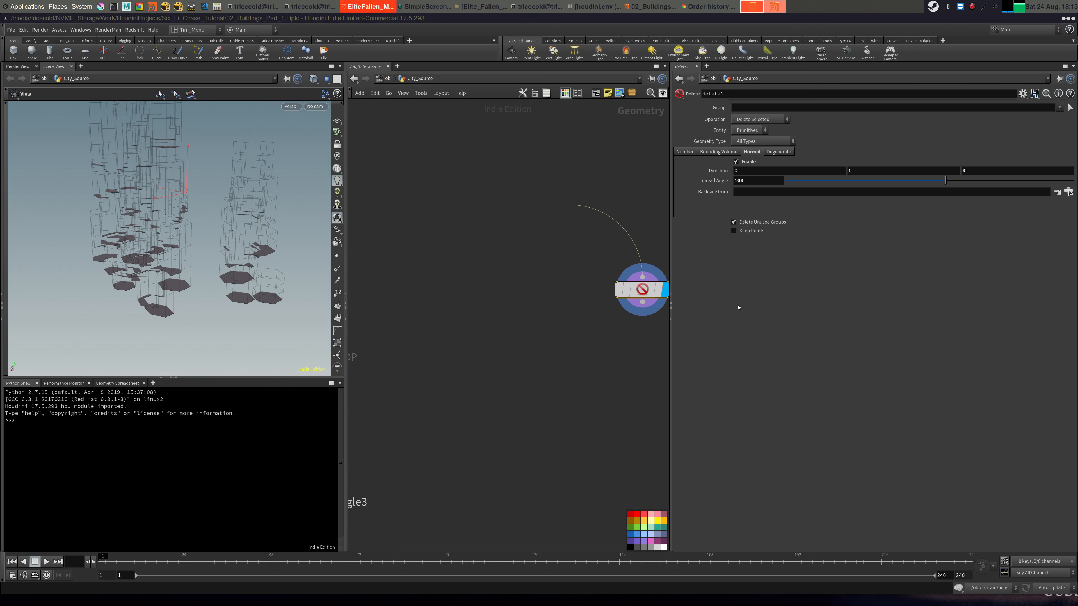
scroll(157, 306, up, 10)
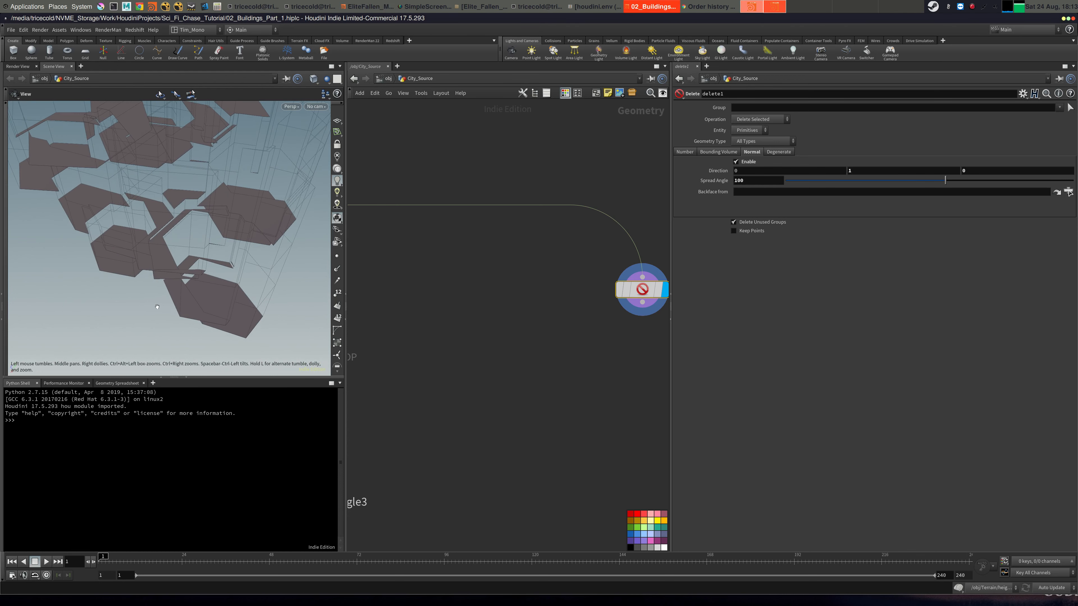
scroll(156, 307, up, 5)
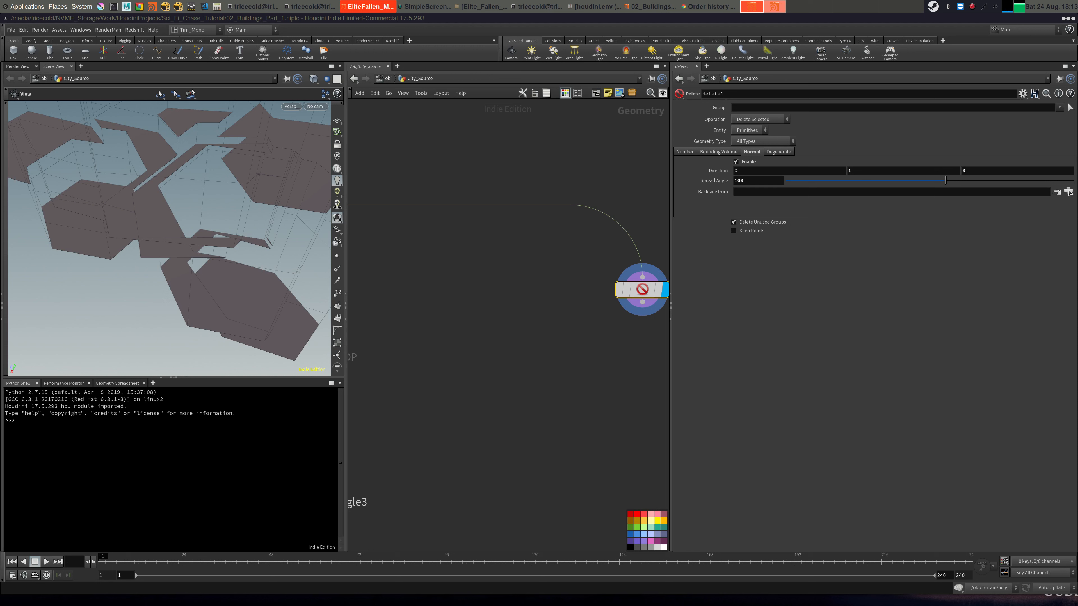
Turn on the template flag on the Delete node in place of the building wireframe reference.
drag(212, 254, 147, 263)
scroll(142, 236, down, 5)
middle_drag(546, 297, 424, 285)
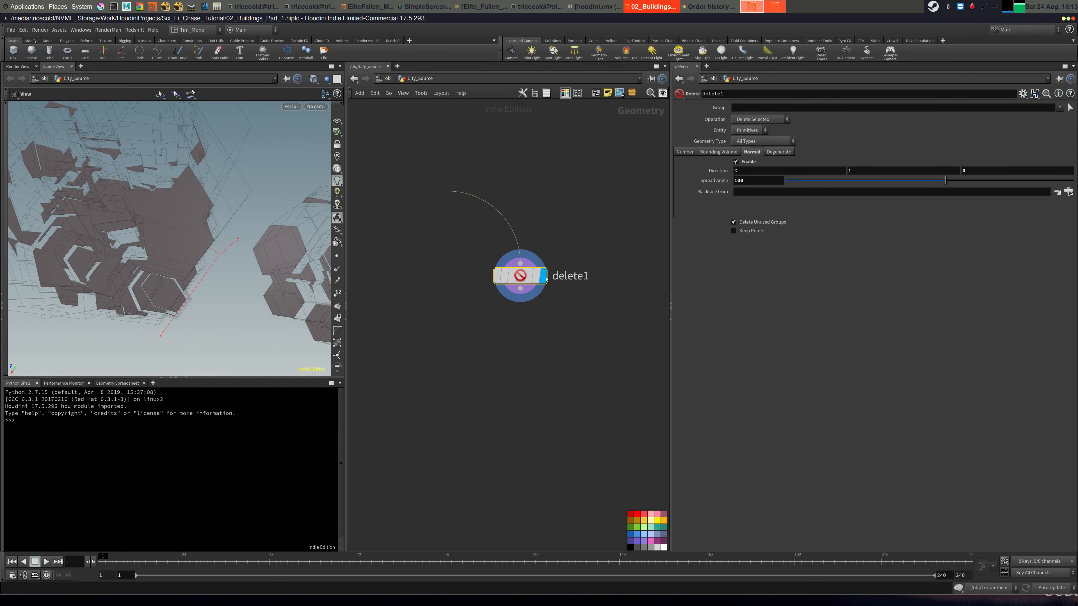
click(536, 277)
Examine the horizontal faces kept by the Delete node up close and from several angles.
scroll(157, 280, down, 5)
drag(157, 285, 154, 271)
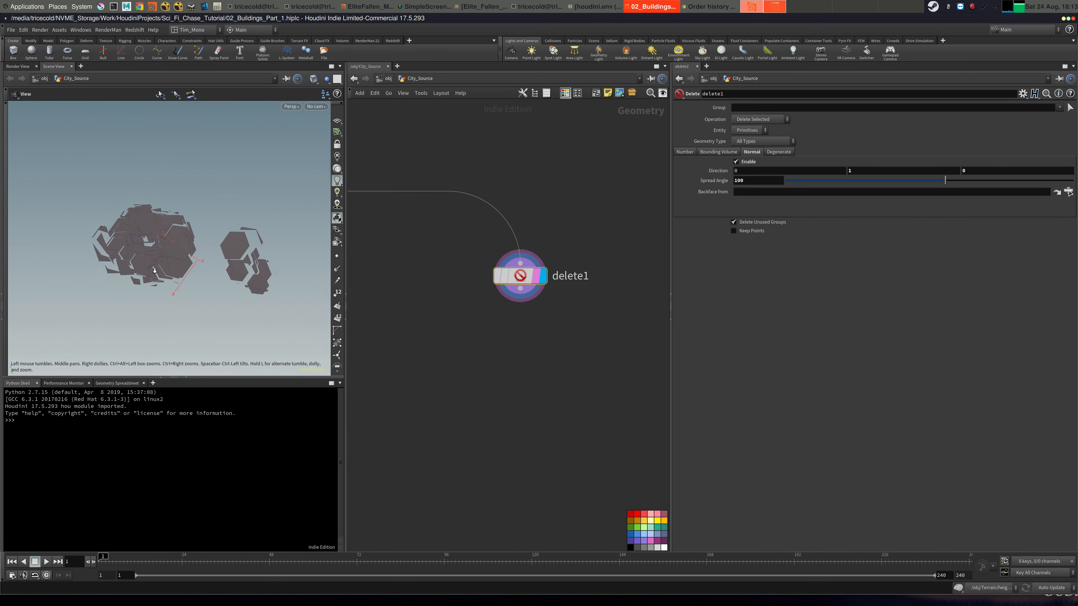
right_drag(154, 270, 164, 306)
drag(163, 306, 259, 263)
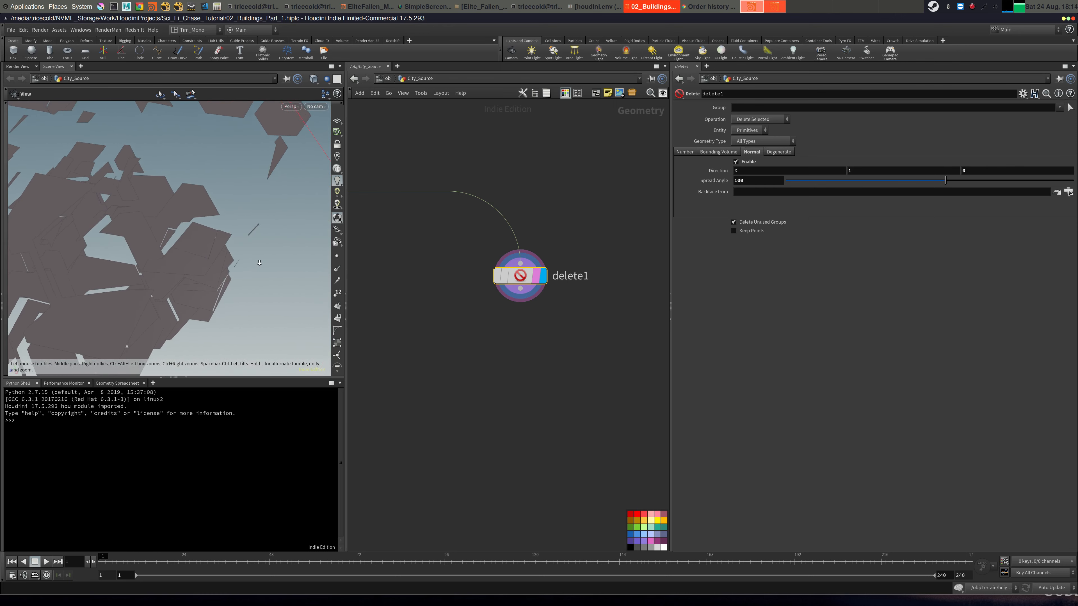
middle_drag(260, 262, 132, 334)
drag(132, 335, 255, 272)
middle_drag(255, 272, 260, 295)
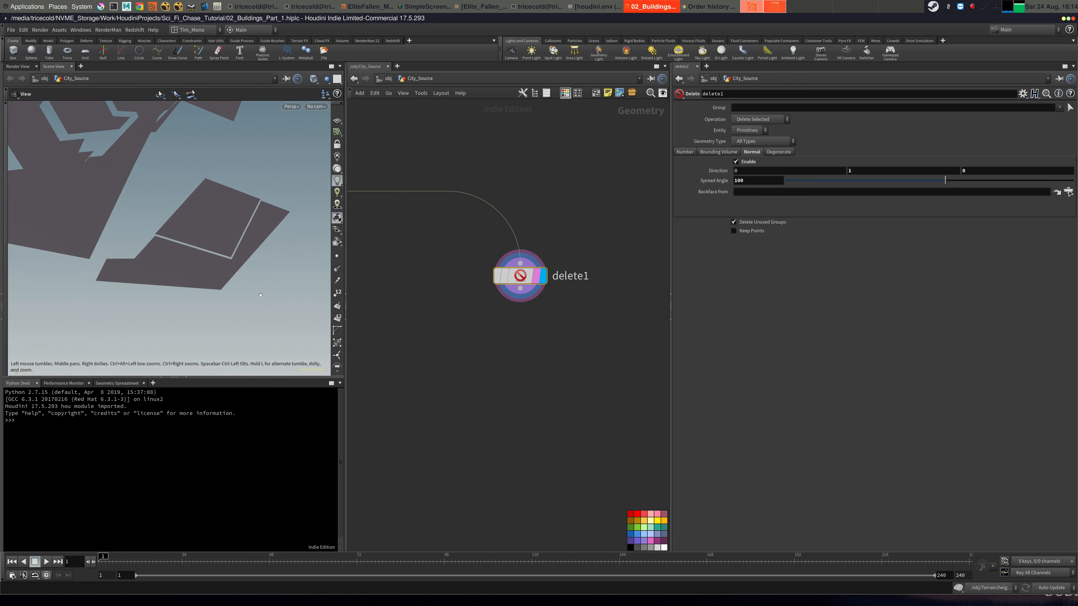
right_drag(261, 295, 238, 278)
drag(238, 278, 192, 260)
right_drag(192, 260, 144, 312)
drag(144, 312, 183, 283)
middle_drag(239, 244, 185, 283)
right_drag(186, 284, 173, 312)
middle_drag(174, 312, 201, 261)
right_drag(201, 261, 193, 248)
drag(193, 249, 251, 280)
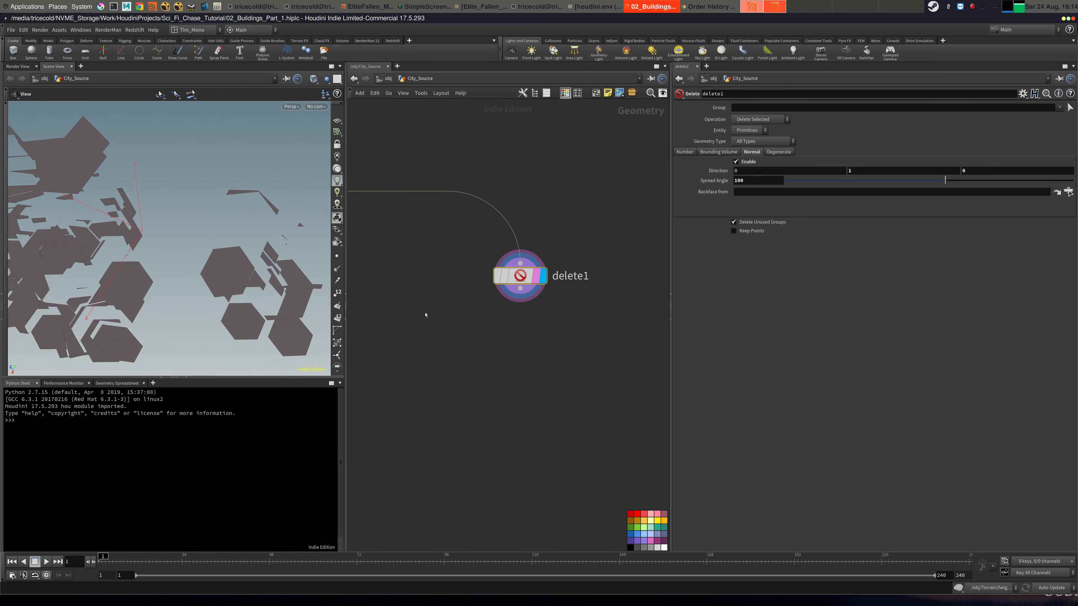
Set the Building Id parameter of the Split_Models wrangle to 1.
middle_drag(425, 315, 364, 288)
key(alt+Tab)
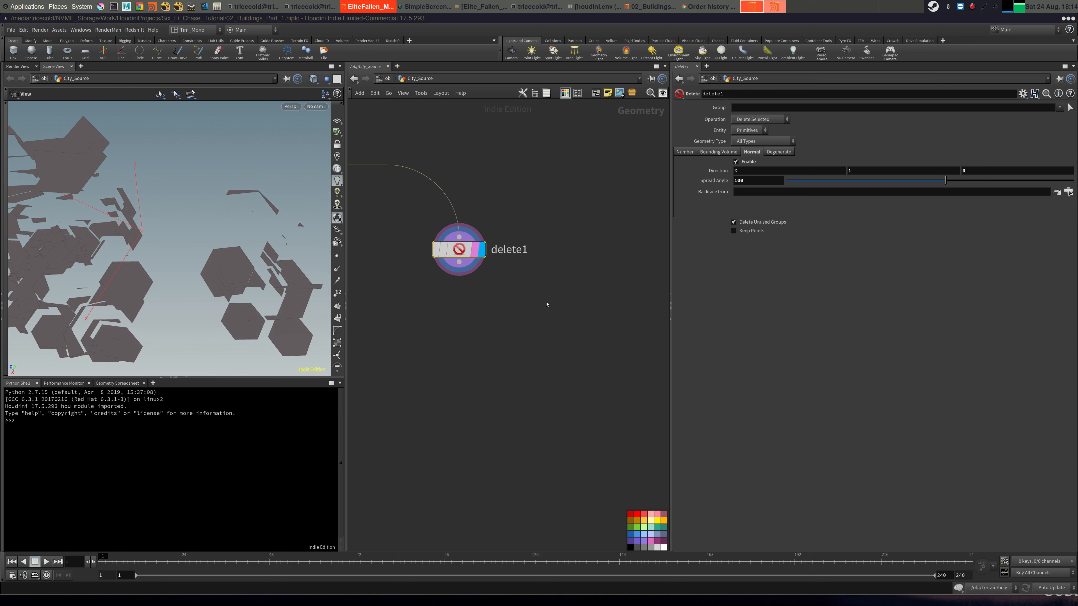
middle_drag(546, 305, 621, 321)
key(alt+Tab)
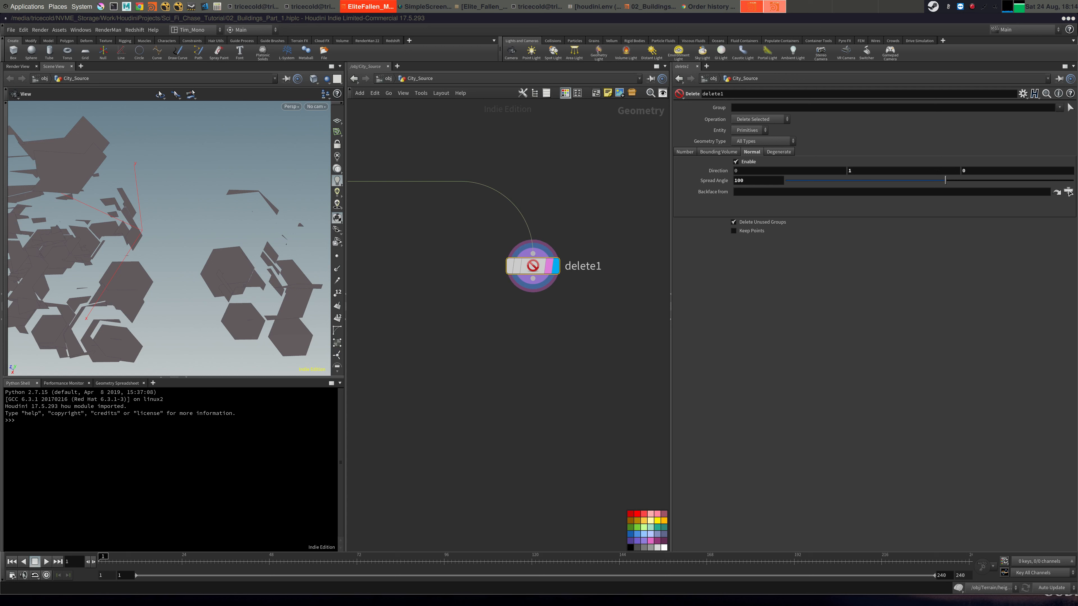
middle_drag(444, 289, 520, 305)
scroll(520, 305, down, 5)
middle_drag(444, 258, 733, 253)
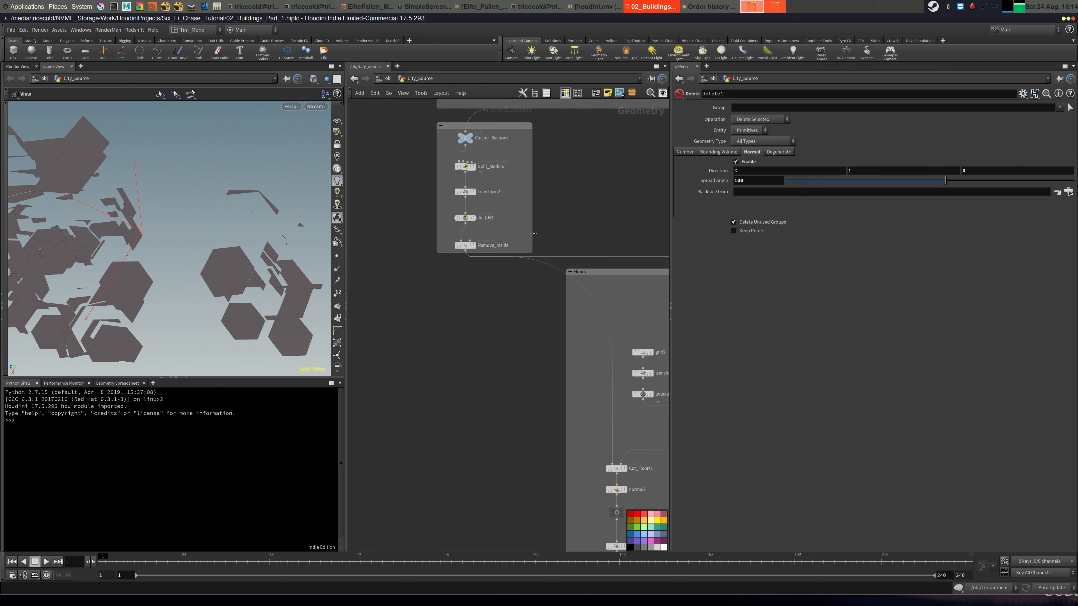
middle_drag(500, 182, 548, 256)
click(512, 240)
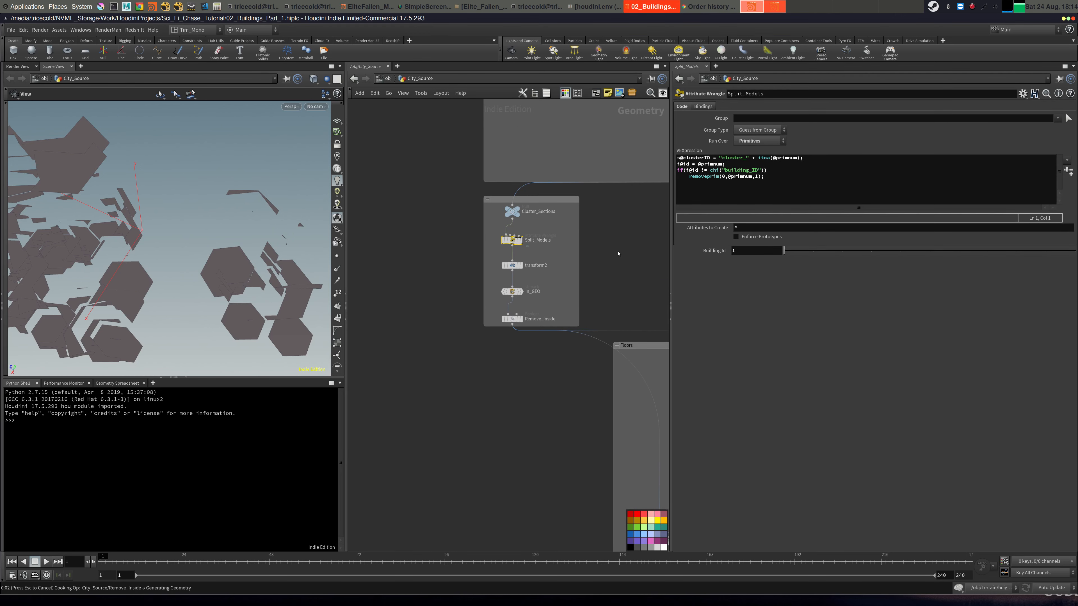
click(810, 251)
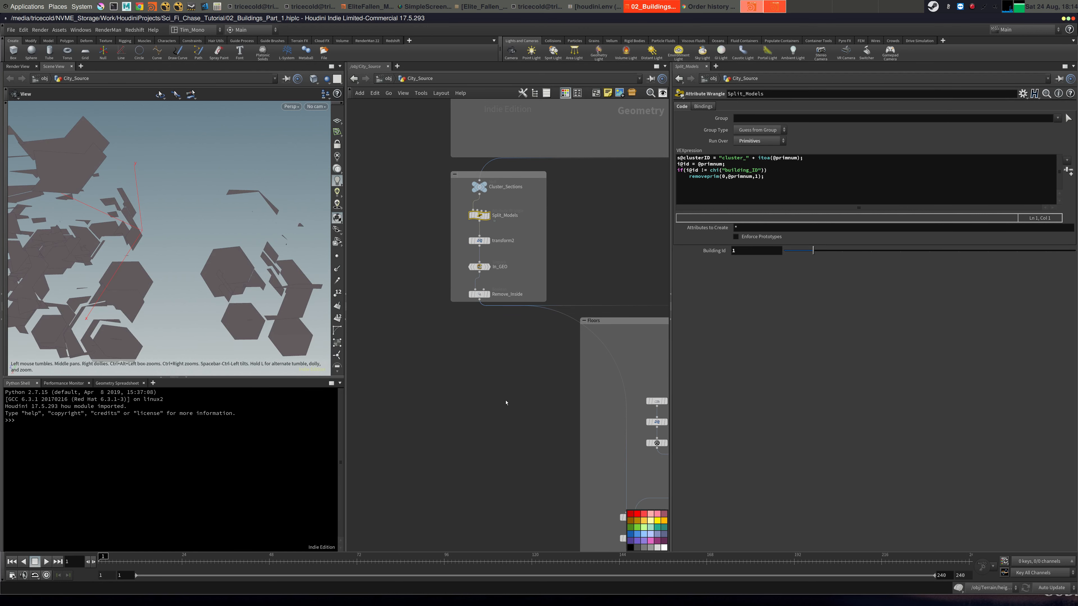
Add a Divide node after the Delete node, display it and enable Remove Shared Edges.
middle_drag(658, 373, 559, 368)
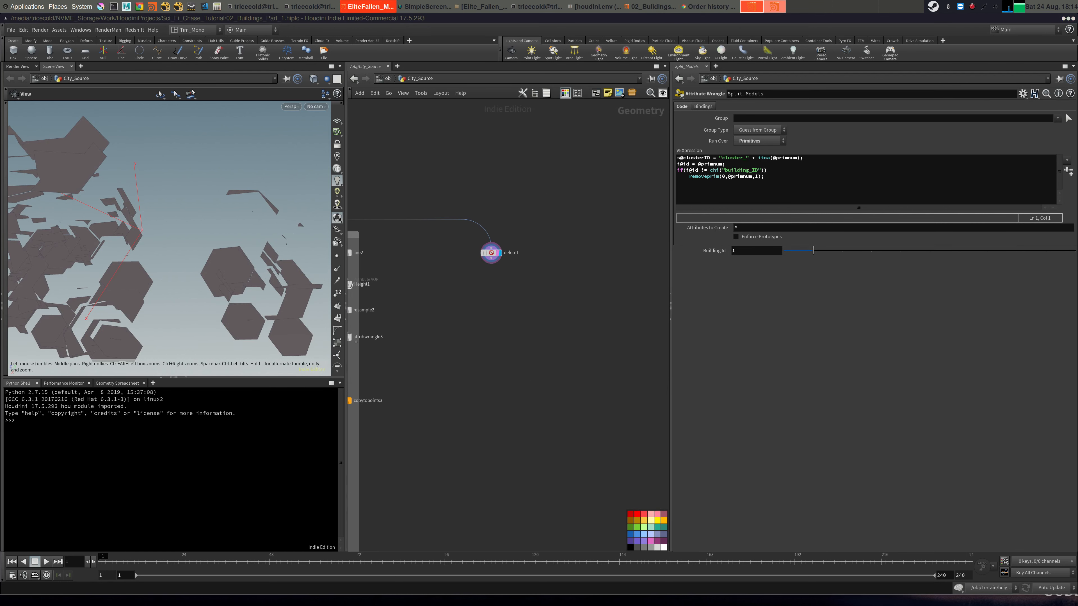
middle_drag(623, 331, 609, 355)
key(Tab)
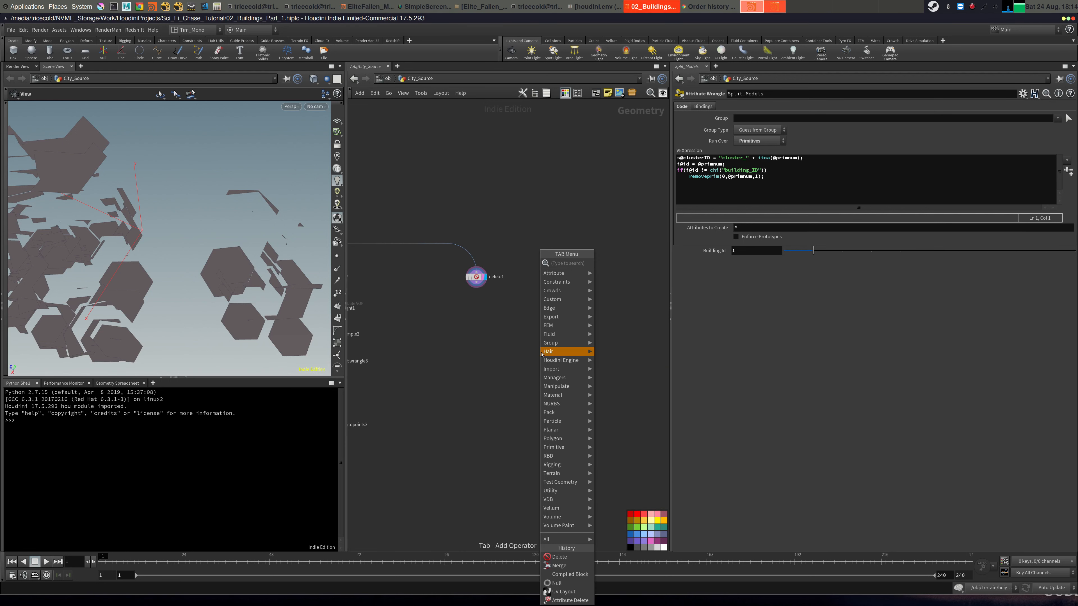
text(divi)
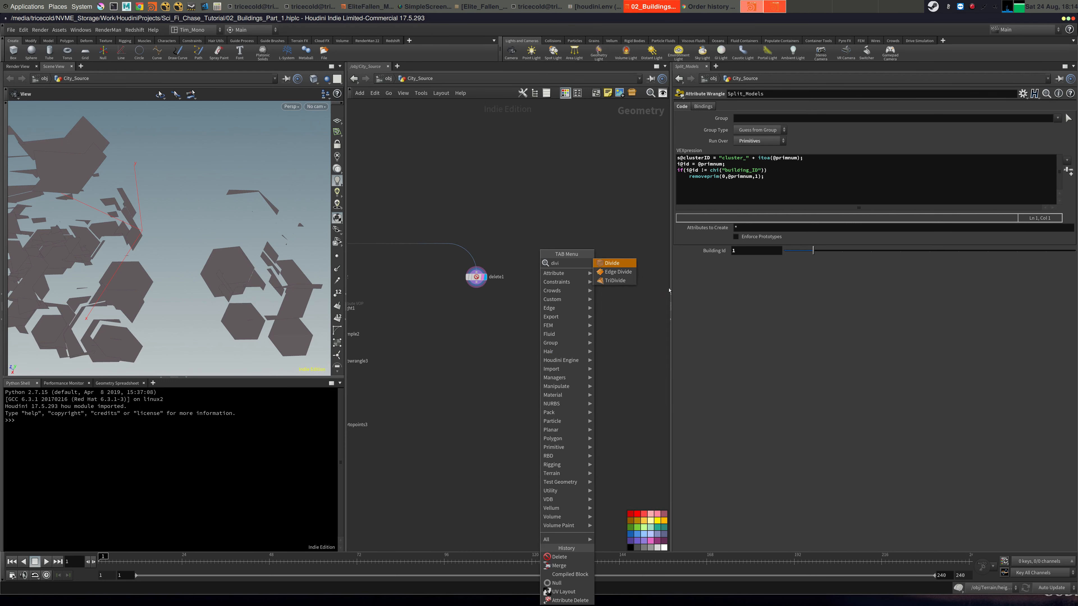
click(613, 263)
click(474, 308)
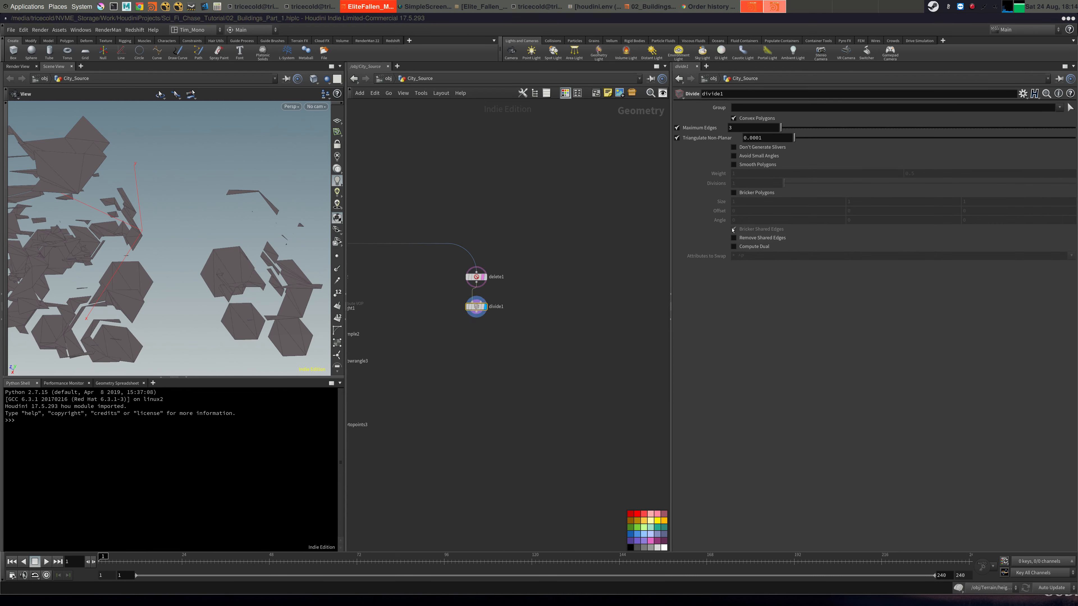
click(748, 238)
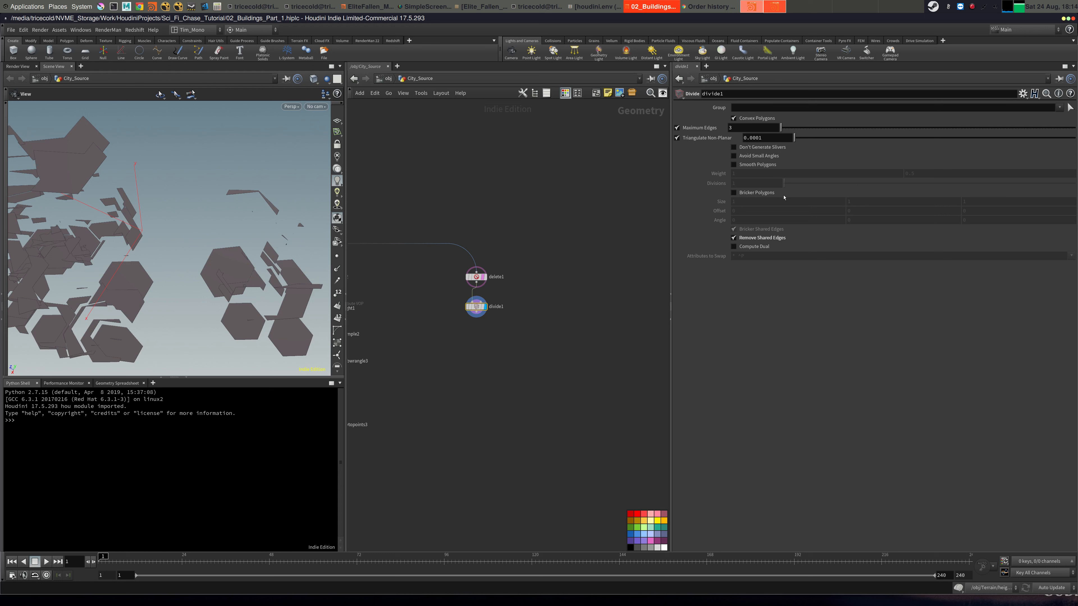
Create a Grid node beside the chain as a test surface, display it and frame it in the viewport.
scroll(549, 313, up, 2)
key(Tab)
text(gri)
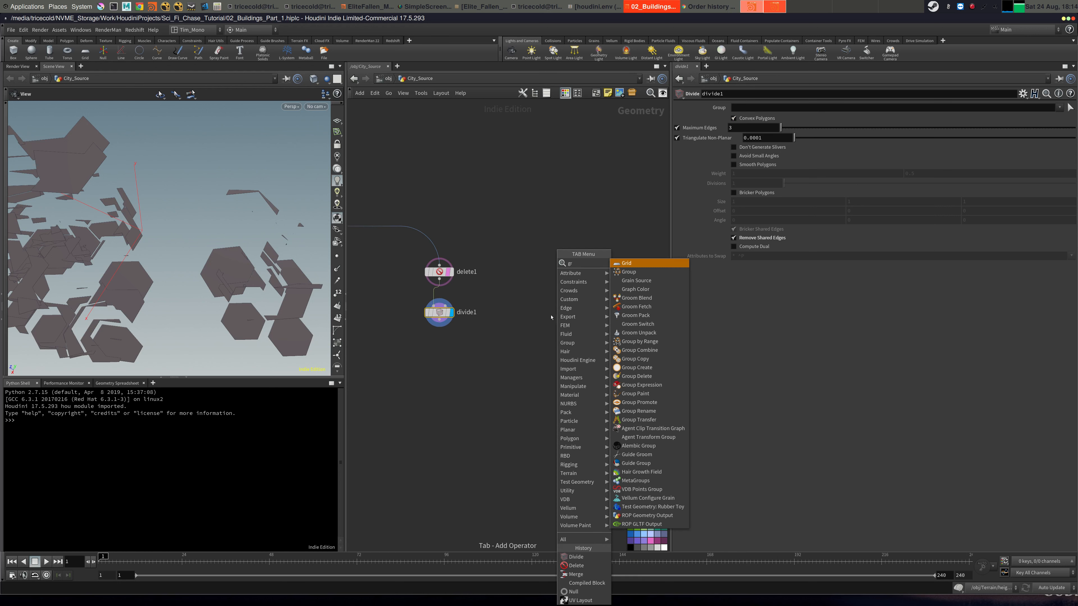
key(Return)
click(546, 303)
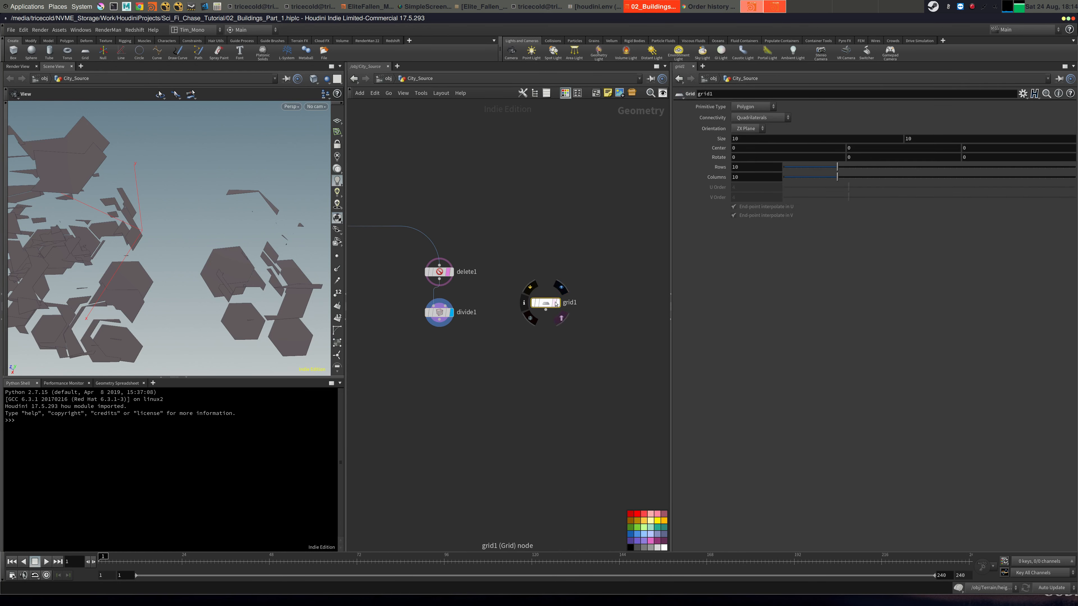
click(560, 303)
key(g)
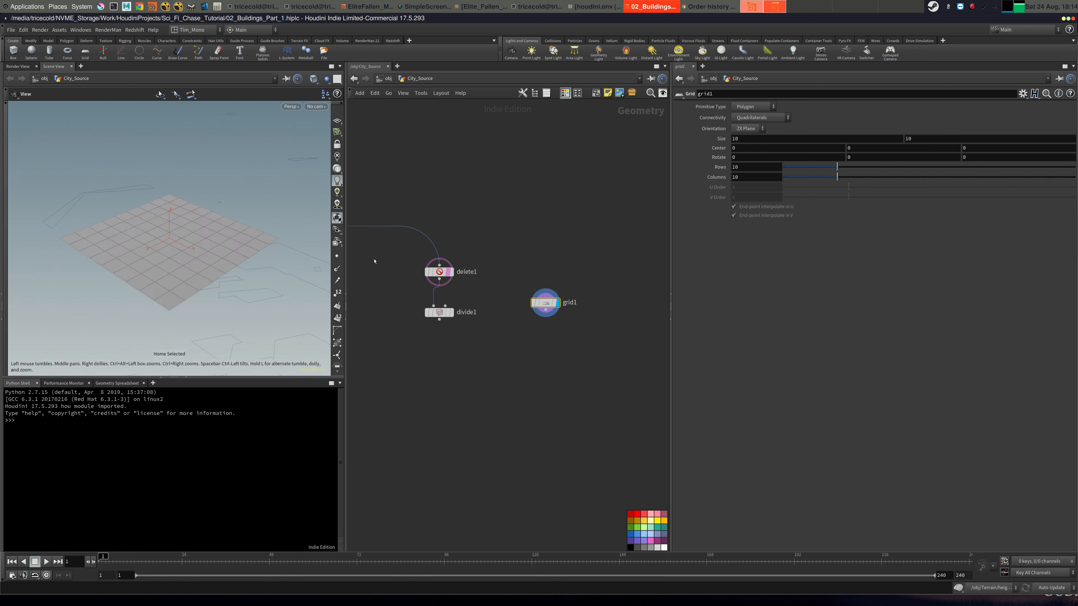
Add a Divide node under the test grid, disabling Convex Polygons and enabling Remove Shared Edges.
click(441, 312)
key(Tab)
text(divi)
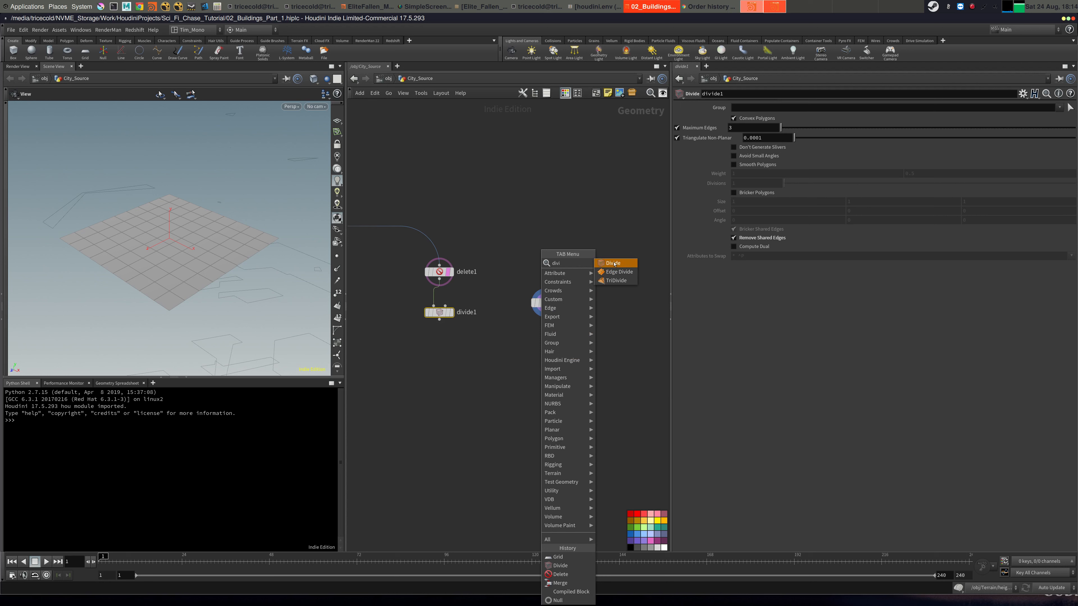
click(614, 265)
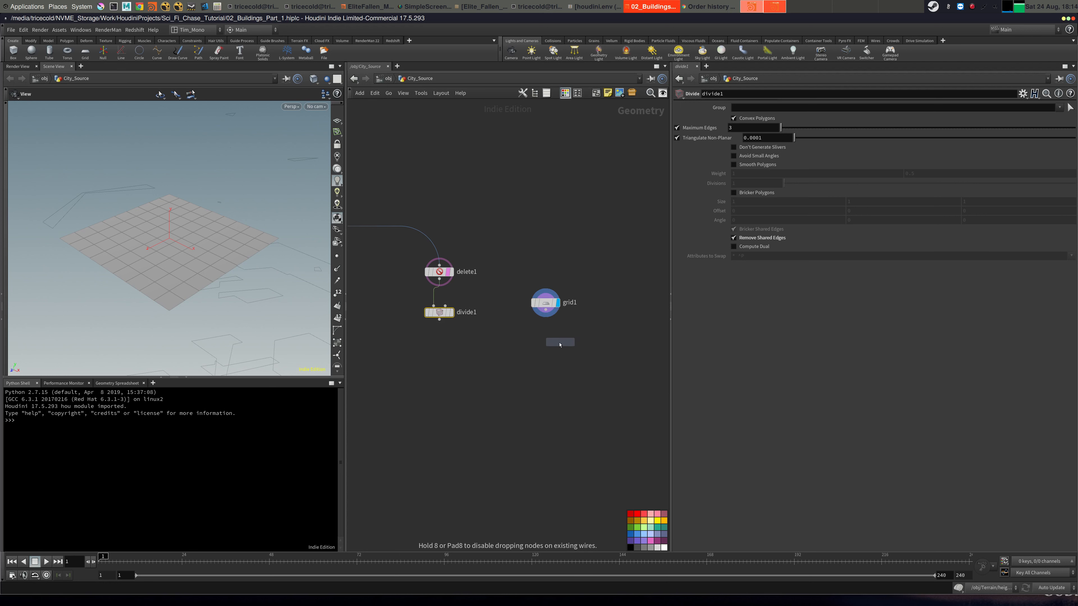
click(546, 342)
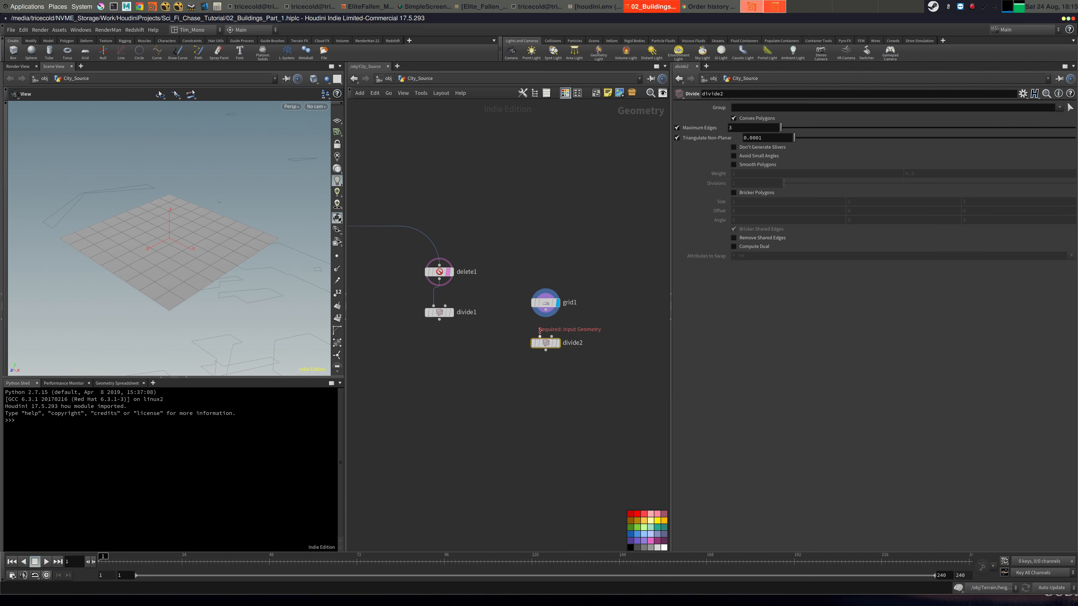
click(557, 342)
click(749, 119)
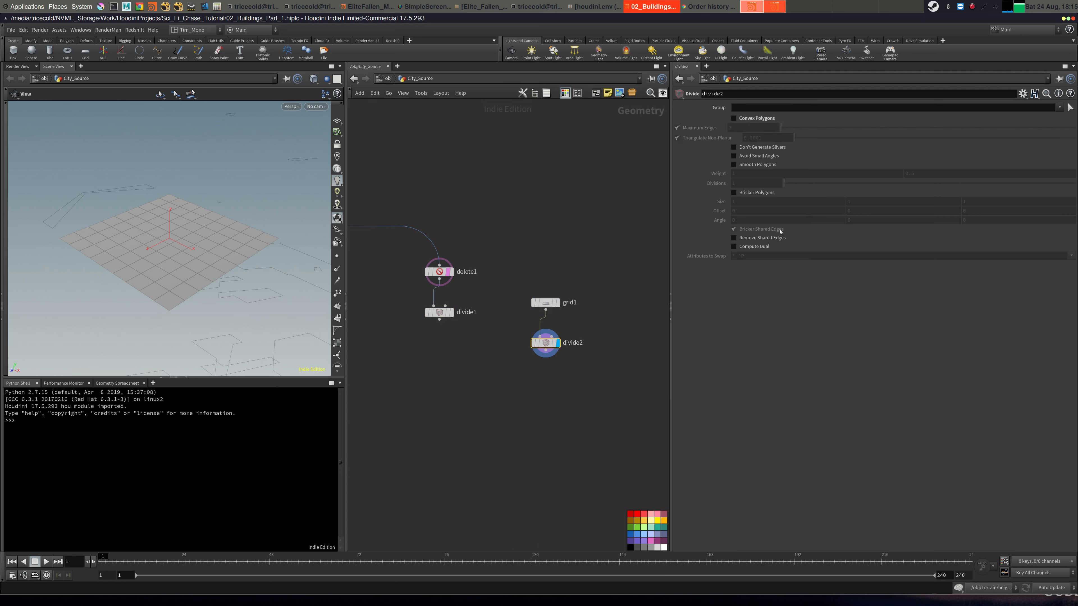
click(747, 237)
Delete the test Grid node together with its Divide node.
drag(191, 249, 187, 293)
drag(584, 273, 524, 354)
key(Delete)
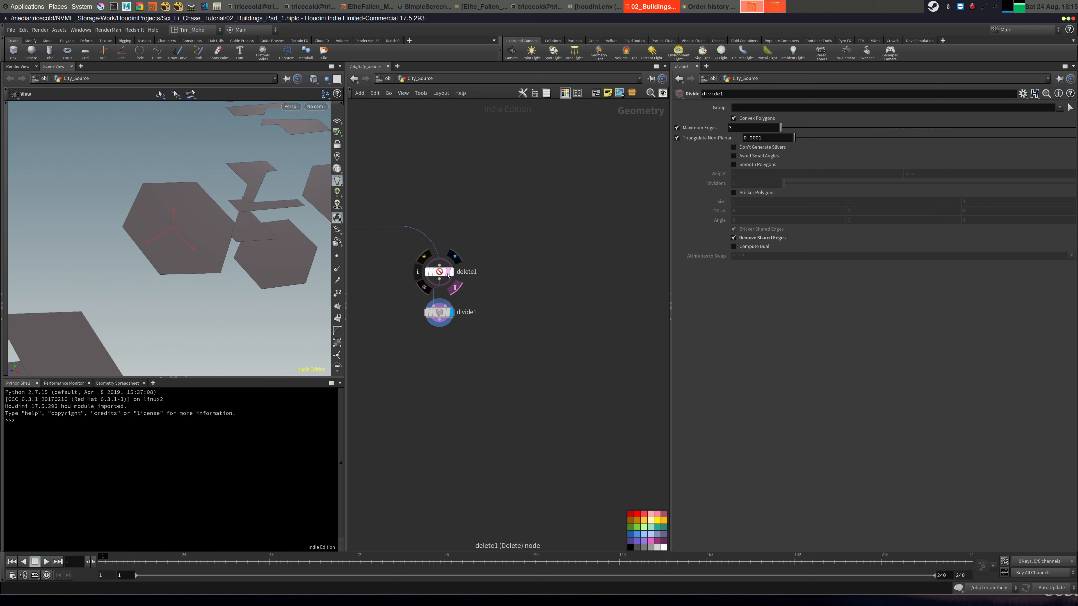
Examine the faces output by the remaining Divide node from several distances and angles.
right_drag(246, 272, 111, 295)
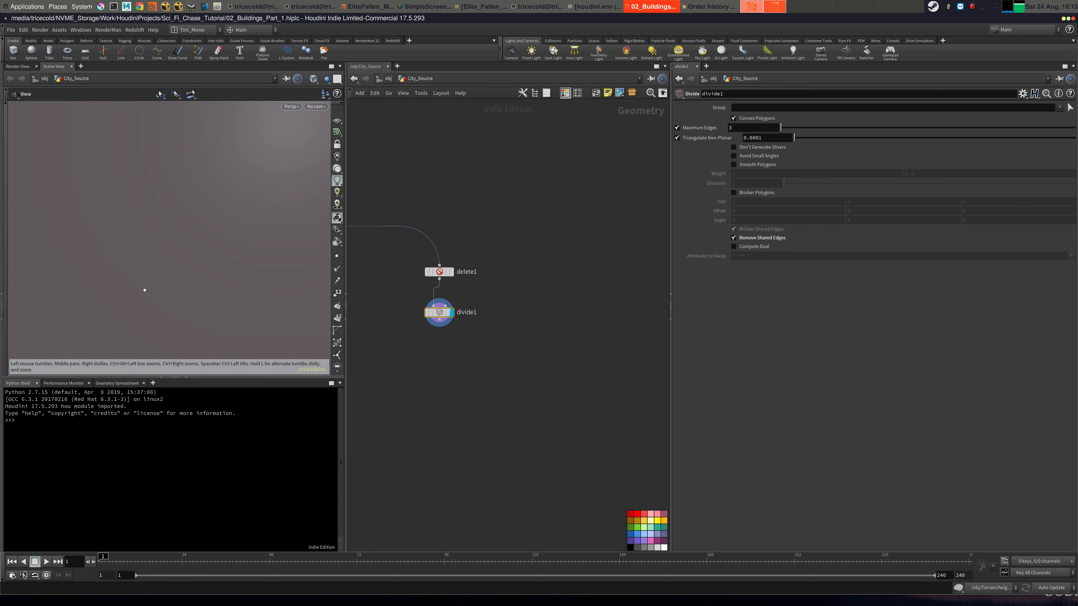
right_drag(210, 252, 356, 212)
drag(200, 208, 171, 212)
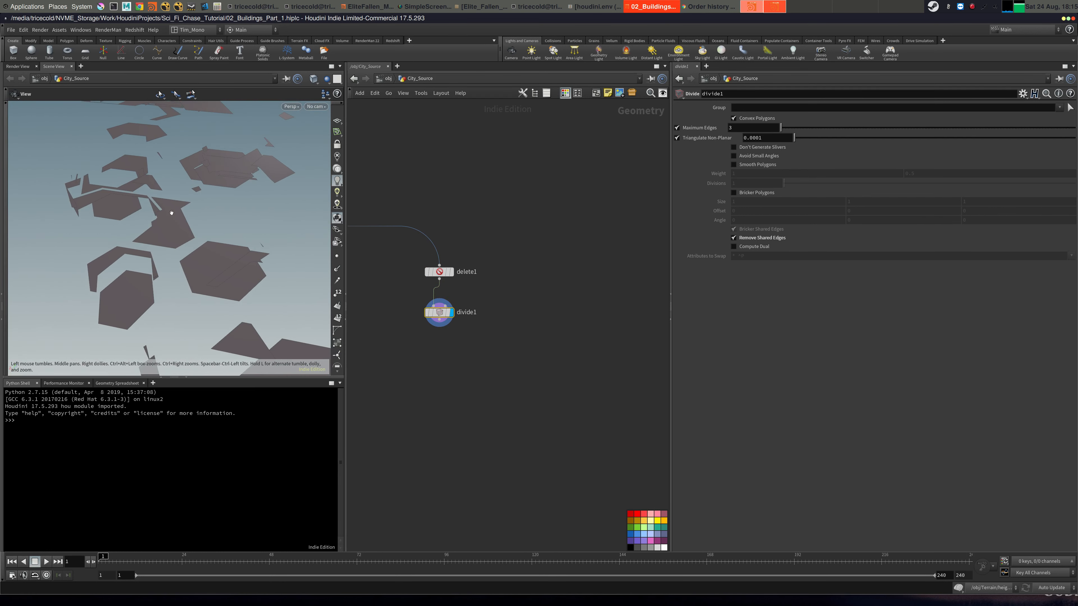
right_drag(171, 212, 199, 212)
drag(200, 212, 186, 255)
right_drag(186, 255, 165, 284)
middle_drag(166, 284, 207, 297)
drag(207, 296, 209, 331)
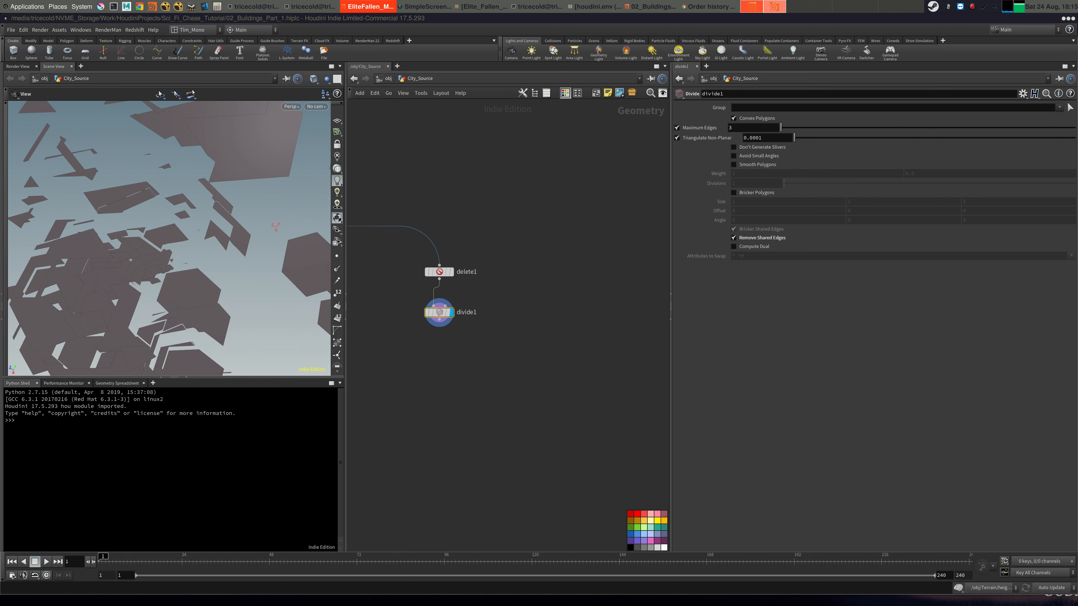
Add an Ends node after the Divide node, display it and set Close U to Unroll with New Points.
middle_drag(497, 314, 546, 308)
middle_drag(526, 344, 521, 361)
key(Tab)
text(fuse)
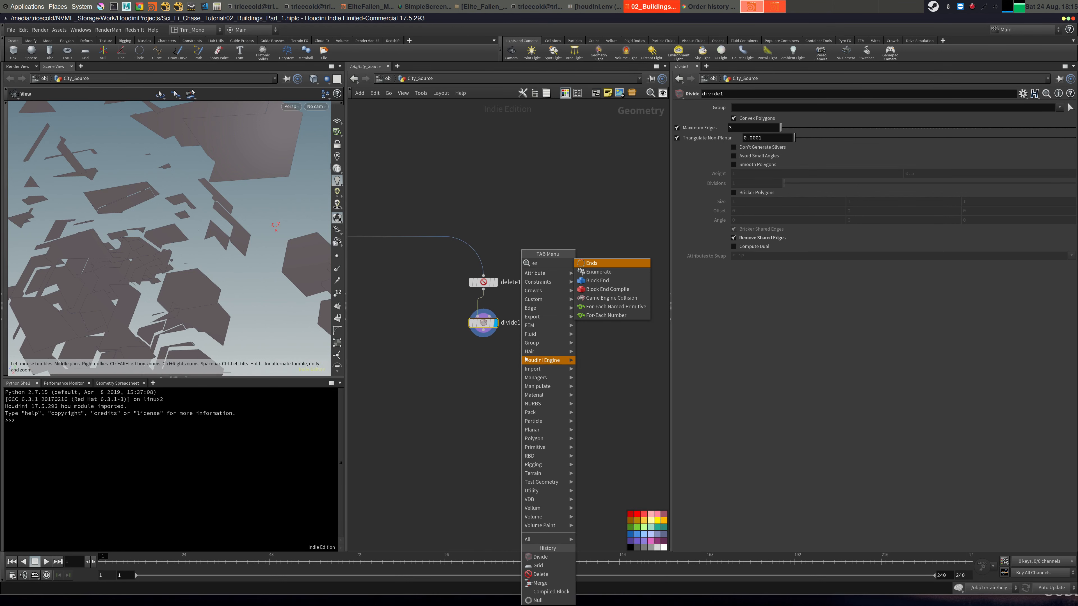
key(Return)
click(479, 365)
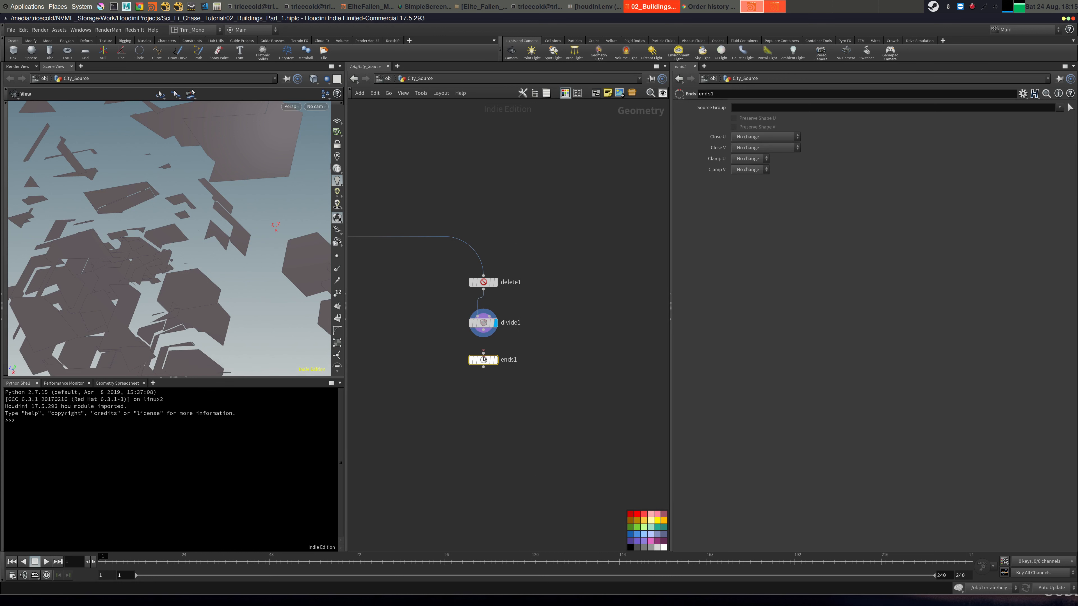
click(497, 362)
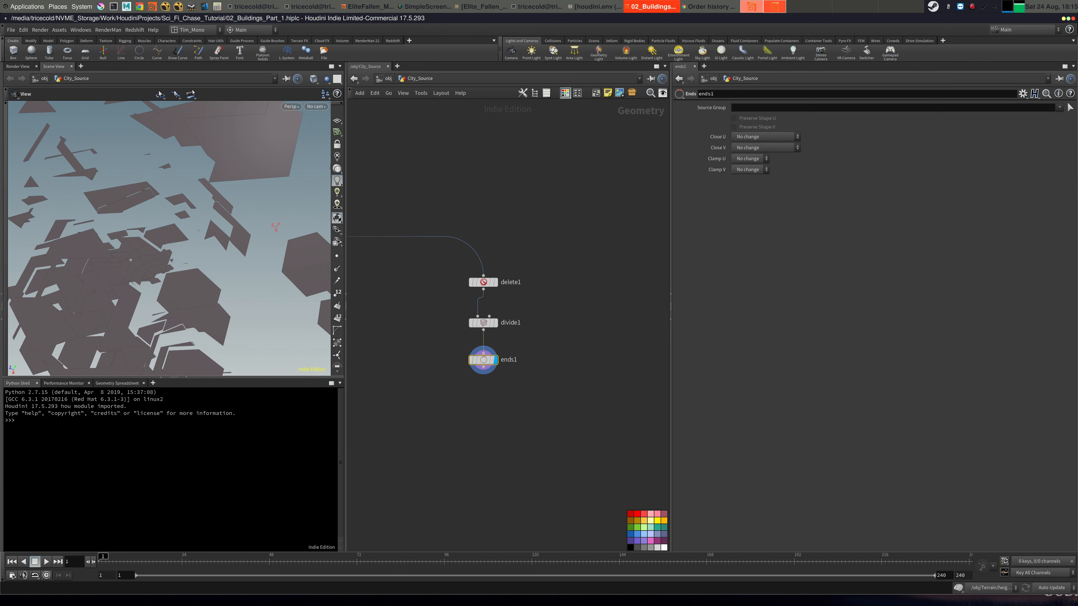
click(758, 137)
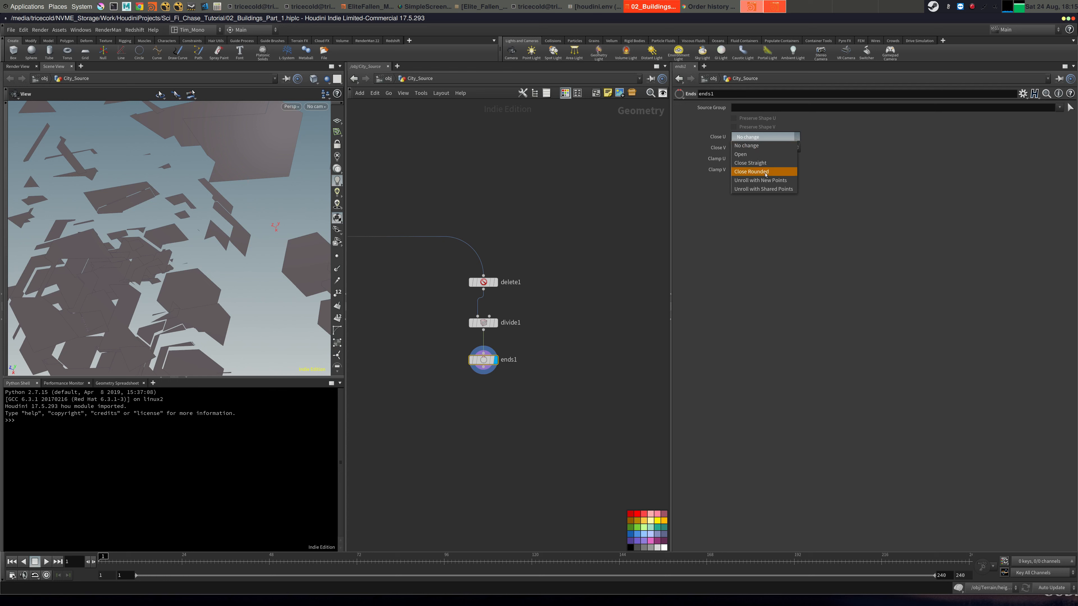
click(771, 181)
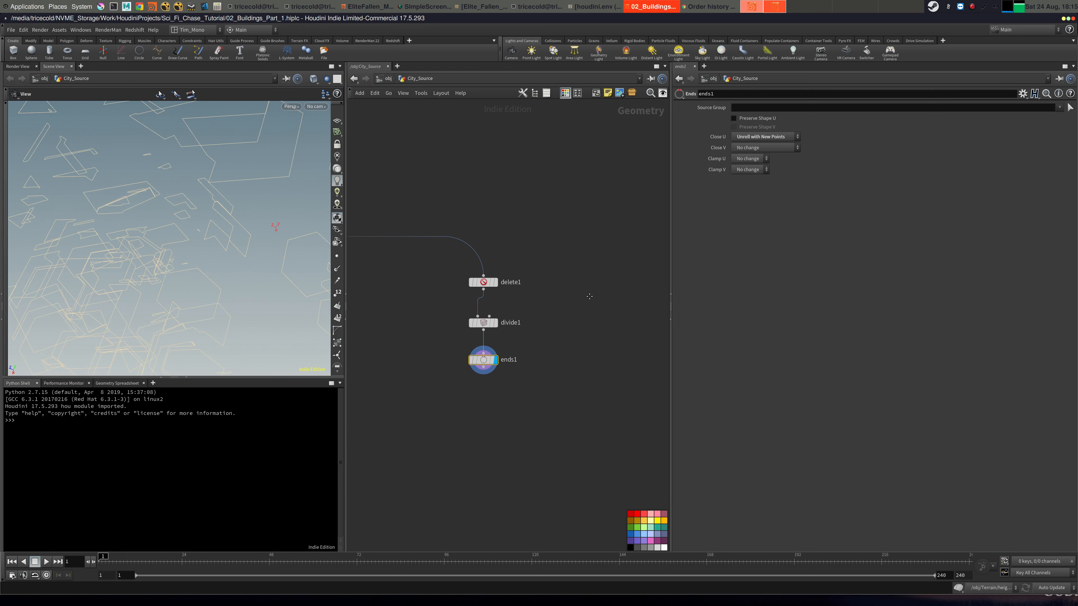
Examine the open outline curves output by the Ends node from several distances and angles.
middle_drag(589, 296, 596, 274)
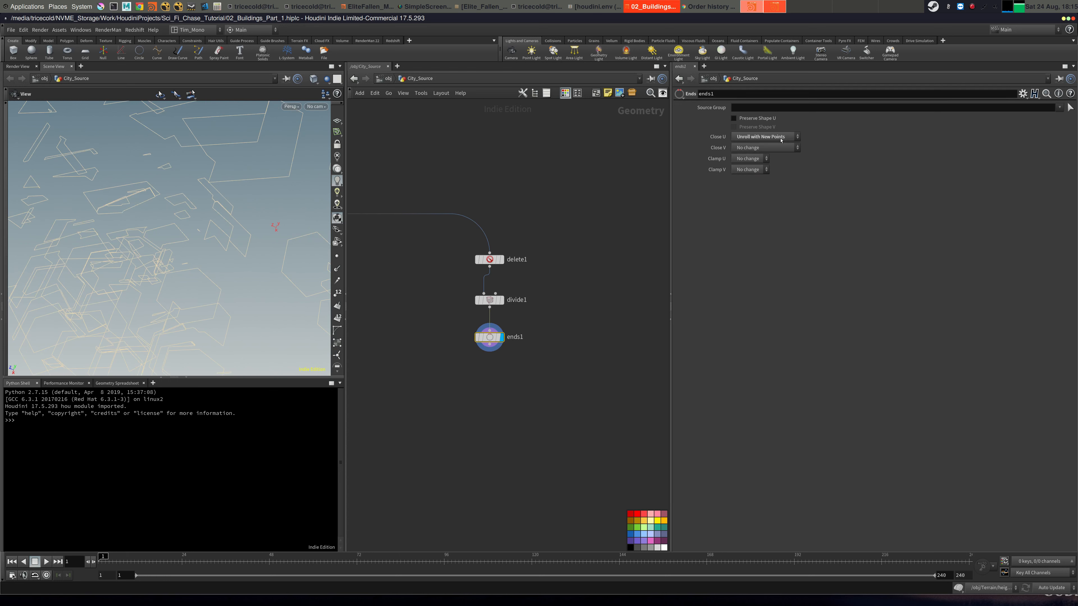
middle_drag(638, 243, 666, 200)
scroll(174, 269, down, 5)
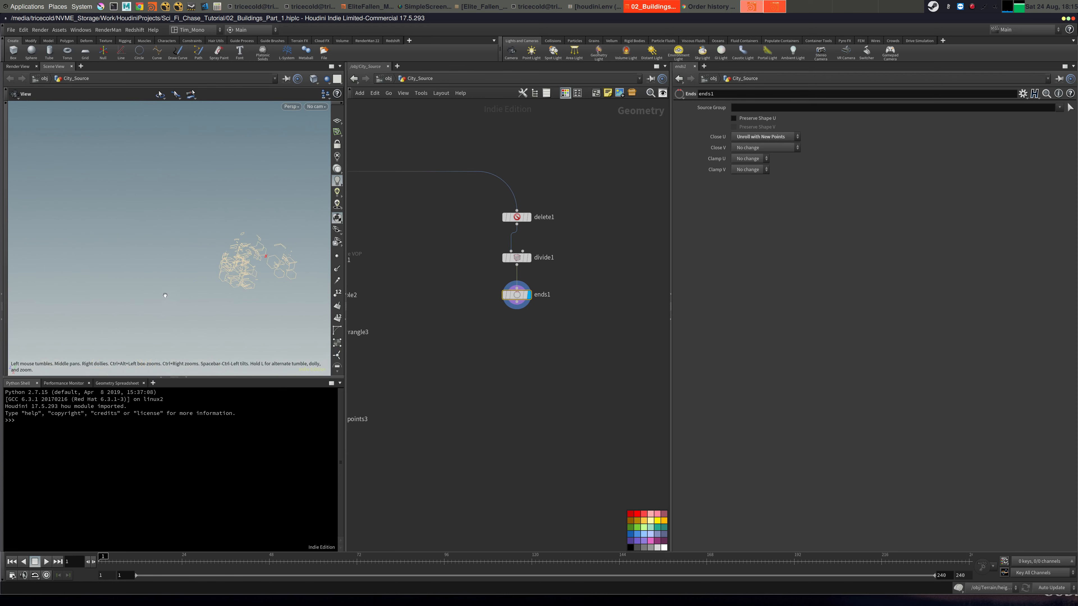
middle_drag(174, 269, 132, 238)
scroll(131, 238, up, 5)
drag(170, 238, 242, 293)
middle_drag(242, 293, 212, 318)
drag(213, 319, 224, 314)
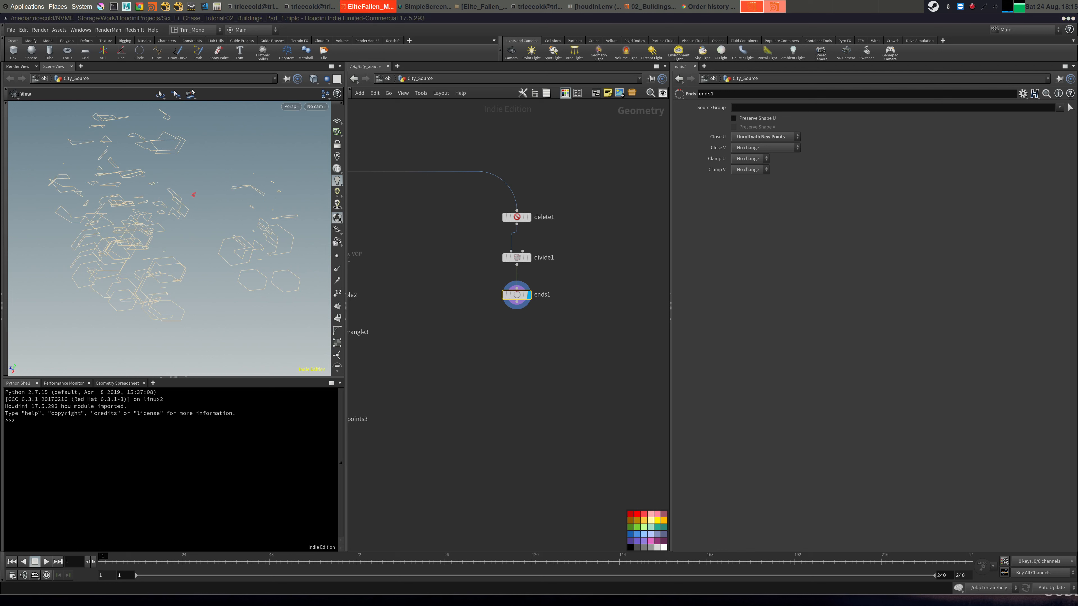
Add a Scatter node below the Ends node, connected to its output, and display it.
middle_drag(579, 347, 535, 346)
key(Tab)
text(sca)
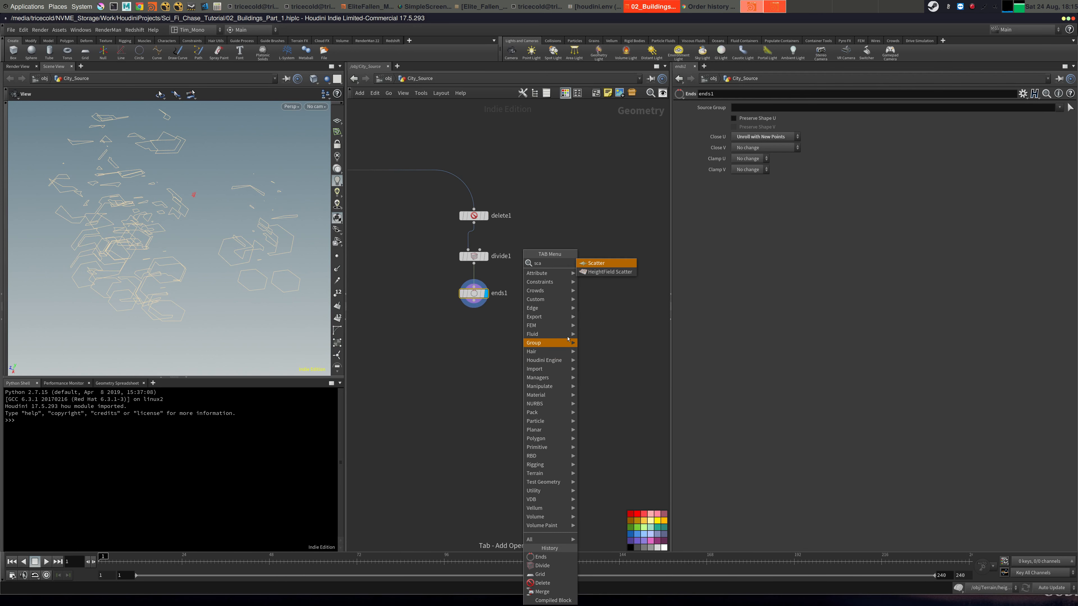
click(596, 263)
click(473, 342)
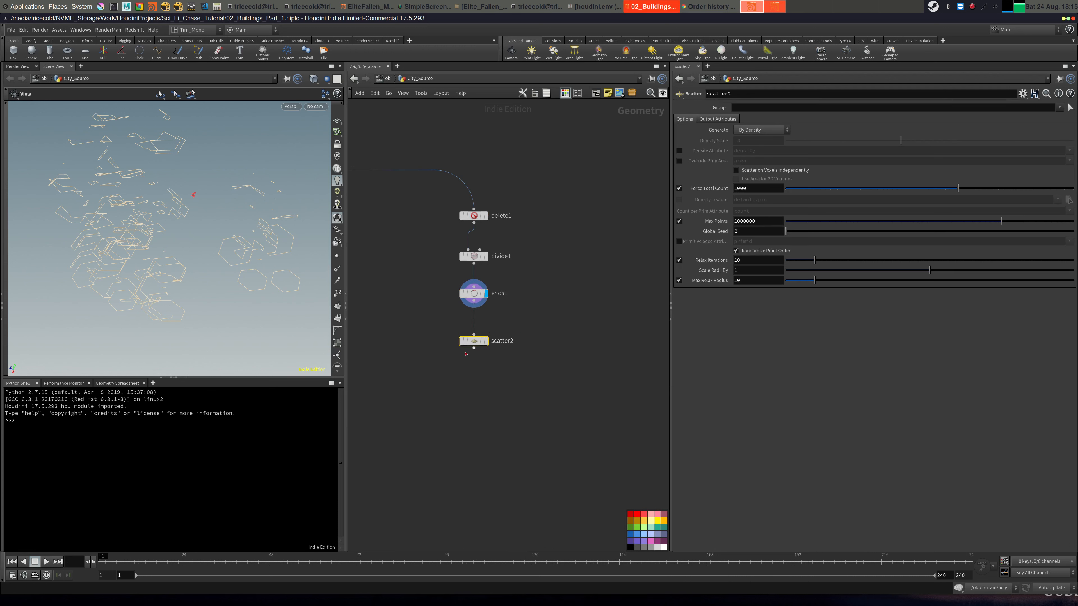
click(486, 341)
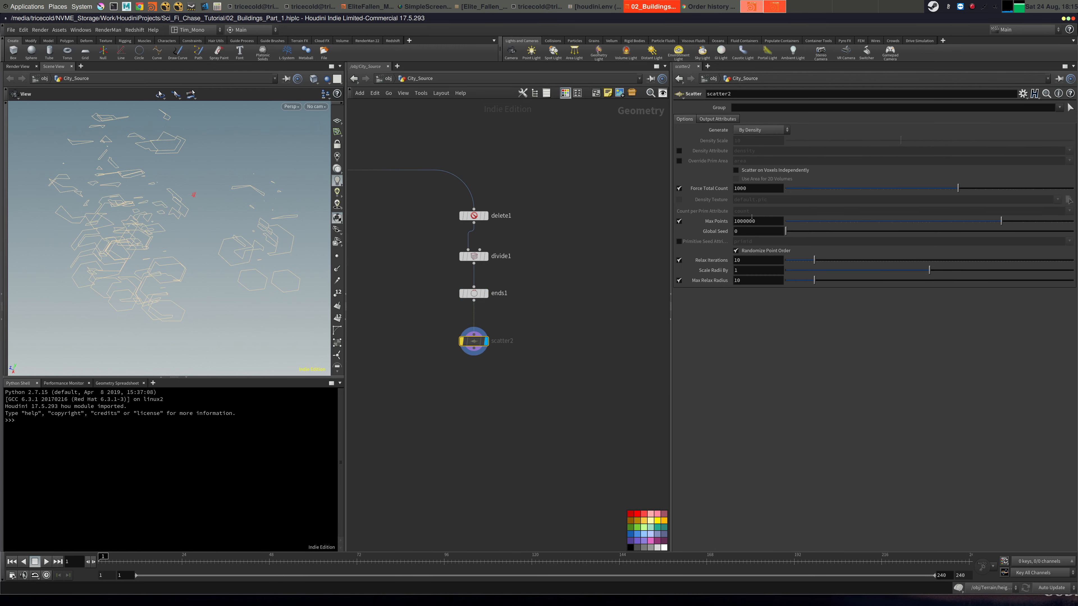
Set the Scatter node's Force Total Count to 100 and disable Relax Iterations.
click(752, 190)
key(BackSpace)
click(679, 260)
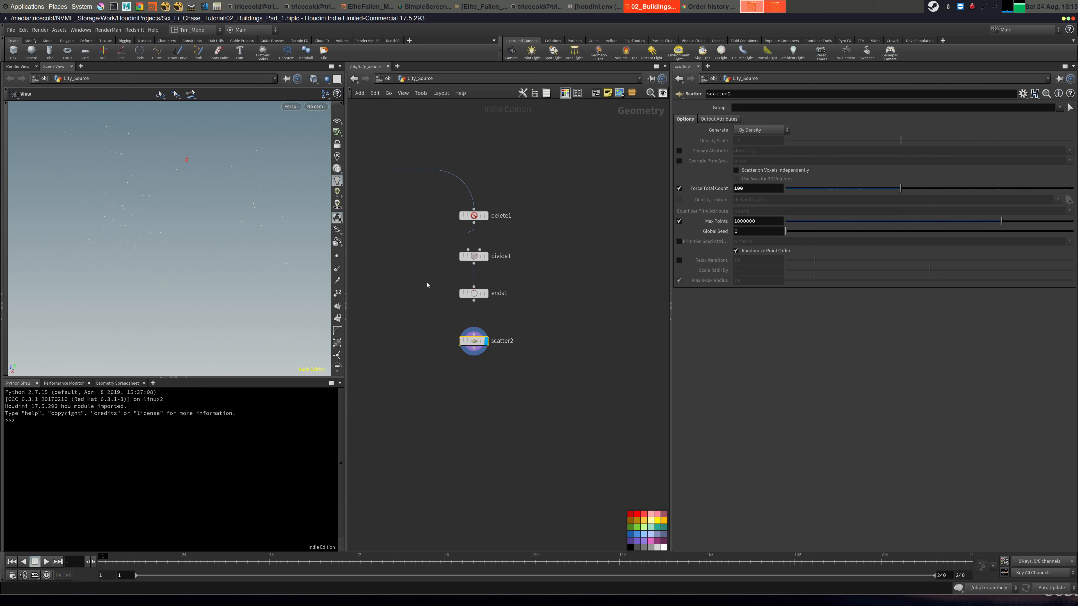
Template the delete1 node to compare the building outlines with the scattered points.
middle_drag(536, 238, 633, 254)
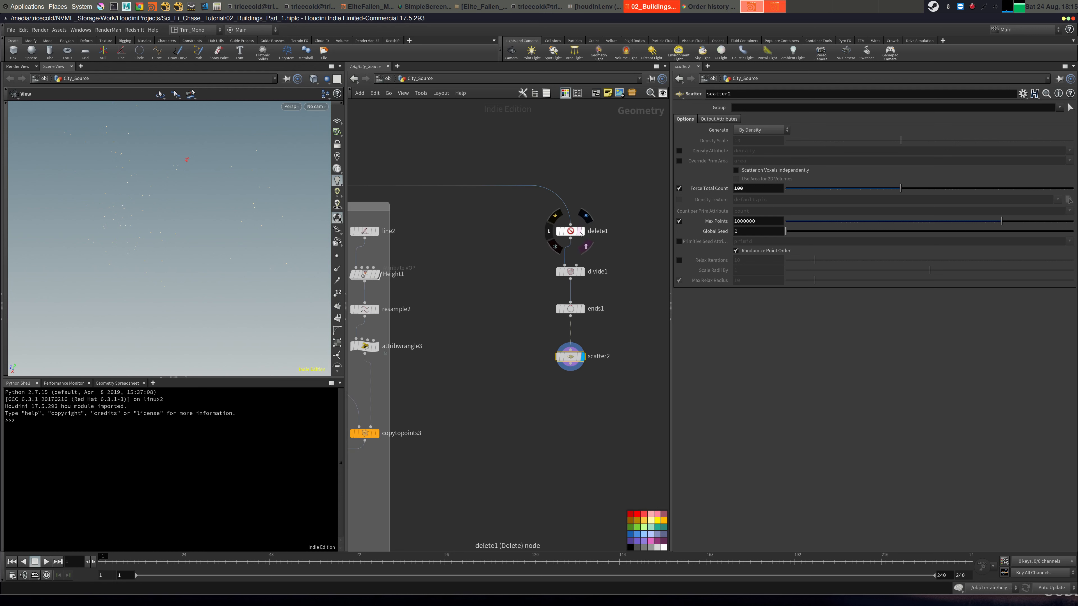
click(580, 233)
drag(225, 246, 189, 246)
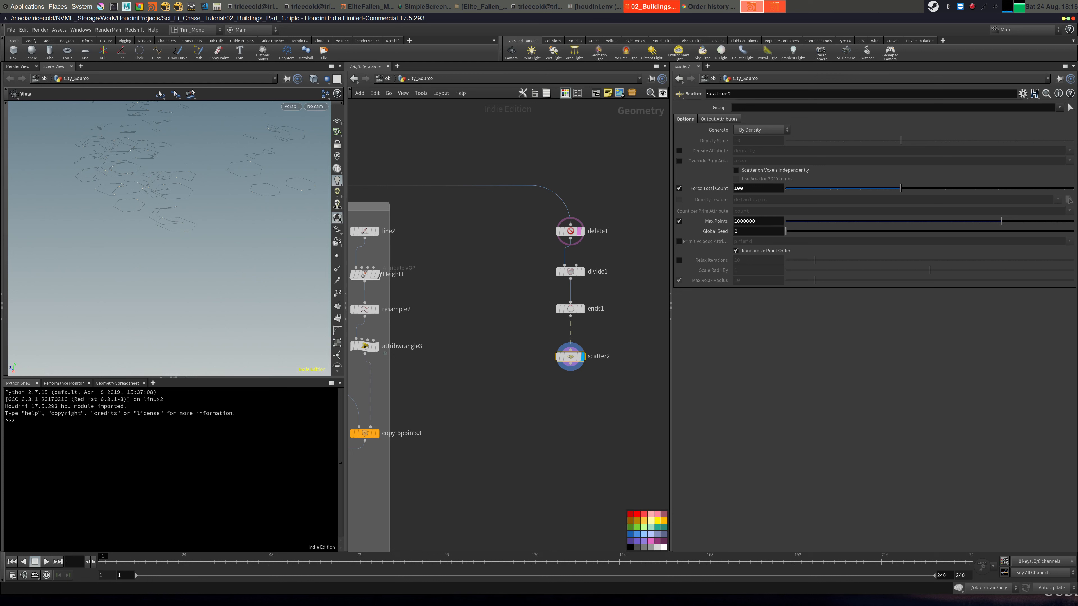
mouse_move(466, 319)
middle_down()
mouse_move(474, 291)
mouse_move(462, 282)
mouse_move(455, 304)
middle_up()
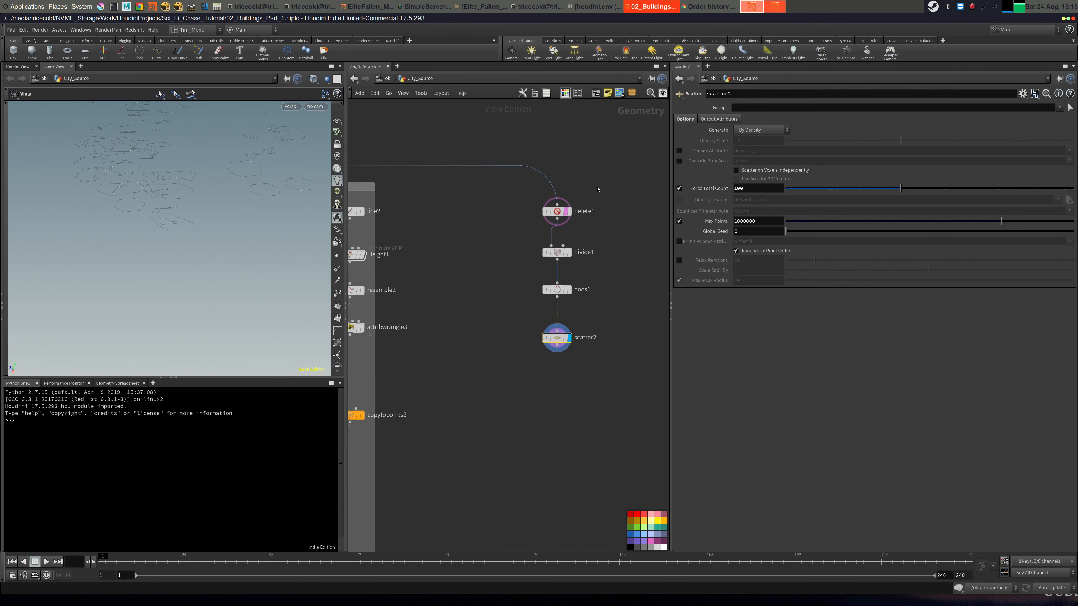
Move the chain from delete1 to scatter2 slightly away from the neighbouring network box and turn off delete1's template display.
drag(602, 184, 516, 338)
drag(557, 212, 580, 211)
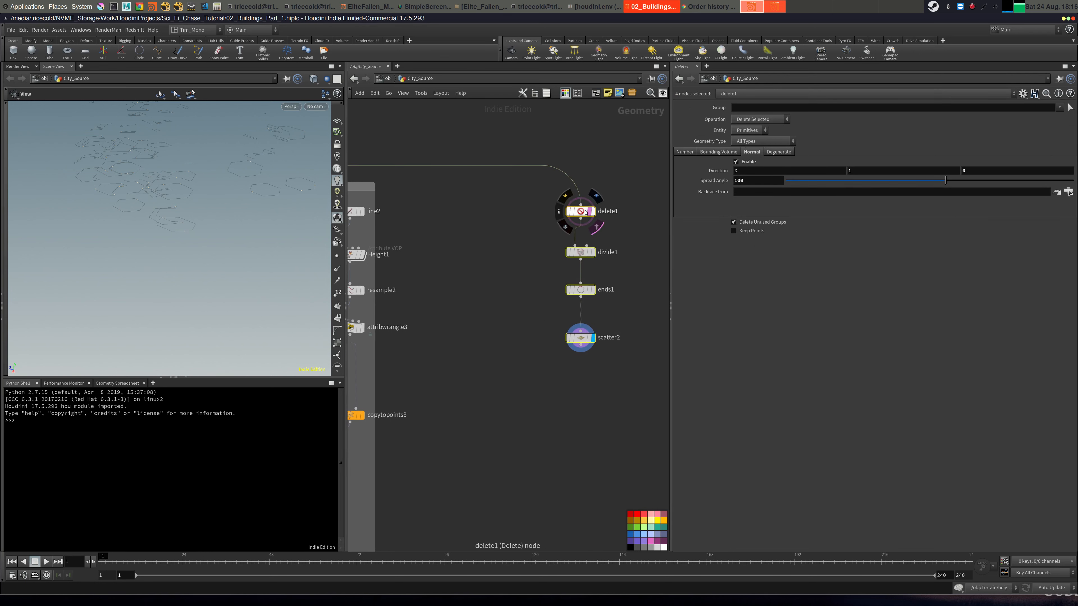
click(596, 227)
Add a Box node beside the scatter chain and rename it OuterWalls.
scroll(484, 297, up, 3)
key(Tab)
text(b)
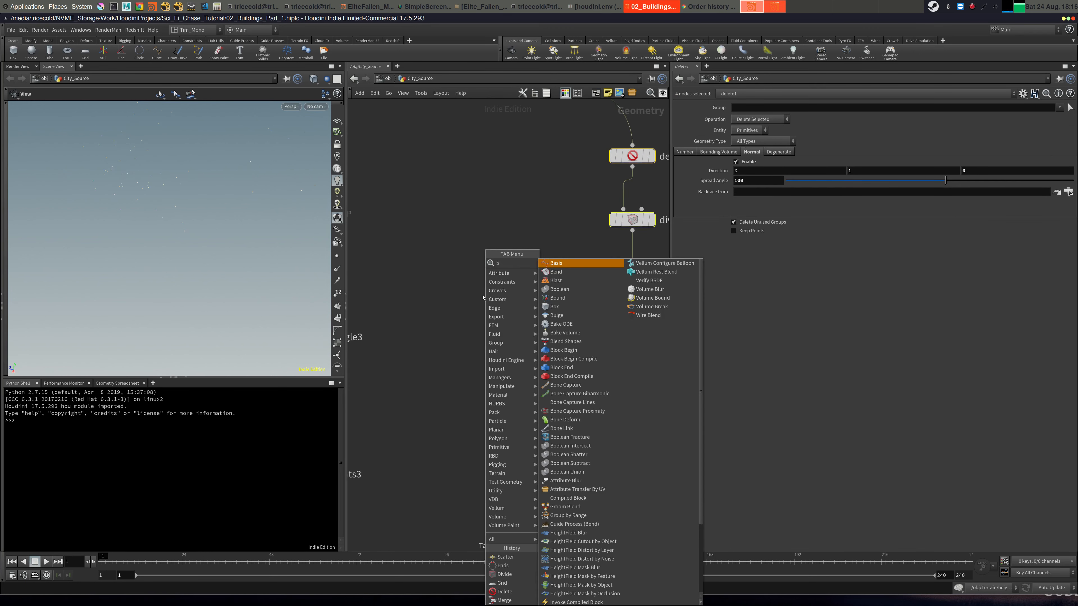
text(ox)
key(Return)
click(493, 280)
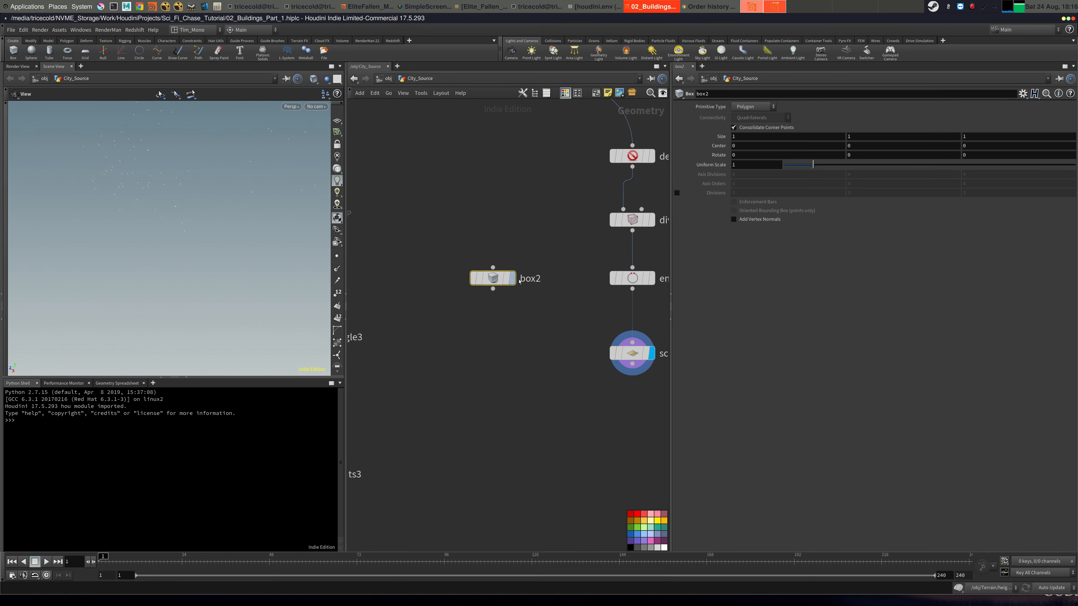
key(alt+Tab)
double_click(530, 279)
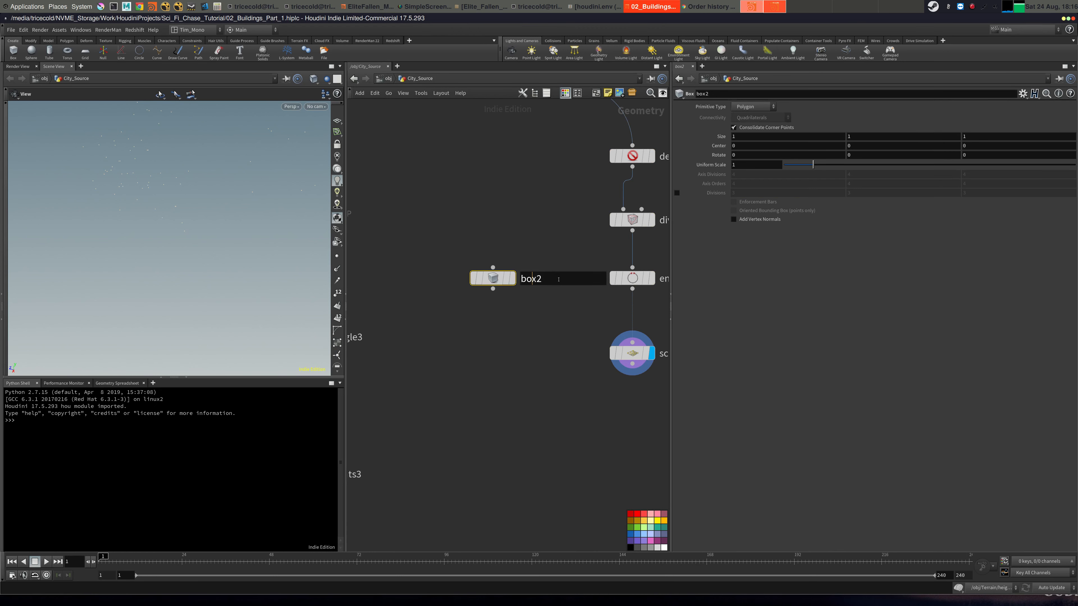
text(OuterW)
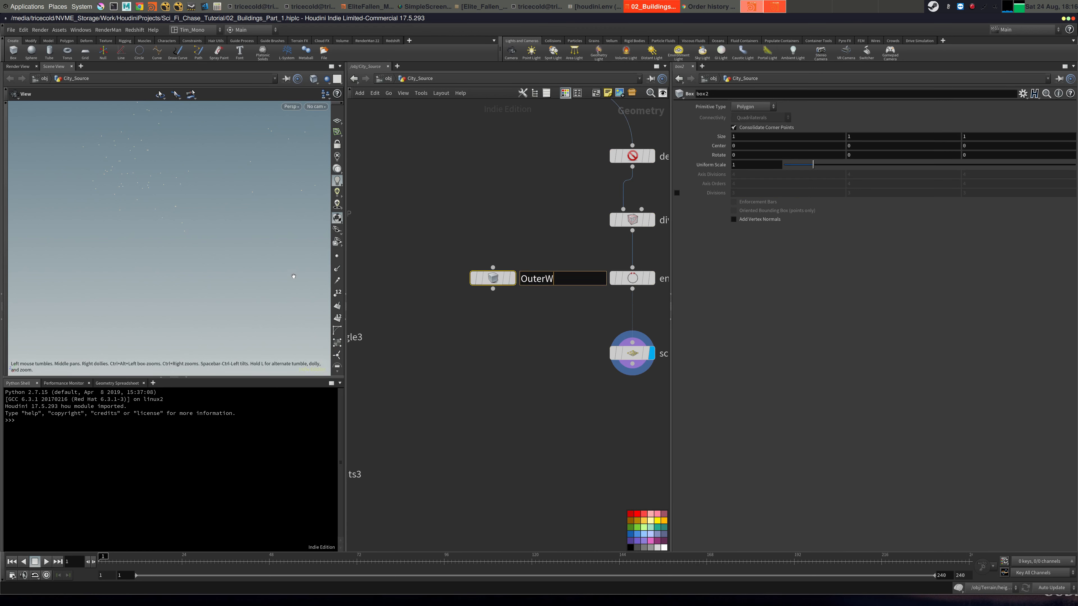
text(alls)
key(Return)
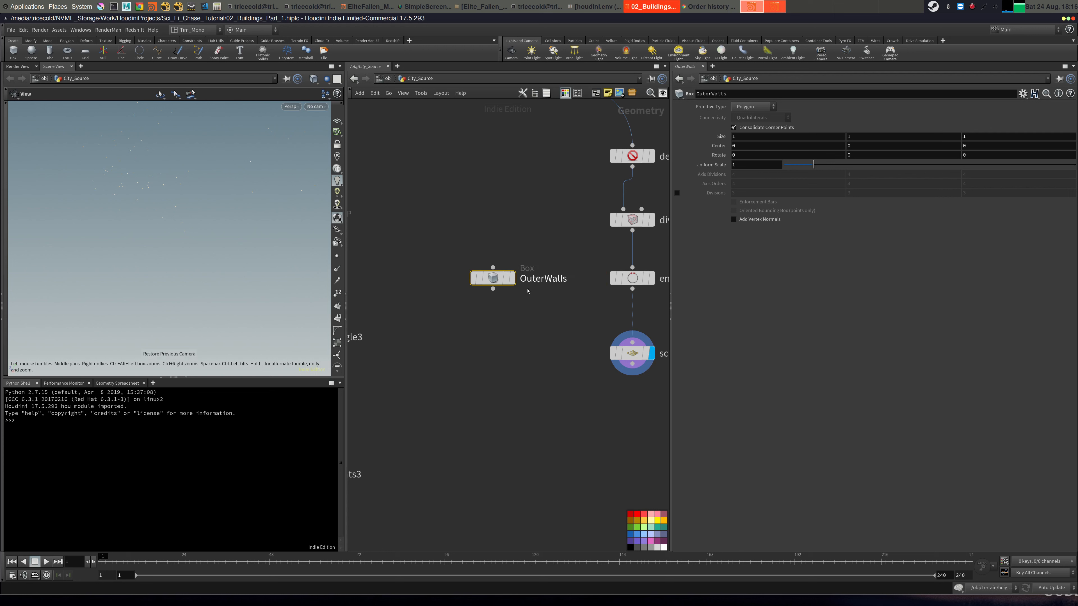
Add a Null node connected below the OuterWalls box and rename it out_SIZES.
key(Tab)
text(nu)
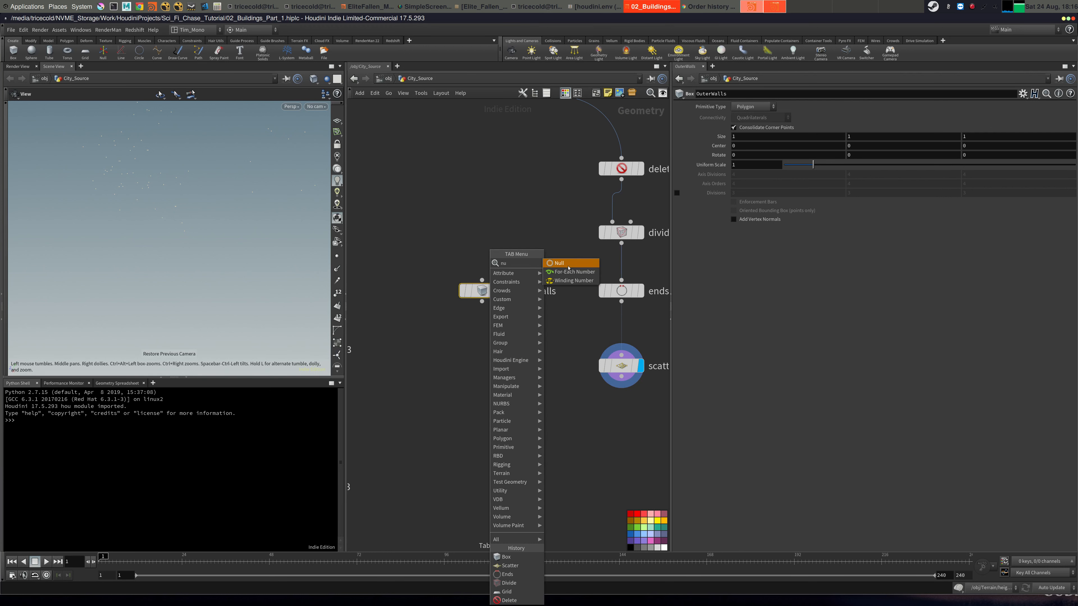
key(Return)
click(482, 365)
click(514, 366)
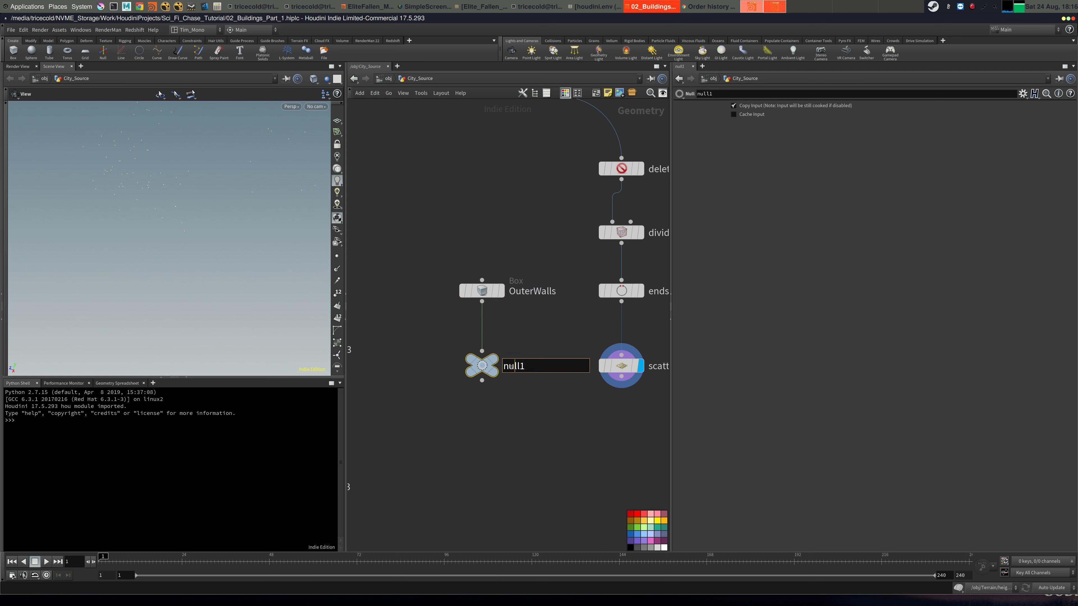
key(ctrl+a)
key(alt+Tab)
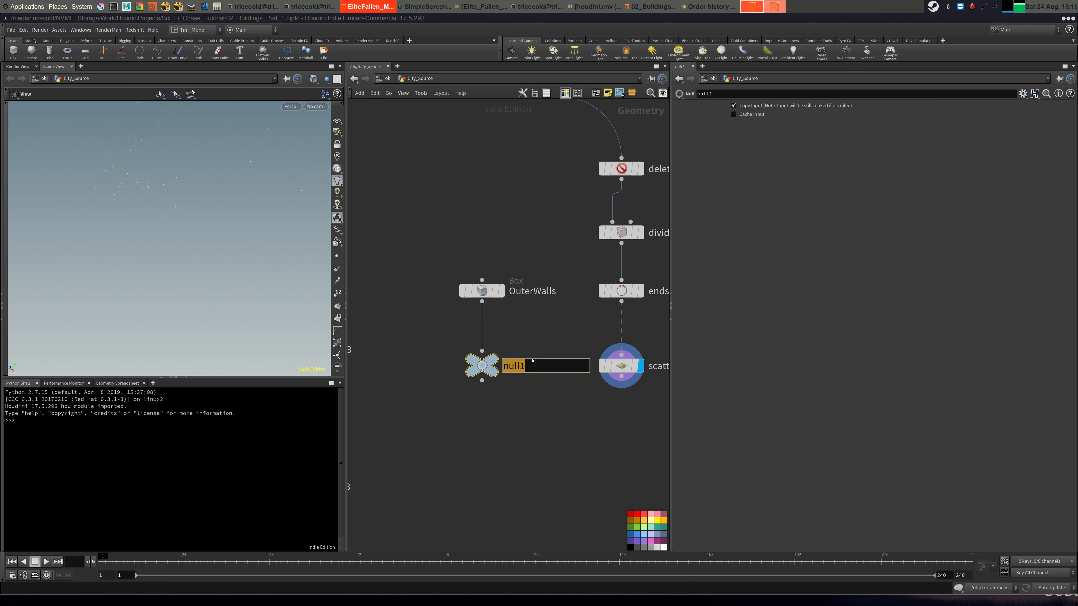
key(alt+Tab)
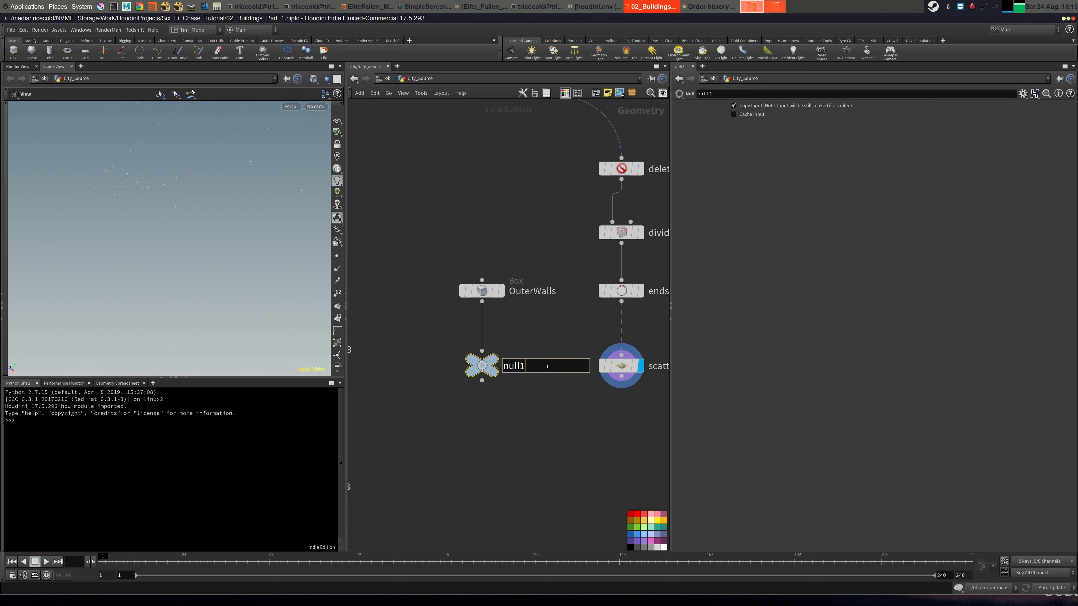
text(out_SIZES)
key(Return)
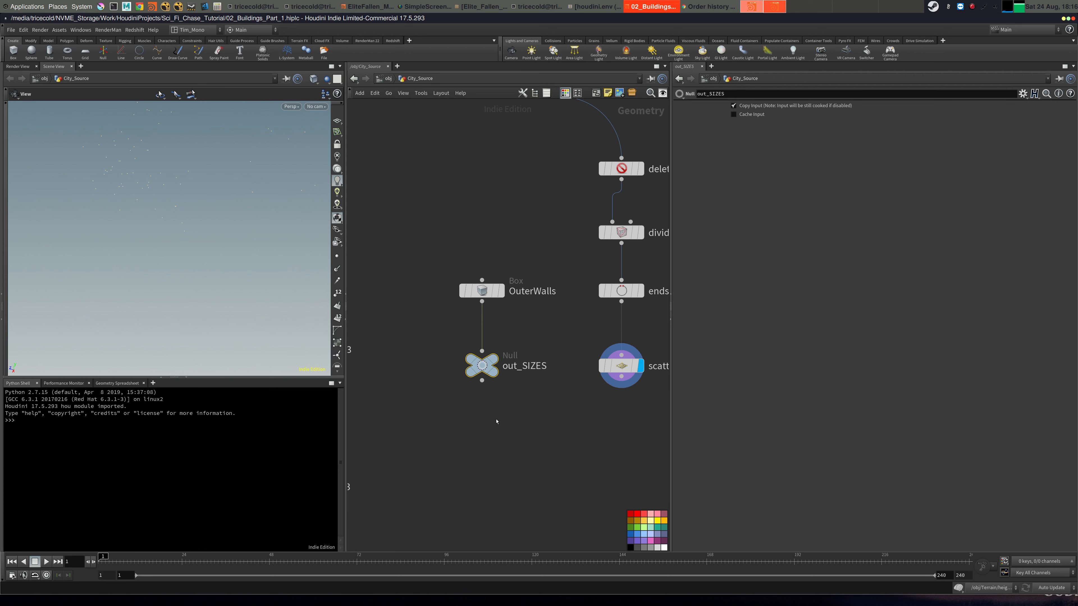
middle_drag(497, 422, 453, 385)
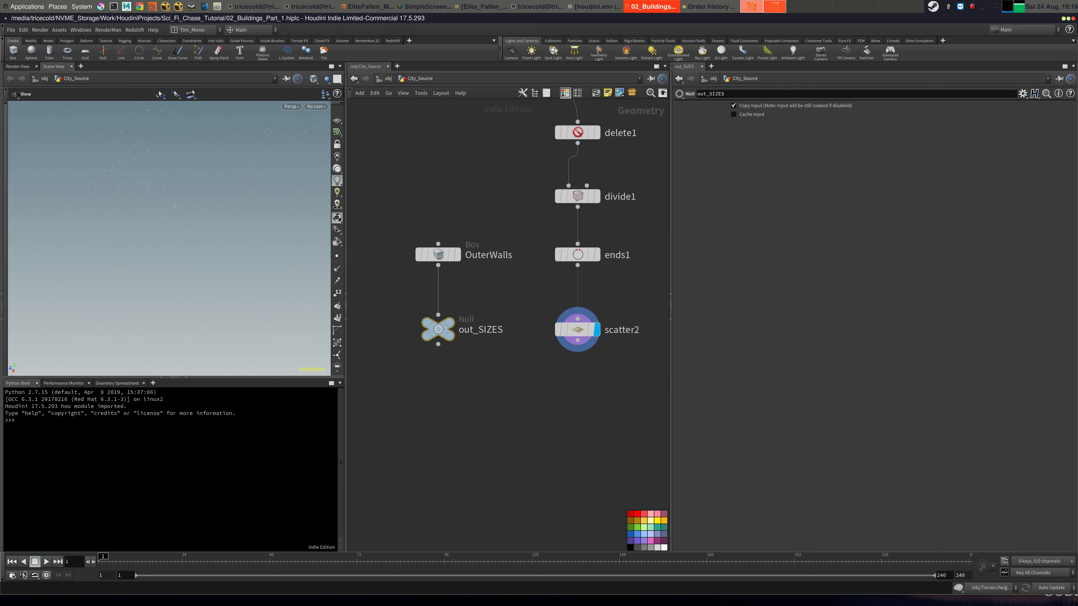
key(alt+Tab)
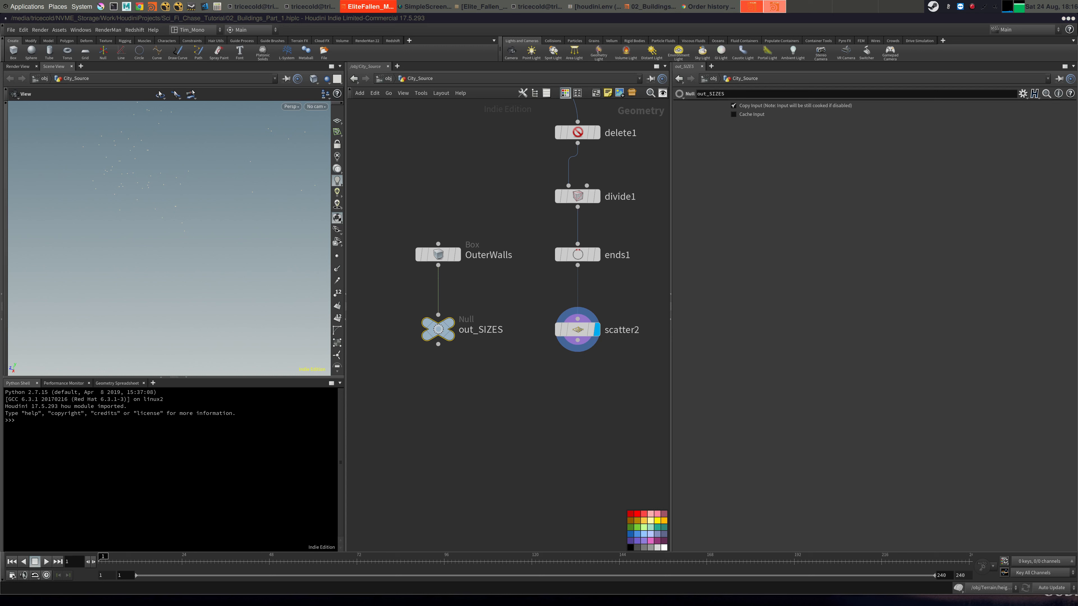
middle_drag(510, 383, 469, 365)
key(Tab)
text(or)
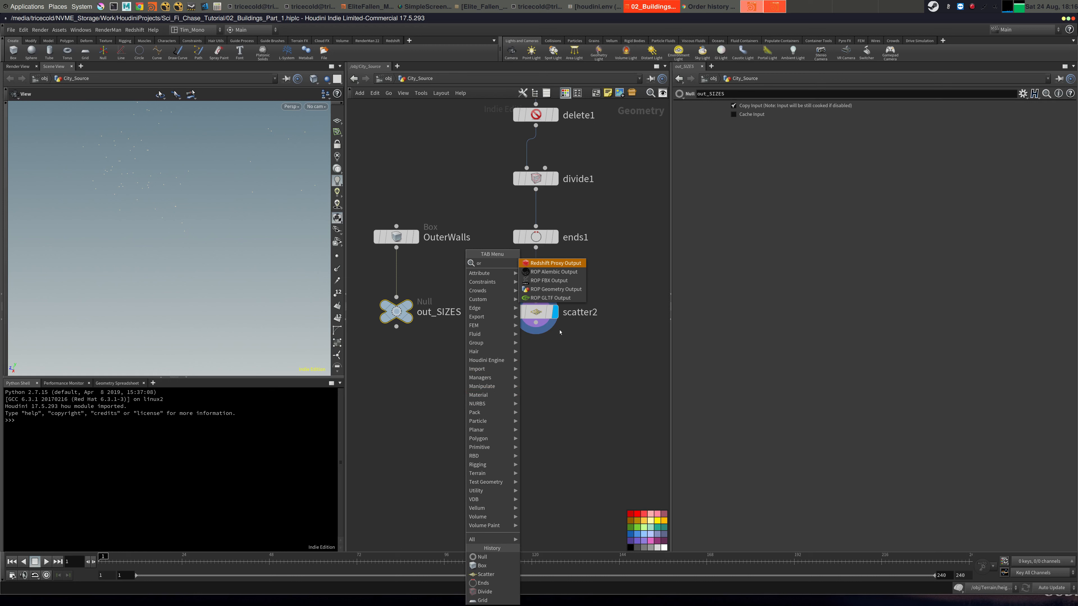
key(Escape)
Add a For-Each Point loop below scatter2 and connect the scattered points to its begin block.
key(Tab)
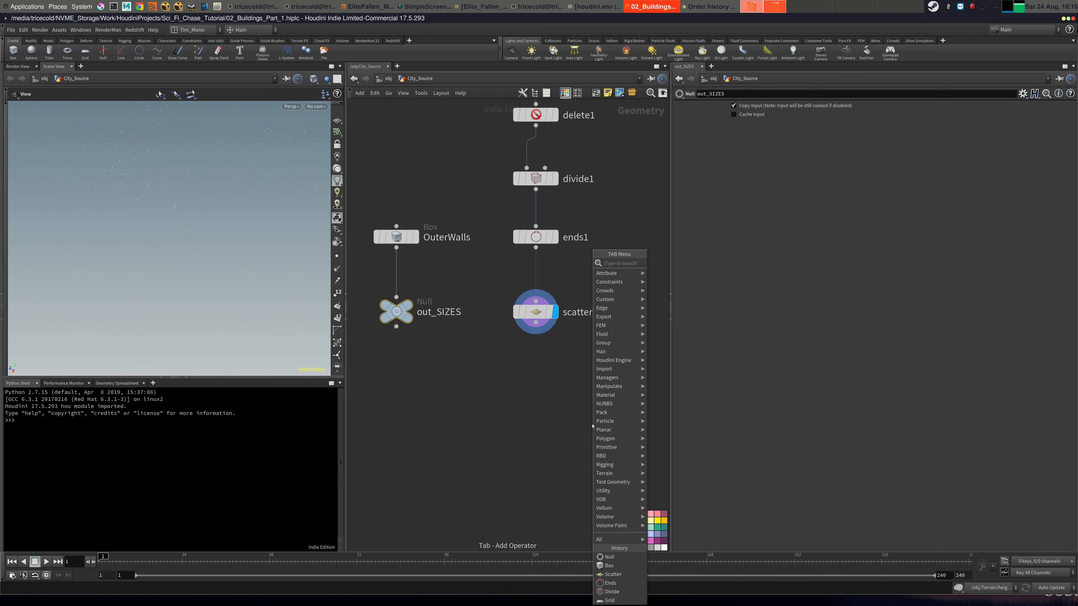
text(fore)
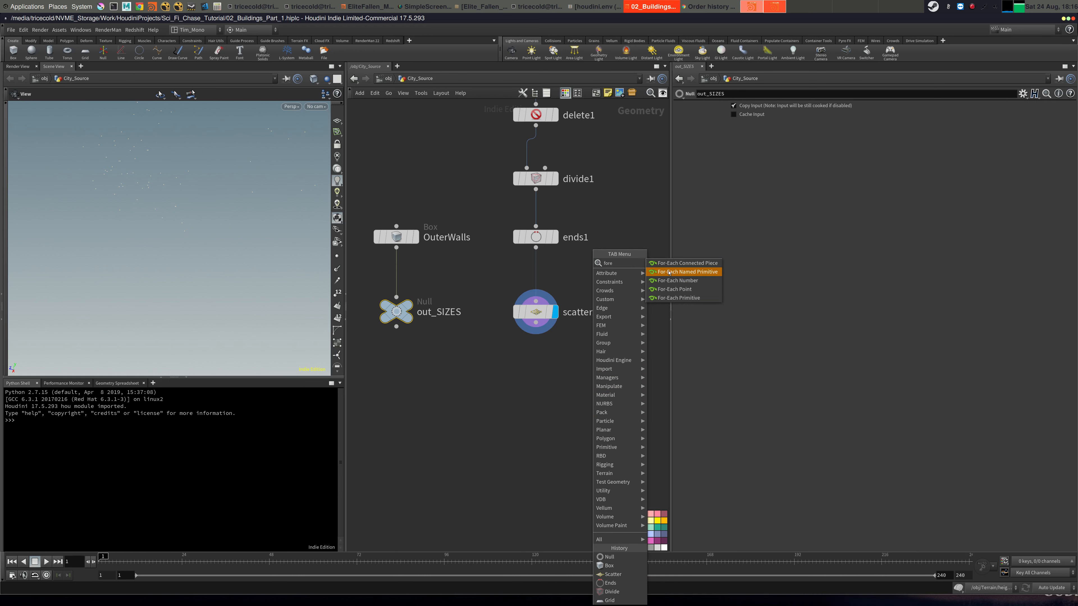
click(677, 289)
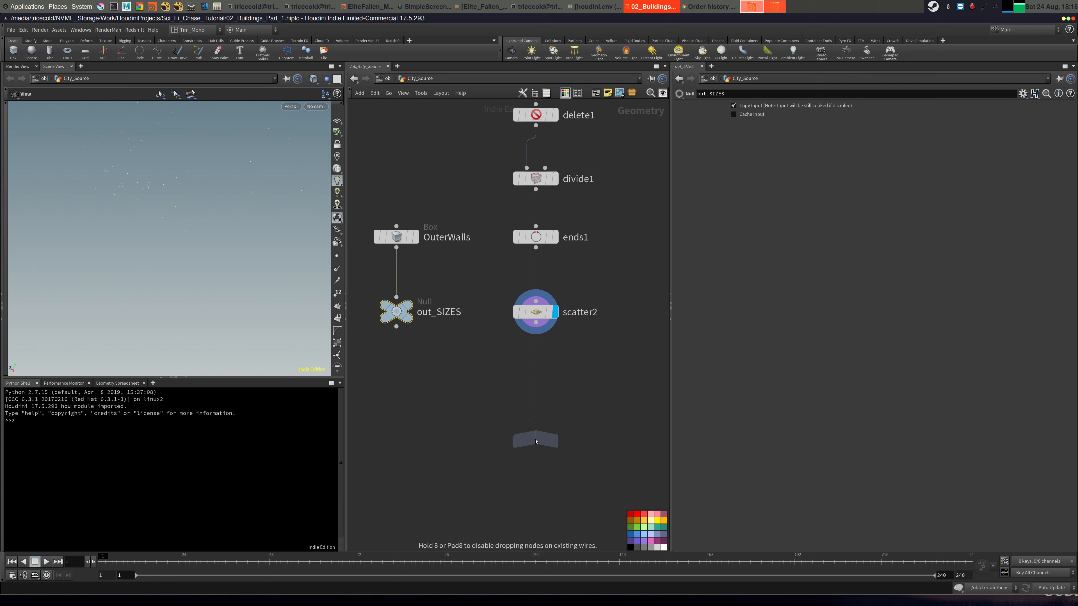
click(541, 437)
drag(547, 437, 542, 395)
click(536, 323)
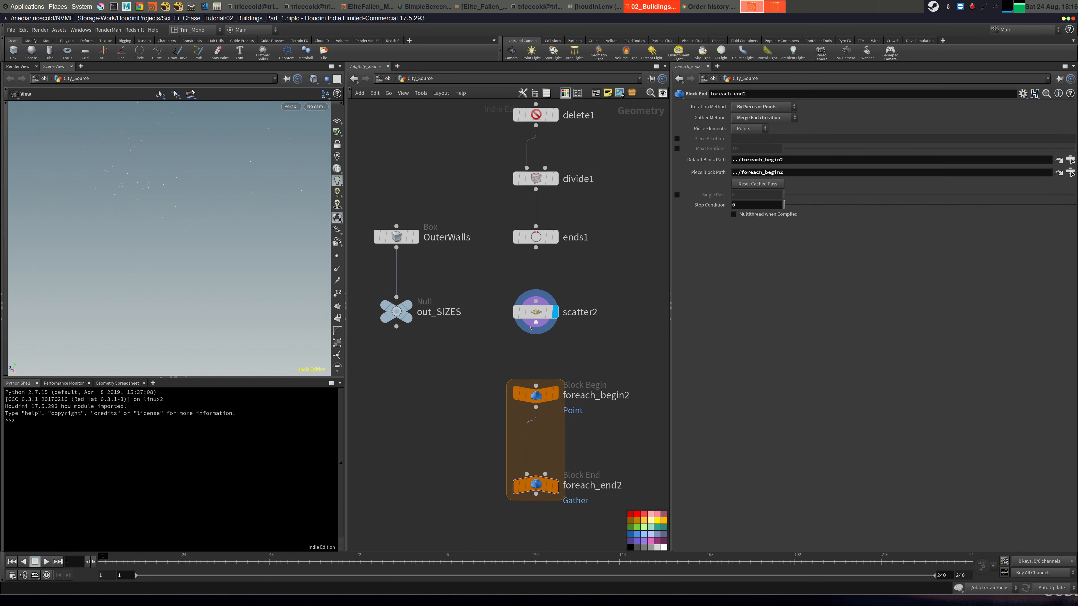
click(536, 385)
Insert a Null node between the begin and end blocks of the For-Each loop and rename it Randomize.
middle_drag(496, 439, 469, 420)
key(Tab)
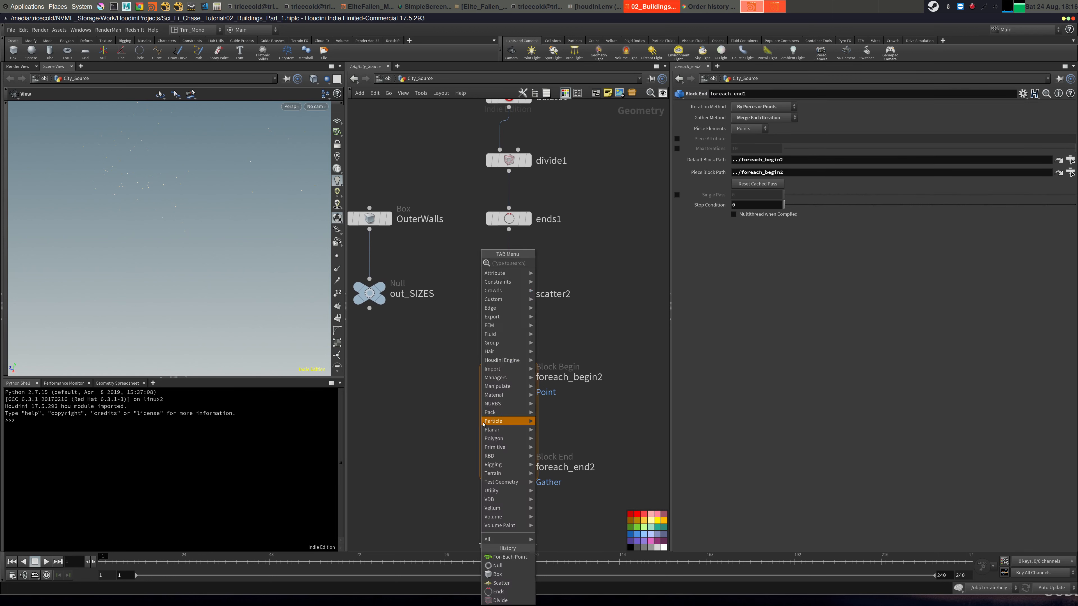
text(nu)
click(550, 262)
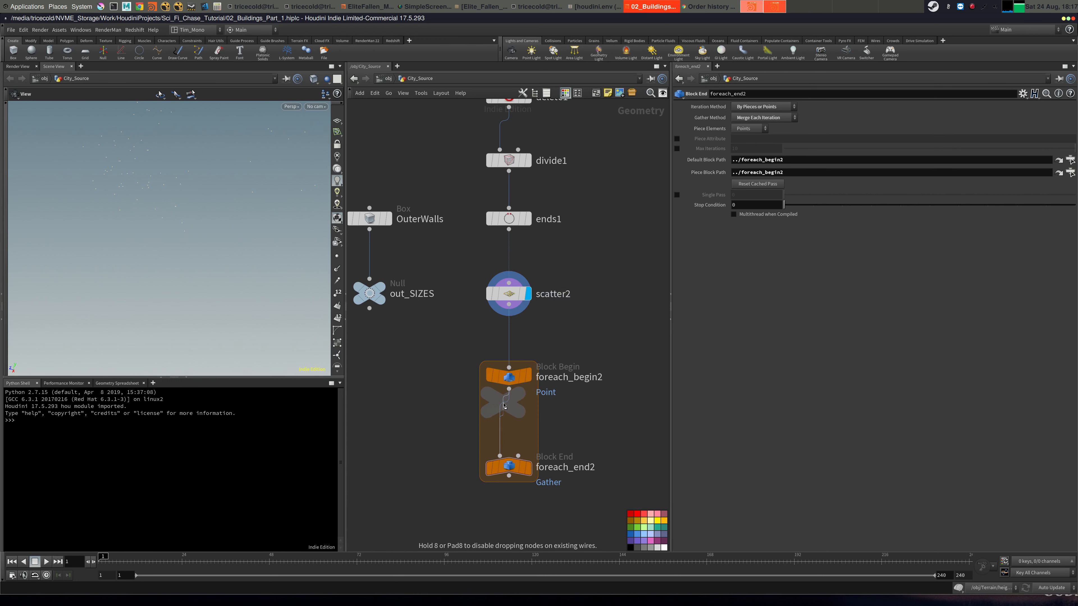
click(511, 420)
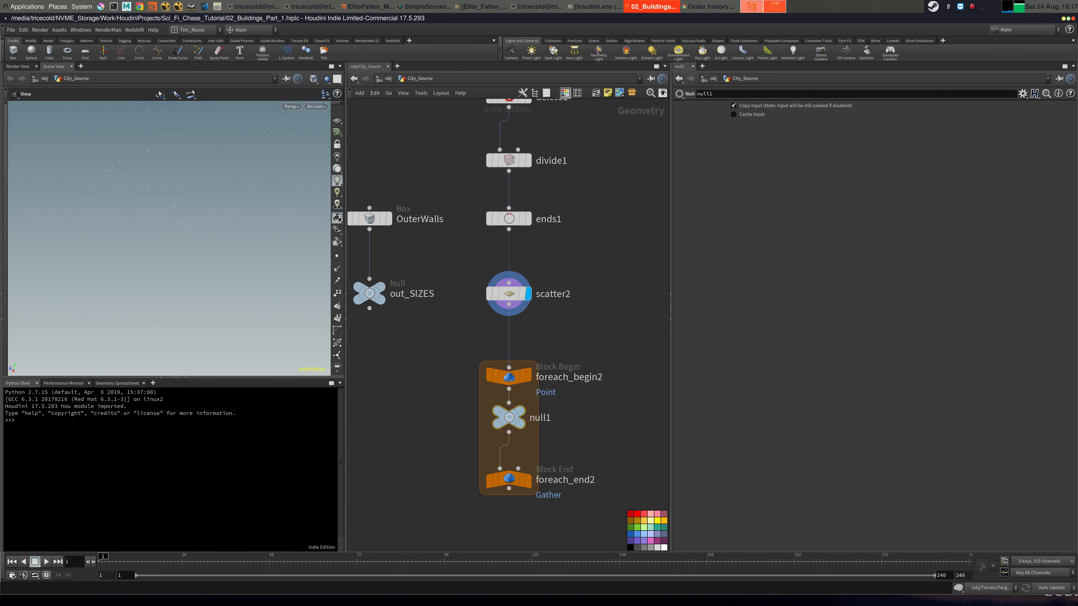
click(548, 418)
drag(552, 418, 412, 404)
text(R)
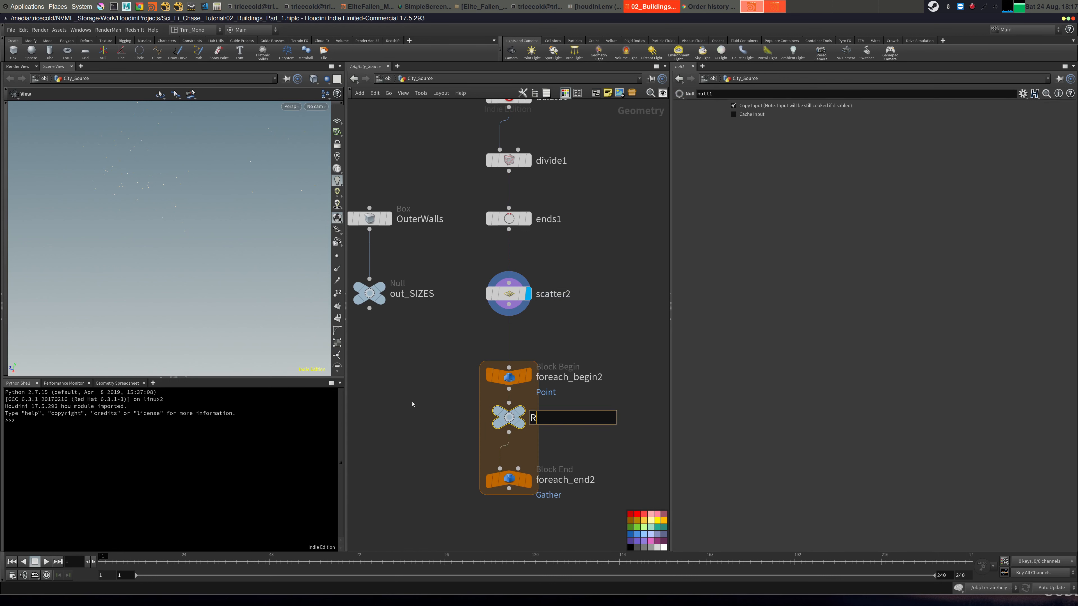
text(andomize)
key(Return)
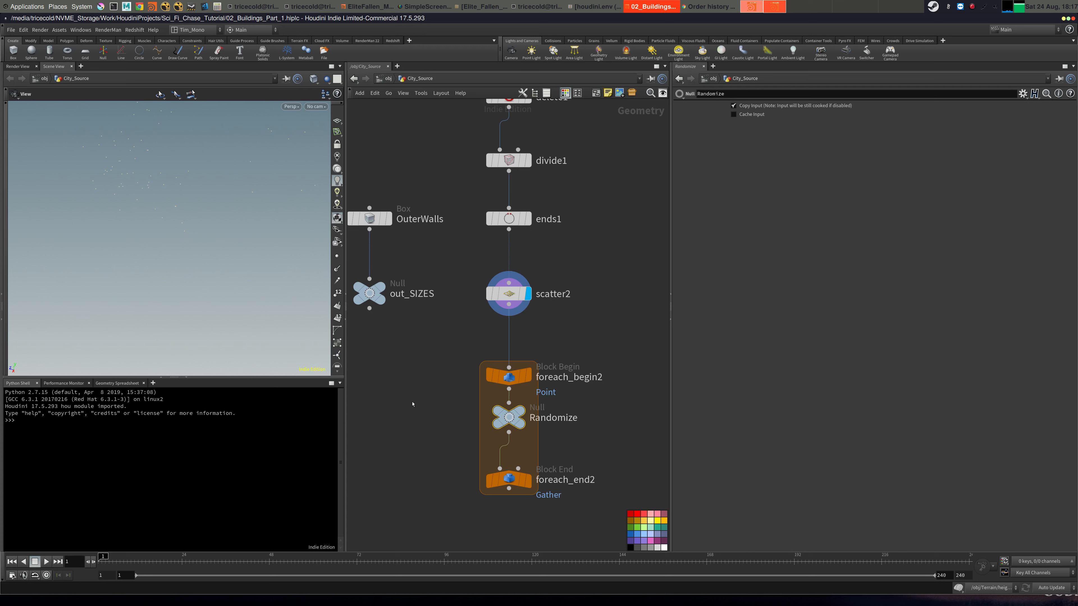
Lower the For-Each end block to make room and add a Copy to Points node beside the Randomize null.
middle_drag(370, 428, 450, 315)
drag(587, 367, 586, 436)
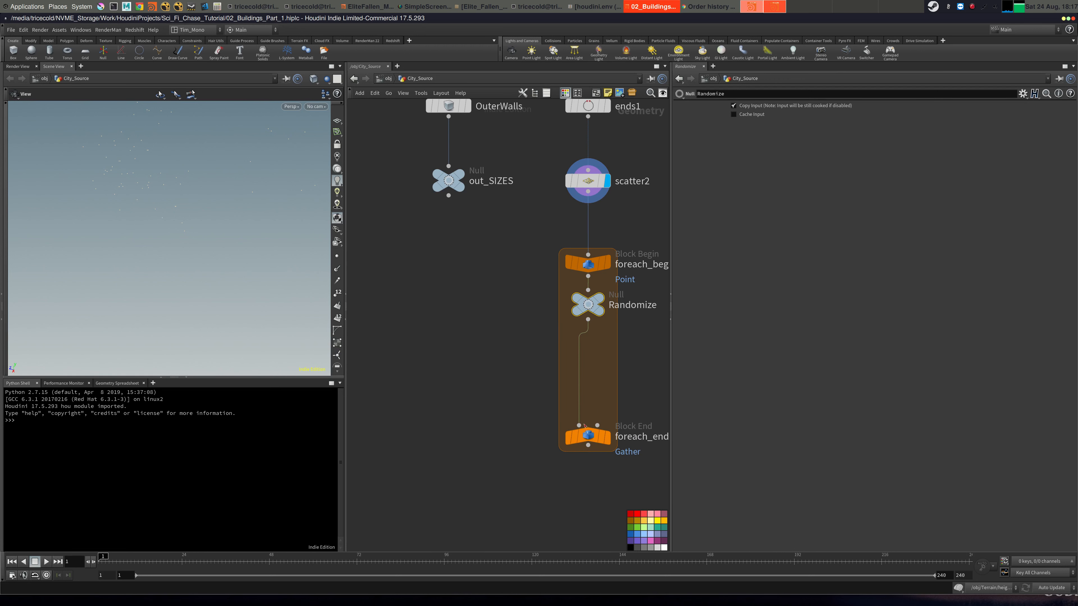
middle_drag(440, 345, 442, 411)
key(Tab)
text(cp)
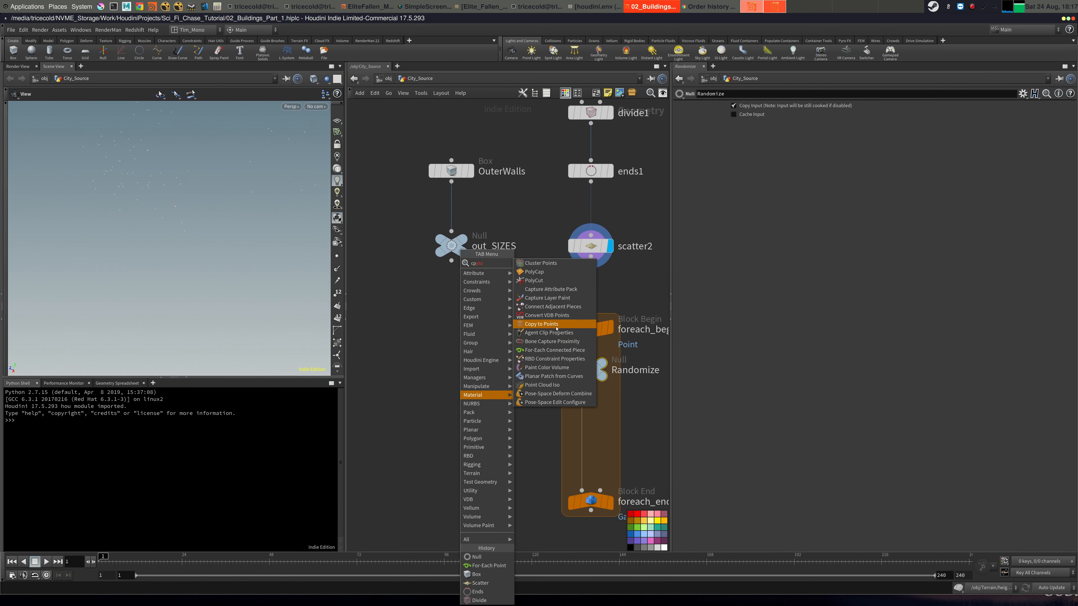
click(552, 324)
click(515, 422)
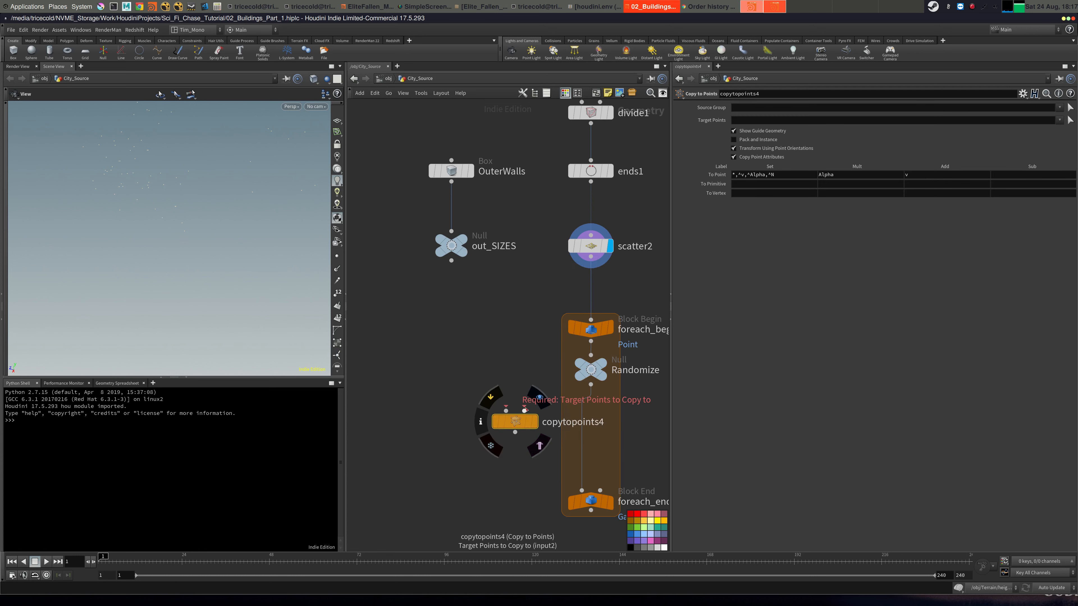
Wire out_SIZES as the geometry and Randomize as the target points of copytopoints4, and feed its output into the loop's end block.
drag(506, 410, 451, 260)
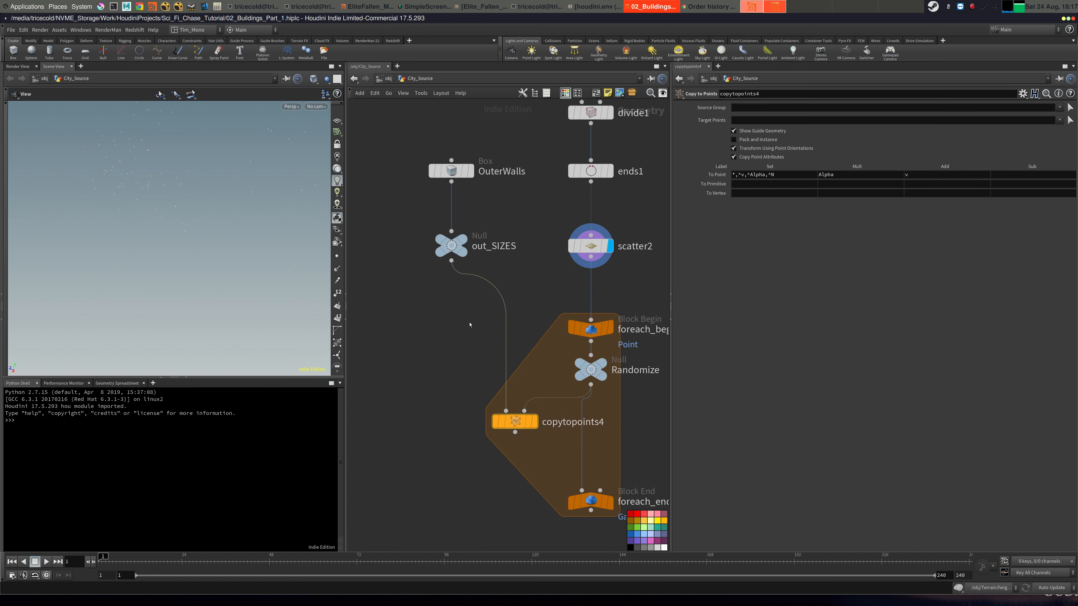
drag(523, 444, 582, 490)
drag(512, 421, 522, 424)
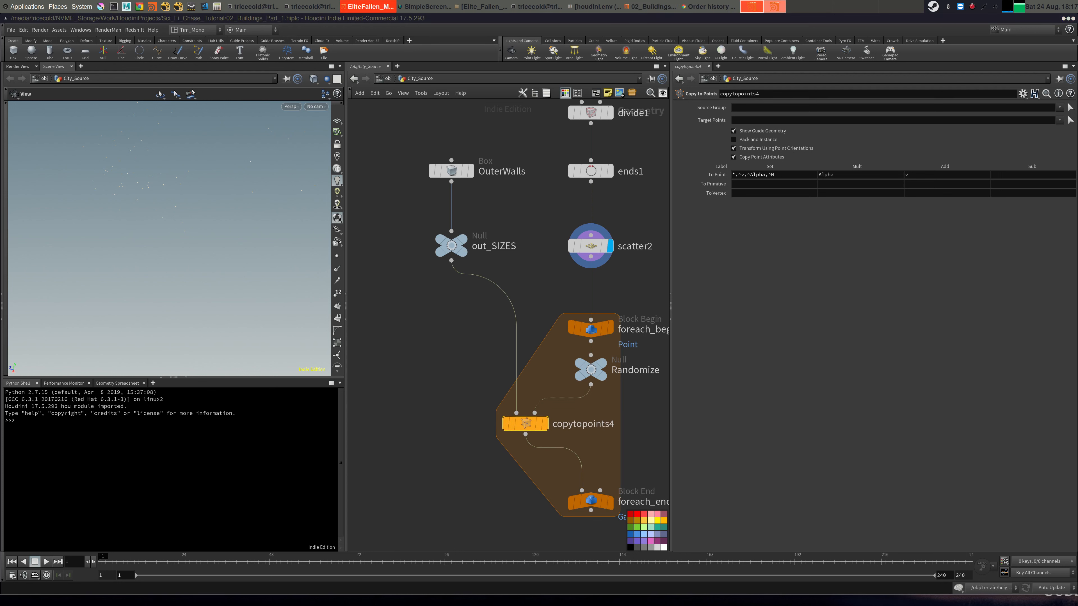
Examine the existing COPY_BLOCKS loop, its PointToCPY null and the pointvop2 node feeding it.
click(508, 254)
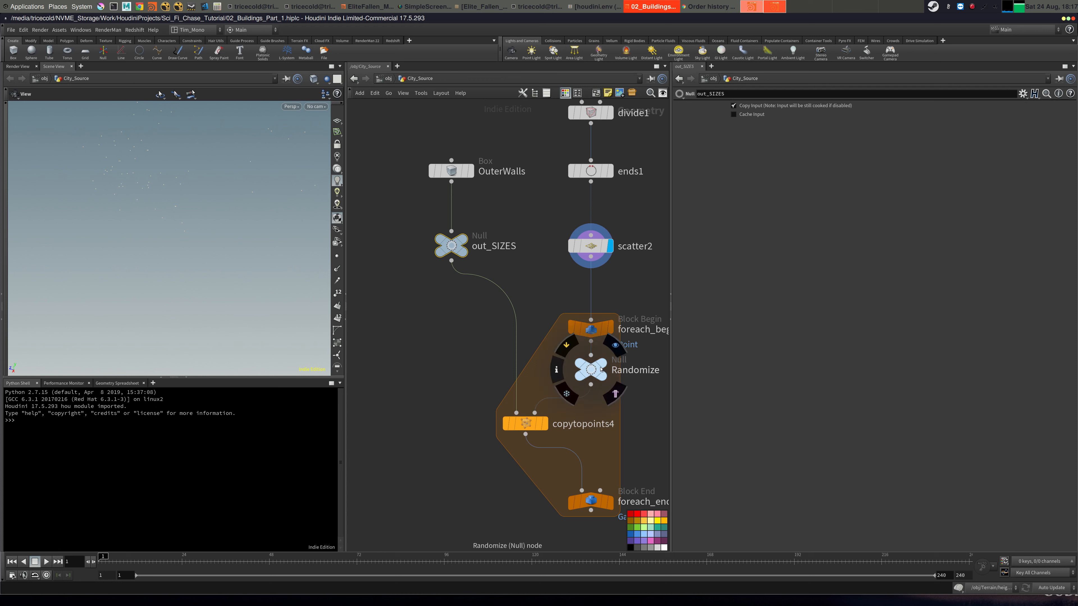
drag(590, 374, 590, 380)
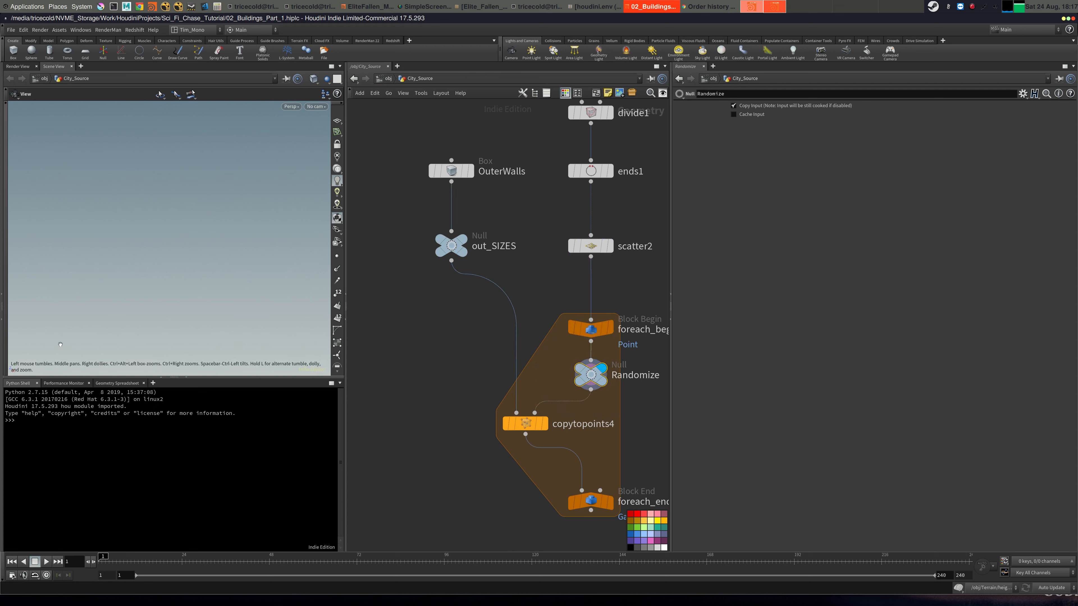
scroll(488, 373, down, 3)
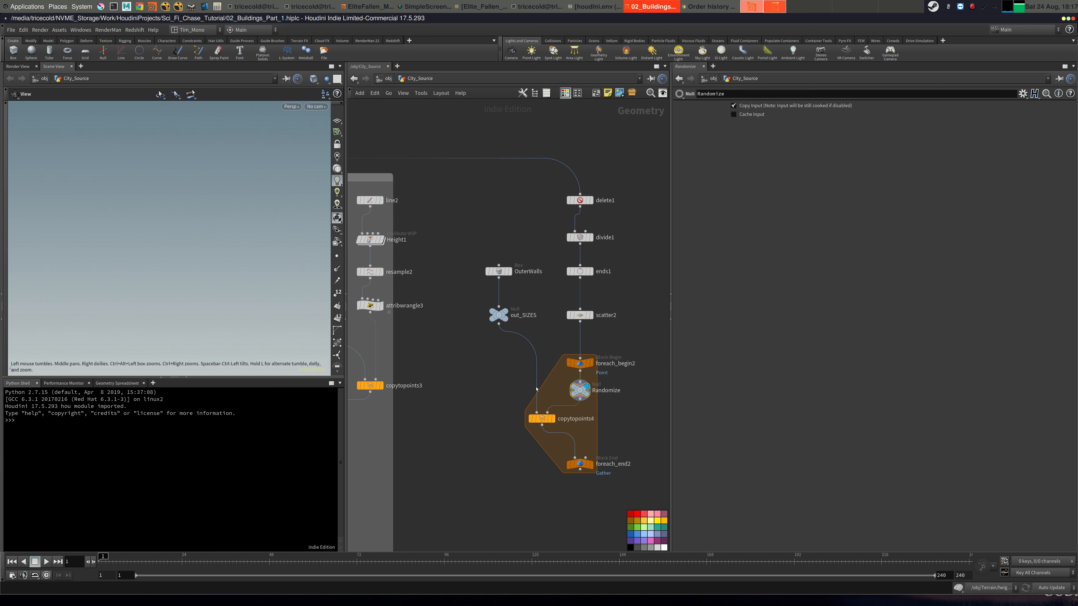
scroll(480, 381, down, 5)
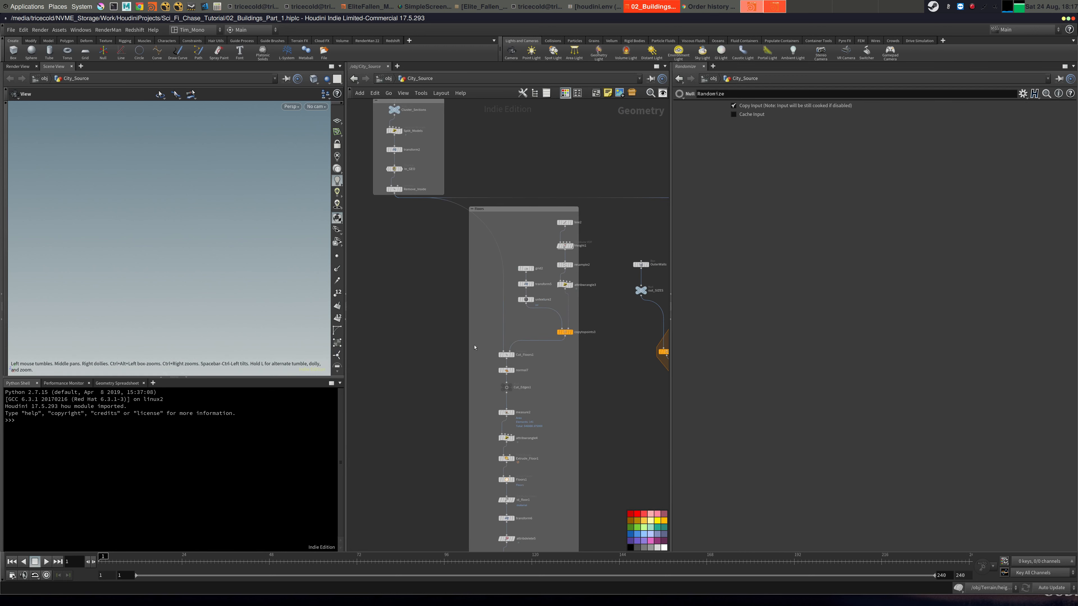
middle_drag(410, 335, 455, 497)
middle_drag(577, 152, 385, 284)
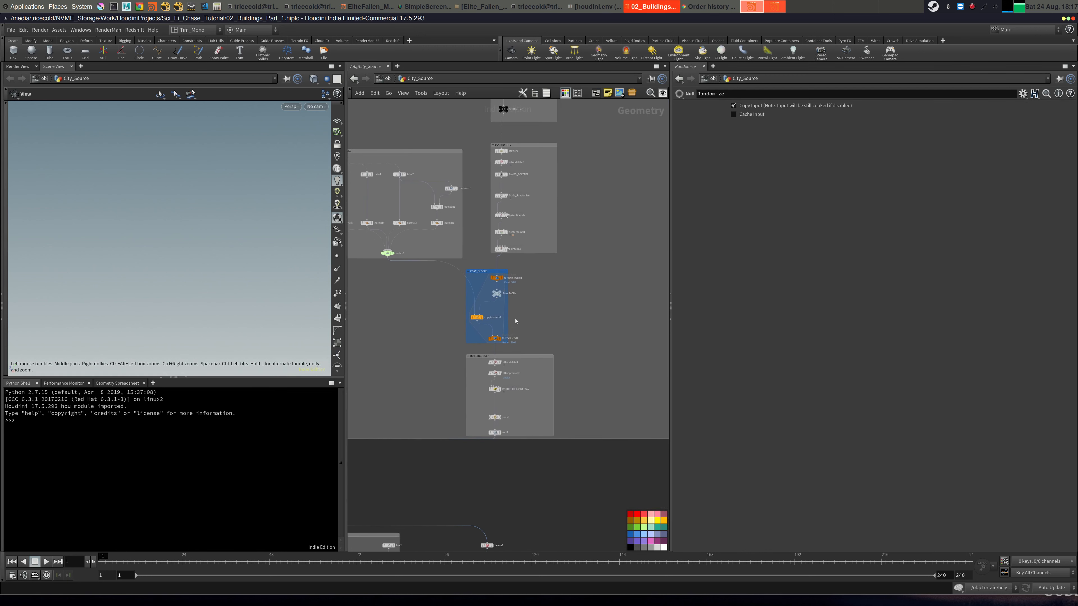
scroll(541, 298, up, 4)
middle_drag(541, 298, 571, 314)
click(481, 299)
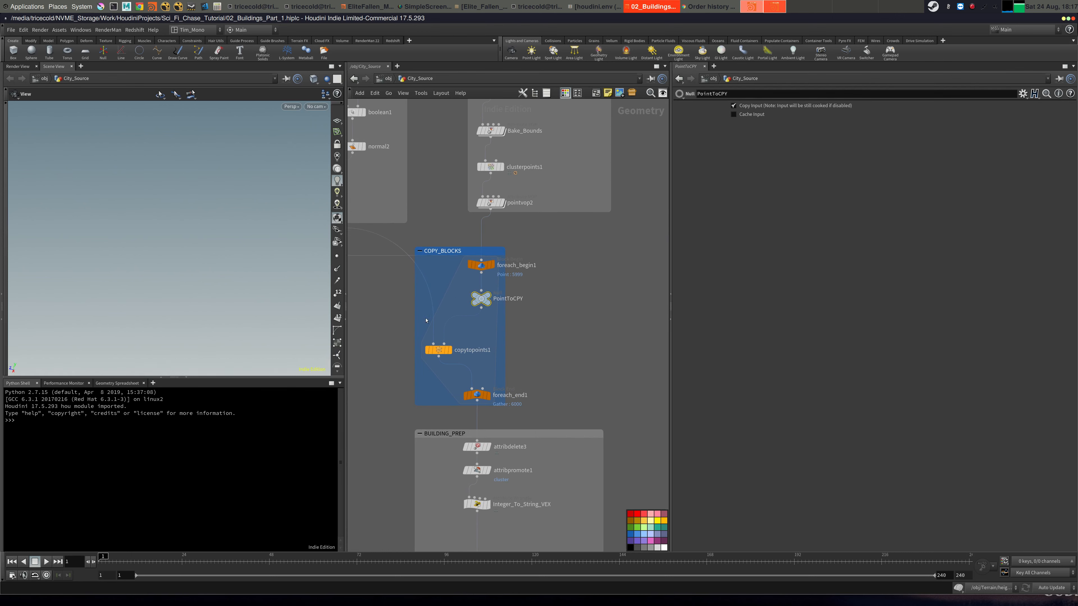
click(491, 204)
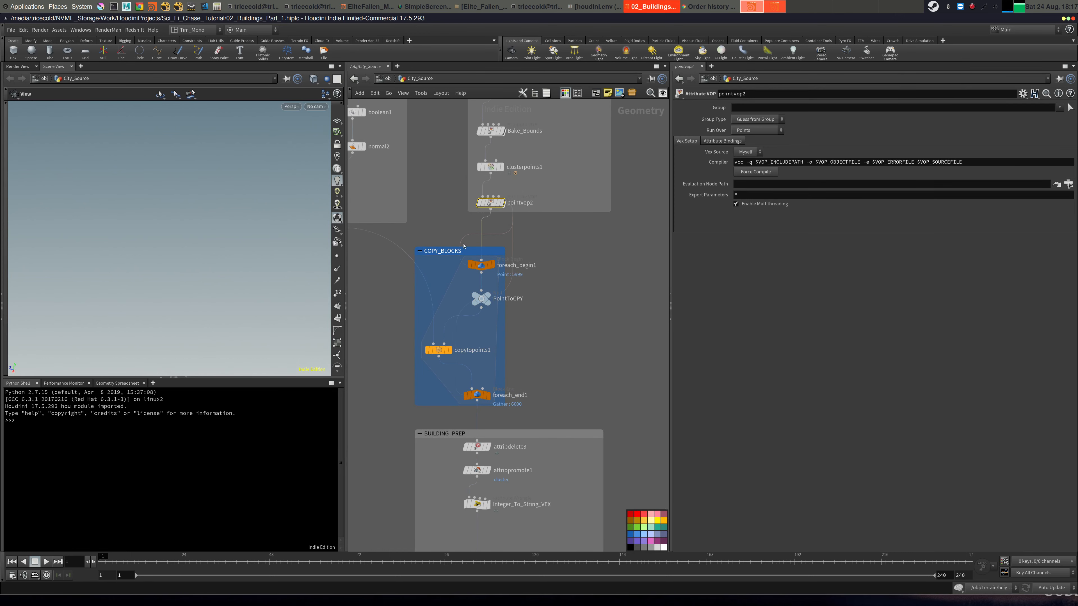
Display the output of foreach_end2 and space the end block and copytopoints4 further down inside the loop.
middle_drag(592, 357, 667, 151)
scroll(479, 285, down, 6)
middle_drag(455, 388, 517, 224)
scroll(543, 303, up, 5)
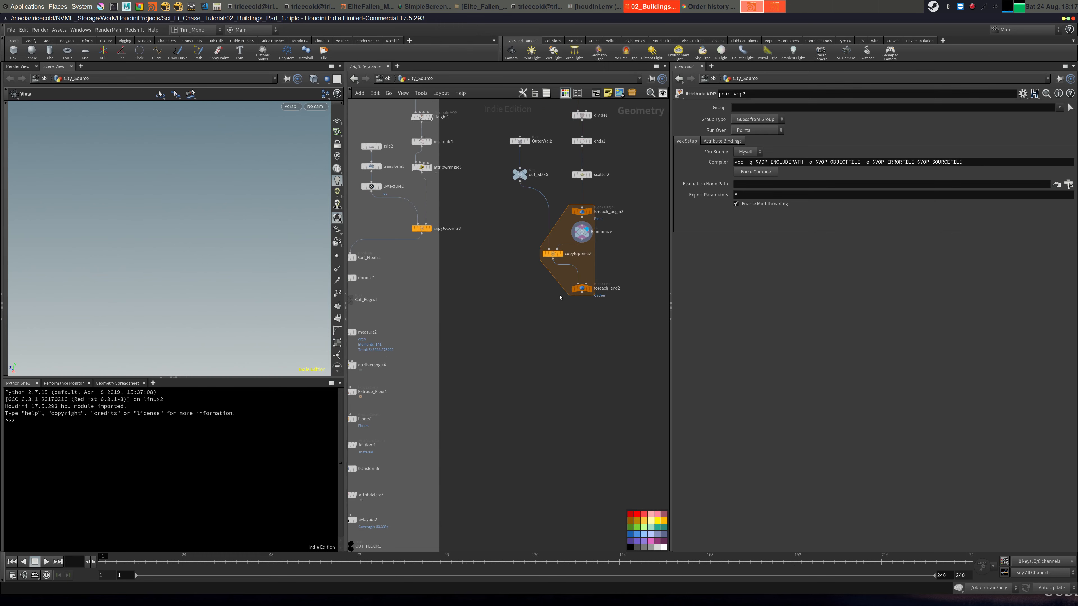
middle_drag(554, 297, 500, 363)
scroll(477, 380, up, 5)
middle_drag(584, 356, 526, 404)
click(564, 359)
click(565, 360)
middle_drag(520, 306, 525, 371)
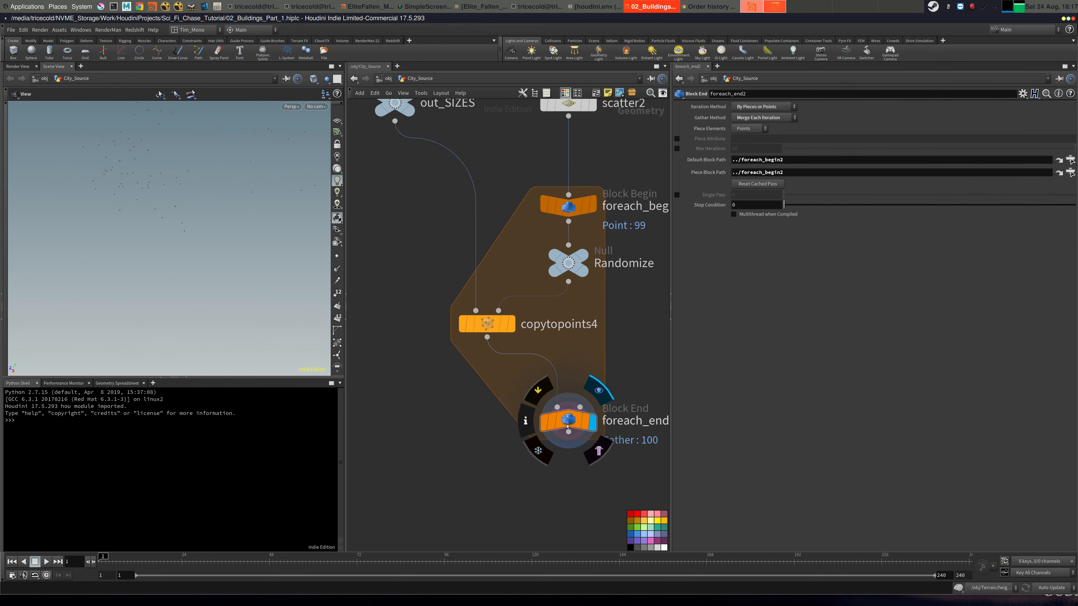
drag(567, 426, 577, 493)
drag(487, 324, 484, 369)
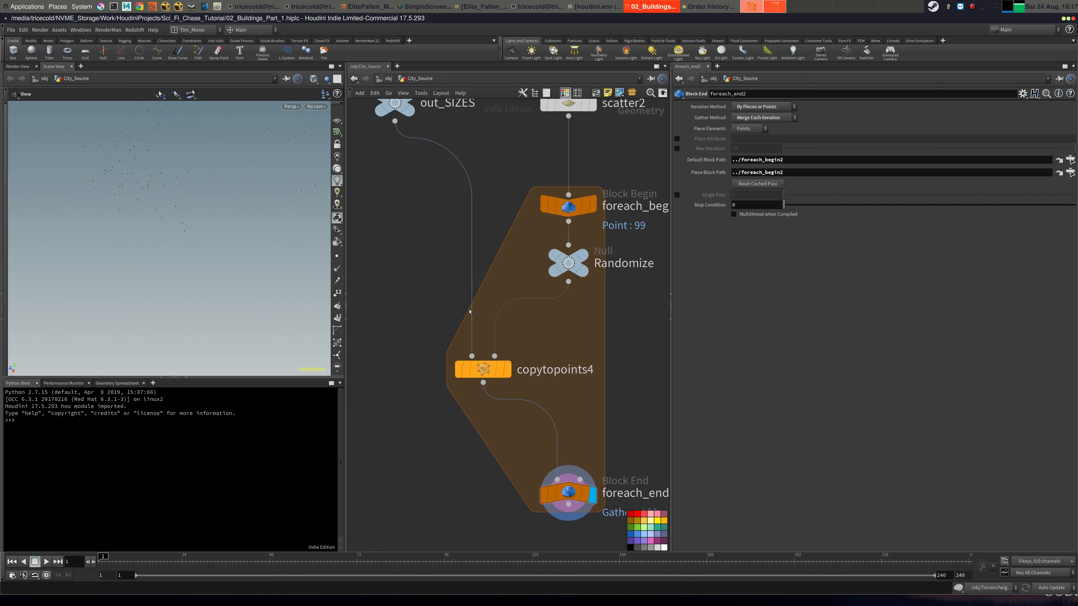
Move the out_SIZES null further below the OuterWalls box.
middle_drag(407, 196, 470, 294)
click(444, 206)
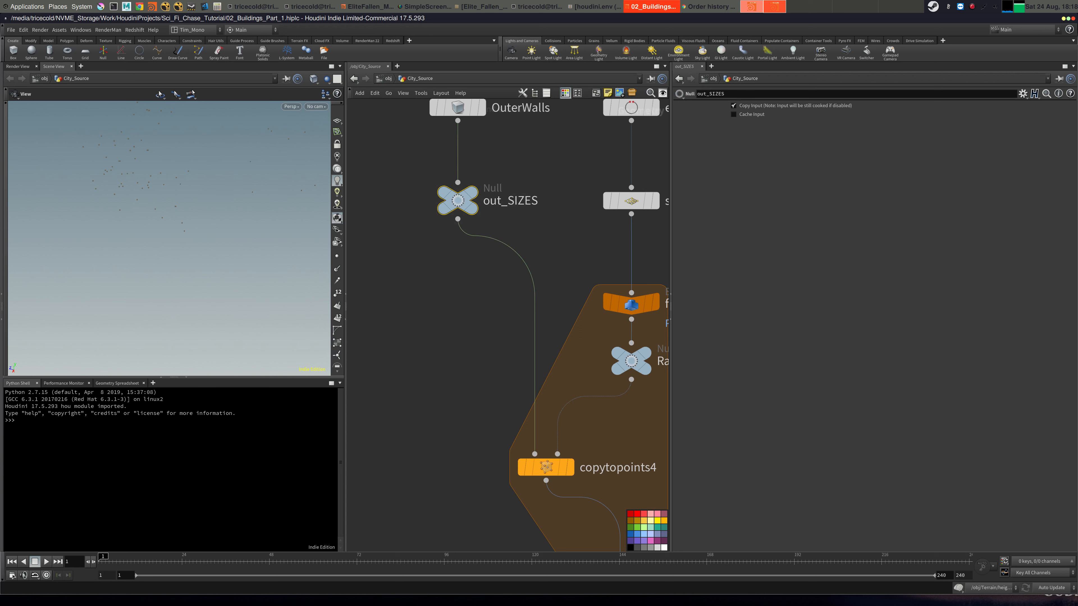
key(alt+Tab)
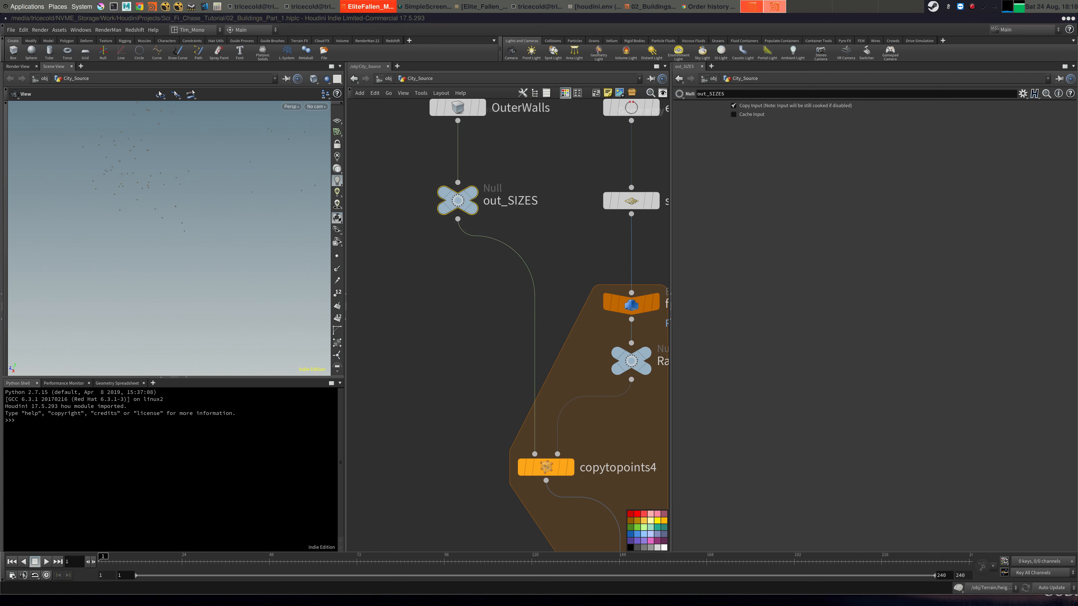
middle_drag(466, 284, 470, 274)
drag(462, 192, 462, 269)
key(alt+Tab)
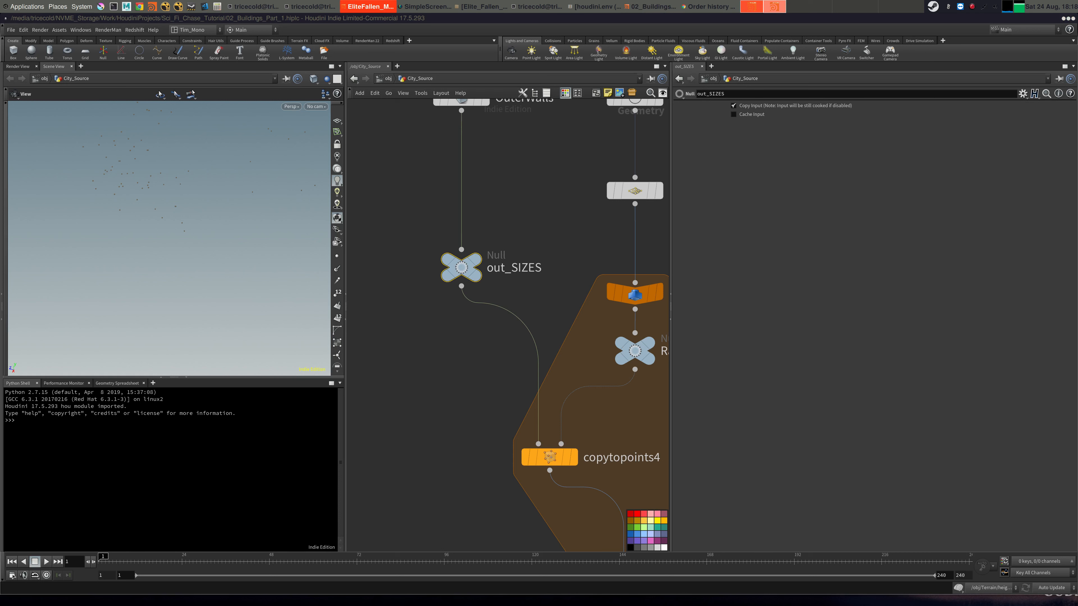
middle_drag(563, 230, 572, 267)
right_drag(542, 273, 500, 282)
scroll(499, 282, up, 5)
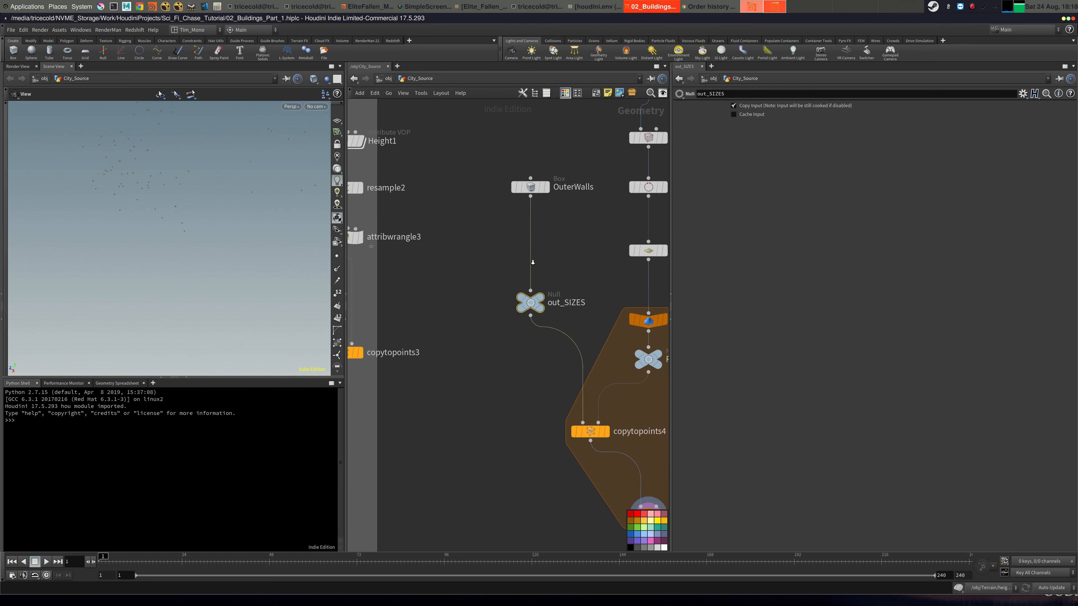
drag(505, 309, 506, 334)
Move the OuterWalls box down closer to the out_SIZES null, level with scatter2.
click(639, 369)
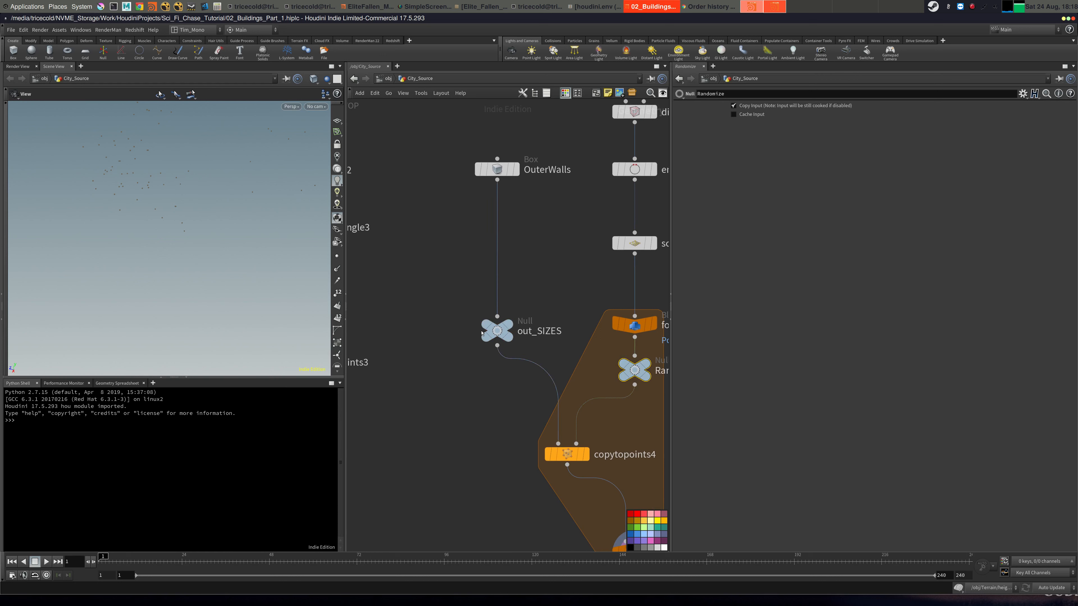
middle_drag(638, 375, 588, 354)
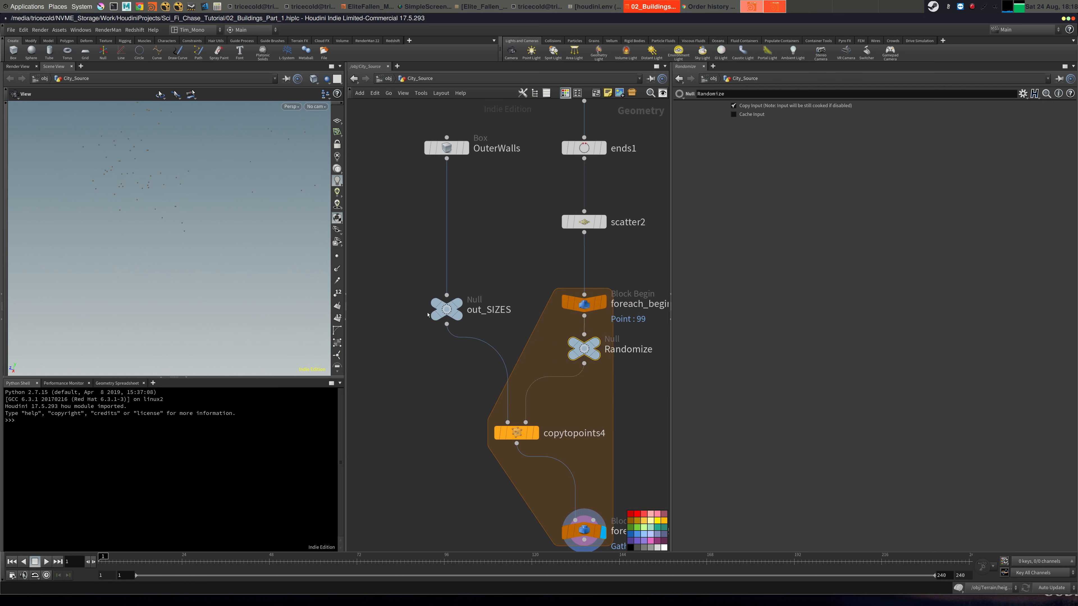
middle_drag(484, 271, 513, 324)
drag(513, 324, 433, 417)
click(475, 205)
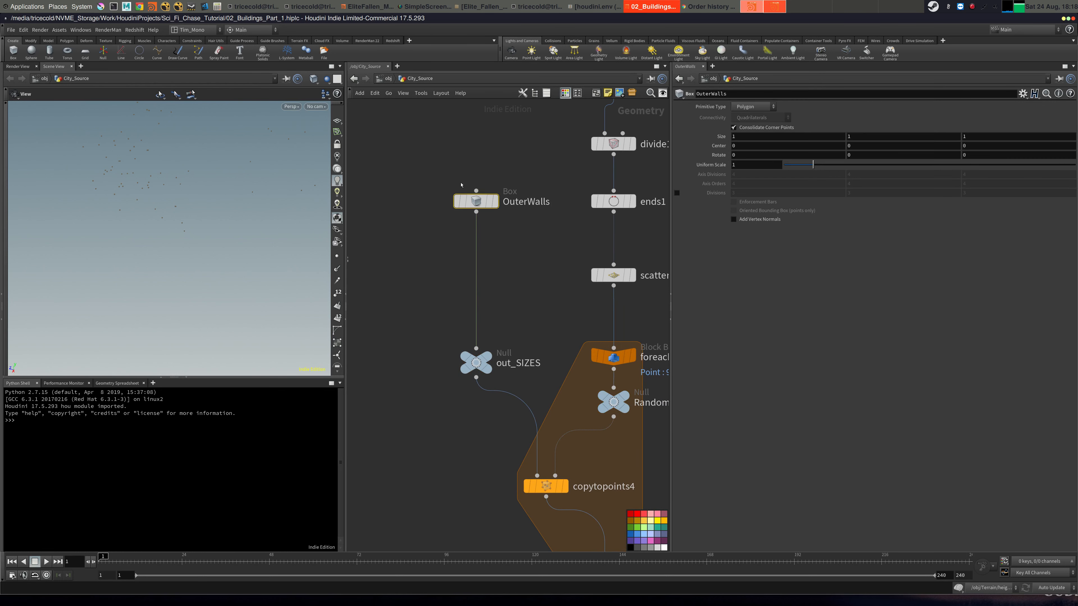
middle_drag(475, 207, 461, 173)
drag(462, 173, 461, 247)
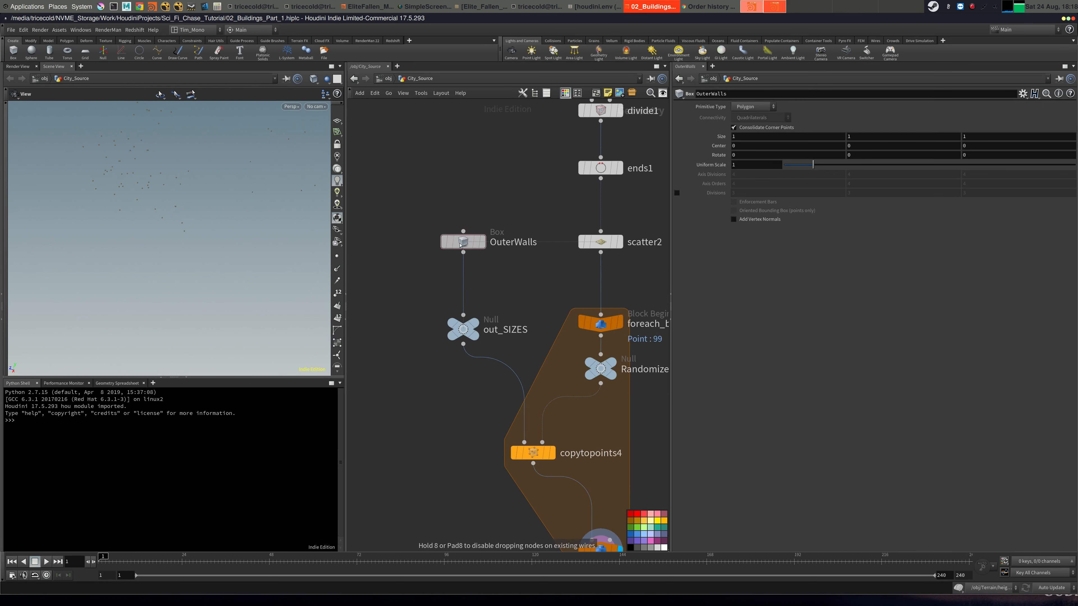
middle_drag(536, 322, 482, 229)
middle_drag(531, 172, 532, 281)
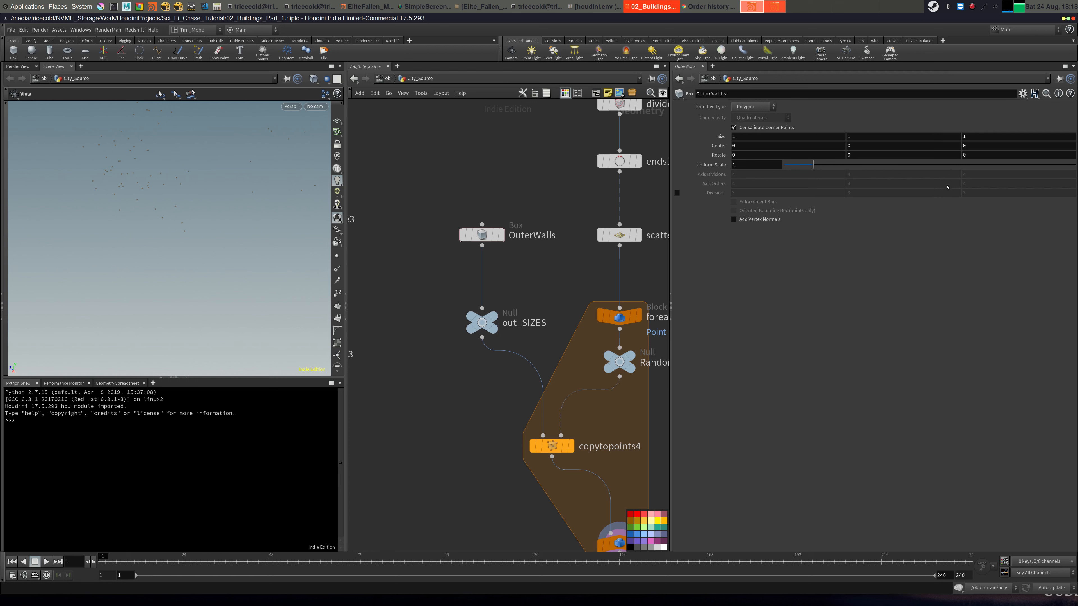
Set the OuterWalls box's Y size to 400.
drag(487, 232, 540, 193)
click(870, 137)
text(100)
key(Return)
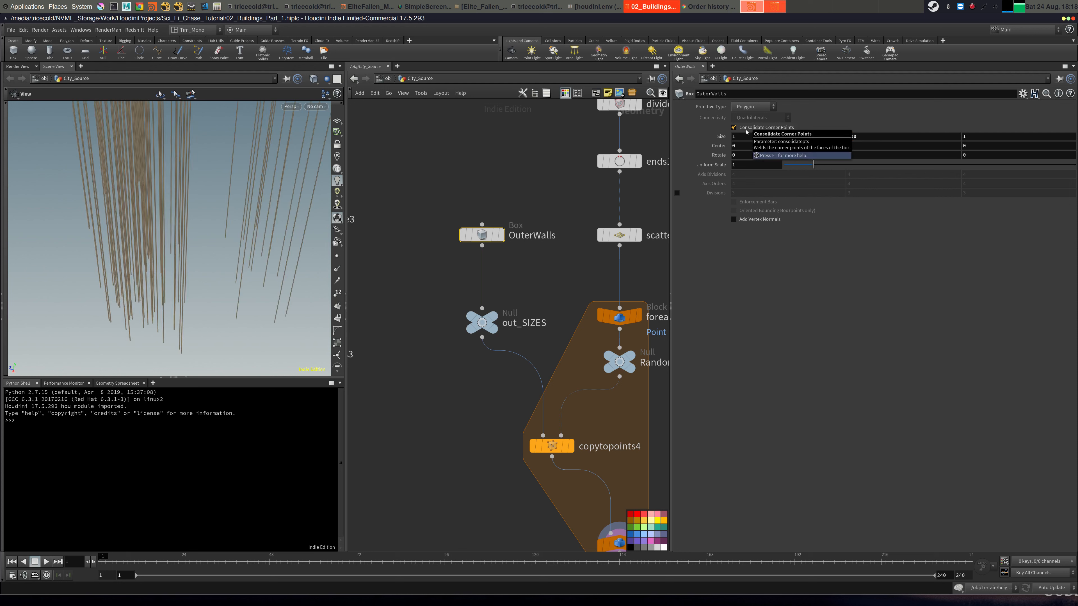
right_drag(236, 222, 183, 216)
middle_drag(236, 222, 183, 267)
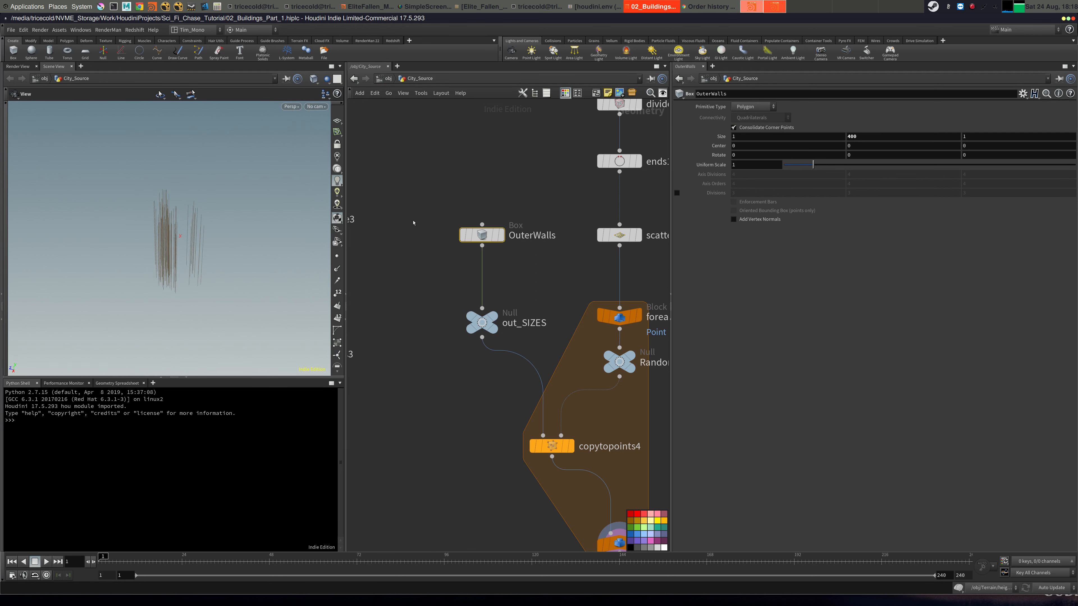
Show the Remove_Inside building geometry as a template so the copied boxes can be compared with it in the viewport.
middle_drag(414, 221, 658, 255)
middle_drag(476, 197, 586, 248)
right_drag(586, 248, 549, 241)
middle_drag(403, 231, 455, 337)
right_drag(437, 284, 461, 284)
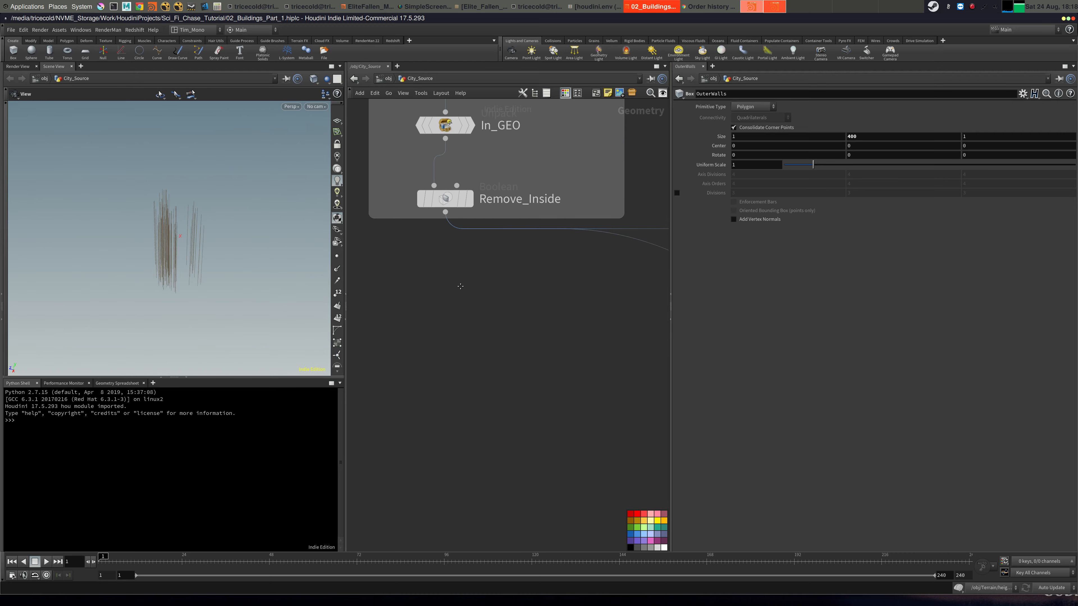
middle_drag(462, 284, 471, 348)
click(472, 271)
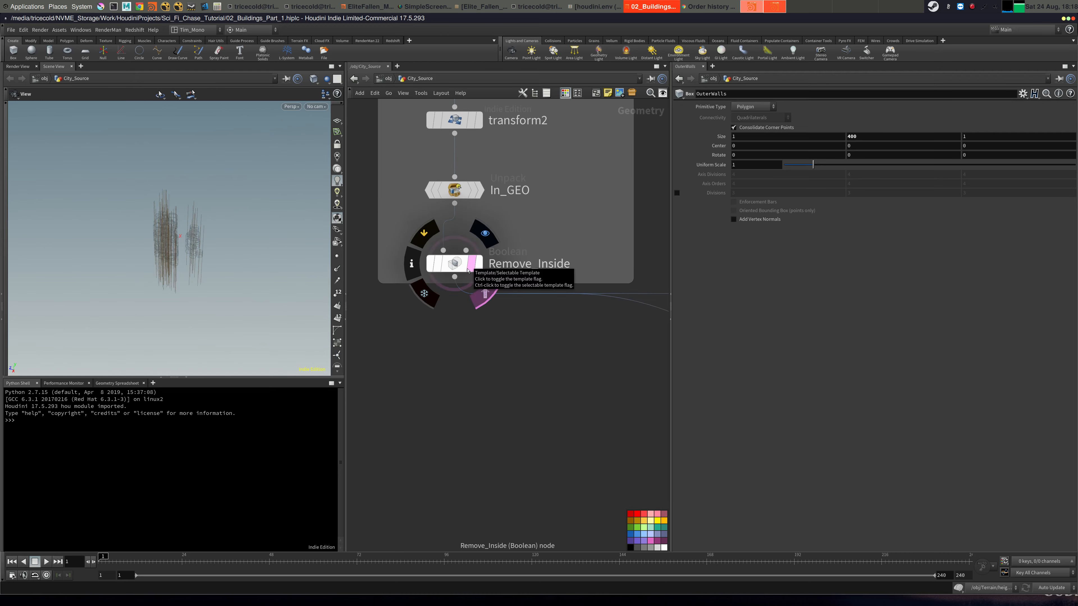
drag(147, 251, 146, 291)
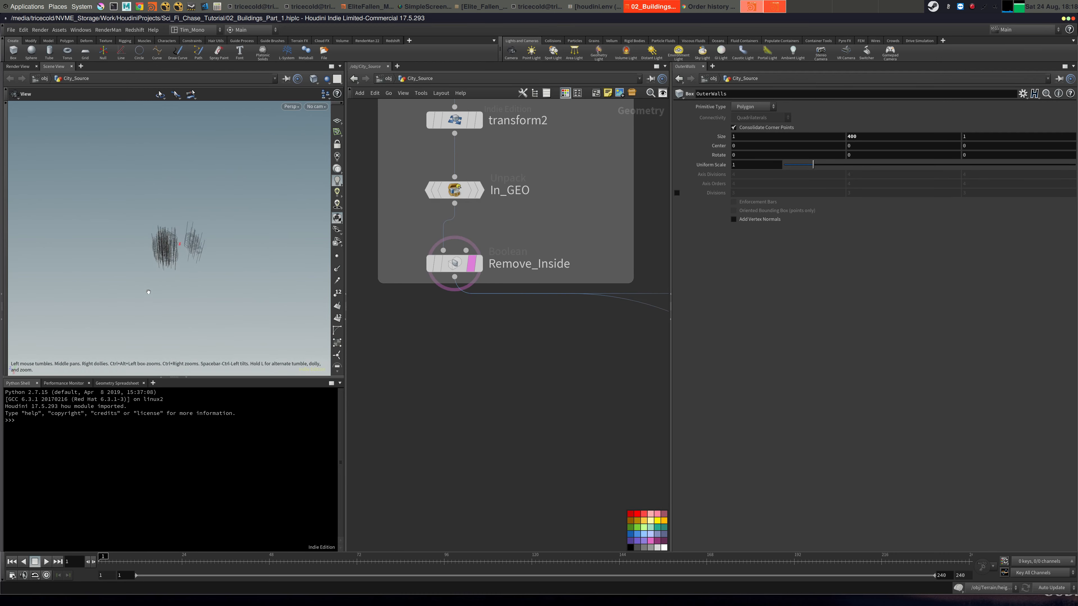
right_drag(146, 291, 225, 238)
middle_drag(225, 212, 173, 309)
right_drag(173, 309, 231, 265)
drag(232, 272, 236, 231)
middle_drag(236, 231, 201, 251)
Open the parameter interface editor for the out_SIZES null and add an Integer parameter.
middle_drag(589, 349, 228, 280)
middle_drag(577, 309, 469, 233)
scroll(469, 302, down, 6)
mouse_move(458, 388)
middle_down()
mouse_move(474, 328)
mouse_move(469, 371)
middle_up()
scroll(473, 327, up, 3)
click(493, 295)
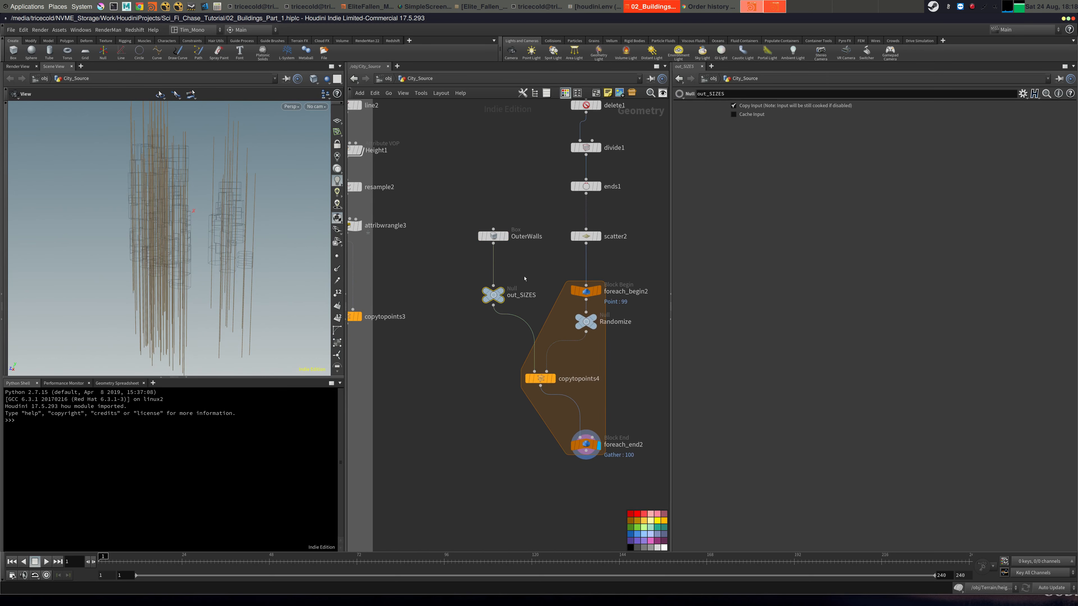
click(1022, 93)
click(960, 103)
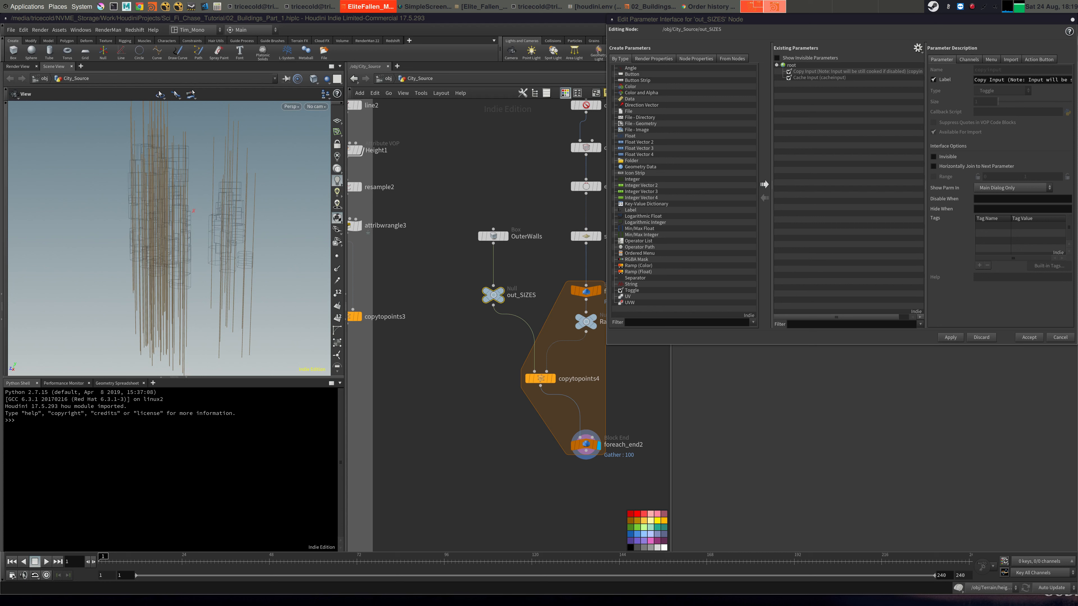
click(648, 180)
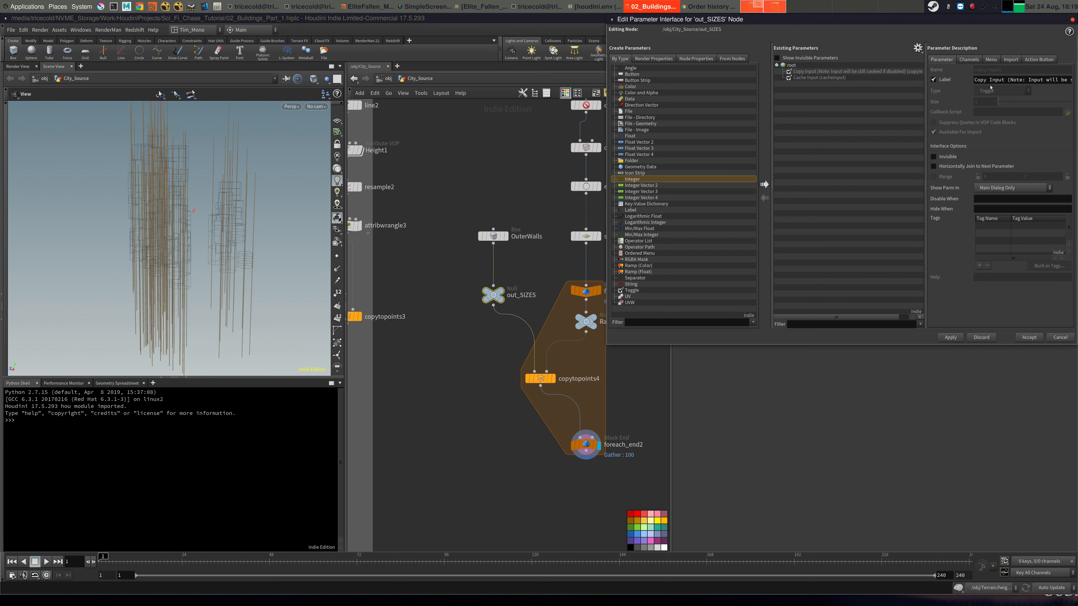
click(764, 184)
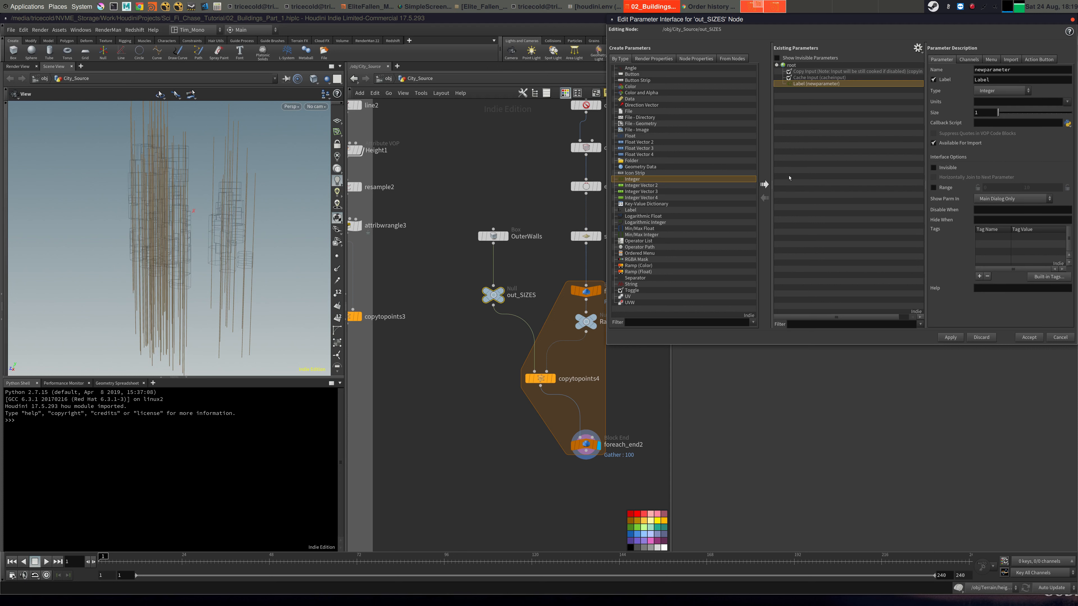
Give the new integer parameter two components and set both its name and label to Size.
drag(998, 114, 1003, 114)
double_click(1027, 68)
text(Size)
key(Tab)
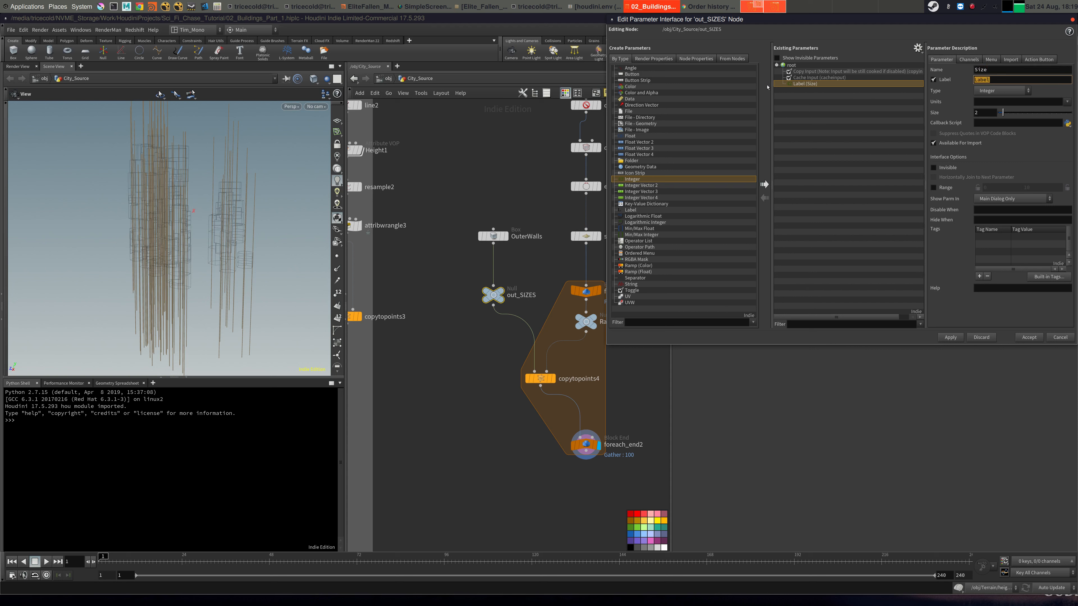
text(Size)
key(Tab)
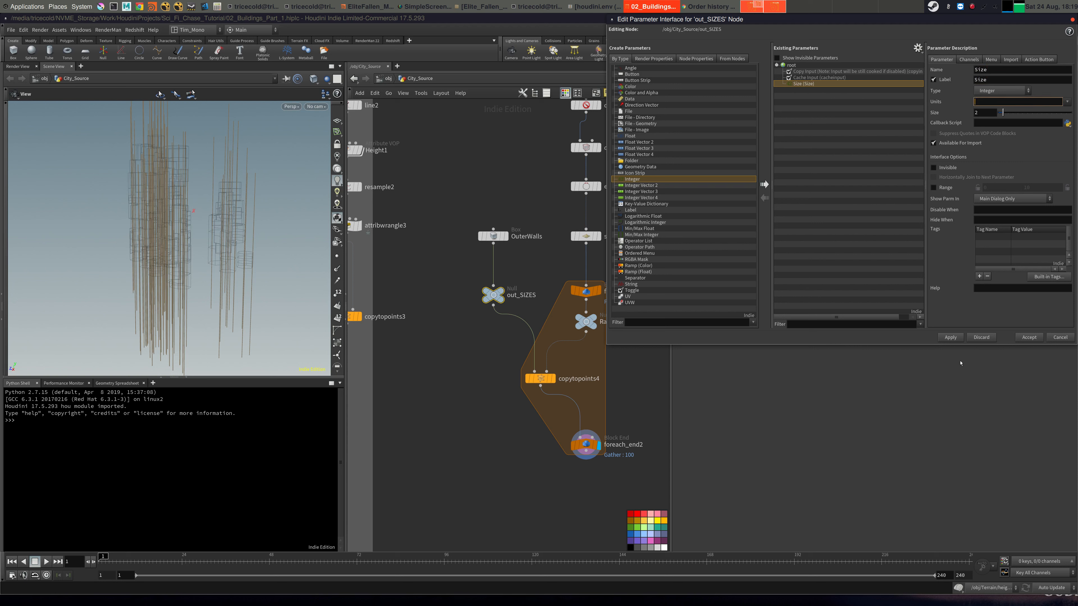
Accept the new Size parameter and set its first component to floor(fit(rand(point("../Randomize",0,"P",0)),0,1,5,10)).
click(950, 337)
click(1028, 337)
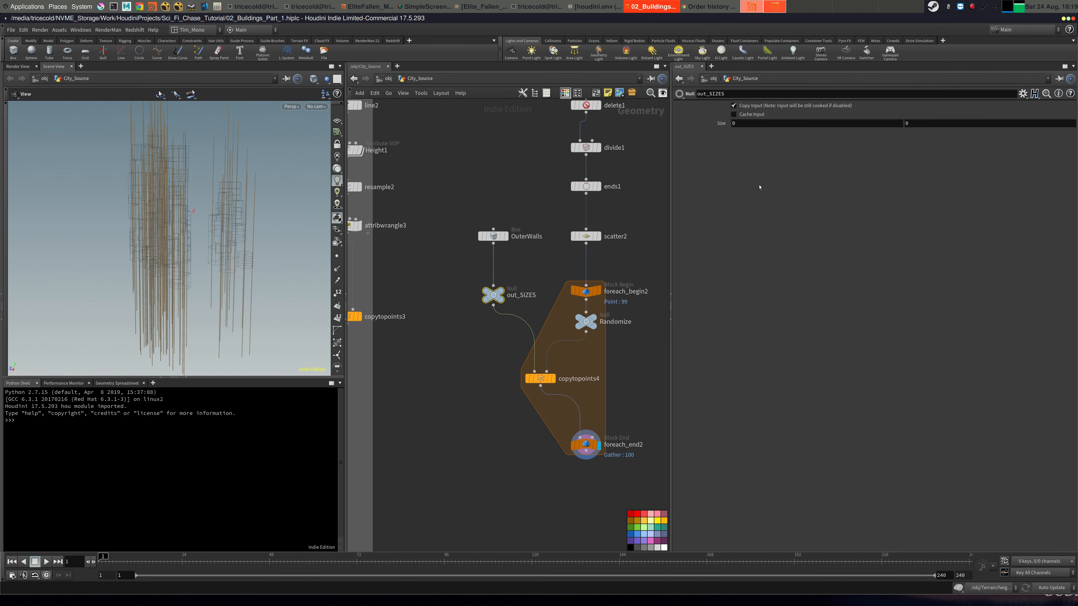
click(766, 124)
text(floor(fit(rand(point("../Randomize",0,"P",0)),0,1,5,10)))
key(Return)
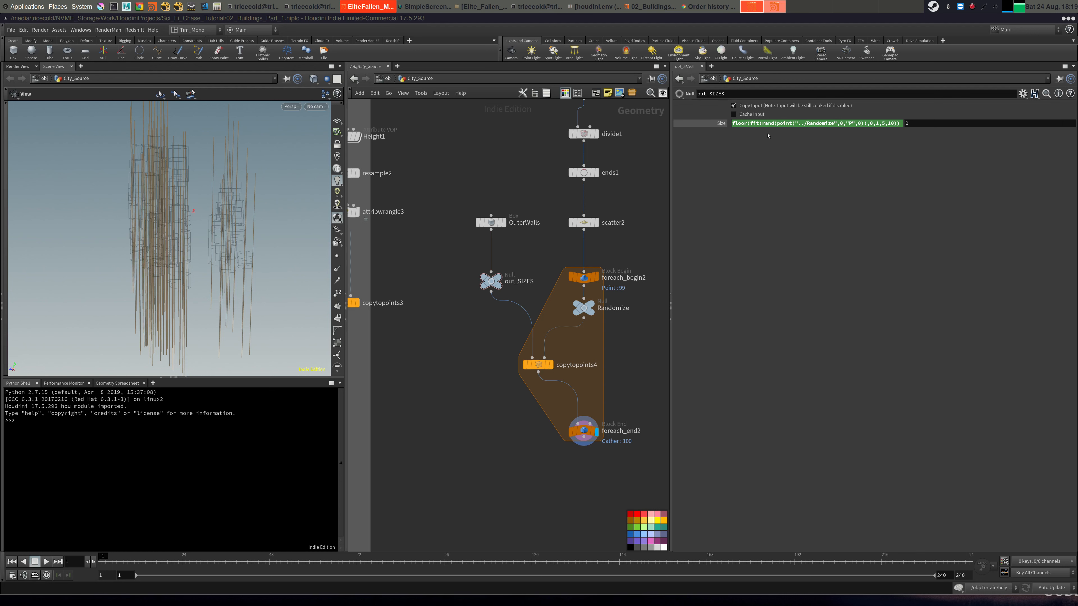
Widen the parameter pane and highlight the point() part of the first Size expression to examine it.
click(639, 168)
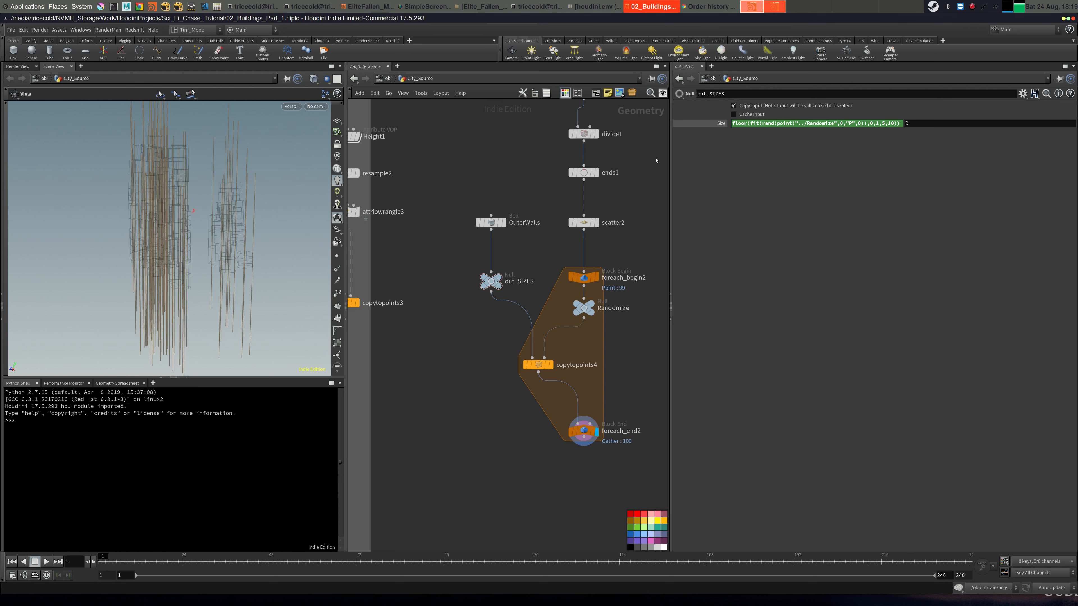
drag(670, 164, 630, 165)
middle_drag(611, 187, 581, 162)
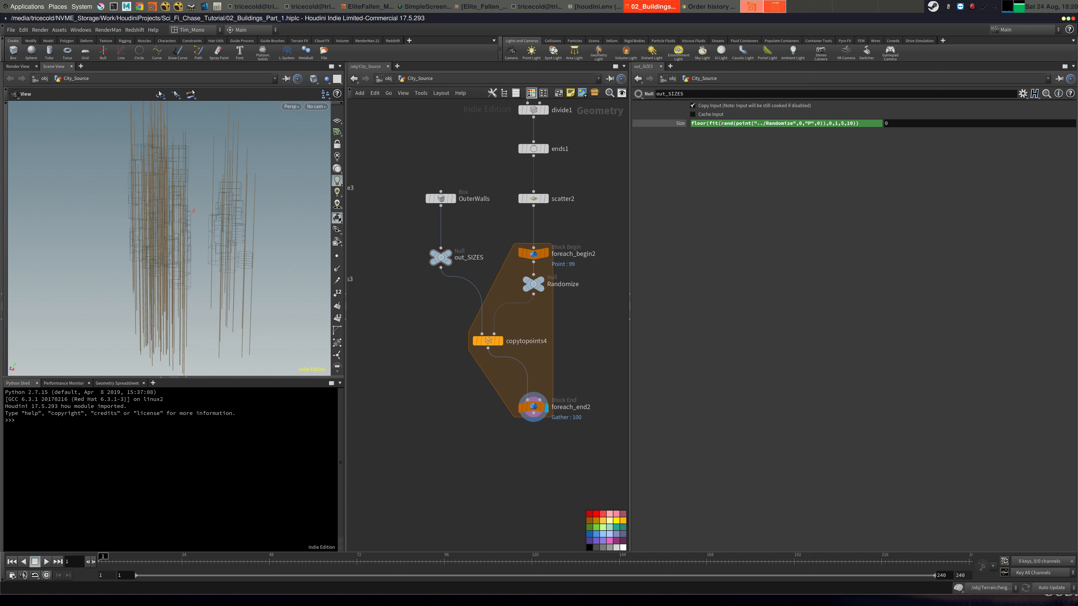
drag(721, 124, 816, 127)
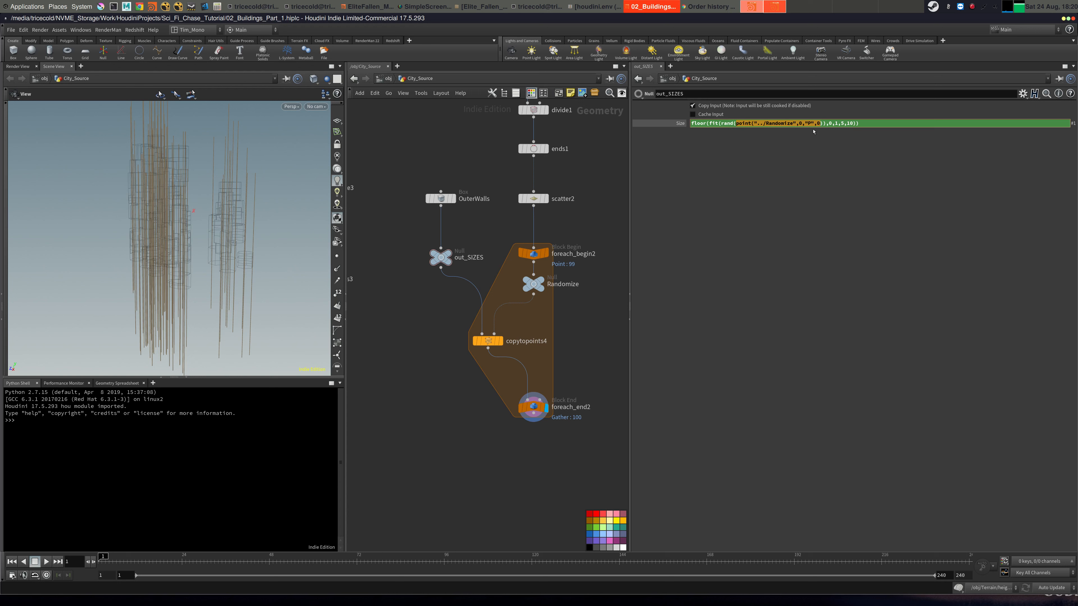
Display the Randomize null and examine its point attributes in the geometry spreadsheet.
click(534, 282)
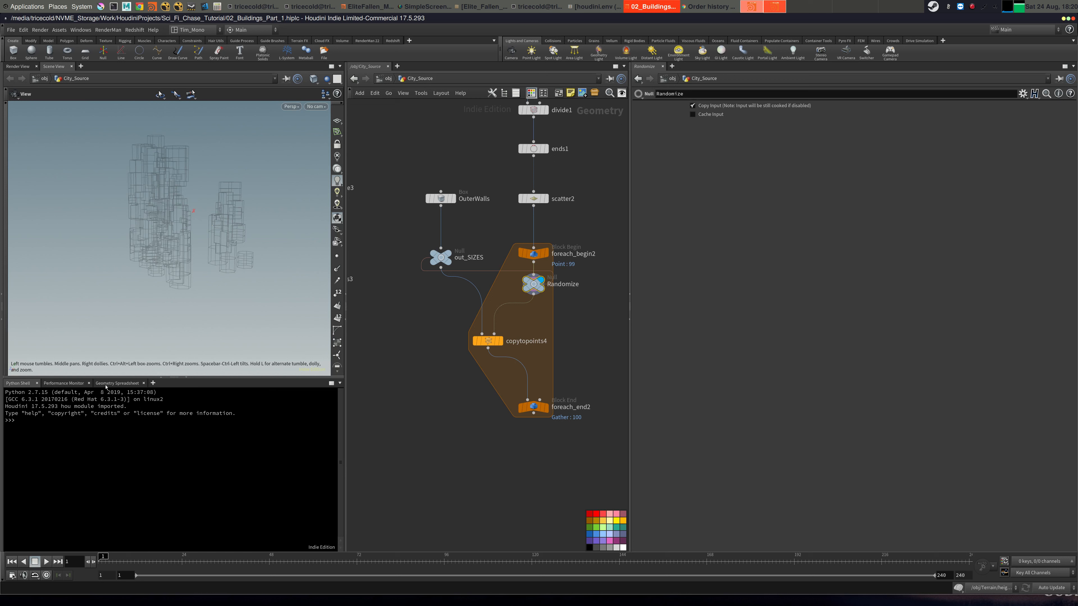
click(114, 383)
click(53, 411)
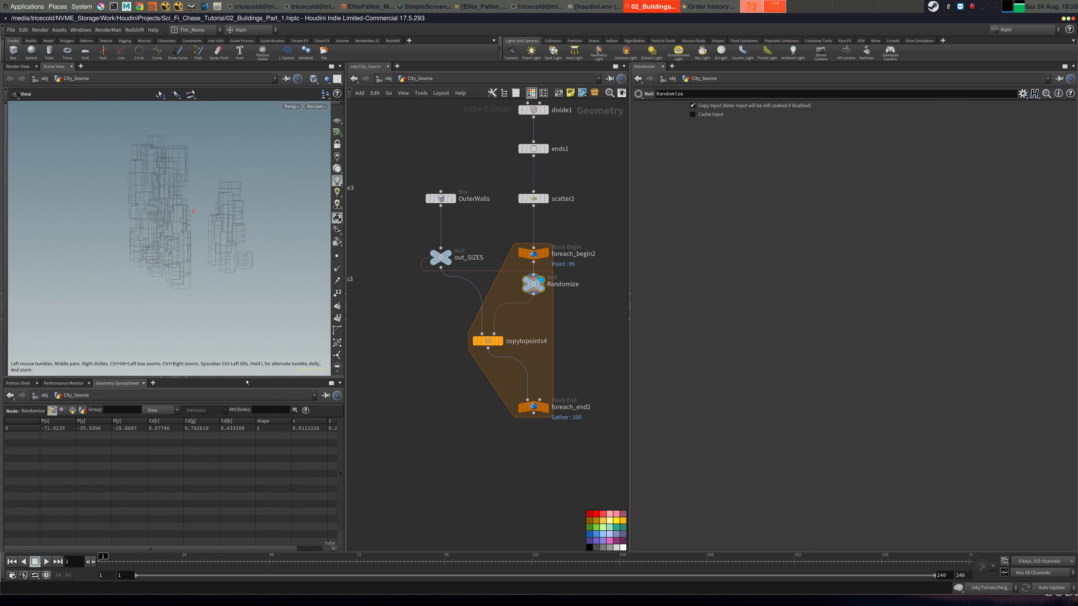
Switch the Size parameter of out_SIZES between its expression and its evaluated value.
click(467, 257)
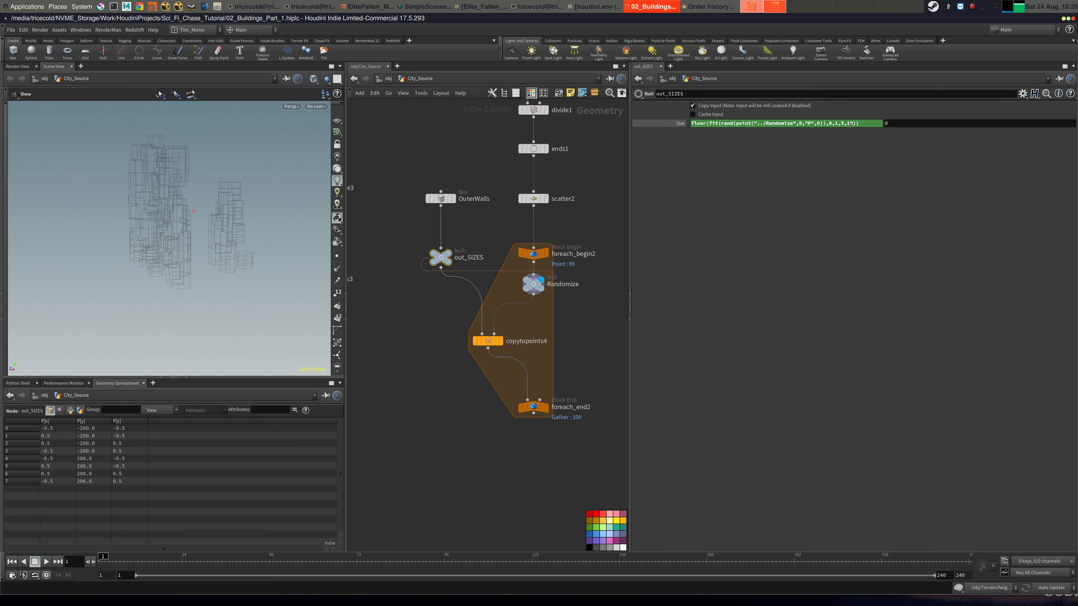
click(679, 124)
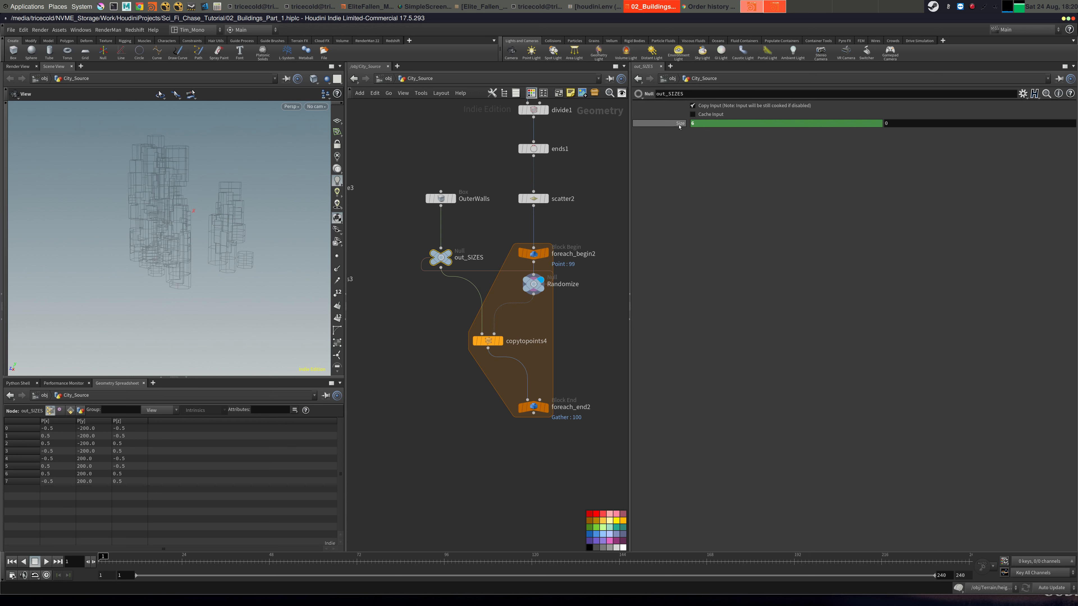
click(680, 124)
click(679, 124)
click(678, 125)
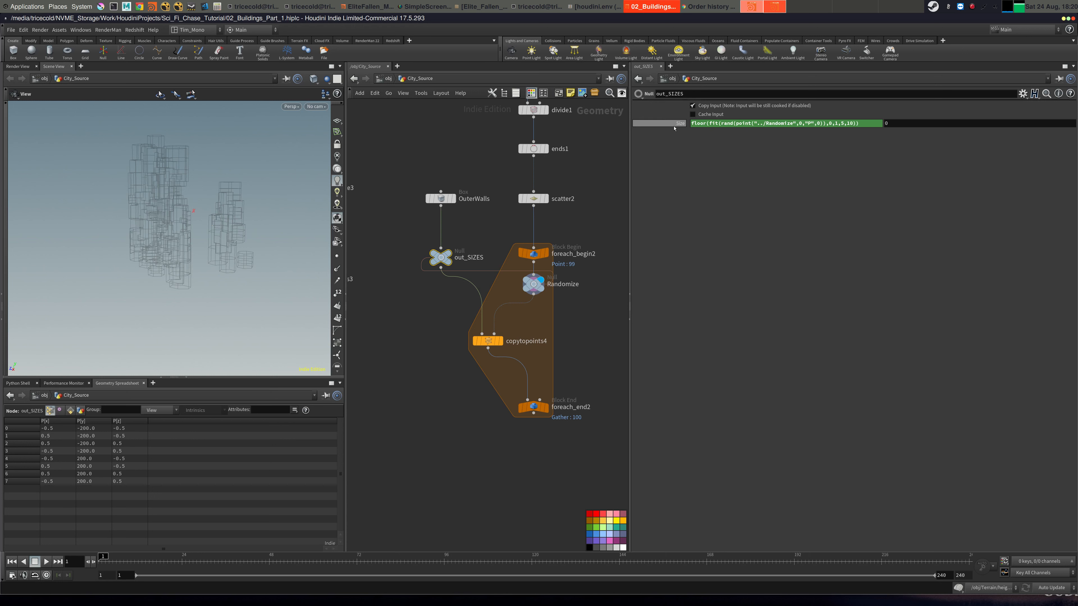
Set the second Size component of out_SIZES to floor(fit(rand(point("../Randomize",0,"P",2)),0,1,5,10)).
click(873, 124)
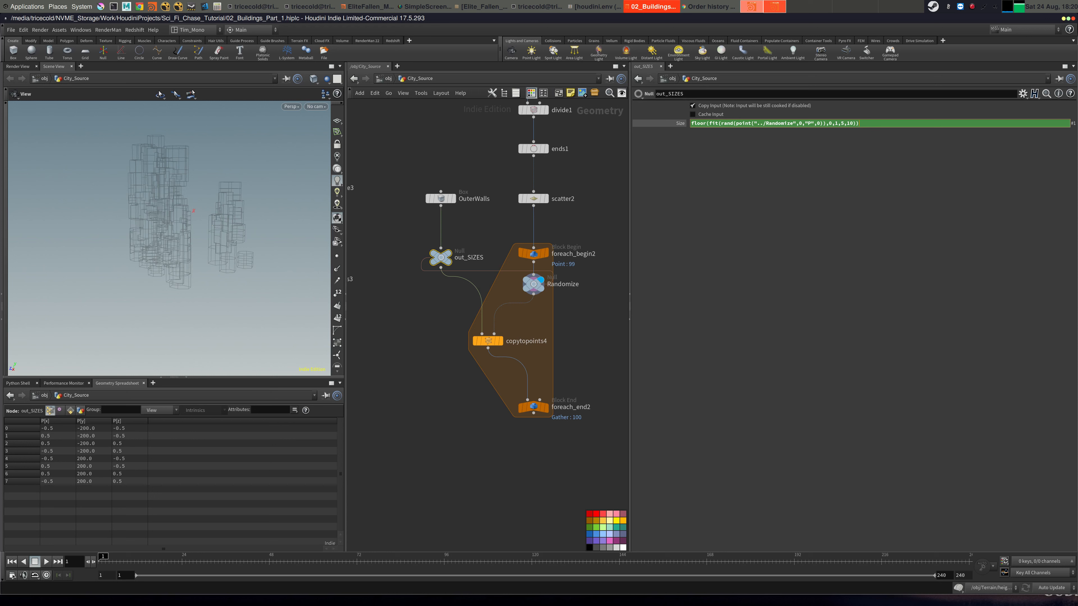
key(alt+Tab)
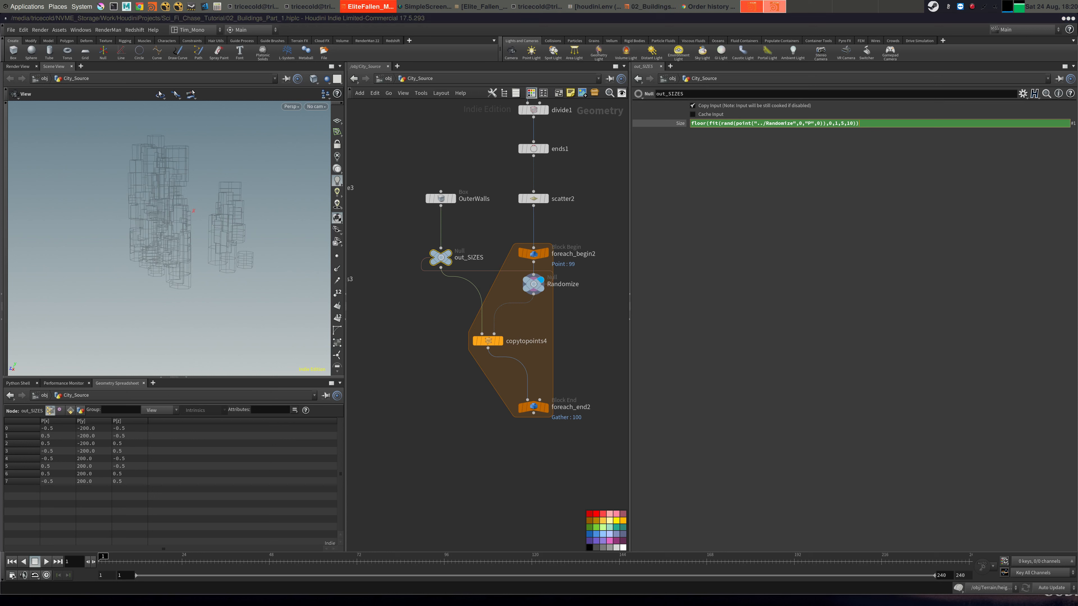
key(alt+Tab)
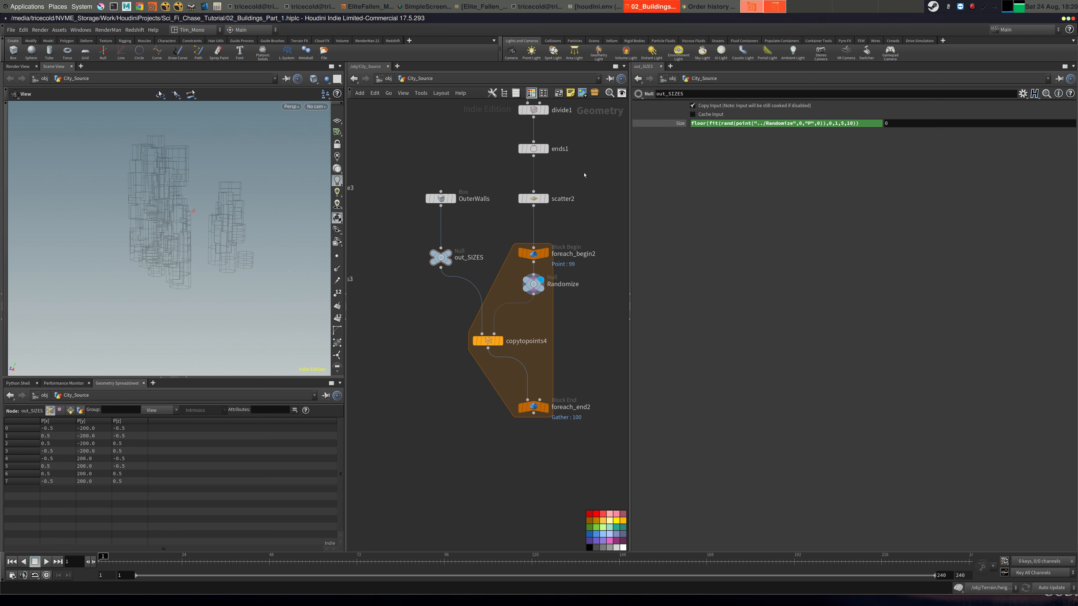
text(floor(fit(rand(point("../Randomize",0,"P",2)),0,1,5,10)))
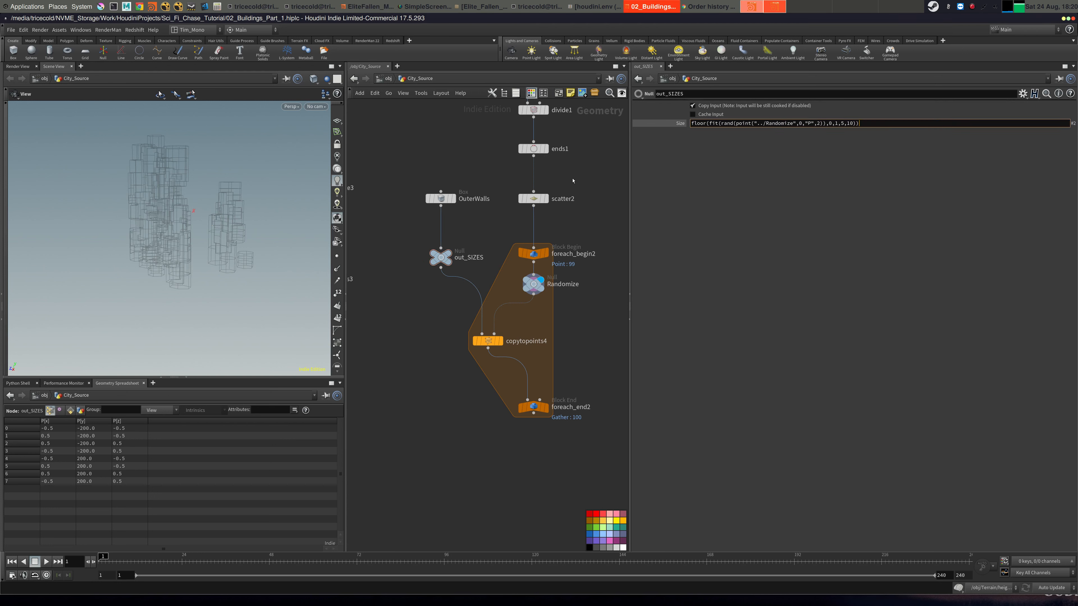
key(Return)
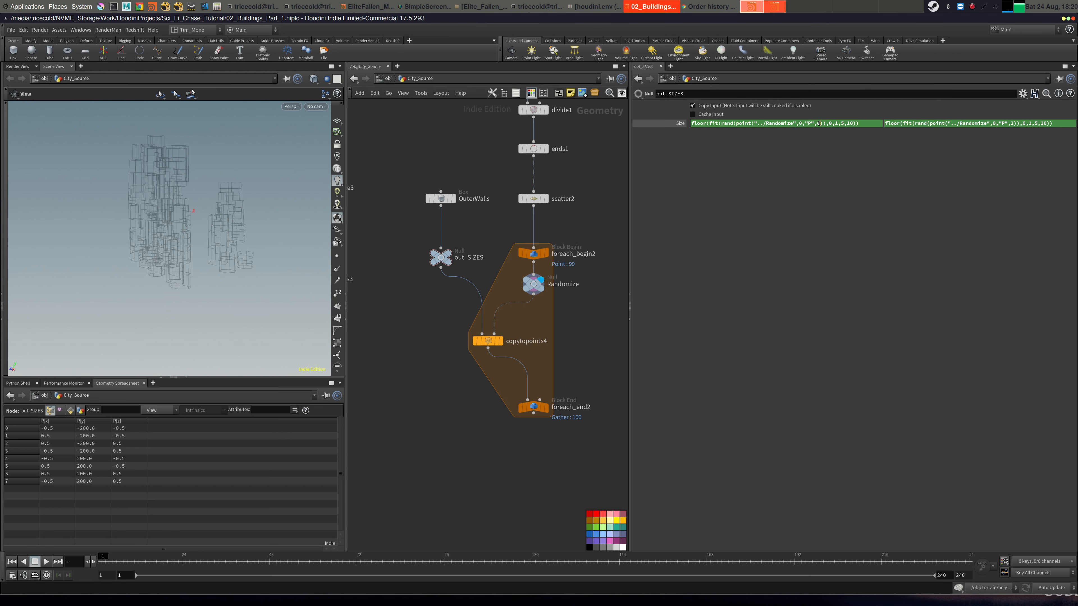
Compare the component indices in both Size expressions with the P[x], P[y] and P[z] columns of the geometry spreadsheet.
double_click(818, 123)
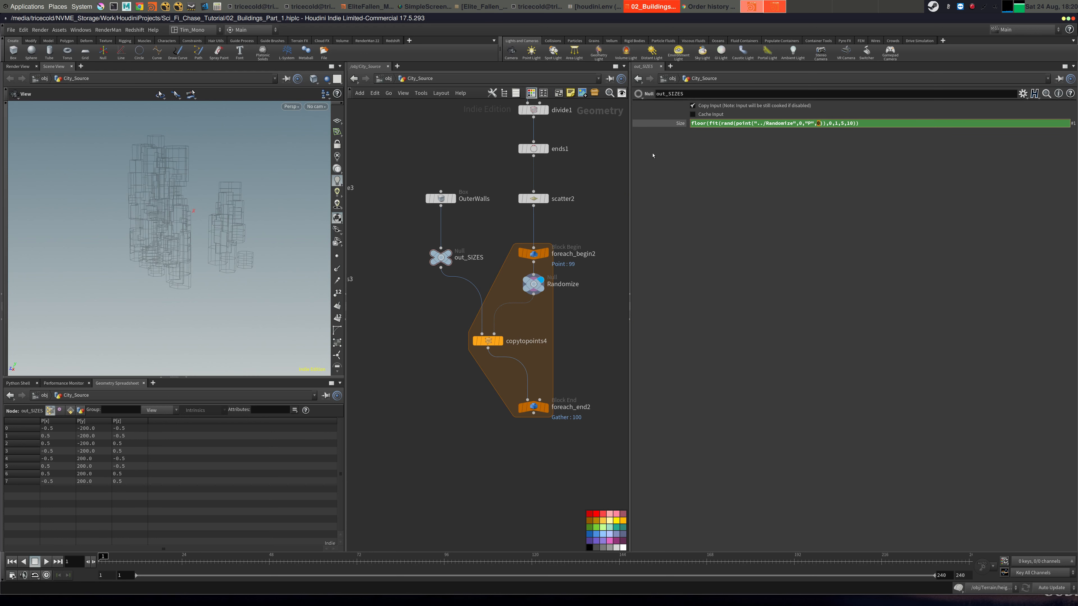
click(51, 430)
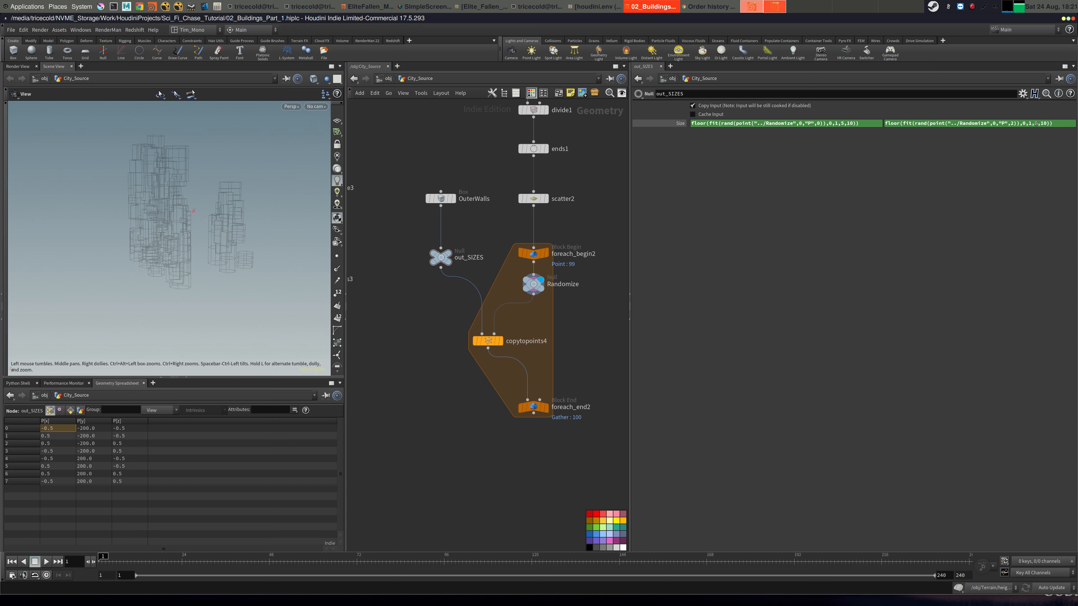
drag(1010, 123, 1014, 123)
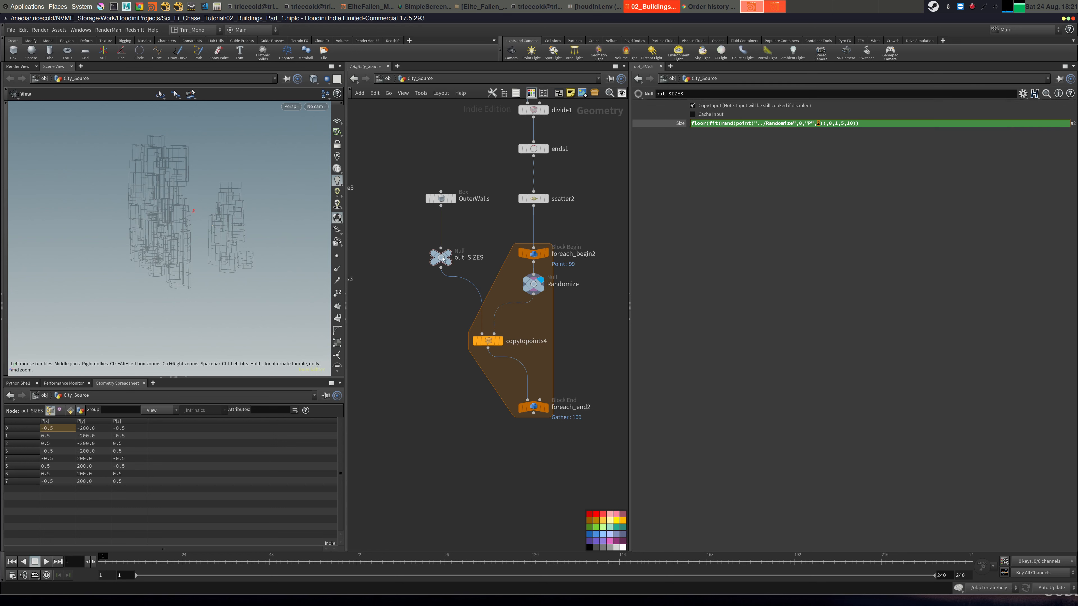
click(127, 435)
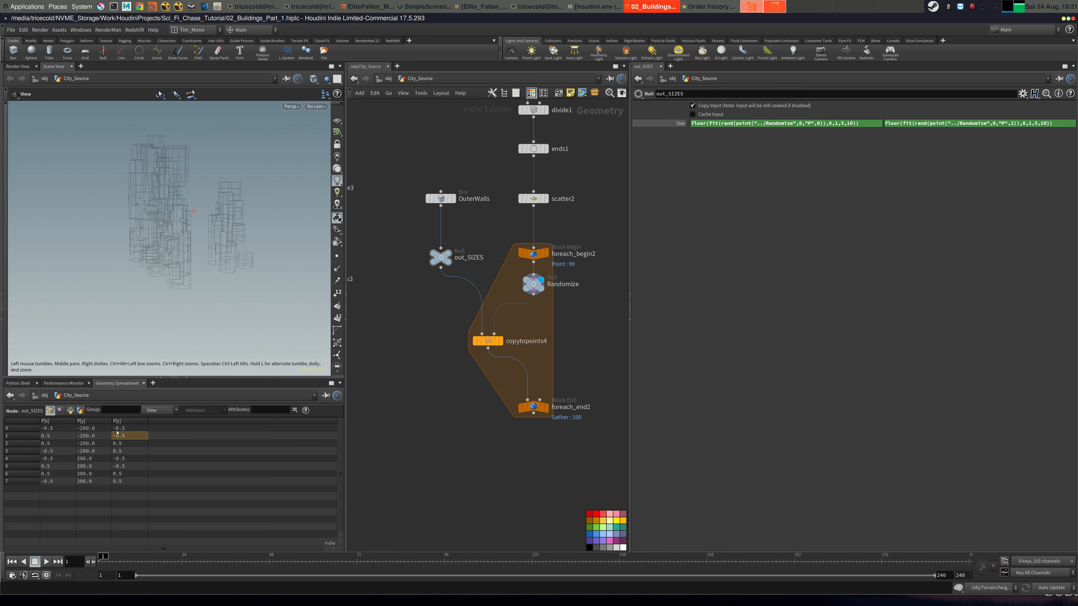
click(85, 428)
click(674, 123)
click(673, 123)
middle_drag(418, 332, 435, 280)
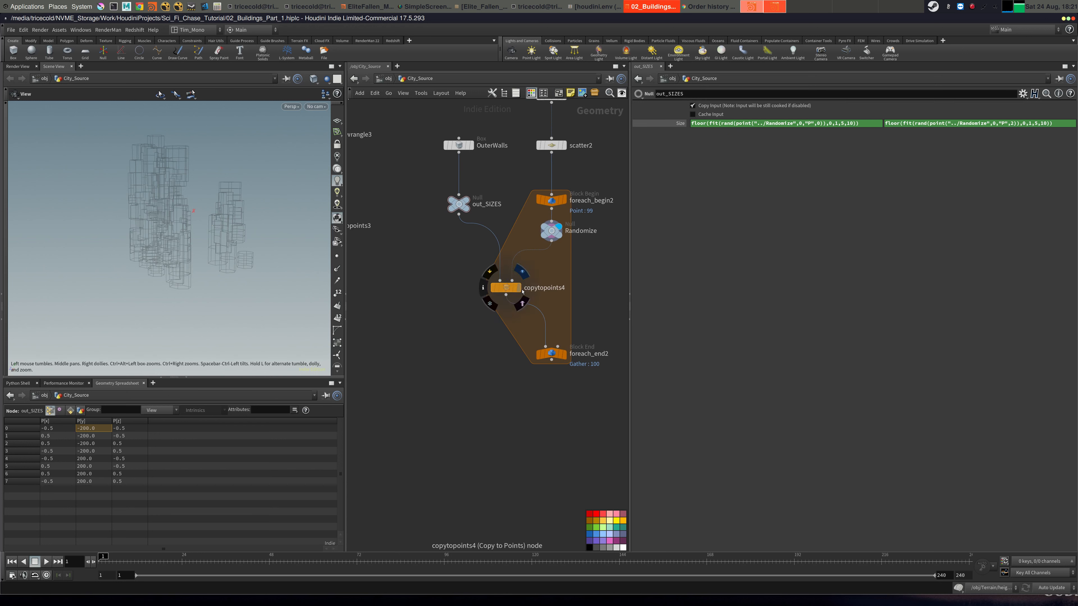
middle_drag(427, 191, 421, 250)
click(452, 204)
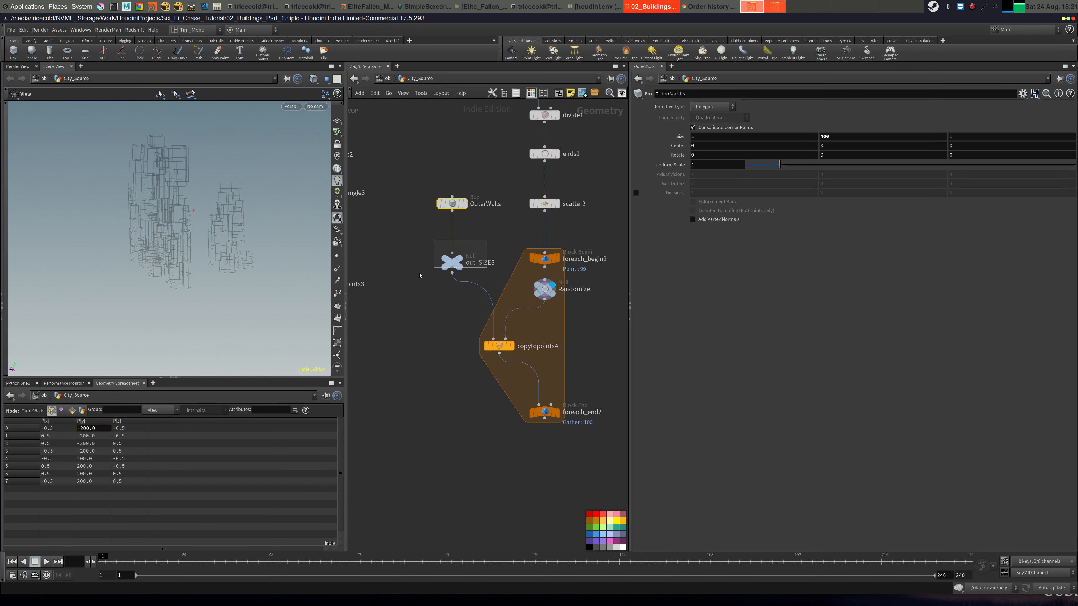
click(451, 263)
click(452, 204)
click(452, 263)
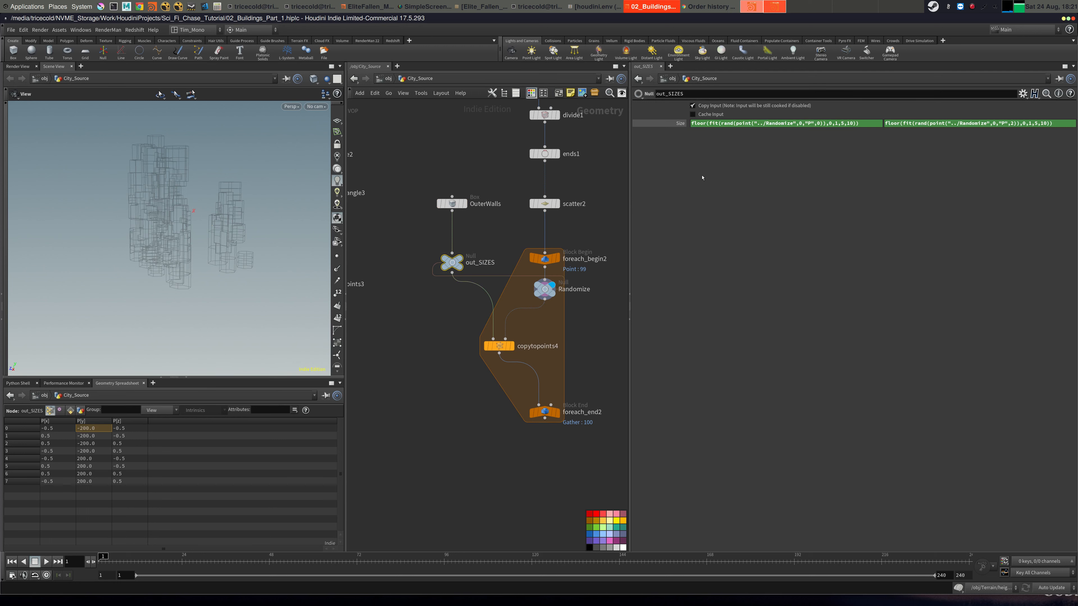
drag(409, 175, 492, 225)
drag(397, 237, 509, 292)
click(452, 204)
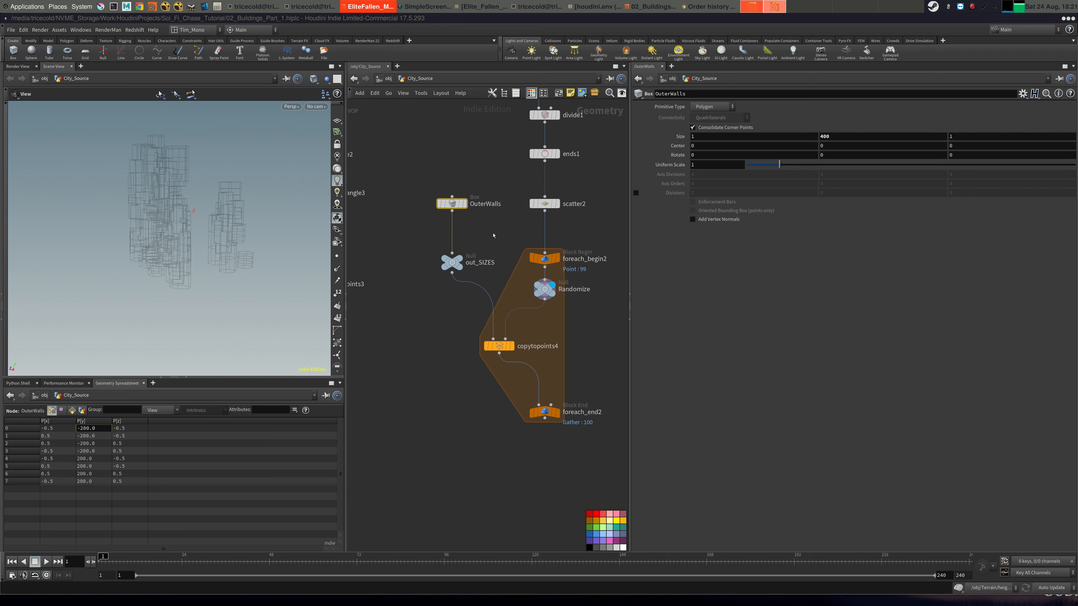
Copy the first Size component of out_SIZES and paste it as a relative reference into the OuterWalls box's X size.
click(452, 262)
right_click(717, 124)
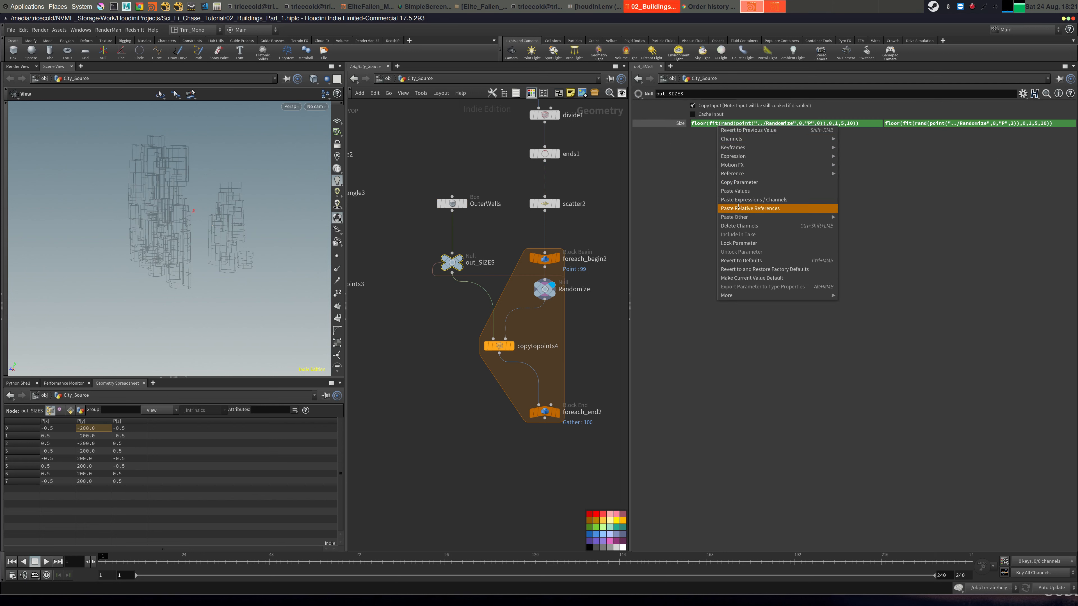
click(739, 183)
click(452, 204)
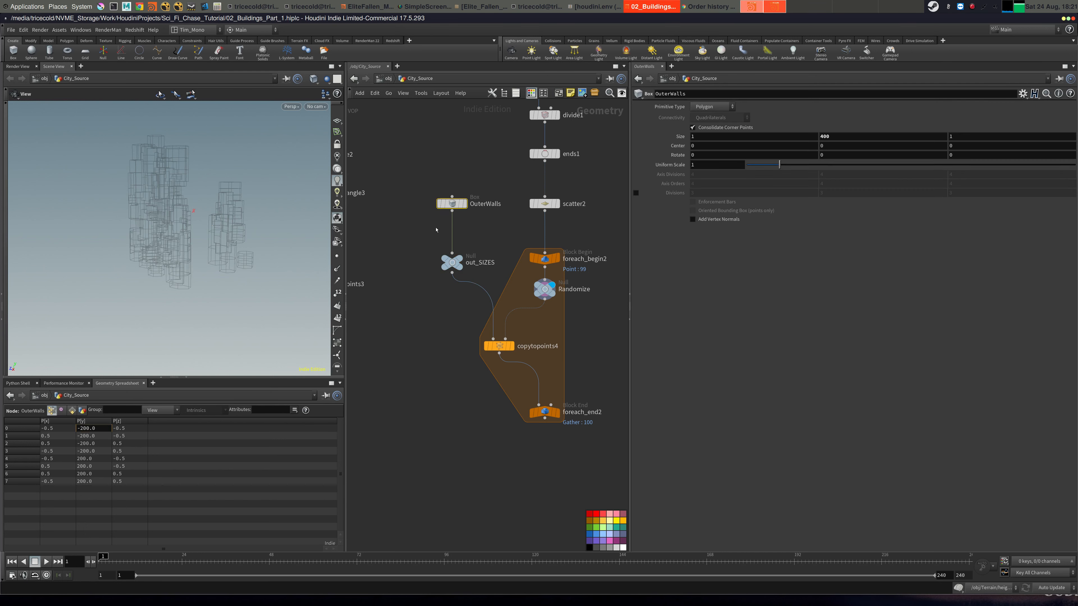
right_click(768, 135)
click(825, 219)
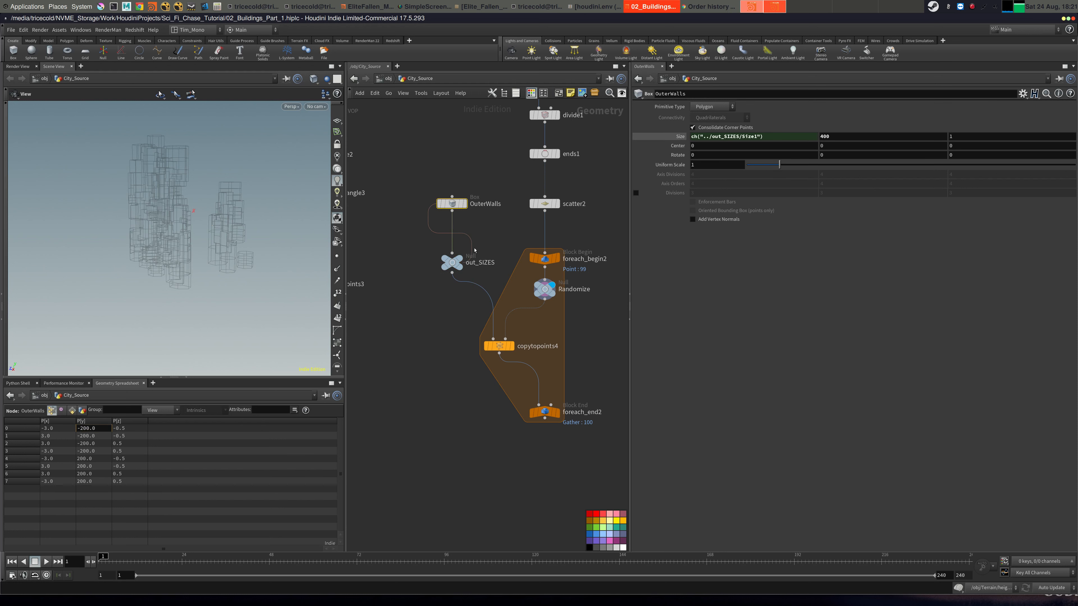
Copy the second Size component of out_SIZES and paste its expression into the OuterWalls box's Z size.
click(452, 262)
right_click(922, 126)
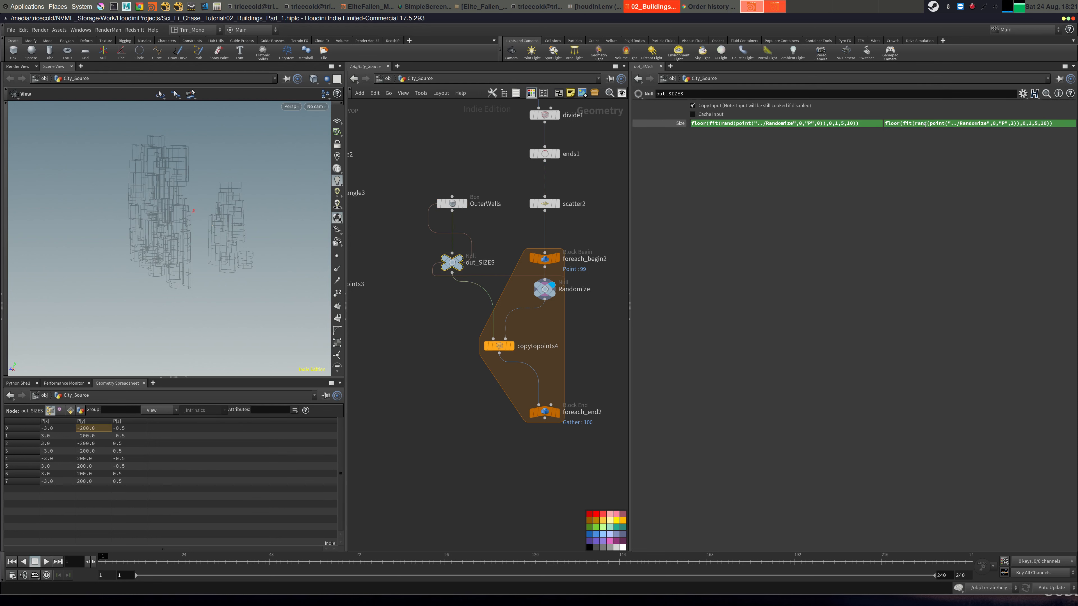
right_click(928, 124)
click(950, 181)
click(452, 204)
right_click(957, 137)
click(989, 210)
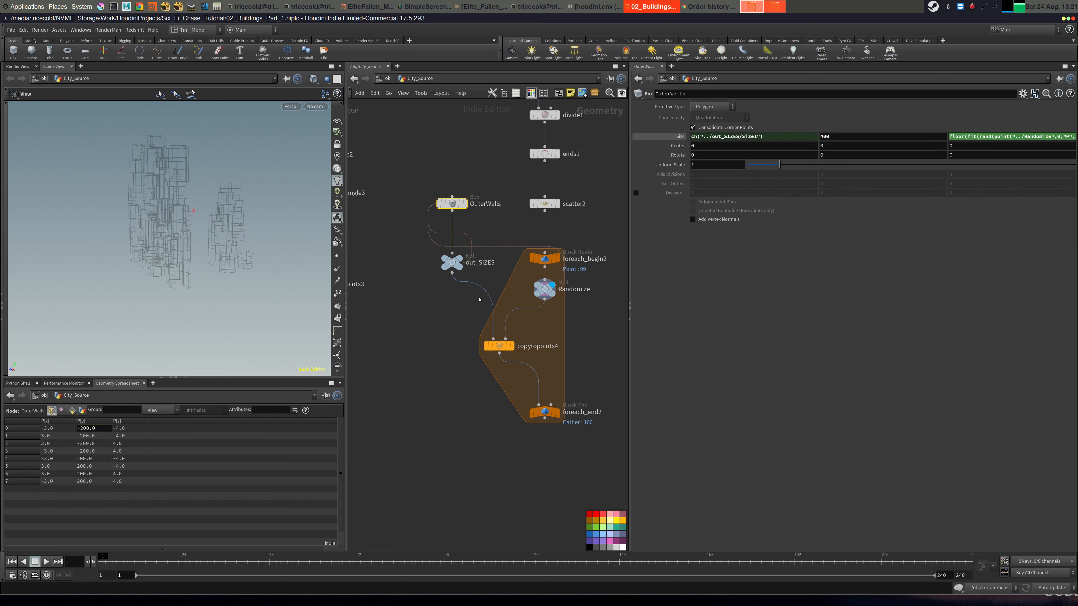
Display the foreach_end2 output and inspect the copied boxes from a different angle in the viewport.
click(558, 413)
click(545, 413)
drag(211, 187, 200, 293)
scroll(235, 248, up, 10)
scroll(232, 306, down, 10)
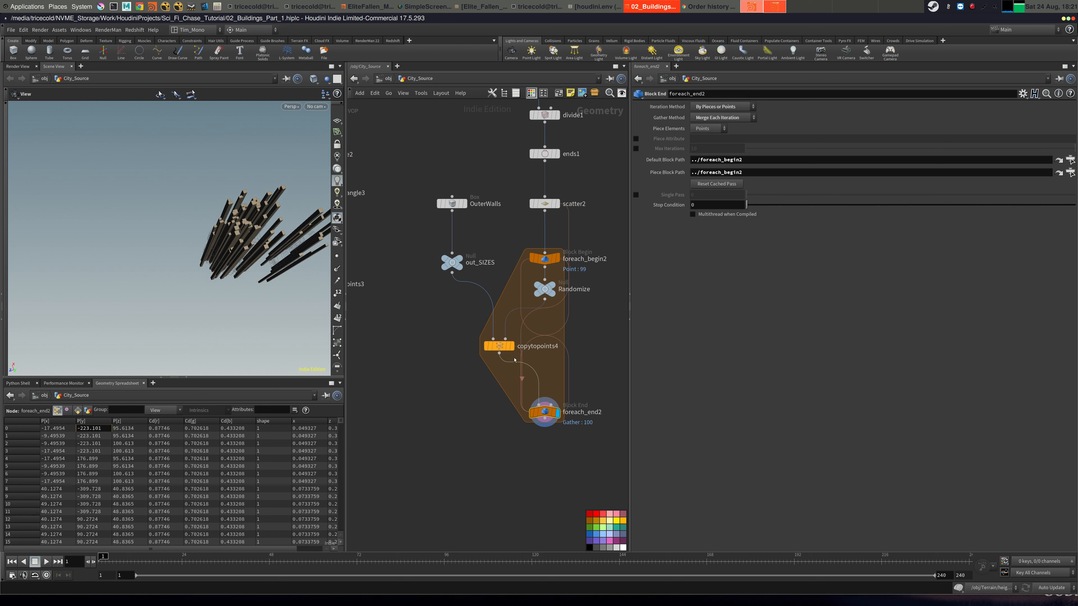
Review the out_SIZES expressions and compare the single OuterWalls box with the foreach_end2 output by displaying each in turn.
click(473, 263)
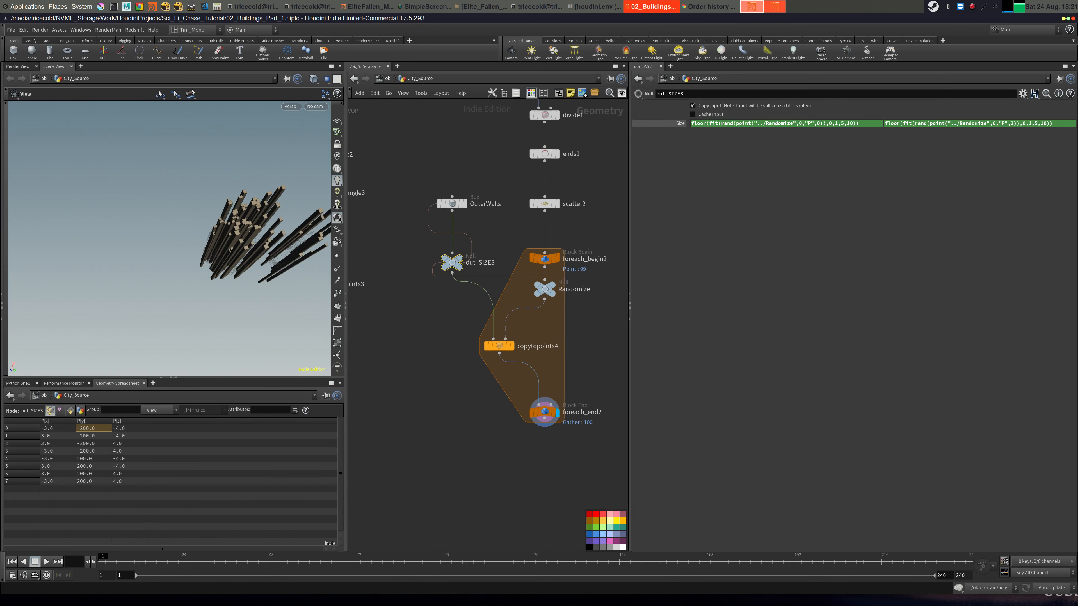
key(alt+Tab)
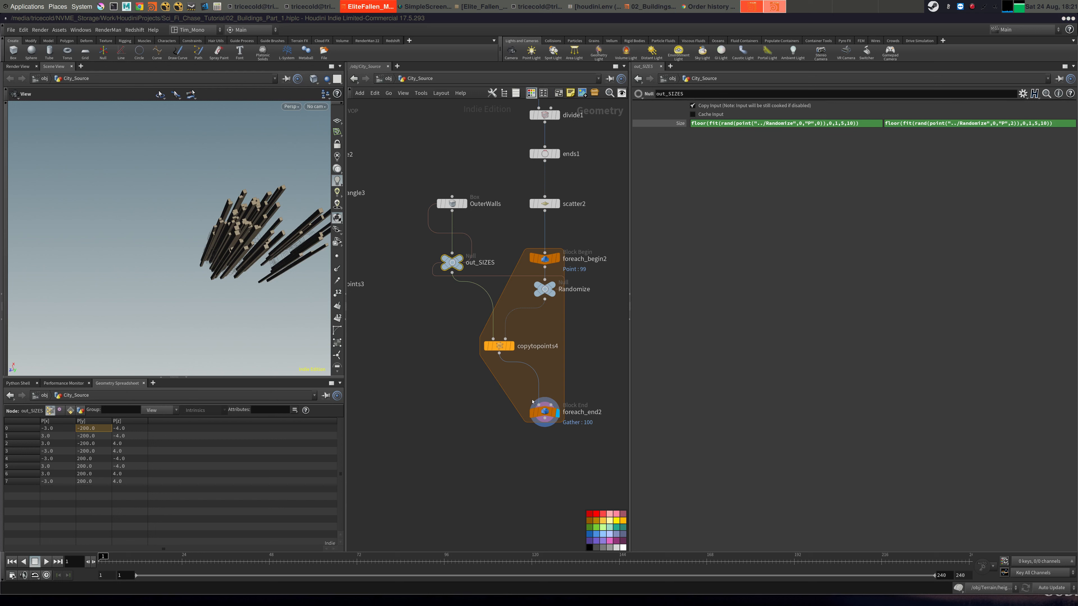
click(543, 409)
click(545, 411)
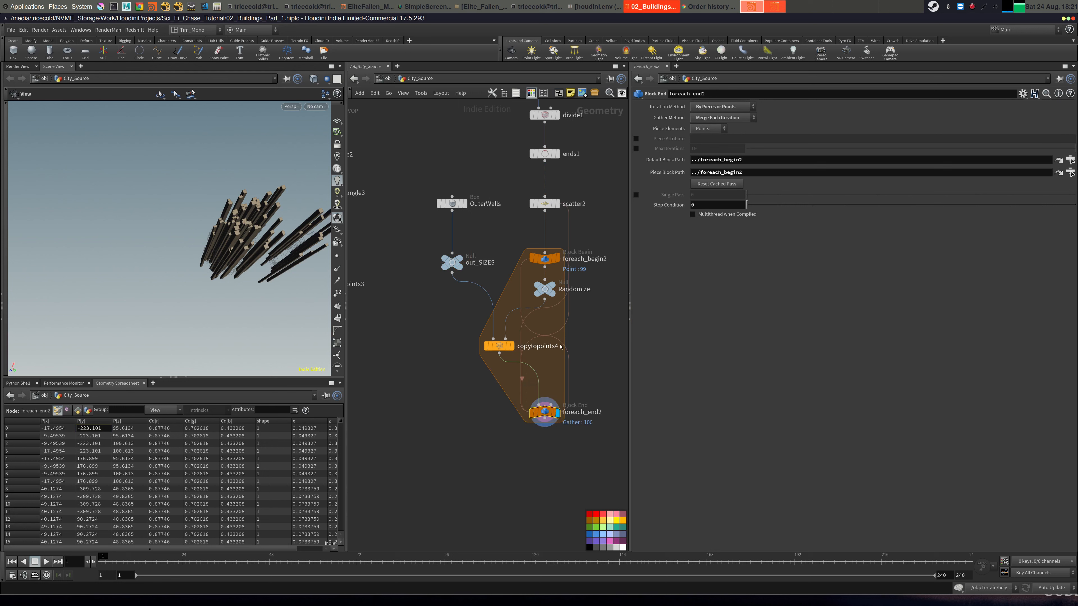
middle_drag(593, 341, 590, 357)
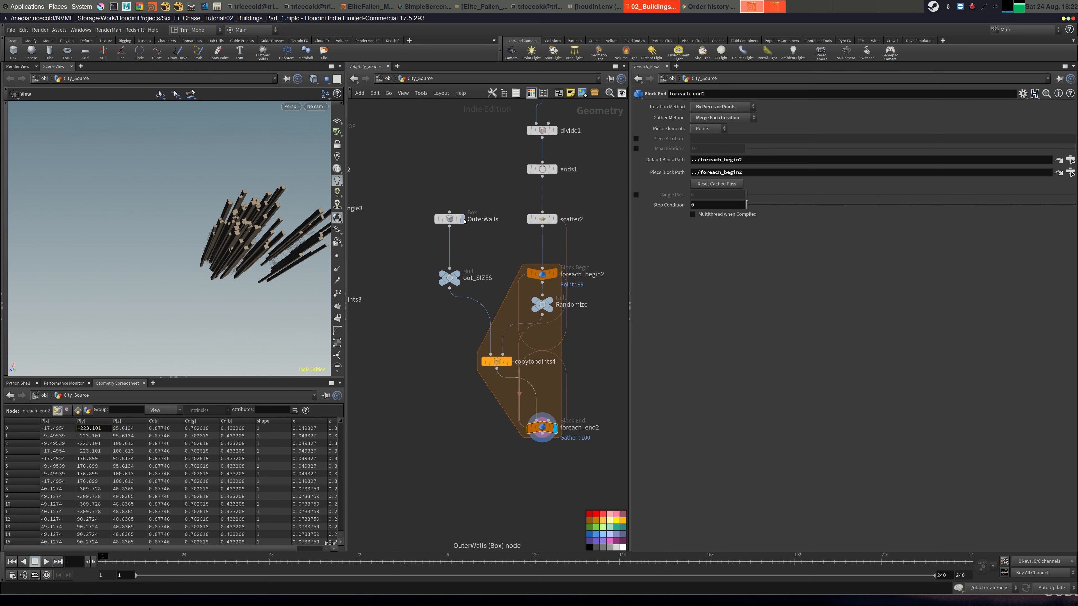
click(461, 219)
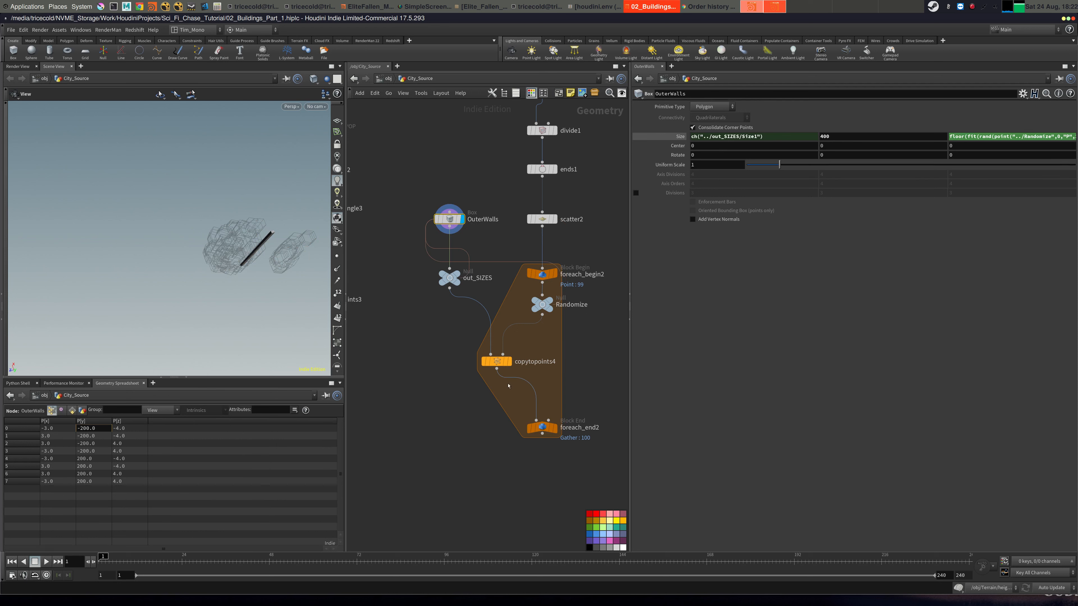
click(556, 429)
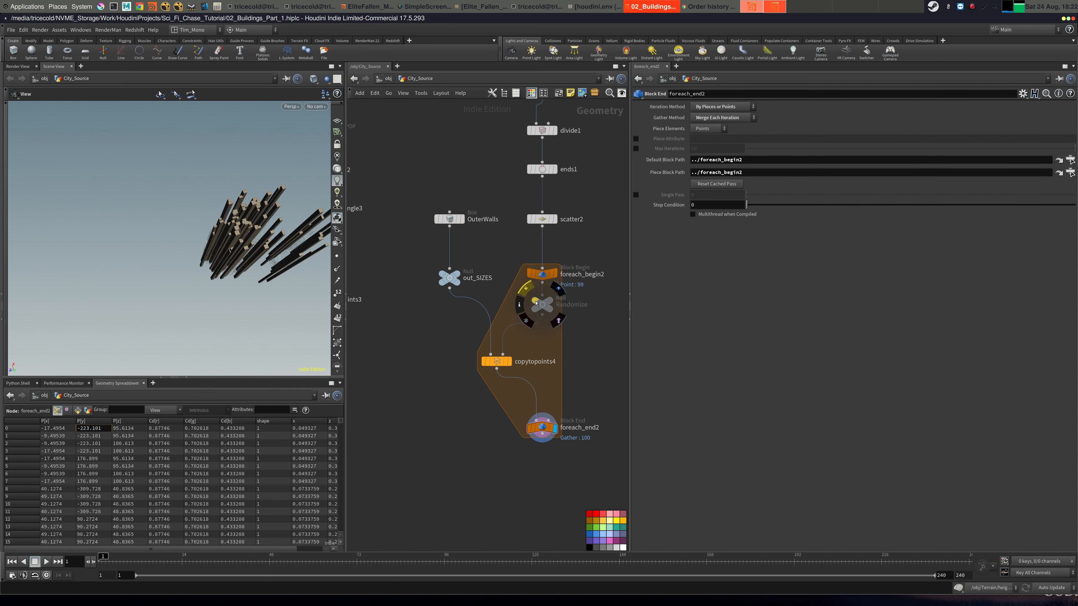
Check the out_SIZES node's Size expressions and show their evaluated values.
mouse_move(446, 278)
click(436, 220)
click(436, 219)
click(449, 278)
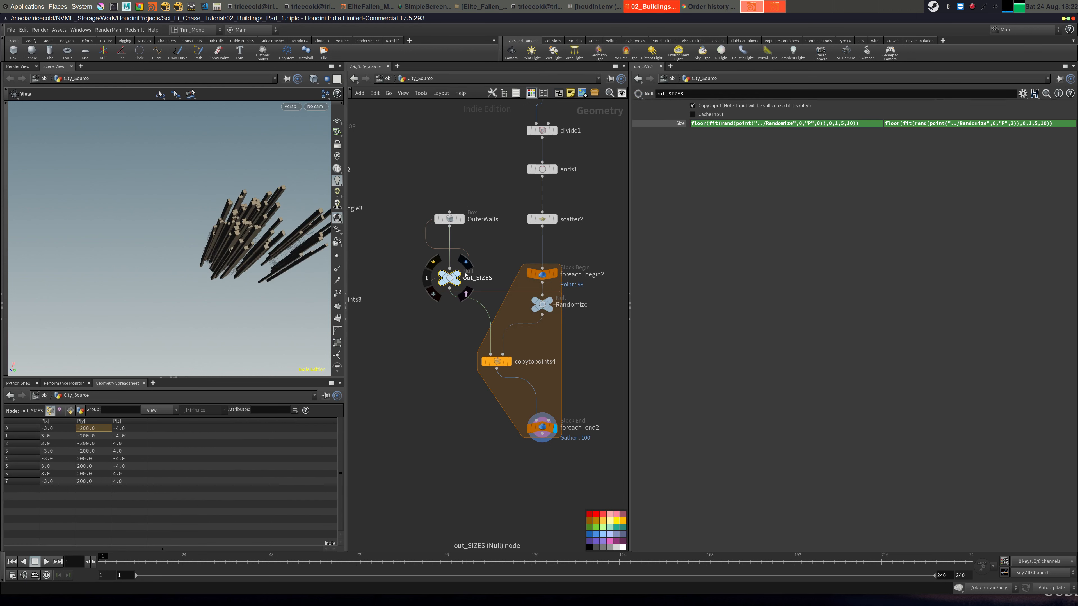
click(682, 124)
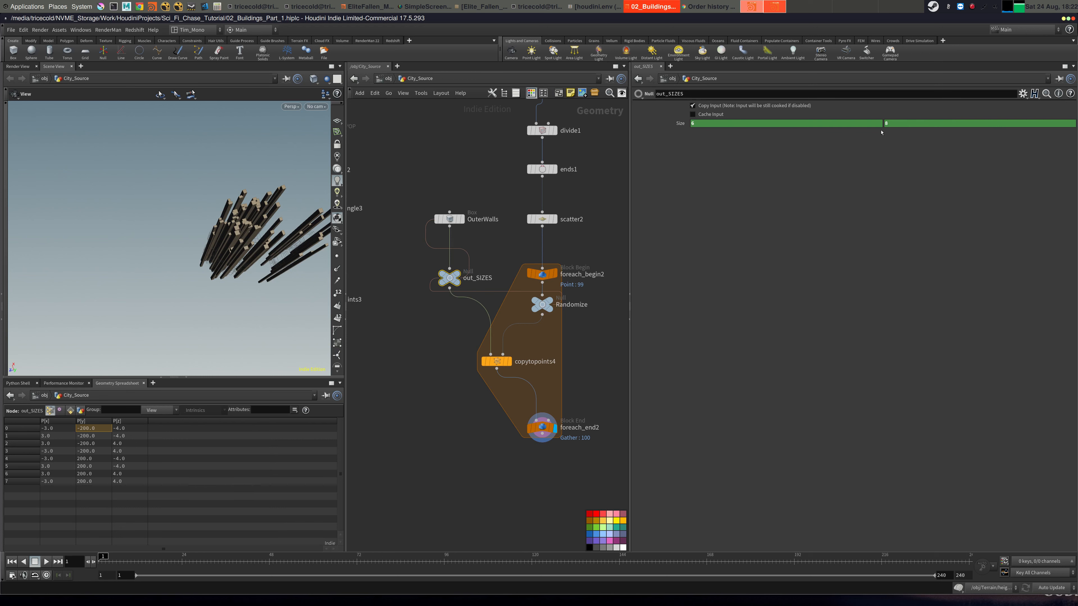
Copy the OuterWalls X-size reference into its Z size and edit it to ch("../out_SIZES/Size2").
click(449, 220)
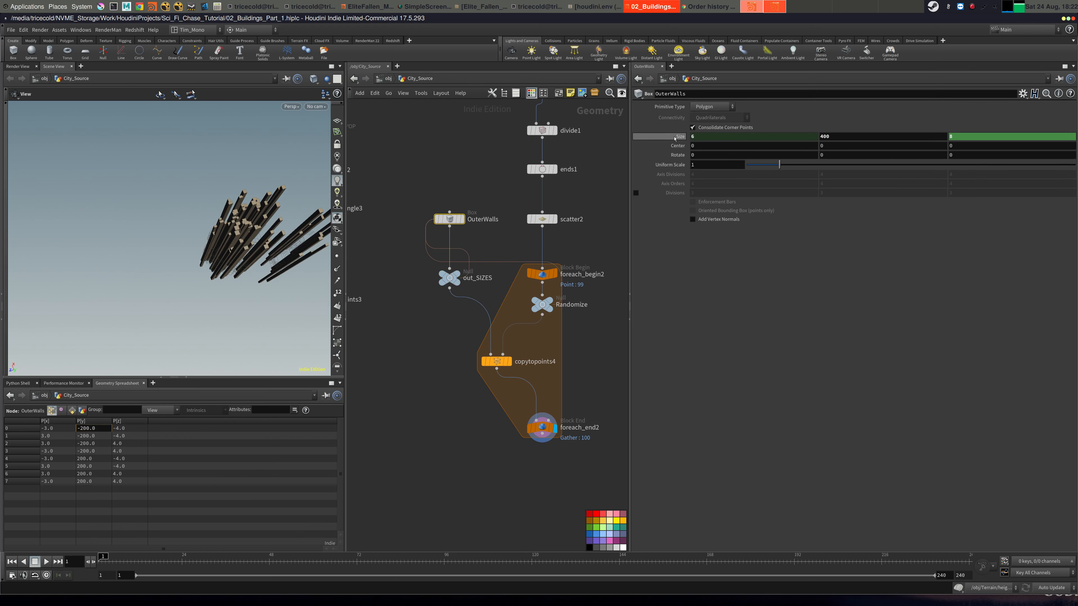
click(680, 136)
double_click(795, 137)
key(ctrl+c)
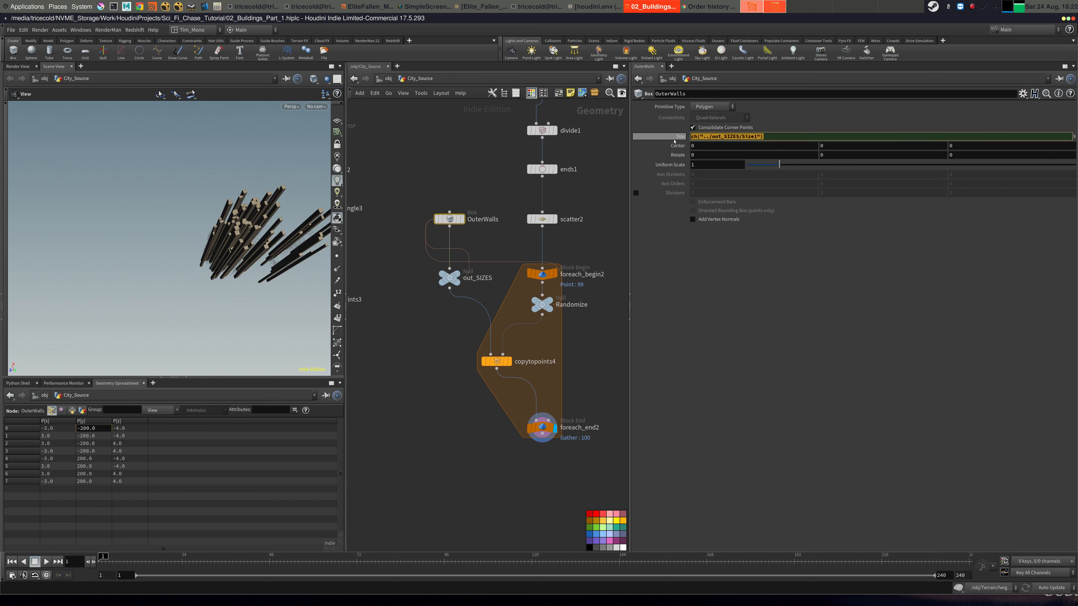
click(601, 157)
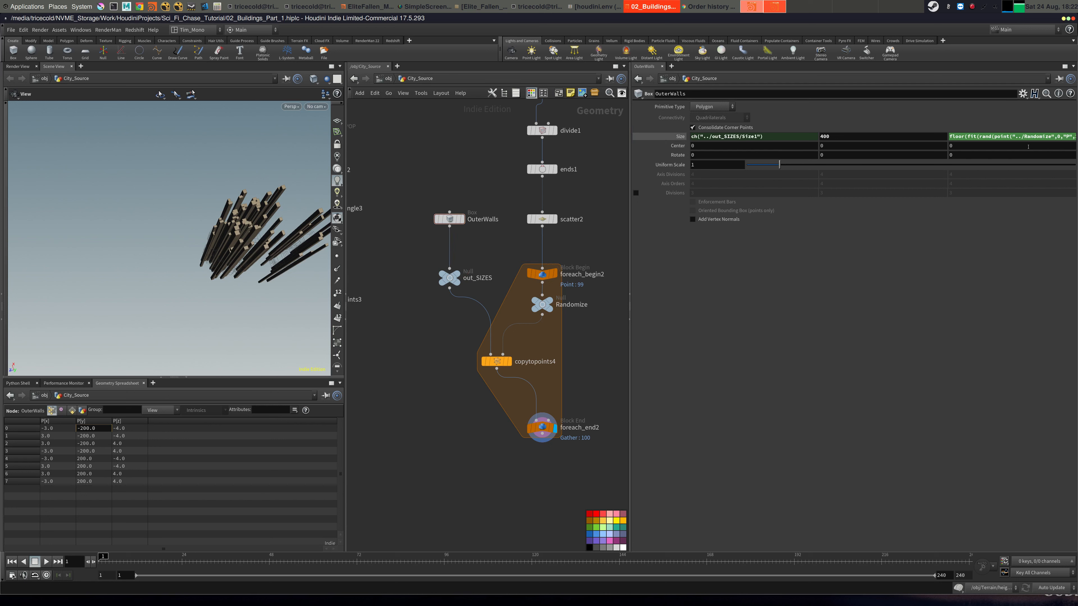
double_click(1026, 138)
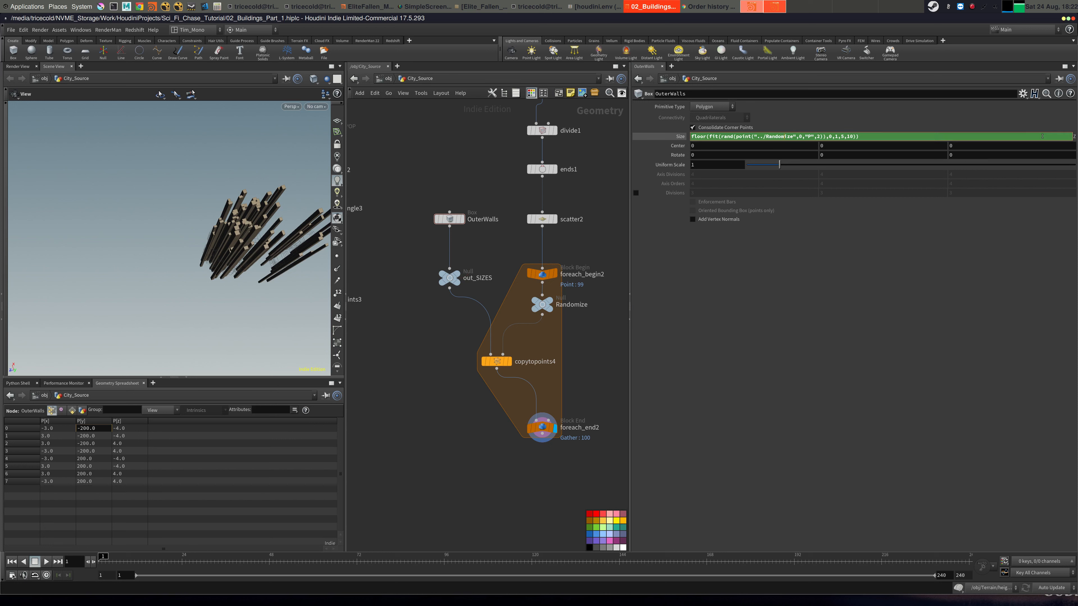
key(ctrl+v)
click(756, 136)
key(BackSpace)
text(2)
key(Return)
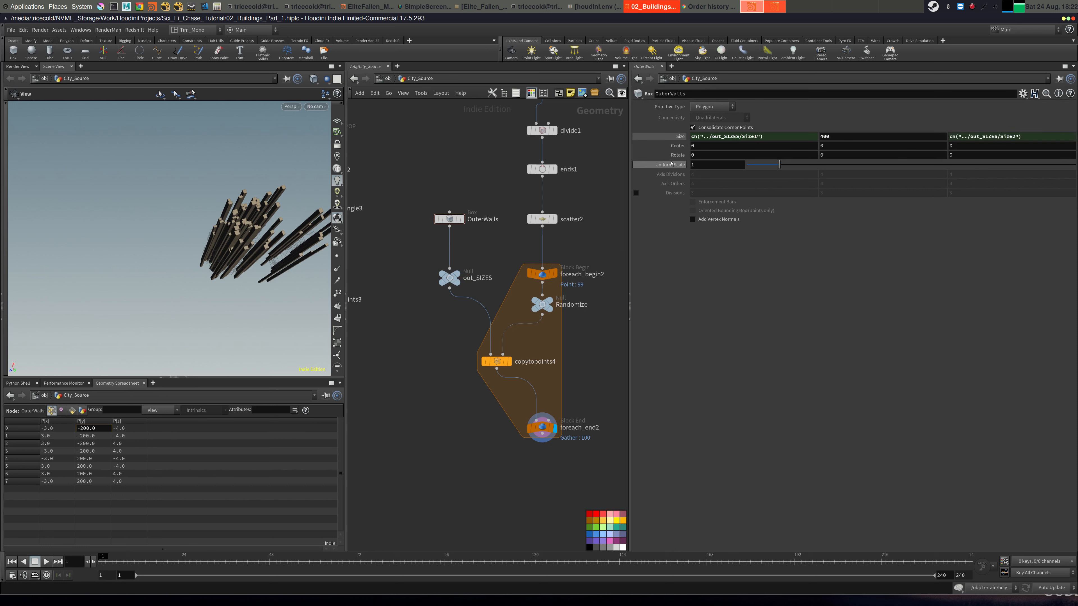
Display the Randomize null, examine its point position values in the spreadsheet, and compare them with the out_SIZES Size values.
click(541, 304)
click(549, 300)
click(57, 428)
click(130, 428)
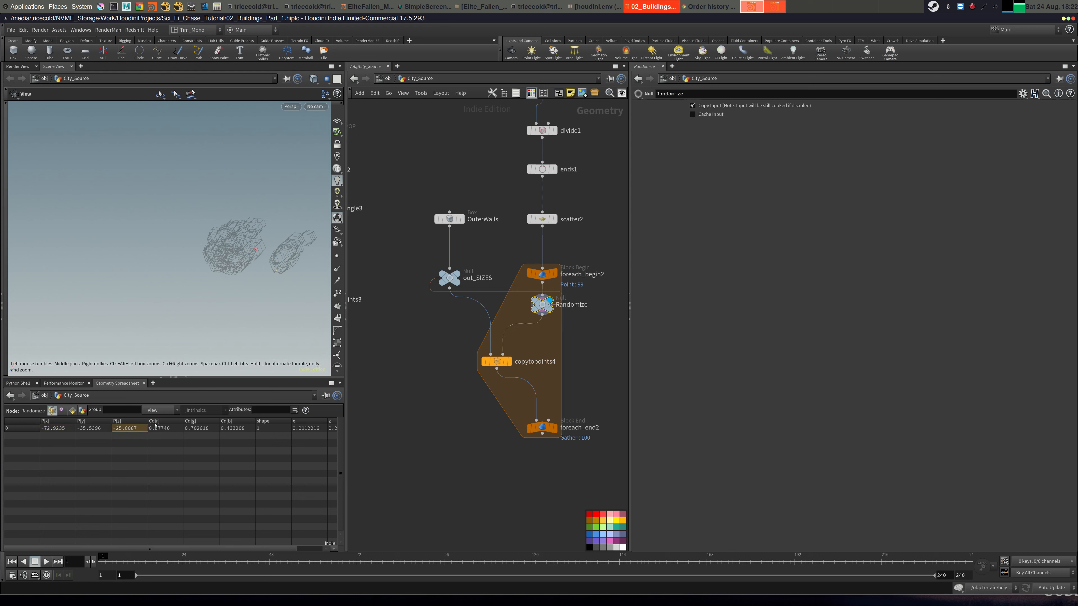
click(450, 278)
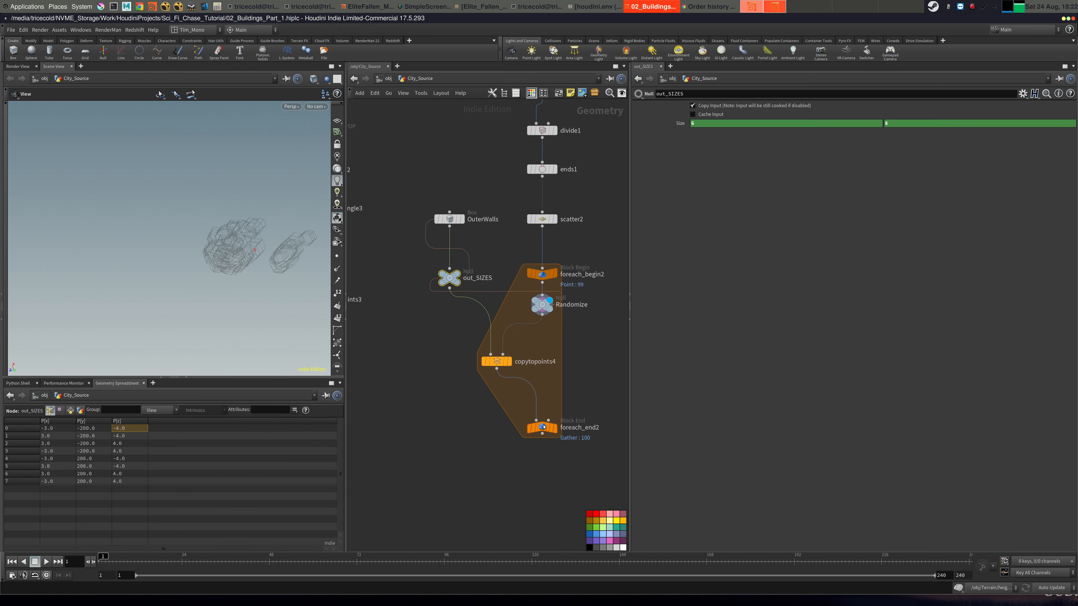
Enable Single Pass on foreach_end2 and check the out_SIZES Size values for that single iteration.
click(556, 425)
click(636, 195)
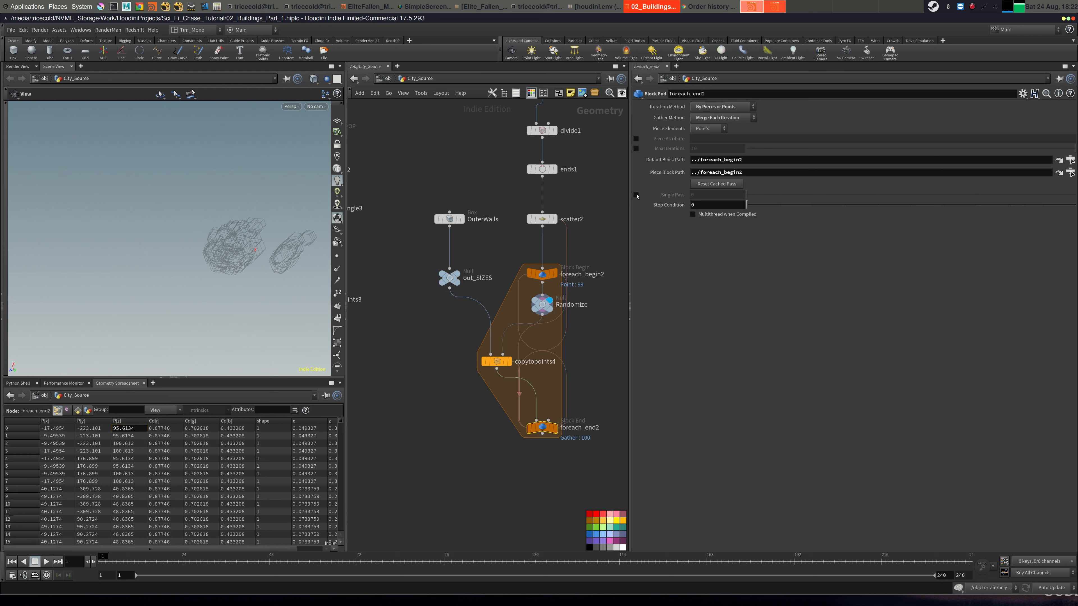
click(449, 278)
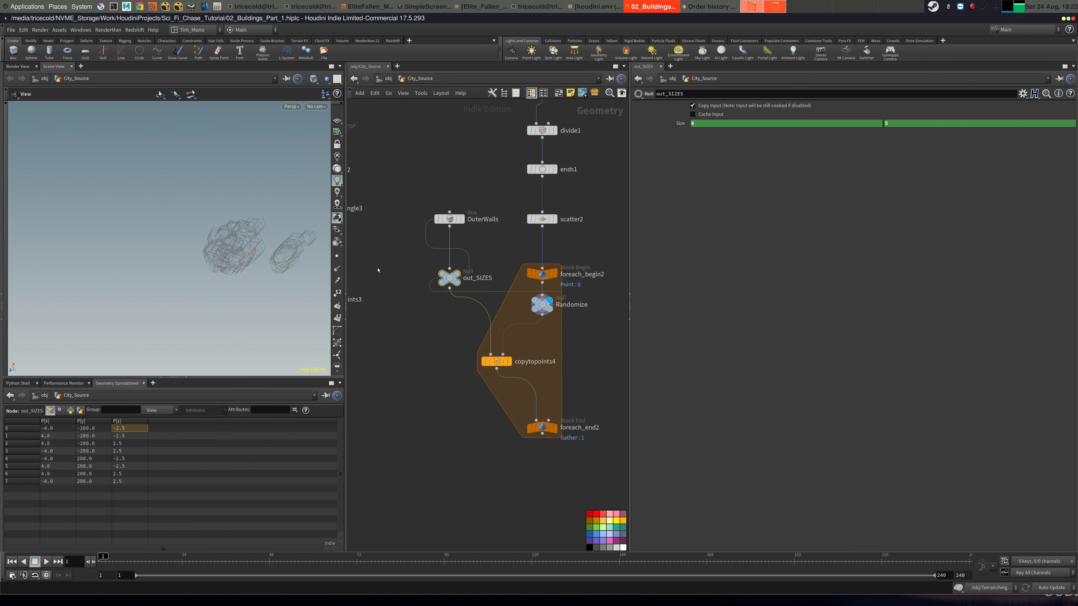
click(534, 428)
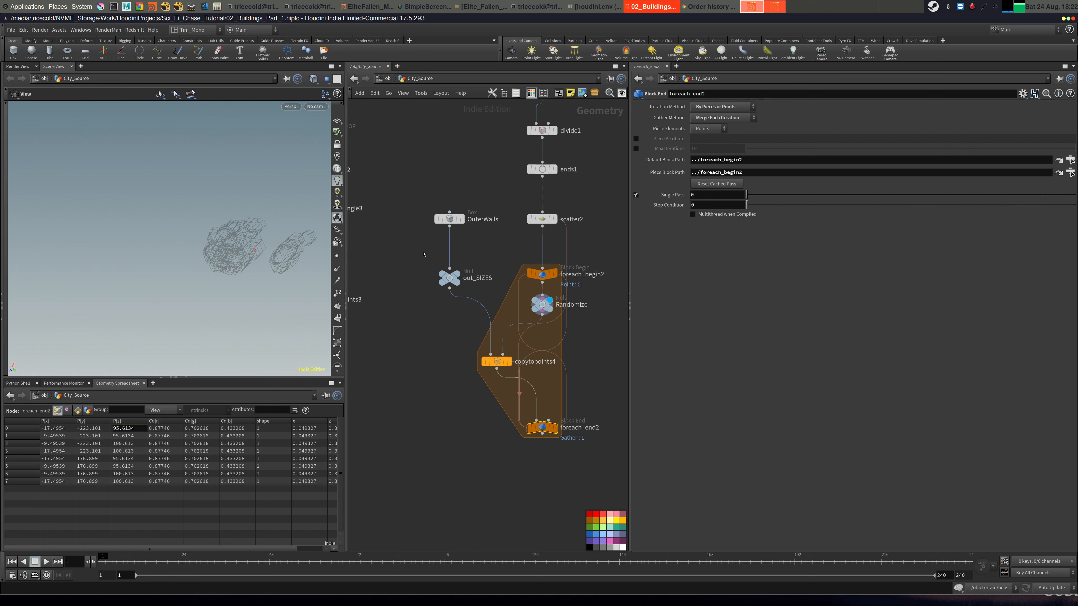
click(449, 278)
click(529, 430)
Display the single-pass foreach_end2 output with the out_SIZES parameters kept in view.
middle_drag(604, 321, 573, 342)
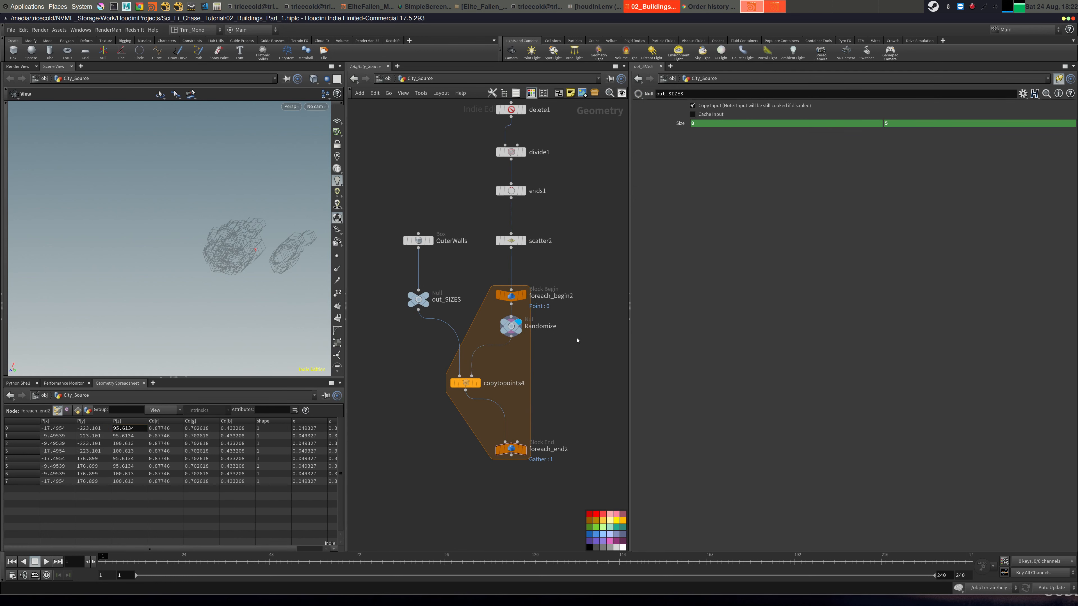
key(p)
mouse_move(552, 207)
mouse_down()
mouse_move(598, 211)
mouse_move(548, 211)
mouse_up()
key(p)
middle_drag(578, 328, 581, 254)
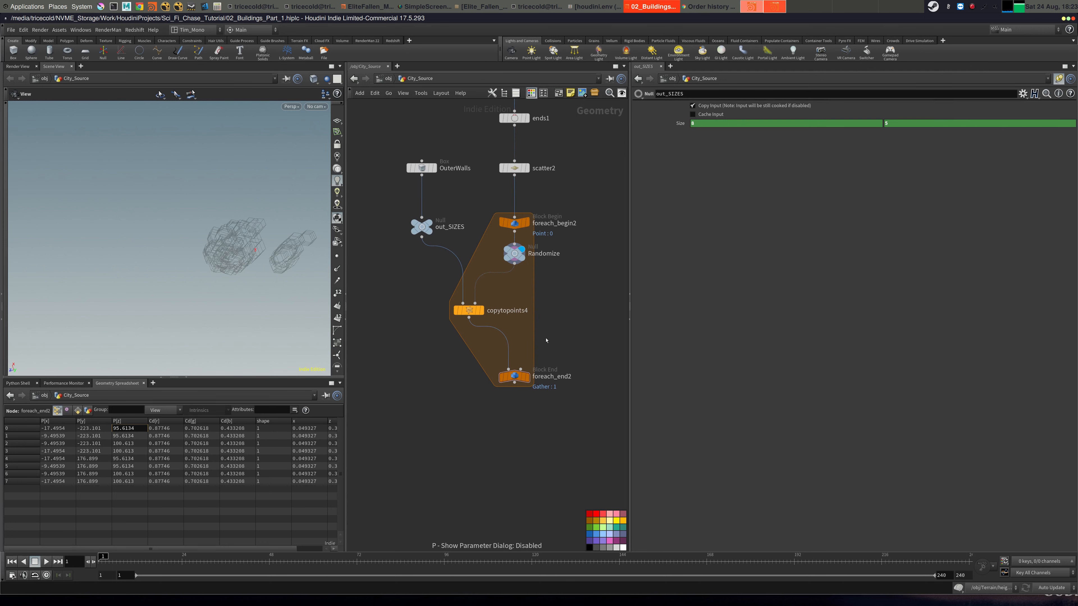
click(524, 377)
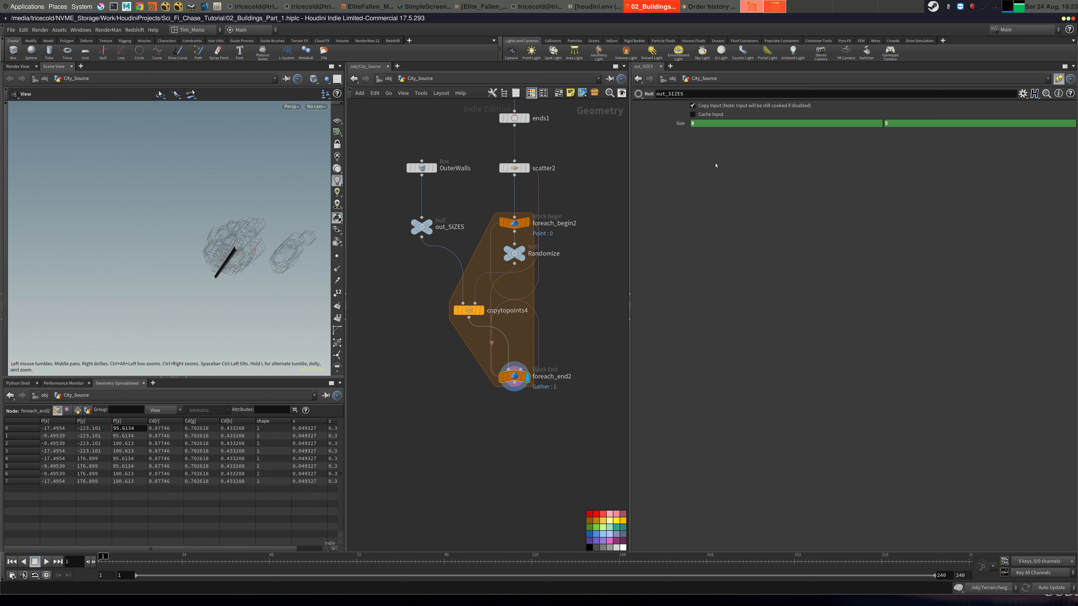
Unpin the out_SIZES parameters and turn off Single Pass on foreach_end2.
click(1058, 79)
click(636, 195)
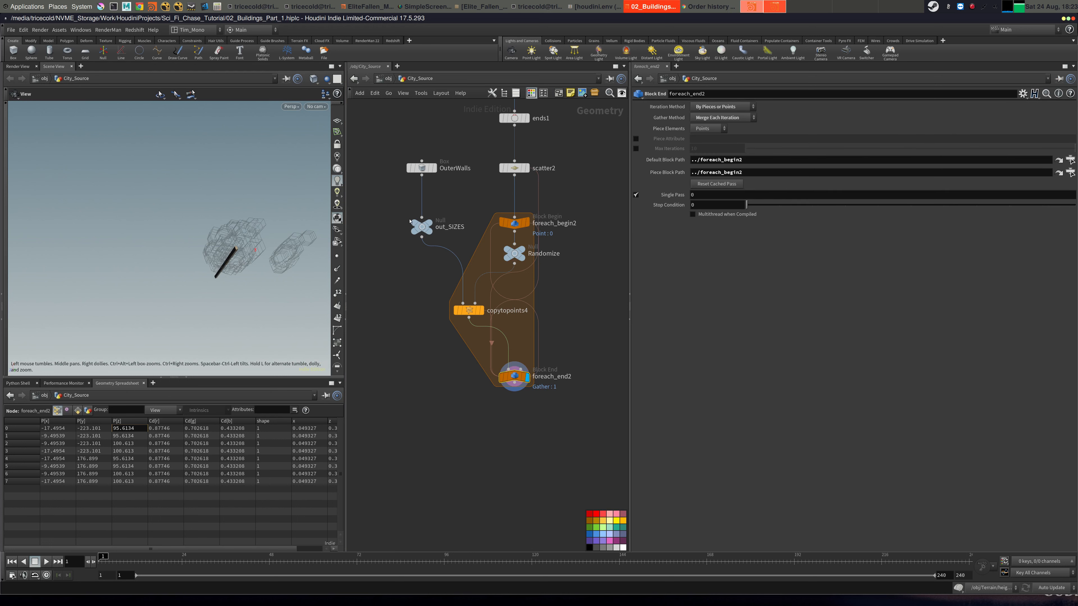
click(635, 195)
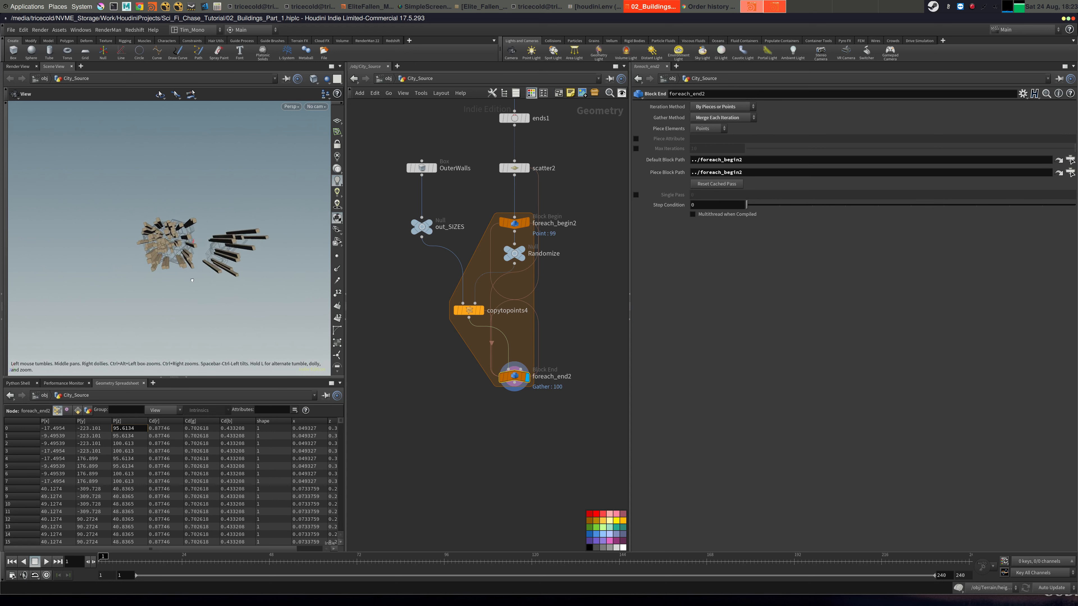
Examine the footprint sizes of the copied boxes in the Top view, and return the viewport to perspective.
right_drag(192, 278, 229, 280)
drag(229, 280, 195, 281)
click(291, 106)
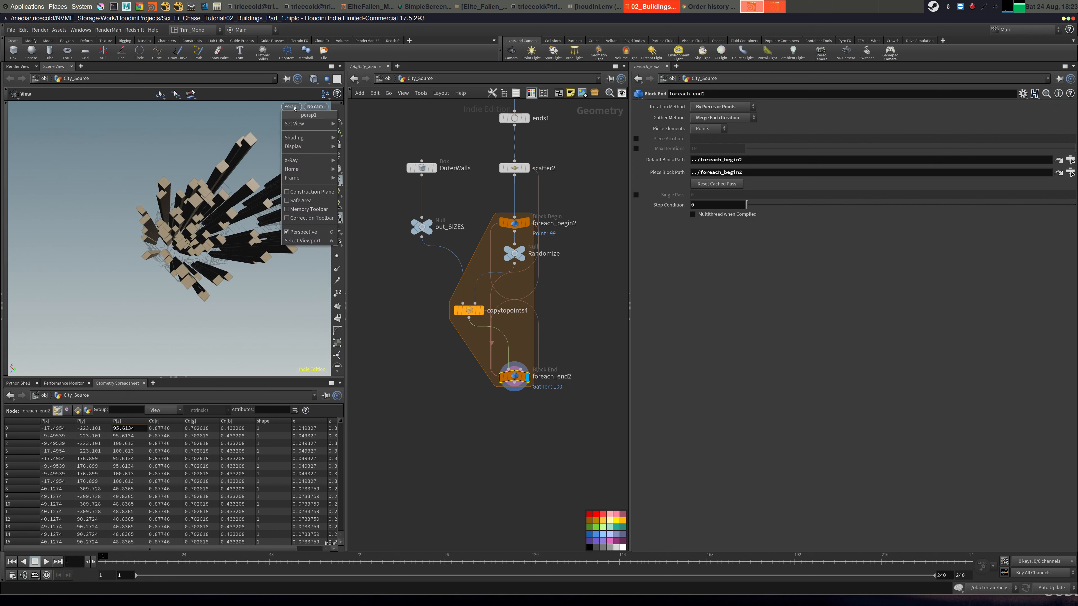
mouse_move(314, 124)
click(355, 133)
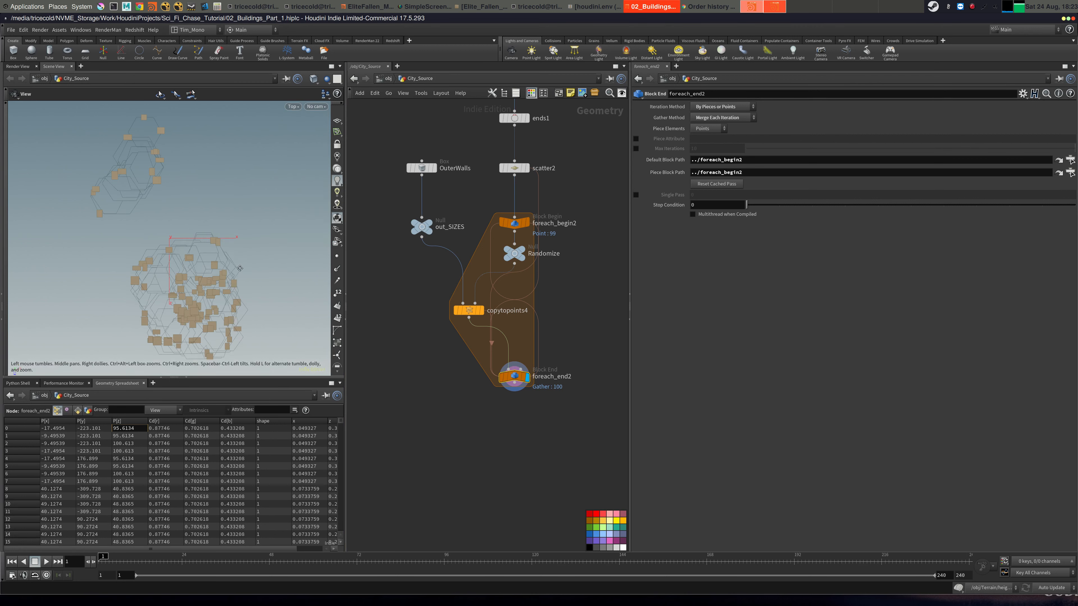
middle_drag(240, 268, 247, 210)
right_drag(246, 209, 387, 191)
right_drag(272, 230, 124, 239)
middle_drag(124, 240, 124, 274)
click(316, 106)
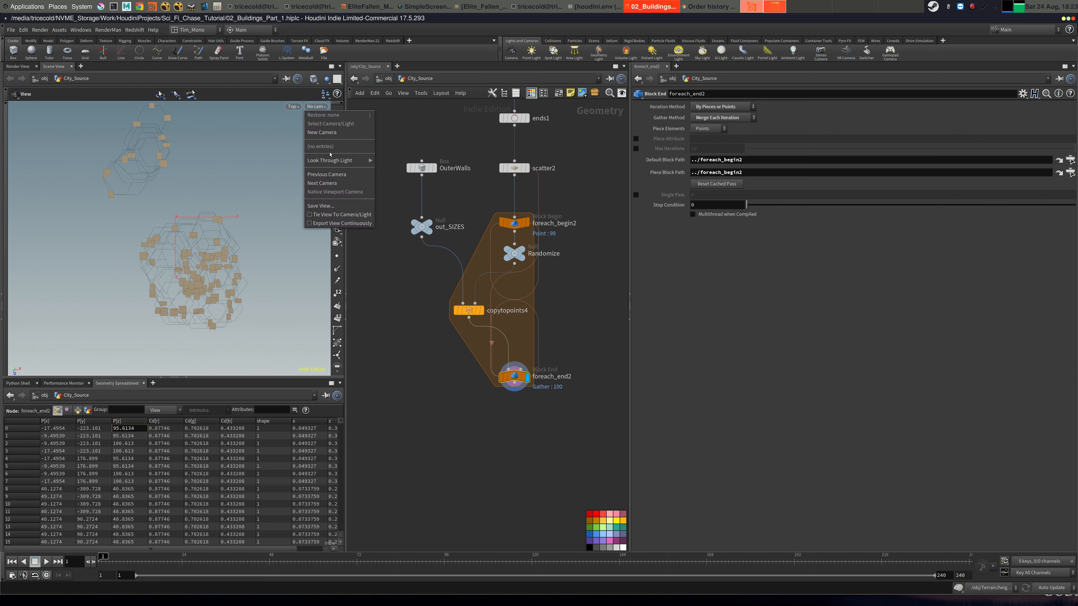
click(387, 470)
middle_drag(390, 419, 415, 385)
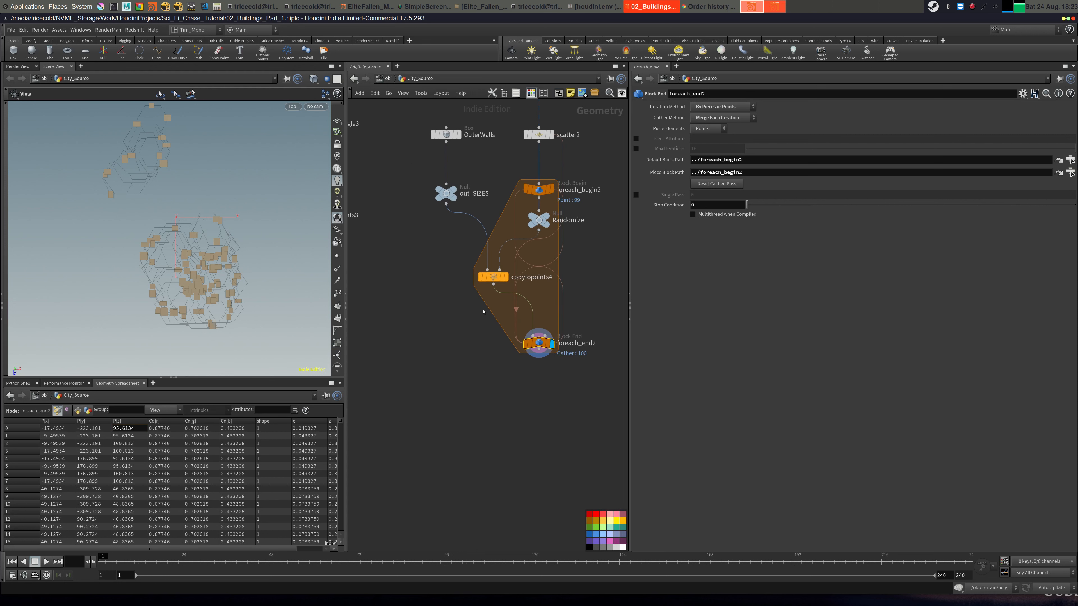
click(293, 106)
click(302, 115)
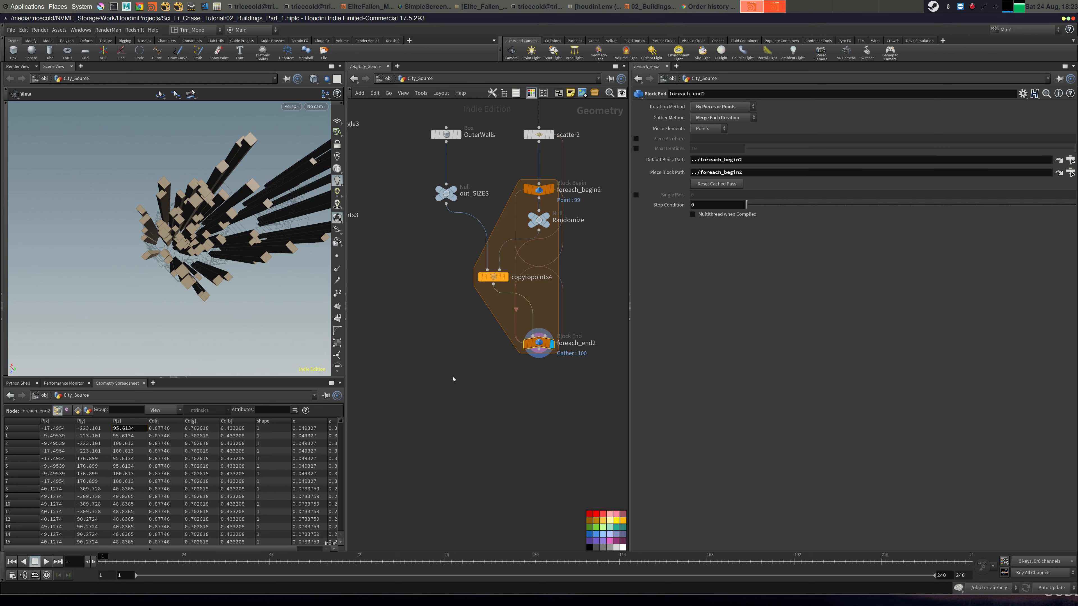
middle_drag(452, 378, 444, 343)
key(Tab)
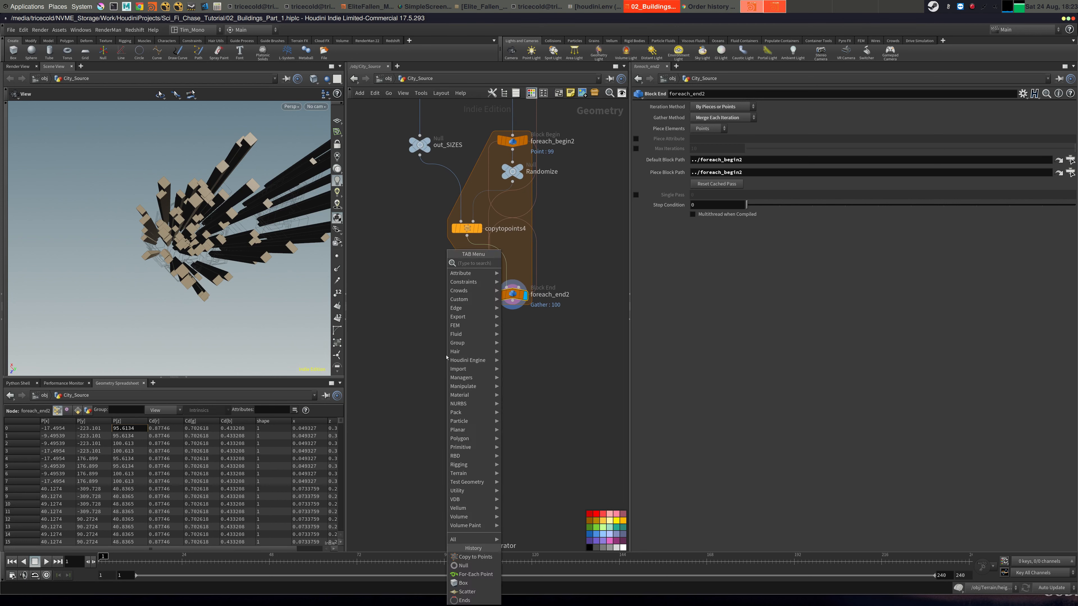
text(bol)
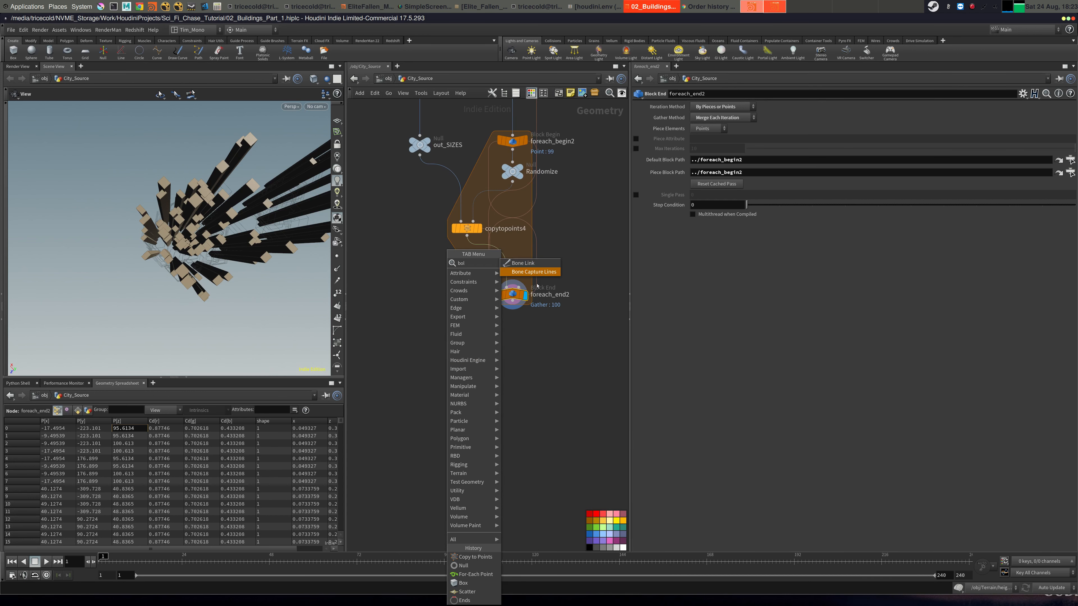
click(536, 370)
Add a Boolean node fed by foreach_end2 as its first input and display its output.
key(Tab)
text(bool)
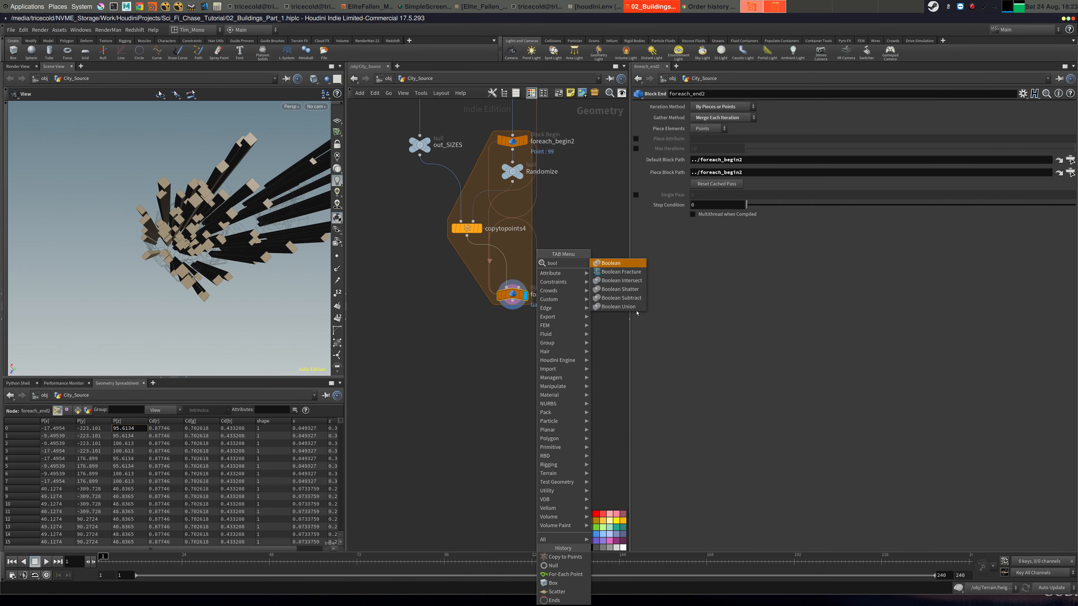
click(626, 263)
click(512, 356)
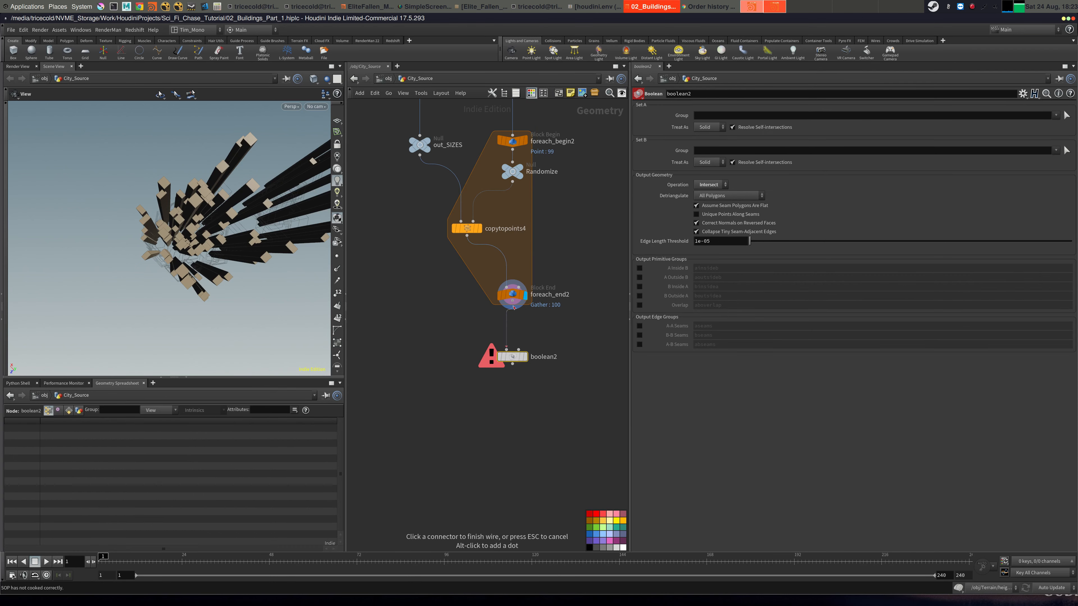
click(526, 359)
Look through the new Boolean's Operation options and move the node slightly closer to foreach_end2.
click(715, 184)
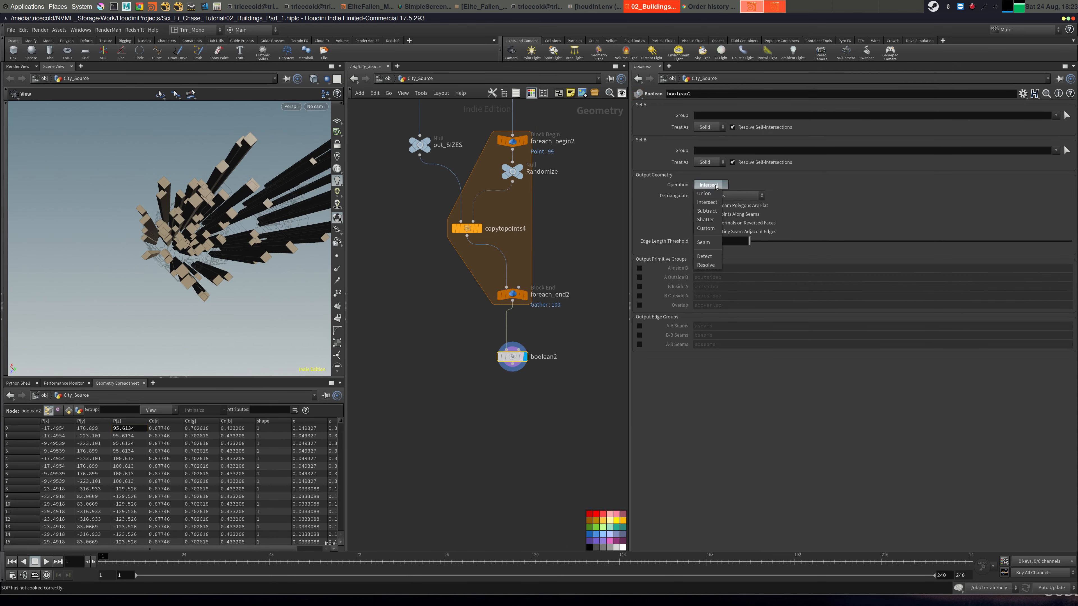
click(714, 186)
click(714, 187)
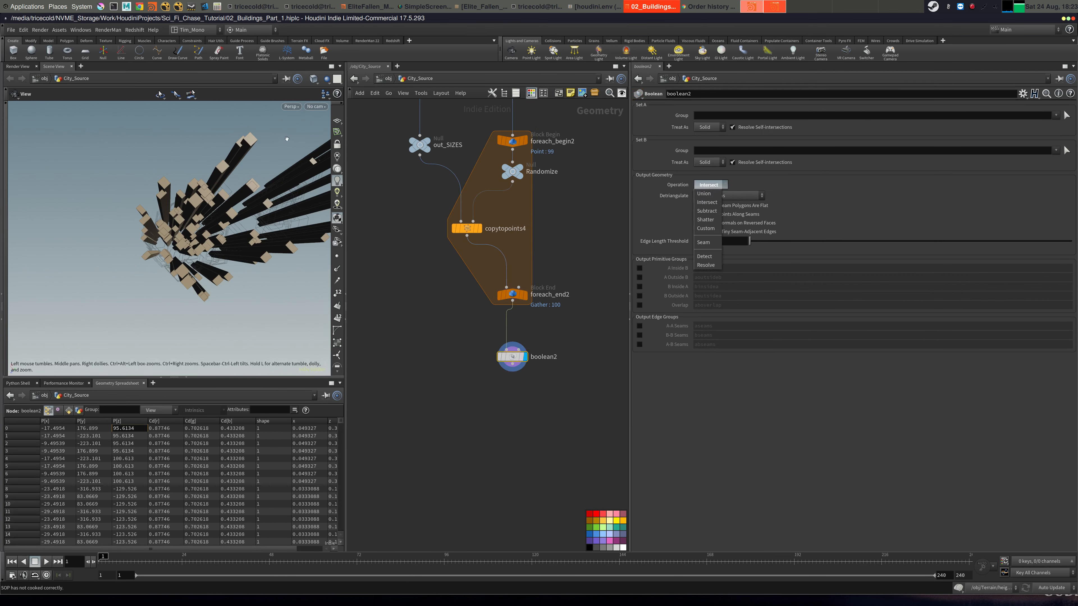
click(406, 337)
drag(513, 358, 512, 348)
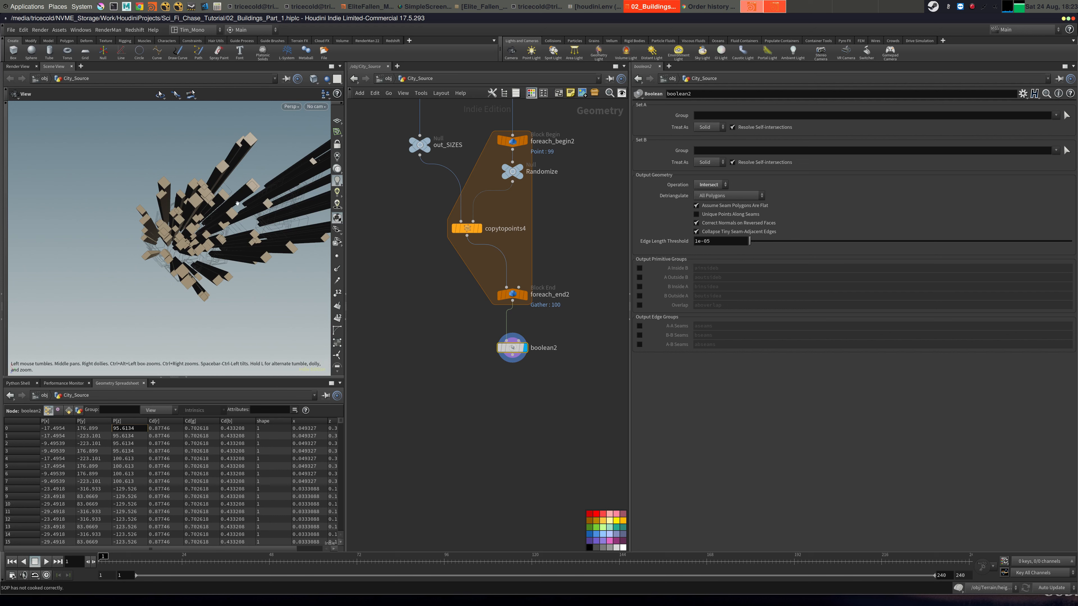
Examine the boolean2 towers up close and from the side for overlapping geometry.
drag(251, 229, 242, 242)
right_drag(242, 242, 311, 214)
middle_drag(312, 213, 271, 208)
right_drag(272, 207, 275, 255)
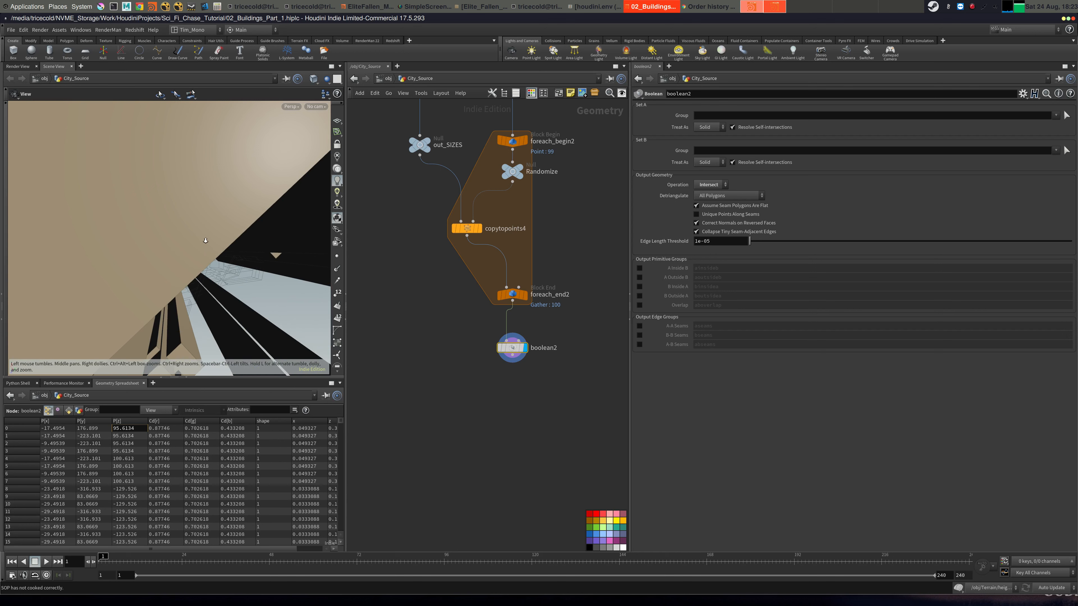
middle_drag(170, 251, 205, 279)
right_drag(206, 279, 181, 277)
drag(182, 277, 189, 216)
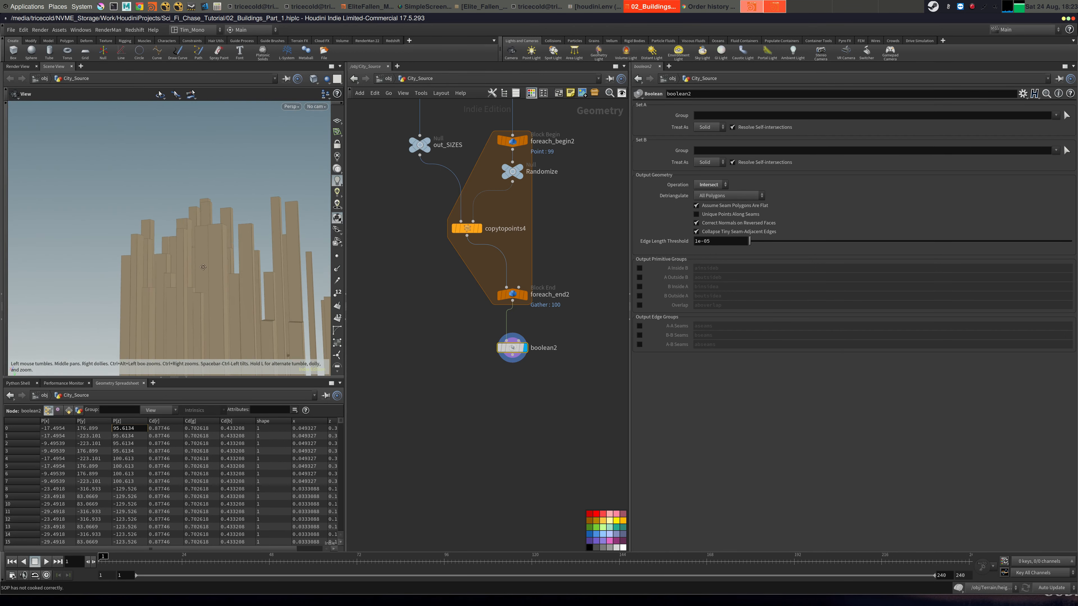
right_drag(189, 216, 214, 221)
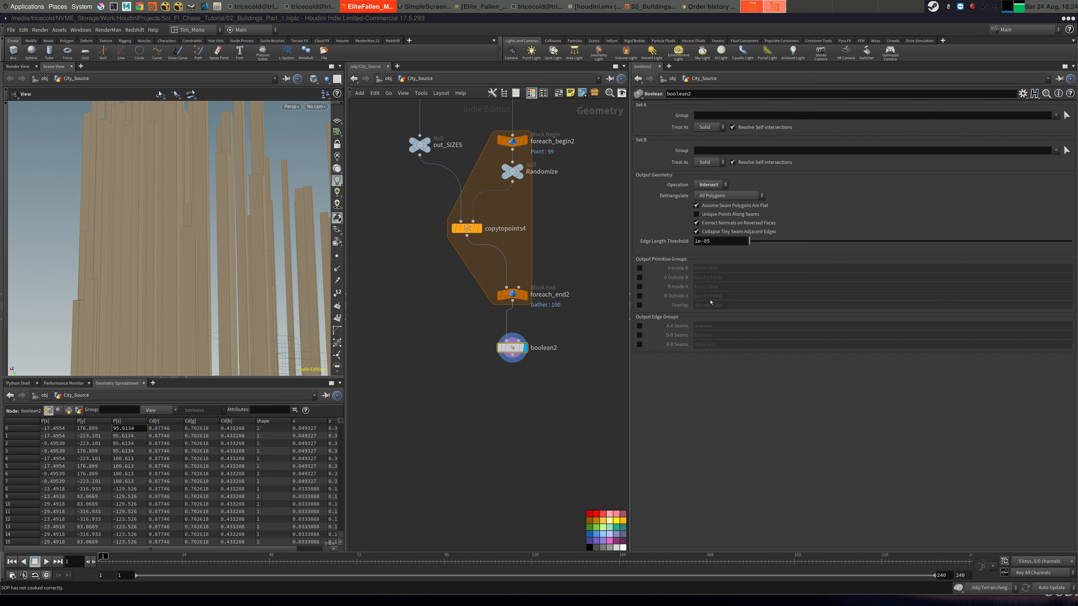
Add another Boolean node below boolean2.
middle_drag(406, 355, 471, 314)
key(Tab)
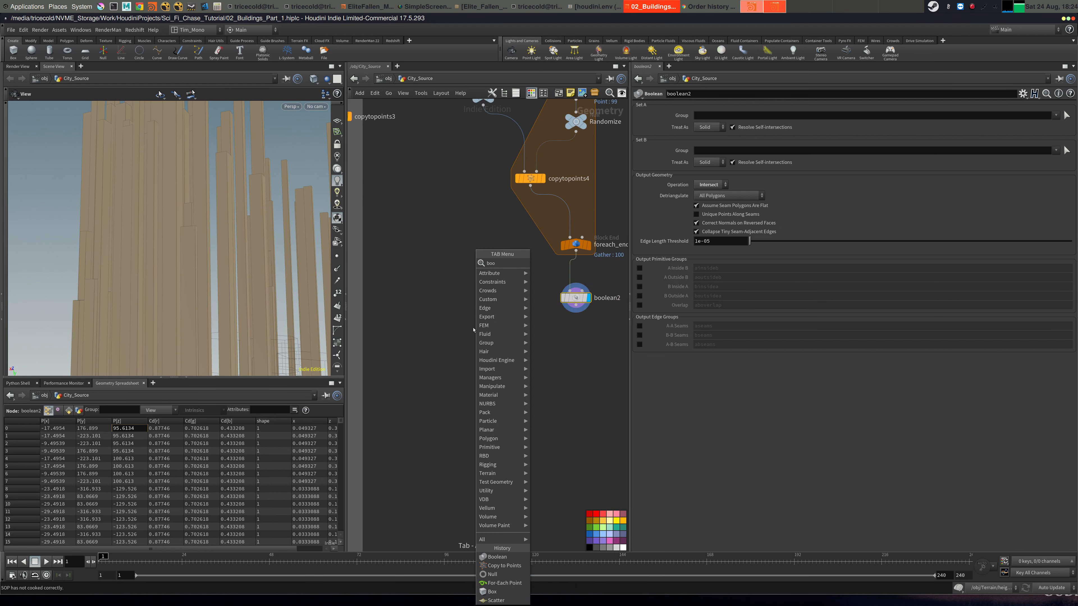
text(boole)
key(Return)
click(558, 362)
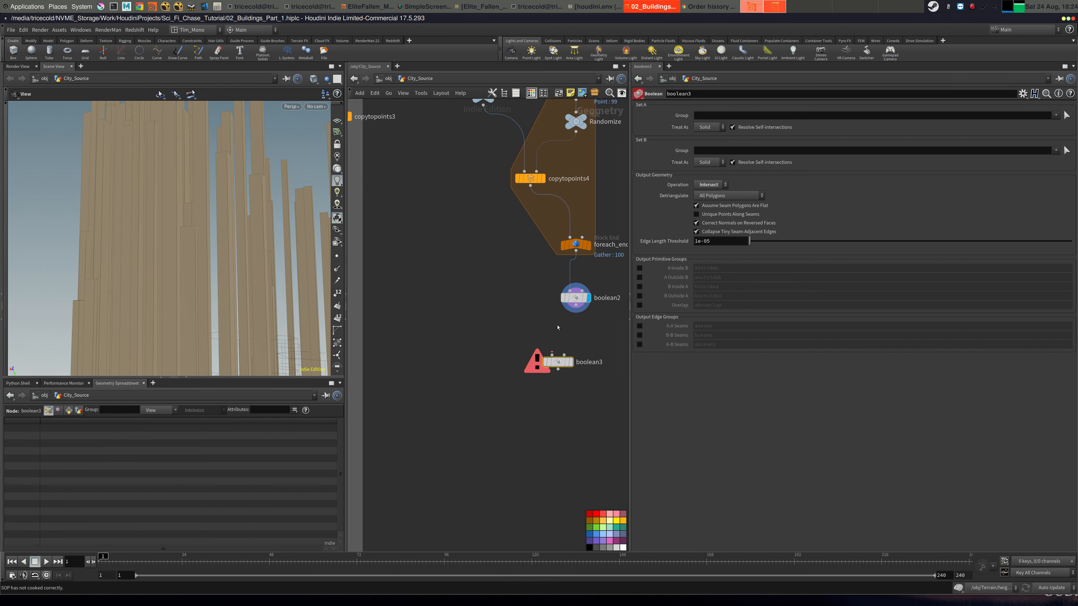
Wire Remove_Inside into boolean3's first input and boolean2 into its second input, and display boolean3.
scroll(485, 275, down, 8)
middle_drag(455, 270, 494, 284)
scroll(506, 274, up, 1)
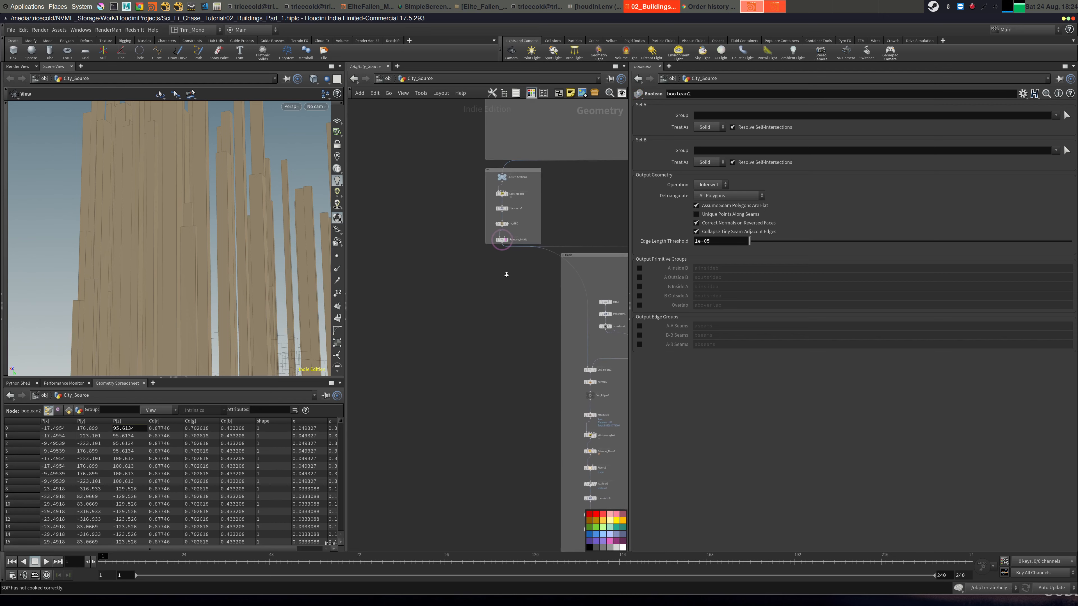
scroll(505, 274, down, 1)
scroll(210, 255, down, 8)
mouse_move(211, 255)
mouse_down()
mouse_move(182, 250)
mouse_move(196, 325)
mouse_move(210, 245)
mouse_up()
scroll(182, 250, up, 4)
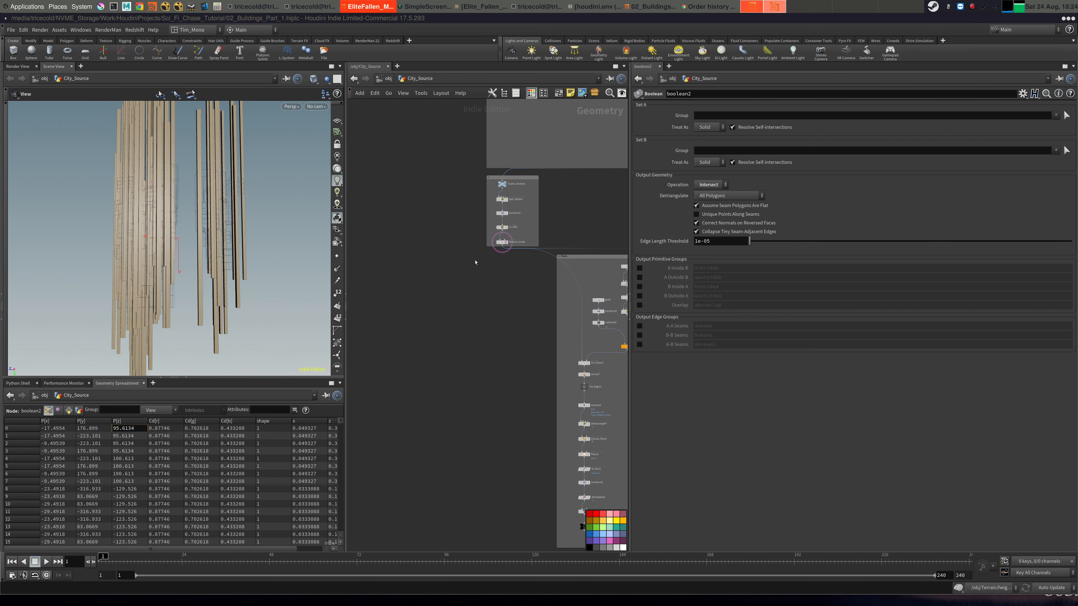
scroll(552, 220, up, 5)
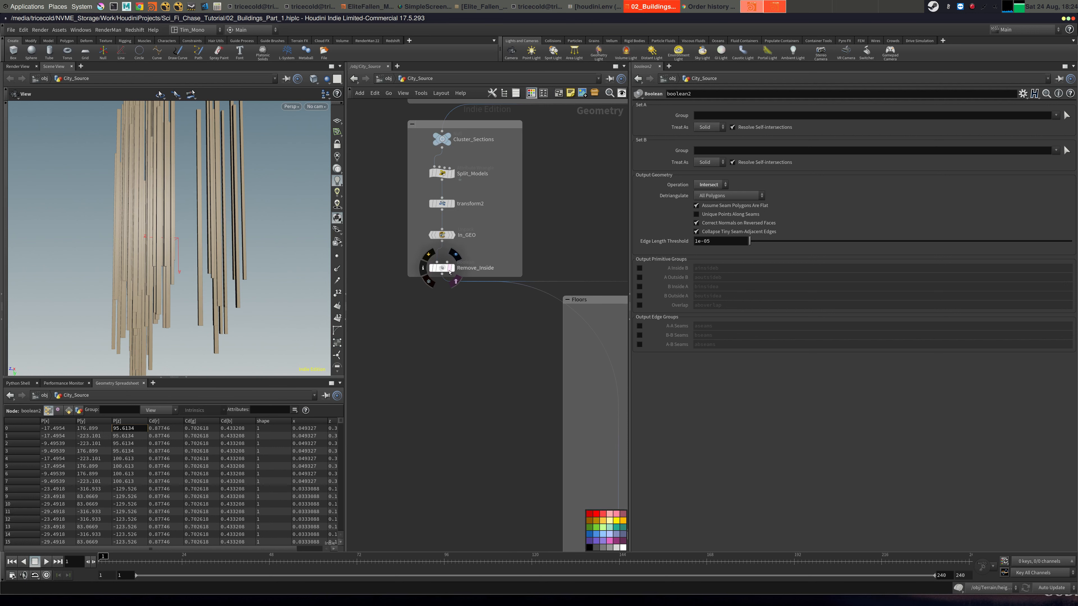
click(441, 274)
middle_drag(598, 336, 590, 241)
click(480, 357)
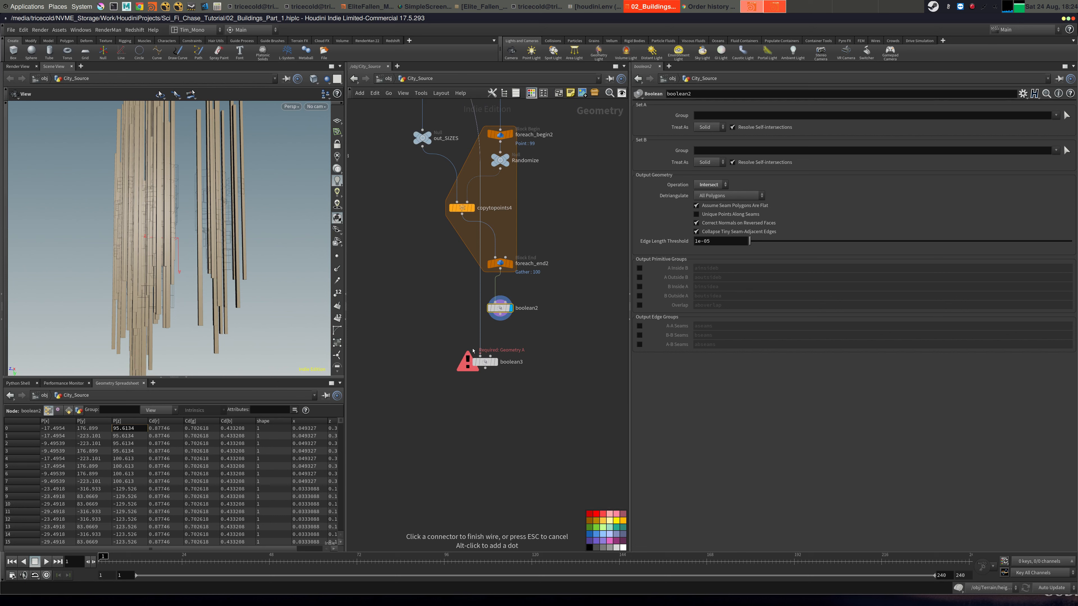
click(498, 363)
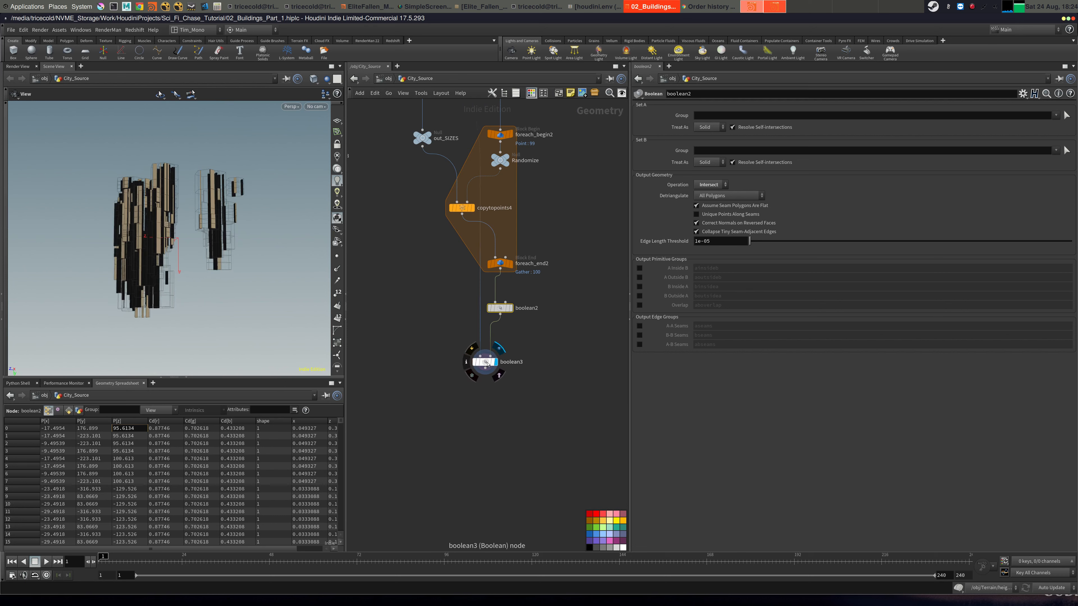
Examine the boolean3 intersection geometry from below and up close.
drag(199, 246, 203, 297)
right_drag(203, 297, 238, 293)
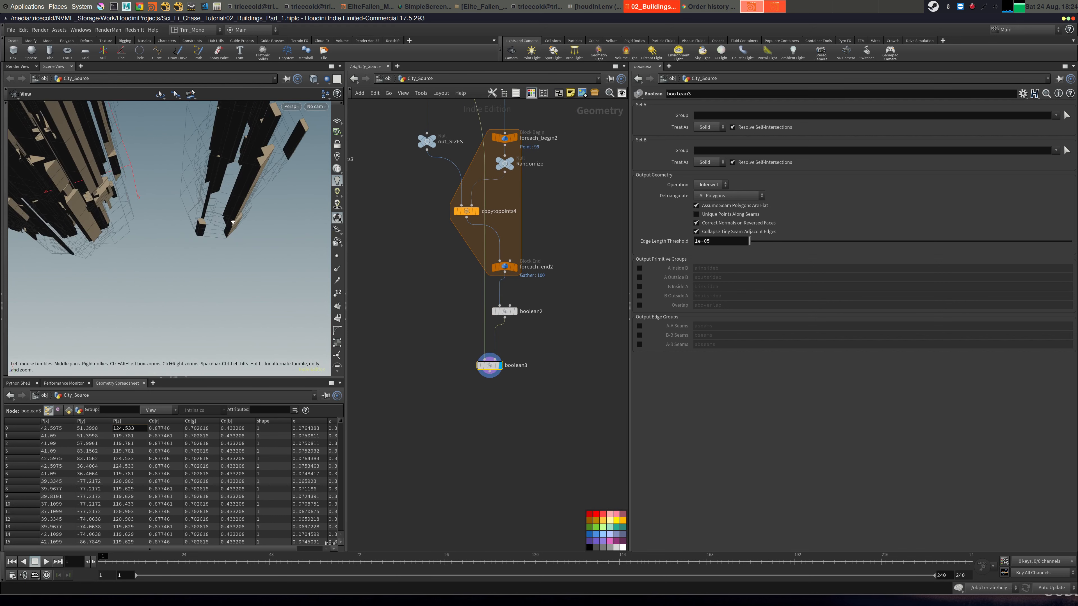
drag(238, 293, 225, 264)
right_drag(225, 264, 247, 280)
drag(247, 281, 276, 297)
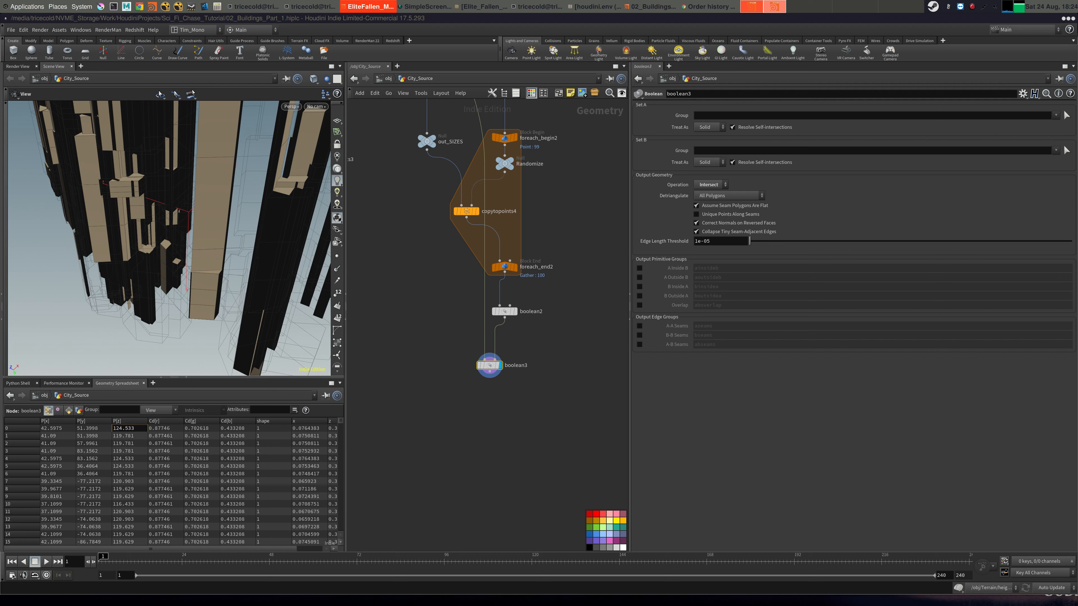
Add a PolyExtrude node fed by boolean3 and display its output.
middle_drag(363, 296, 390, 238)
key(Tab)
mouse_move(451, 299)
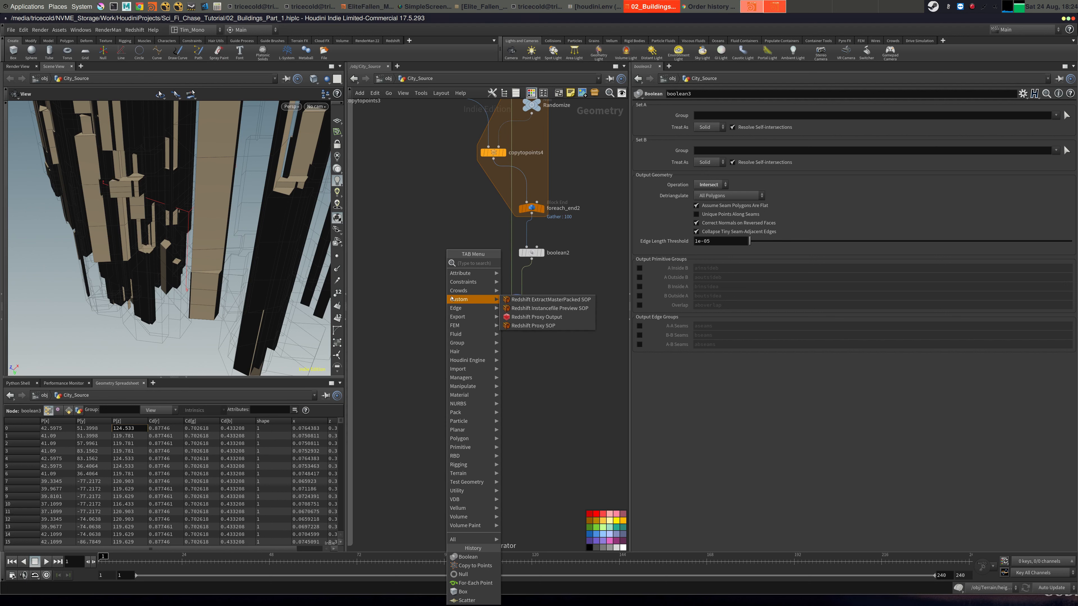
text(pol)
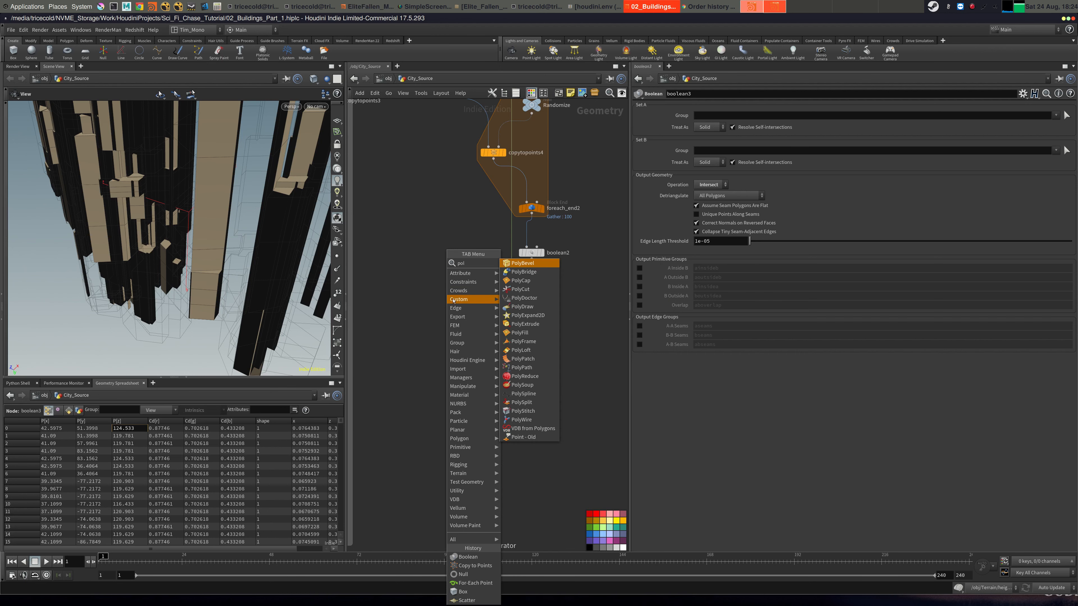
text(yex)
click(534, 267)
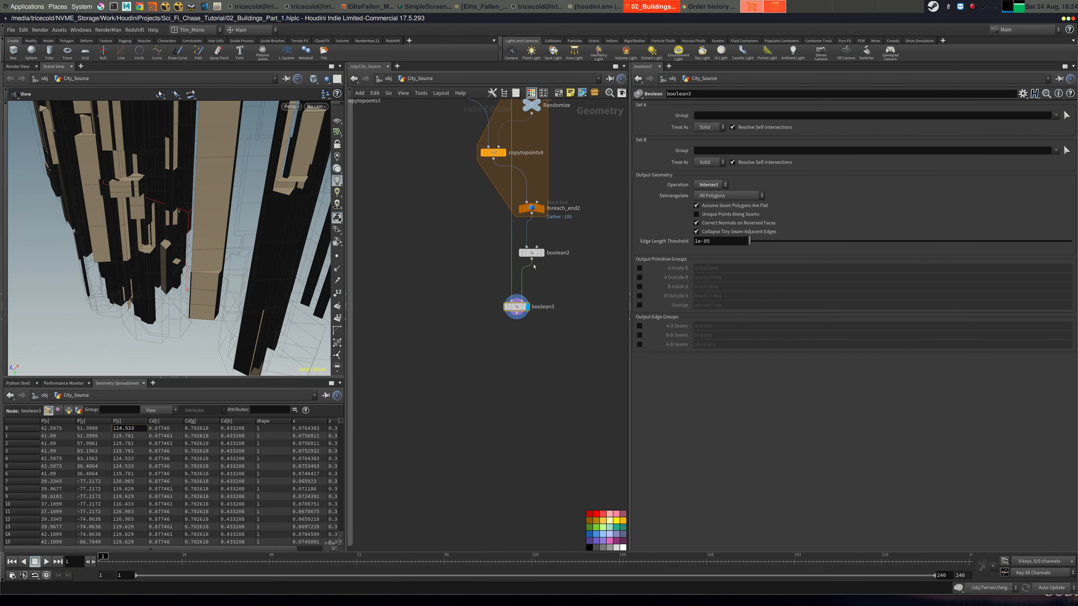
click(528, 346)
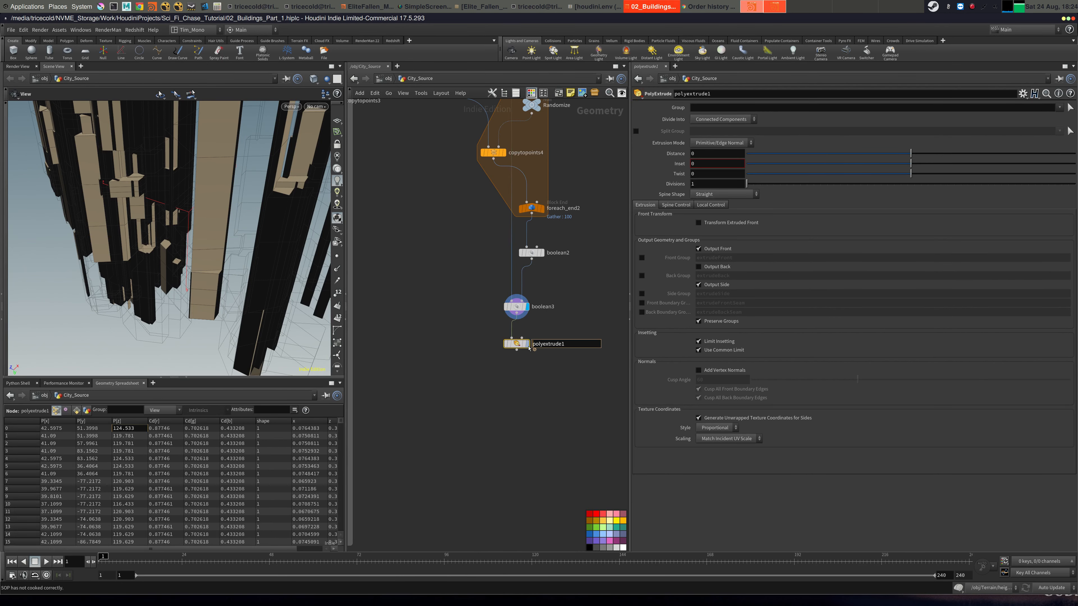
click(527, 345)
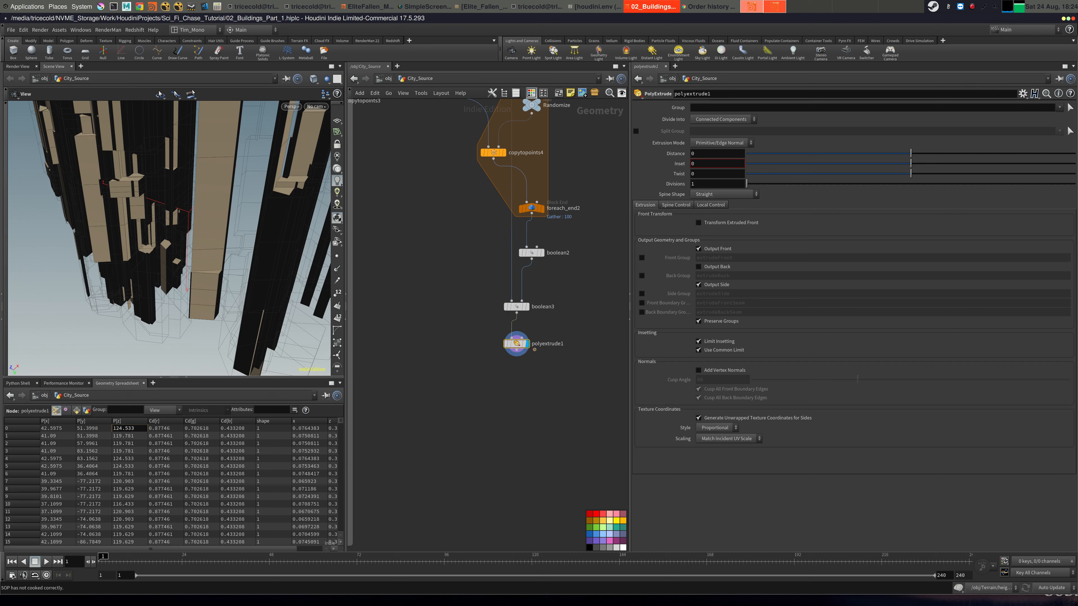
Set the PolyExtrude's Distance to 1 and inspect the thickened towers up close.
key(BackSpace)
text(1)
key(Return)
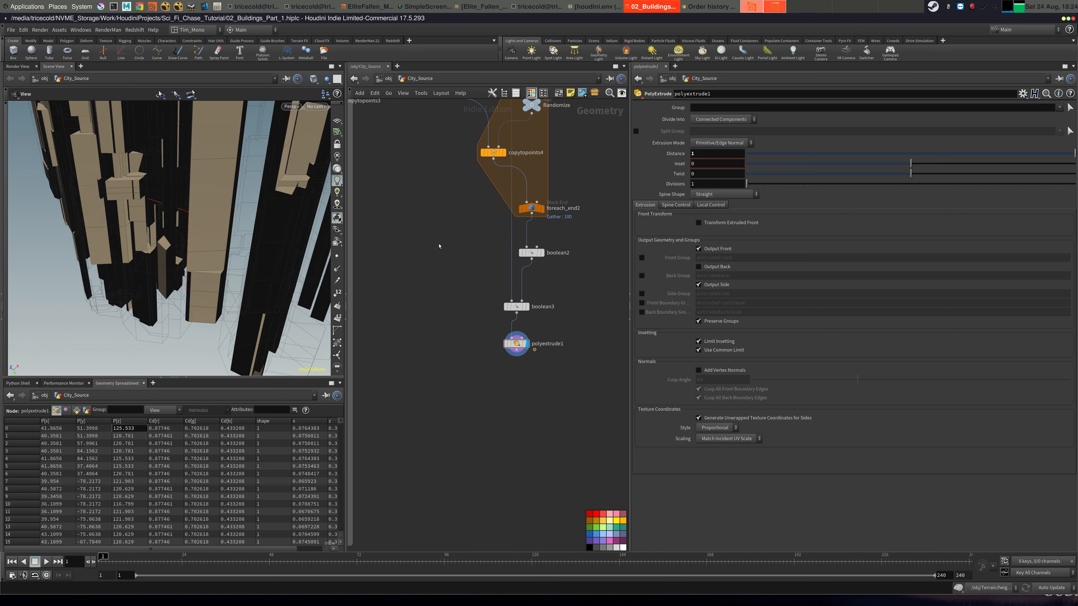
drag(220, 237, 169, 246)
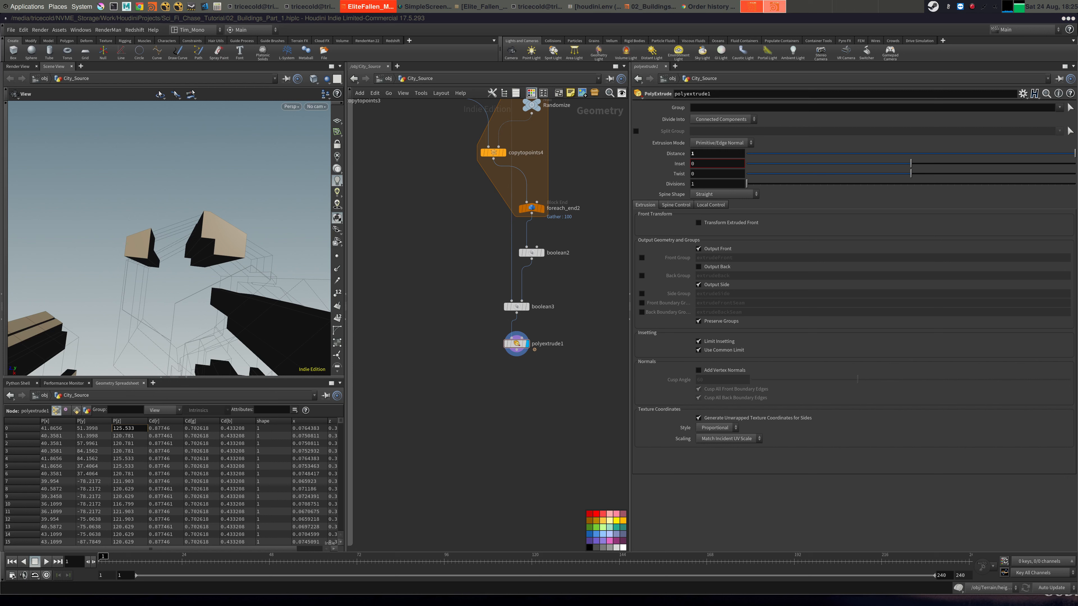
drag(183, 212, 181, 378)
Add a Boolean node fed by polyextrude1 as its first input and set its Operation to Subtract.
middle_drag(501, 376, 464, 345)
key(Tab)
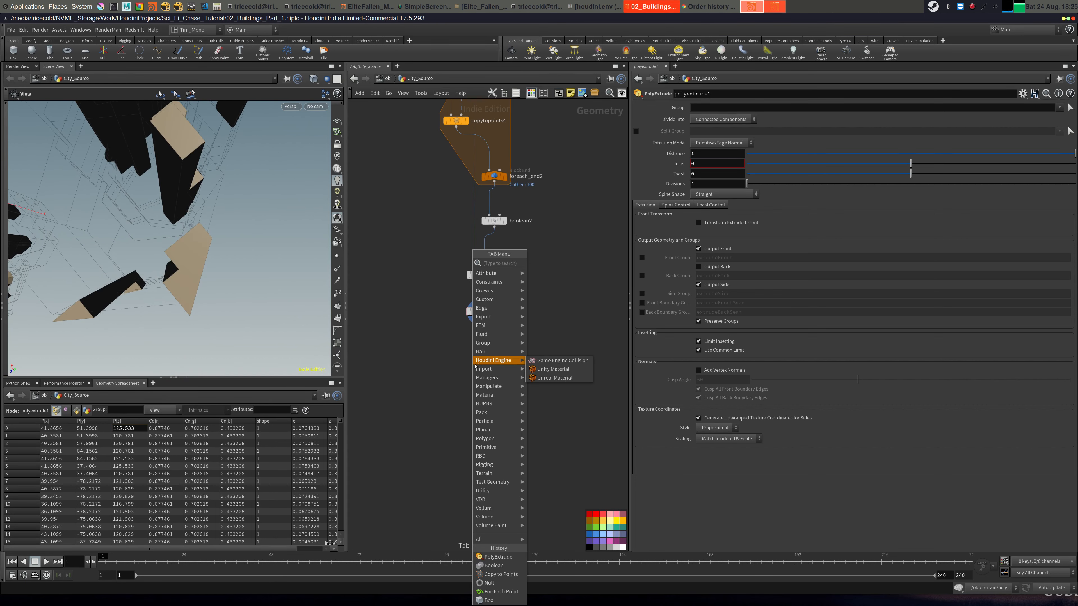
text(bool)
click(537, 263)
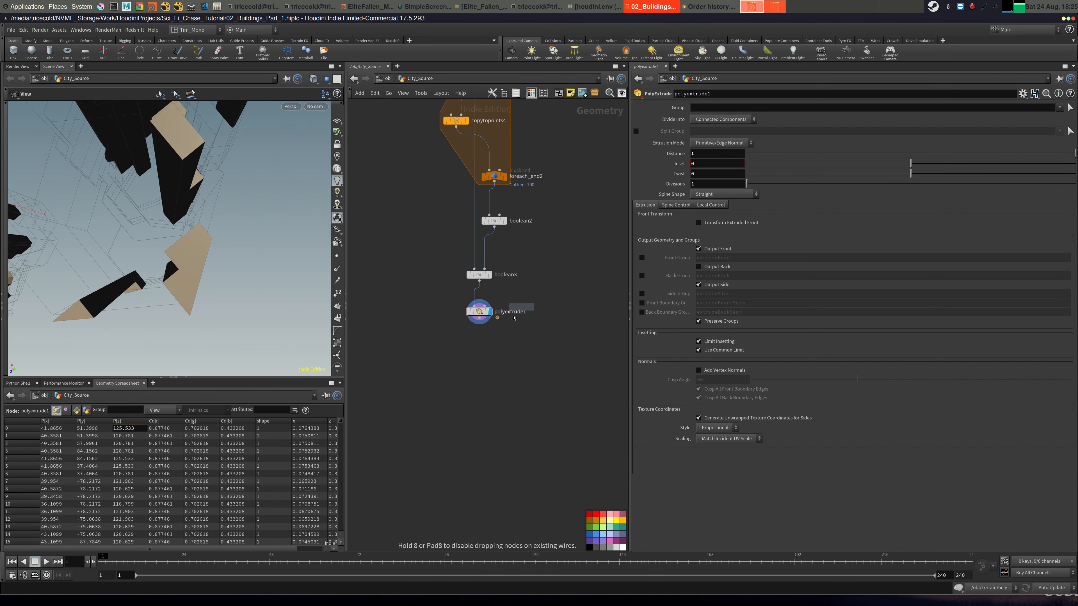
click(482, 349)
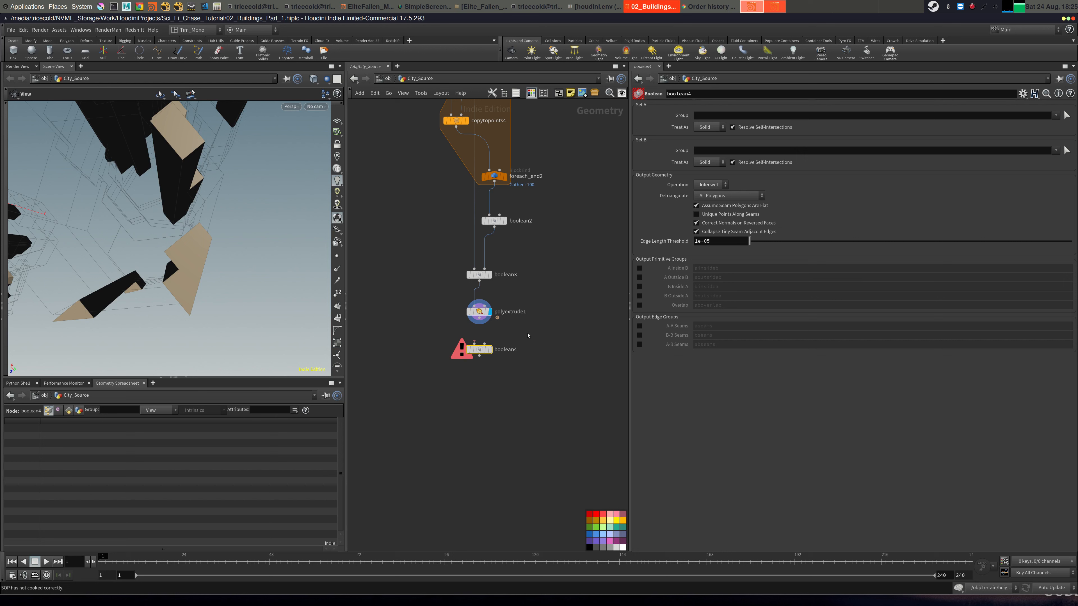
drag(478, 323, 474, 344)
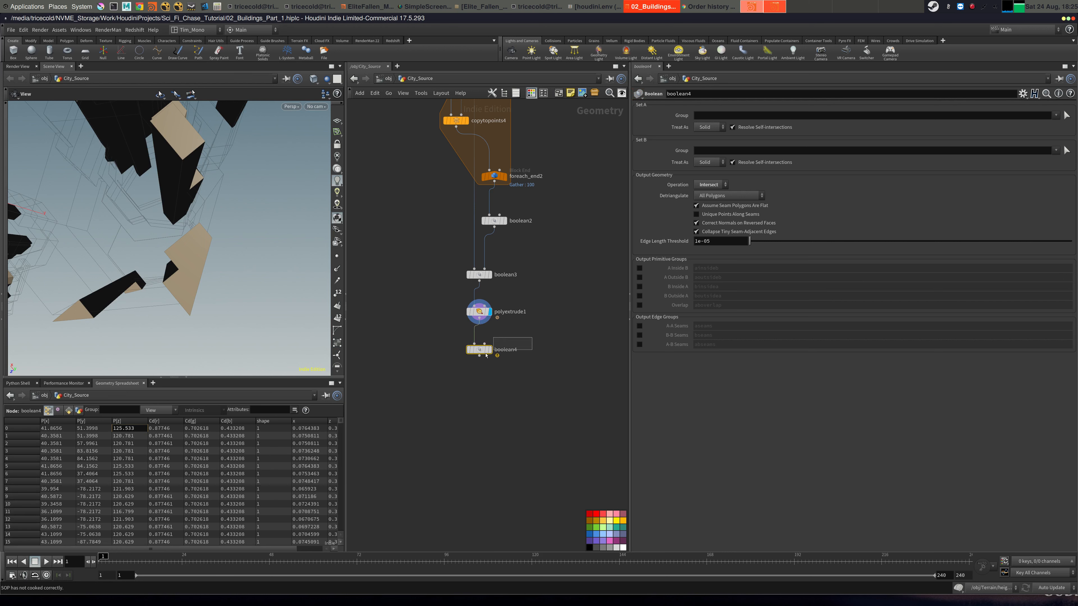
click(709, 184)
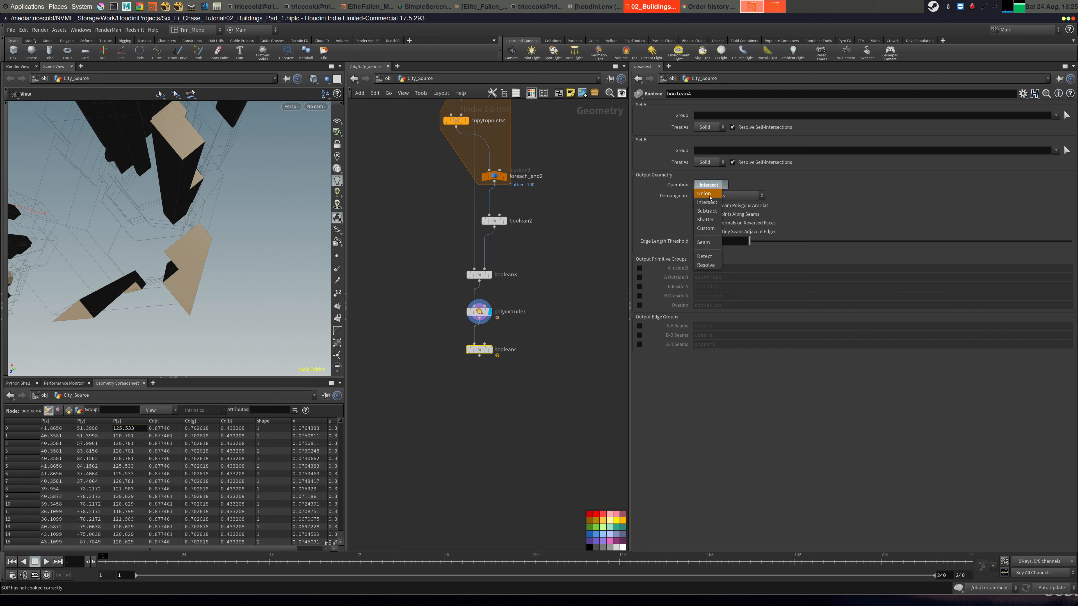
click(708, 211)
Wire Remove_Inside into boolean4's second input, then display boolean4 and inspect the result.
middle_drag(584, 259, 631, 262)
click(532, 347)
middle_drag(493, 215, 662, 509)
middle_drag(474, 166, 582, 185)
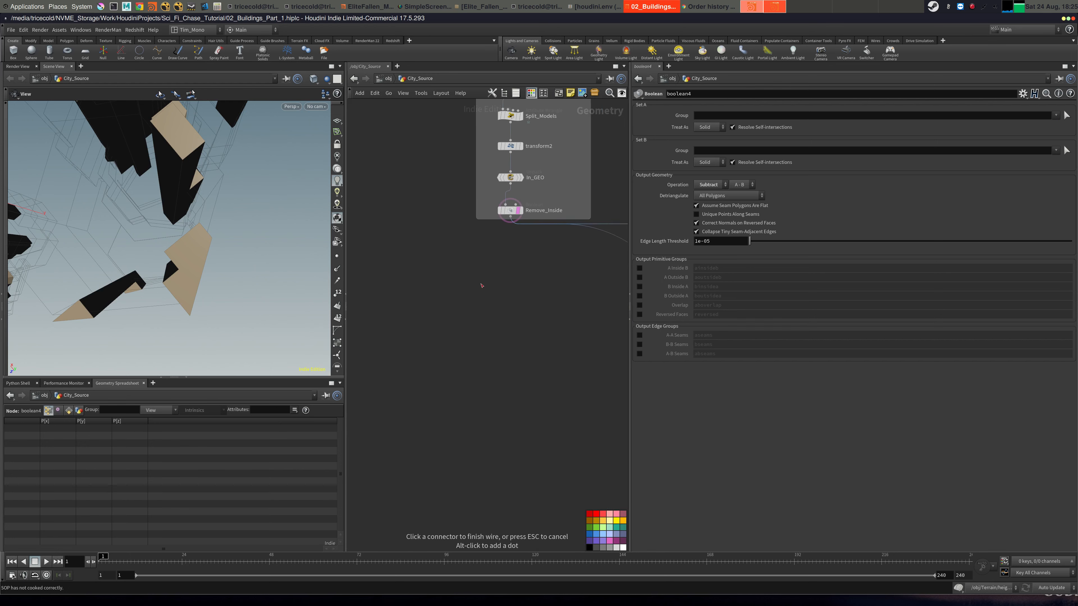
click(484, 271)
drag(457, 339, 491, 343)
click(496, 341)
mouse_move(253, 290)
mouse_down()
mouse_move(167, 232)
mouse_move(240, 244)
mouse_move(256, 212)
mouse_move(277, 232)
mouse_move(259, 228)
mouse_move(316, 210)
mouse_move(270, 250)
mouse_up()
key(shift+w)
key(shift+w)
Move the Cut_Edges1 null in the Floors network slightly lower and display its floor geometry.
scroll(272, 250, down, 4)
middle_drag(404, 244, 450, 221)
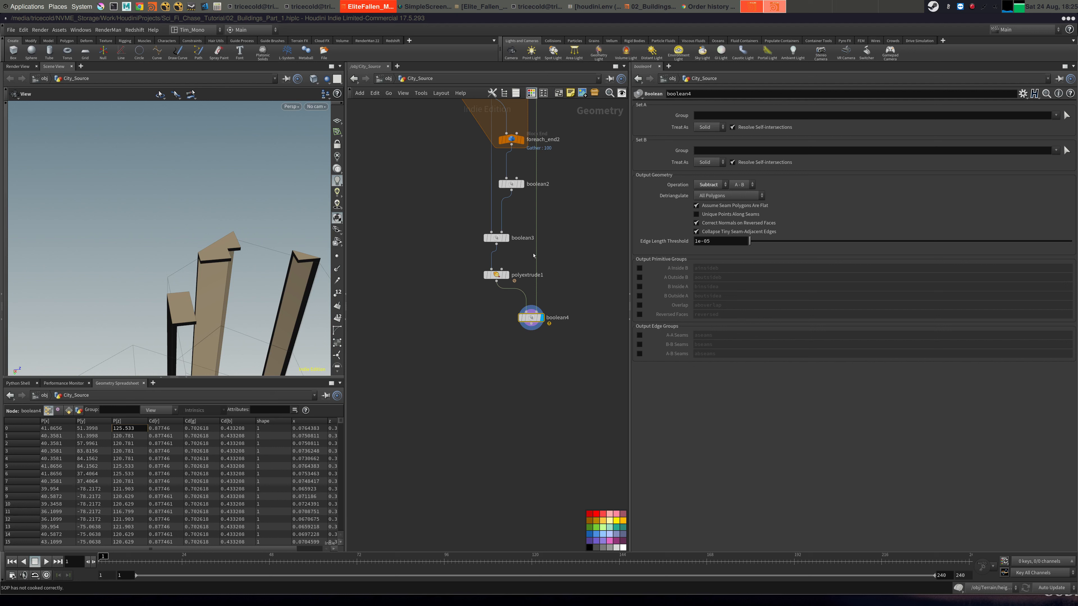
middle_drag(441, 219, 493, 308)
scroll(493, 308, down, 3)
middle_drag(424, 254, 565, 272)
scroll(566, 272, up, 2)
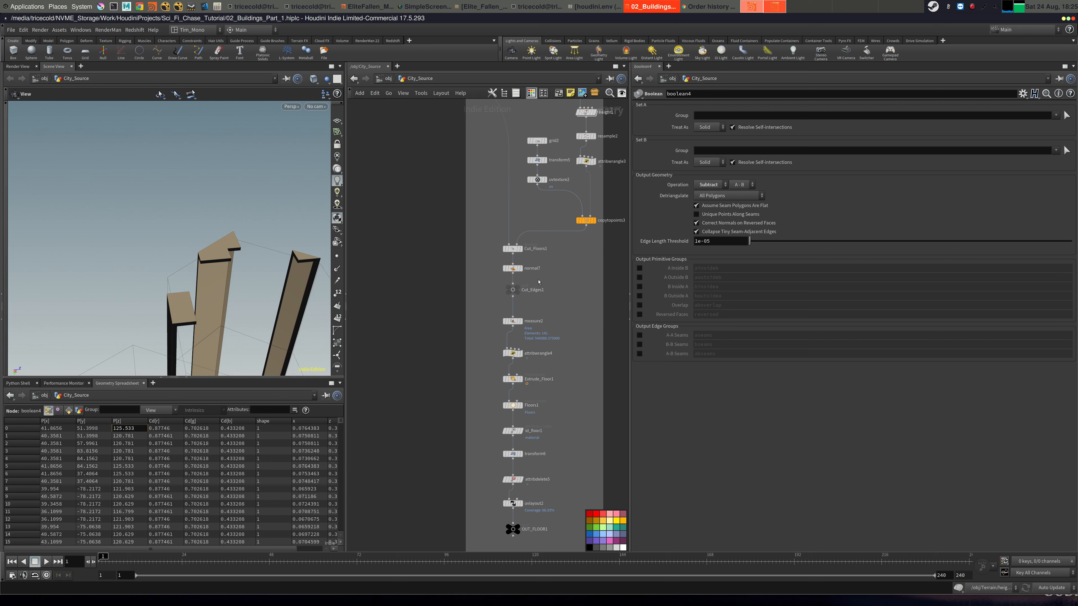
drag(515, 293, 515, 298)
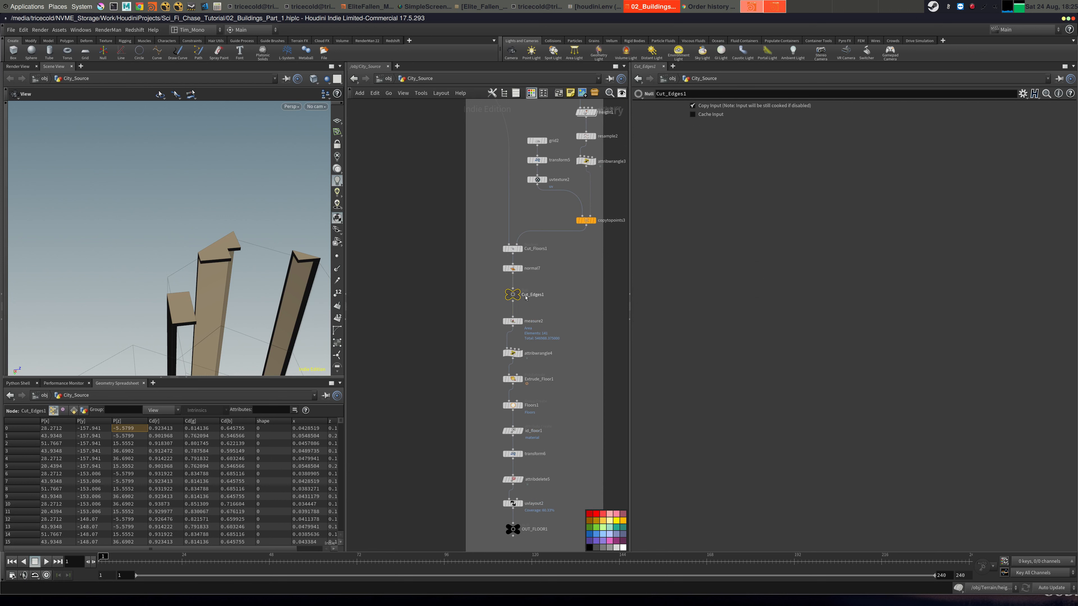
click(526, 295)
drag(166, 208, 214, 245)
Add a Boolean node and insert it on the wire directly below Cut_Edges1.
scroll(147, 257, down, 3)
middle_drag(556, 277, 530, 288)
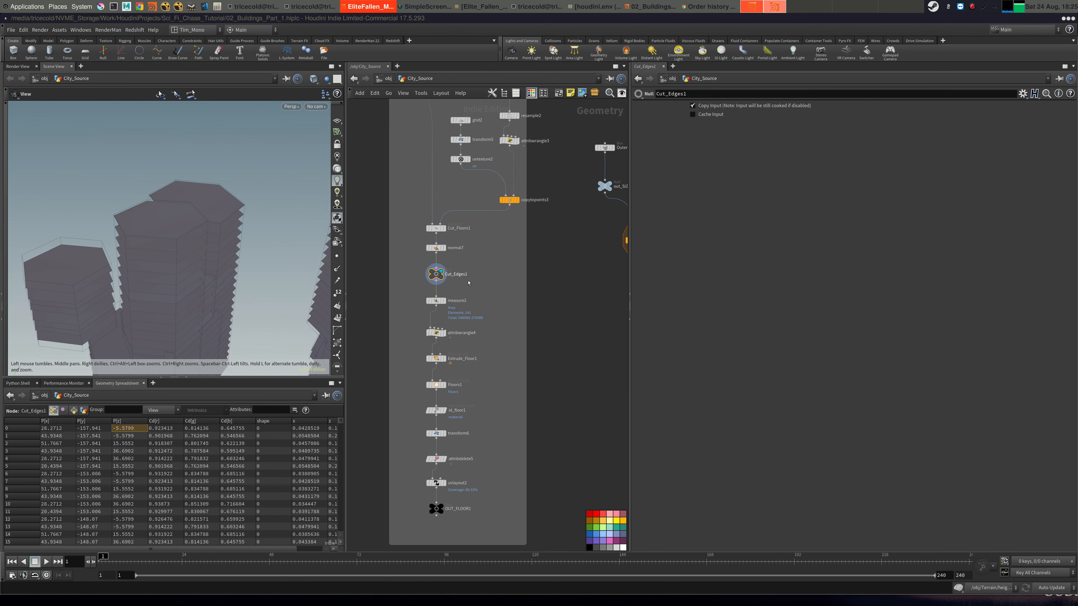
middle_drag(468, 282, 462, 294)
key(Tab)
text(bool)
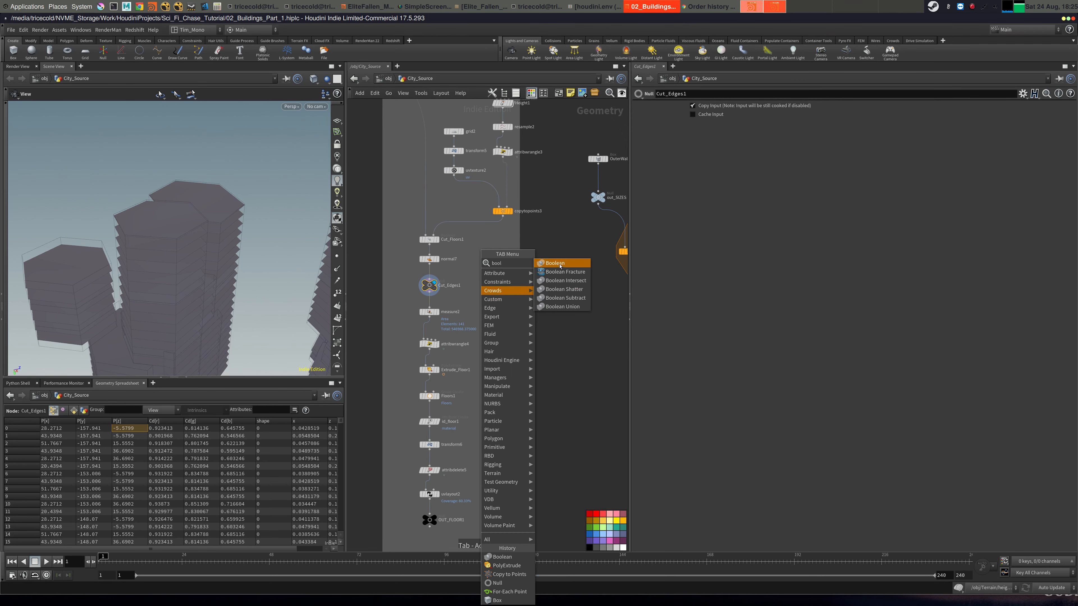
click(560, 266)
click(481, 289)
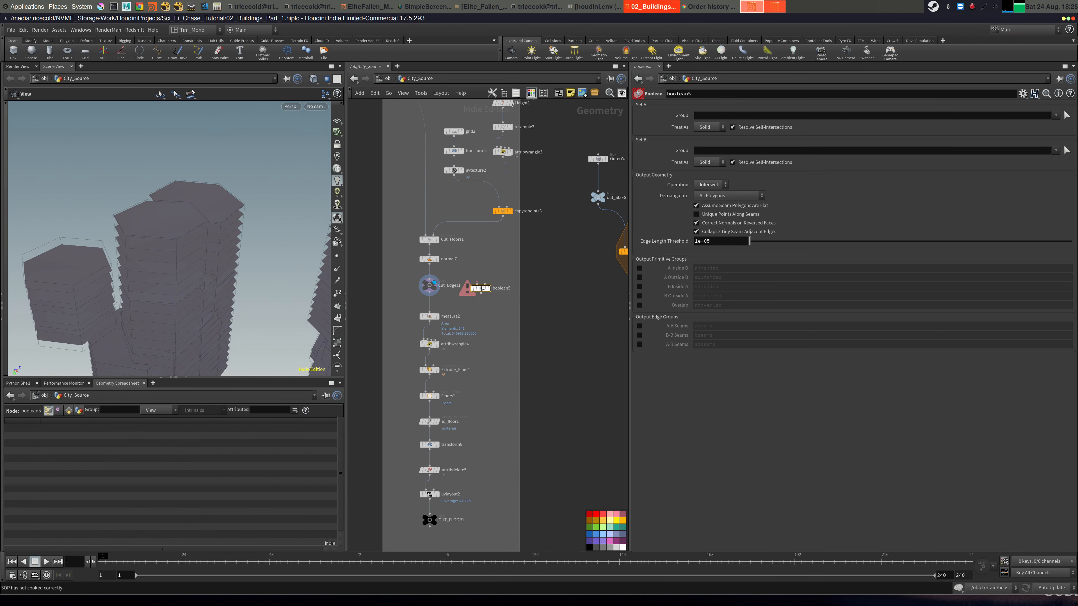
drag(481, 288, 429, 306)
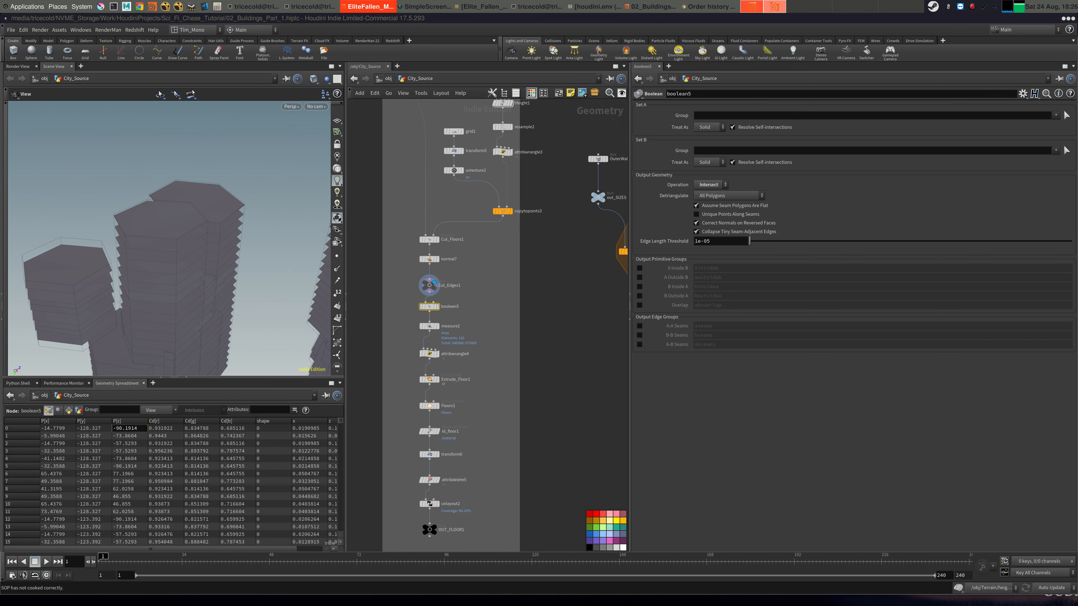
Set boolean5's Operation to Subtract with boolean4 wired into its second input, and display boolean5.
click(711, 184)
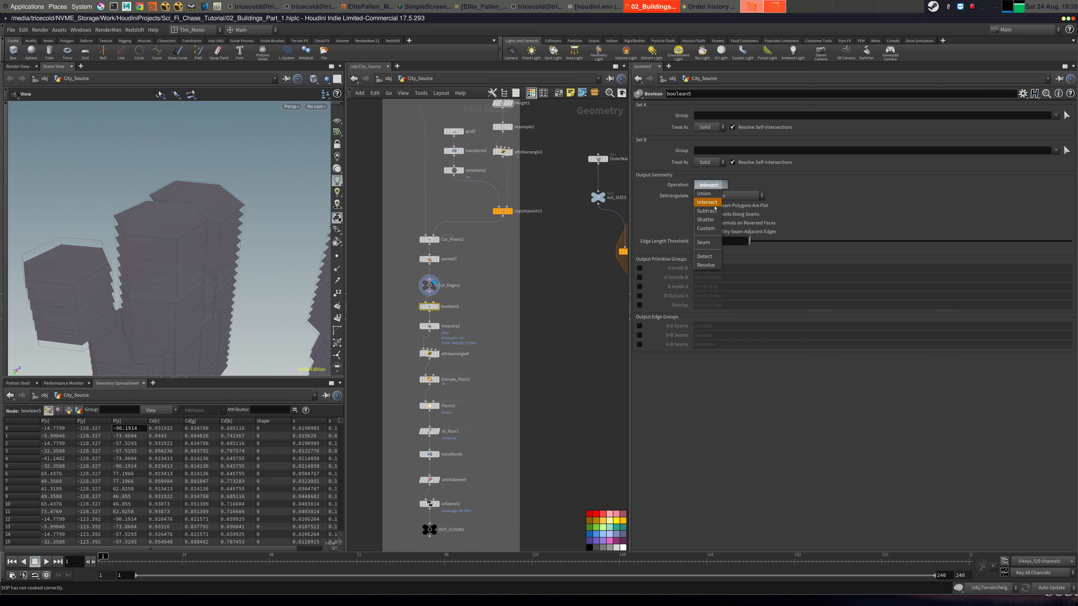
click(707, 219)
click(430, 292)
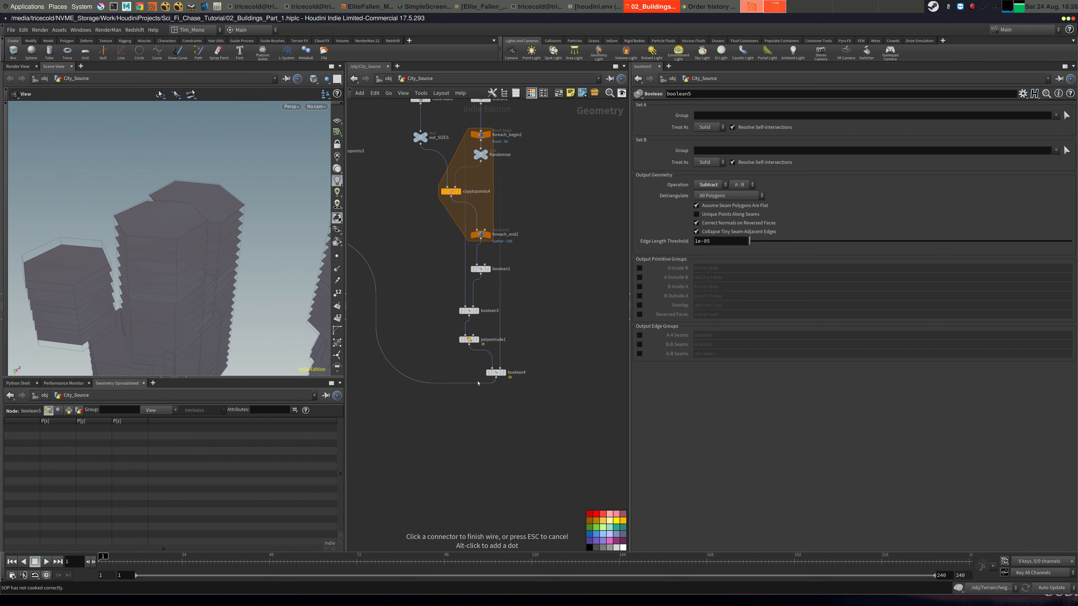
click(496, 377)
middle_drag(381, 280, 670, 309)
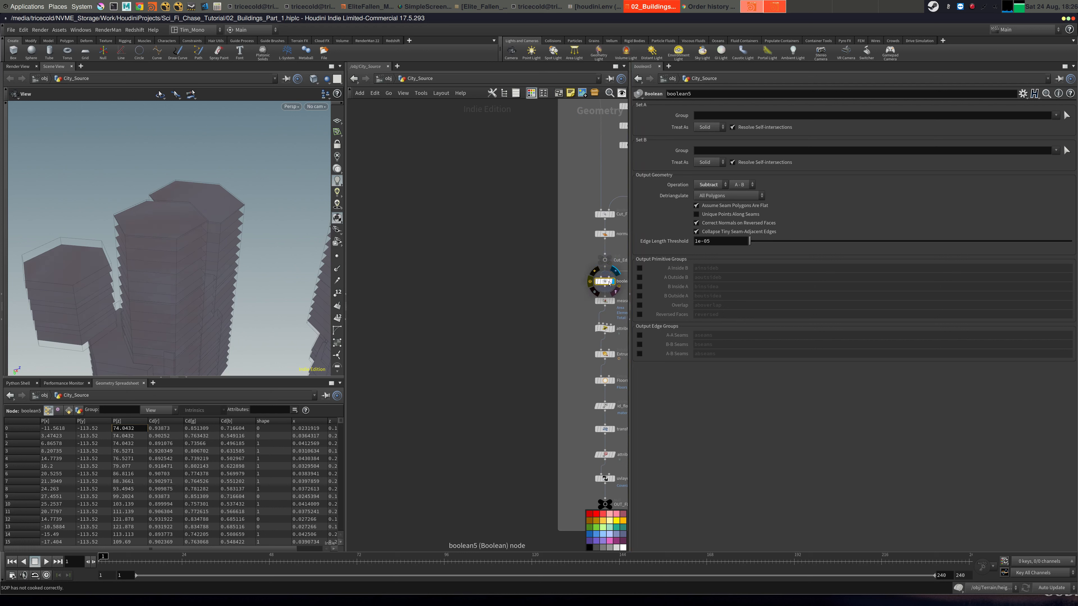
Examine the boolean5 floor slabs from several angles and up close.
mouse_move(257, 286)
mouse_down()
mouse_move(252, 299)
mouse_move(248, 269)
mouse_up()
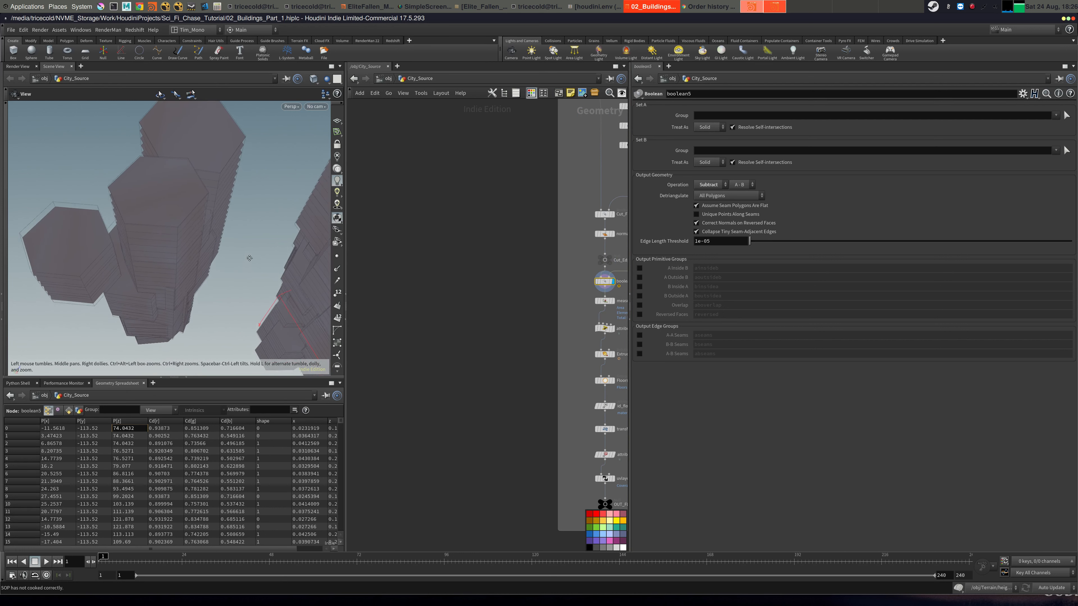
right_drag(248, 270, 373, 222)
middle_drag(202, 208, 233, 244)
right_drag(233, 244, 170, 242)
drag(170, 242, 178, 236)
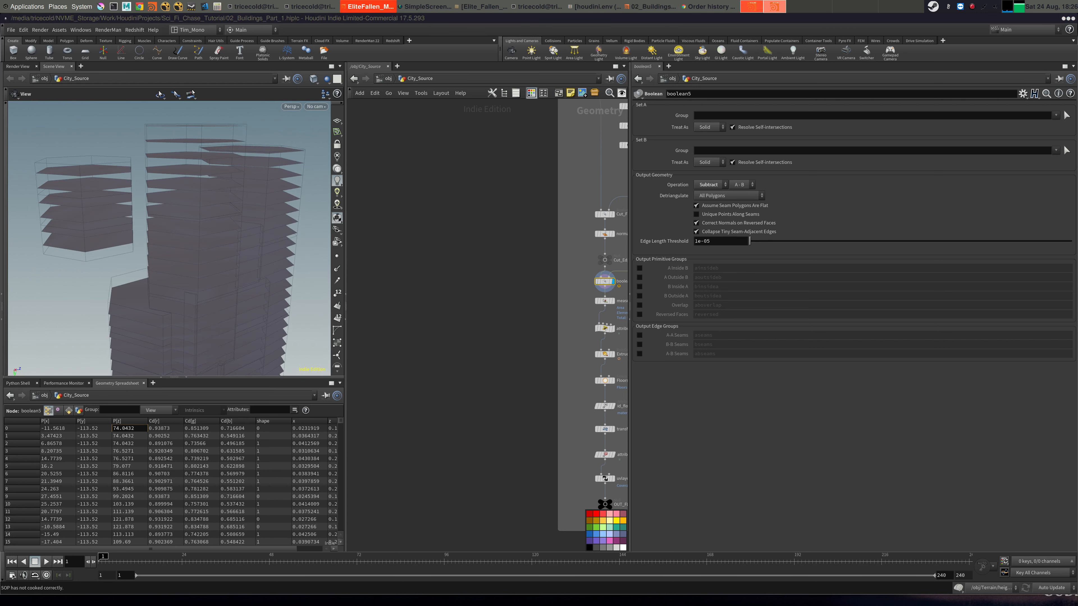
middle_drag(539, 280, 351, 283)
middle_drag(620, 345, 455, 278)
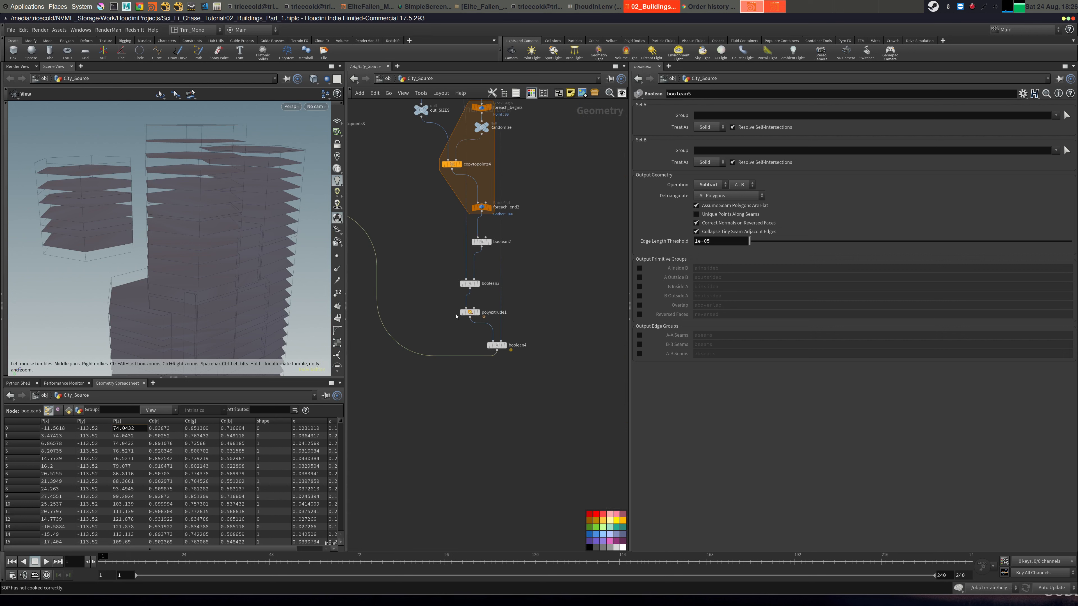
right_click(972, 7)
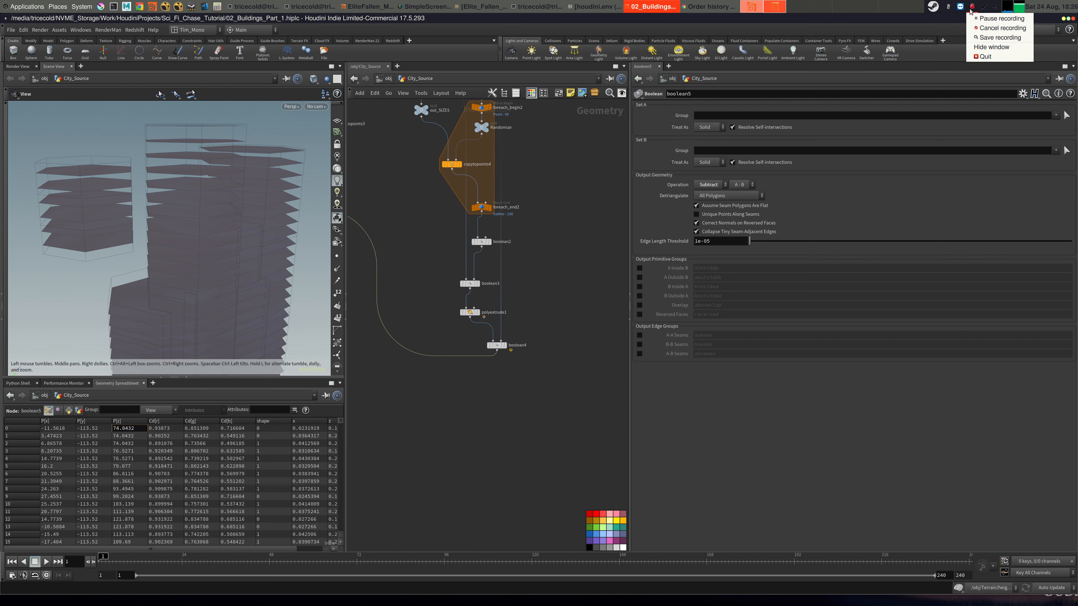
click(986, 19)
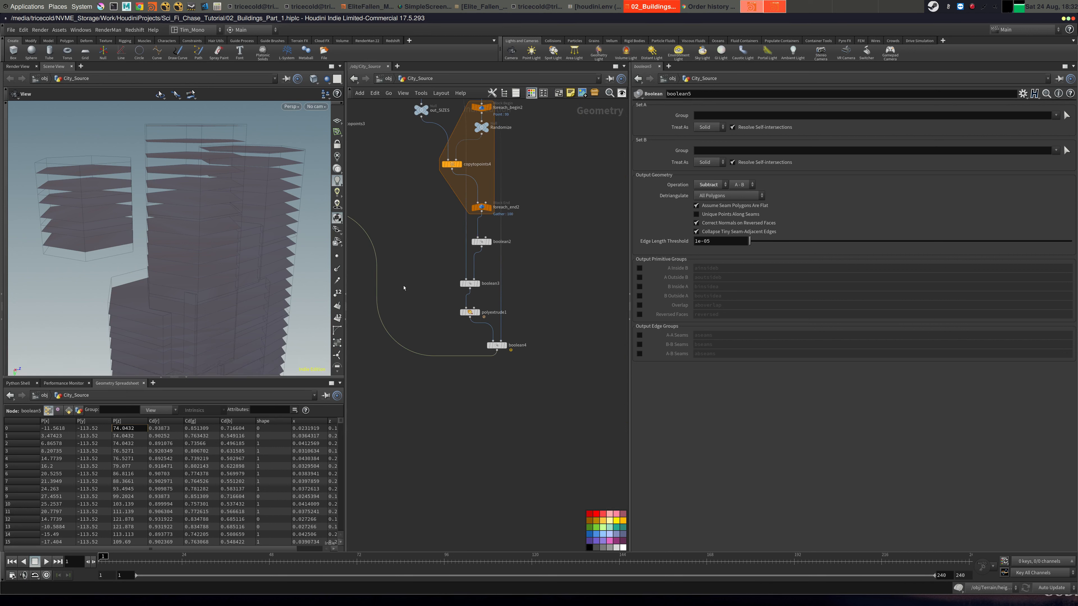
Wire polyextrude1's output into boolean5's second input in place of boolean4.
middle_drag(404, 288, 473, 315)
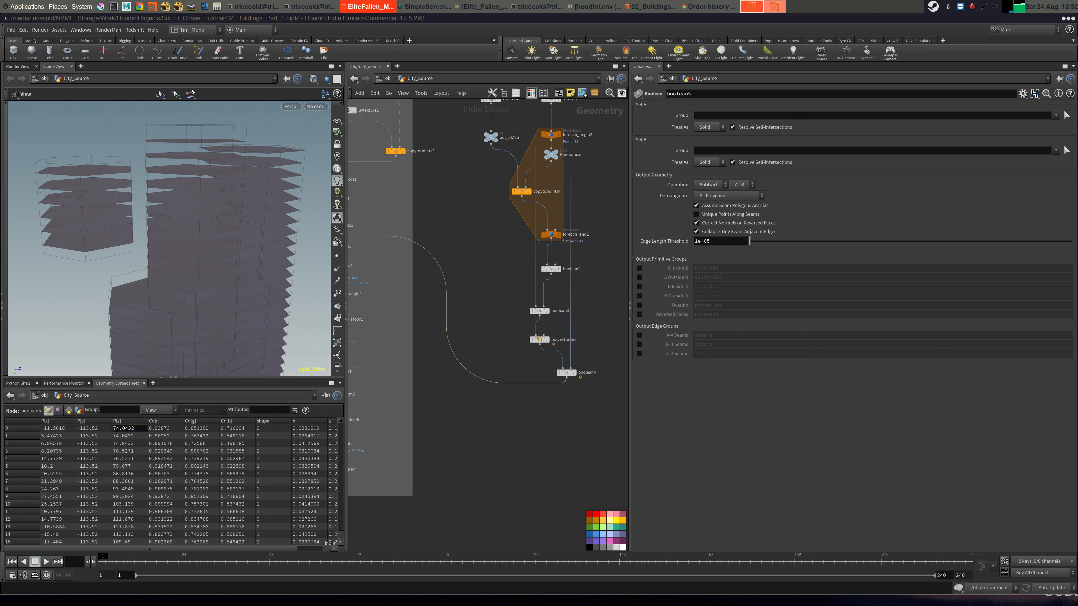
middle_drag(483, 341, 526, 331)
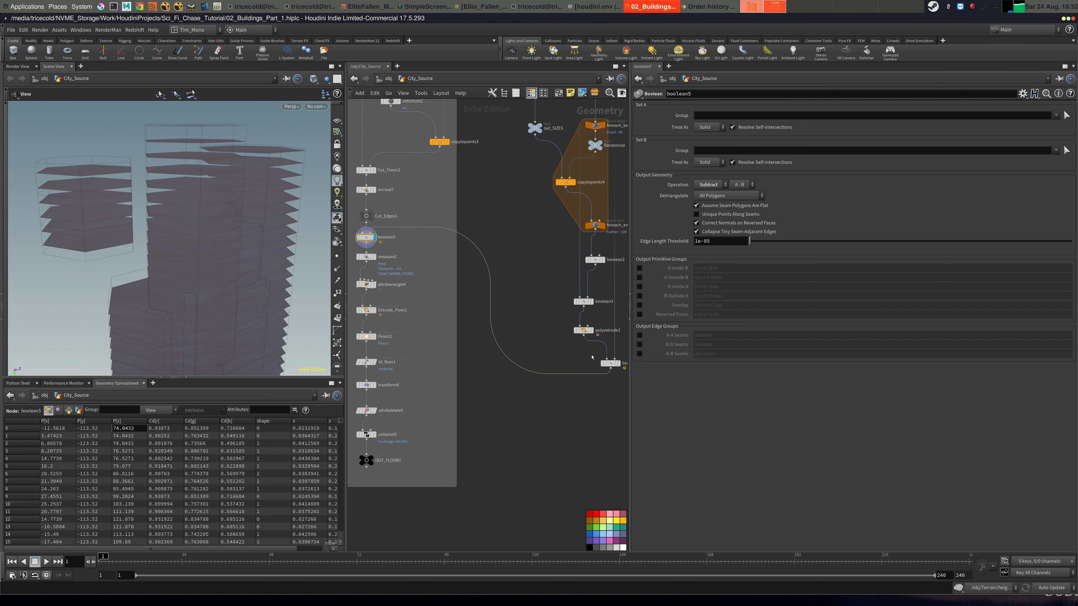
click(584, 335)
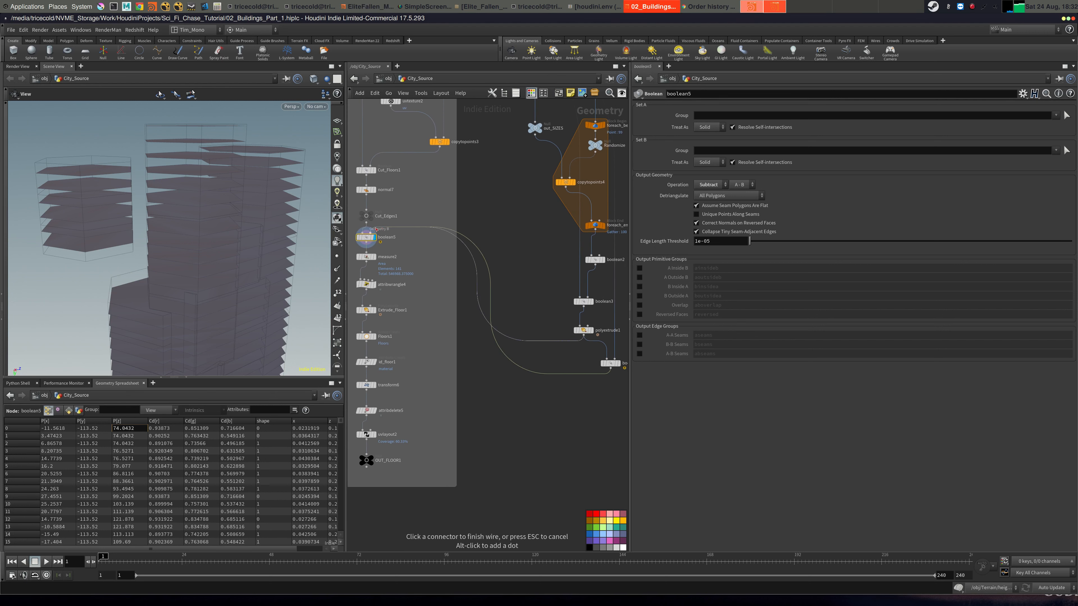
click(371, 232)
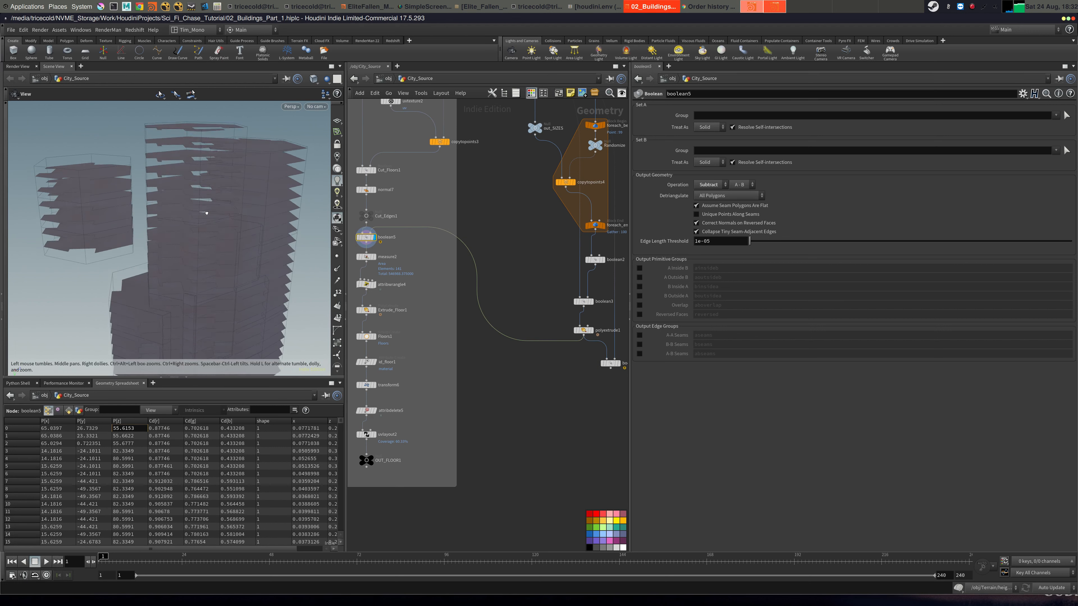
Examine the floors cut by polyextrude1 in boolean5 from above, from the side and as a whole tower.
drag(207, 247, 162, 305)
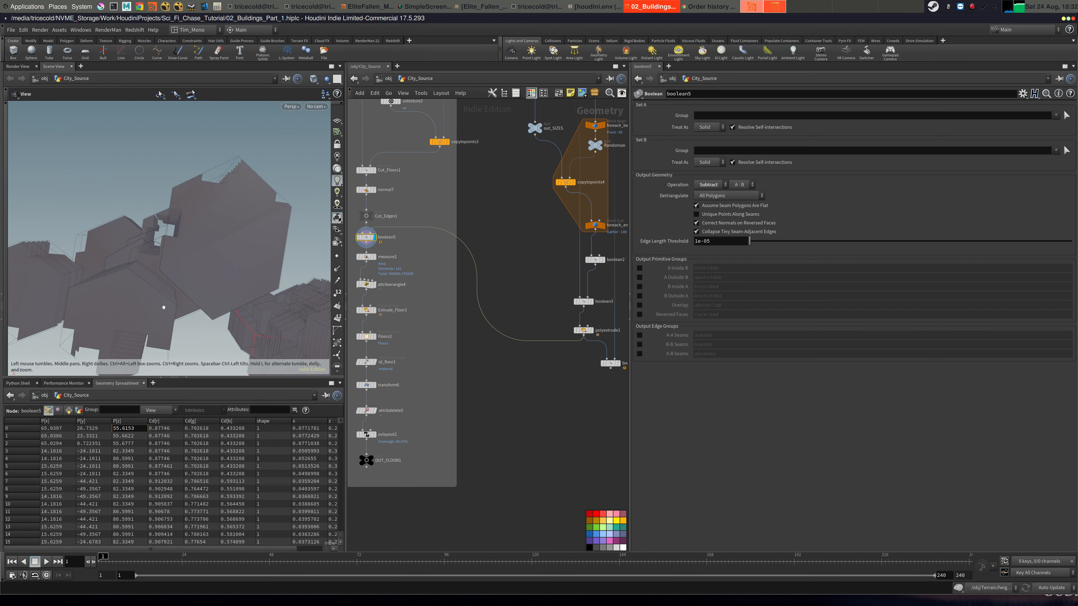
middle_drag(162, 305, 175, 260)
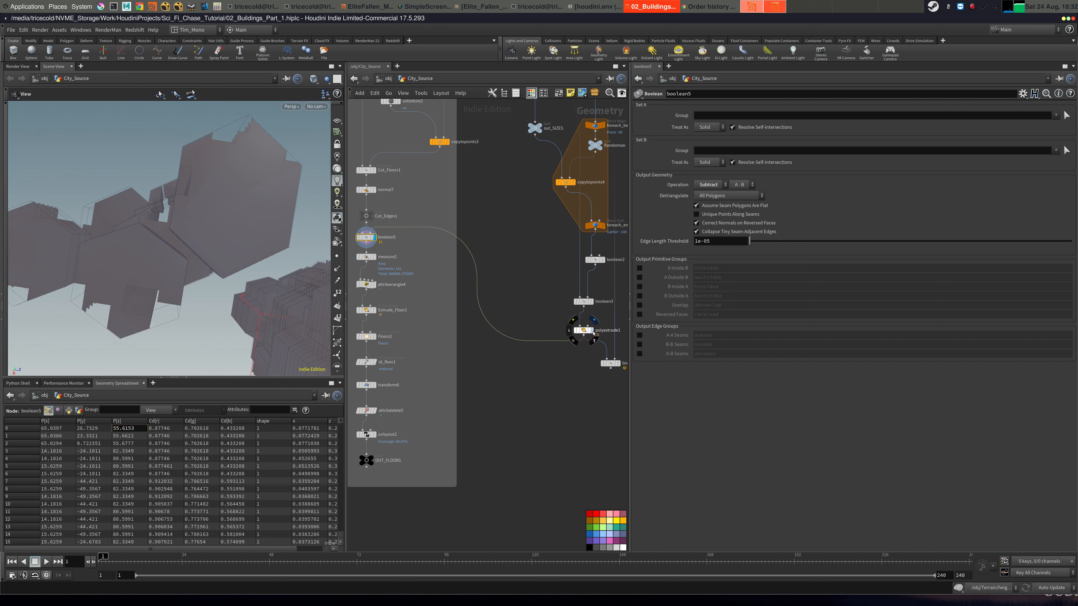
click(591, 330)
click(375, 239)
drag(212, 246, 182, 304)
middle_drag(183, 303, 172, 234)
drag(172, 233, 252, 238)
middle_drag(253, 238, 214, 270)
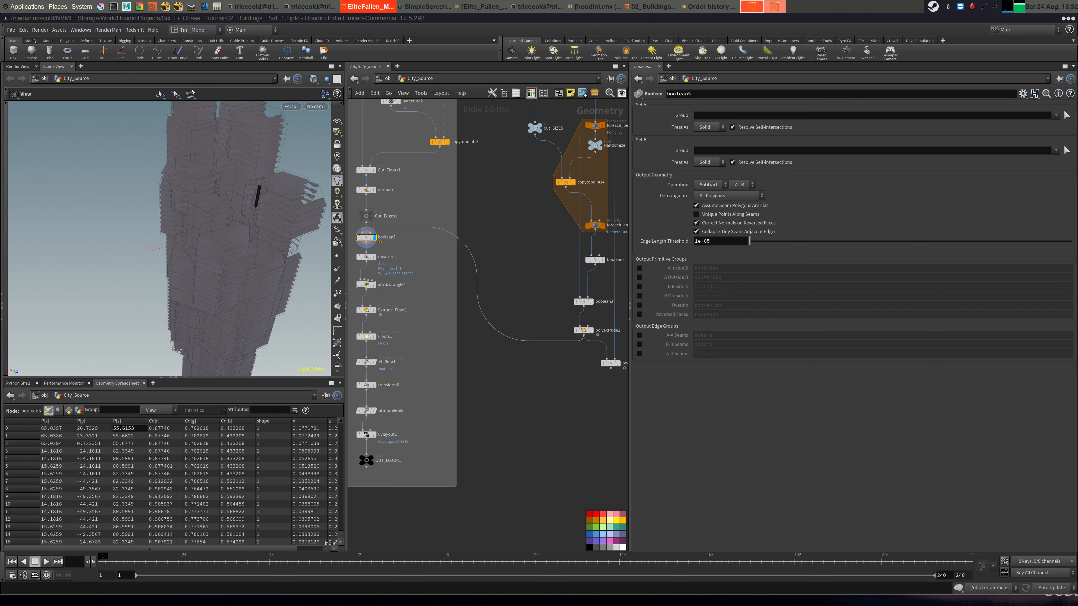
Display boolean4 and examine its outer tower pieces from several angles and up close.
middle_drag(566, 385, 484, 350)
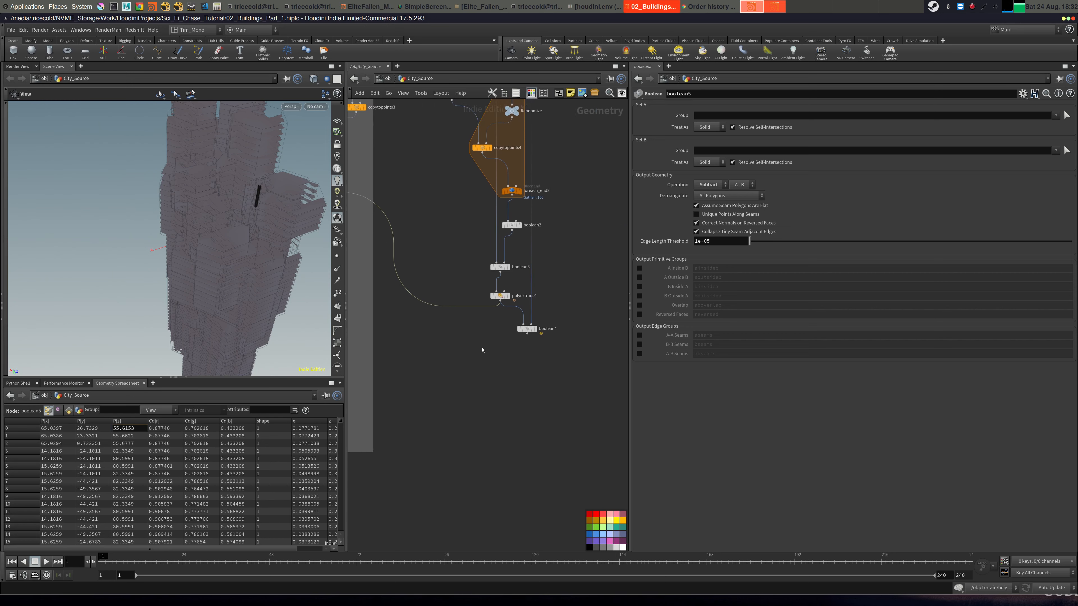
scroll(484, 350, up, 3)
click(557, 307)
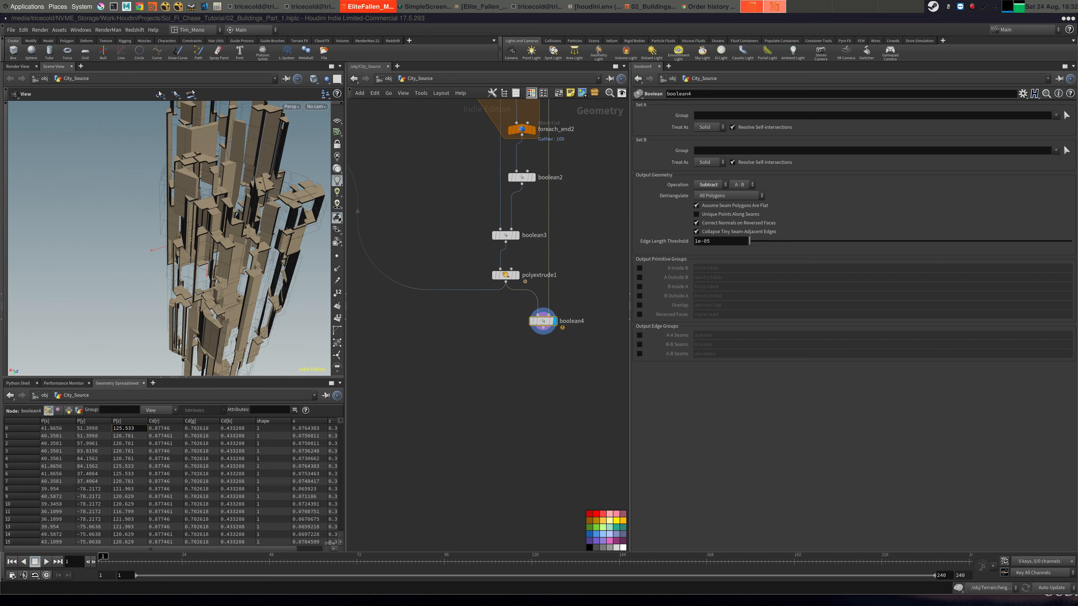
drag(179, 217, 170, 231)
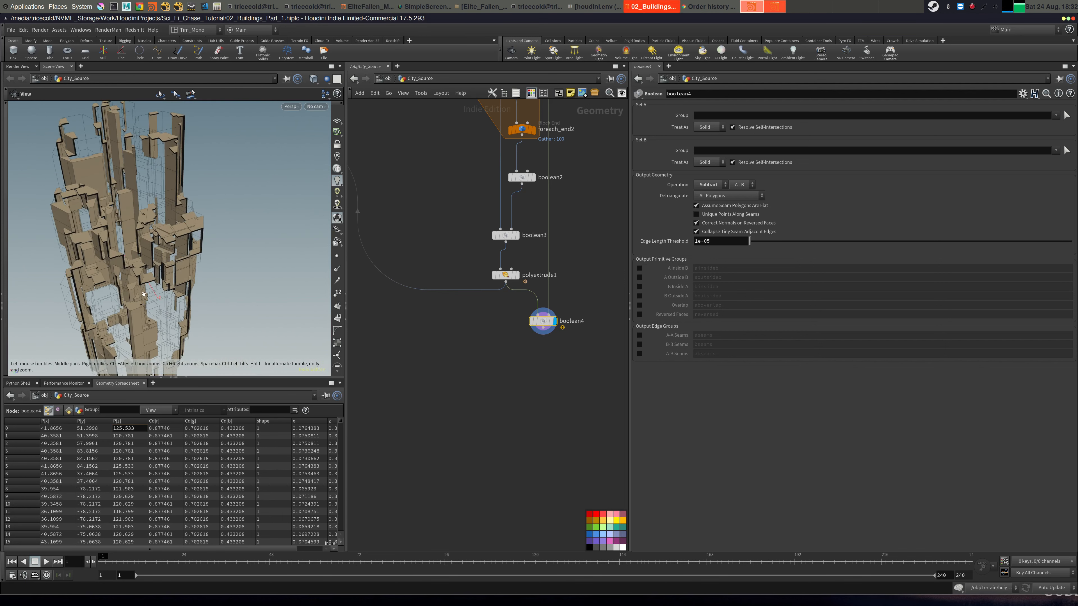
right_drag(170, 232, 190, 253)
drag(190, 253, 178, 278)
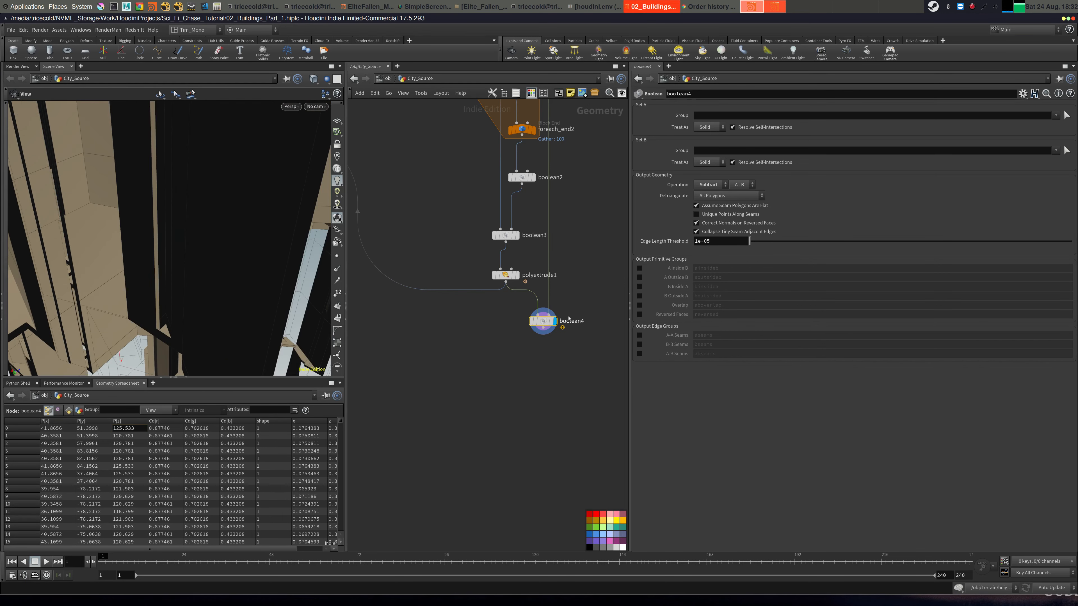
Enable boolean4's output primitive groups A Inside B, A Outside B, B Inside A, B Outside A and Overlap.
click(639, 268)
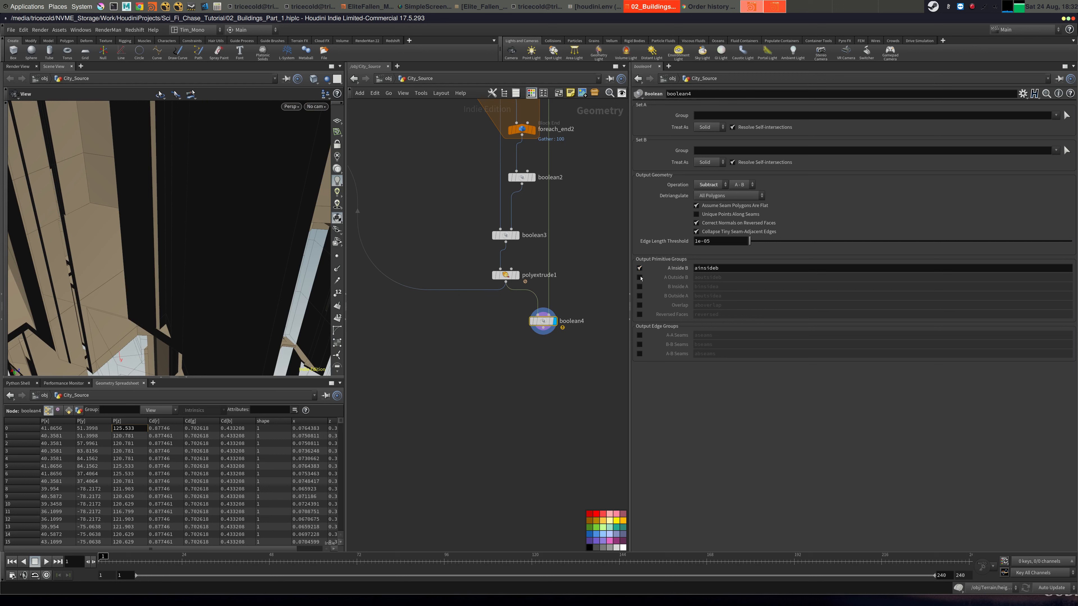
click(640, 277)
click(639, 286)
click(640, 296)
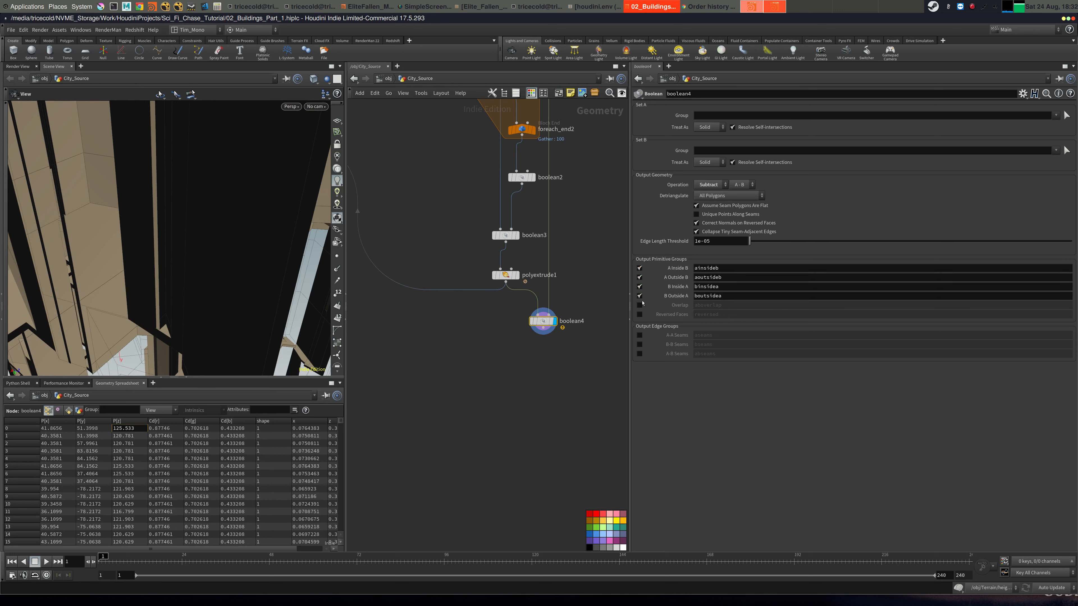
click(639, 306)
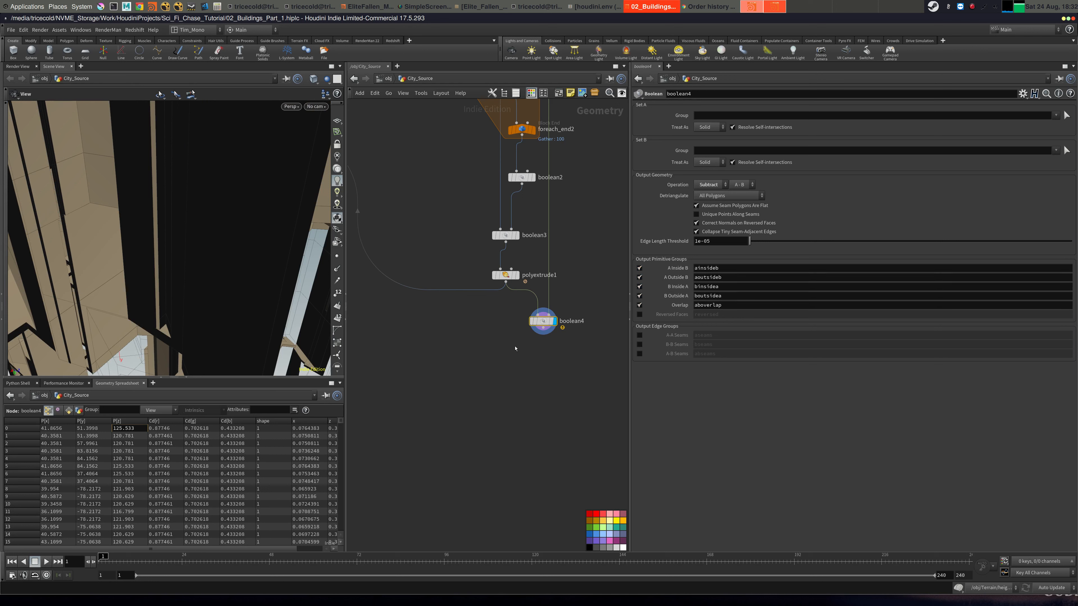
Add a Blast node connected directly below boolean4 and display it.
middle_drag(501, 221, 462, 250)
key(Tab)
text(bl)
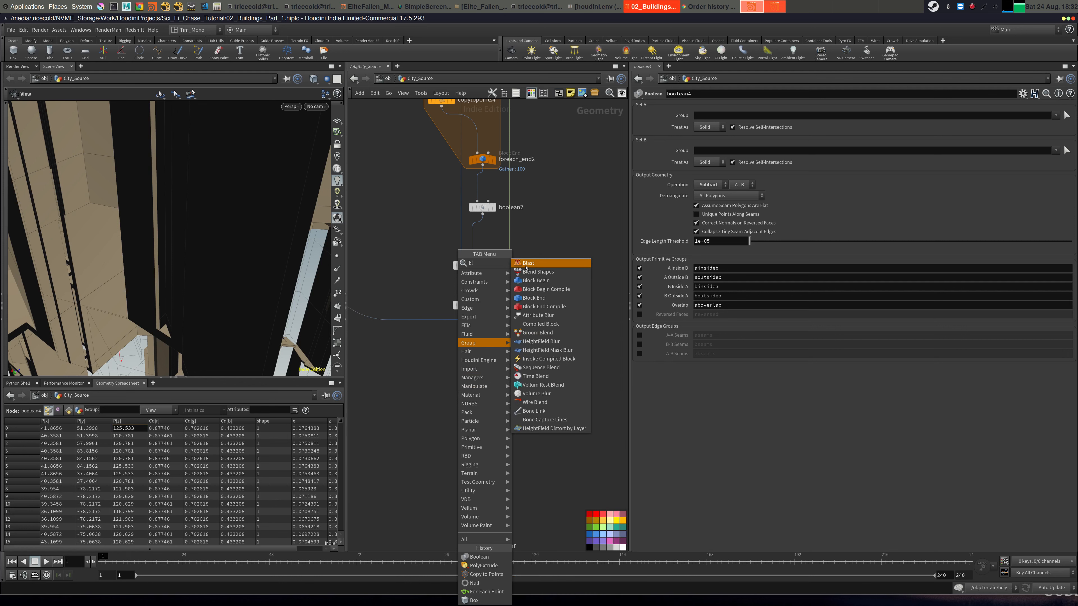
key(Return)
click(509, 412)
drag(513, 410, 507, 394)
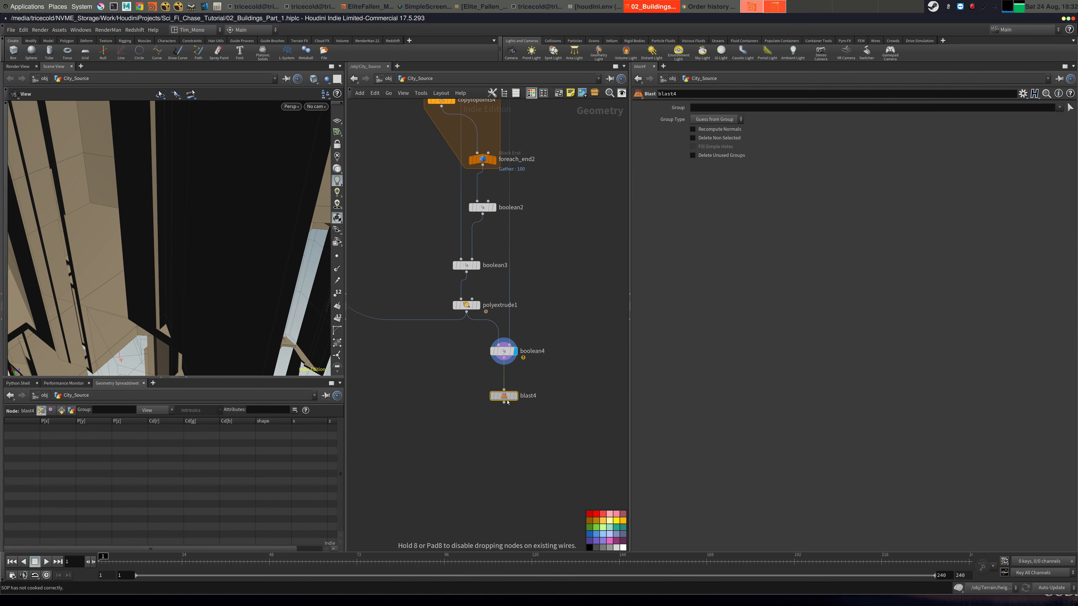
click(515, 395)
Set blast4's Group to aboverlap and enable Delete Non Selected.
click(1059, 108)
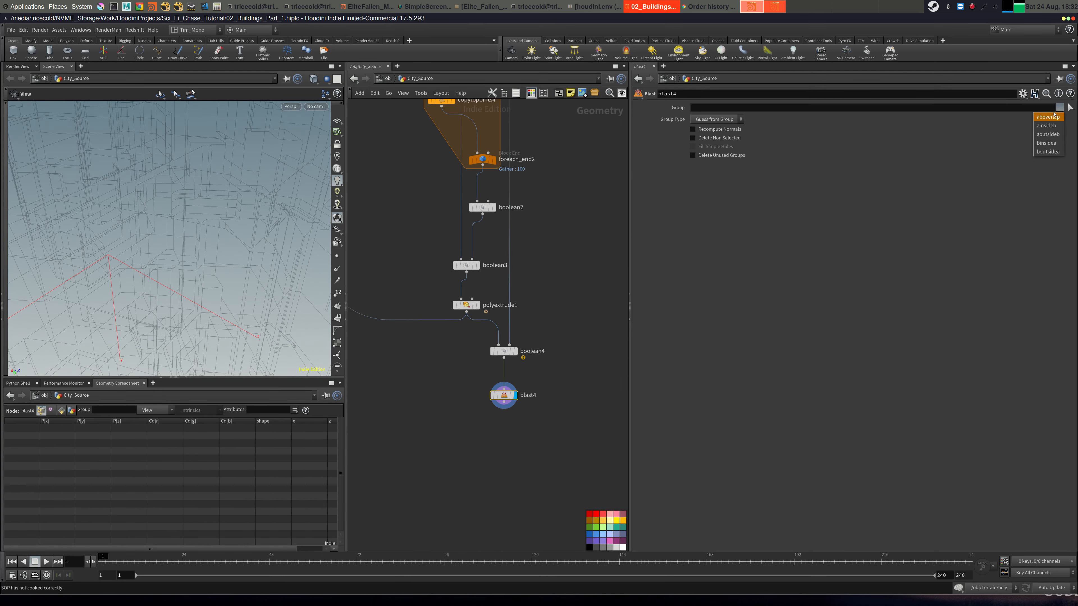
click(1048, 117)
click(693, 138)
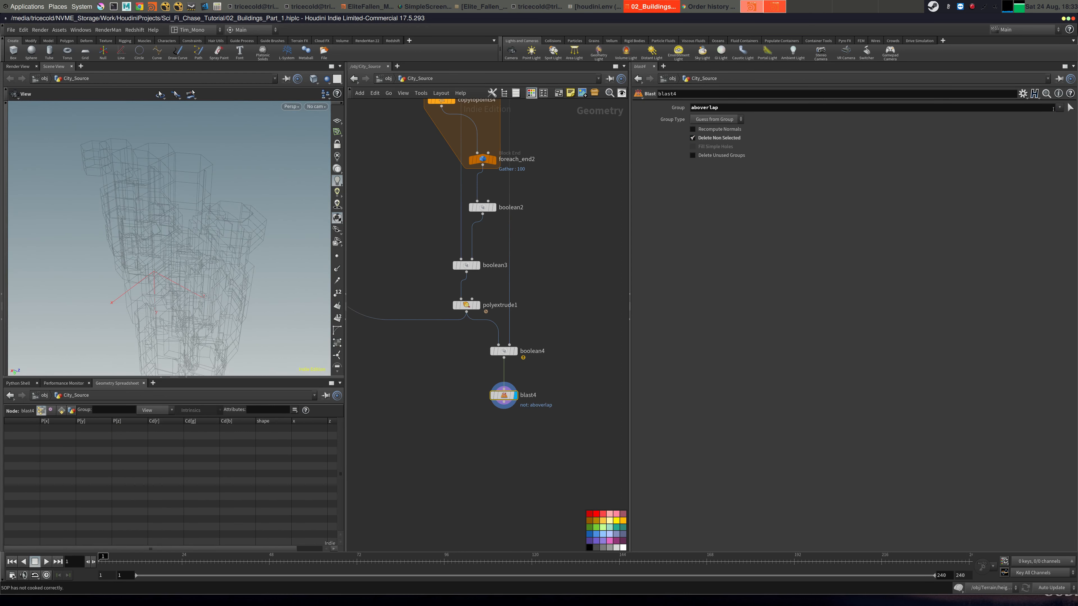
Try ainsideb as the only group in blast4, replacing aboverlap.
click(1059, 107)
click(1046, 126)
double_click(710, 109)
drag(720, 107, 673, 108)
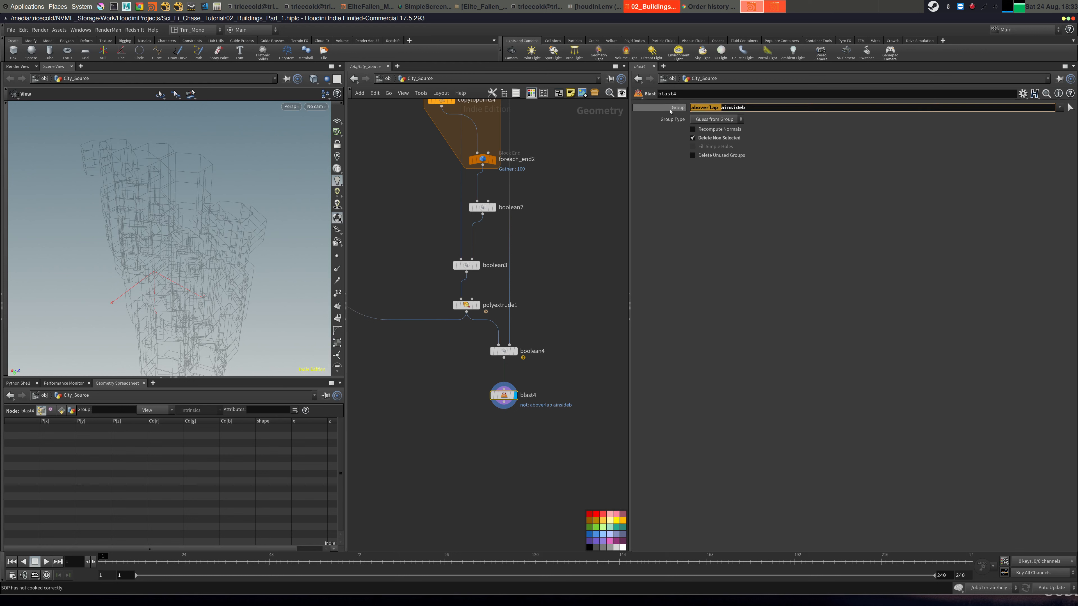
key(BackSpace)
click(588, 212)
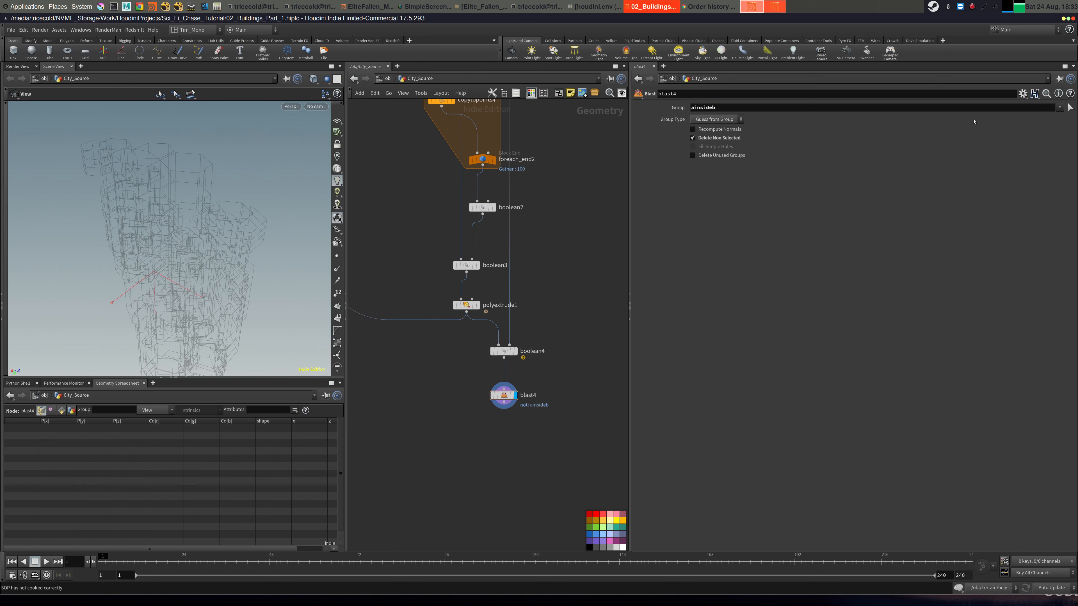
Try aoutsideb as the only group in blast4, replacing ainsideb.
click(1059, 108)
click(1051, 136)
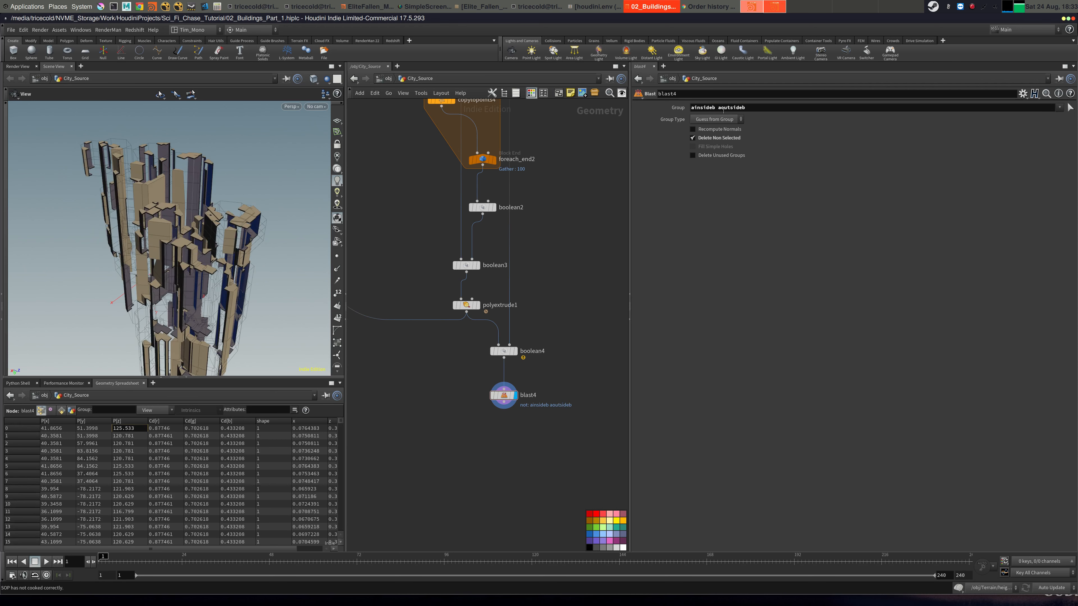
drag(716, 107, 645, 135)
key(BackSpace)
click(572, 231)
Compare the aoutsideb pieces up close with Delete Non Selected turned off and back on.
right_drag(182, 221, 246, 250)
drag(246, 251, 154, 282)
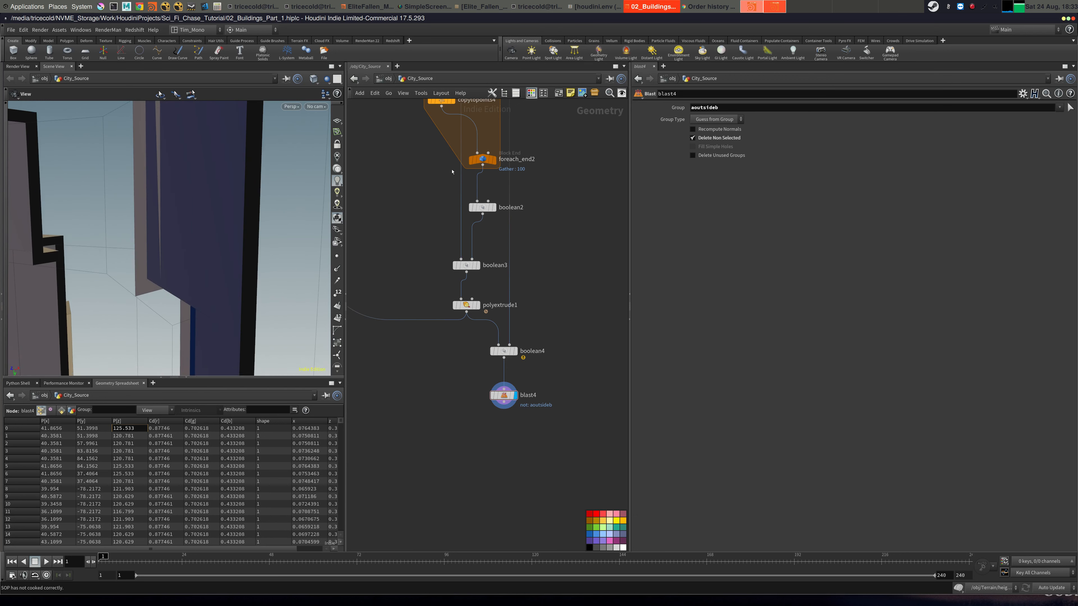
click(716, 139)
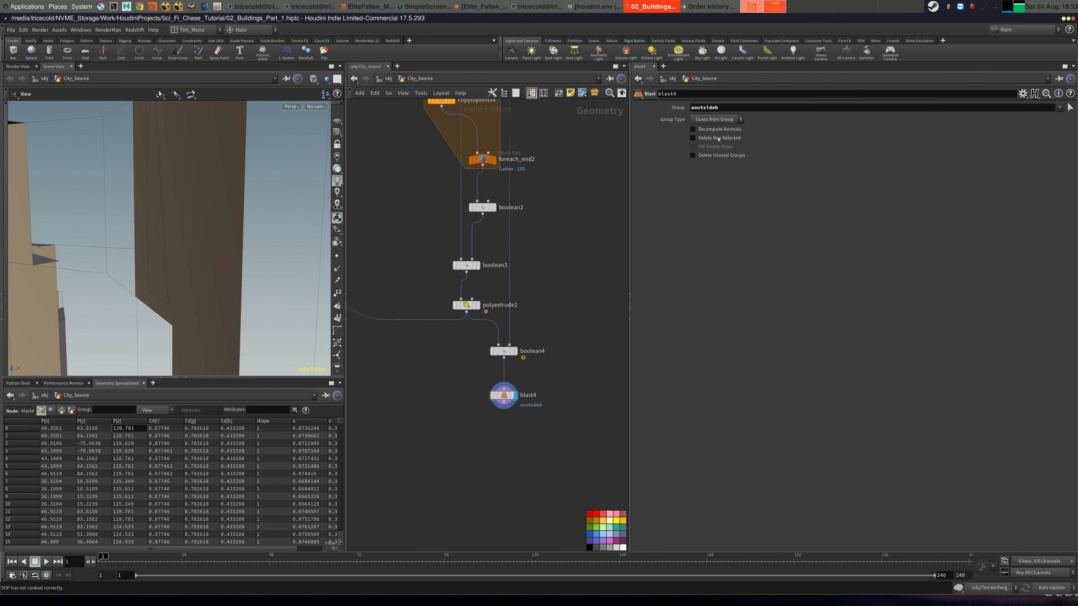
click(717, 138)
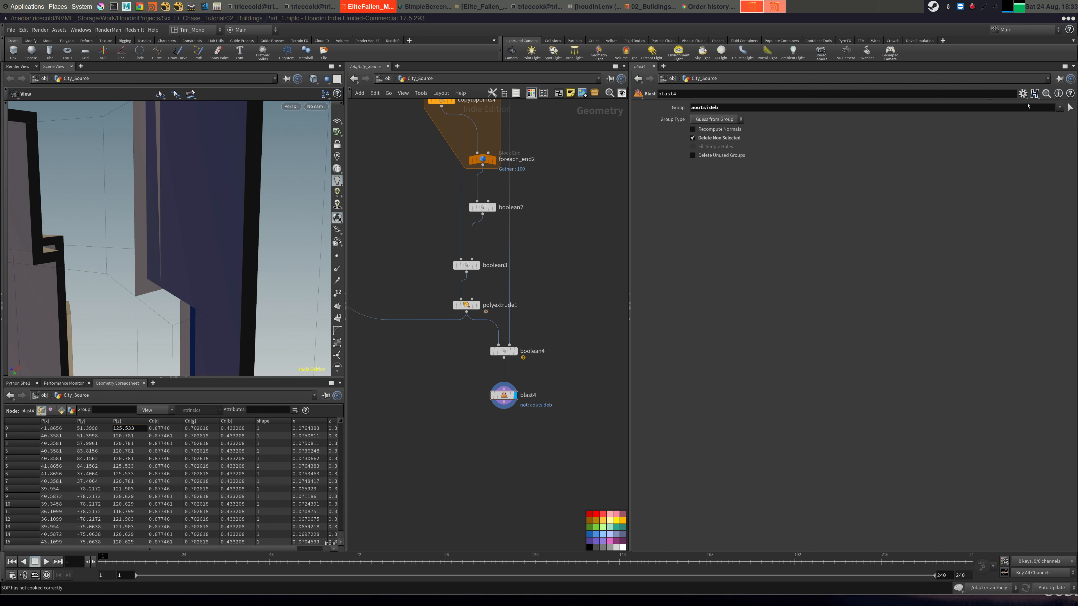
Set blast4's Group to only binsidea and check the remaining faces across the tower.
click(1060, 109)
click(1051, 143)
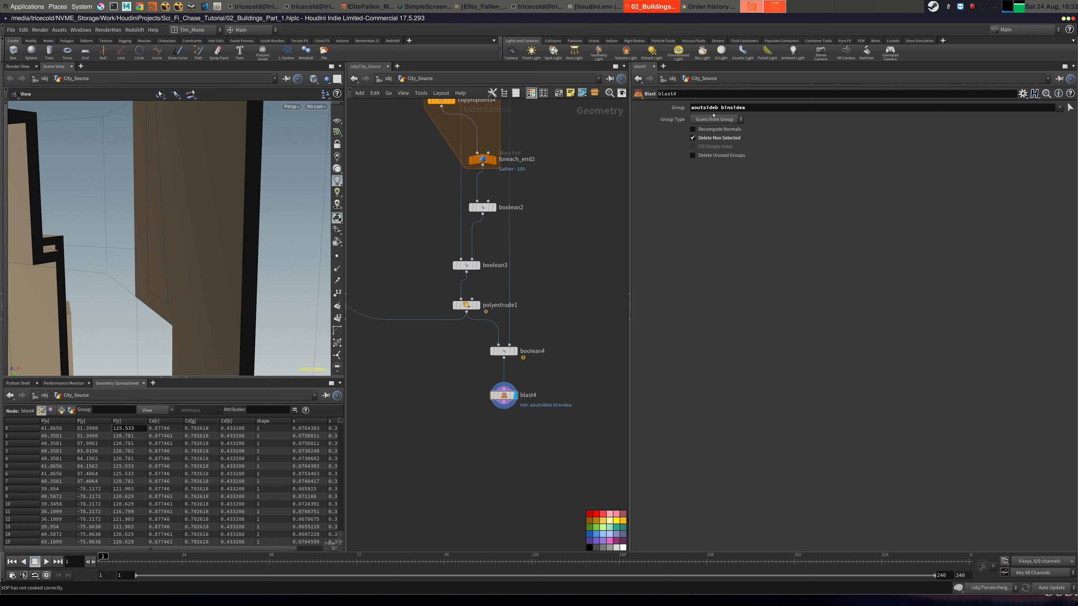
double_click(718, 107)
key(BackSpace)
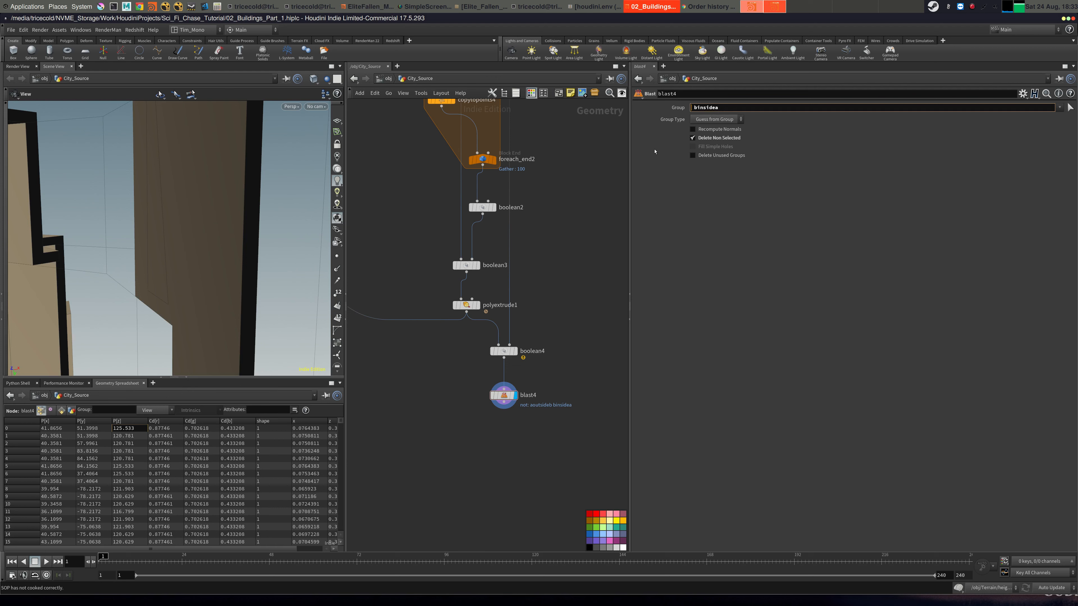
key(Return)
right_drag(197, 228, 100, 212)
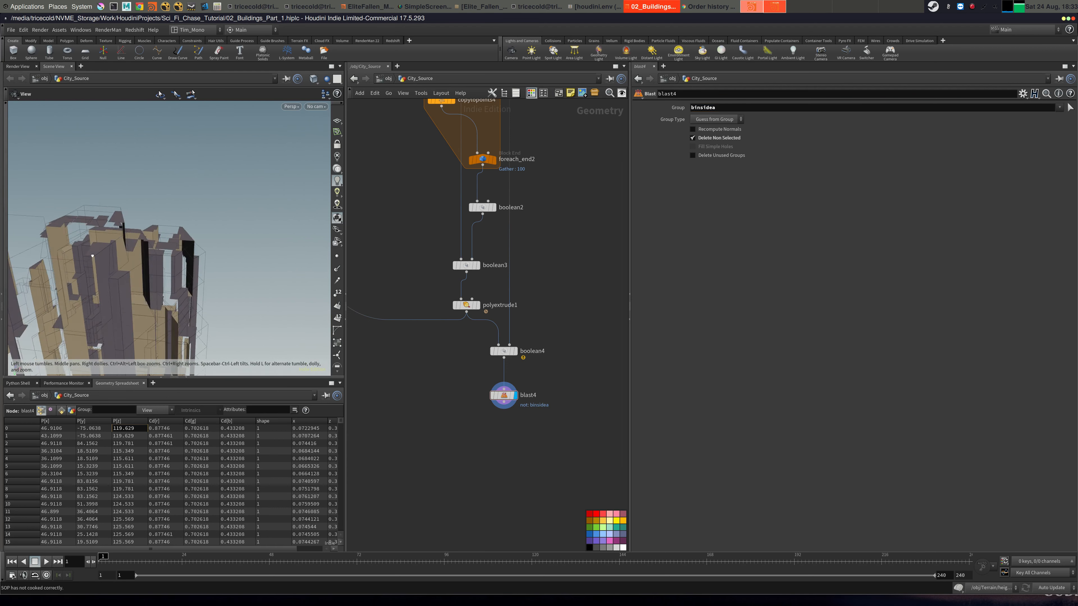
drag(99, 212, 228, 204)
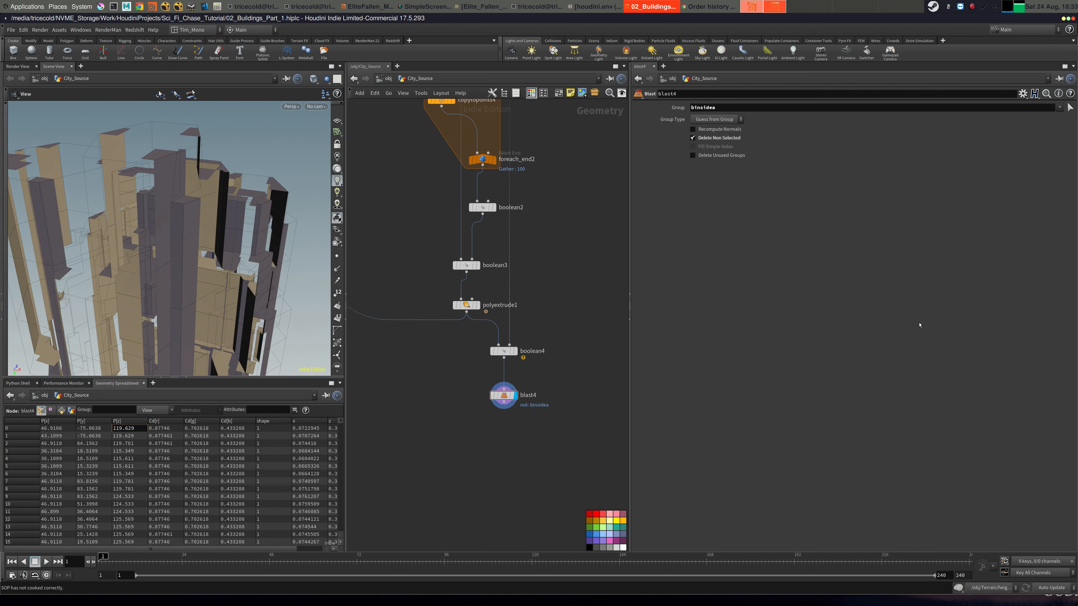
Add a Normal node connected below blast4 and display it.
click(456, 437)
key(Tab)
text(nor)
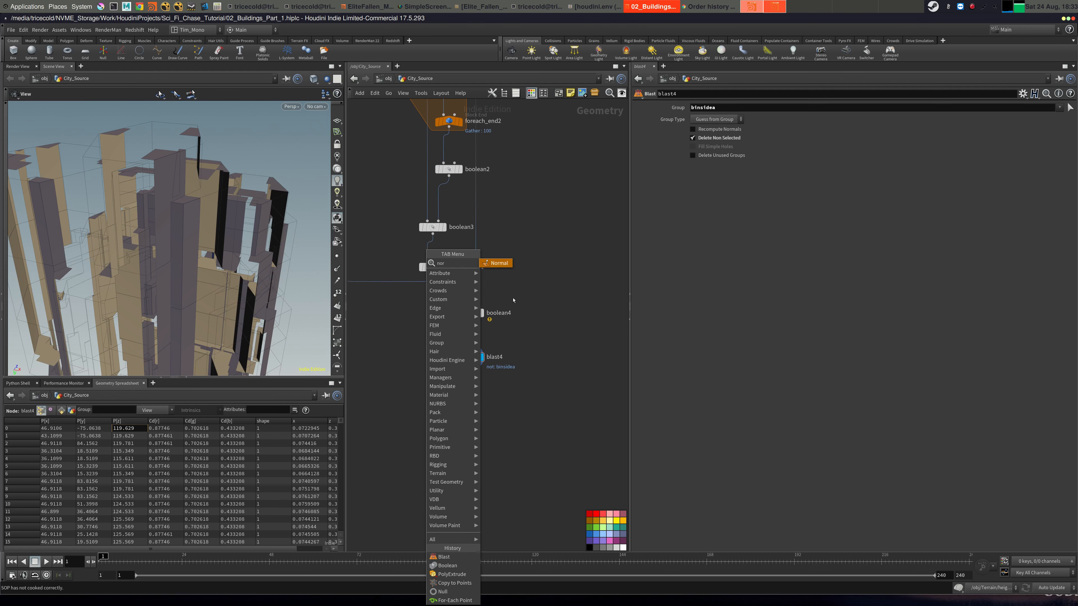
key(Return)
click(470, 397)
drag(469, 398, 470, 372)
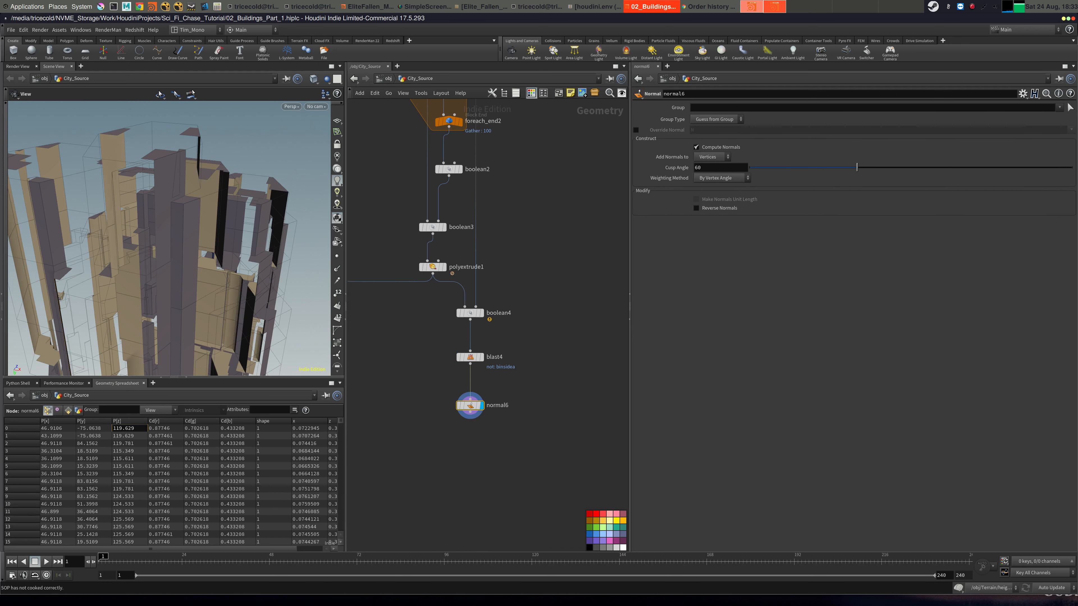
scroll(466, 416, down, 3)
key(alt+Tab)
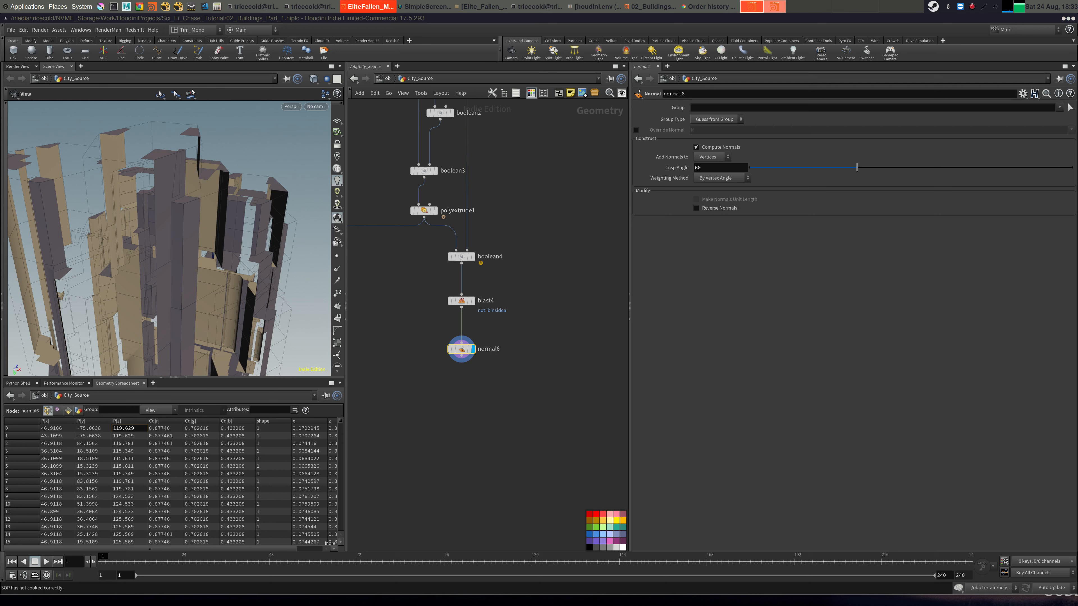
click(488, 349)
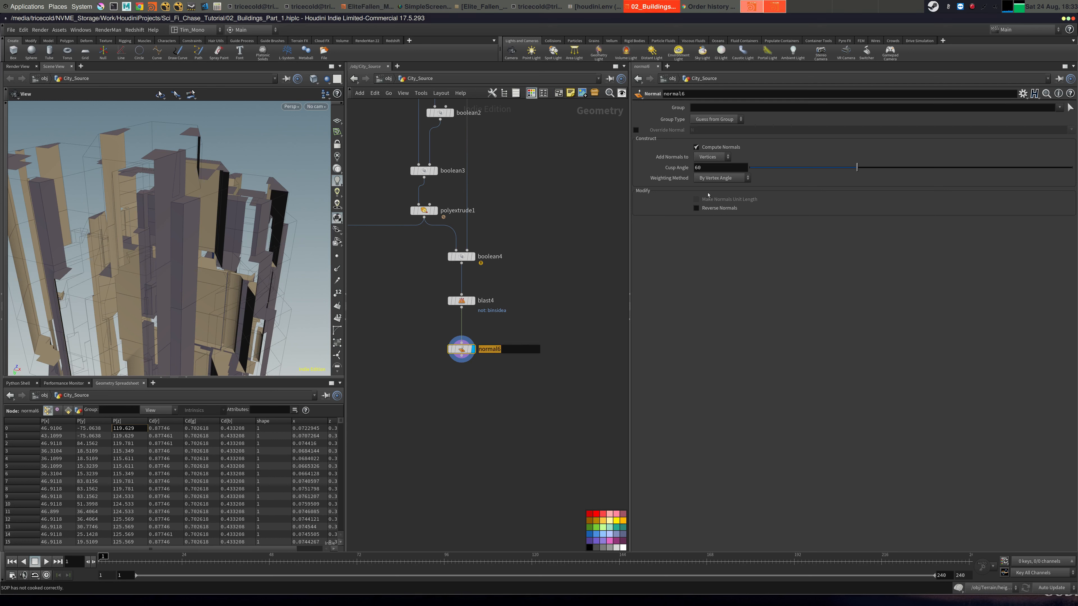
key(alt+Tab)
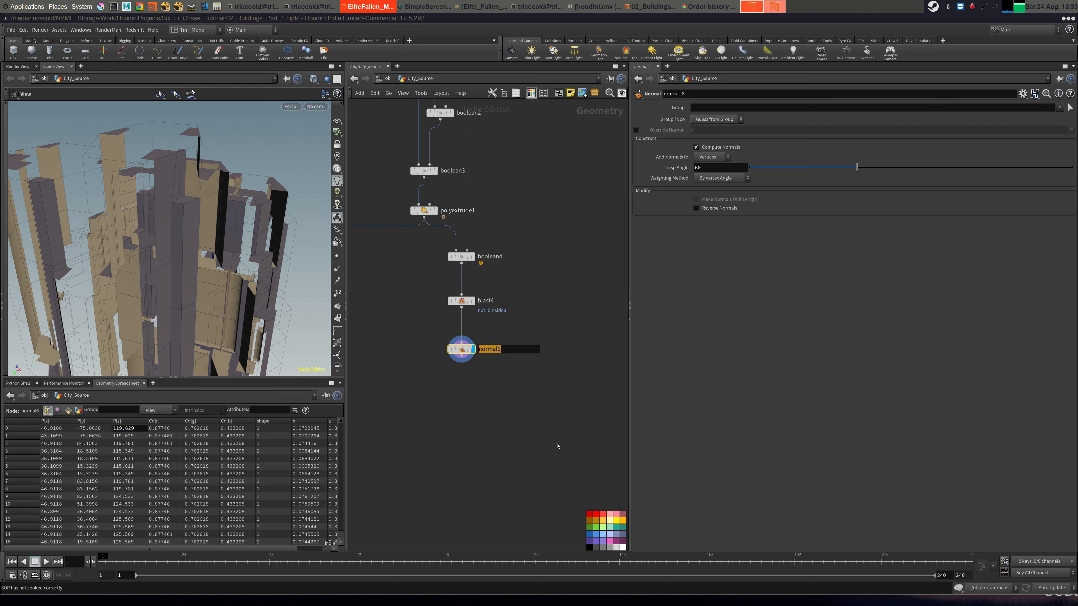
key(alt+Tab)
Add a Measure node to the network below the Normal node.
key(Tab)
text(meas)
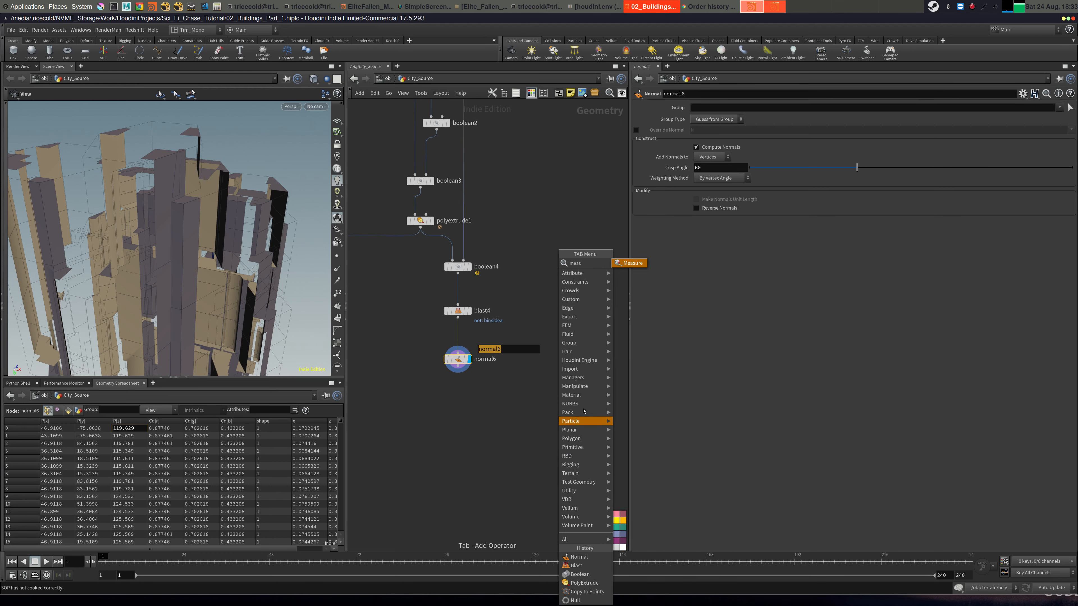
click(631, 263)
click(494, 401)
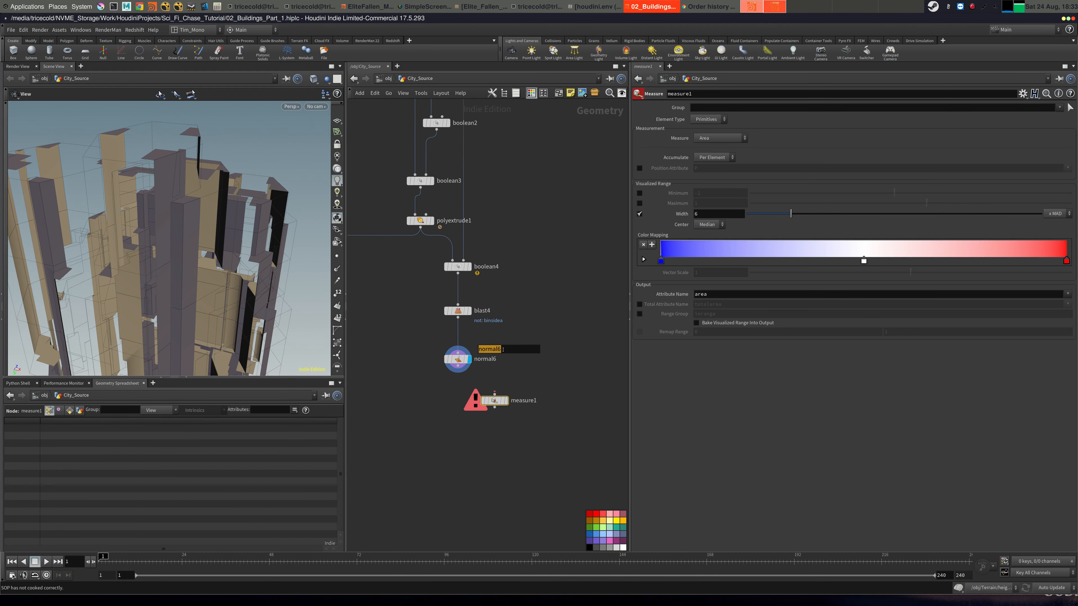
Rename the Normal node below blast4 as normal.
key(BackSpace)
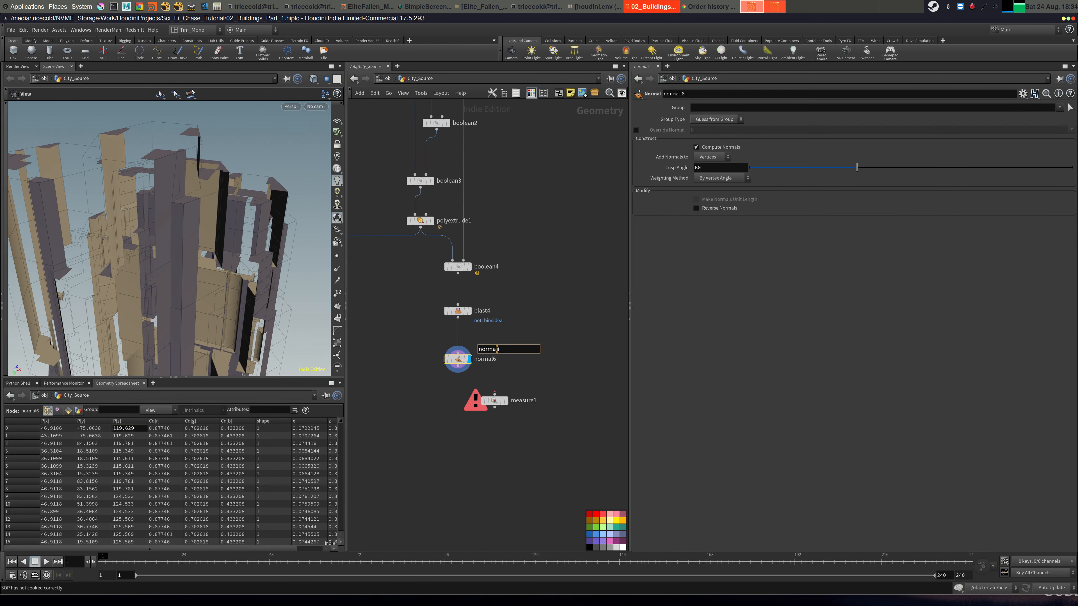
key(Return)
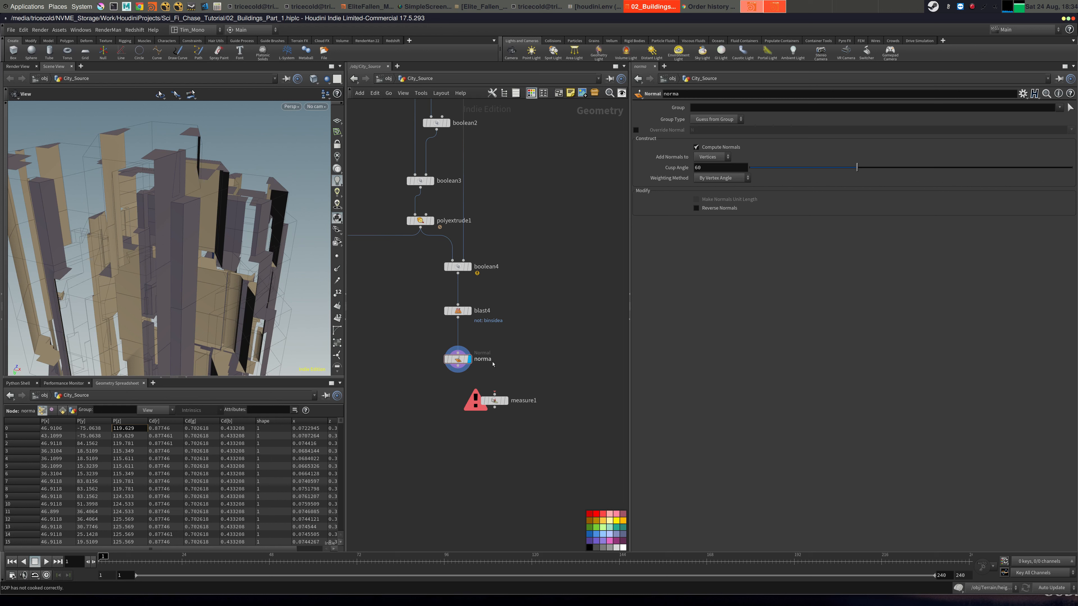
double_click(488, 359)
text(l)
key(Return)
Connect measure1 below normal, display it, and list its primitive attributes in a widened Geometry Spreadsheet.
drag(494, 400, 458, 366)
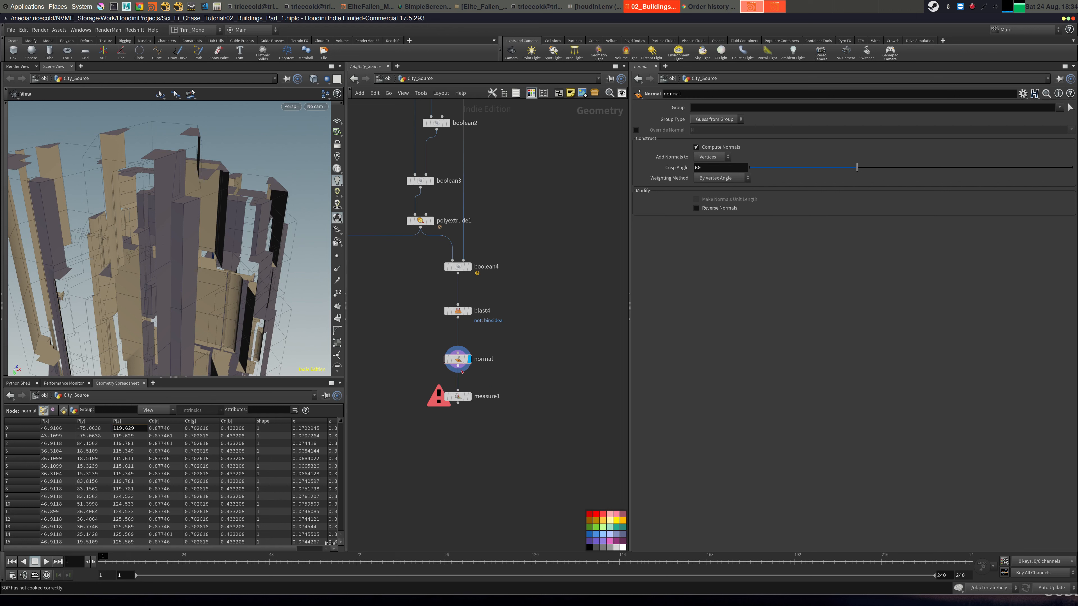
click(469, 397)
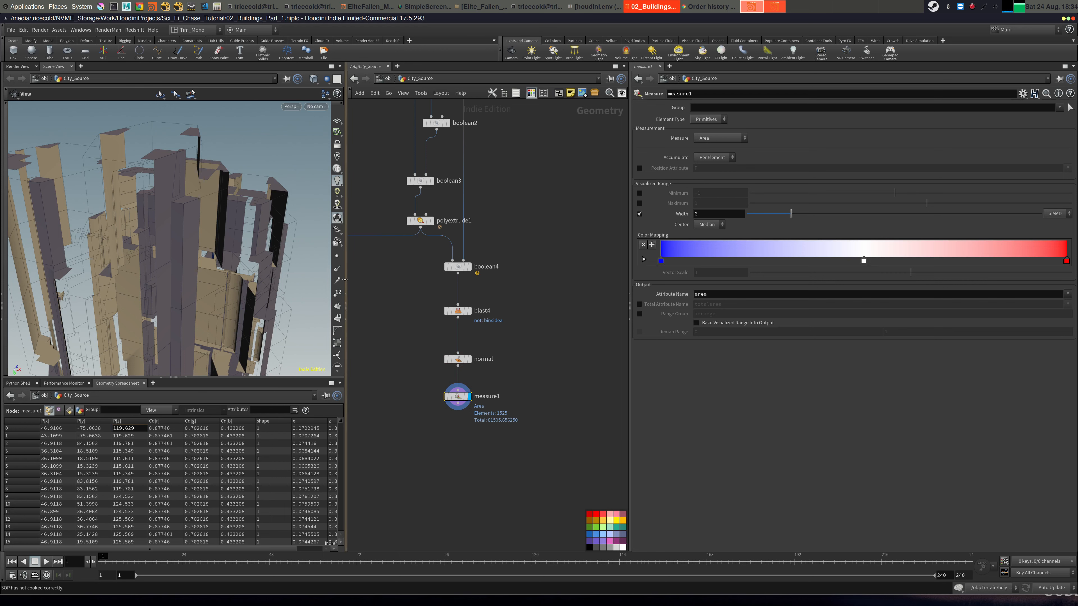
drag(346, 279, 444, 279)
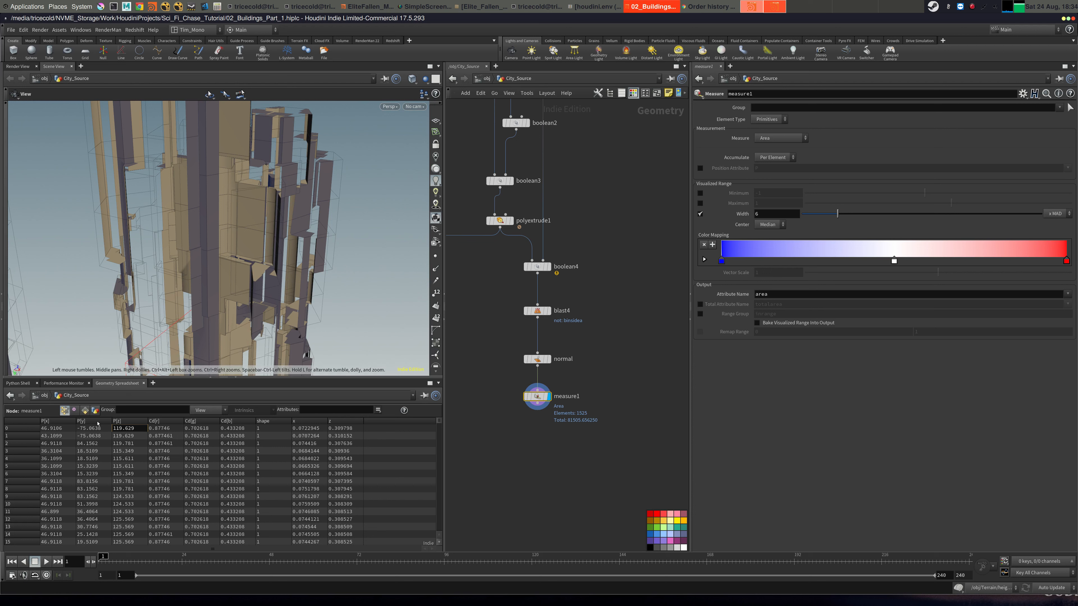
click(85, 410)
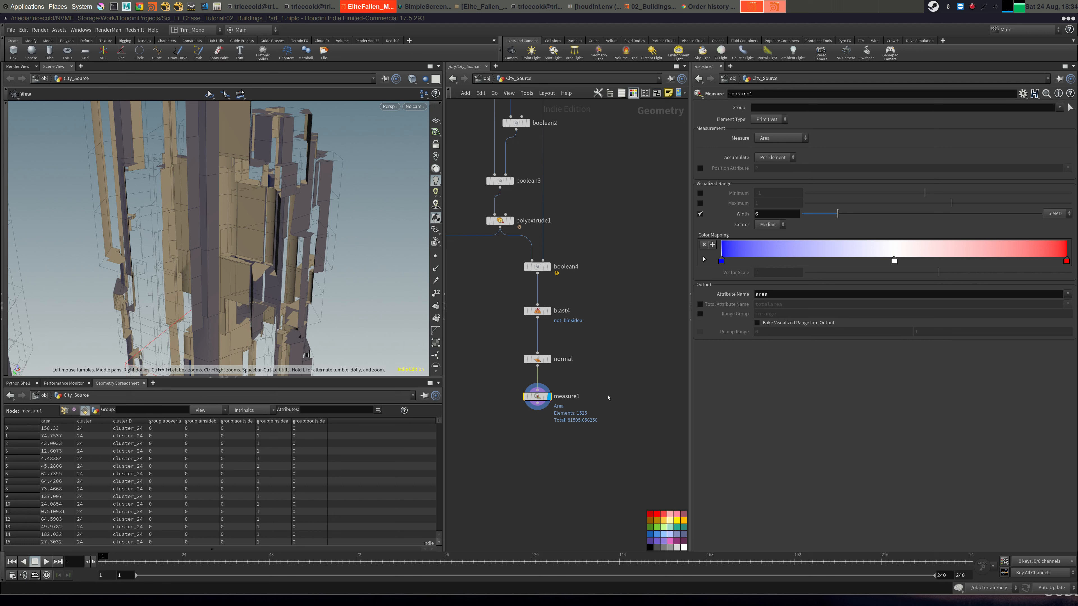
Add an Attribute Wrangle node directly below measure1 and display it.
key(Tab)
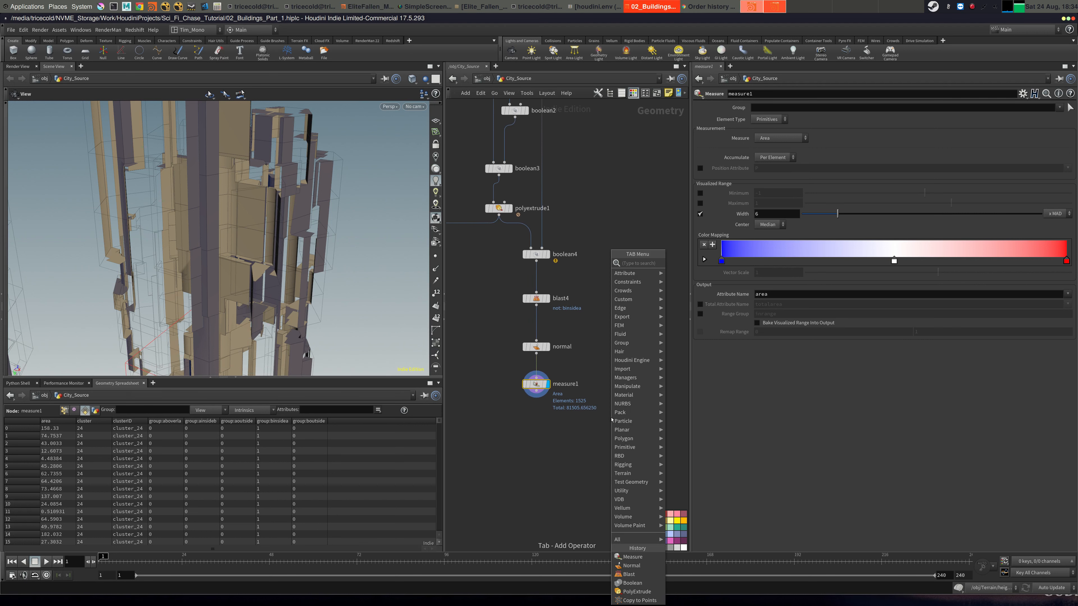
text(attt)
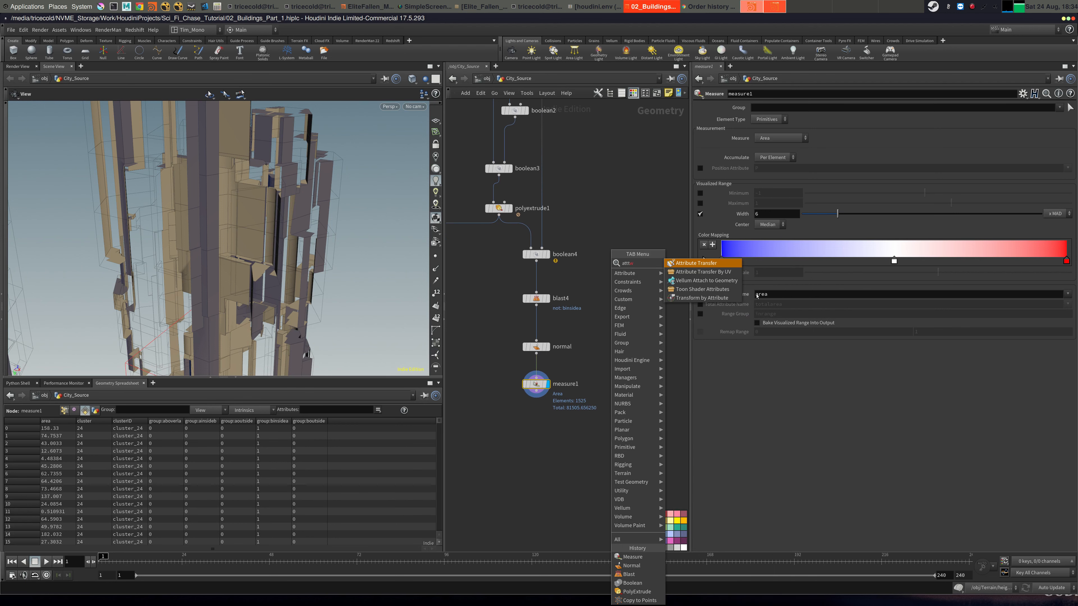
key(BackSpace)
key(BackSpace)
key(BackSpace)
key(BackSpace)
text(wran)
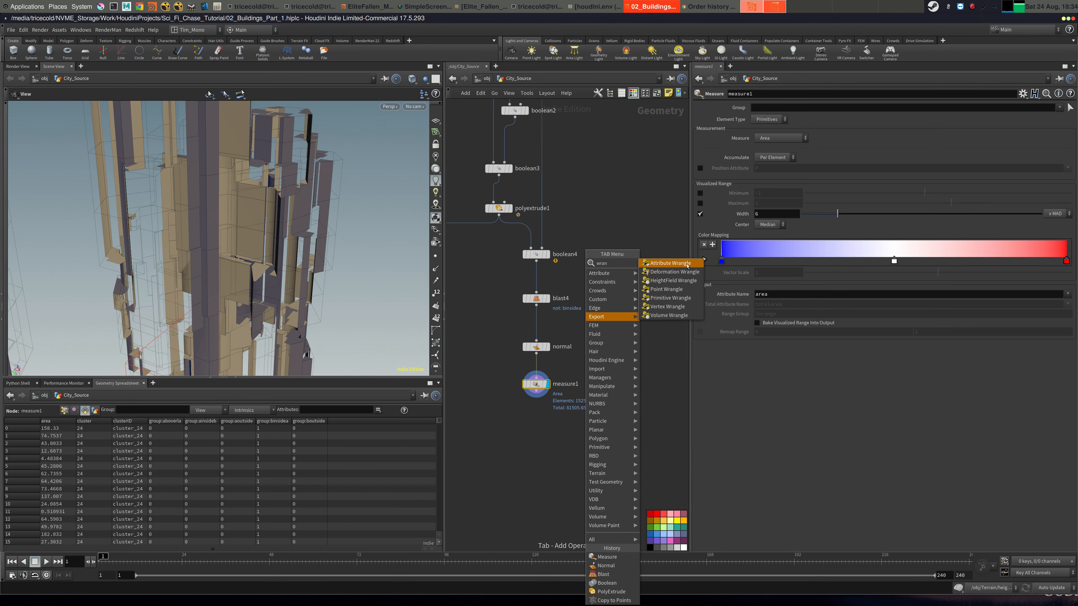
click(655, 263)
click(535, 445)
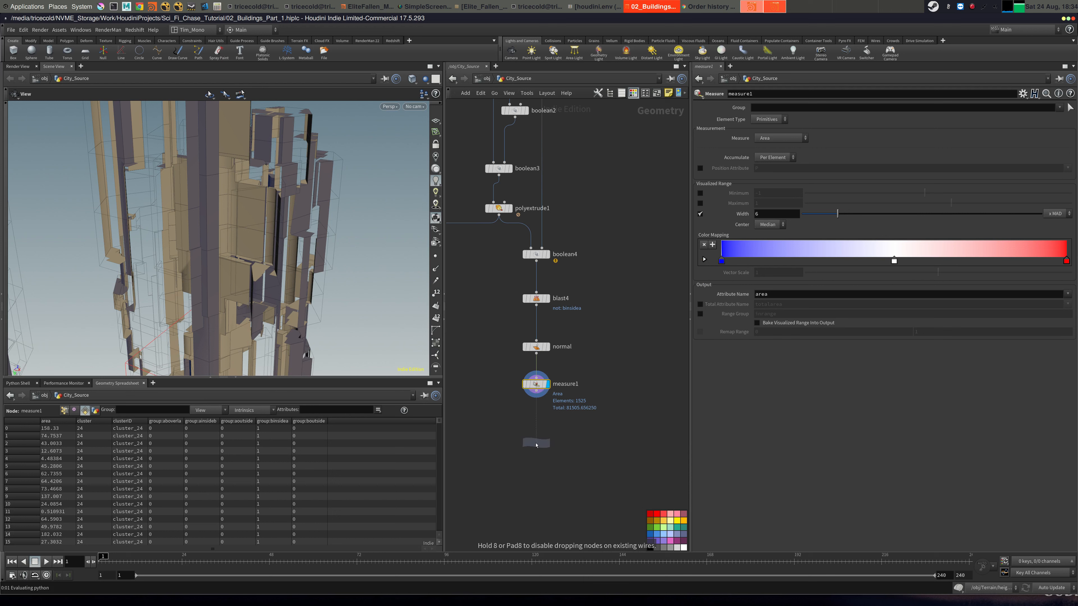
click(548, 446)
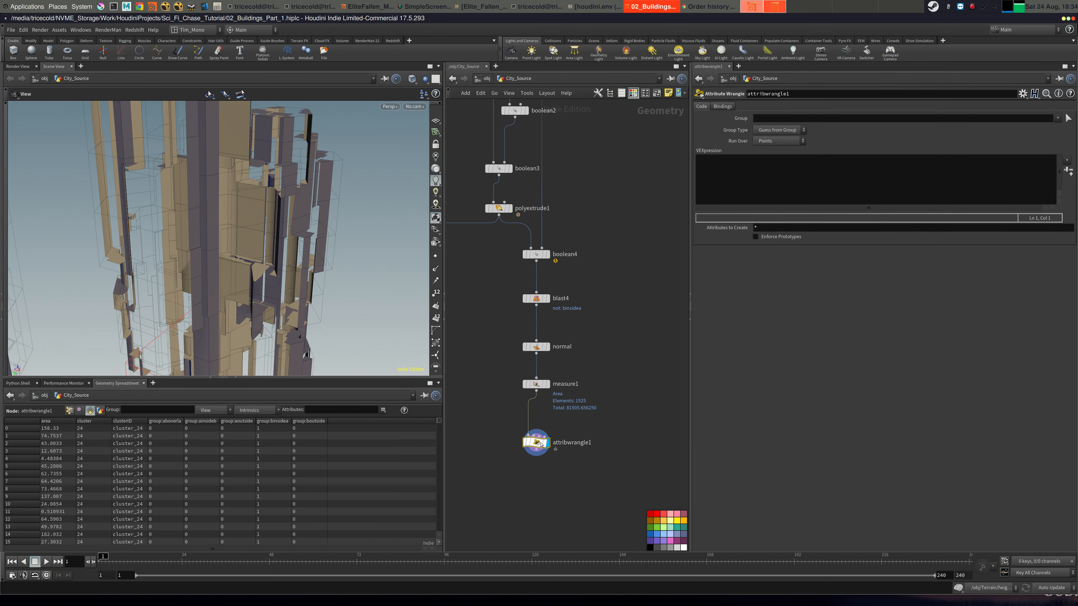
drag(537, 444, 537, 430)
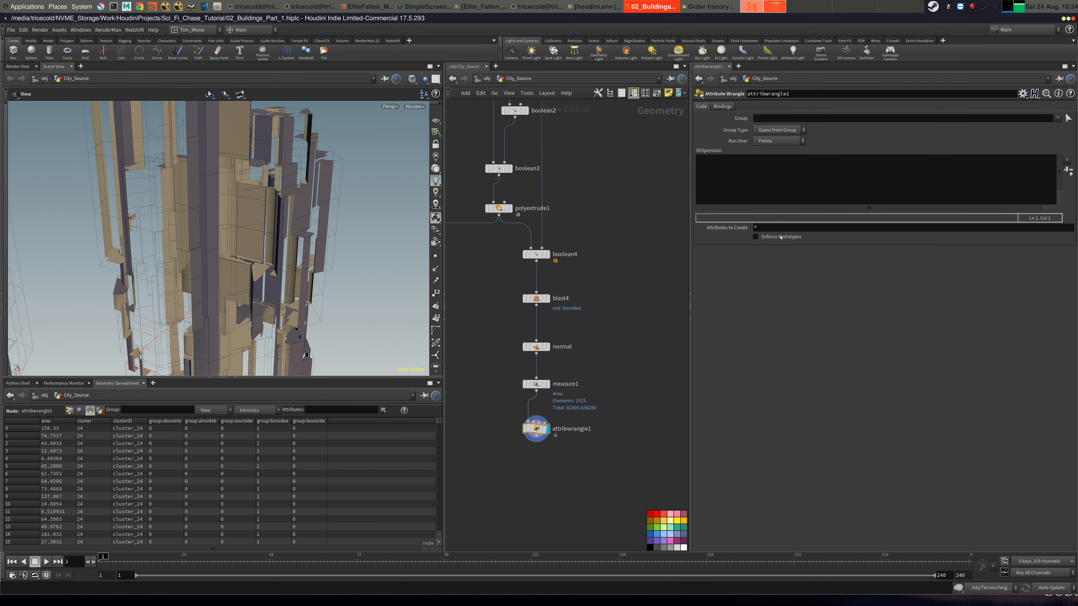
click(779, 191)
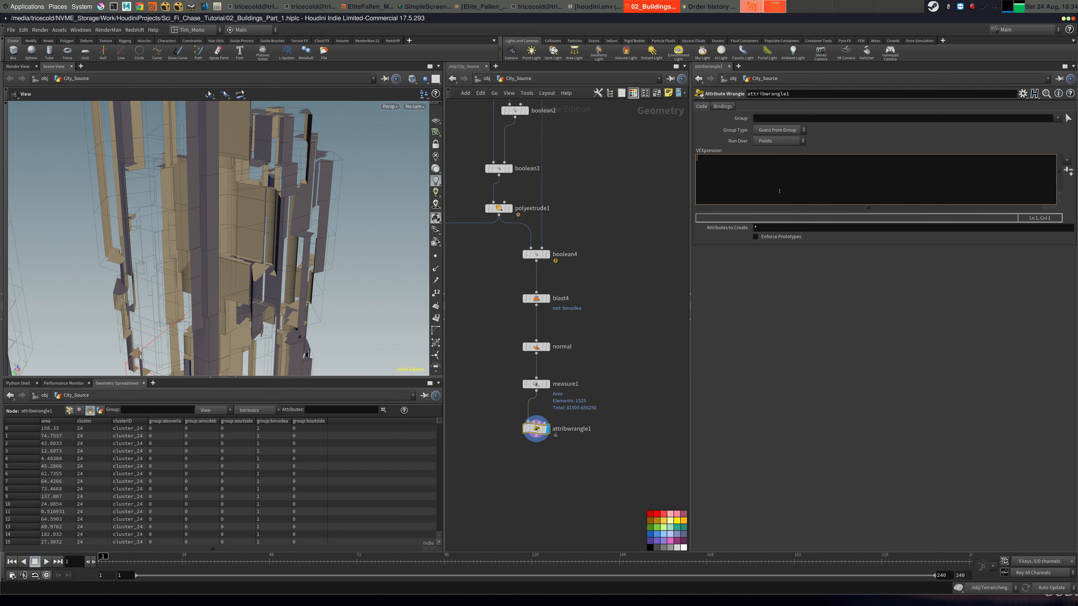
text(if(@area > 100_)
key(Return)
text(removeprim()
text(0,@primnum,1);)
click(797, 143)
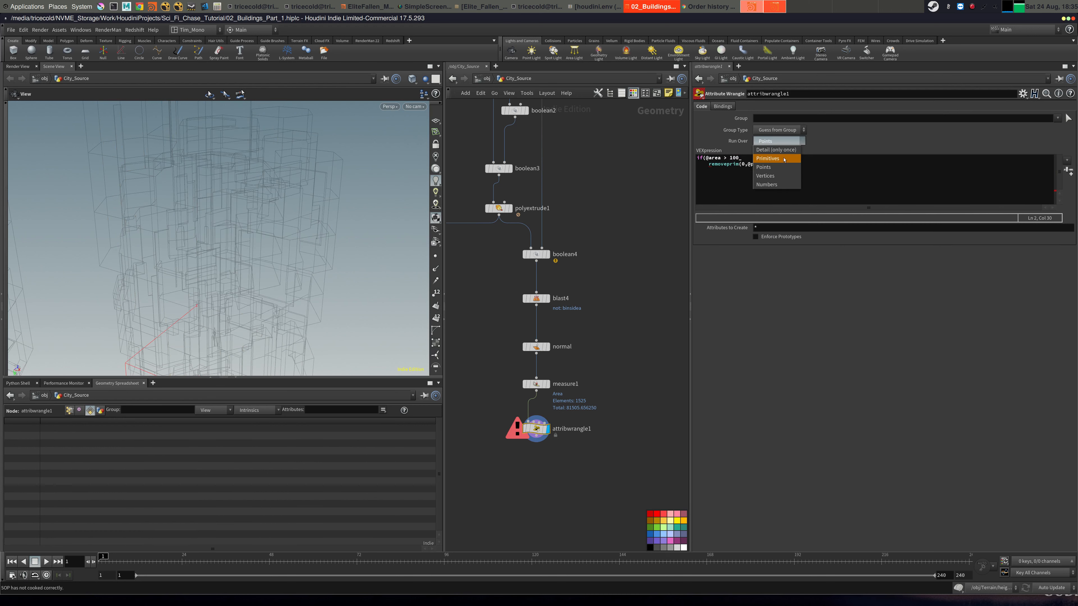
click(781, 158)
middle_drag(647, 360, 633, 292)
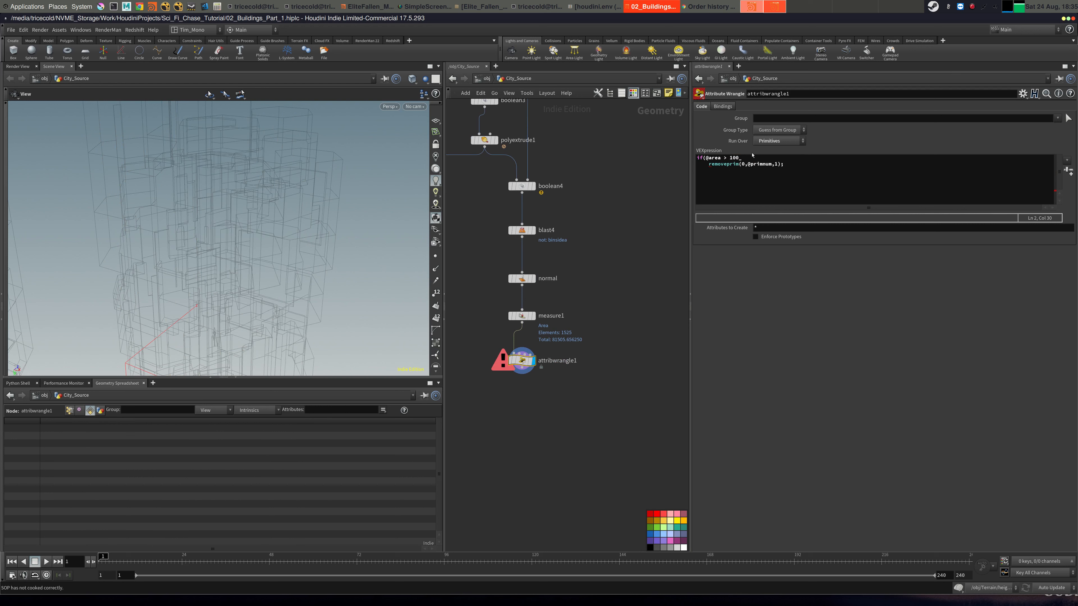
click(727, 158)
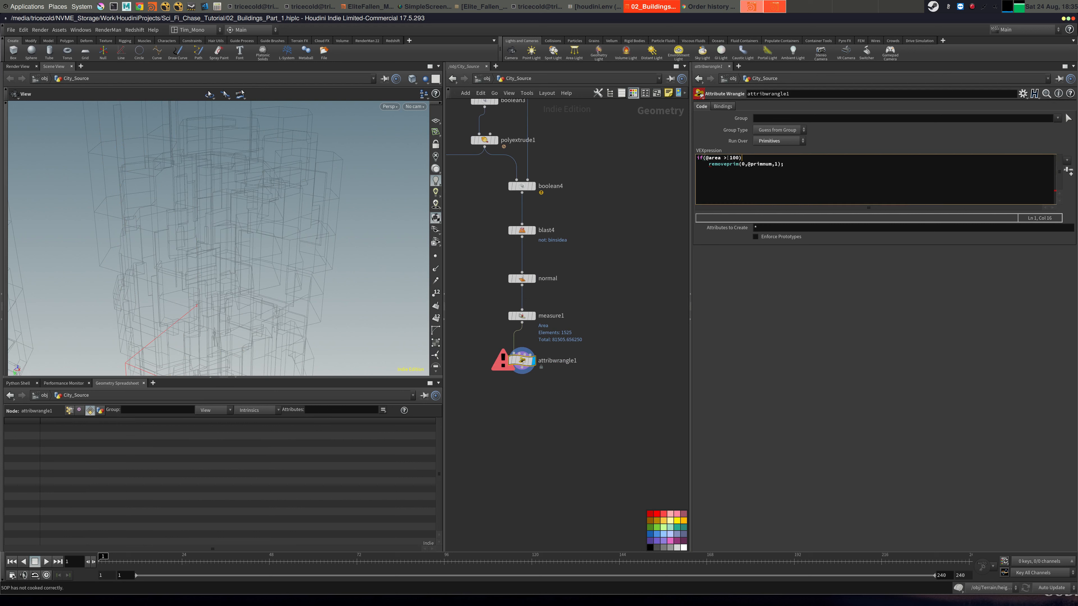
click(626, 282)
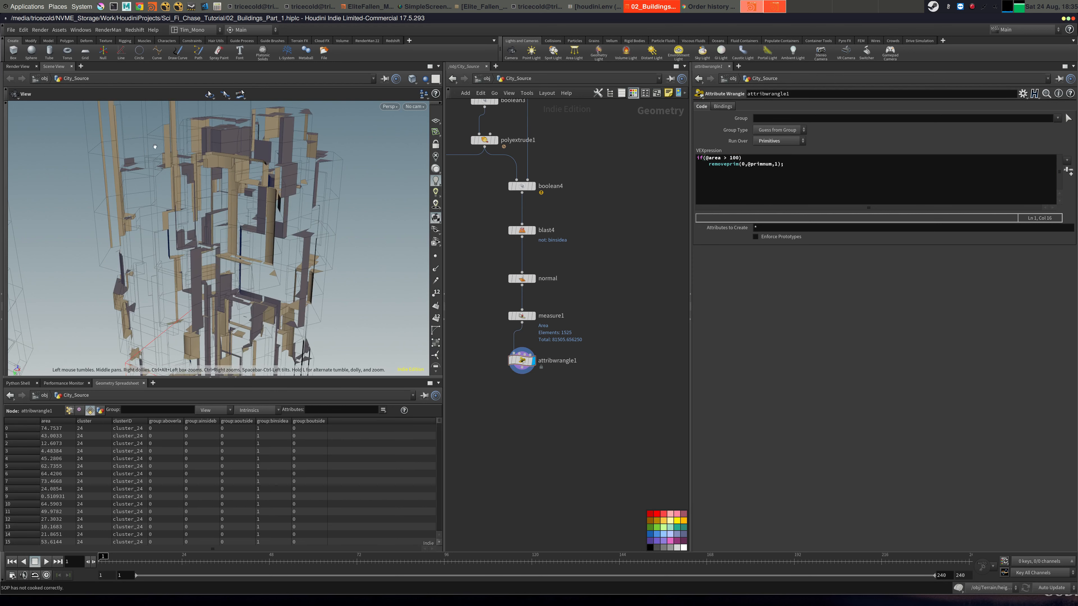
Compare the displayed geometry of measure1 with that of attribwrangle1.
click(536, 303)
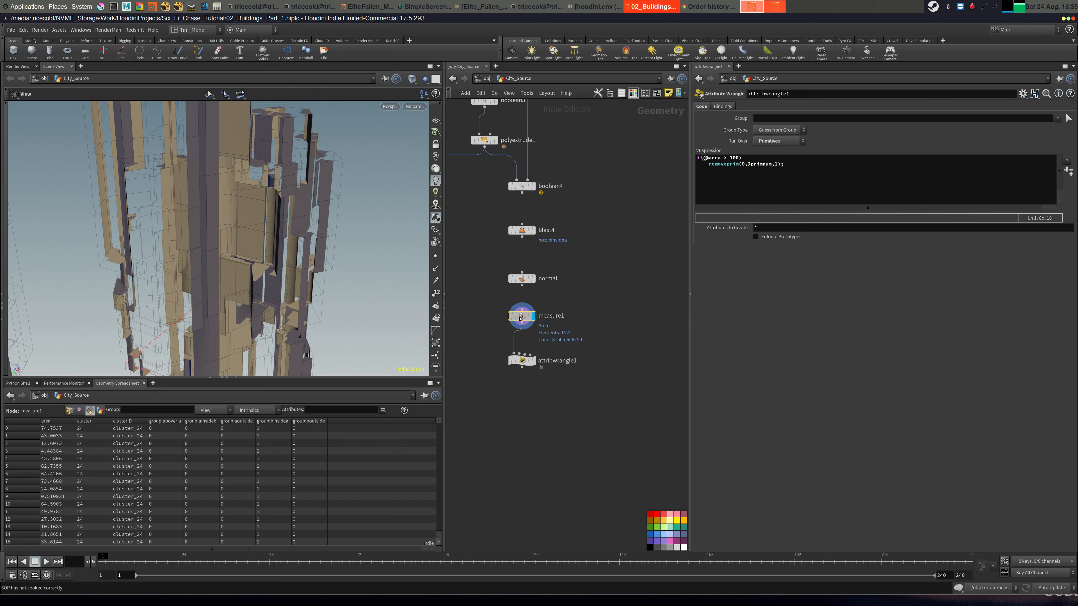
click(530, 363)
scroll(564, 348, down, 2)
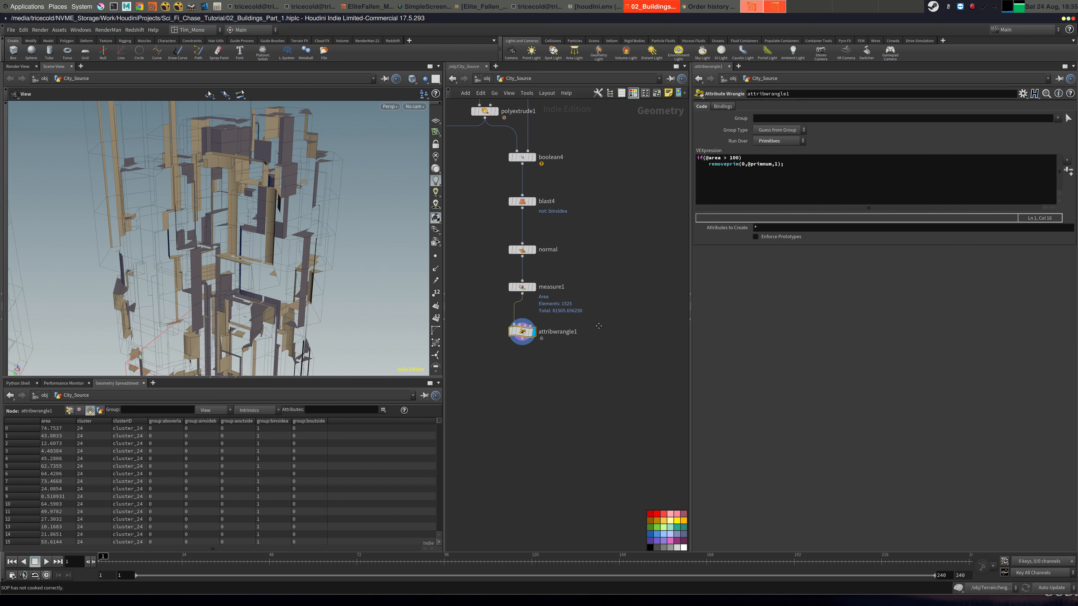
Add a Delete node beside attribwrangle1, connect it to measure1's output, and display it.
key(Tab)
text(del)
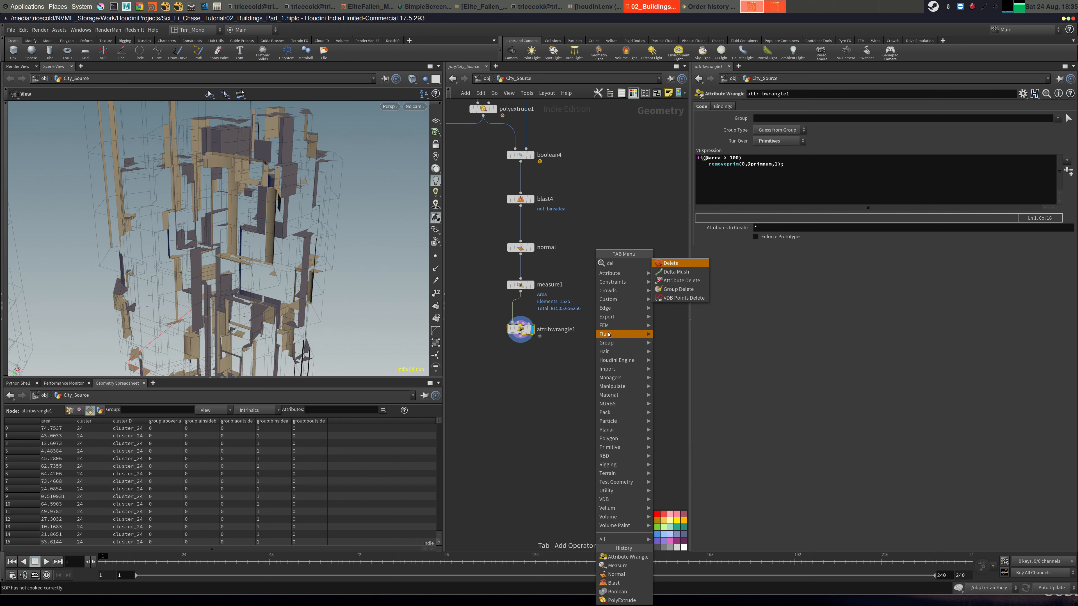
click(699, 264)
click(585, 327)
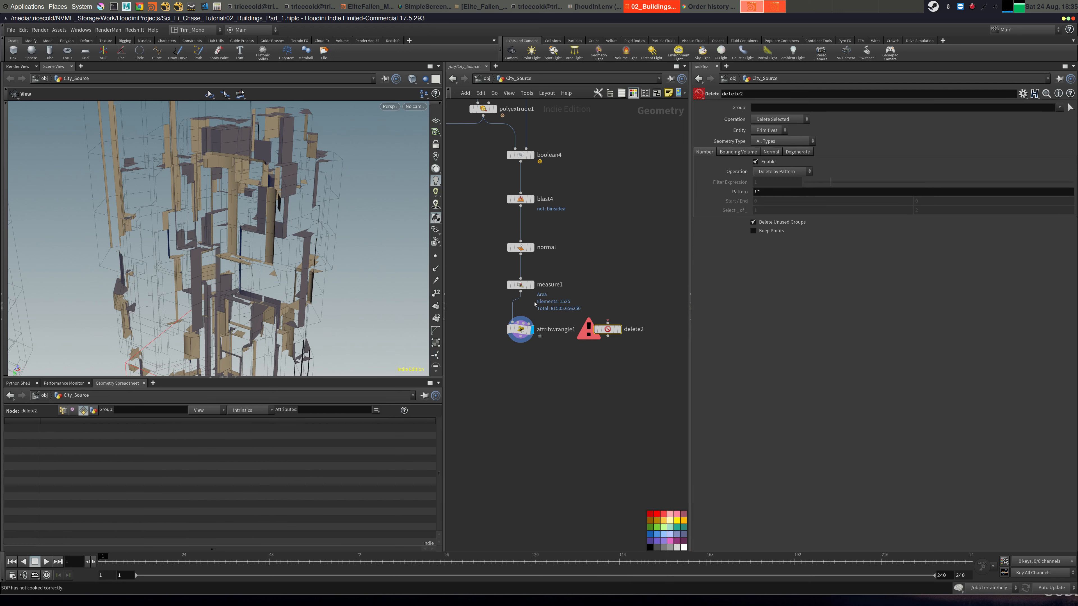
drag(608, 323, 521, 292)
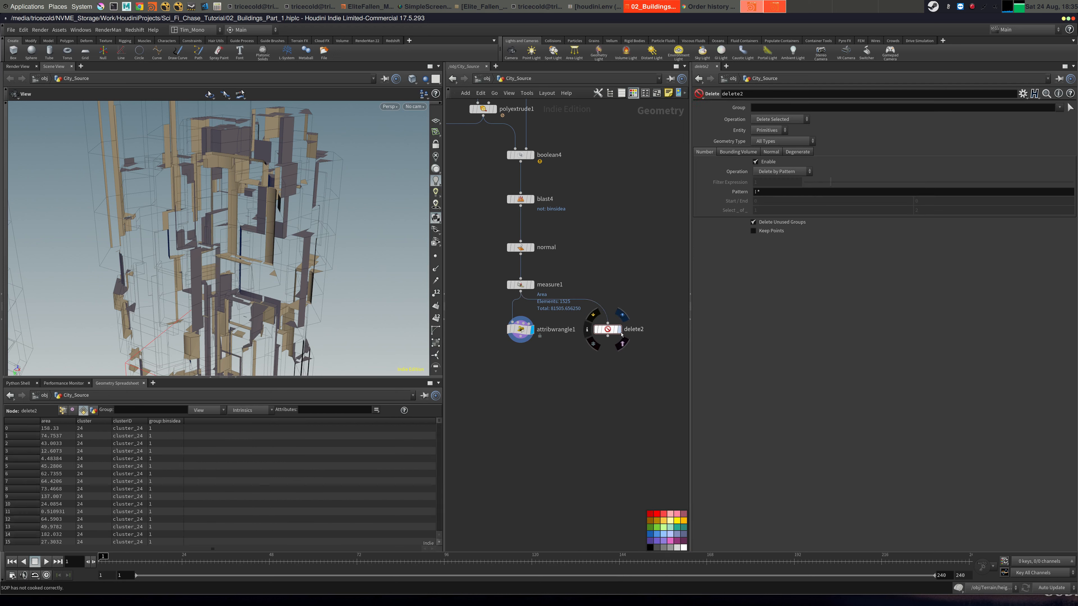
click(619, 329)
click(803, 107)
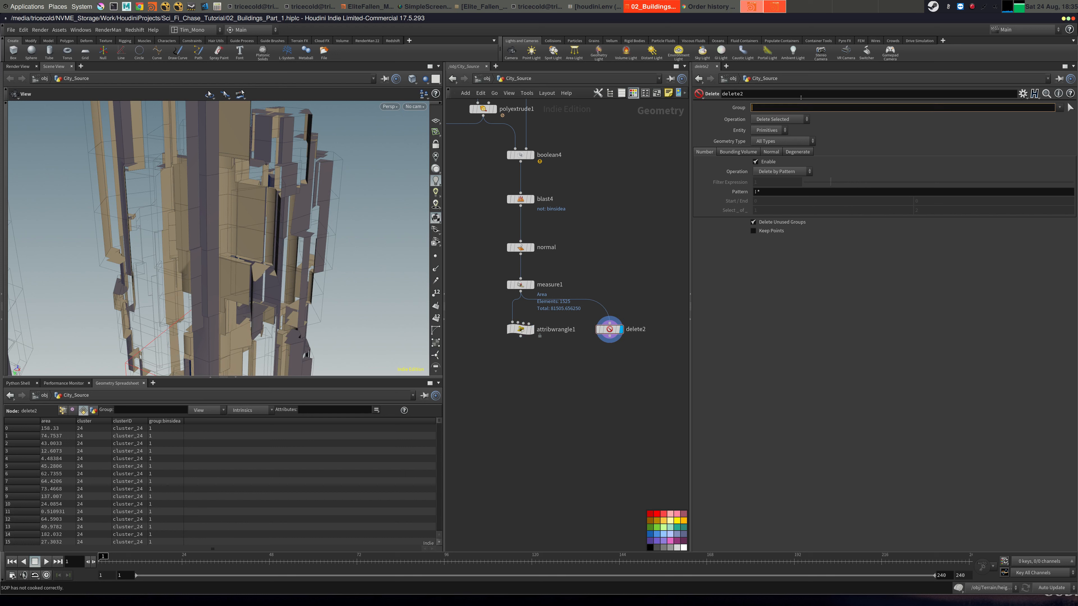
text(@area > 100)
key(Return)
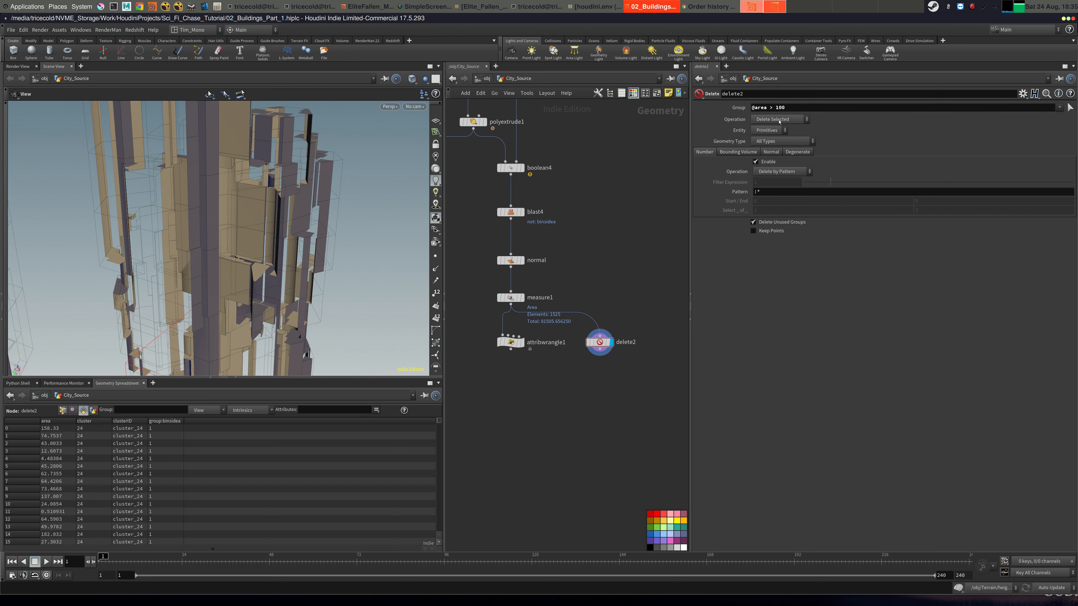
click(780, 120)
click(777, 137)
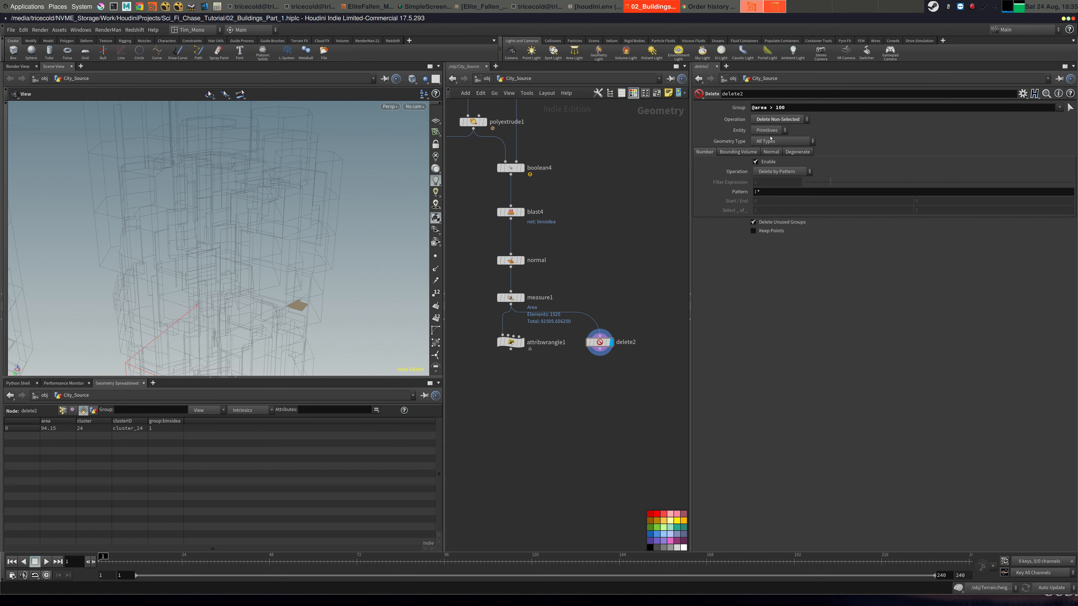
Try an area threshold of 200 in delete2's Group expression.
click(778, 107)
key(BackSpace)
text(2)
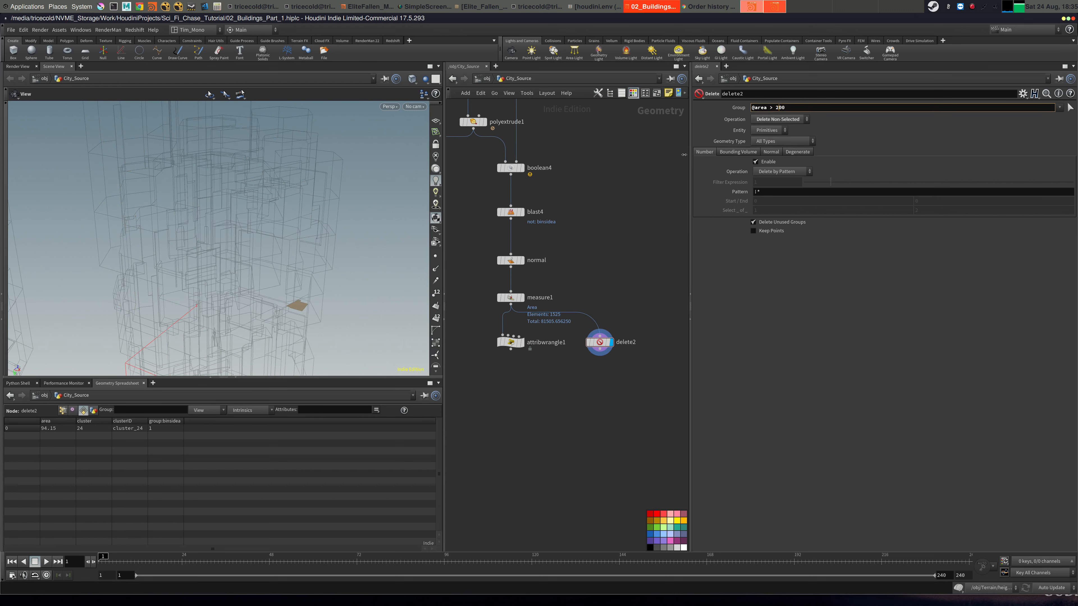
key(Return)
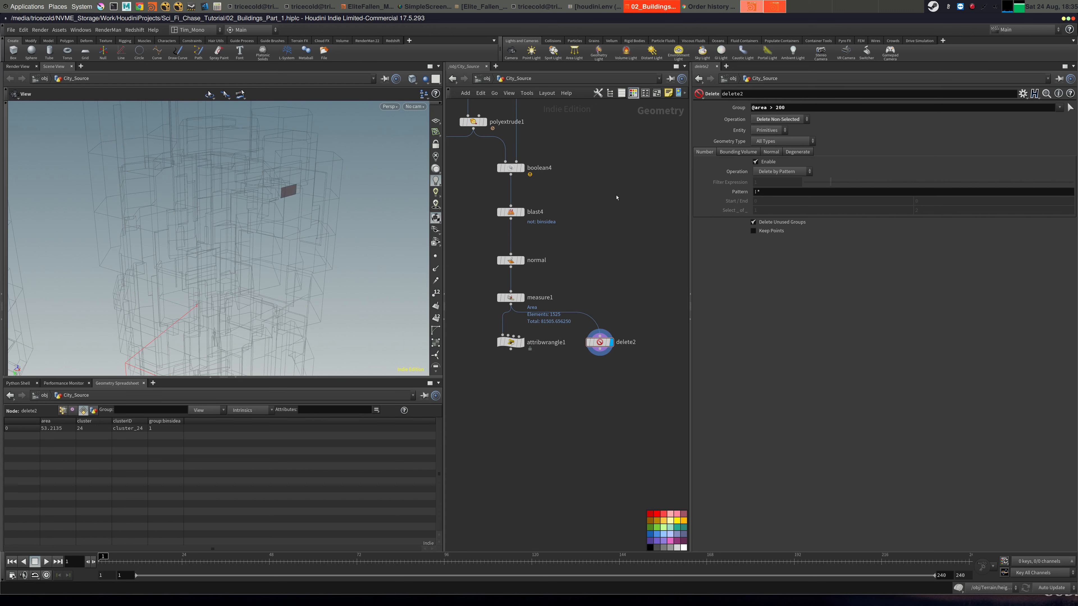
double_click(779, 107)
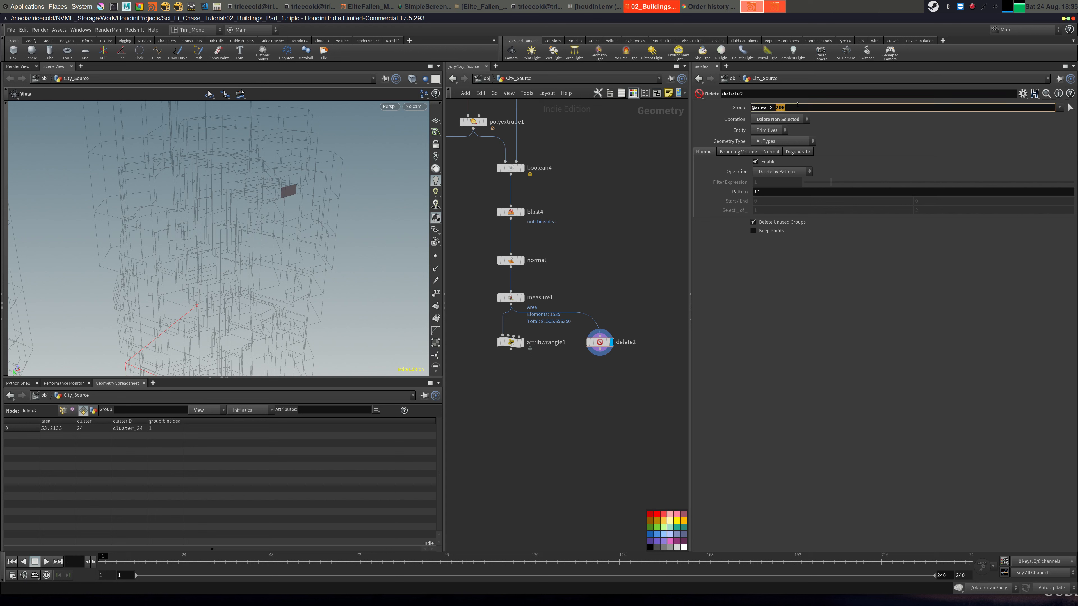
text(50)
key(Return)
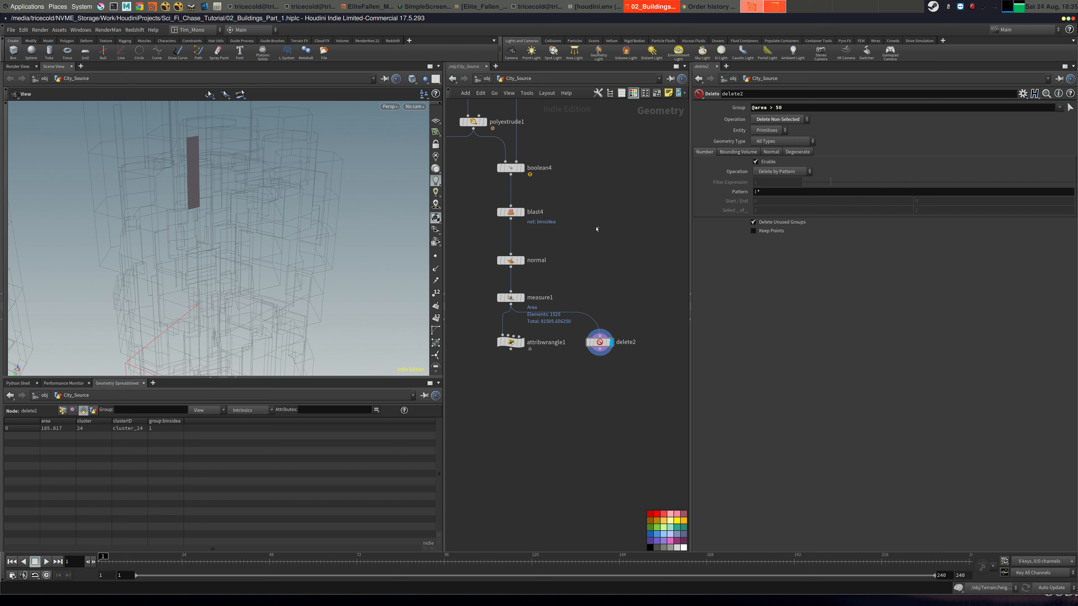
right_drag(309, 232, 238, 236)
middle_drag(231, 237, 194, 209)
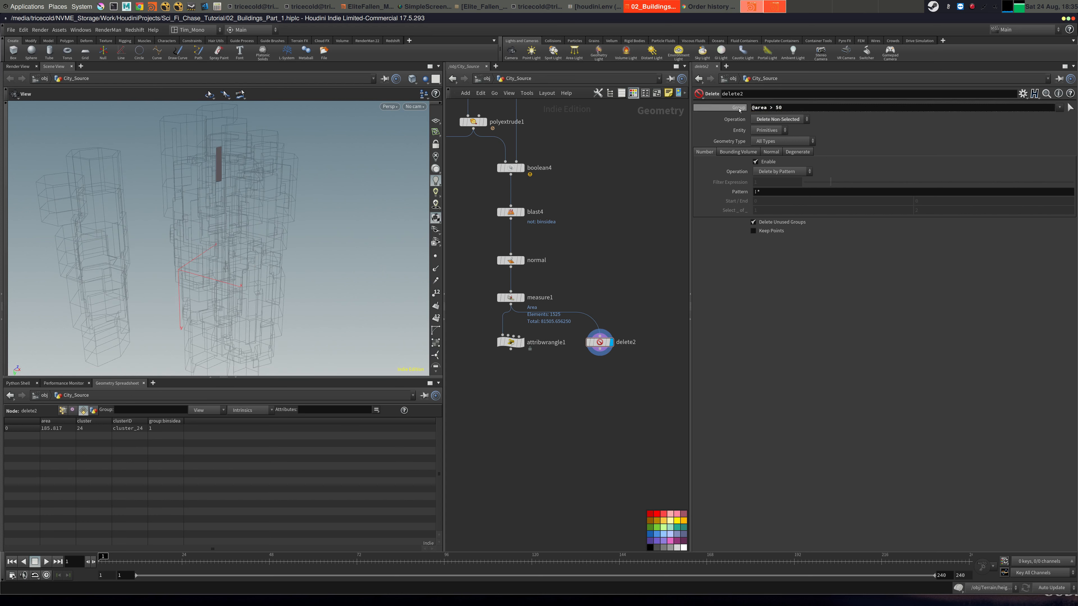
Add a Blast node beside delete2, connected to measure1's output.
middle_drag(638, 261, 623, 207)
key(Tab)
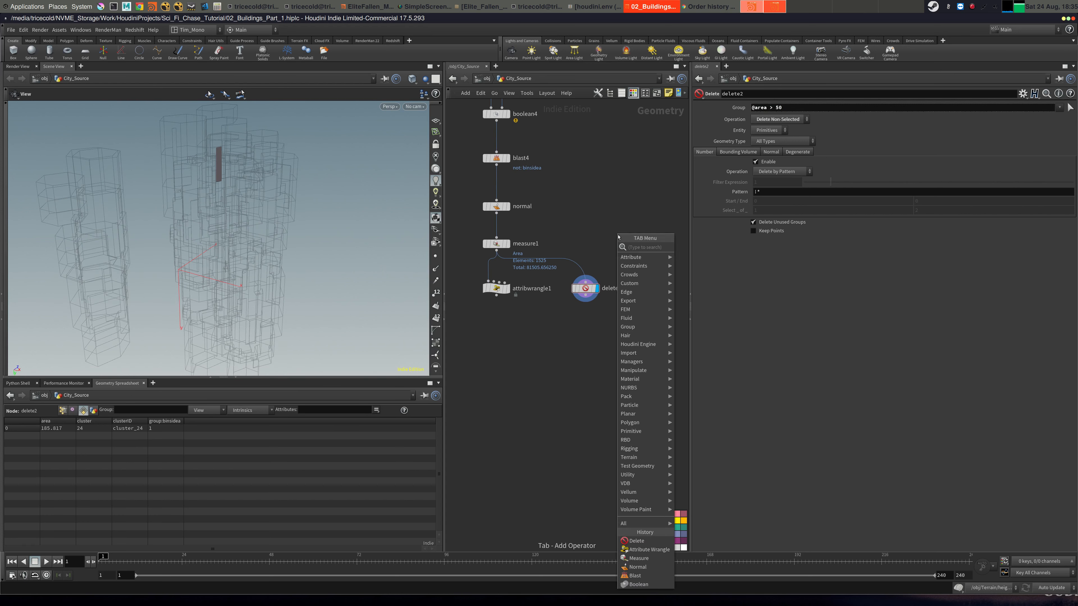
text(bl)
key(Return)
click(630, 264)
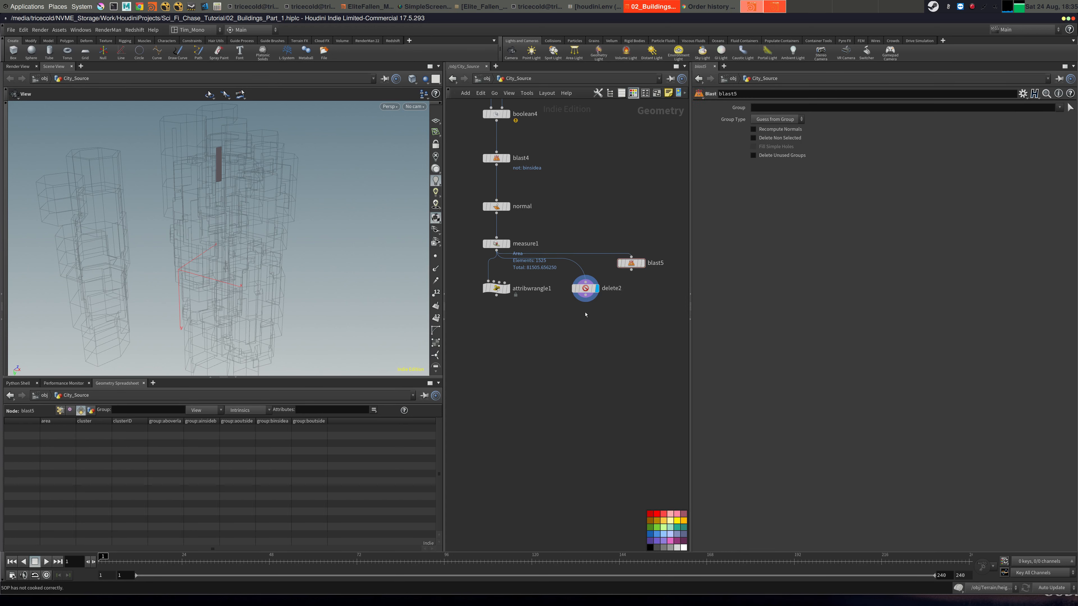
click(585, 289)
drag(798, 107, 743, 109)
key(ctrl+c)
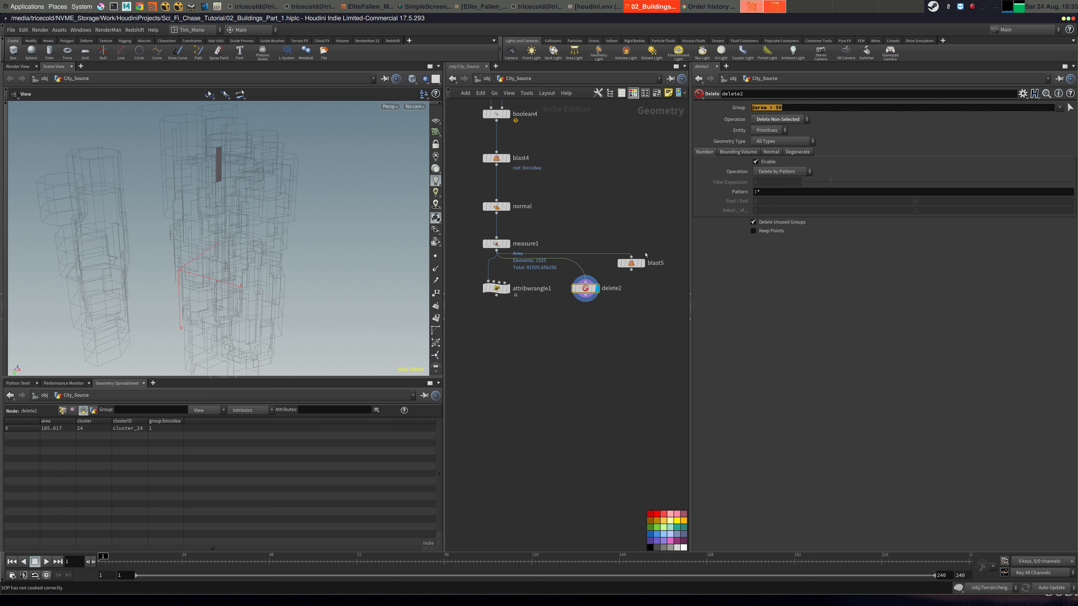
click(630, 263)
click(770, 110)
key(ctrl+v)
key(Return)
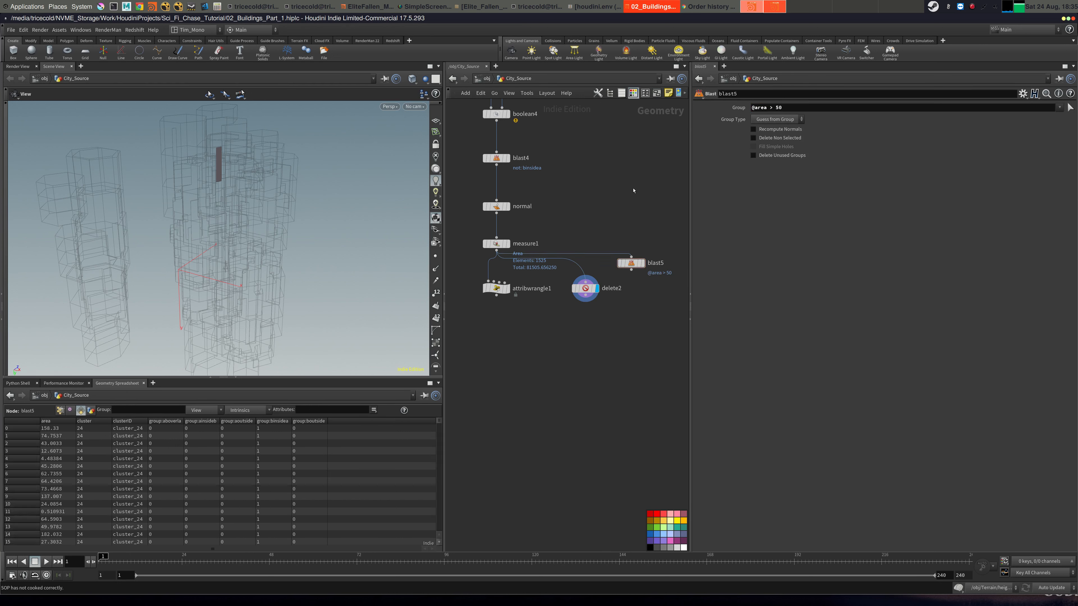
click(642, 263)
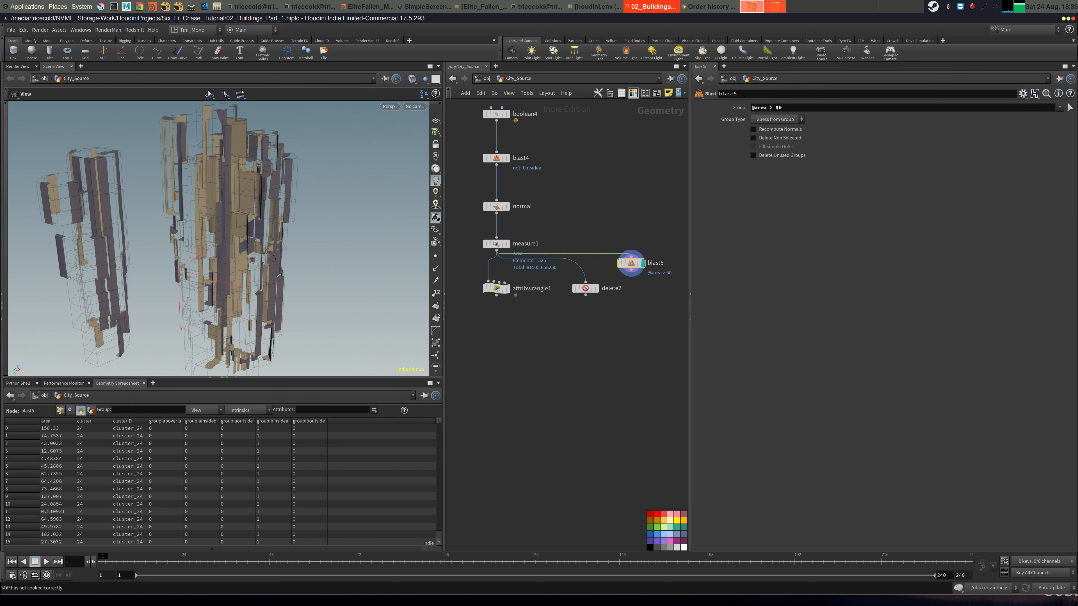
text(2)
key(Return)
drag(640, 263, 588, 288)
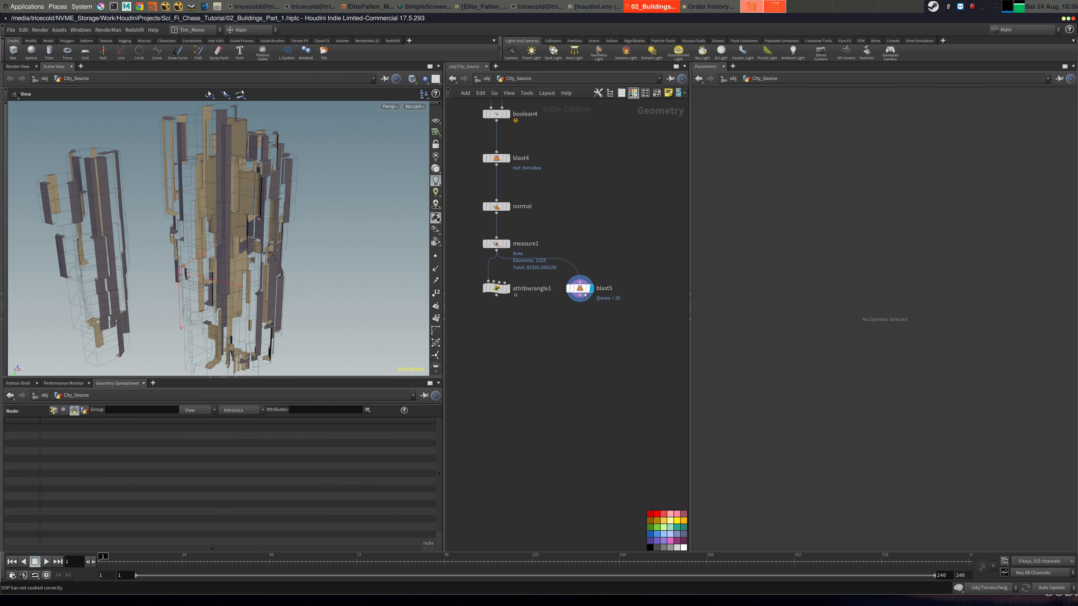
scroll(526, 305, up, 4)
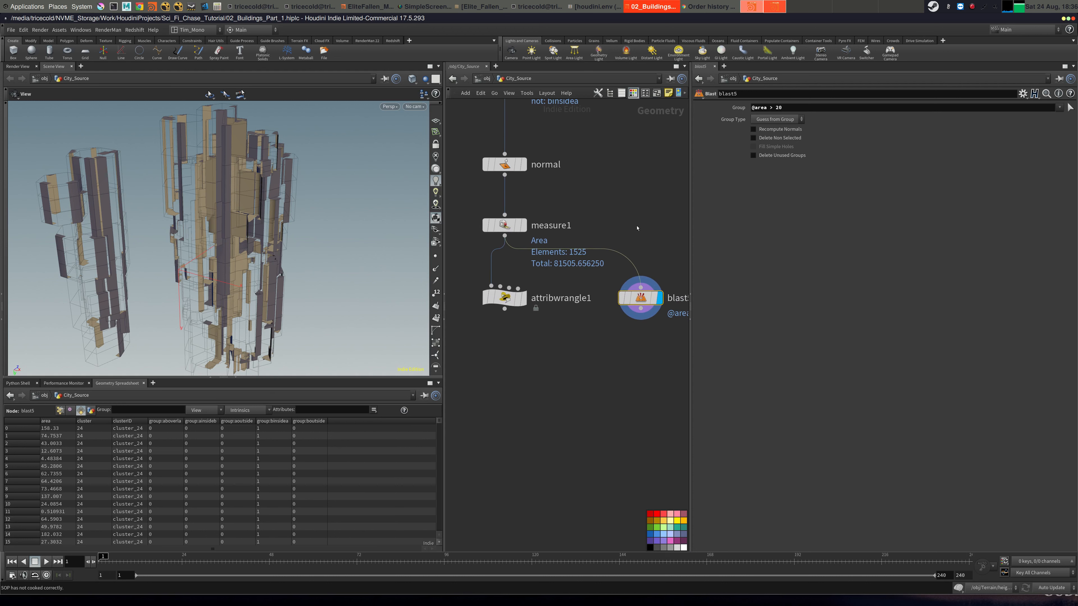
click(525, 300)
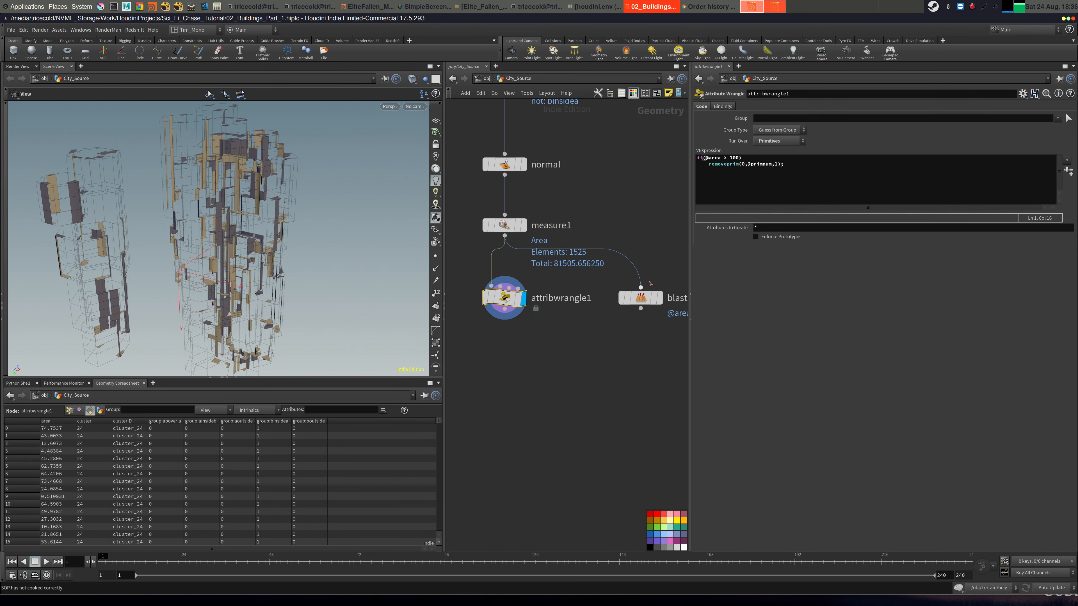
click(659, 297)
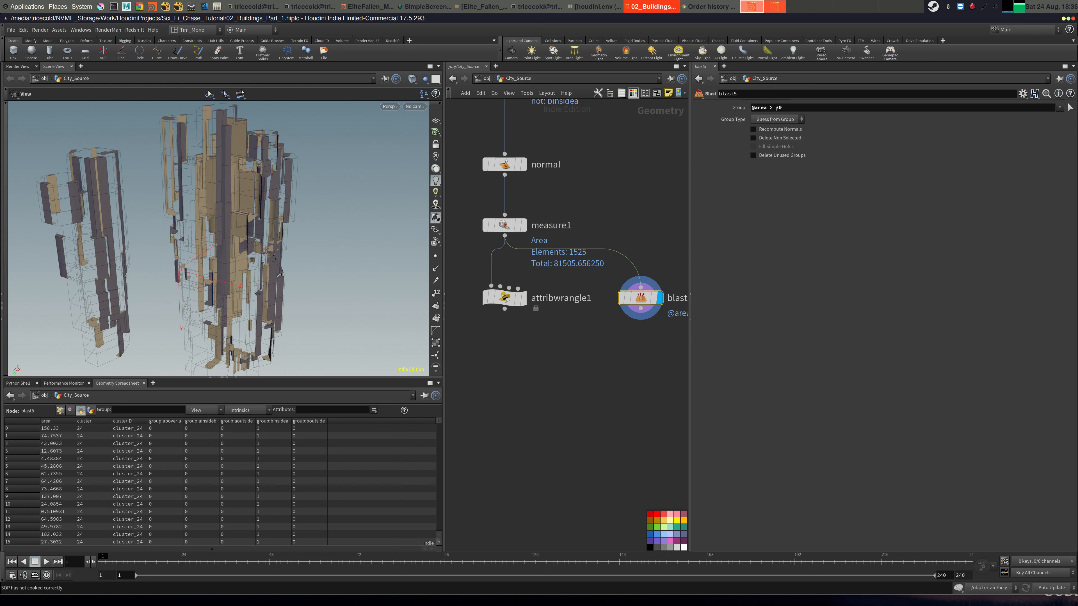
drag(778, 107, 809, 101)
key(BackSpace)
key(BackSpace)
text(100)
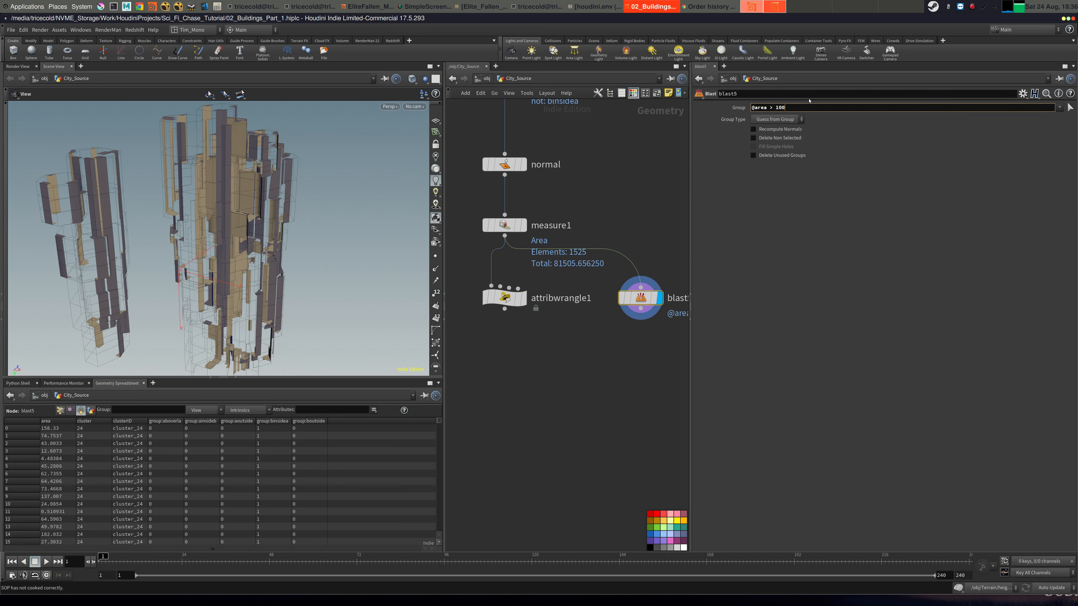
key(Return)
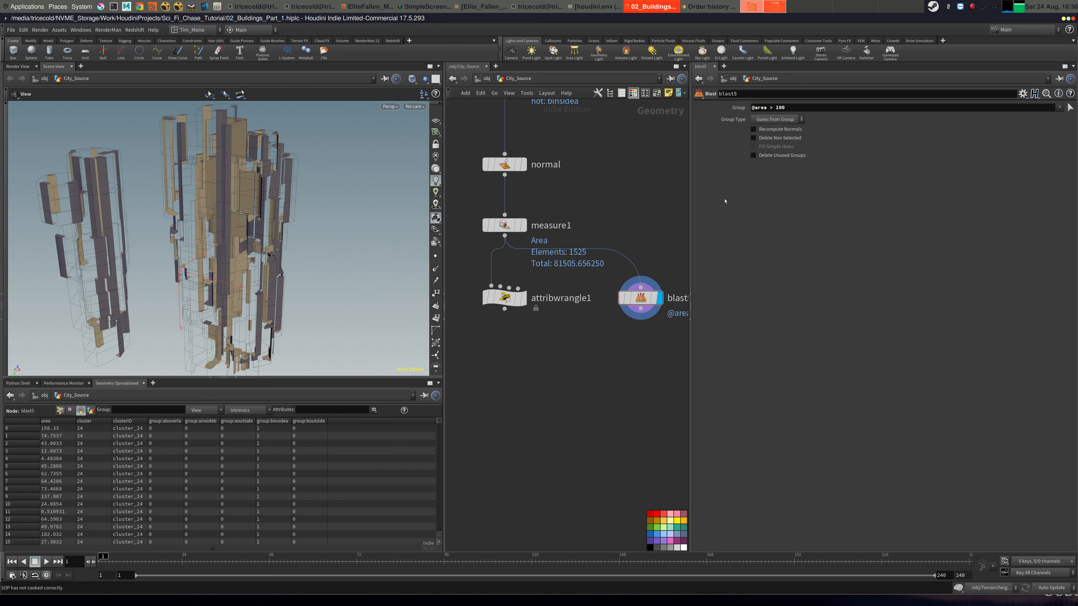
click(785, 138)
click(785, 137)
Display attribwrangle1 and delete the blast5 node.
click(524, 297)
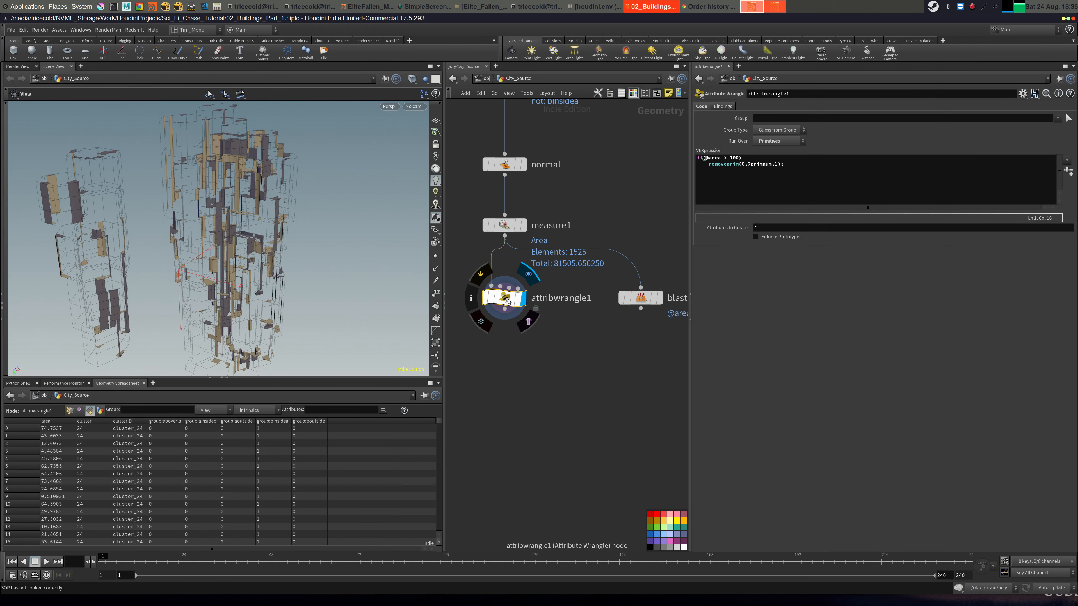
click(641, 298)
key(Delete)
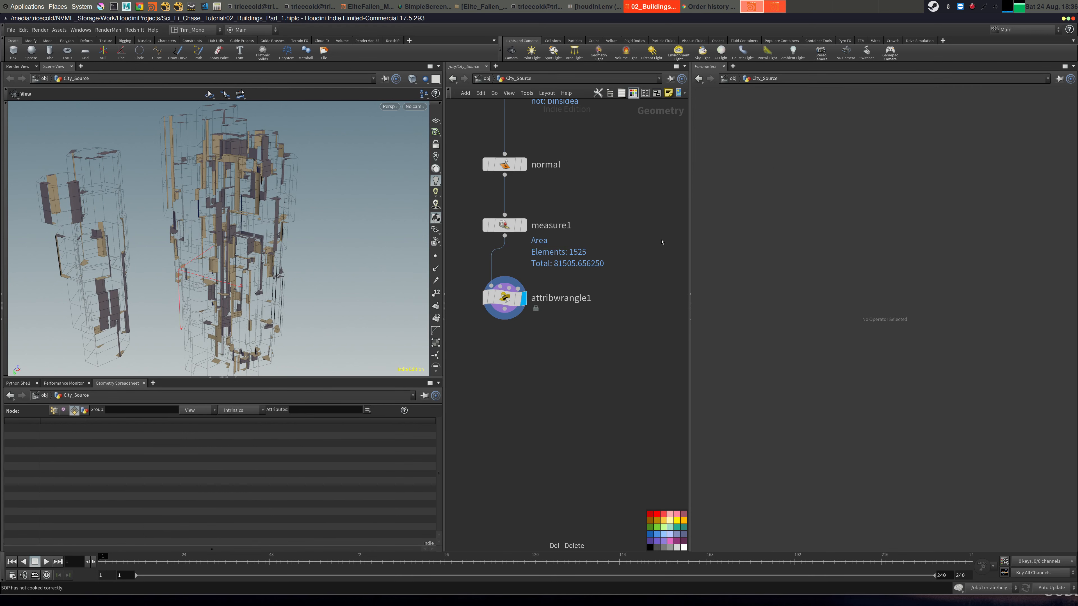
Examine the wall panels kept by attribwrangle1 on the towers from several angles and distances.
middle_drag(617, 291, 637, 308)
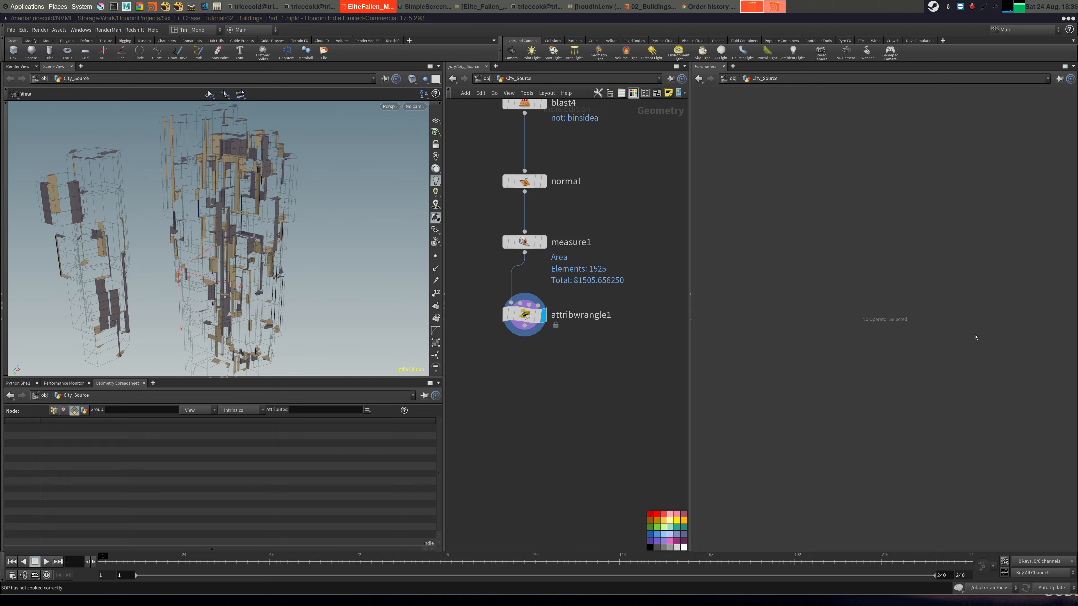
right_drag(121, 198, 140, 213)
drag(140, 213, 170, 198)
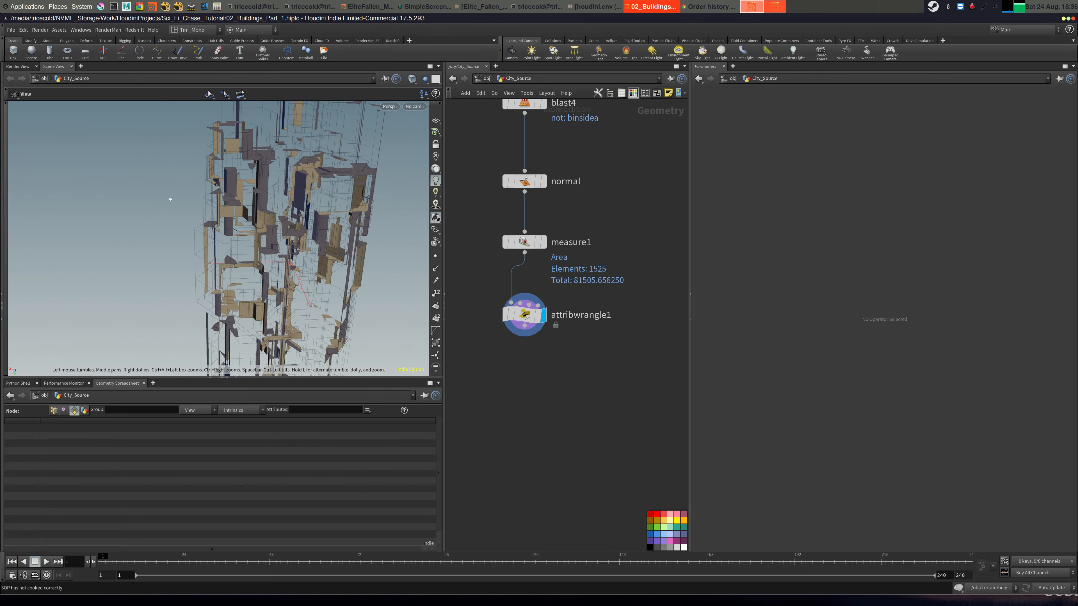
right_drag(170, 199, 279, 149)
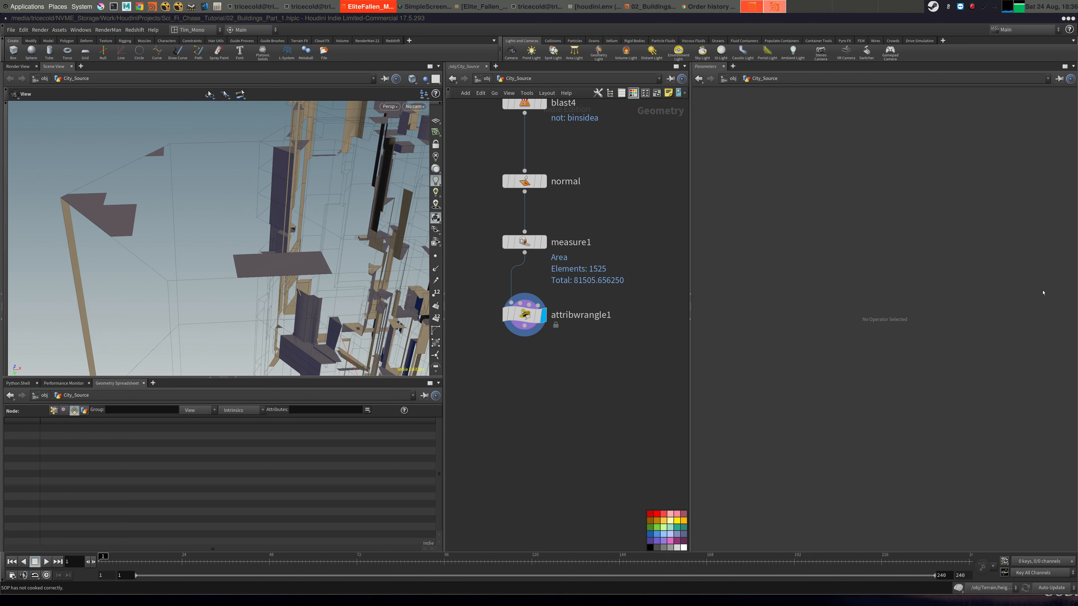
drag(259, 200, 281, 218)
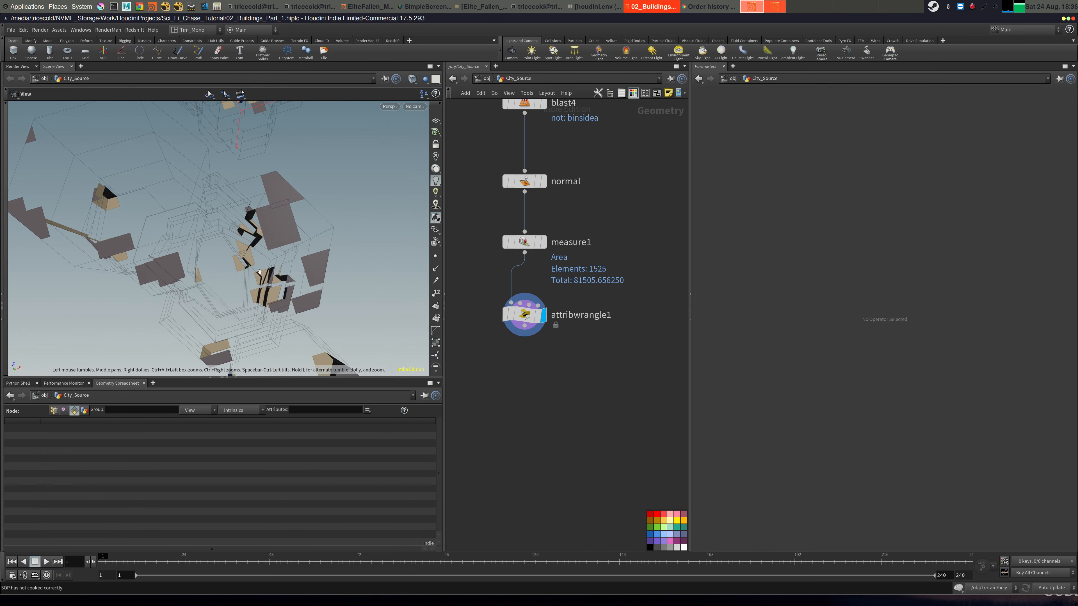
drag(260, 271, 257, 212)
right_drag(257, 212, 212, 212)
drag(212, 213, 229, 219)
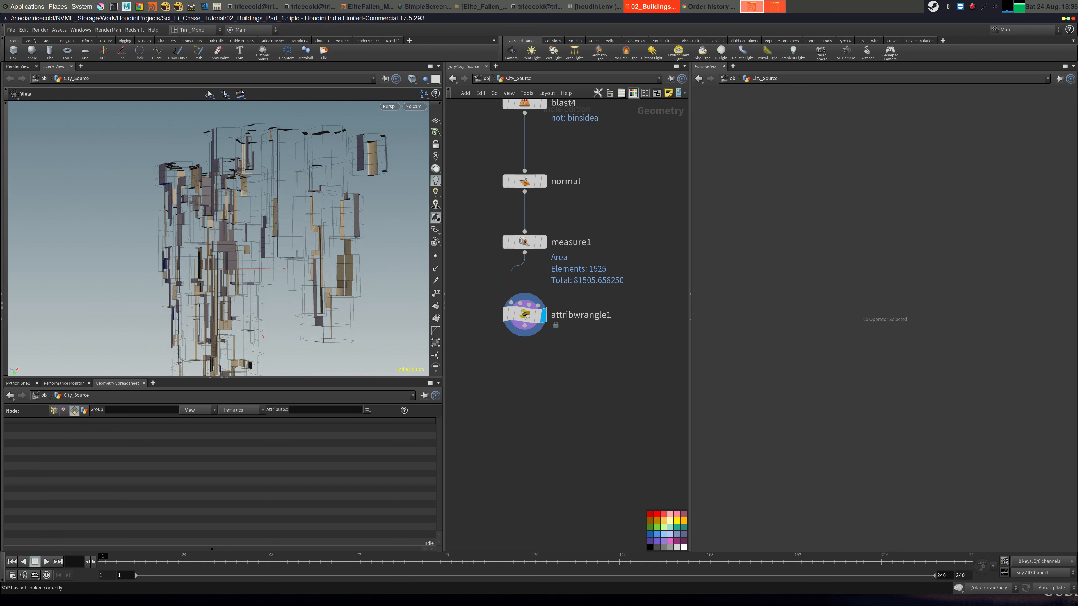
key(alt+Tab)
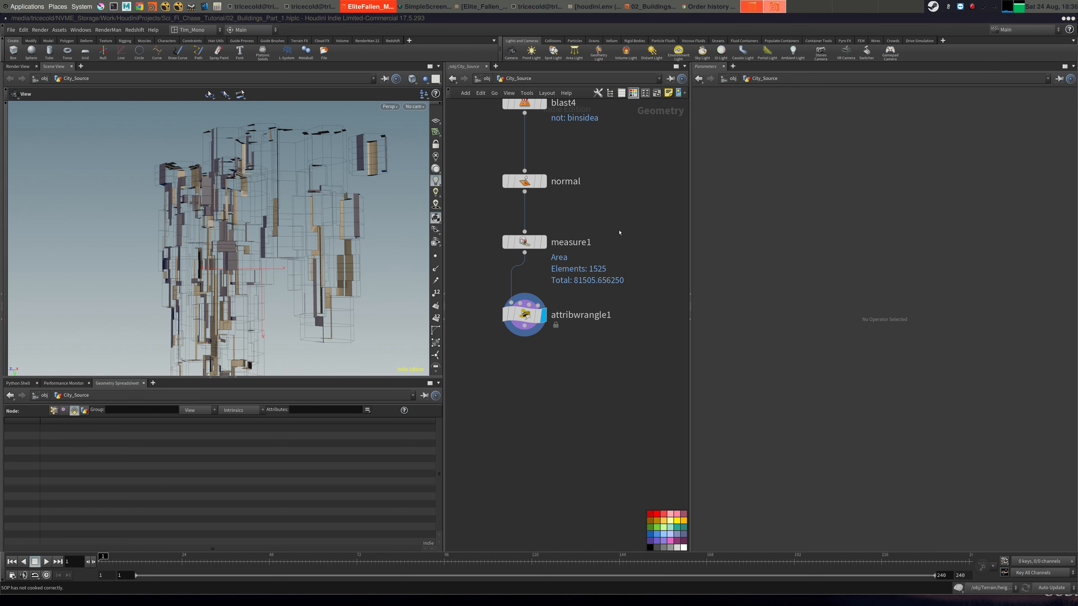
Replace the value 100 in attribwrangle1's area condition with ch("threshold") and create the matching parameter.
middle_drag(619, 233, 646, 299)
drag(618, 279, 479, 335)
click(572, 369)
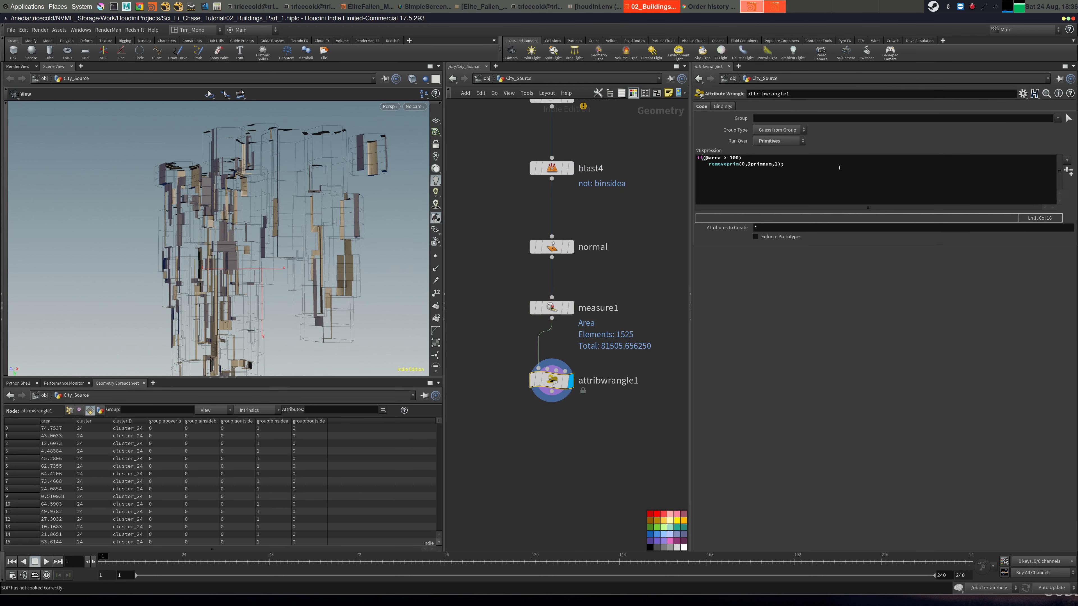
drag(730, 158, 735, 158)
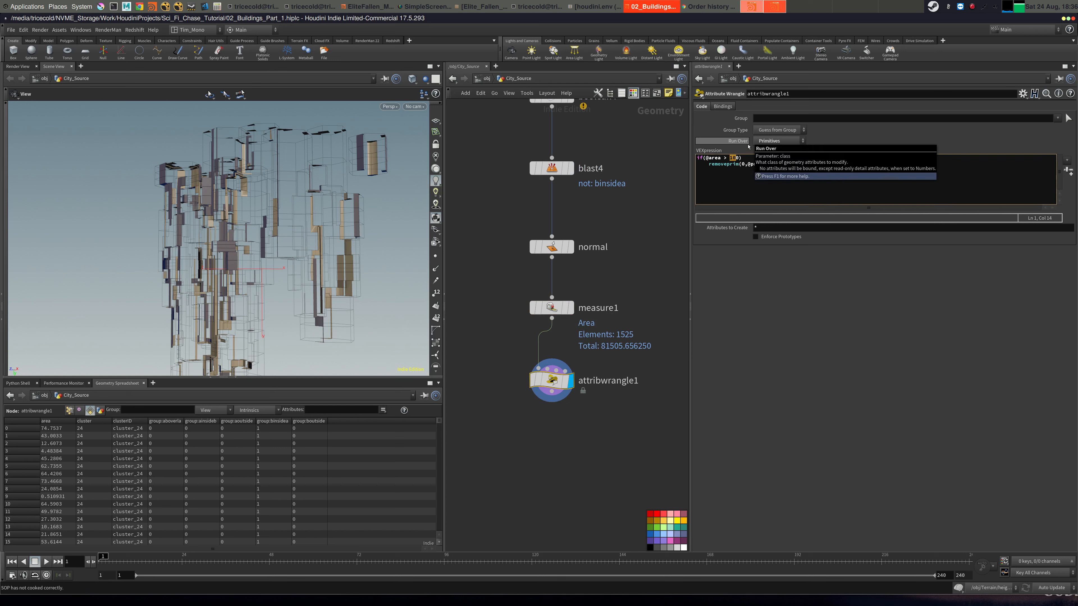
key(Delete)
key(Delete)
text(ch("threshold")
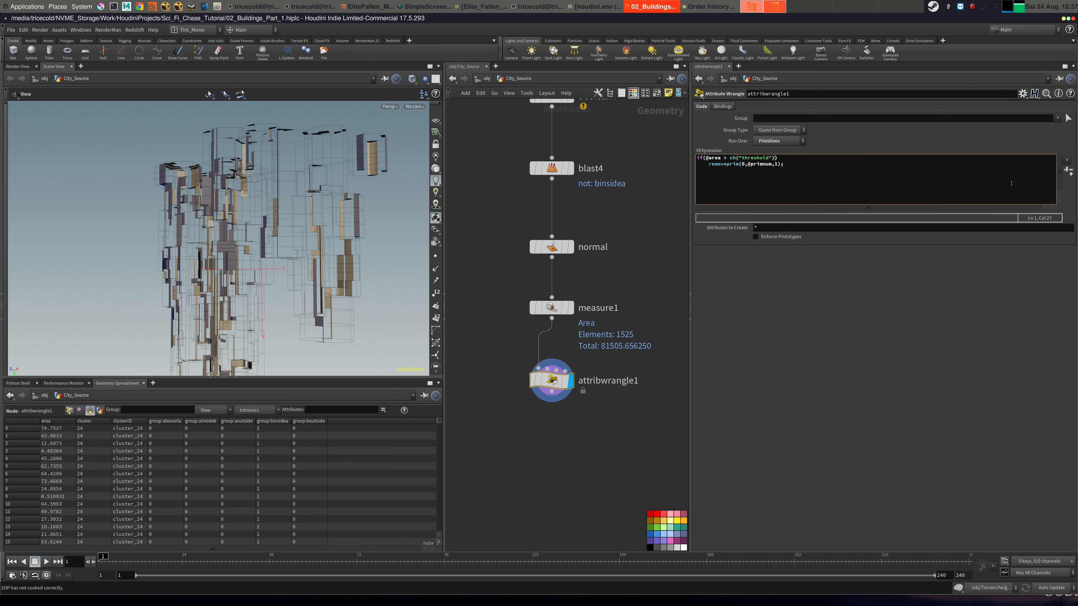
click(1069, 172)
Set attribwrangle1's Threshold parameter to 240 and check the resulting wall panels up close.
drag(802, 251, 1076, 259)
middle_drag(769, 250, 881, 236)
middle_drag(993, 240, 1065, 240)
alt+drag(339, 191, 263, 238)
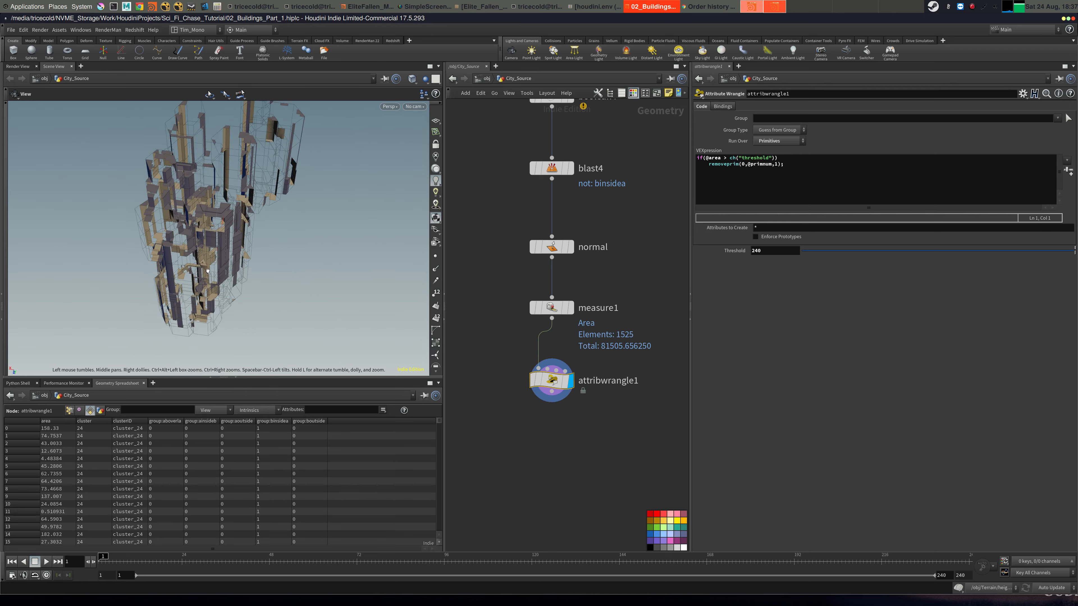
alt+right_drag(263, 238, 348, 212)
mouse_move(348, 212)
alt+mouse_down()
mouse_move(412, 167)
mouse_move(378, 269)
mouse_move(365, 206)
alt+mouse_up()
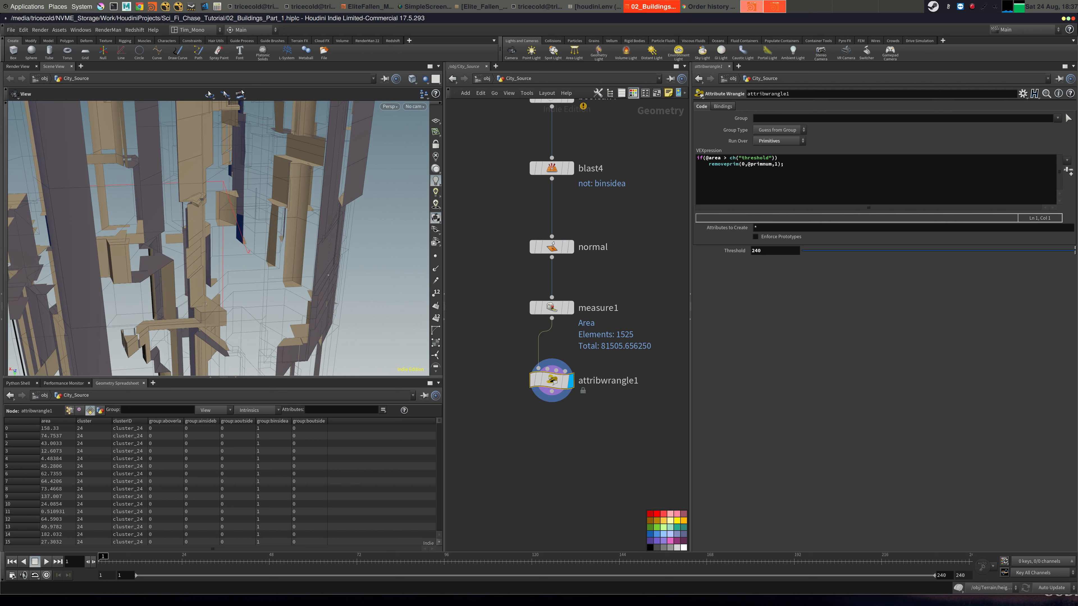
Check the guide settings in the viewport's display options.
middle_drag(610, 329, 648, 212)
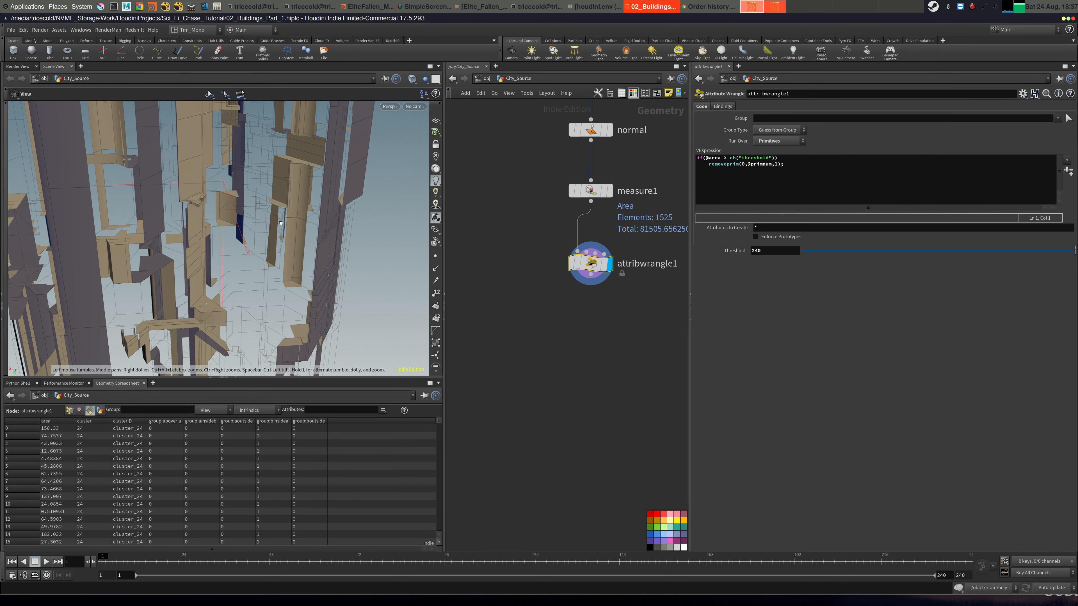
key(d)
click(166, 154)
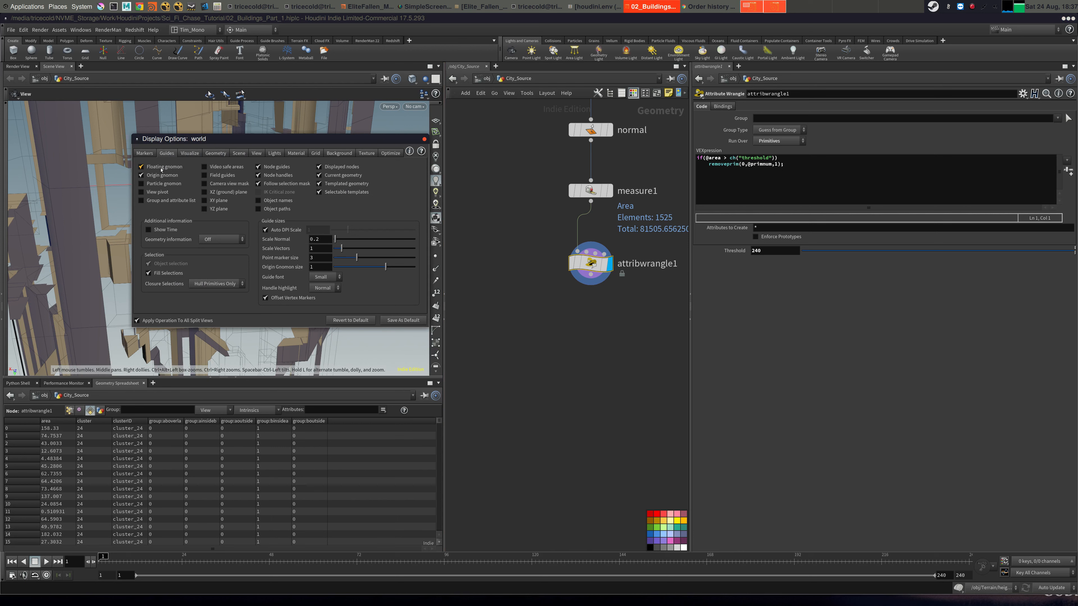
click(424, 139)
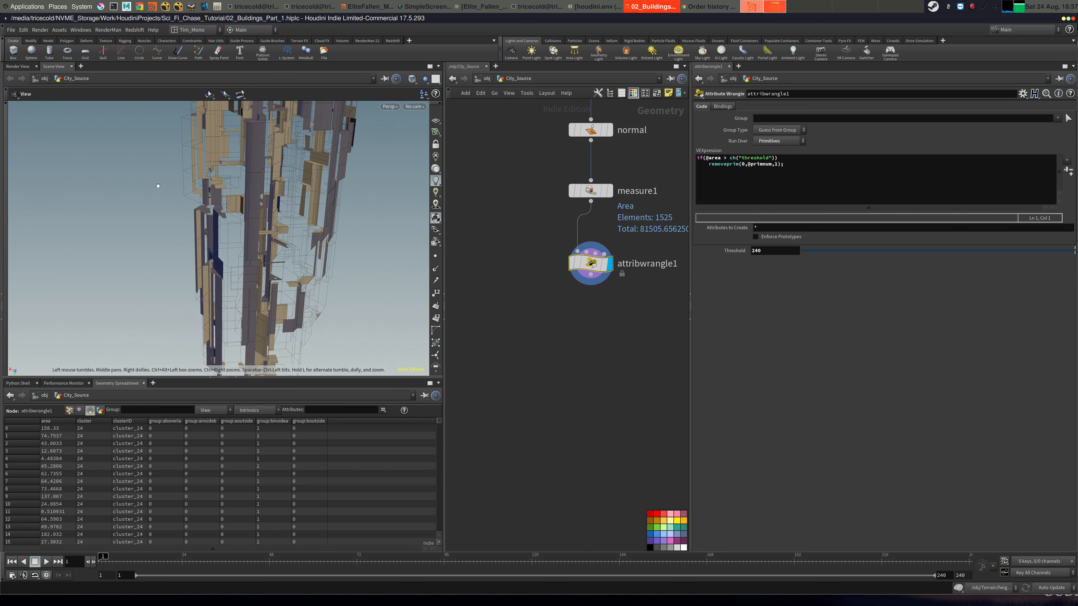
Review the filtered wall panels on both towers and the overall layout of the node network.
drag(158, 185, 284, 227)
middle_drag(284, 227, 210, 232)
middle_drag(649, 335, 595, 373)
right_drag(585, 383, 536, 399)
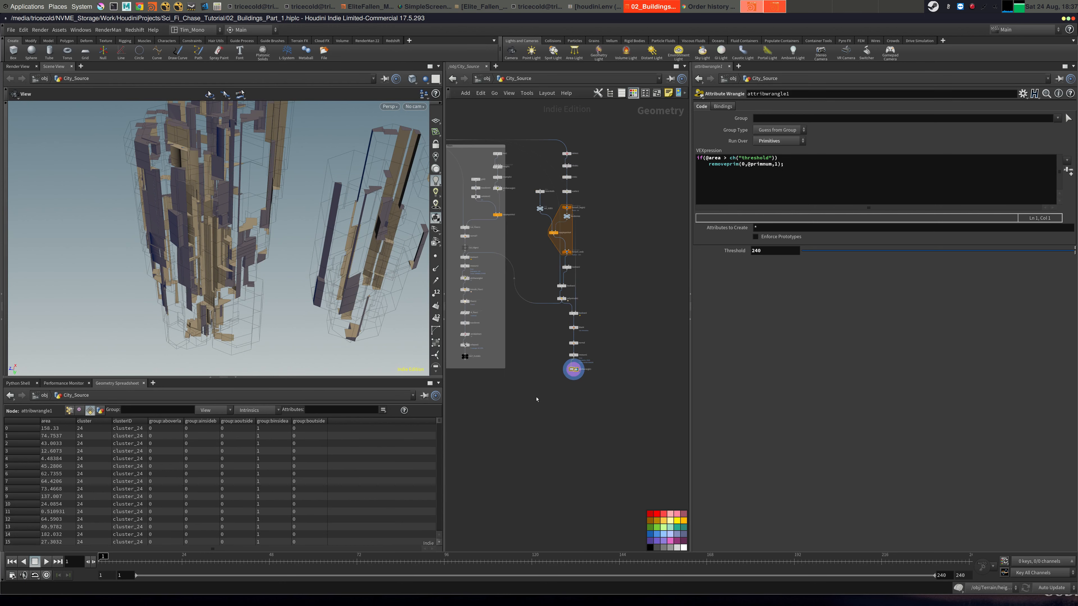
middle_drag(549, 388, 574, 372)
scroll(571, 381, up, 1)
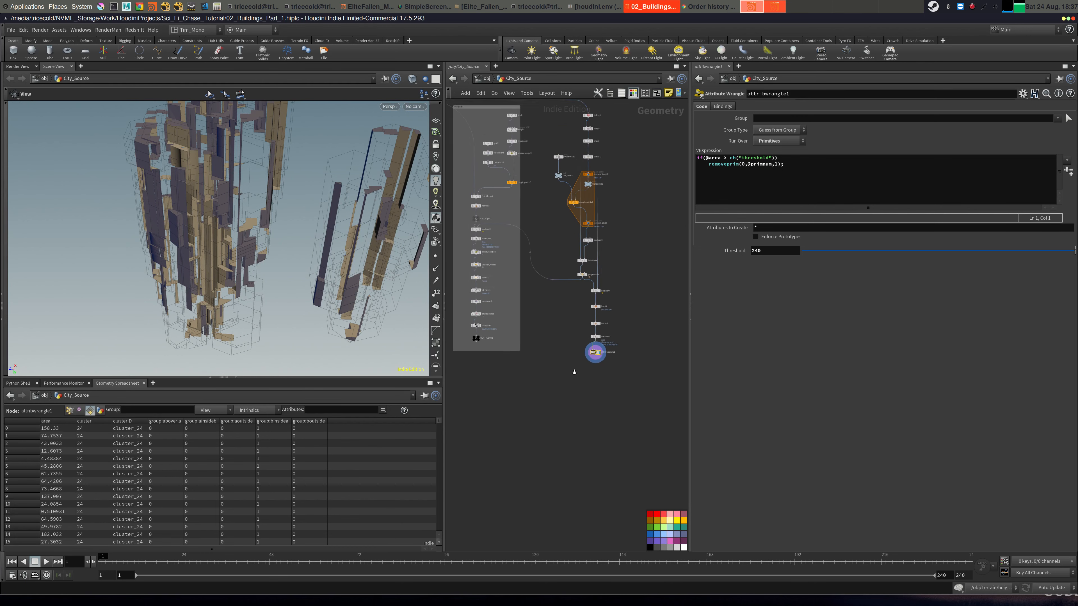
scroll(574, 372, up, 6)
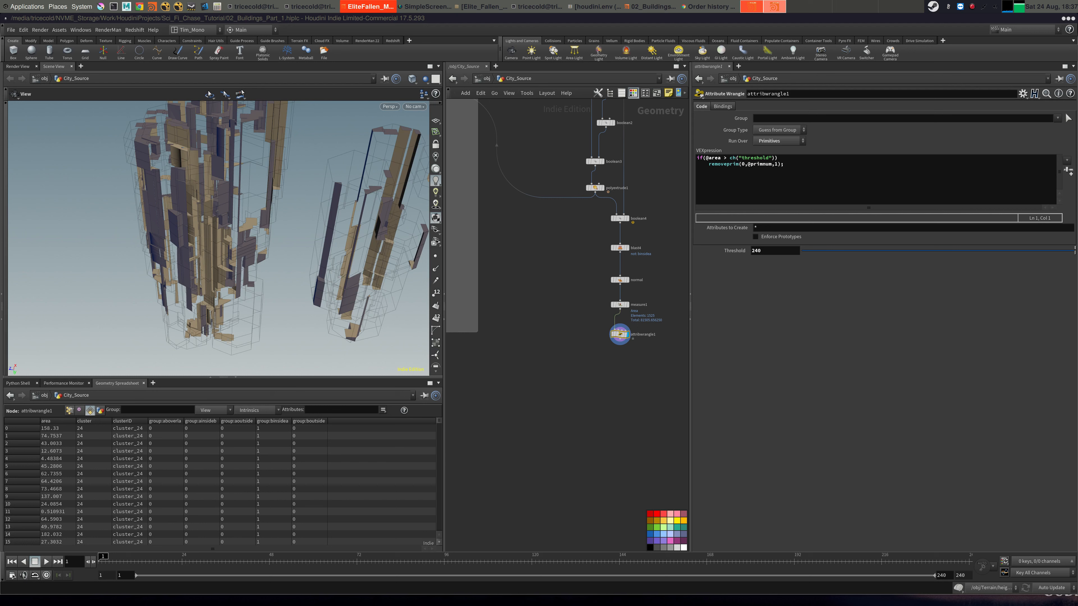
scroll(543, 212, down, 5)
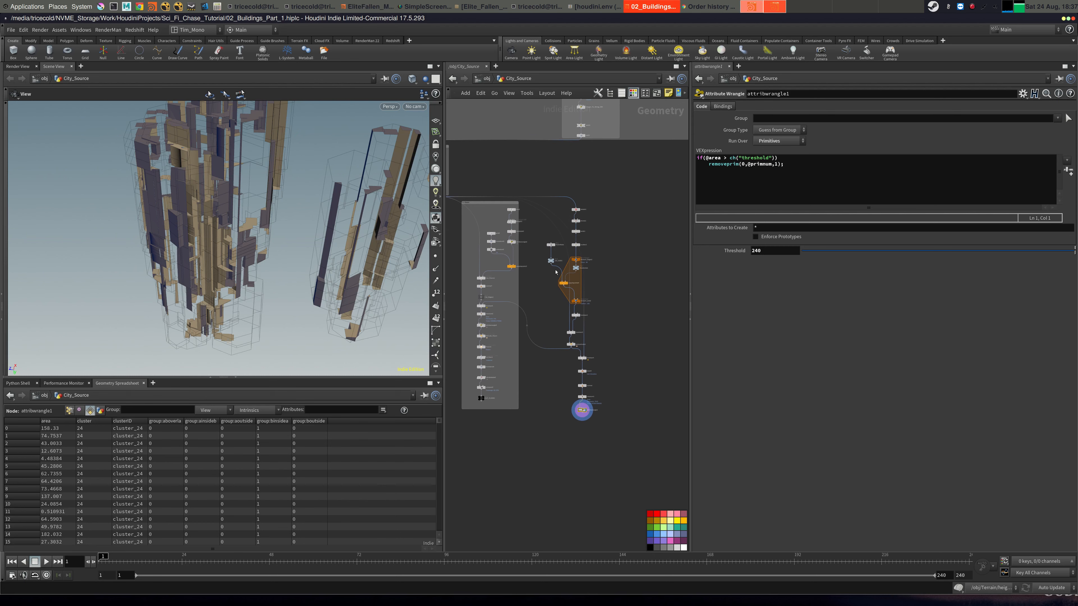
Group the wall node chain from its first divide node down to attribwrangle1 in a new network box.
right_drag(533, 227, 551, 220)
middle_drag(550, 224, 481, 164)
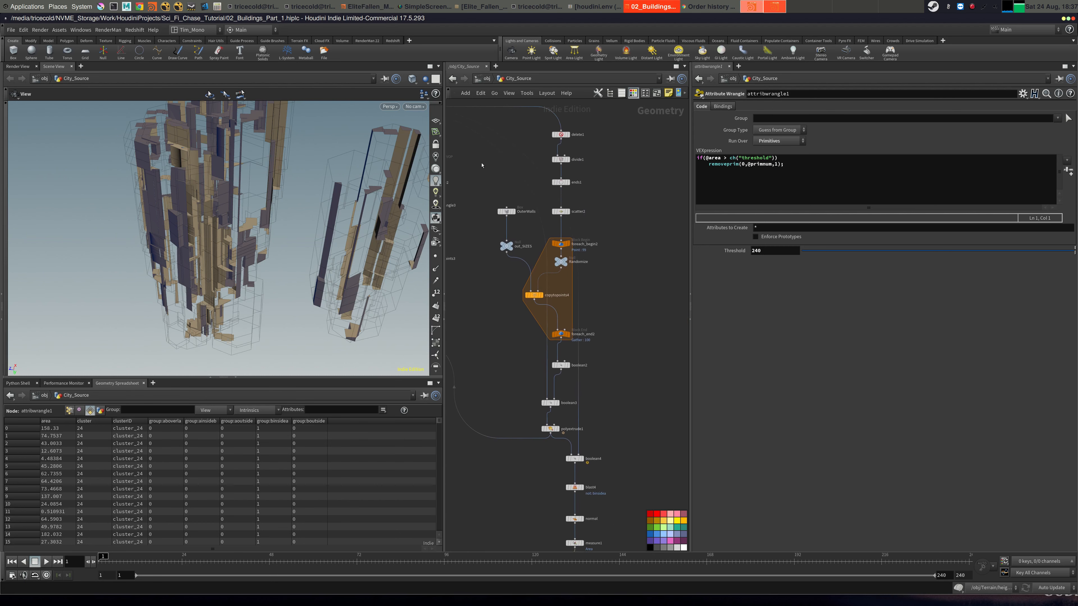
right_drag(497, 173, 485, 182)
middle_drag(485, 182, 536, 184)
drag(644, 142, 549, 438)
key(shift+o)
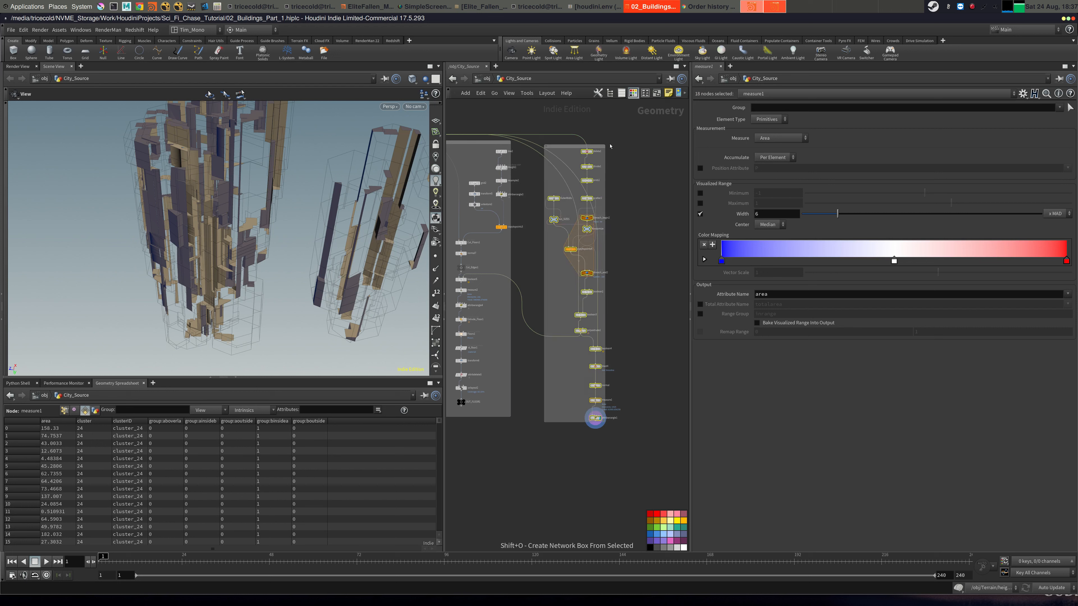
Align the new network box's top with the neighbouring box and extend both boxes so their edges meet.
click(557, 144)
drag(557, 145, 557, 140)
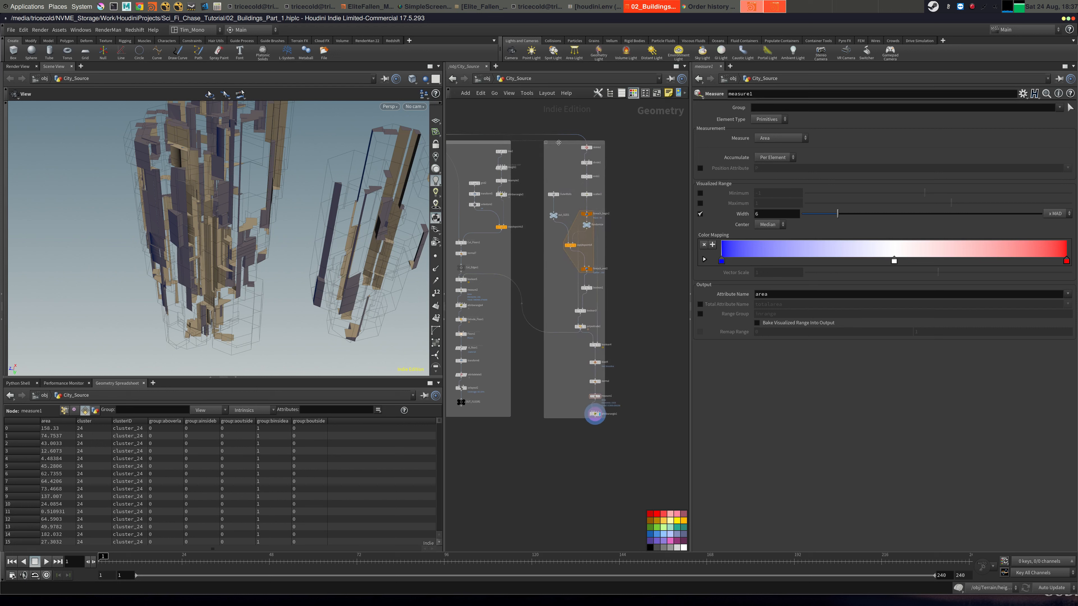
drag(511, 243, 532, 246)
Title the new network box "External Wall Prep".
click(561, 143)
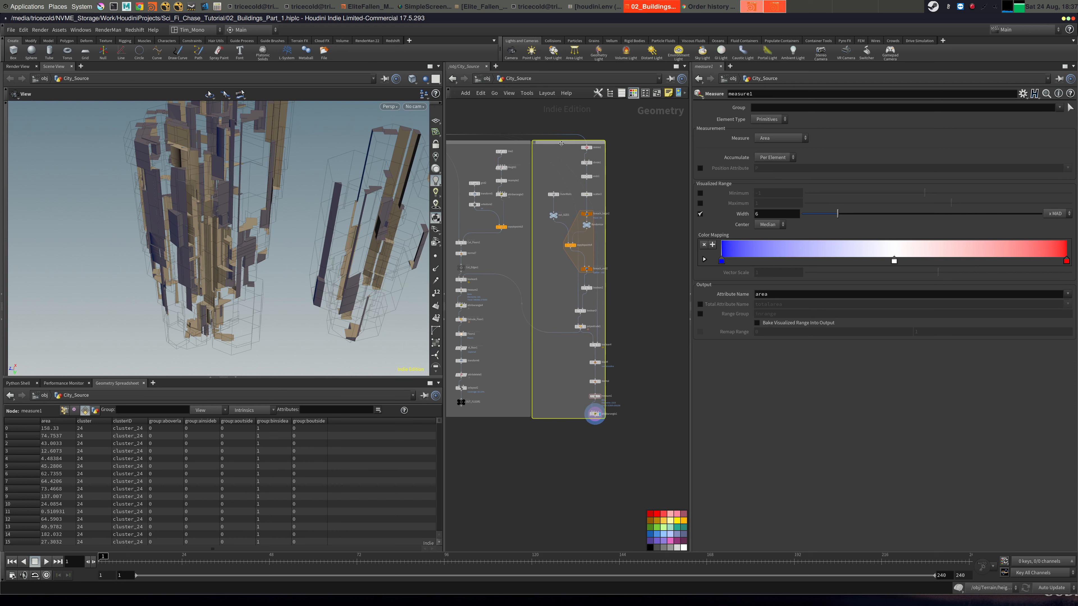
double_click(562, 143)
scroll(597, 179, up, 5)
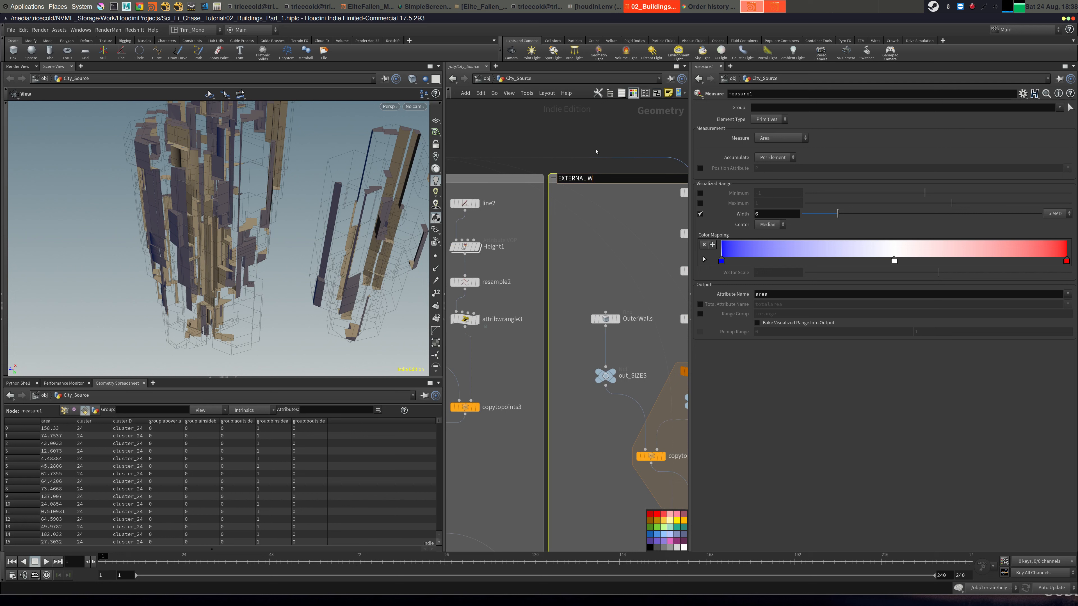
key(BackSpace)
key(BackSpace)
key(BackSpace)
key(BackSpace)
key(BackSpace)
key(BackSpace)
key(BackSpace)
text(xternal Wall Prepa)
key(BackSpace)
key(Return)
middle_drag(623, 251, 551, 130)
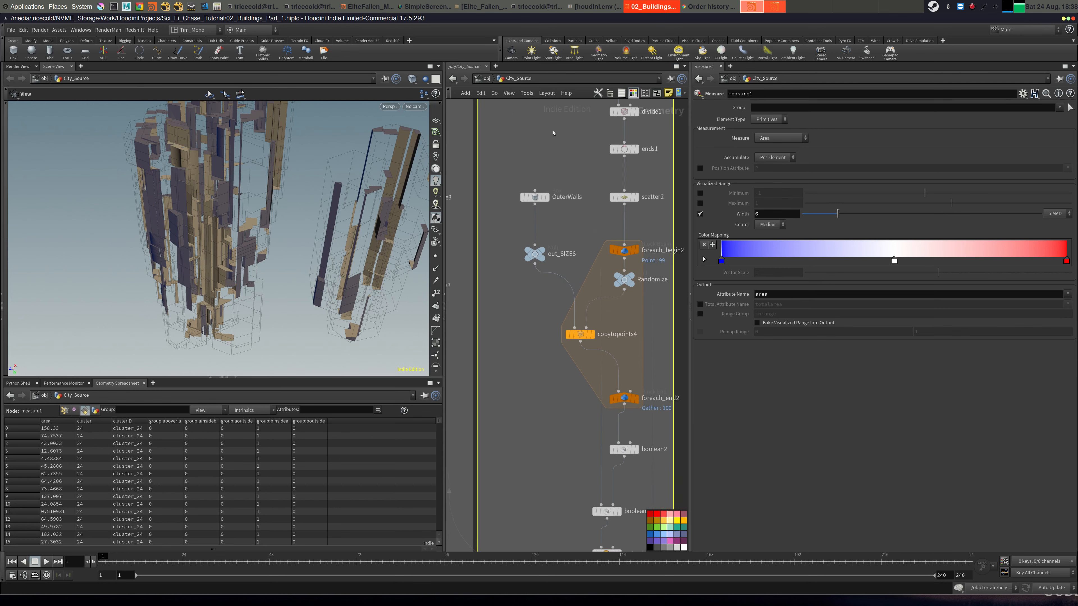
Widen the "External Wall Prep" network box so the node labels beside attribwrangle1 fit inside it.
scroll(552, 131, down, 5)
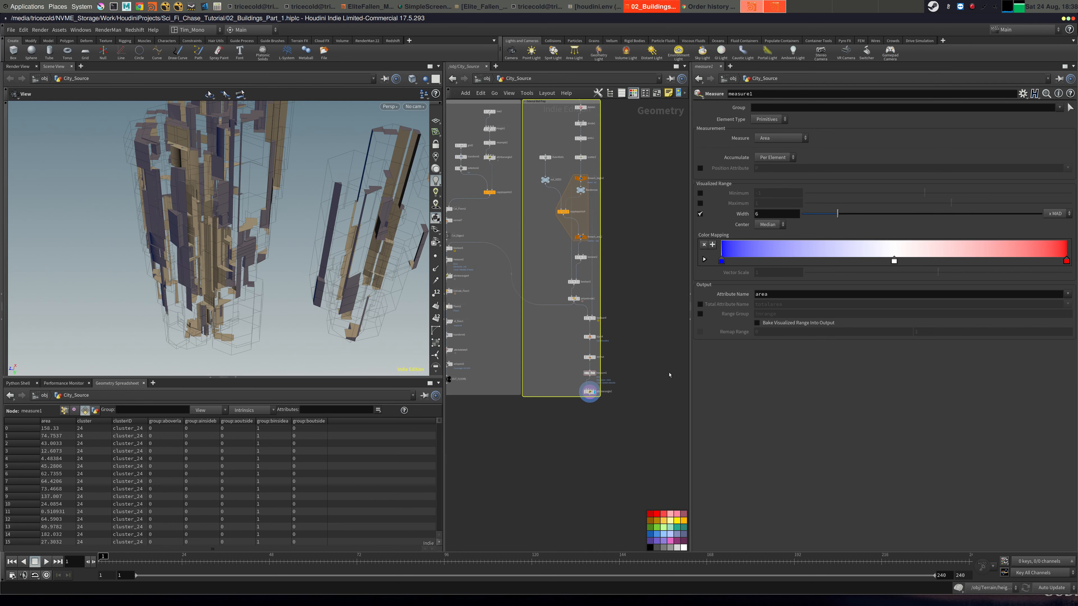
middle_drag(603, 397, 628, 377)
scroll(547, 365, up, 4)
drag(601, 365, 602, 354)
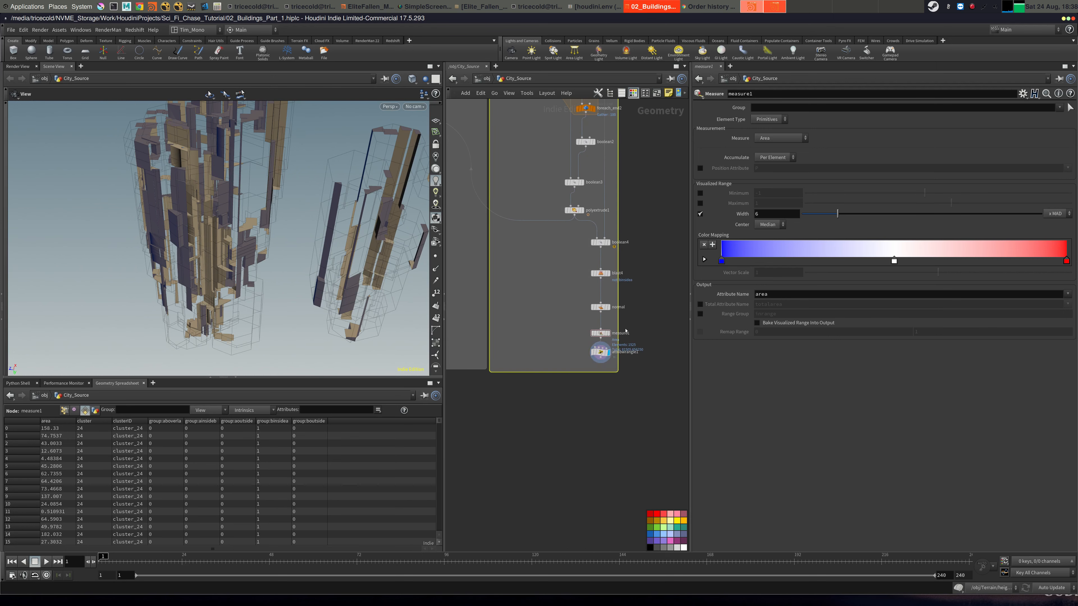
right_click(605, 359)
click(562, 348)
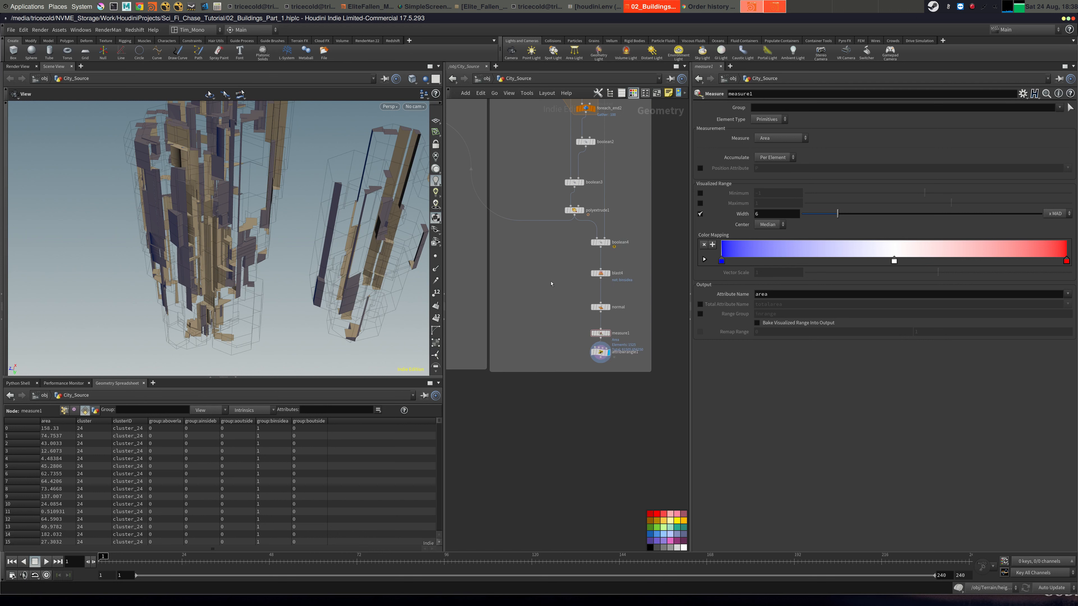
Add an Object Merge node in the empty area beside the upper end of the "External Wall Prep" box.
middle_drag(556, 286, 438, 438)
middle_drag(625, 214, 650, 401)
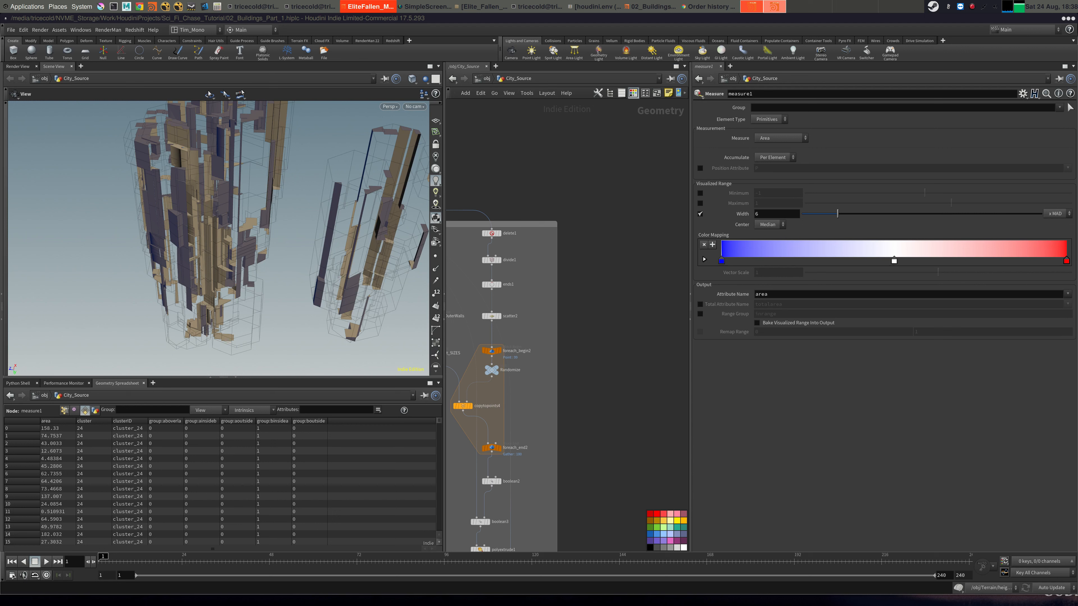
middle_drag(589, 312, 651, 54)
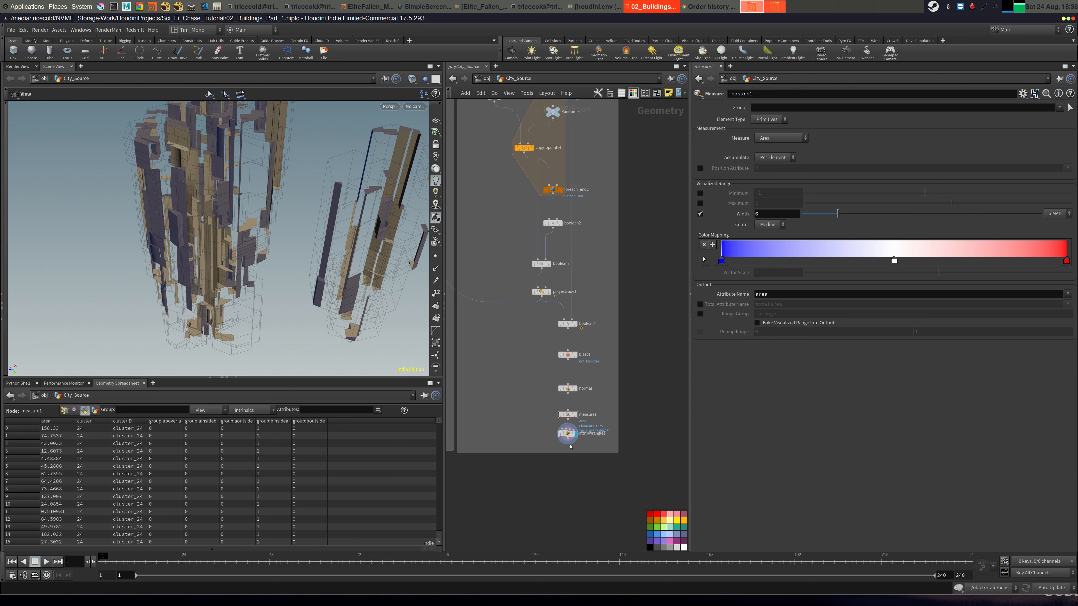
middle_drag(683, 298, 611, 503)
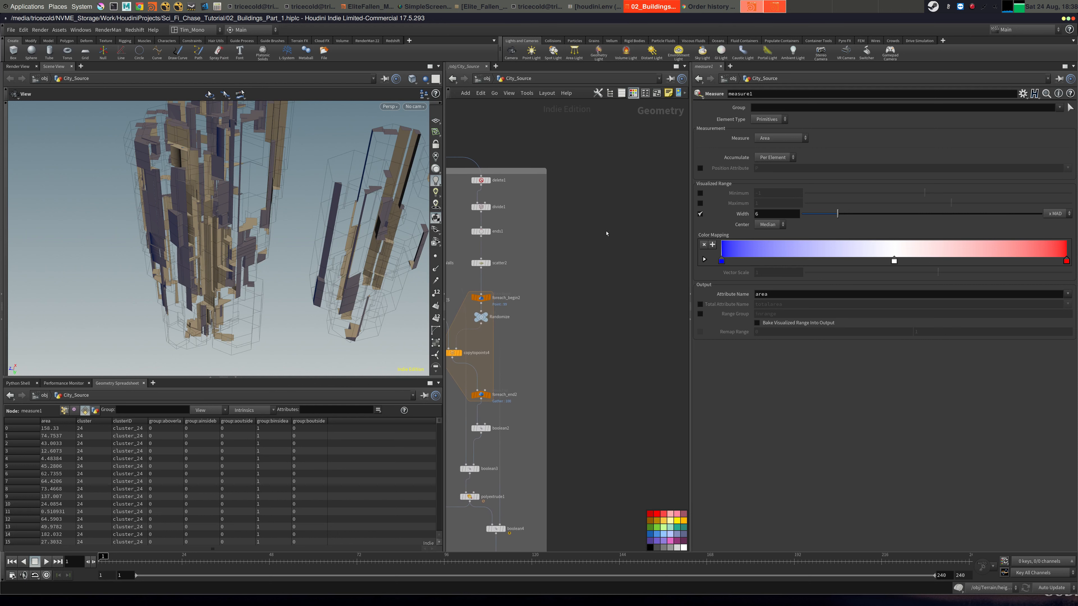
key(Tab)
text(obj)
click(677, 247)
click(616, 181)
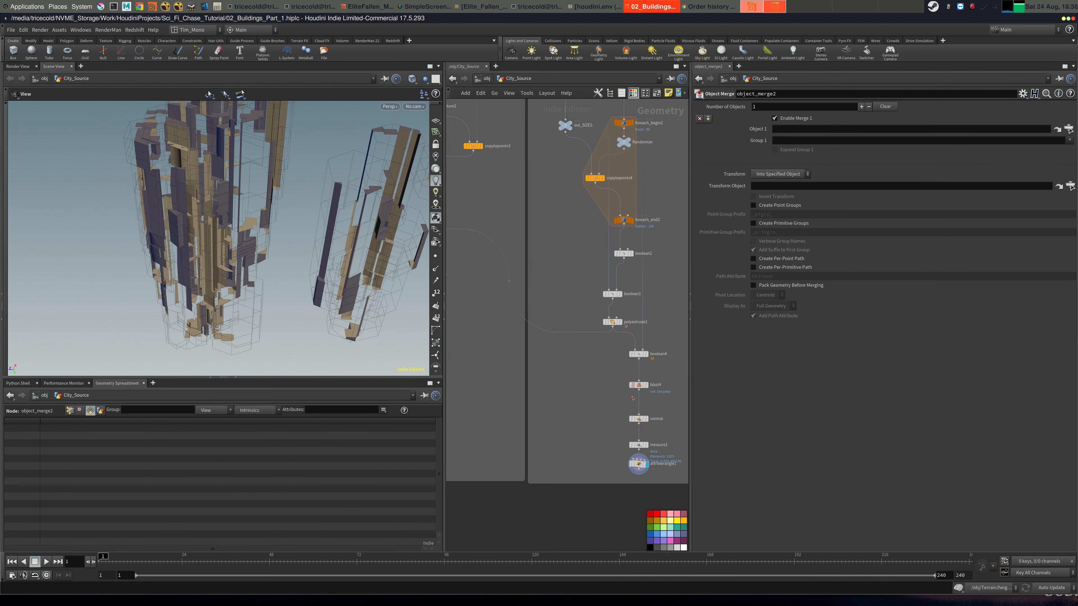
Reference attribwrangle1 as Object 1 of the new Object Merge node and display the merged geometry.
middle_drag(632, 398, 614, 385)
drag(551, 471, 551, 468)
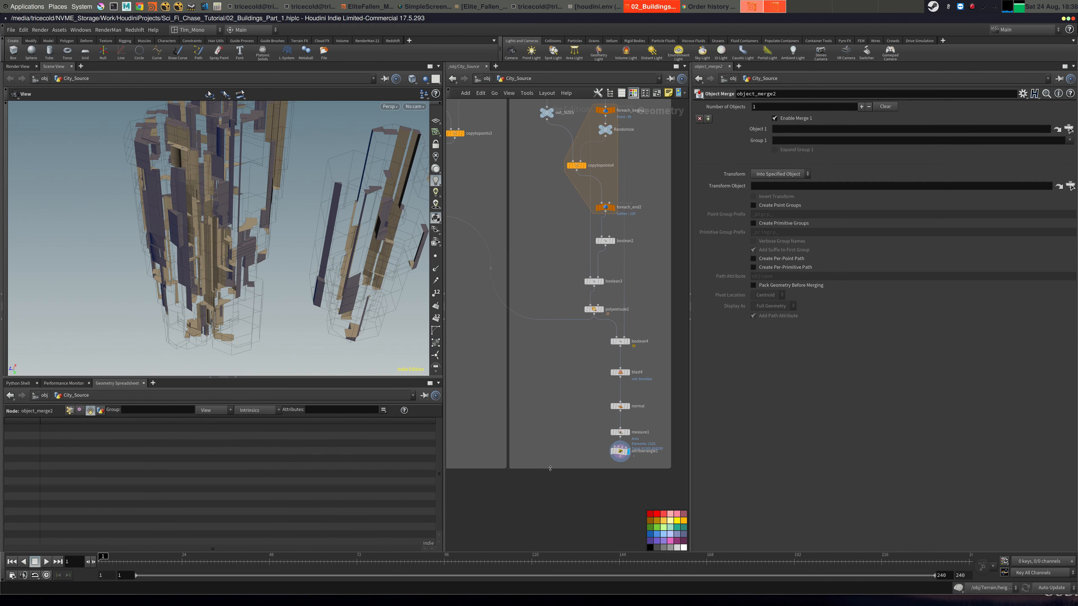
drag(620, 452, 860, 131)
middle_drag(675, 111, 656, 183)
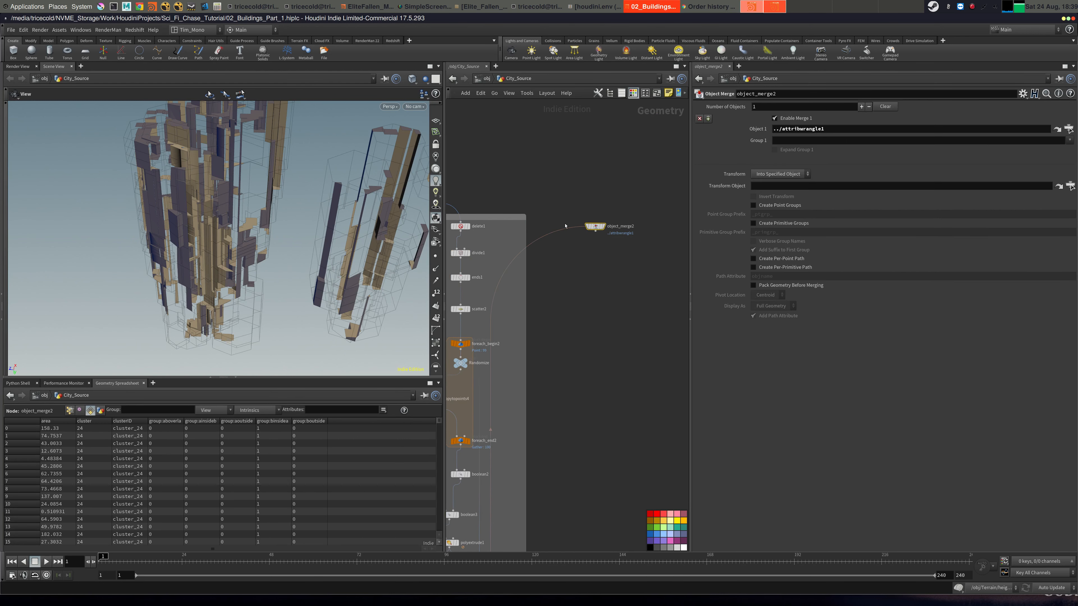
middle_drag(464, 392, 545, 204)
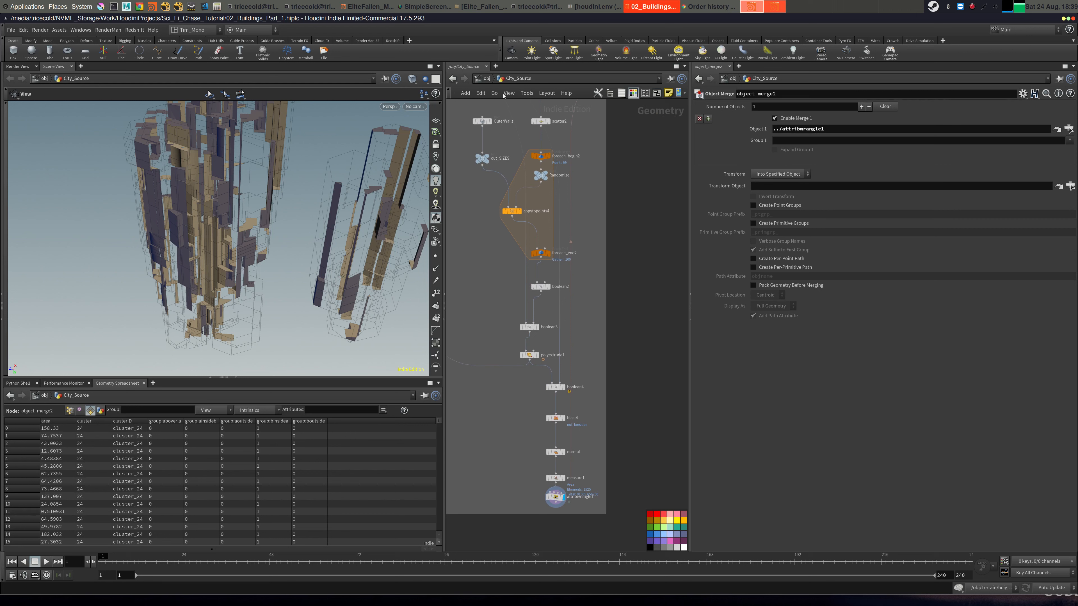
middle_drag(644, 230, 560, 331)
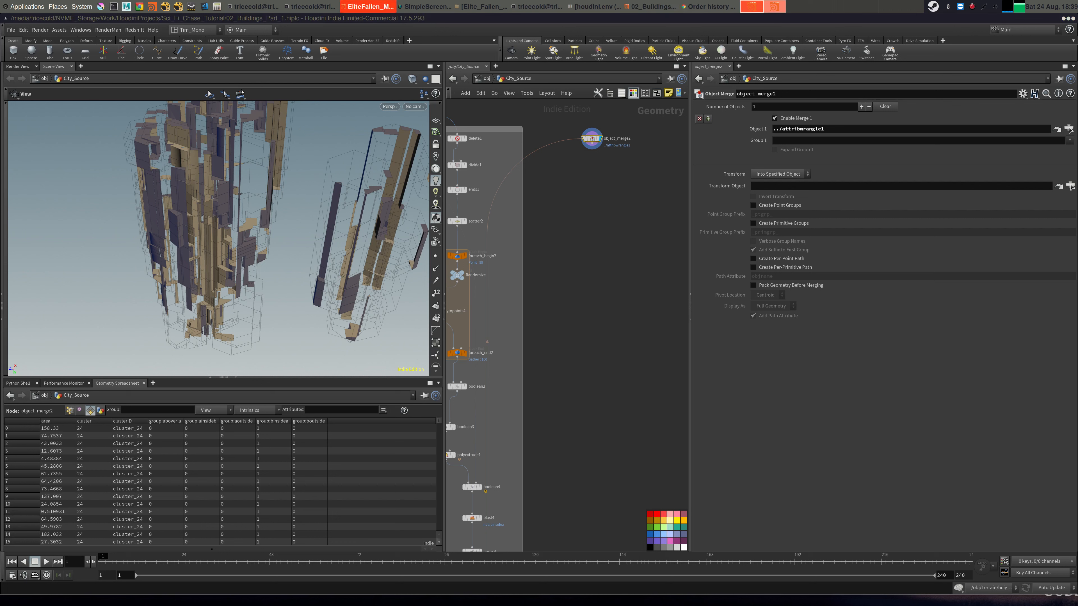
Add a For-Each Primitive loop below object_merge2 and connect object_merge2 to its begin node.
middle_drag(645, 216, 600, 270)
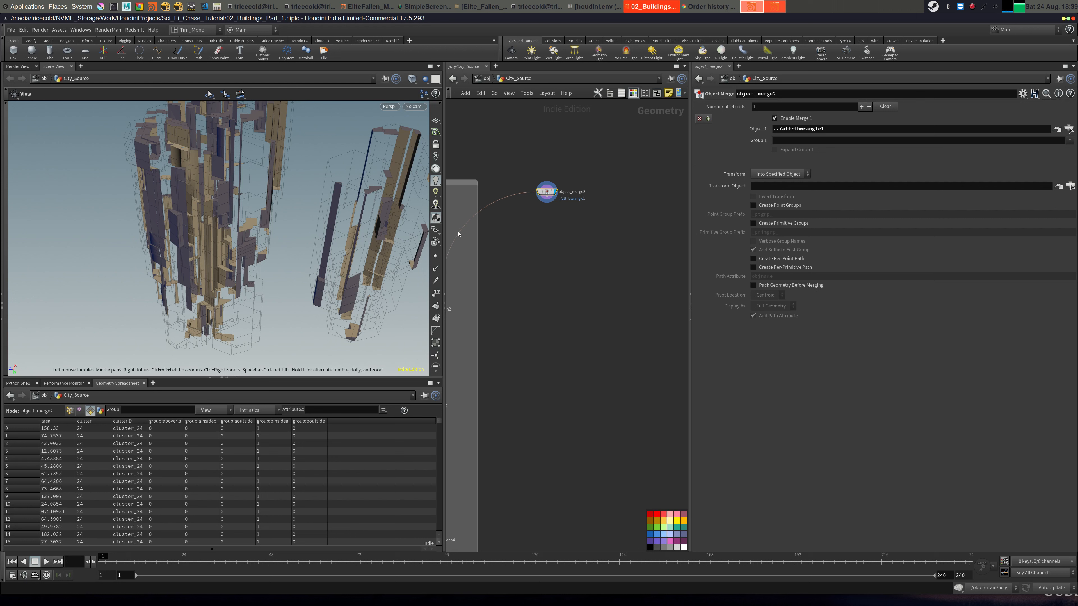
key(Tab)
text(for)
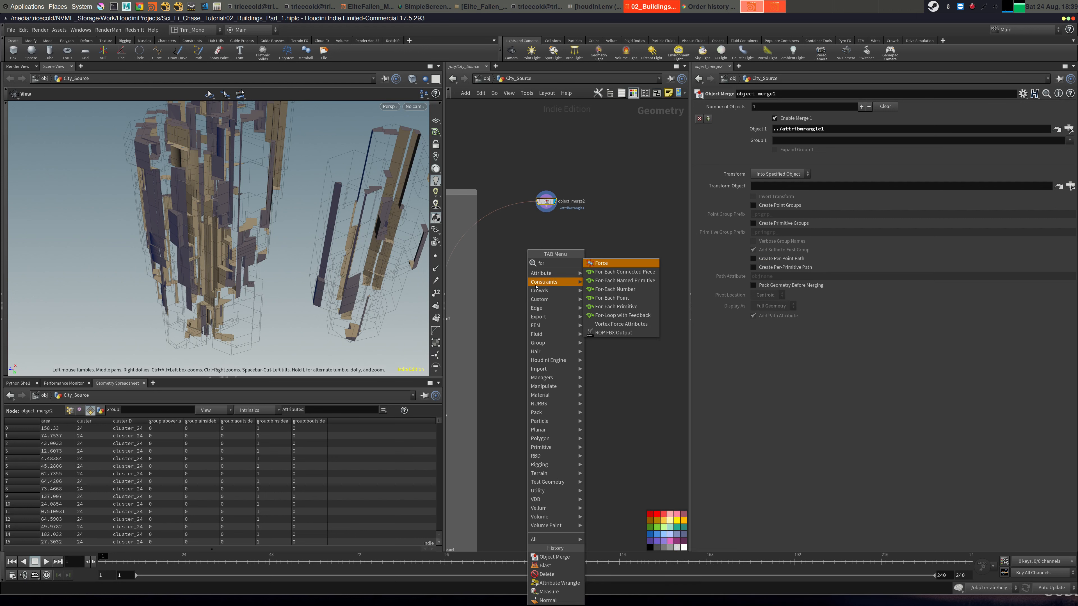
click(616, 306)
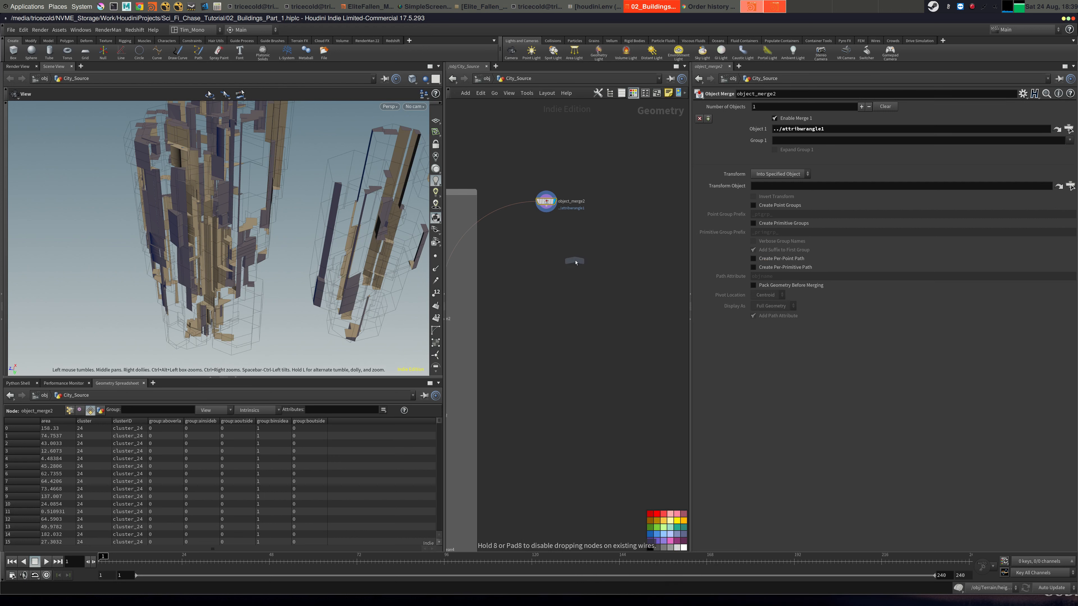
click(549, 257)
drag(548, 257, 546, 256)
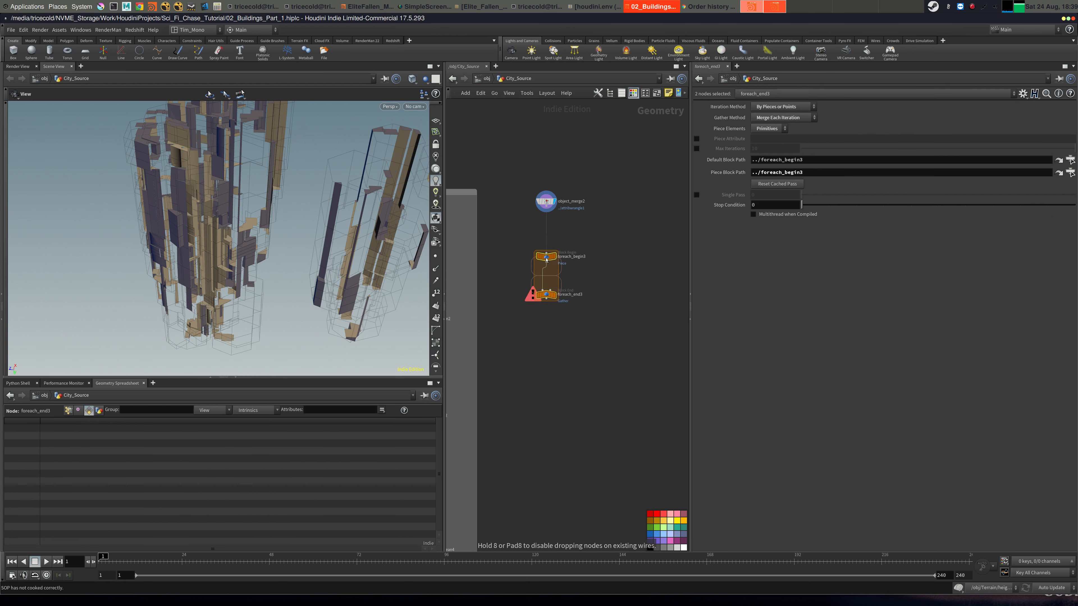
click(598, 253)
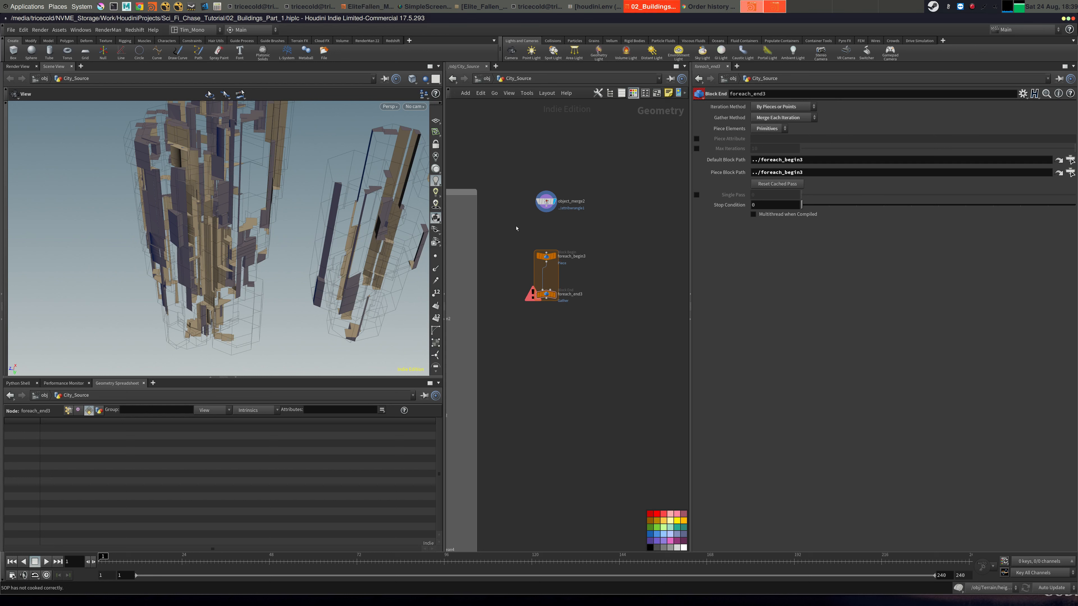
drag(547, 206, 550, 255)
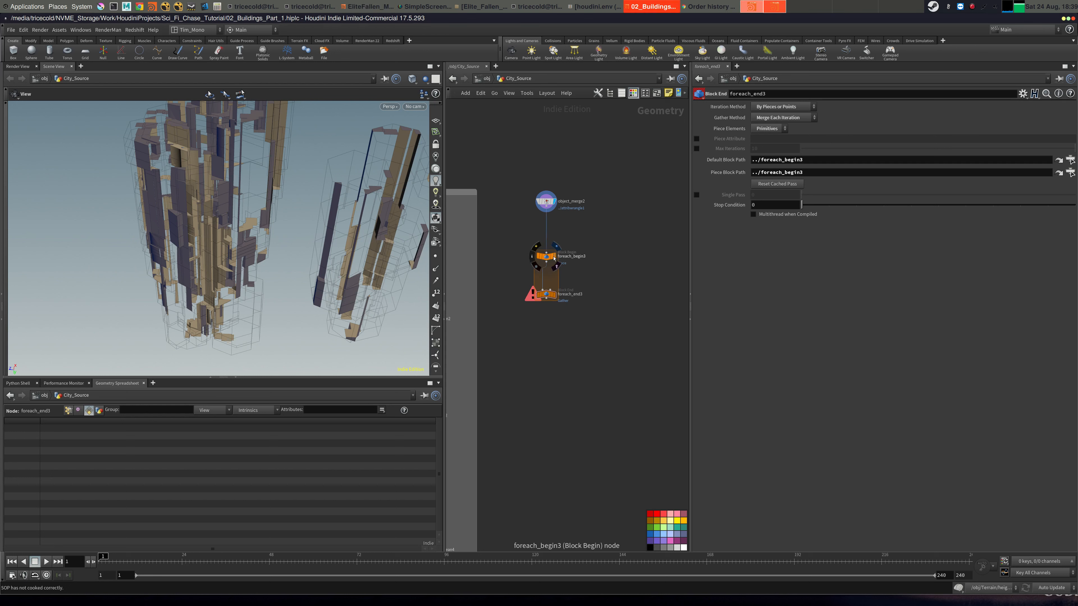
Display foreach_begin3 and inspect the single wall panel fed into the loop up close.
click(547, 256)
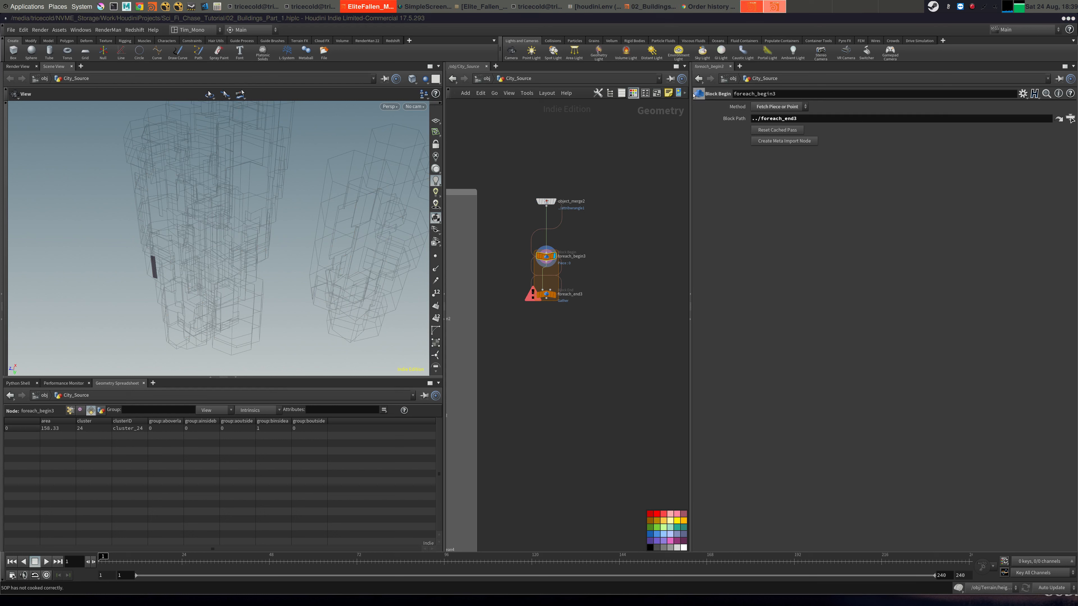
click(156, 238)
key(space+g)
drag(155, 238, 178, 221)
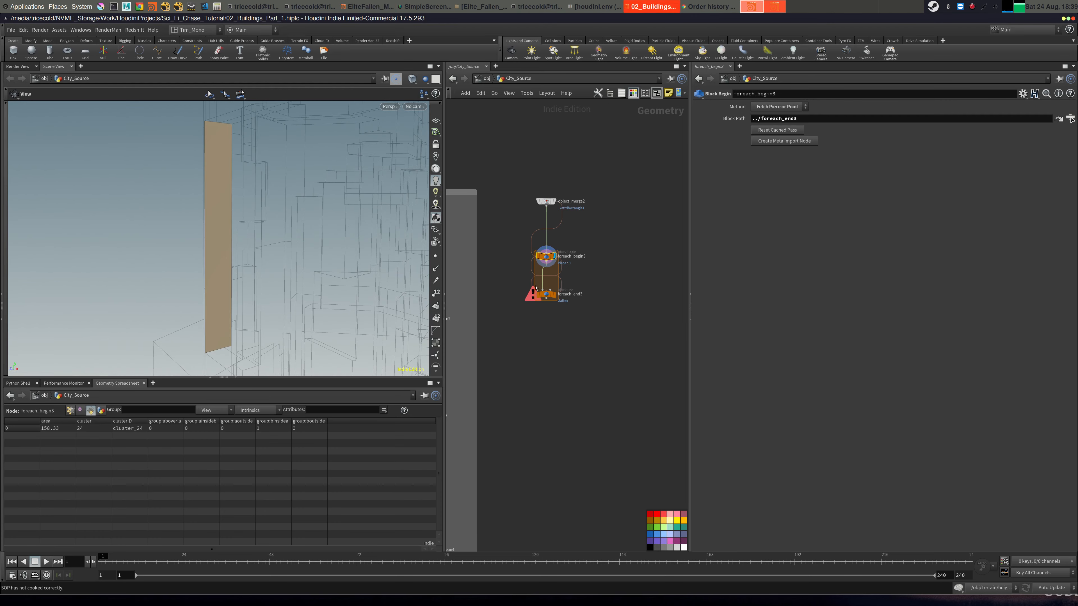
Display foreach_end3, enable Single Pass and raise it to 23 to preview individual wall panels.
click(550, 296)
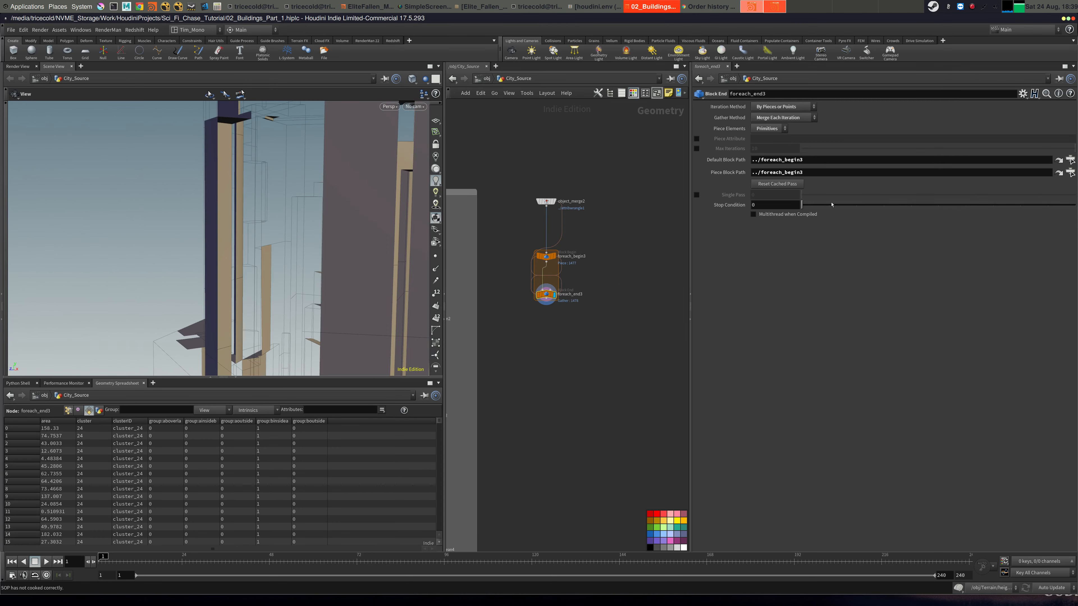
click(696, 194)
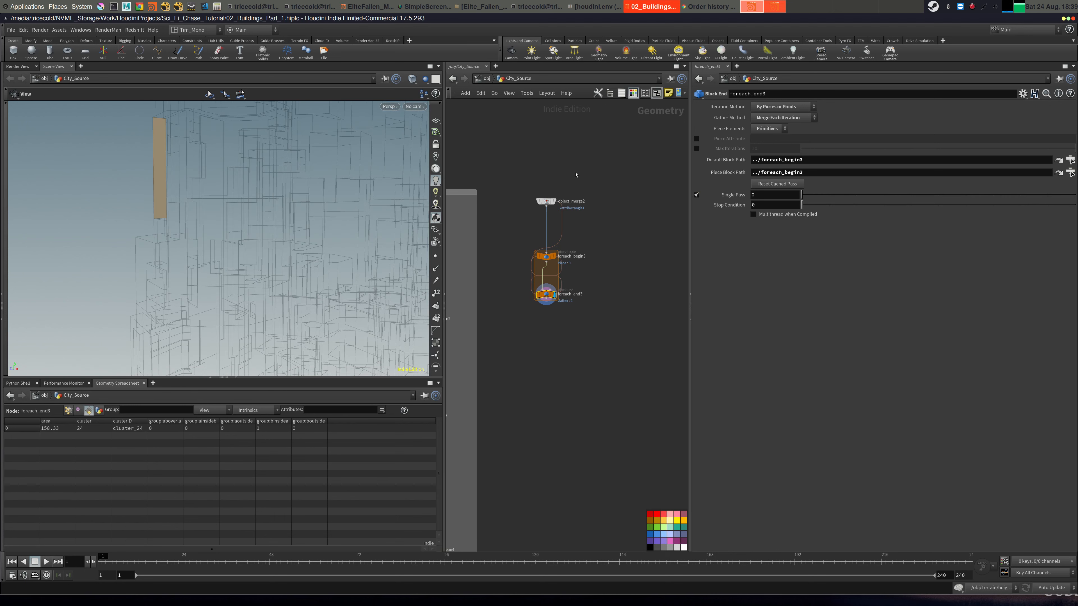
drag(815, 194, 1032, 214)
middle_drag(761, 197, 824, 180)
key(space+g)
drag(221, 192, 289, 157)
scroll(289, 157, down, 10)
scroll(288, 156, down, 6)
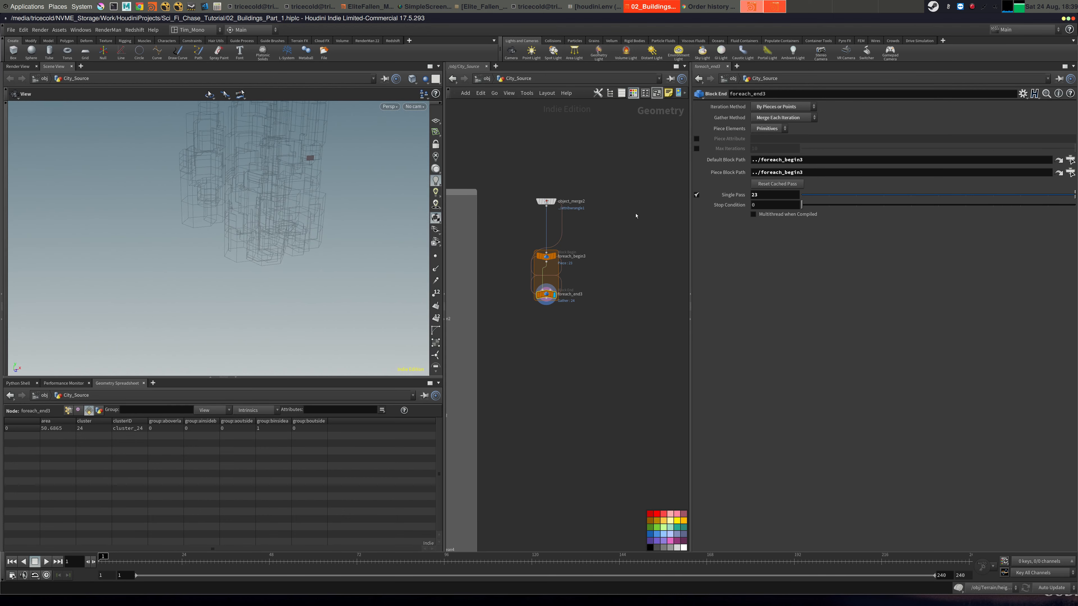
Try another Single Pass value on foreach_end3, and turn Single Pass off to process all panels.
middle_drag(785, 195, 660, 132)
middle_drag(418, 119, 433, 120)
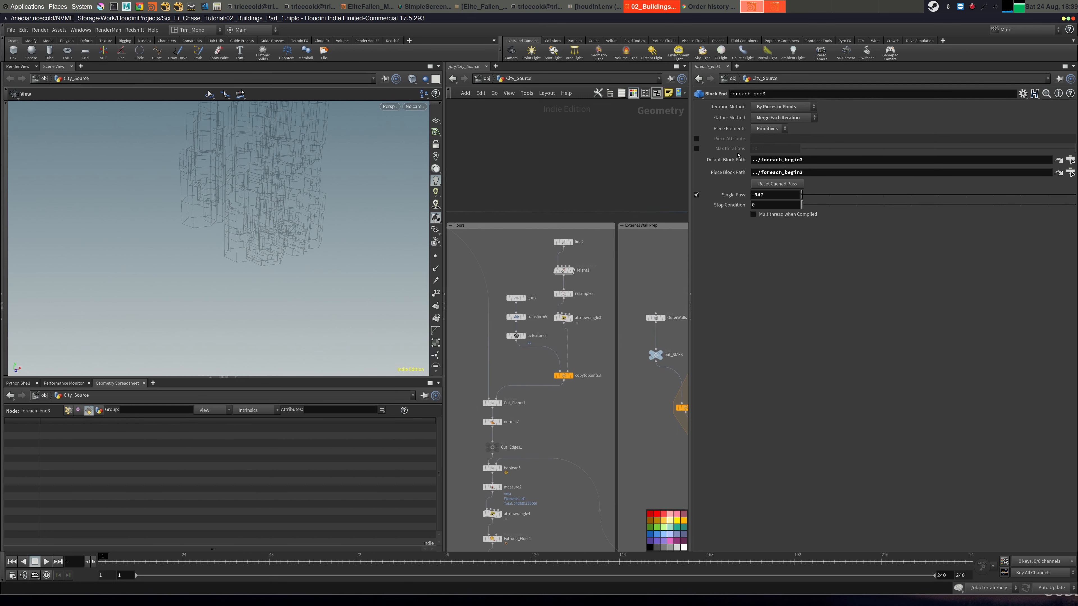
scroll(598, 232, up, 6)
middle_drag(598, 232, 614, 213)
click(566, 255)
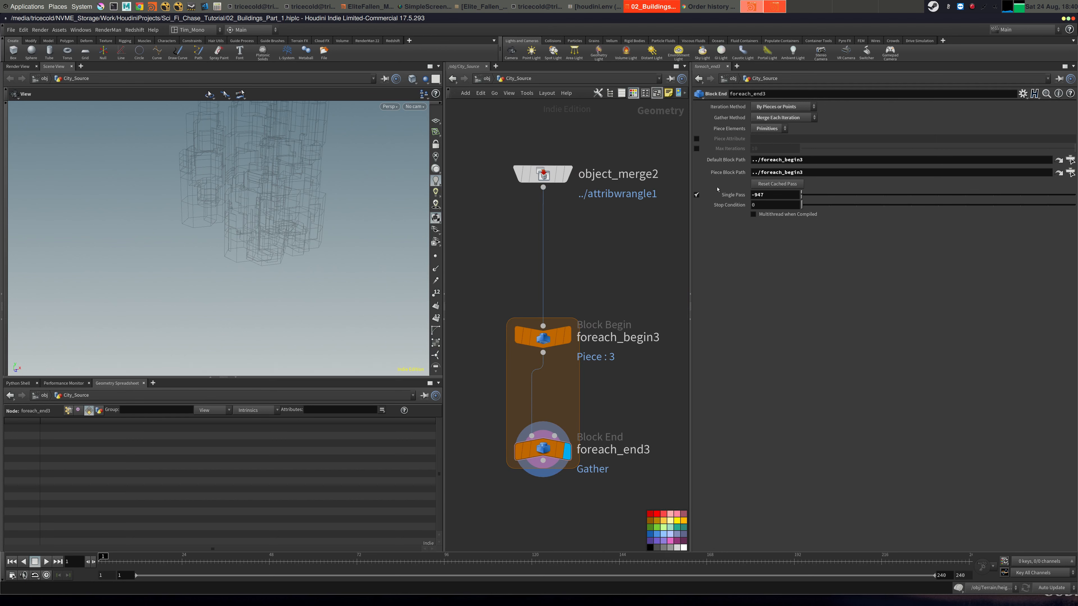
key(Tab)
click(696, 195)
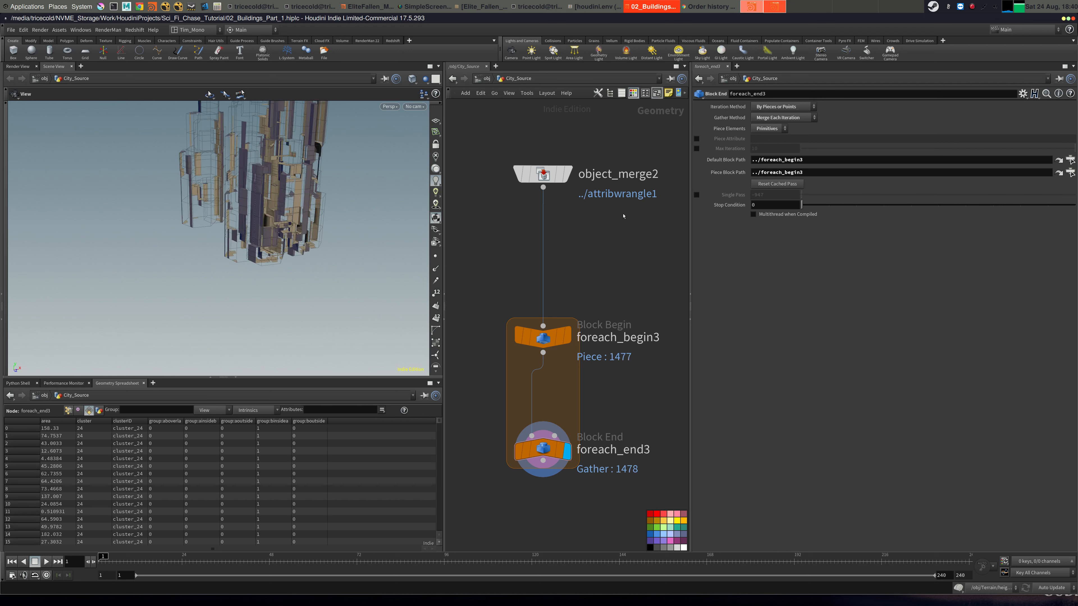
Display foreach_begin3, move it closer to object_merge2, and inspect its framed panel's point attributes.
click(568, 338)
drag(542, 339, 543, 267)
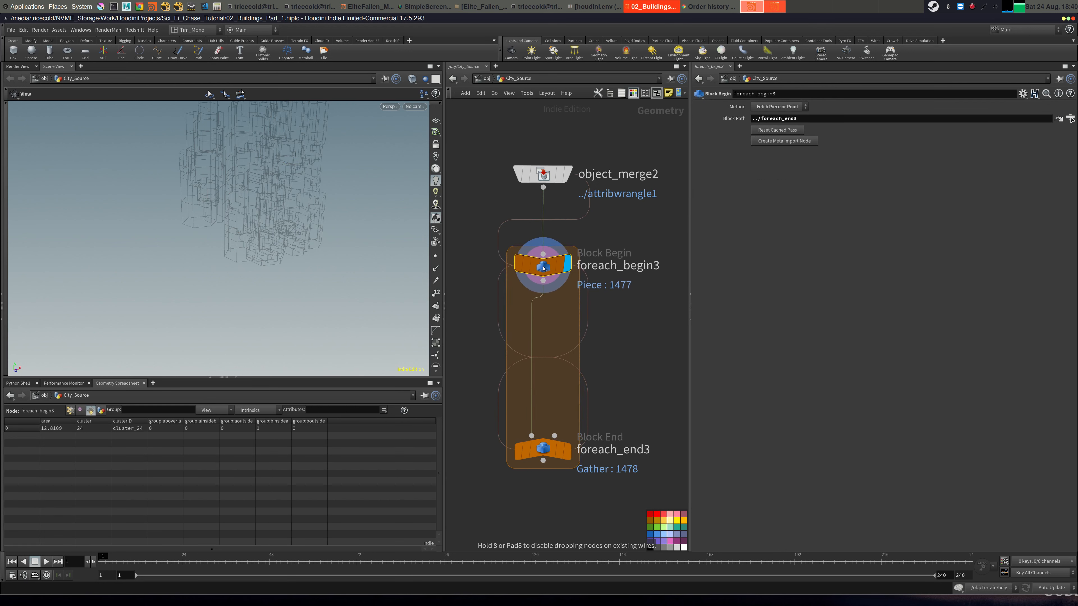
key(space+f)
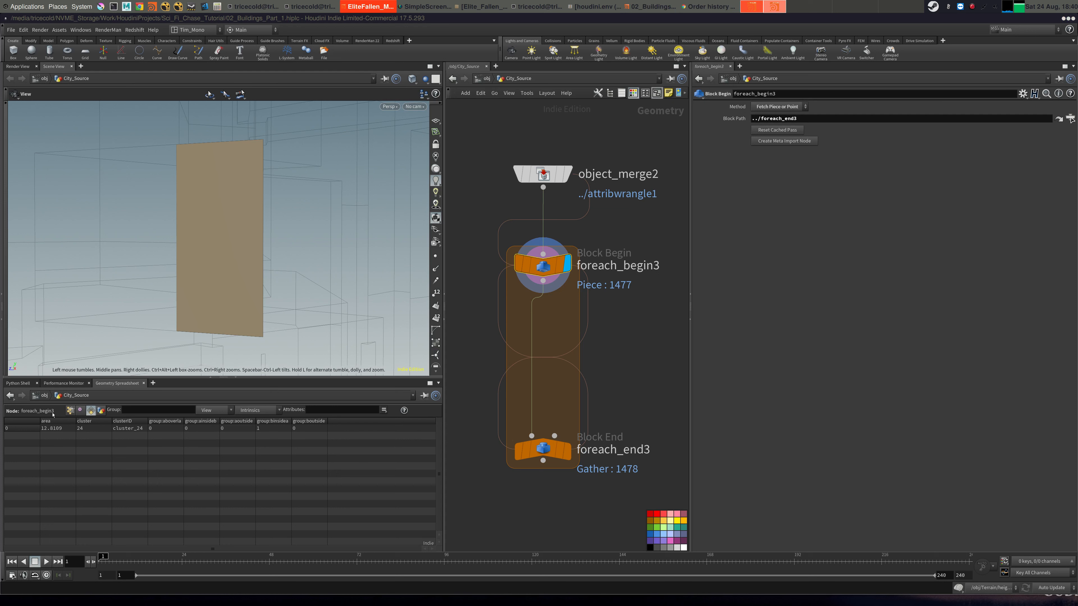
click(71, 410)
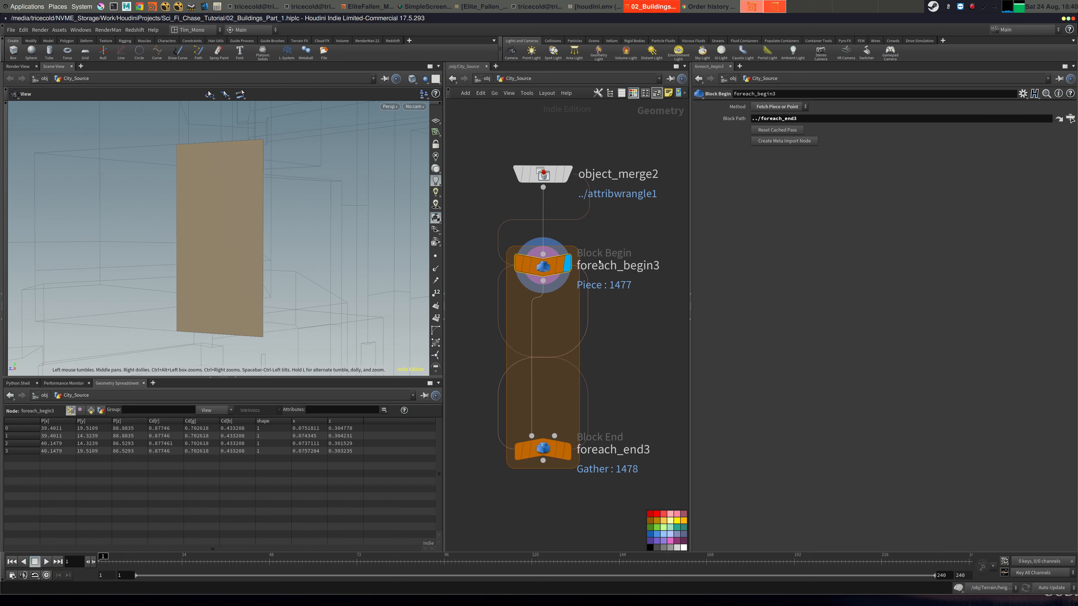
middle_click(545, 266)
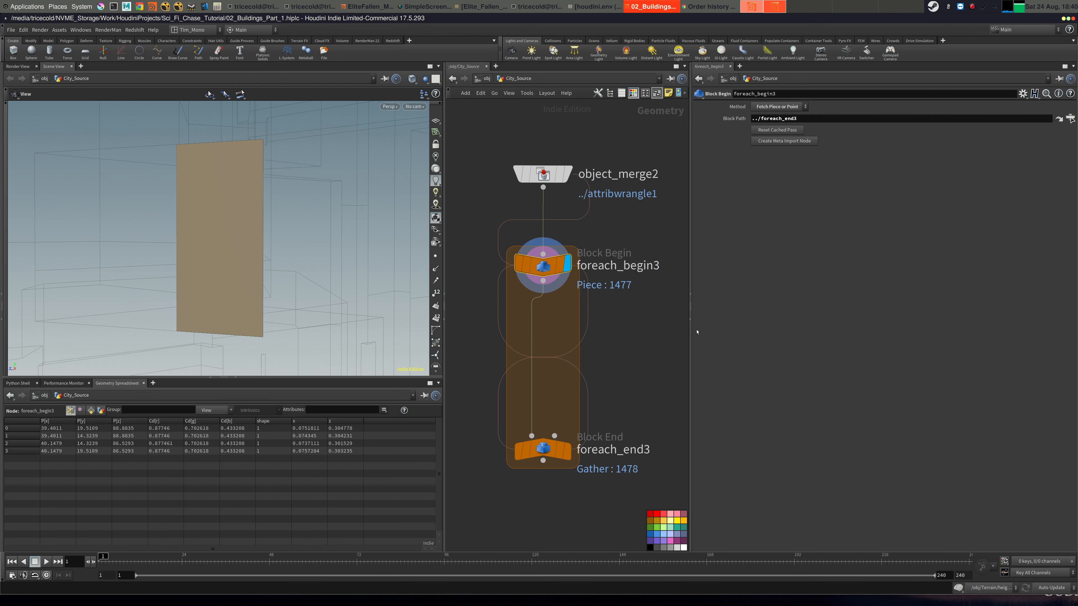
Insert a PolyFrame node inside the loop directly after foreach_begin3.
key(Tab)
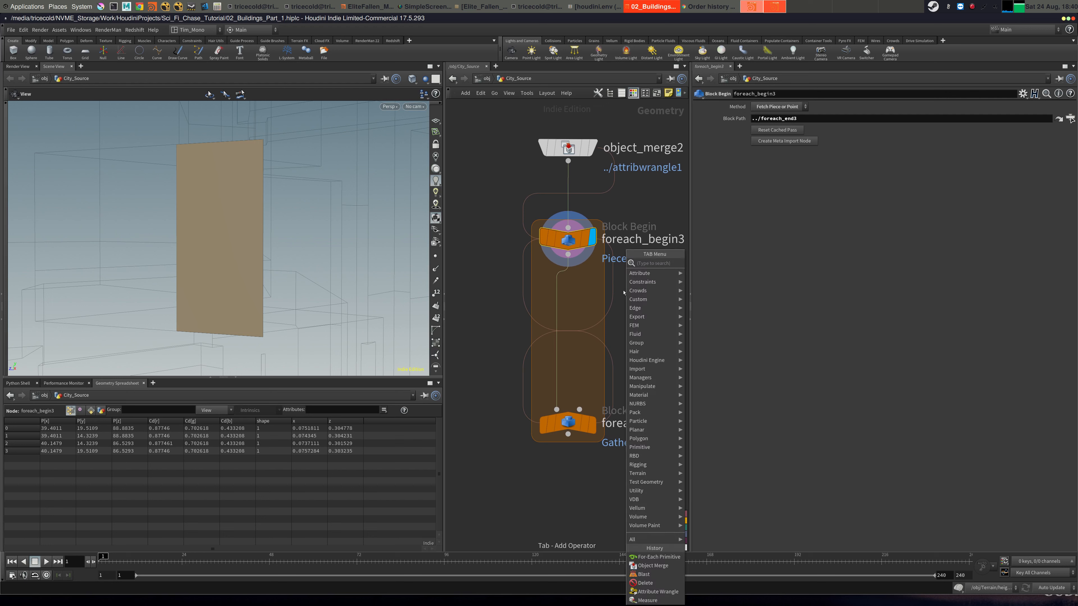
text(poly)
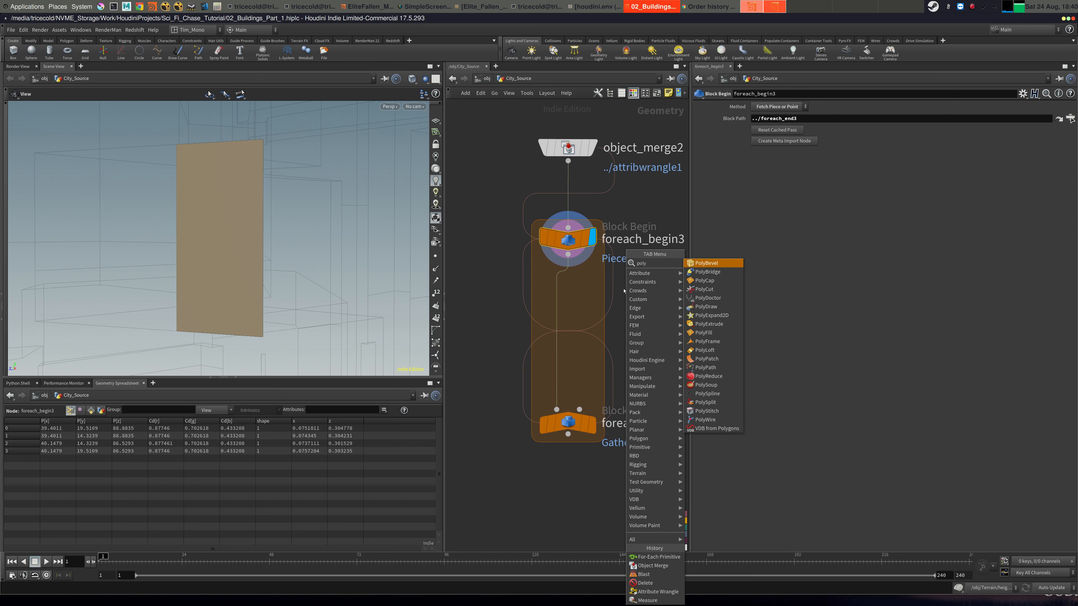
text(fr)
key(Return)
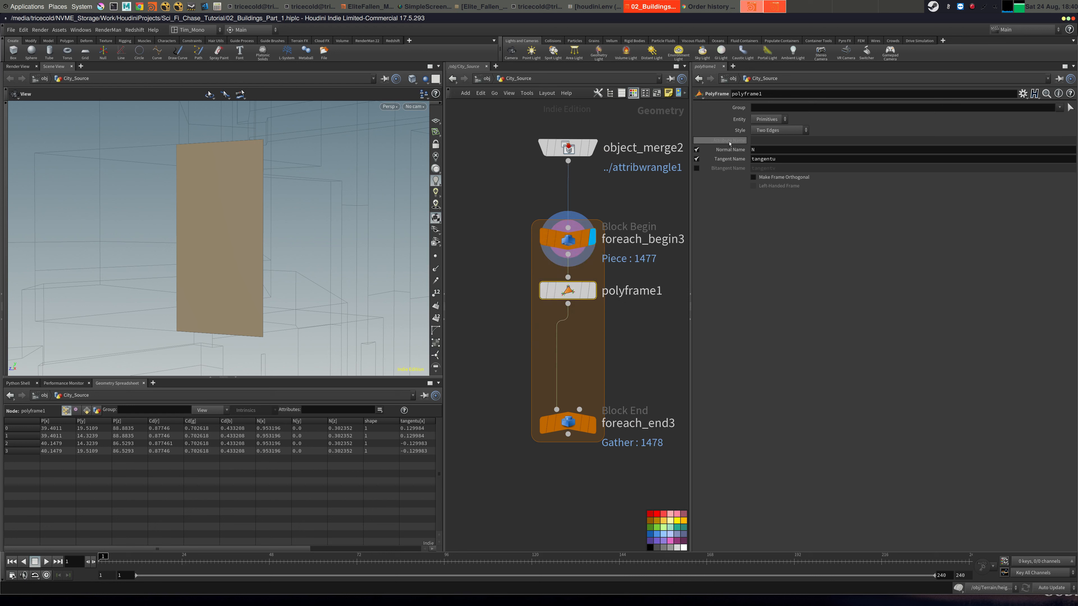
Disable the PolyFrame's normal output, name its tangent attribute "dir" and set the style to First Edge.
click(697, 150)
drag(787, 160, 649, 148)
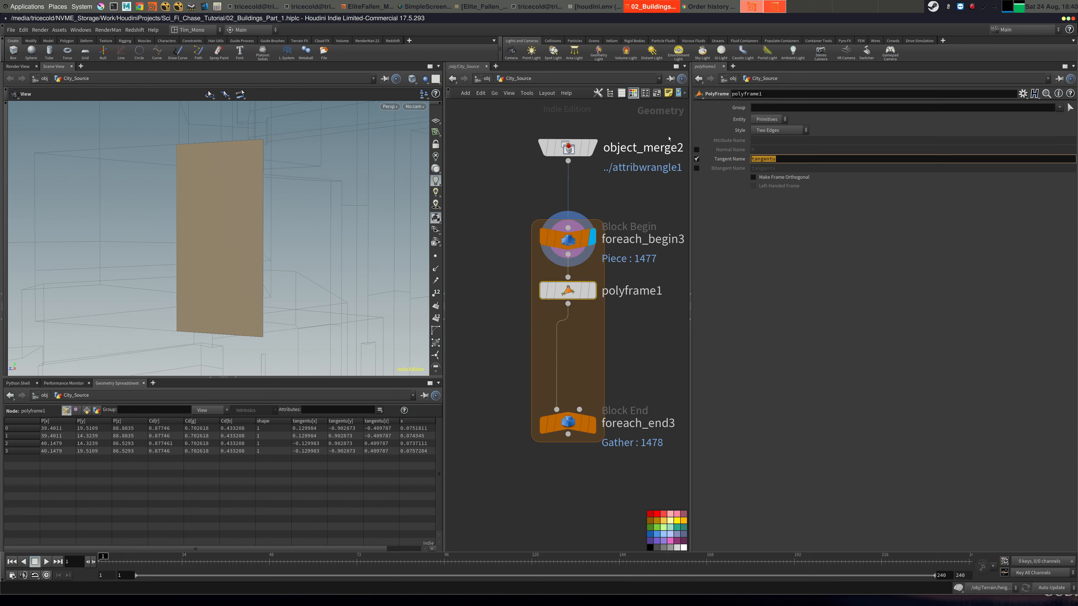
text(dir)
click(767, 130)
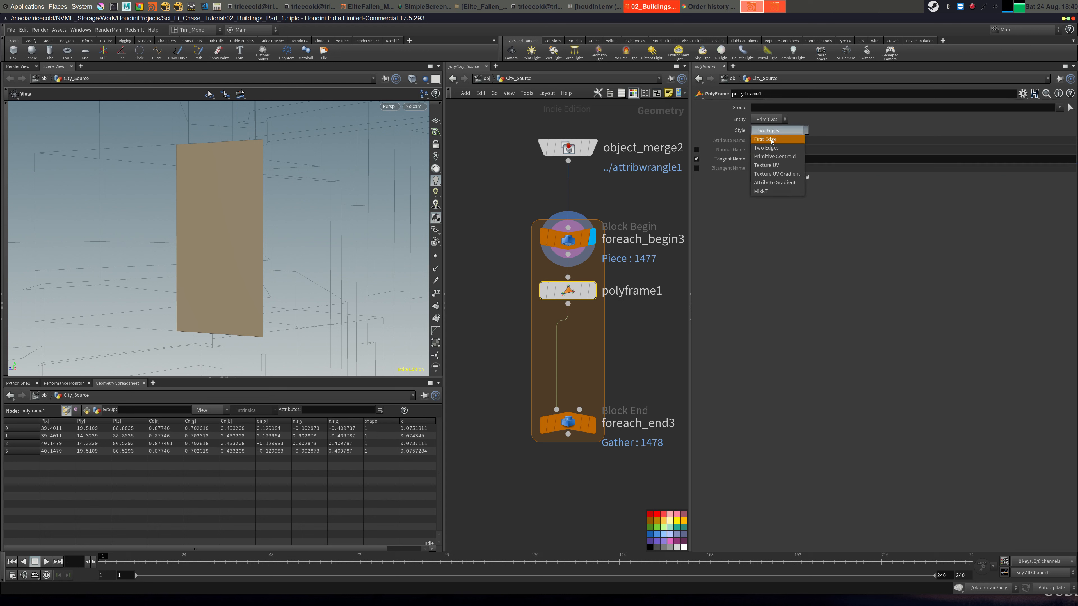
click(774, 141)
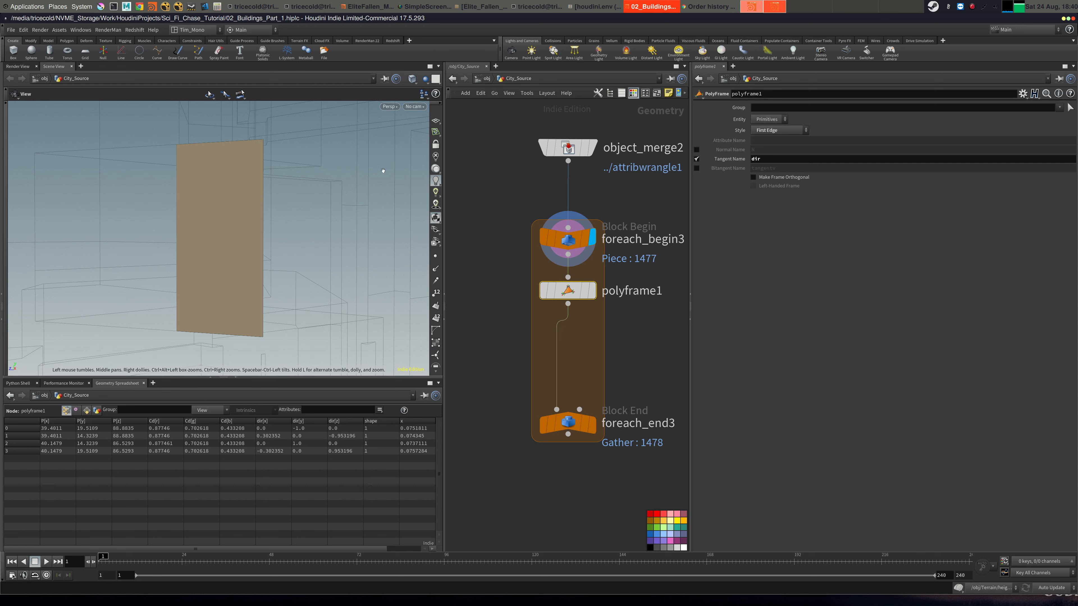
Add a scene-level Marker visualizer and set its attribute to "dir".
drag(380, 170, 289, 165)
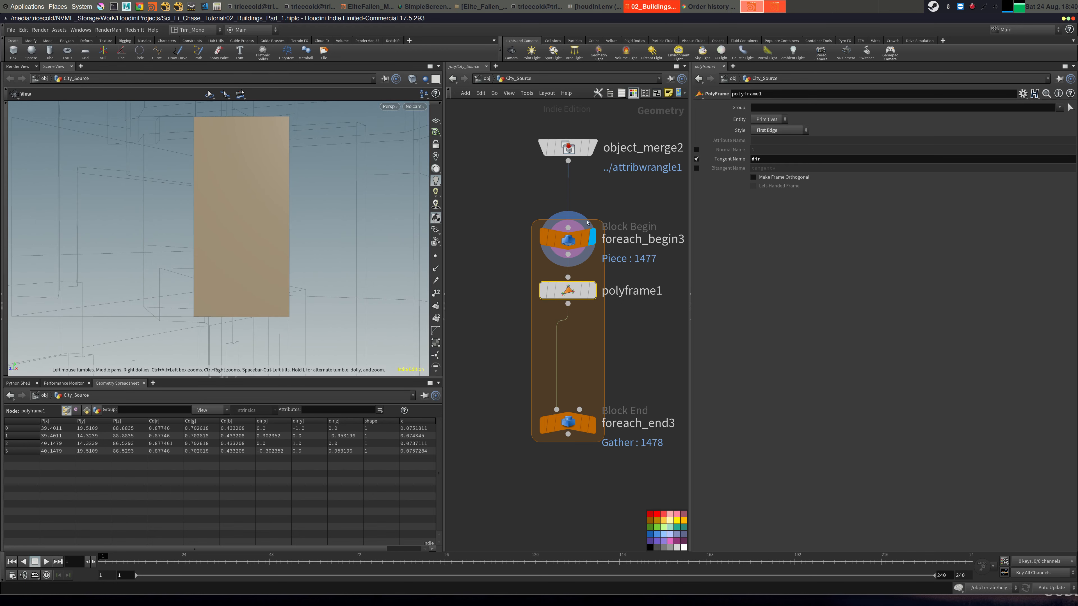
click(436, 373)
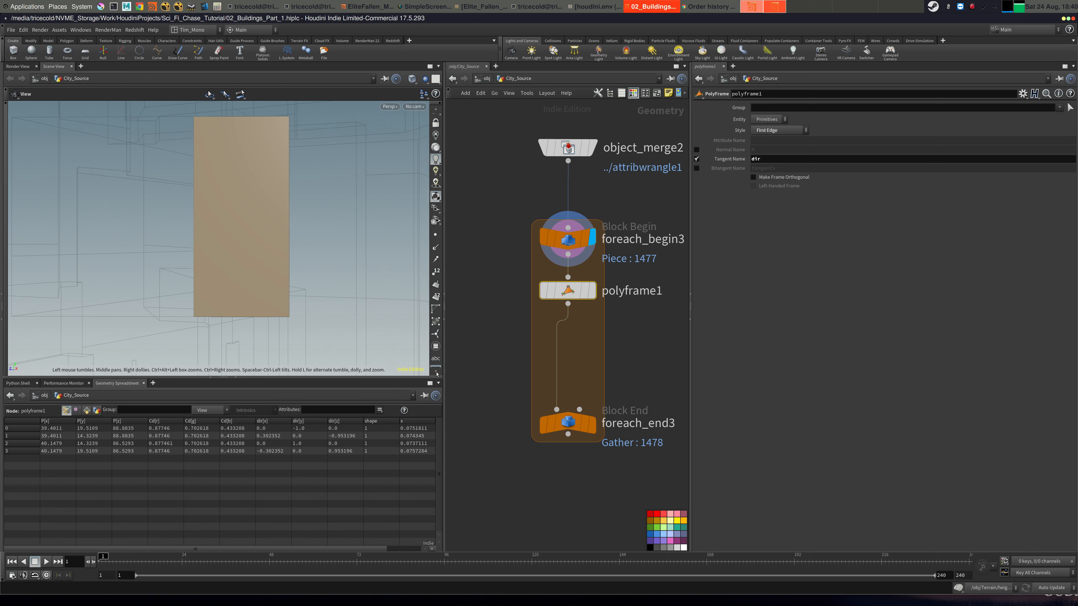
click(436, 372)
click(436, 372)
click(436, 373)
click(436, 372)
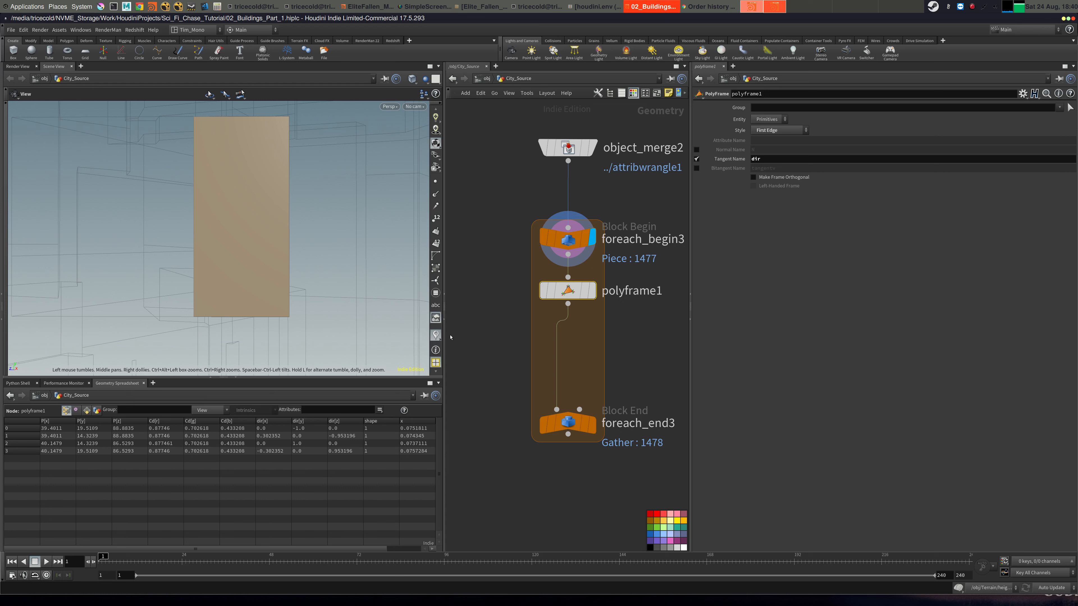
click(436, 336)
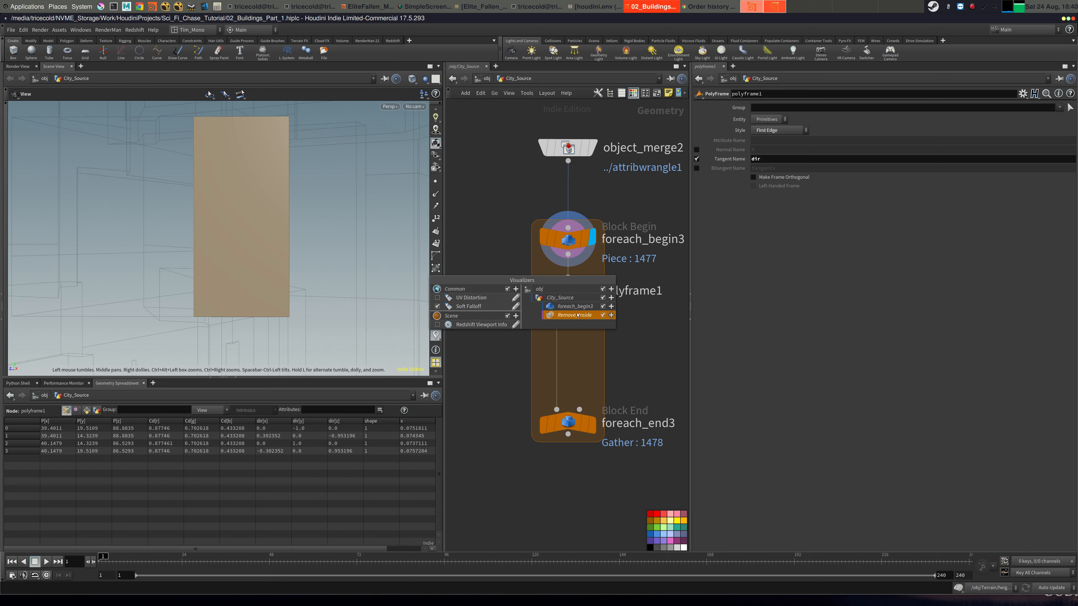
click(516, 315)
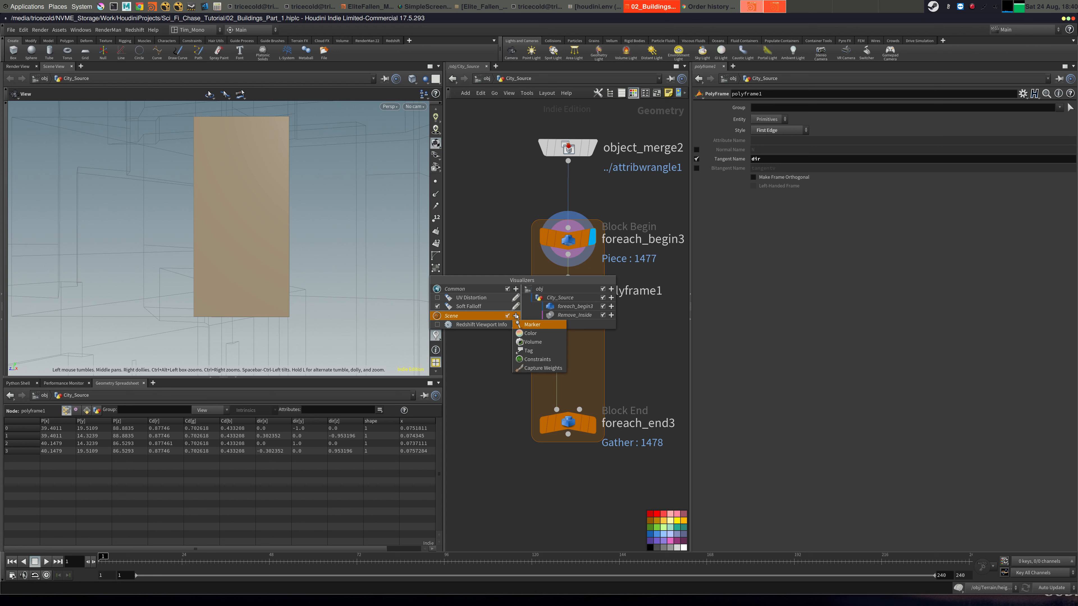
click(532, 324)
click(529, 323)
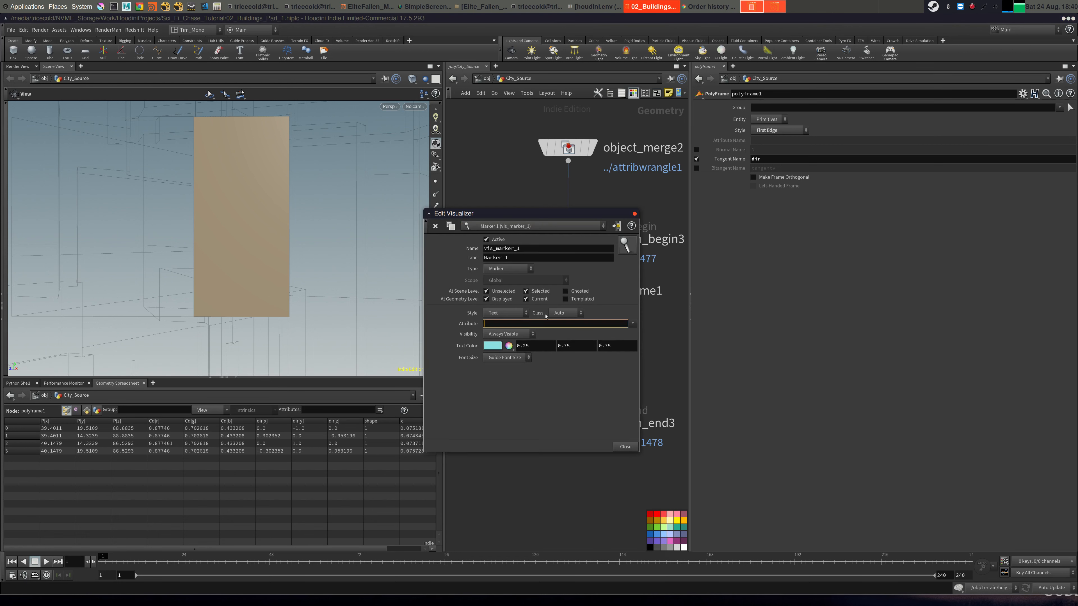
text(dir)
key(Return)
drag(540, 213, 604, 215)
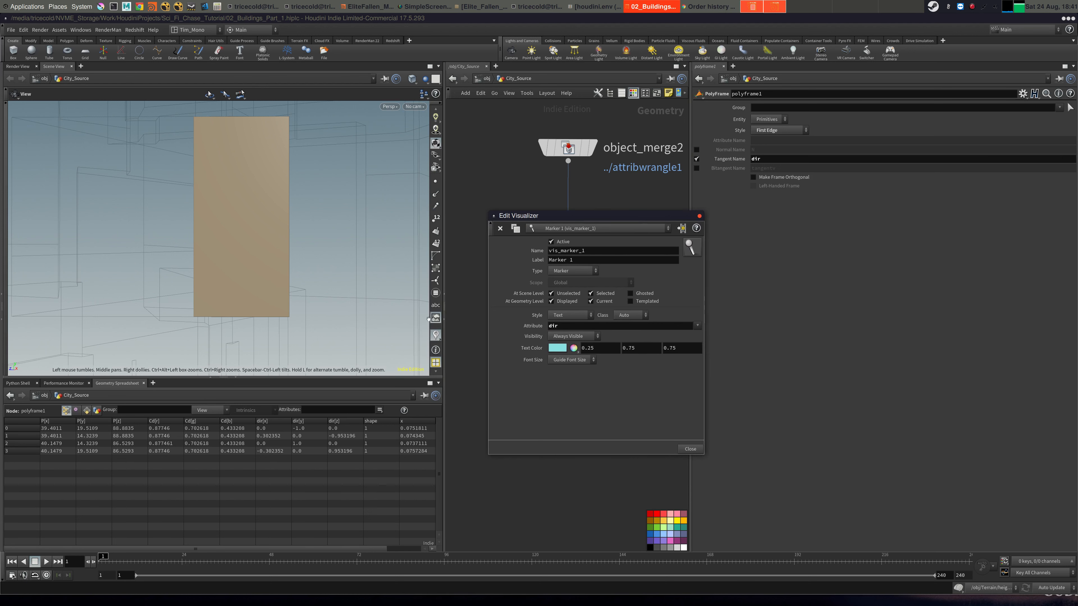
Label the marker visualizer "dir", set its style to Vector Trail and close its settings.
click(436, 334)
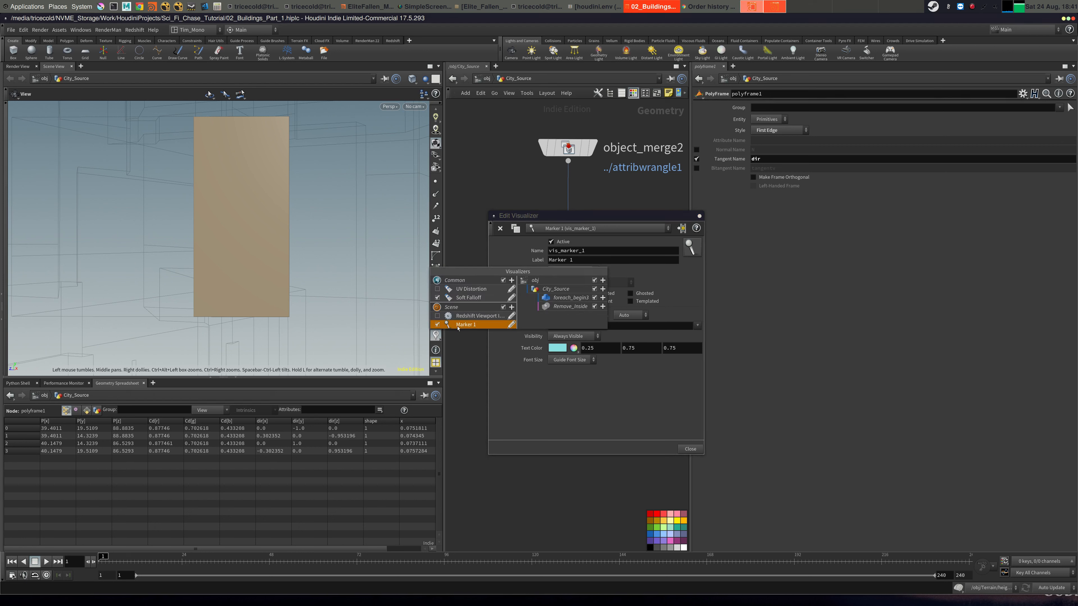
drag(581, 260, 521, 230)
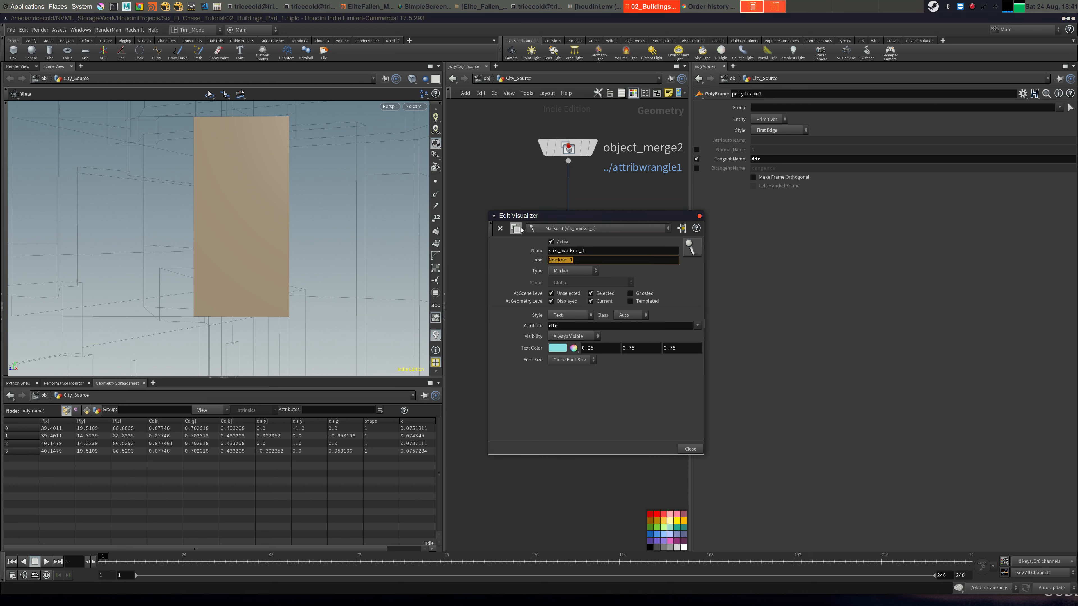
text(dir)
key(Return)
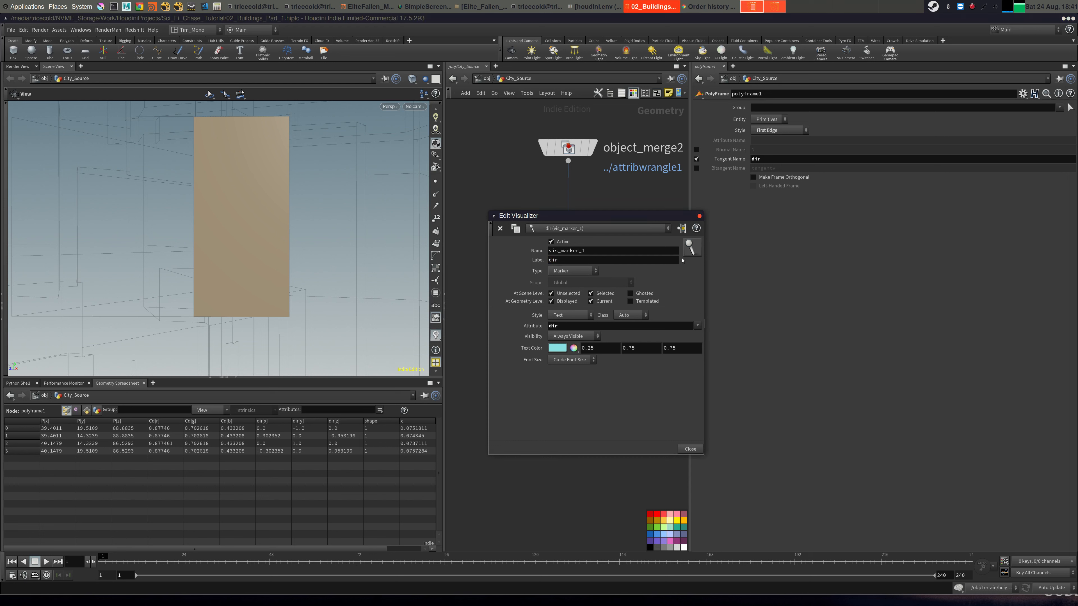
click(554, 316)
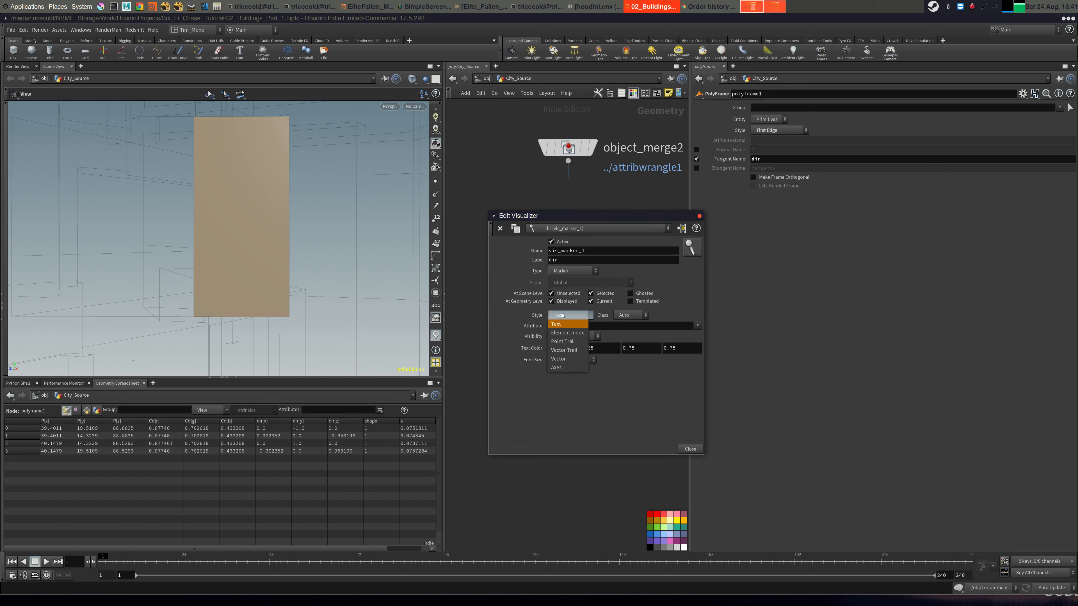
click(567, 350)
drag(305, 238, 170, 208)
drag(594, 218, 698, 208)
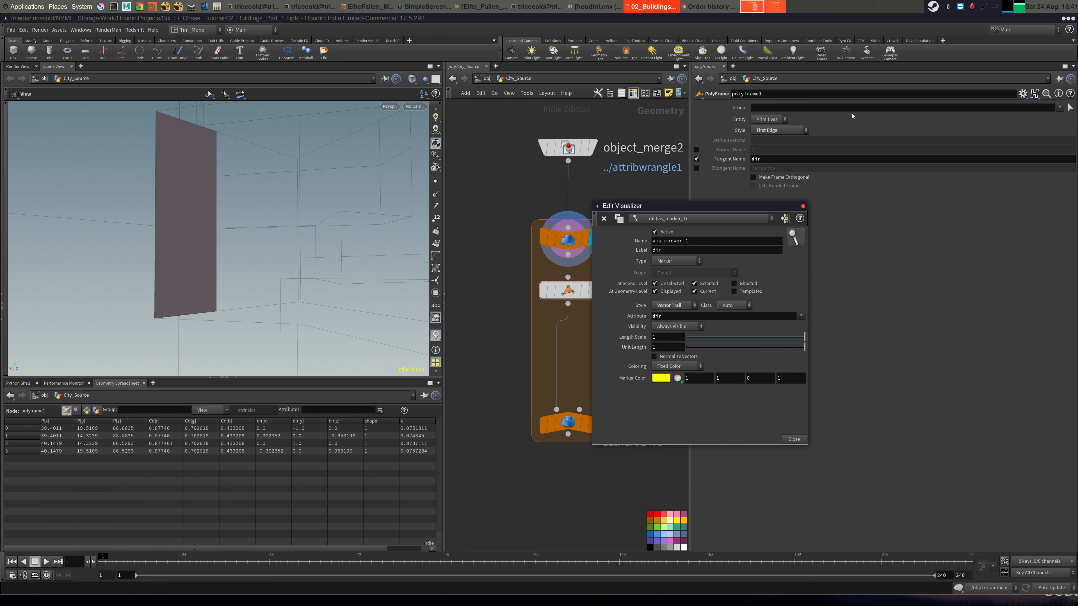
click(791, 441)
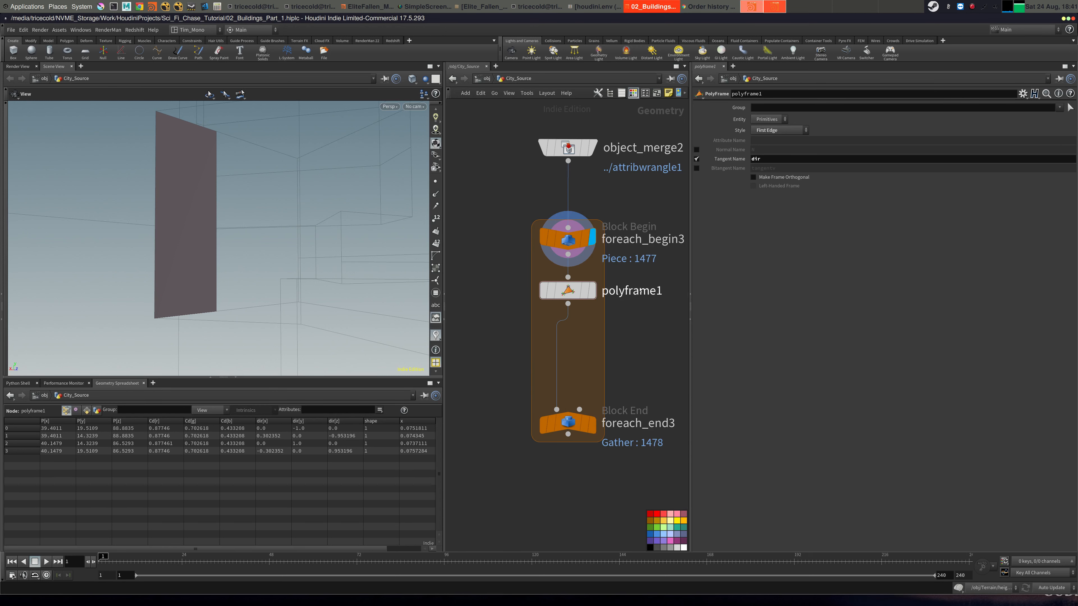
Display polyframe1 and examine the direction vectors at the panel's corners from several angles.
click(592, 291)
click(572, 290)
drag(309, 204, 270, 194)
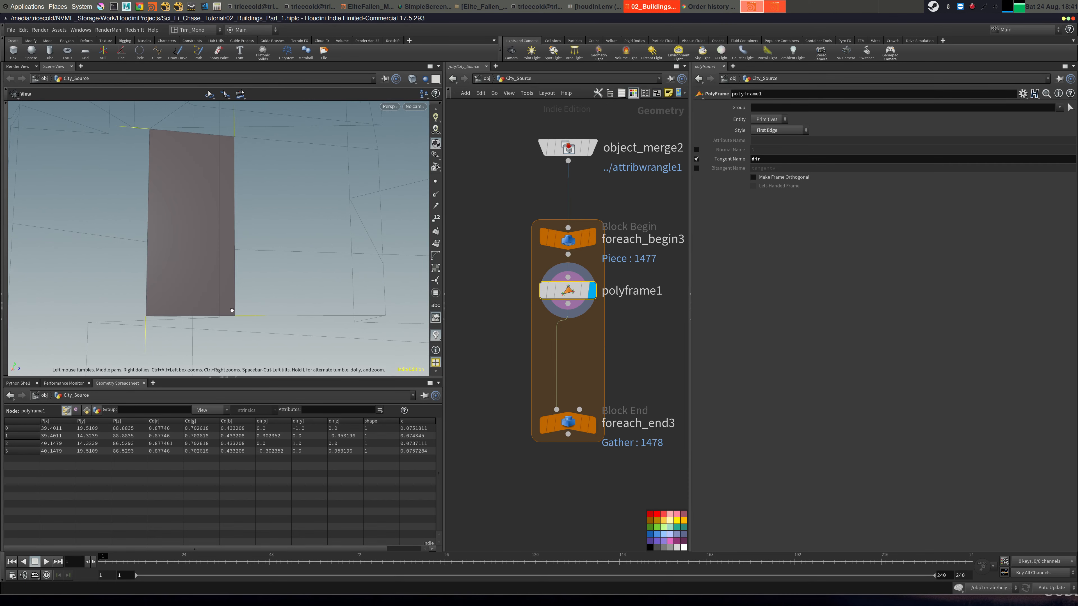
drag(311, 226, 271, 246)
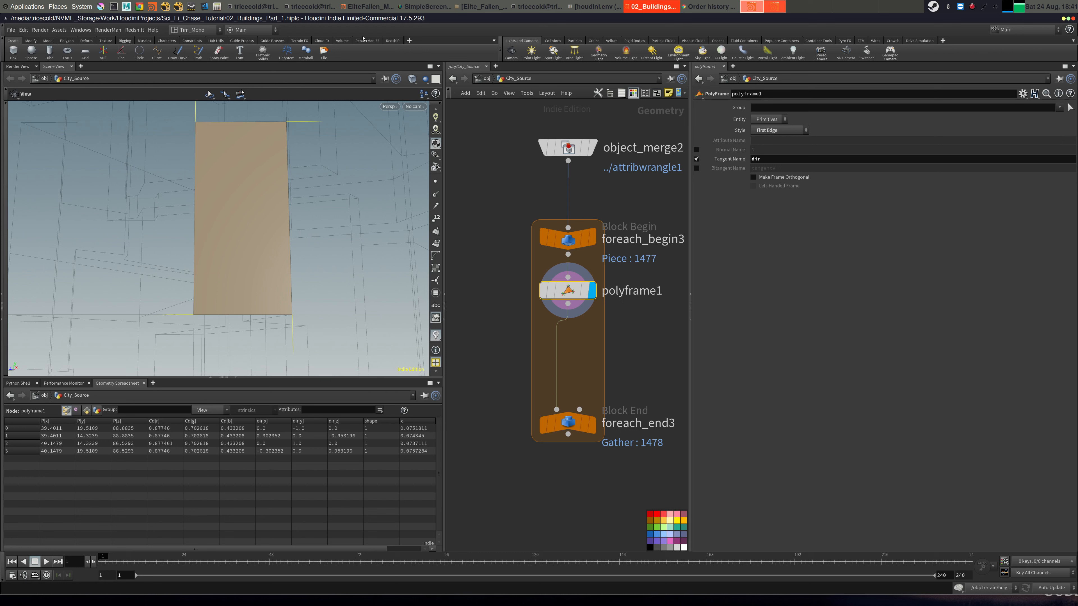
drag(185, 314, 196, 297)
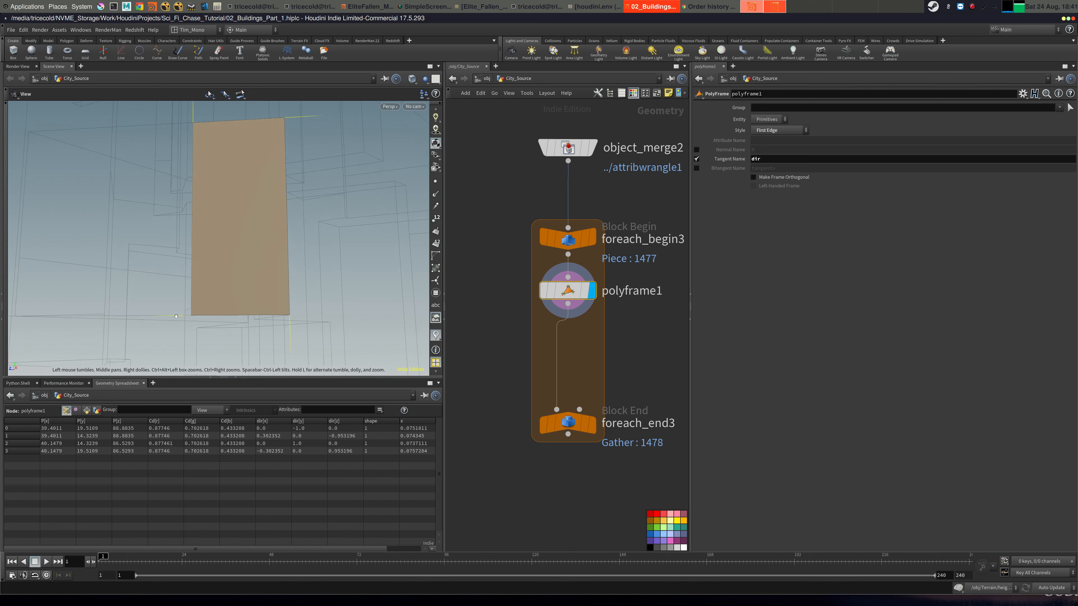
right_drag(196, 298, 229, 225)
drag(229, 225, 261, 167)
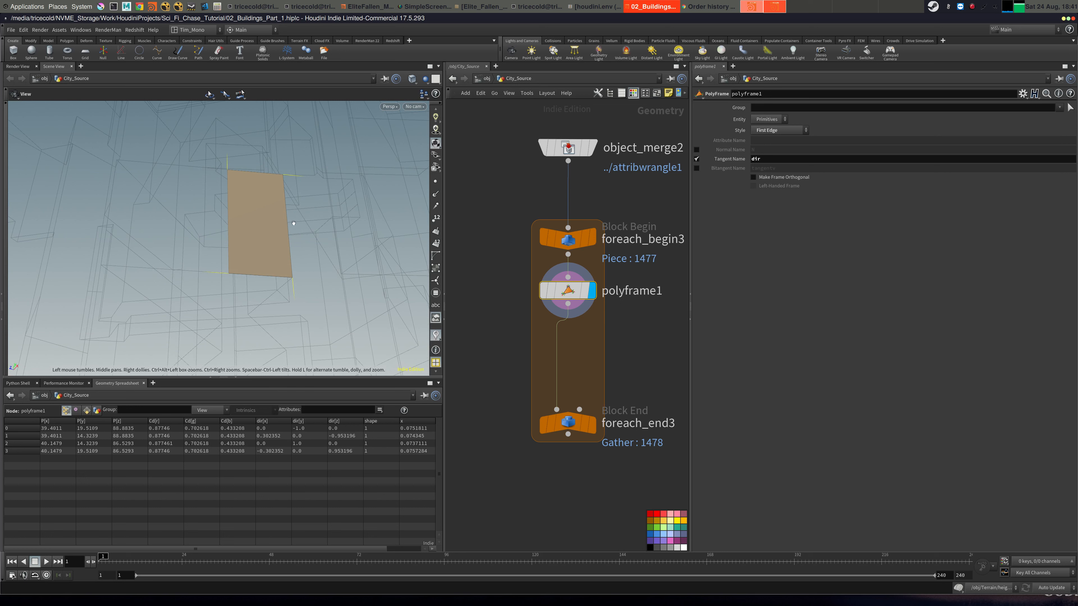
Turn on point numbers in the viewport and inspect them at the panel's corners.
click(436, 219)
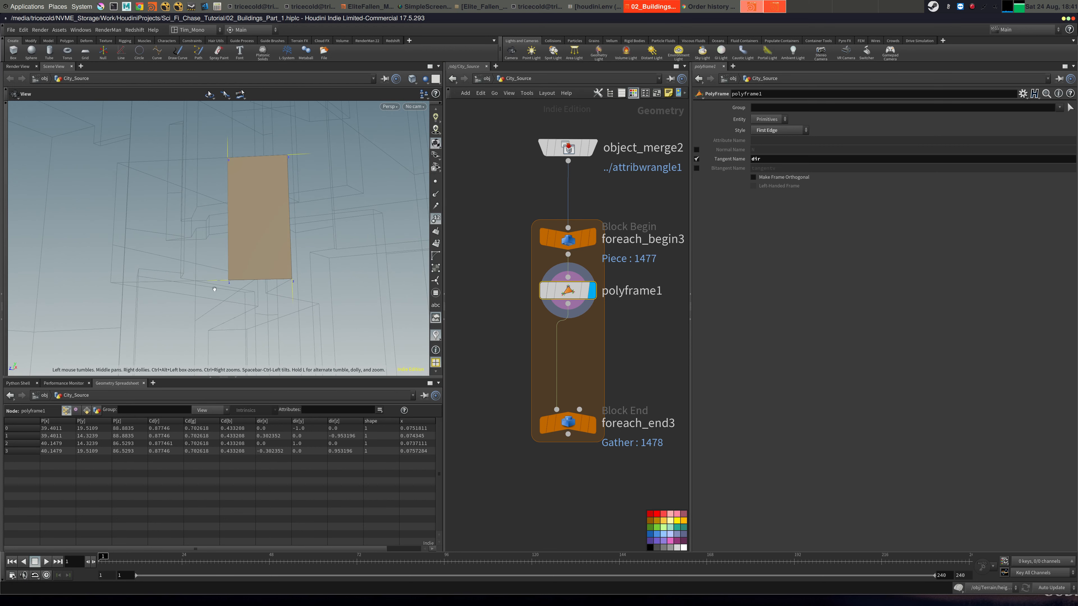
scroll(247, 282, up, 3)
drag(363, 223, 315, 154)
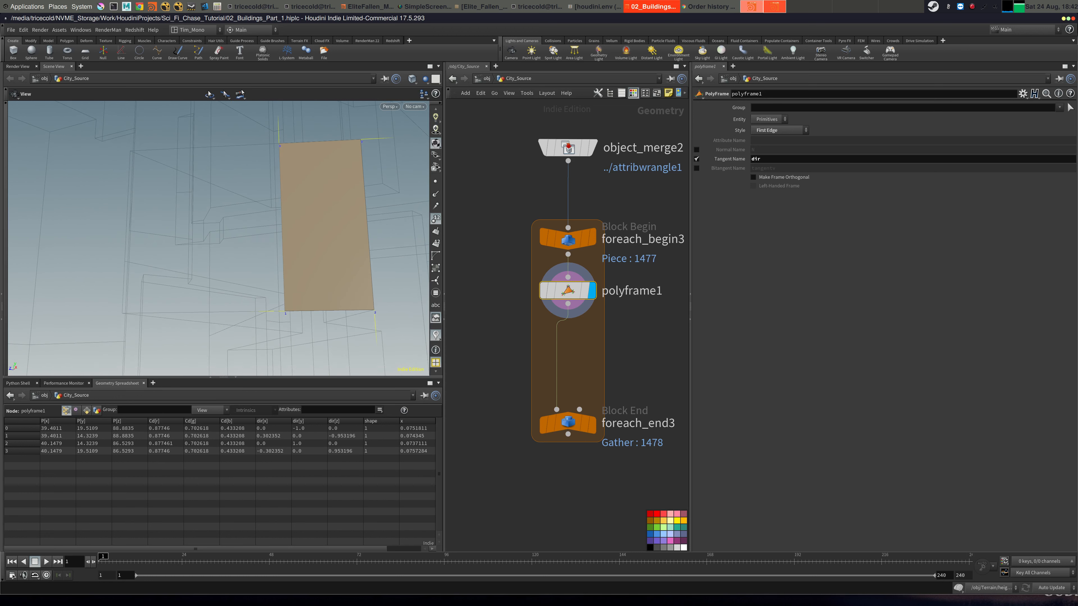
Insert a Clip node between polyframe1 and foreach_end3 and display its result.
middle_drag(567, 350, 543, 310)
key(Tab)
text(cut)
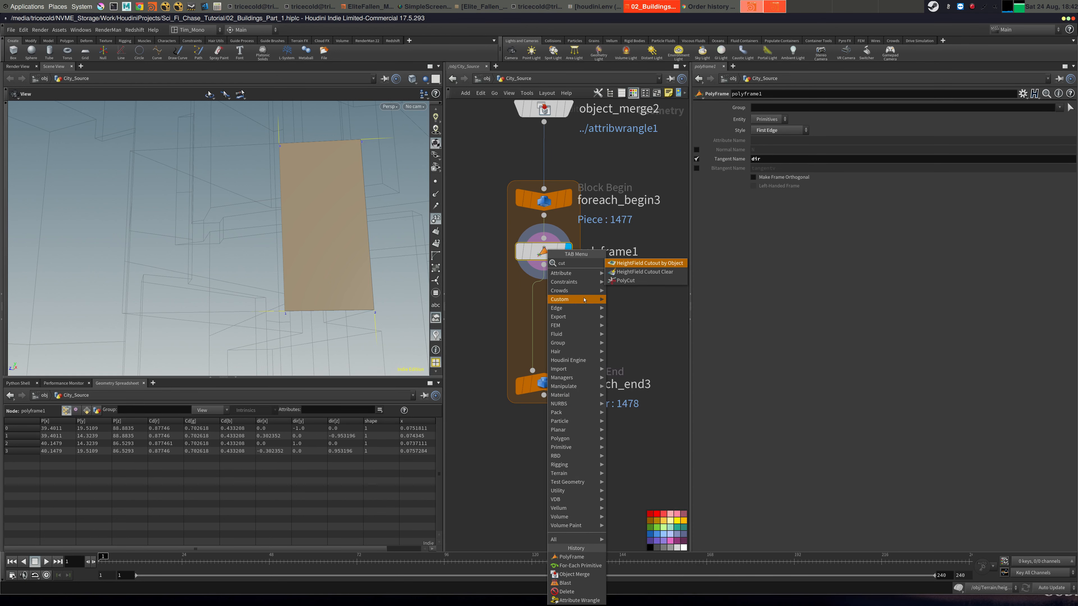
key(Escape)
key(Tab)
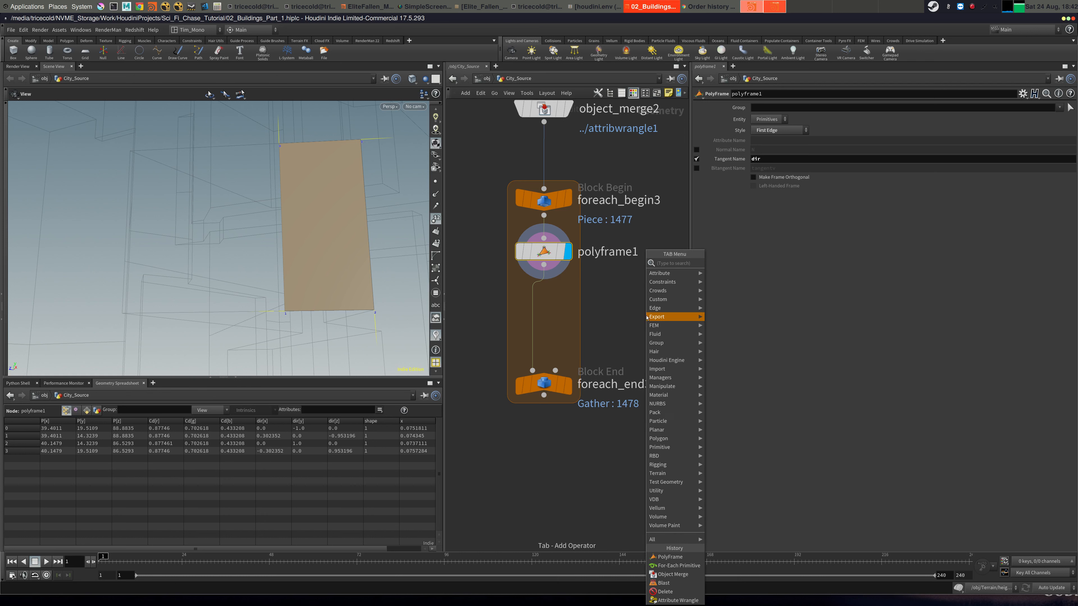
text(clip)
click(756, 268)
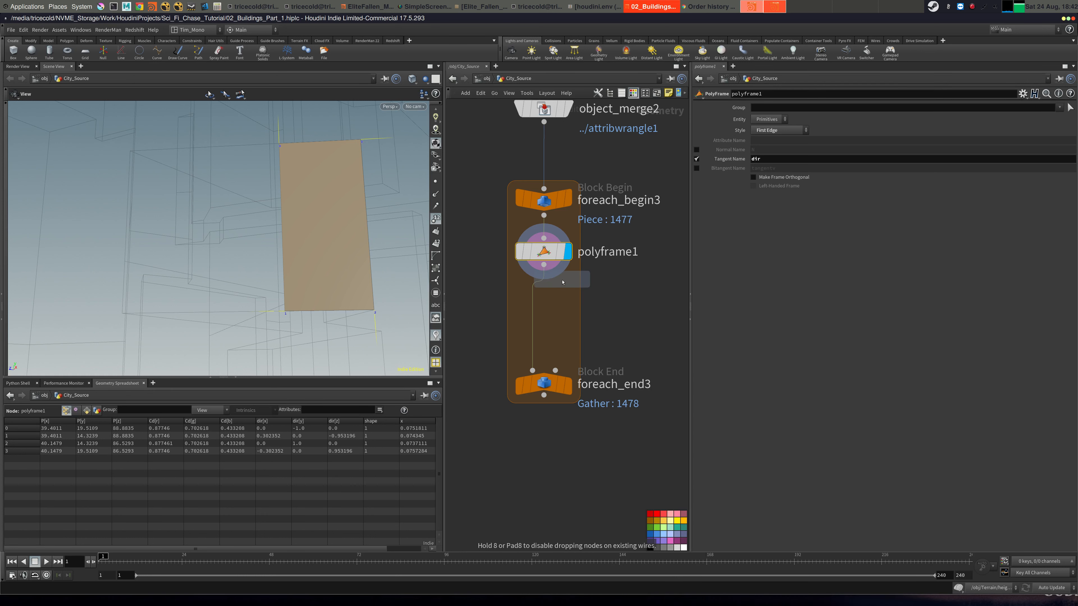
click(541, 304)
drag(541, 304, 548, 303)
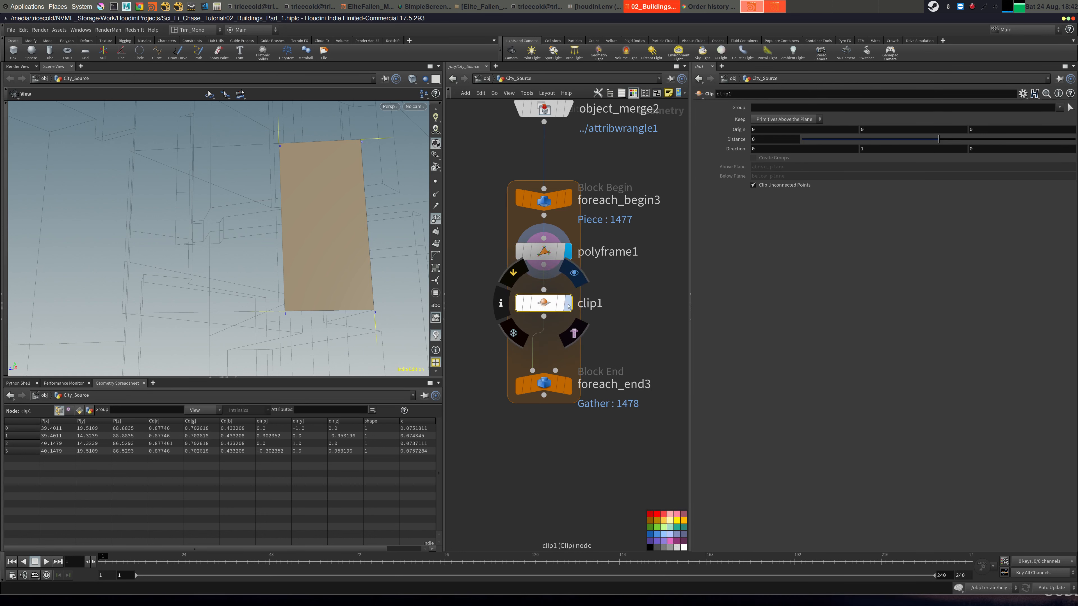
click(568, 303)
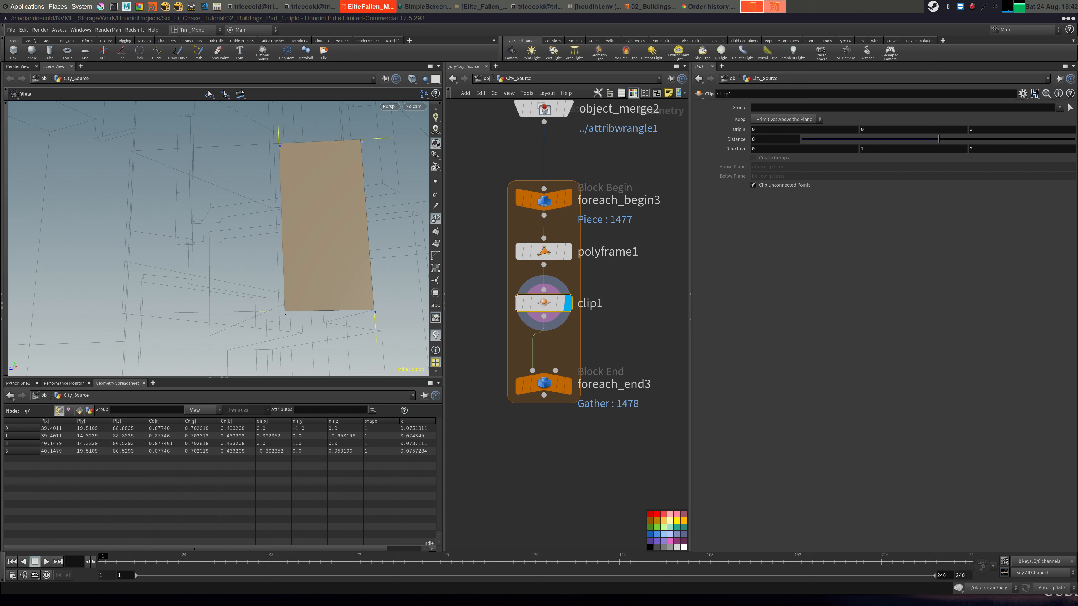
middle_drag(615, 272, 625, 277)
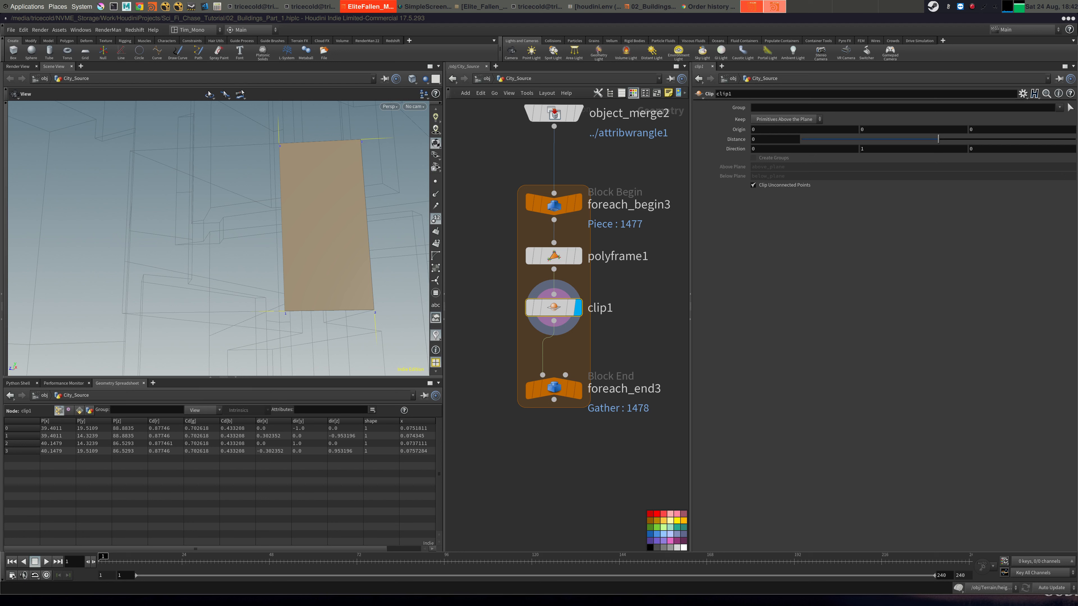
Set clip1's distance to 0.52.
click(551, 308)
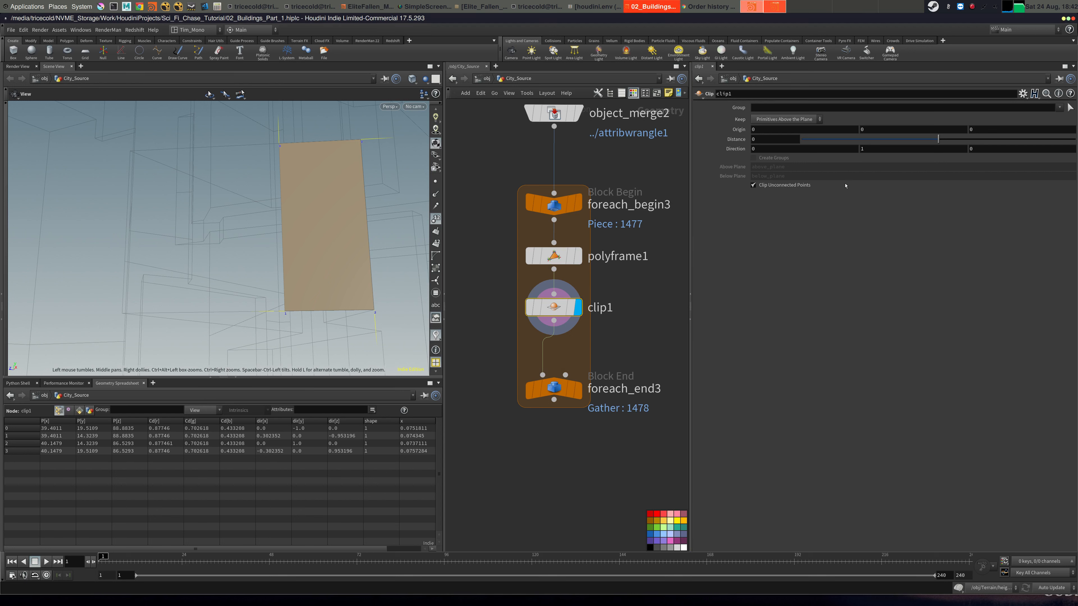
drag(326, 222, 337, 228)
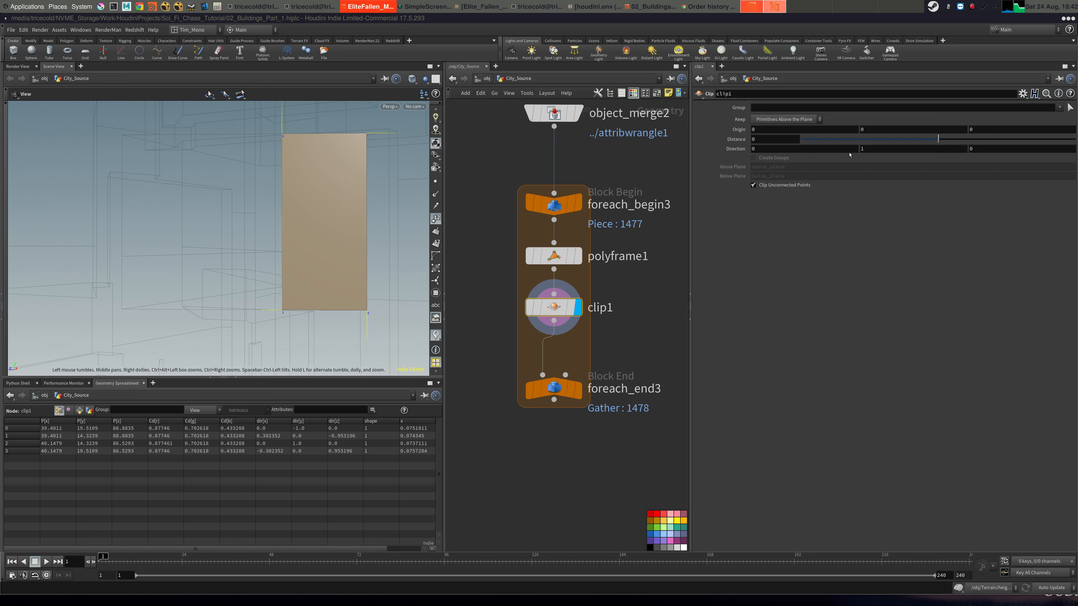
click(771, 129)
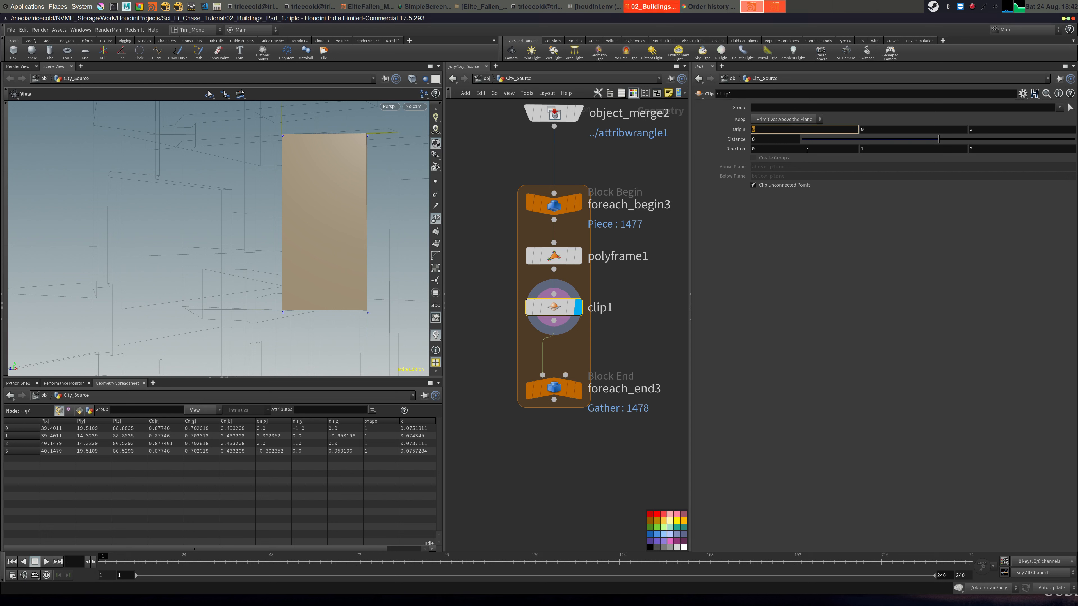
drag(940, 147, 1012, 171)
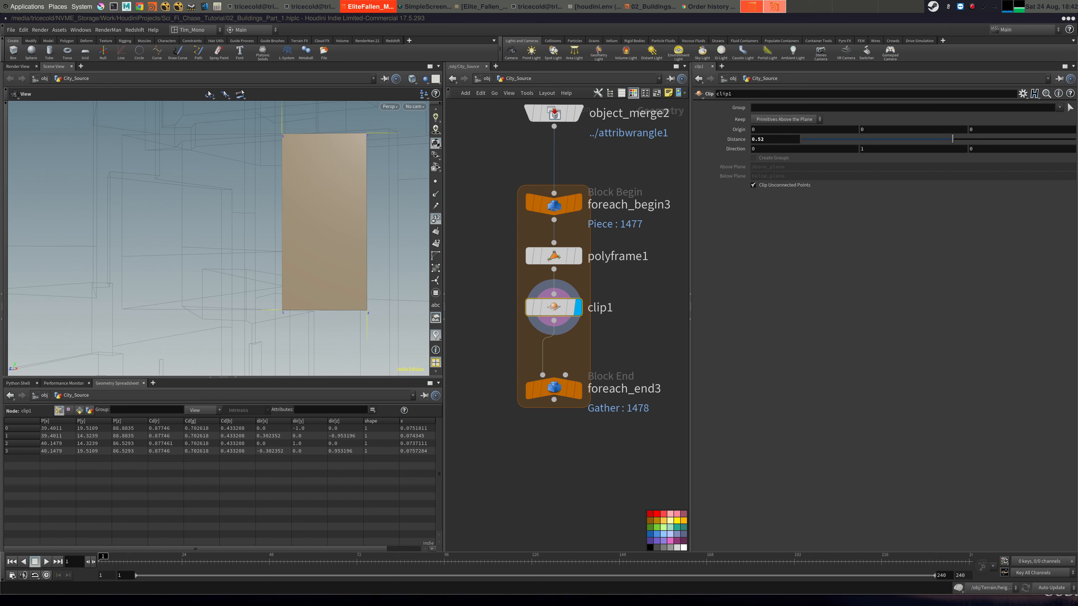
Start a point() expression for clip1's X origin.
click(550, 307)
click(547, 205)
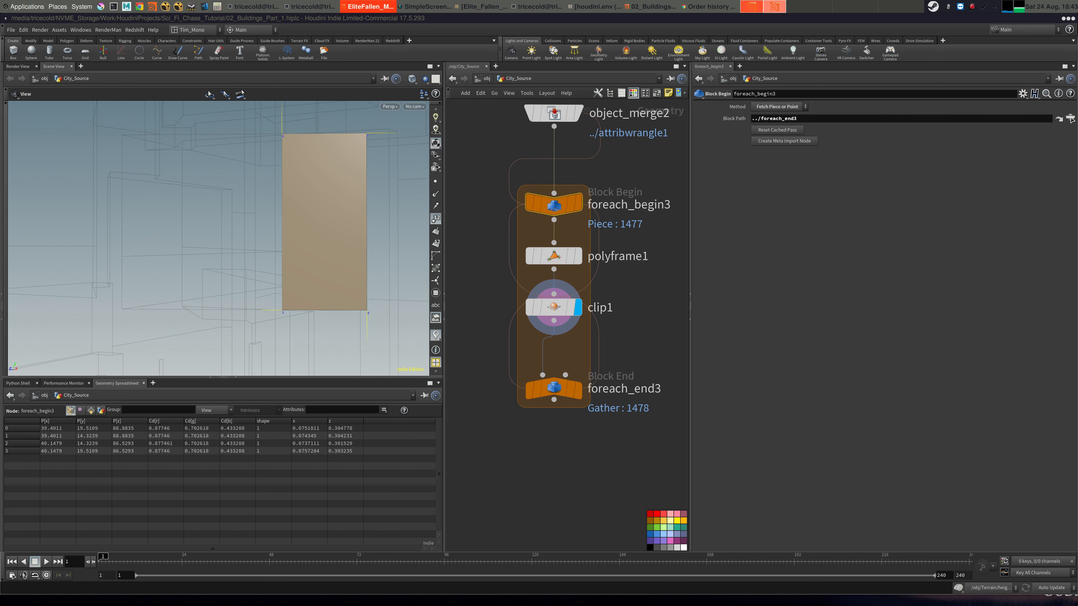
click(531, 306)
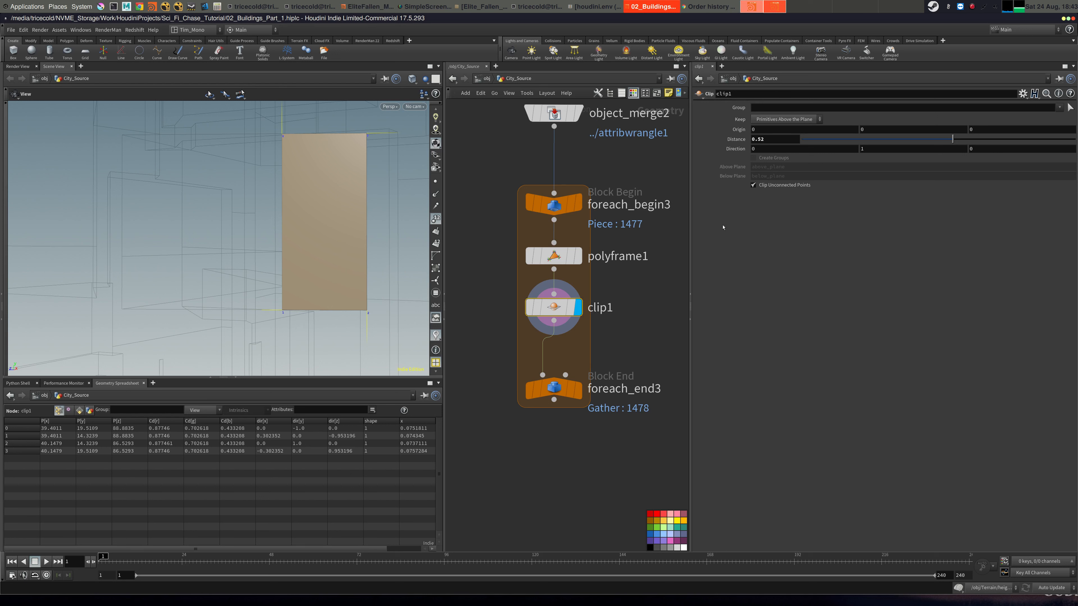
double_click(763, 132)
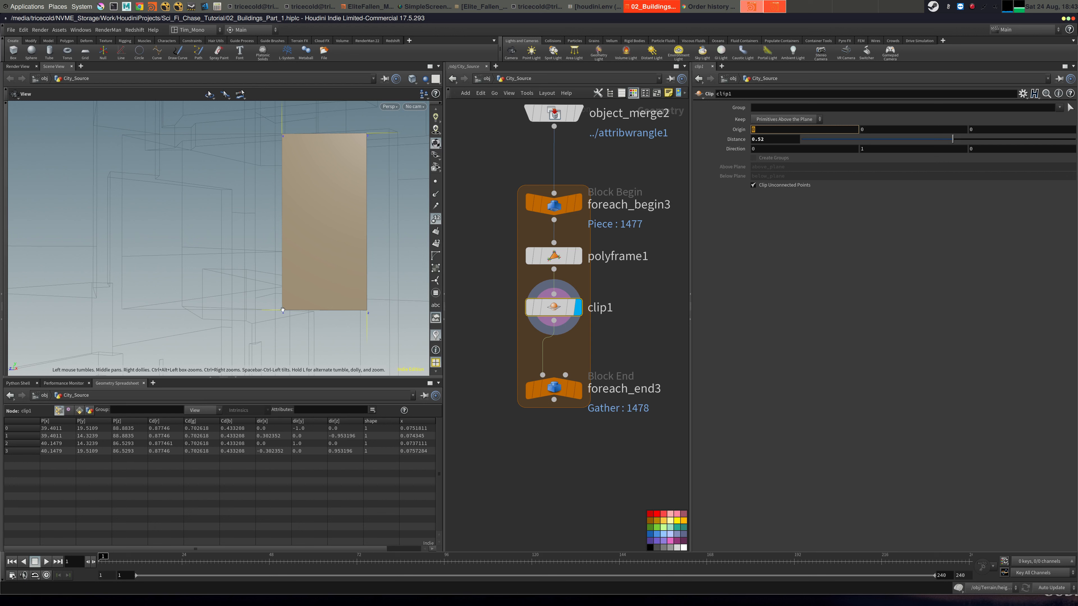
middle_drag(337, 244, 305, 243)
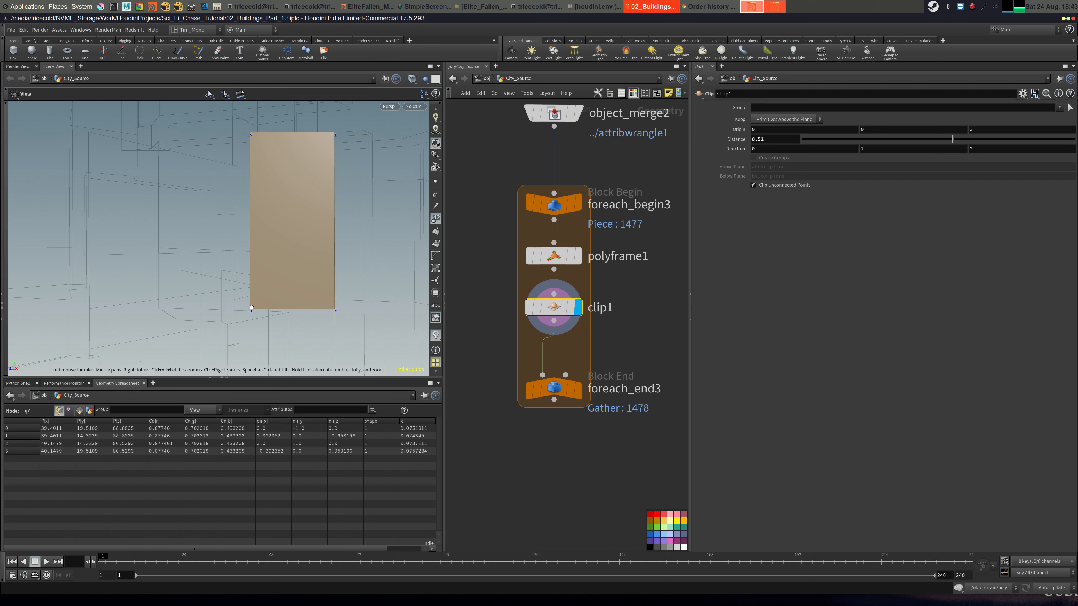
middle_drag(293, 144, 301, 177)
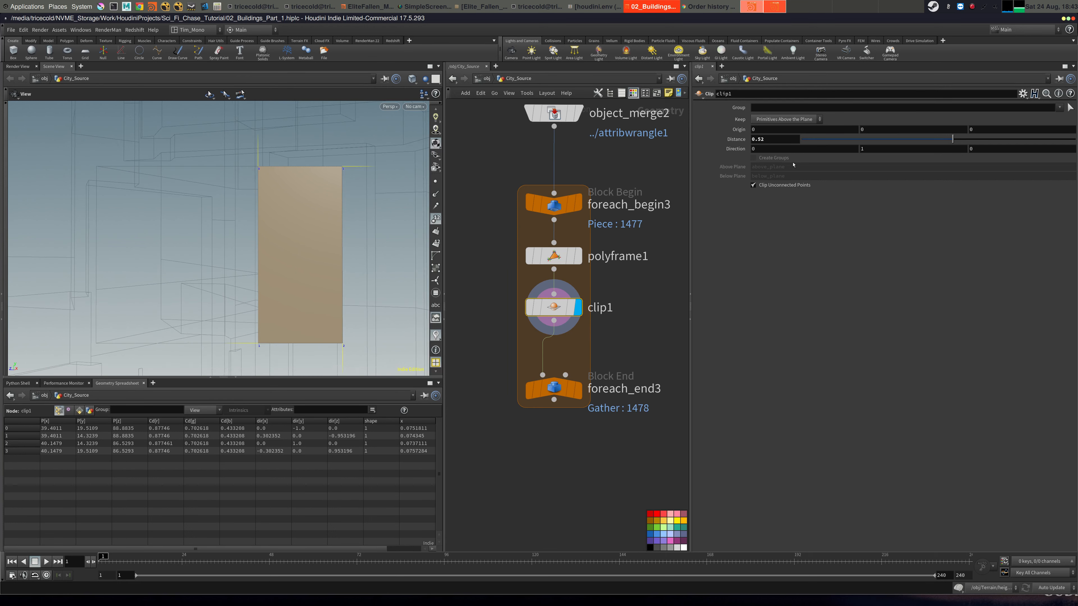
text(poi)
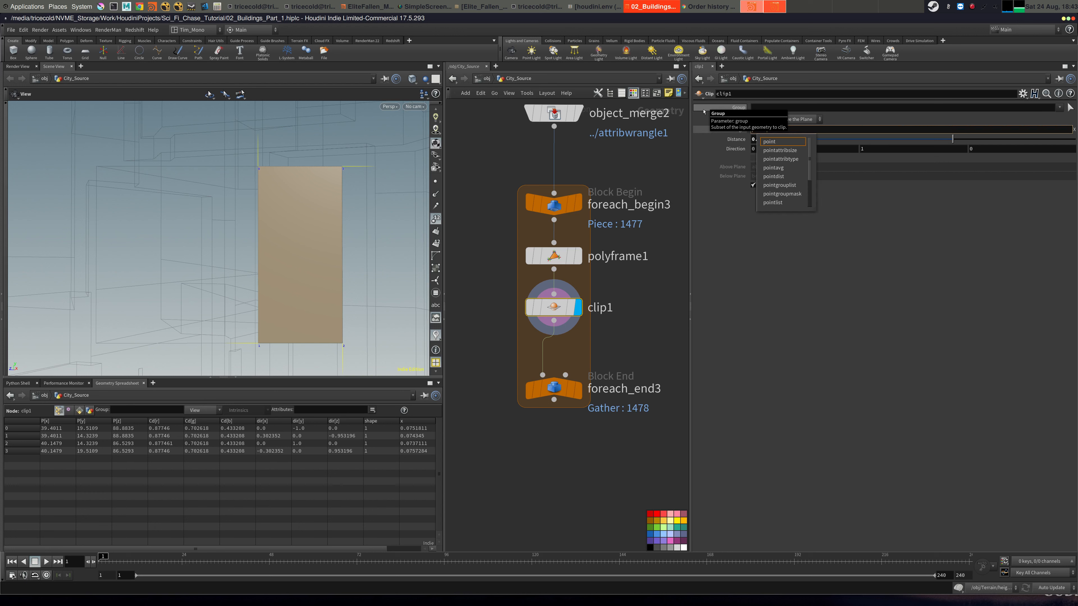
text((()
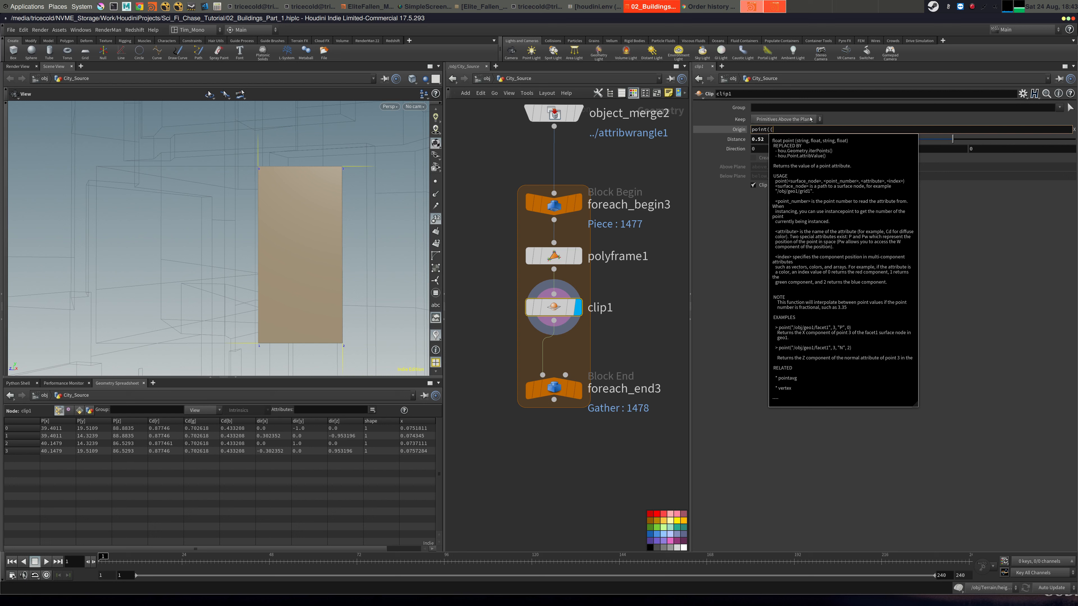
Set clip1 to keep All Primitives and complete its X origin expression as point(0,0,"P",0).
click(801, 119)
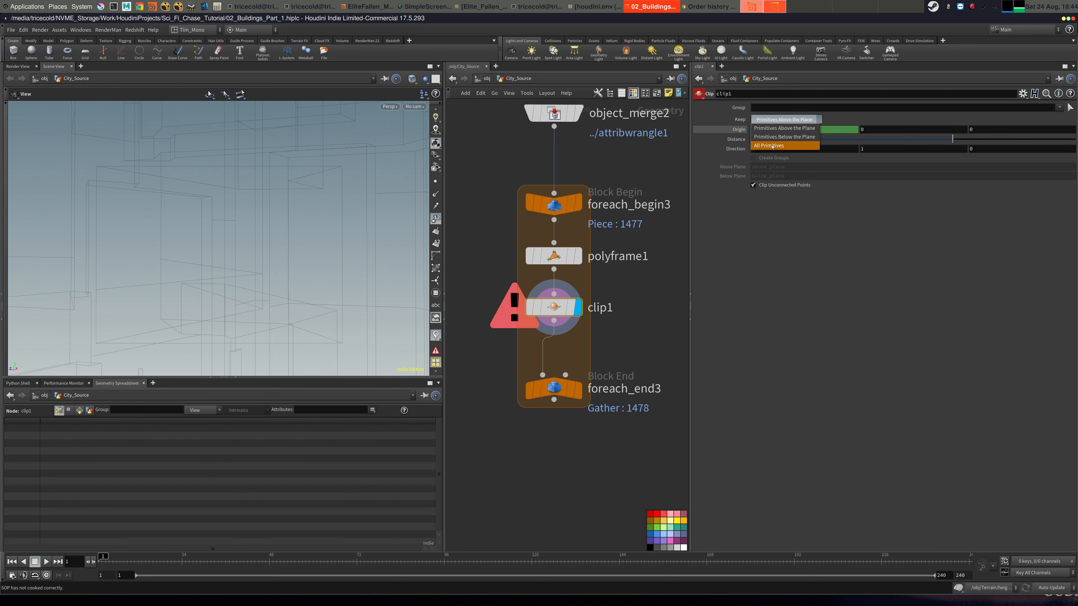
click(782, 136)
click(774, 128)
key(BackSpace)
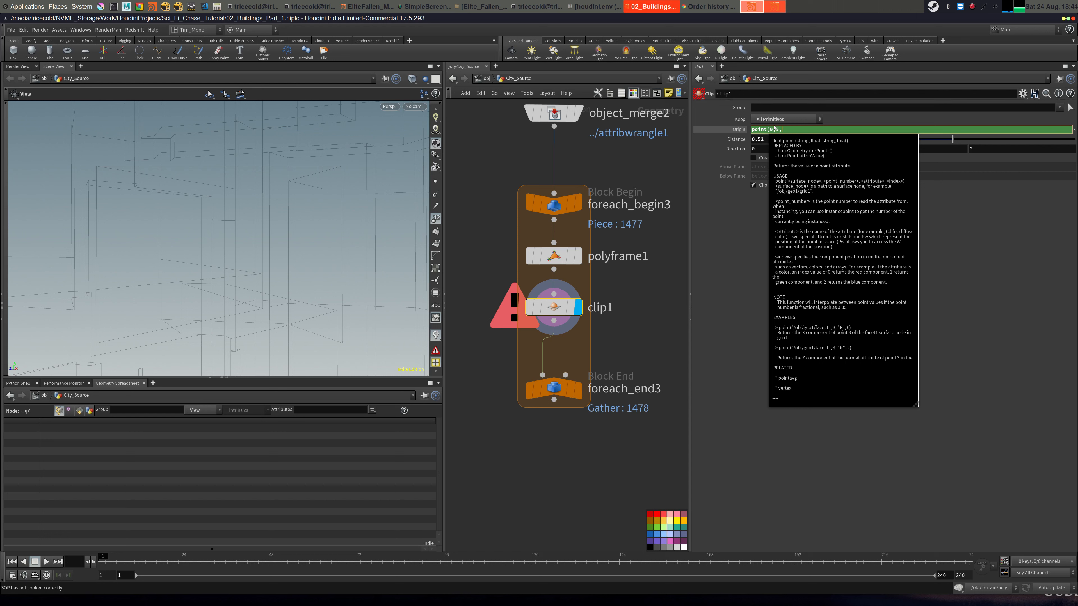
text(P",0)
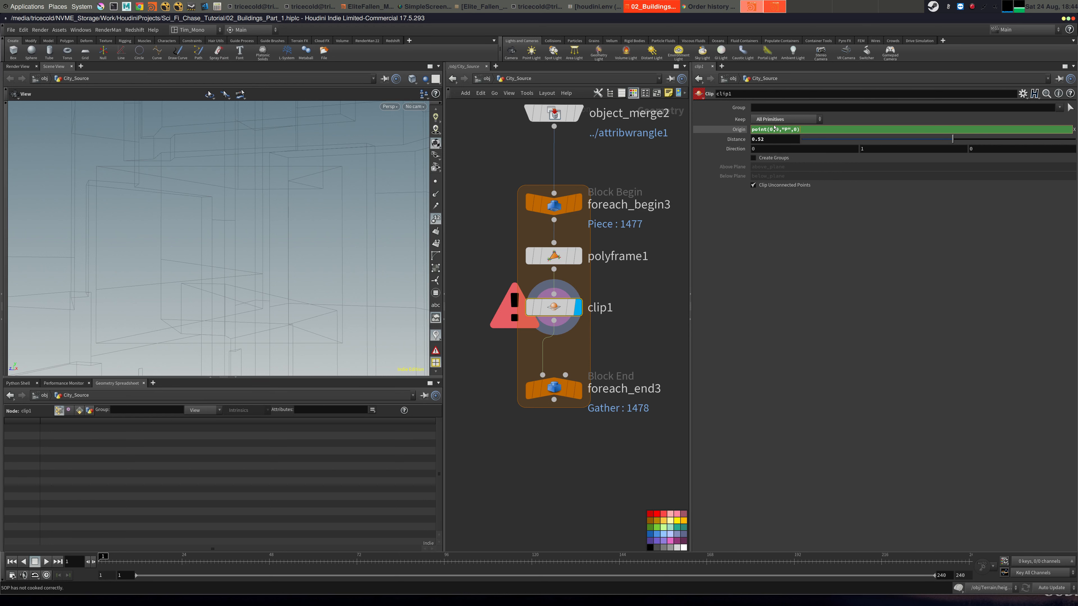
key(Return)
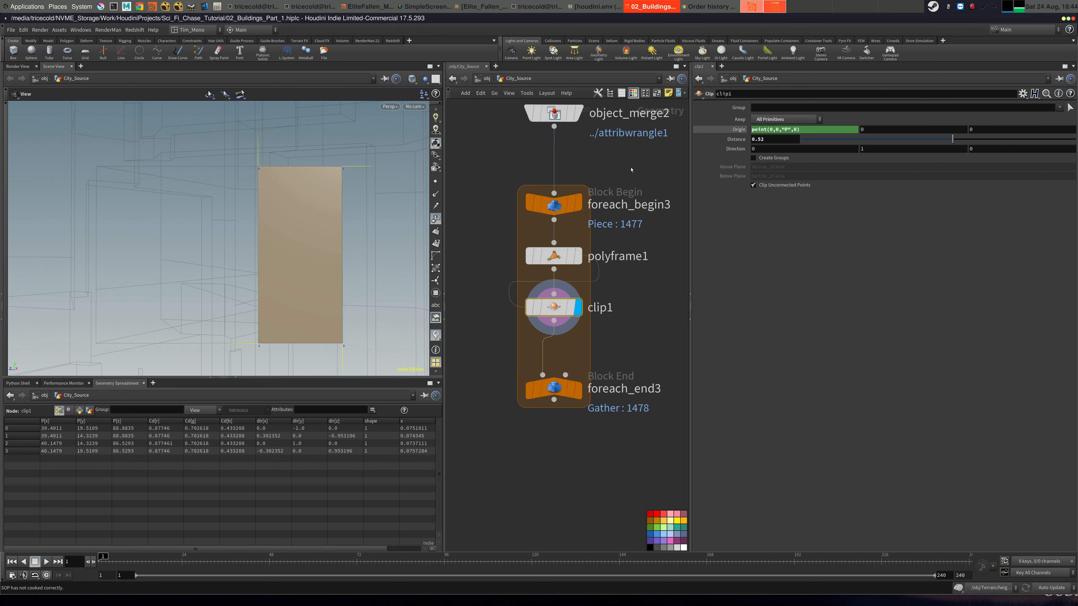
Copy the X origin expression to clip1's Y and Z origin as point(0,0,"P",1) and point(0,0,"P",2).
click(739, 129)
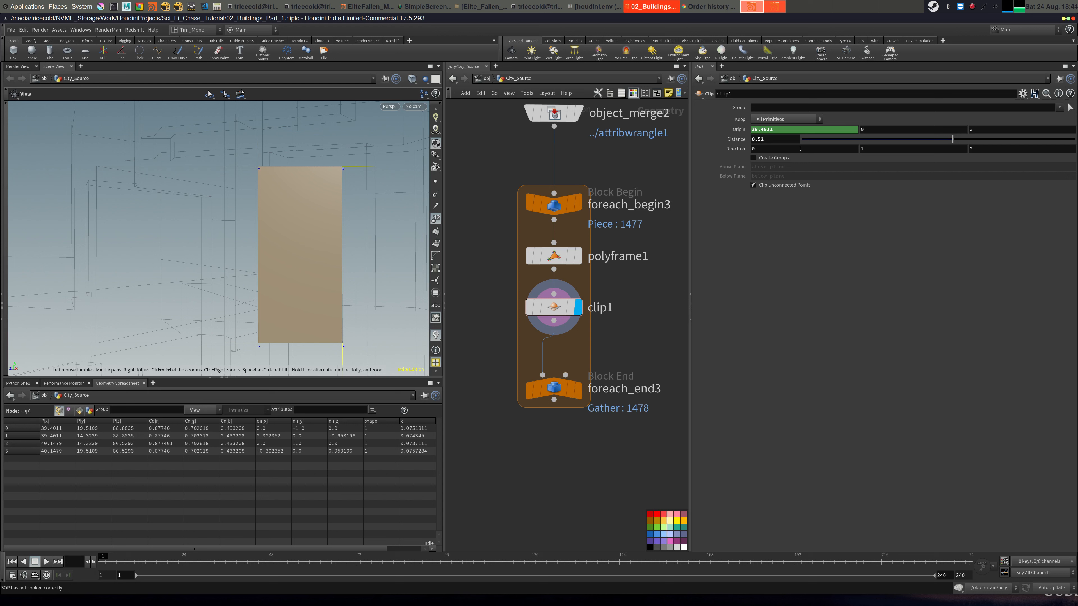
click(738, 129)
click(816, 132)
key(ctrl+c)
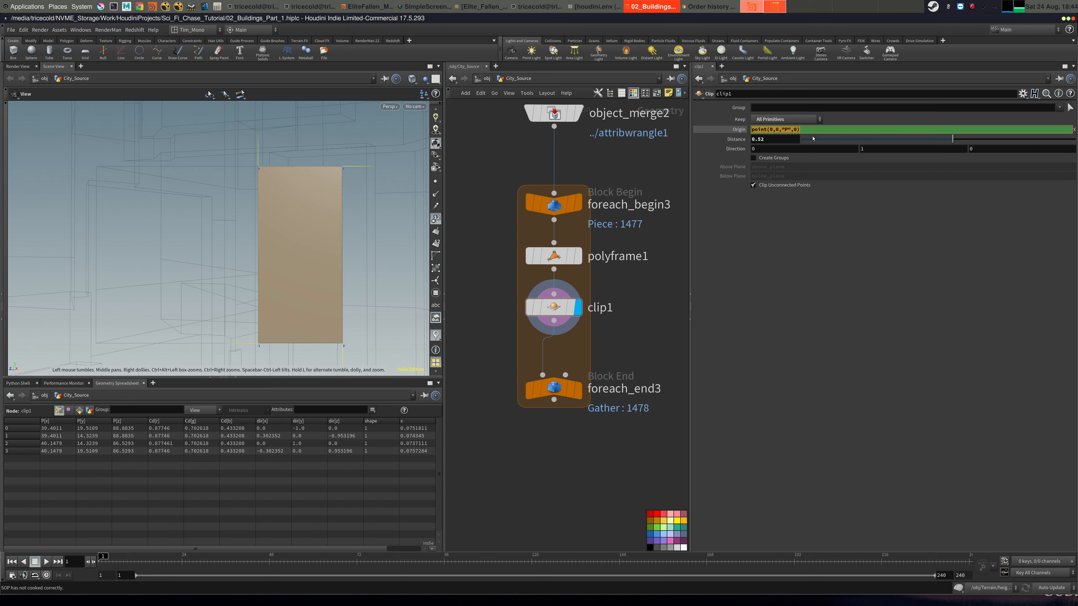
key(Tab)
key(ctrl+v)
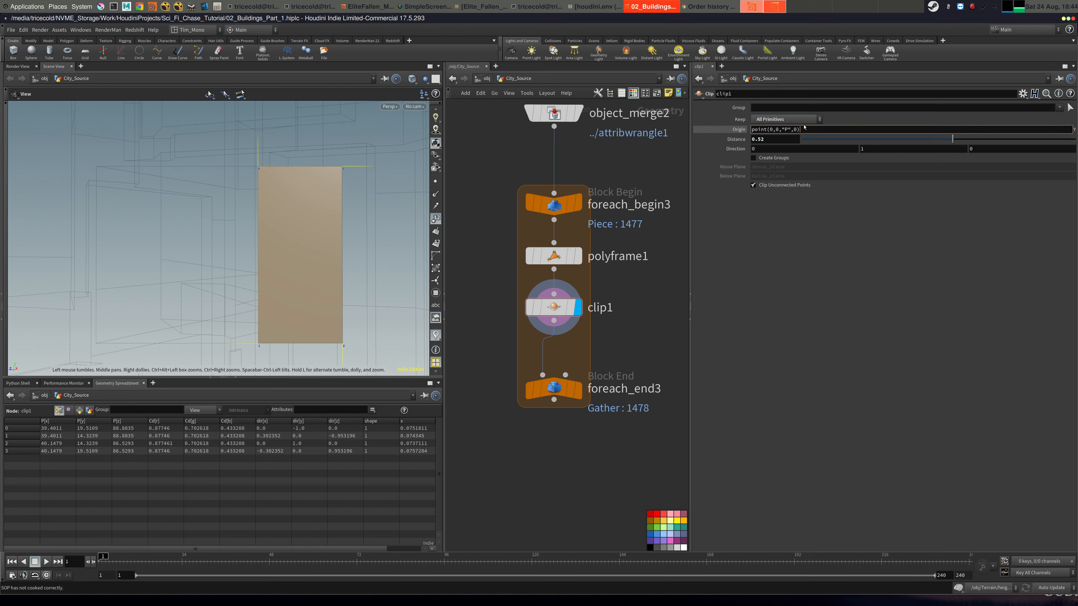
drag(792, 129, 796, 130)
key(Tab)
key(ctrl+v)
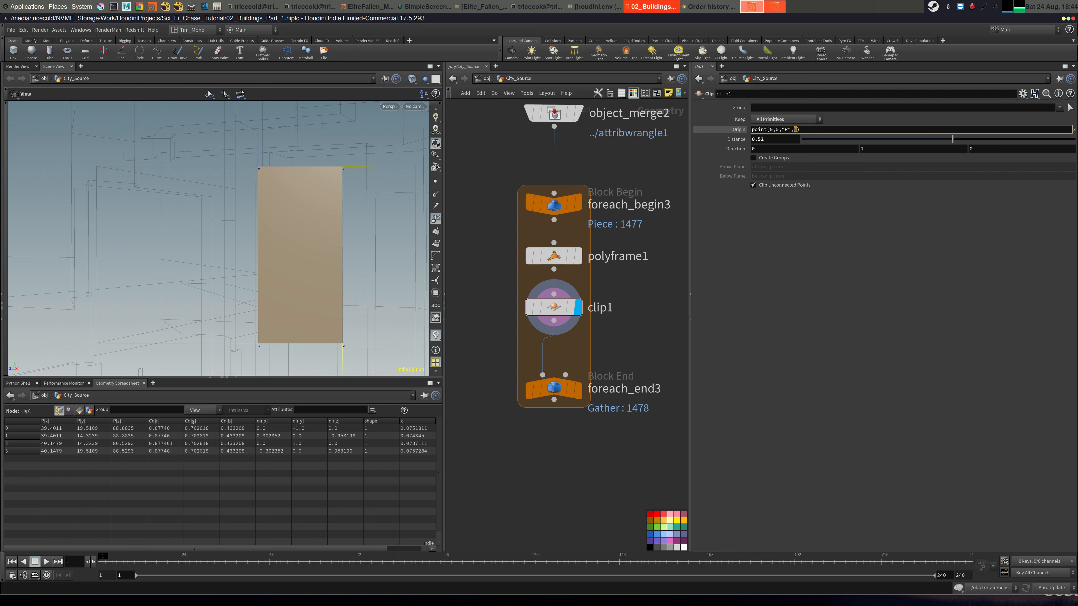
text(2)
key(Return)
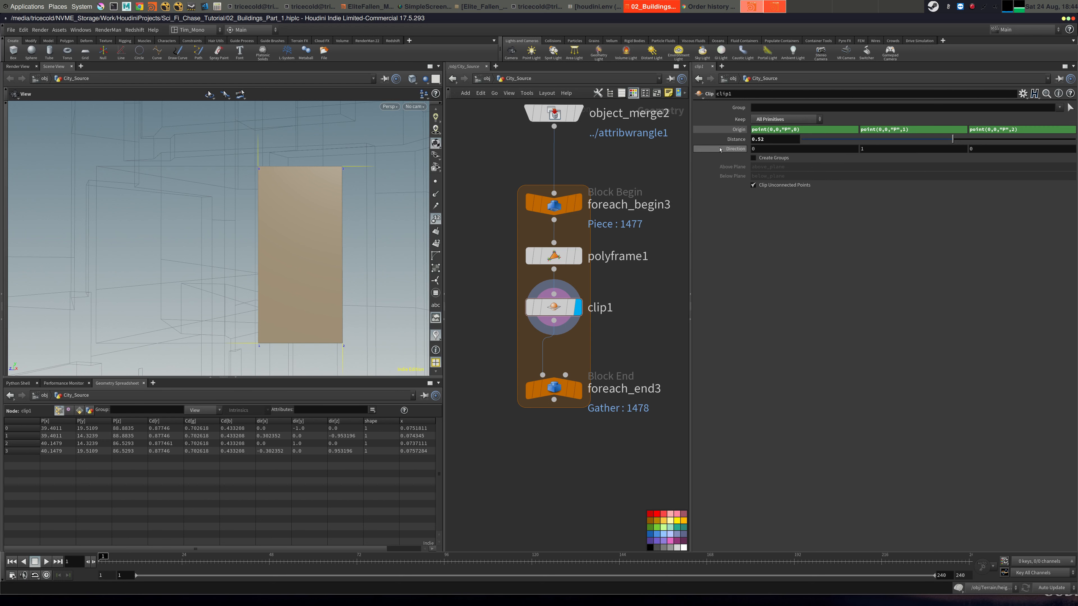
Try moving the cut down the panel by setting clip1's distance to -1.46.
drag(953, 139, 881, 139)
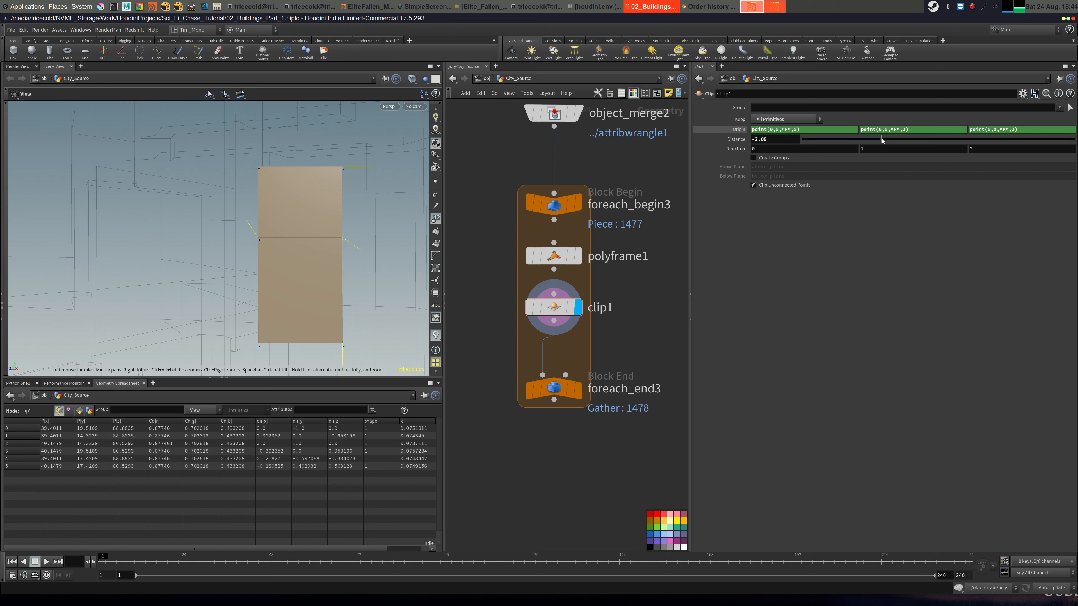
mouse_move(882, 140)
mouse_down()
mouse_move(823, 140)
mouse_move(933, 140)
mouse_move(852, 149)
mouse_move(890, 153)
mouse_up()
drag(897, 139, 901, 146)
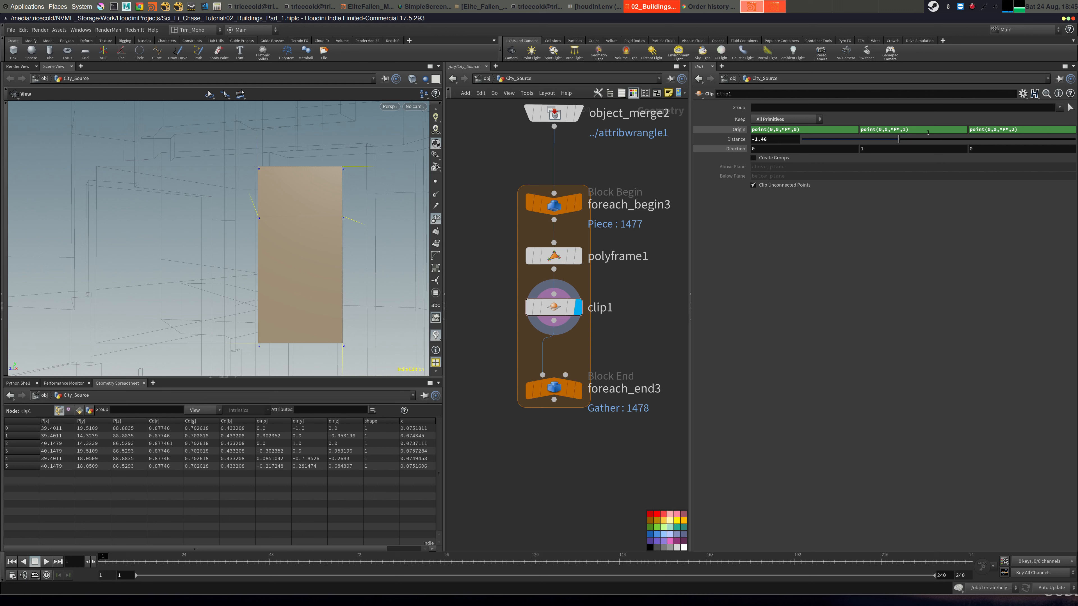
Reuse the X origin expression for clip1's X direction, changing the attribute to give point(0,0,"dir",0).
drag(380, 226, 283, 223)
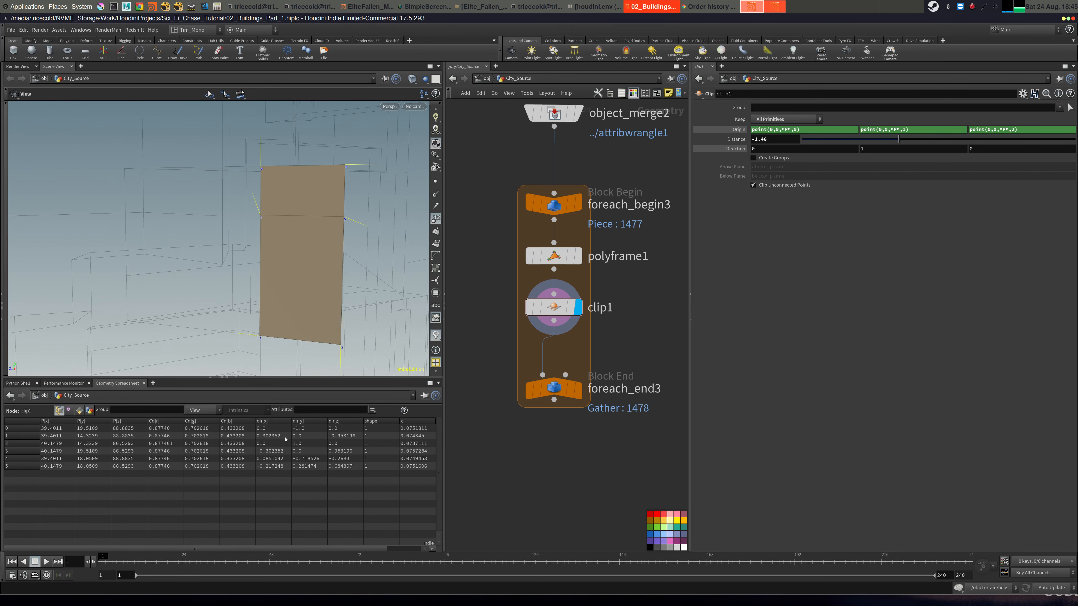
click(822, 130)
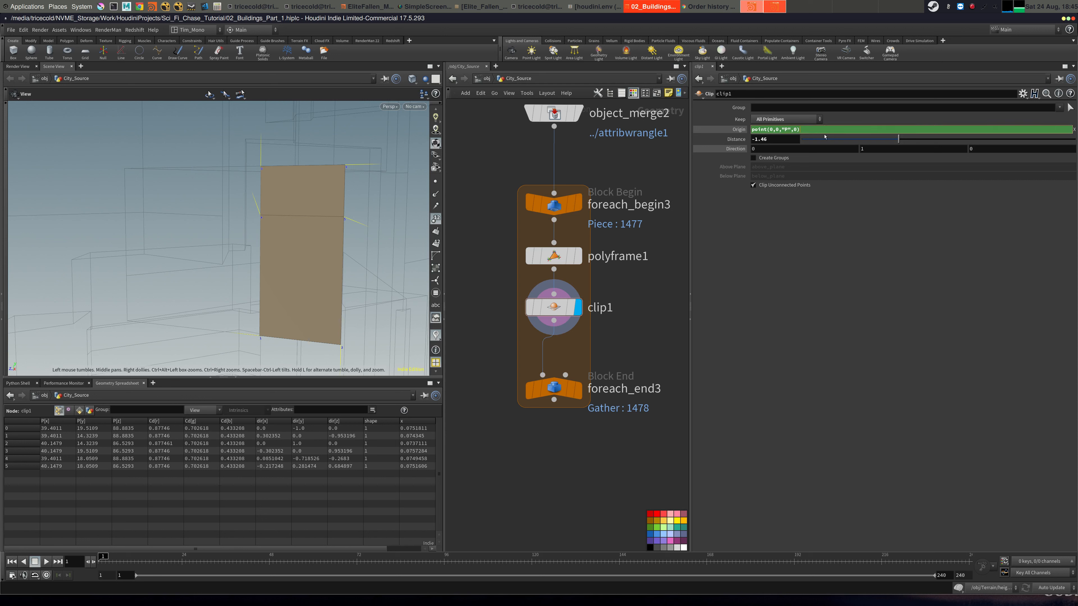
key(ctrl+a)
key(ctrl+c)
click(798, 149)
key(ctrl+v)
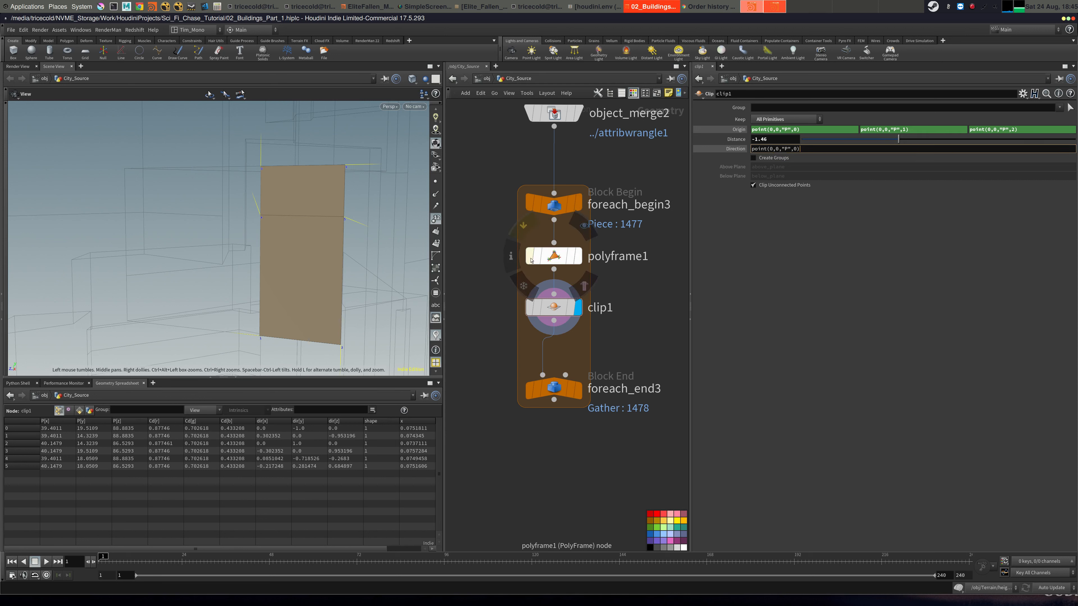
key(Return)
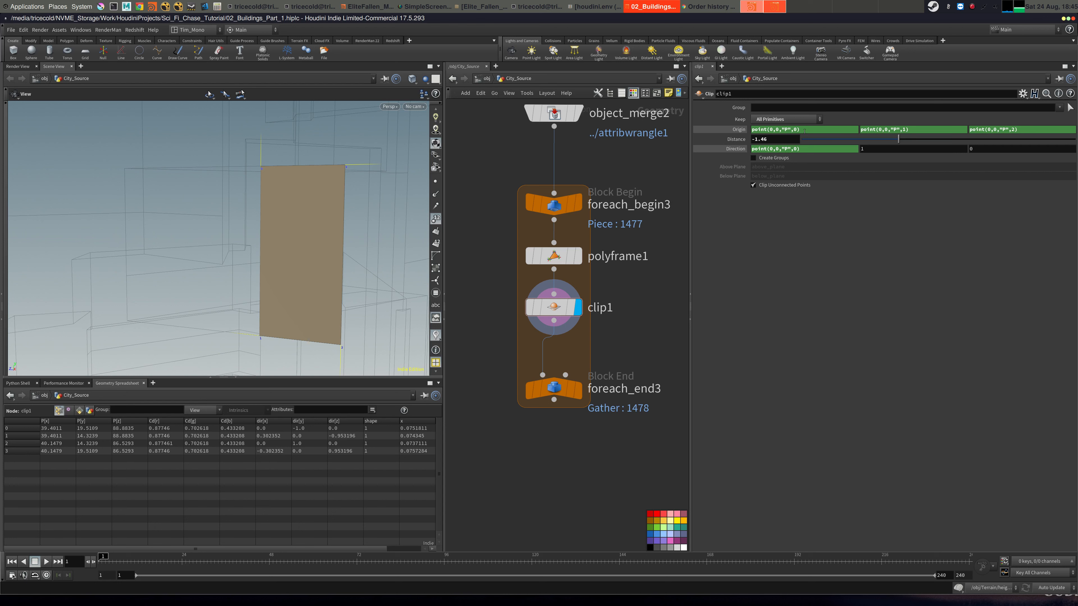
click(786, 149)
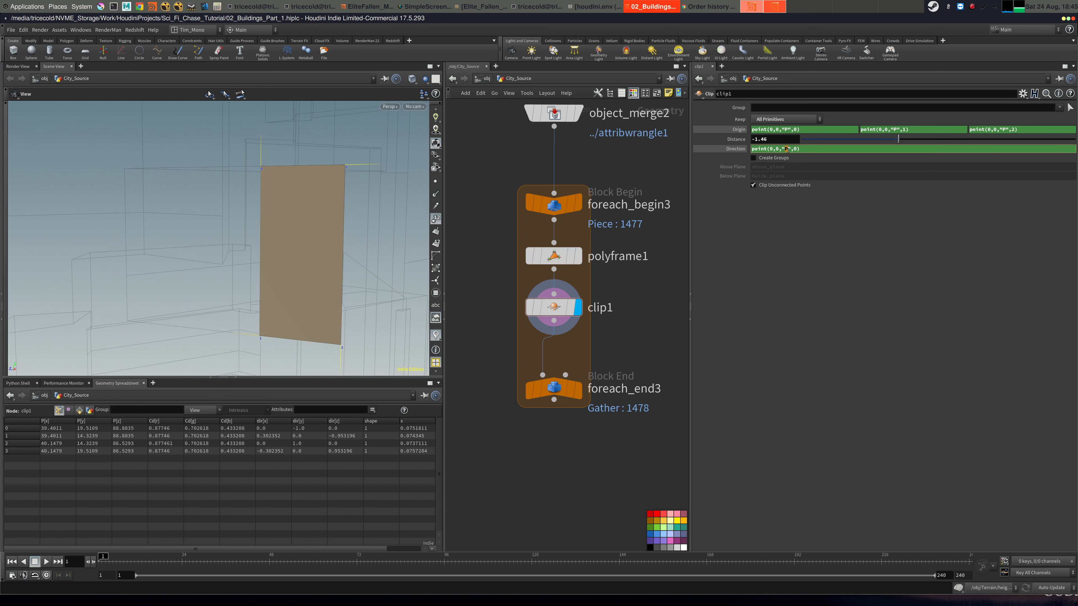
text(dir)
key(Return)
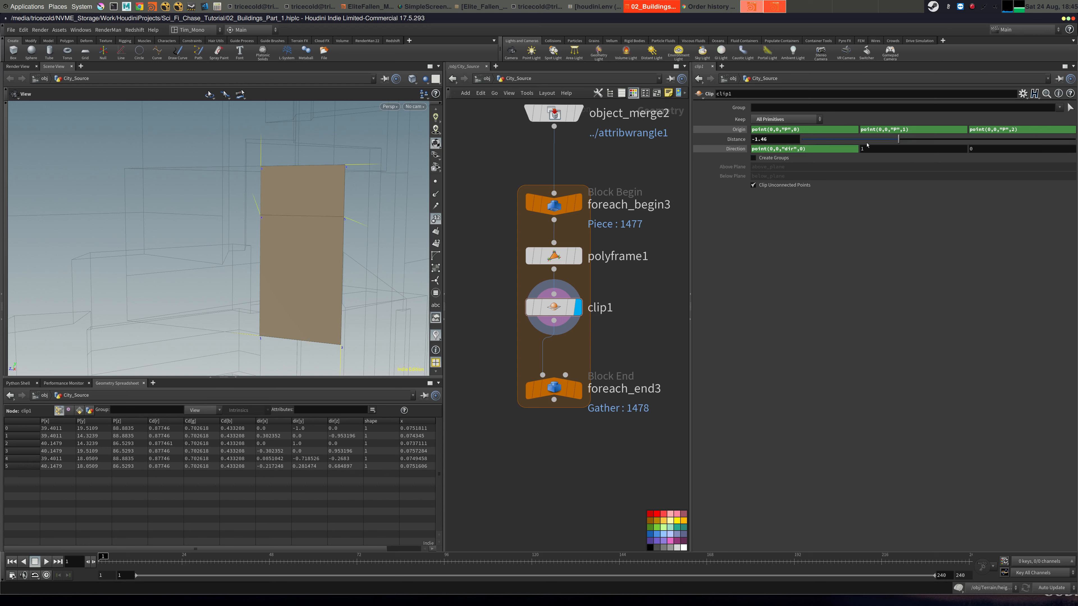
Set clip1's Y and Z direction to point(0,0,"dir",1) and point(0,0,"dir",2), and adjust the distance to 2.53.
click(833, 149)
key(ctrl+c)
key(BackSpace)
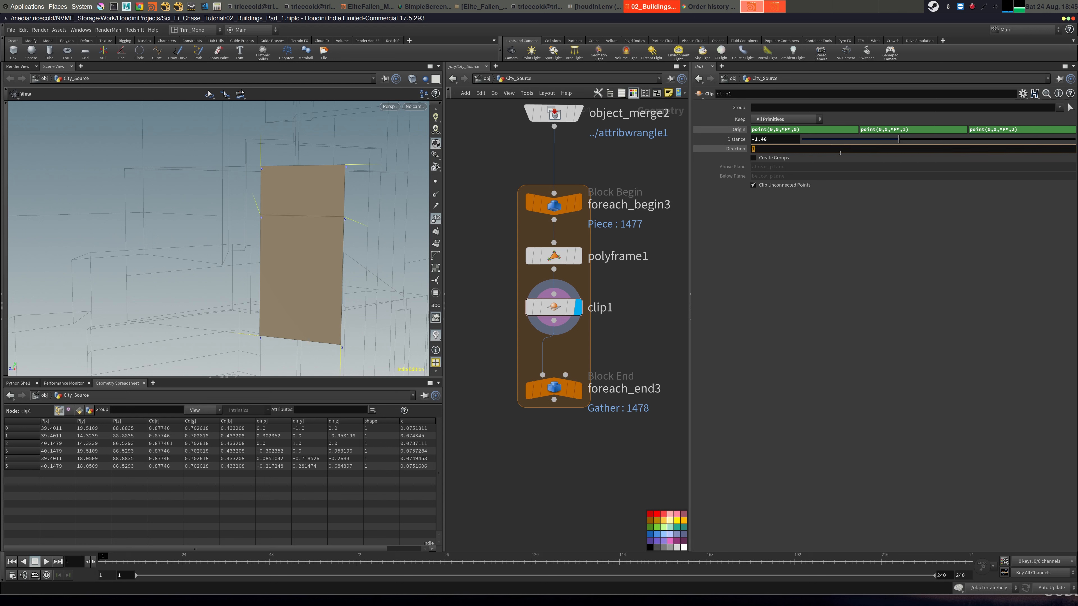
key(ctrl+v)
key(Tab)
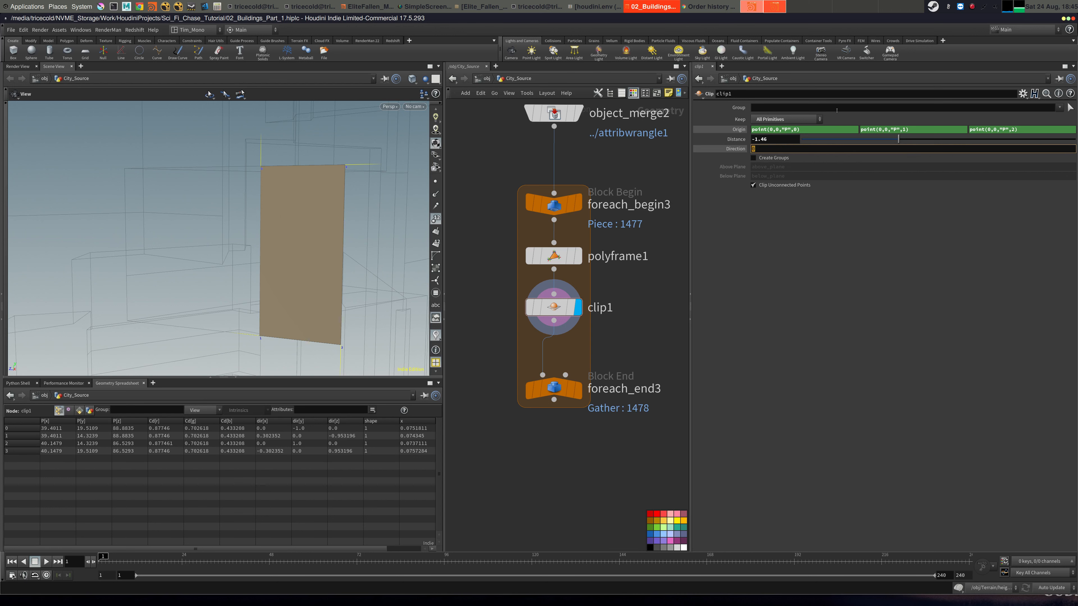
key(ctrl+v)
text(z)
key(BackSpace)
text(2)
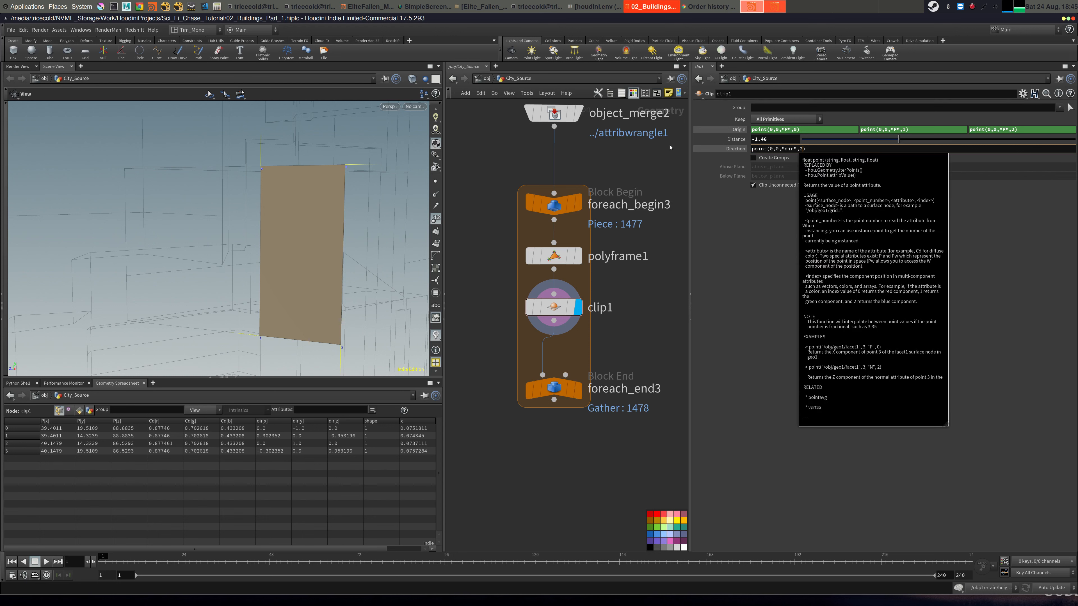
key(Return)
drag(897, 139, 995, 144)
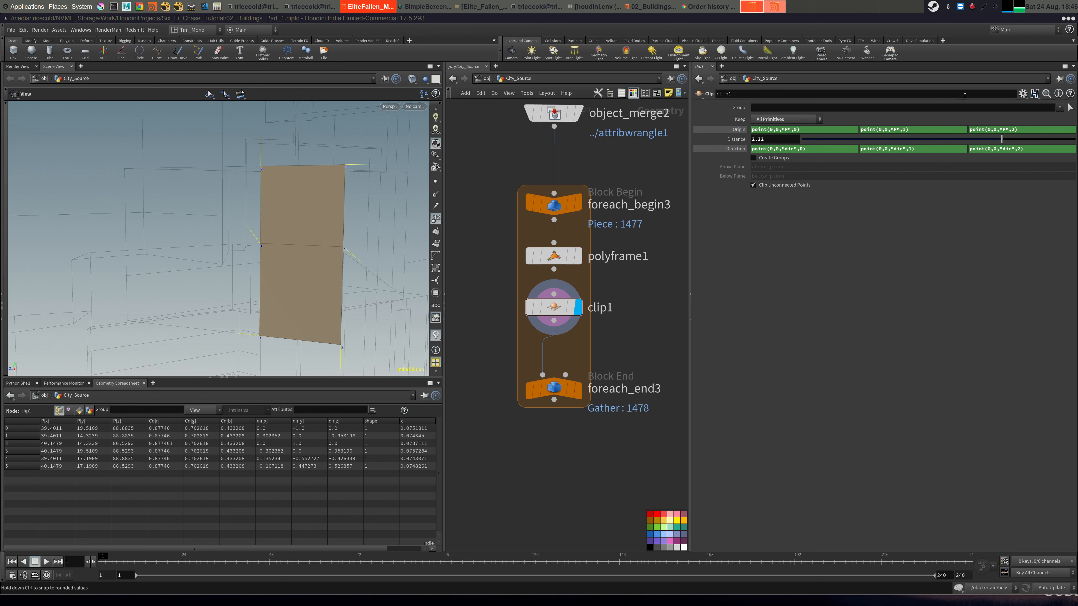
drag(1003, 140, 945, 119)
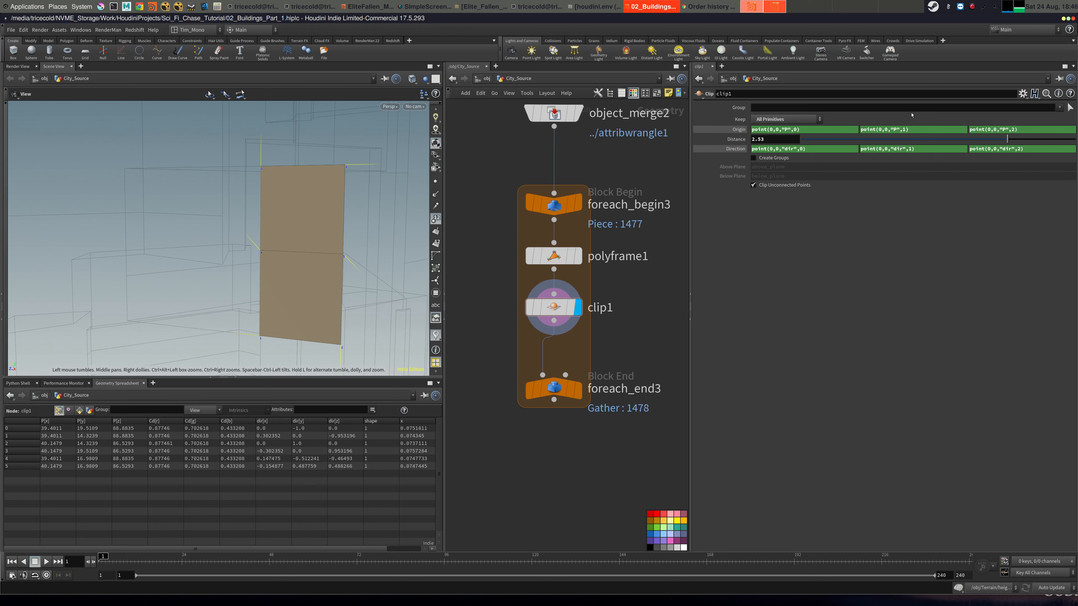
Open clip1's parameter interface for editing and add two Float parameters above Group.
click(1022, 93)
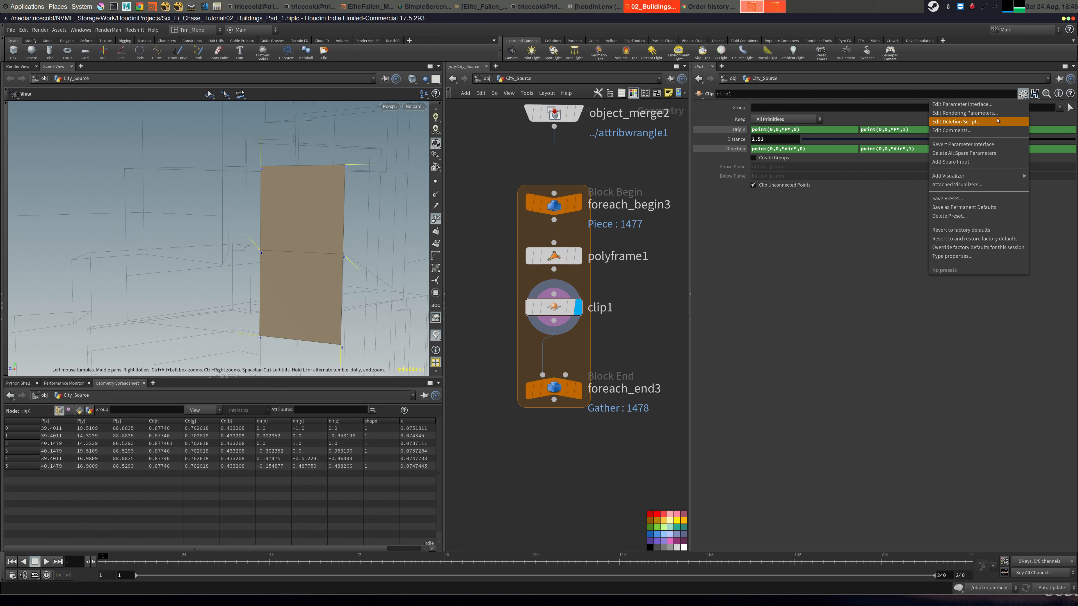
click(961, 104)
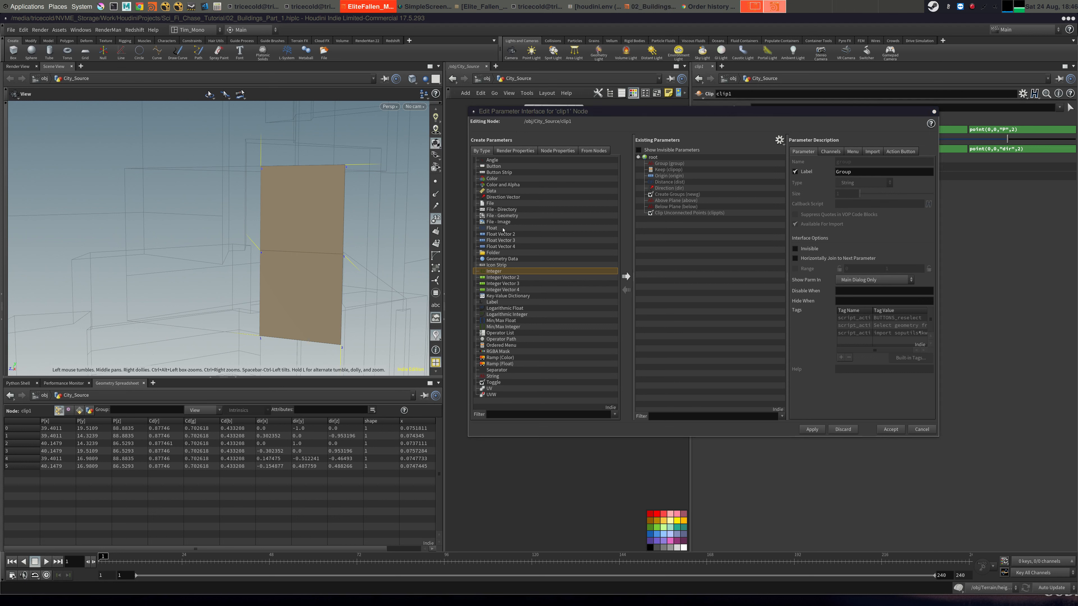
drag(503, 229, 684, 168)
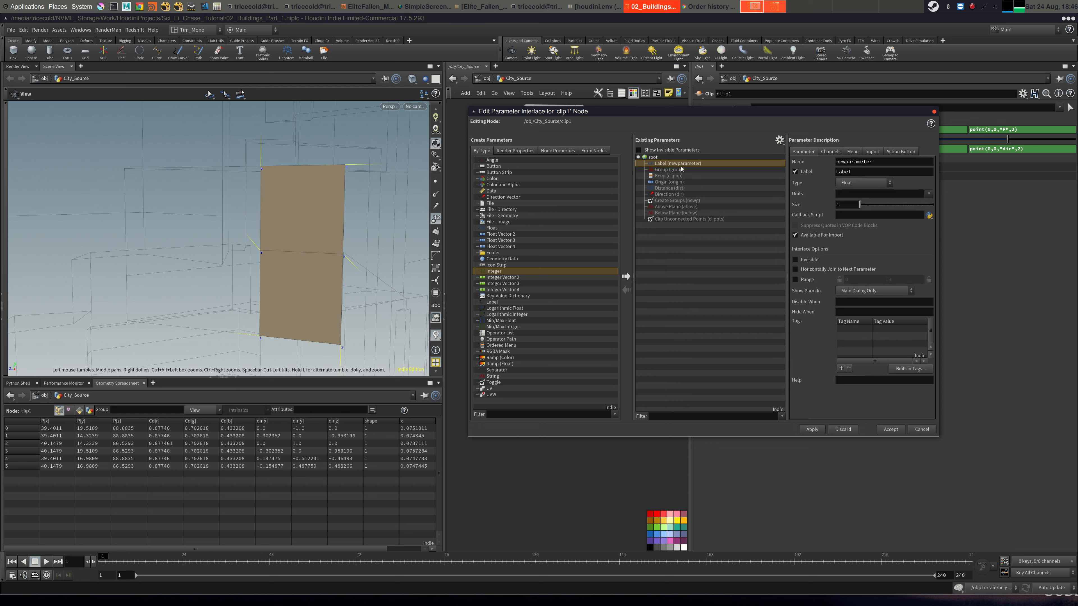
drag(500, 229, 694, 169)
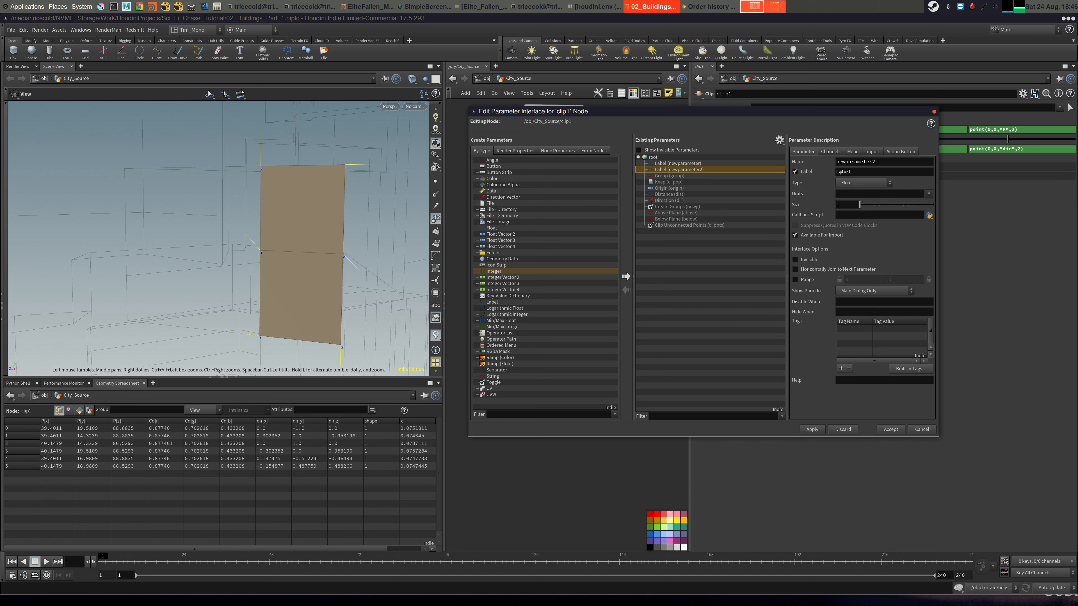
Set the first new Float parameter's name and label to edgeA and apply the change.
click(703, 163)
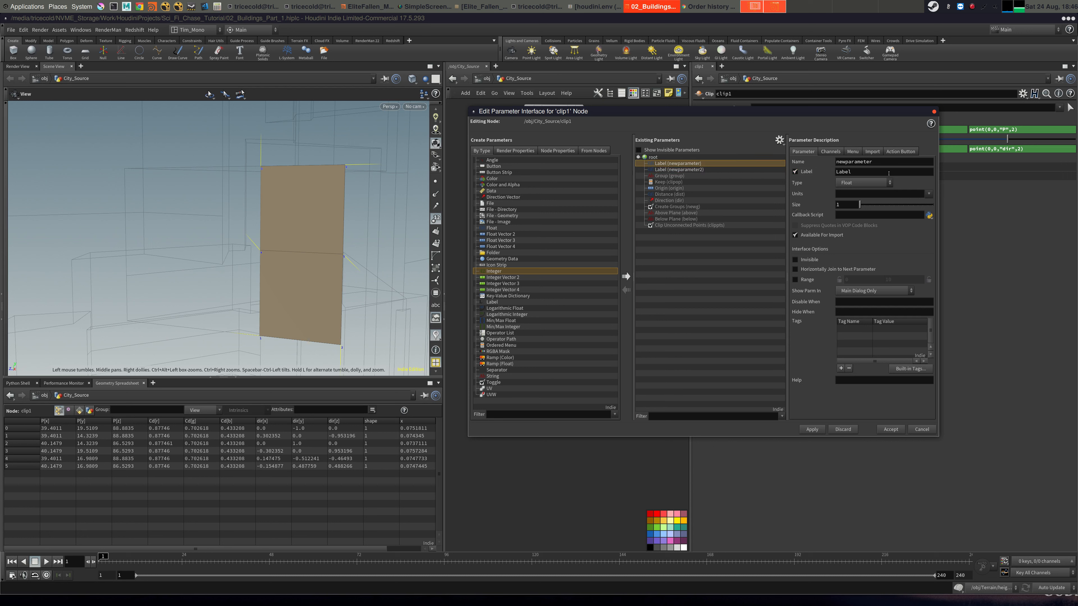
double_click(888, 161)
text(edgeA)
key(Tab)
text(edg)
click(814, 430)
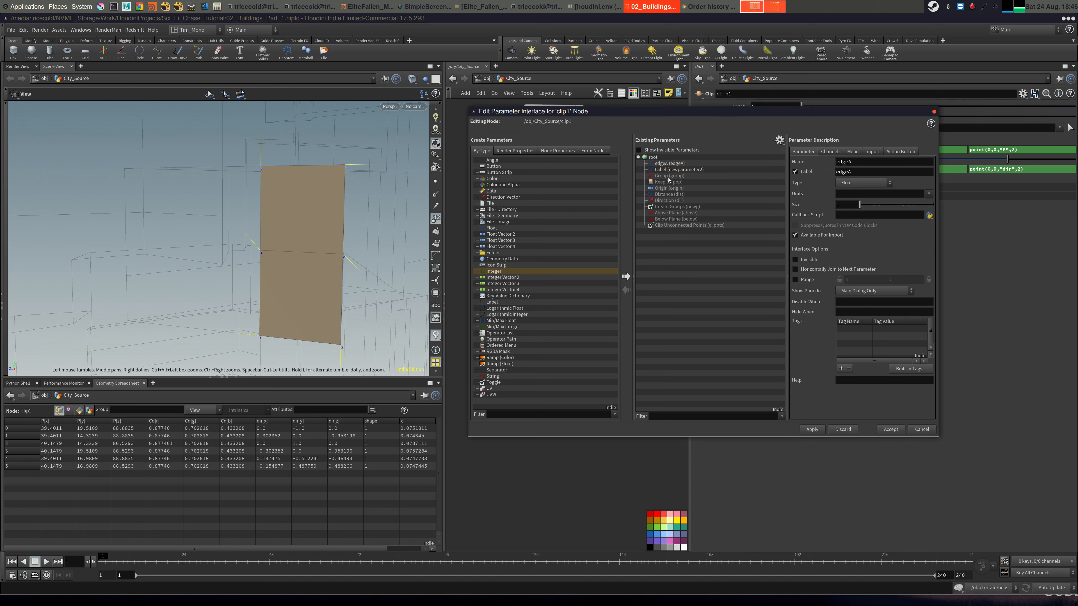
Set the second new Float parameter's name and label to edgeB, and accept the parameter interface changes.
click(707, 170)
double_click(905, 163)
text(edg)
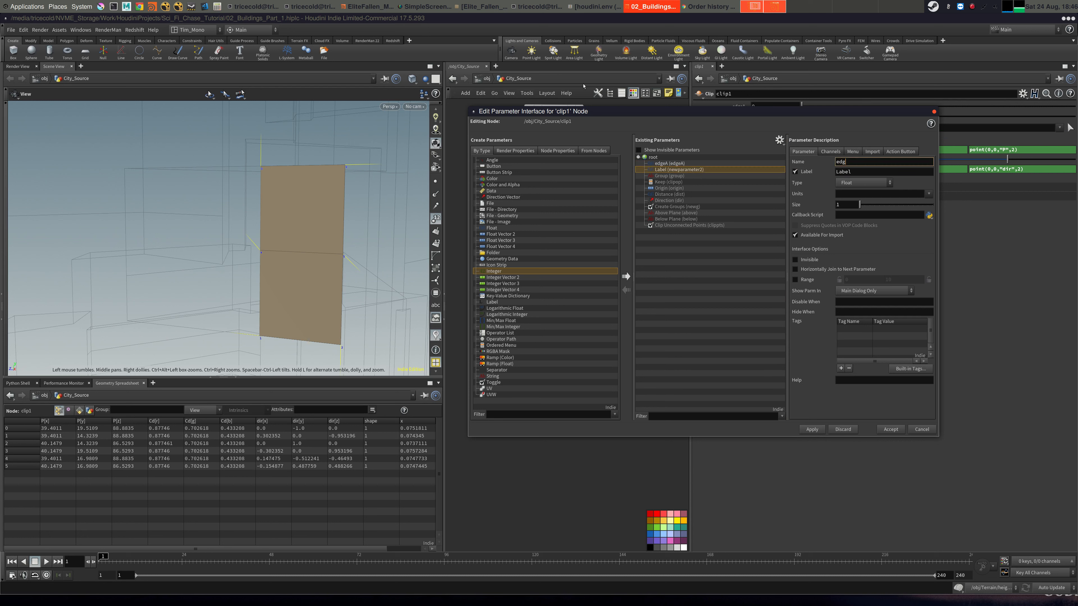
key(Tab)
text(ed)
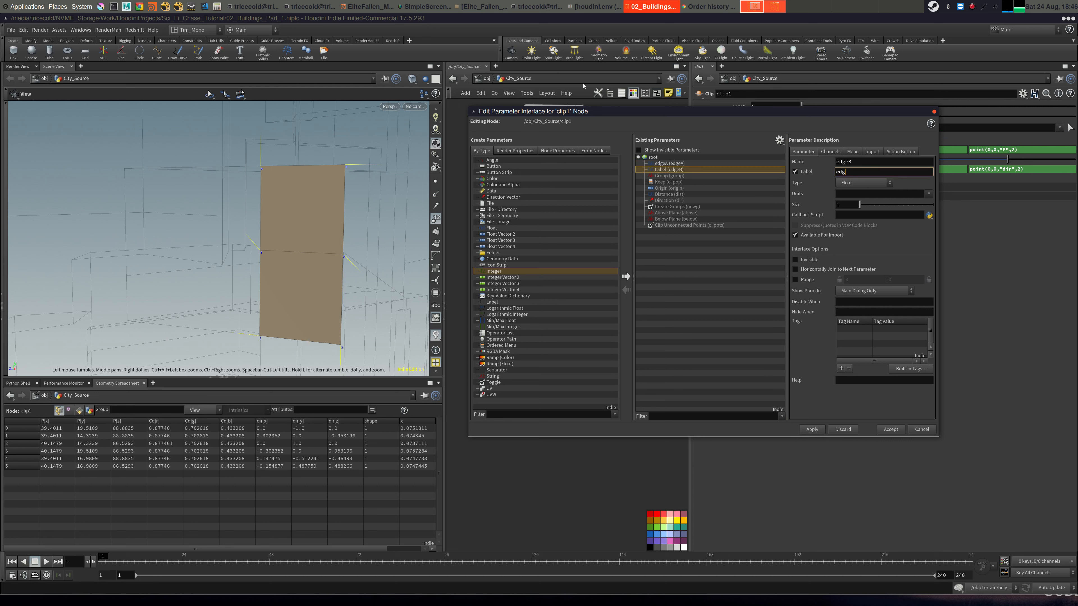
text(geB)
key(Tab)
click(812, 429)
click(890, 429)
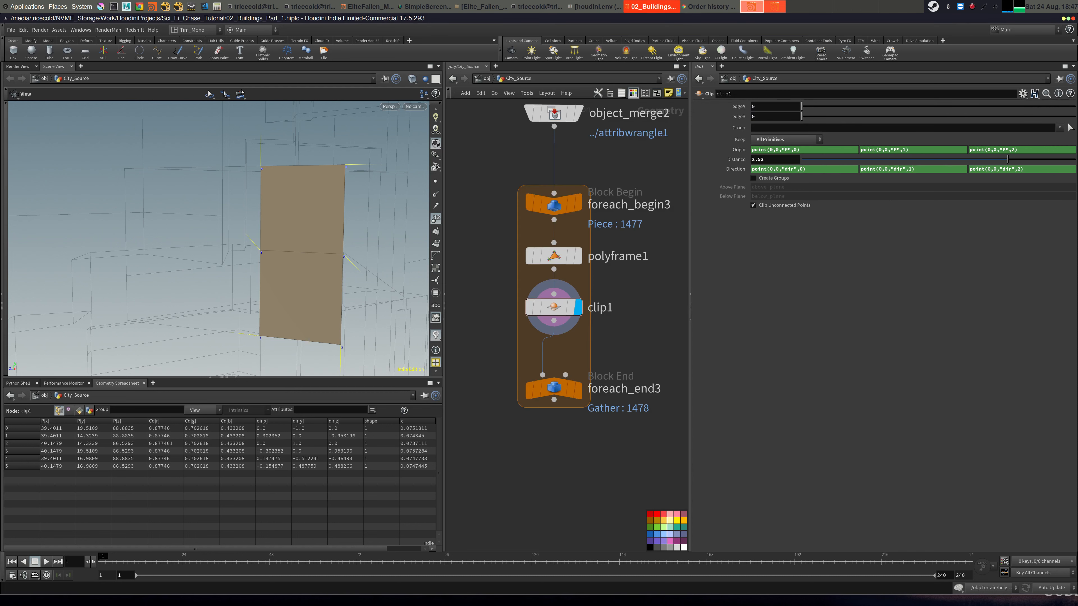
key(alt+Tab)
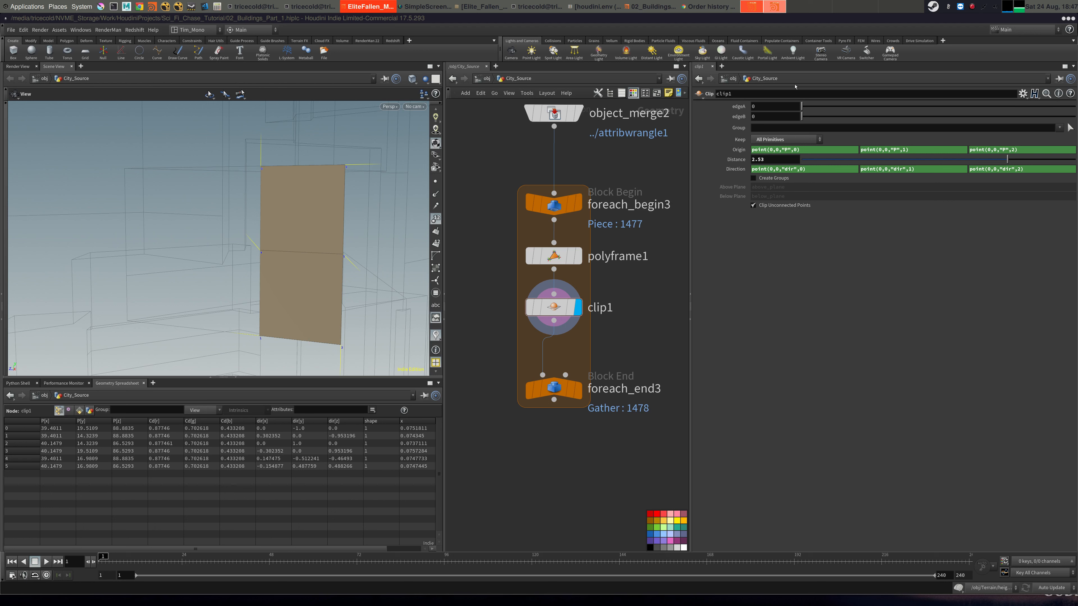
click(773, 106)
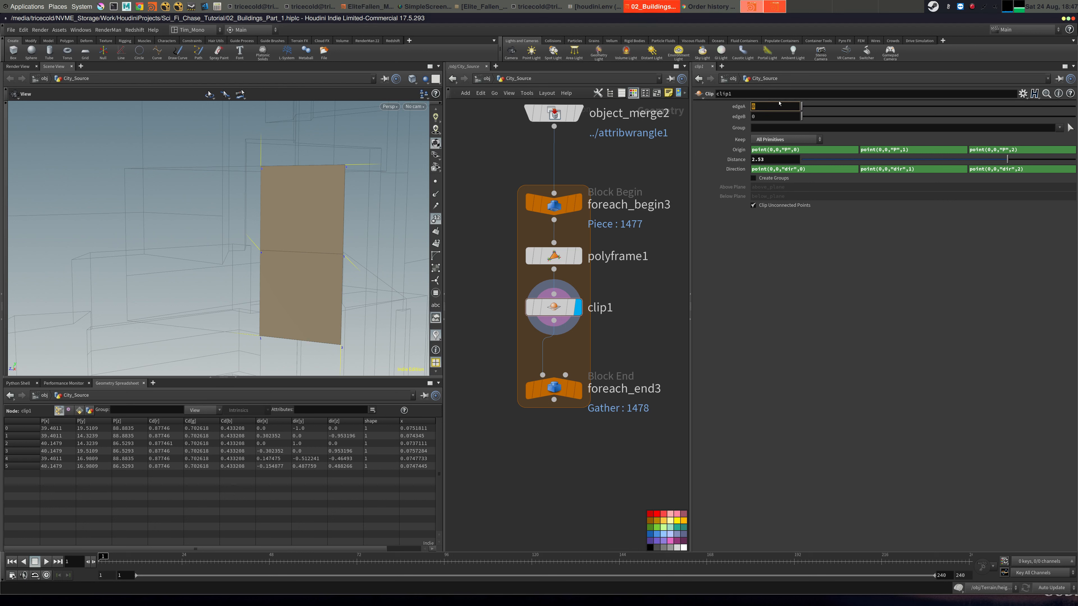
text(distance()
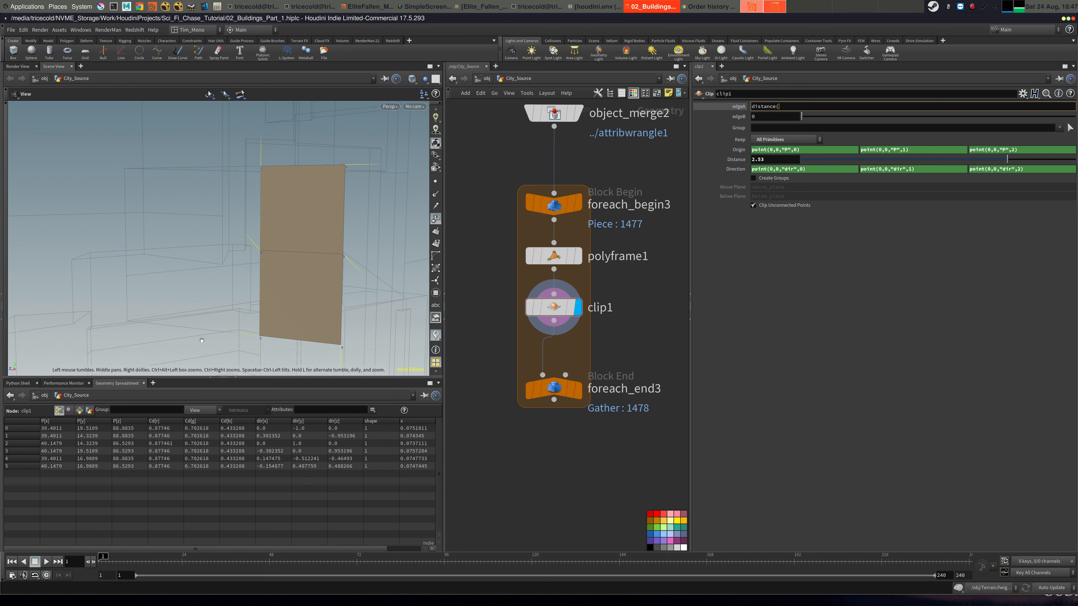
click(579, 257)
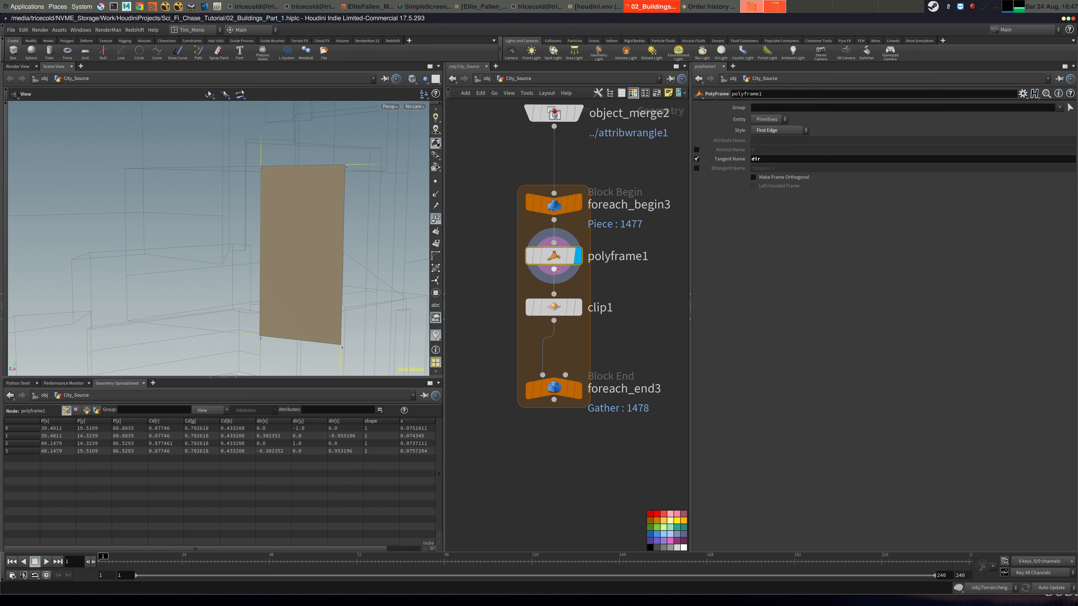
click(579, 307)
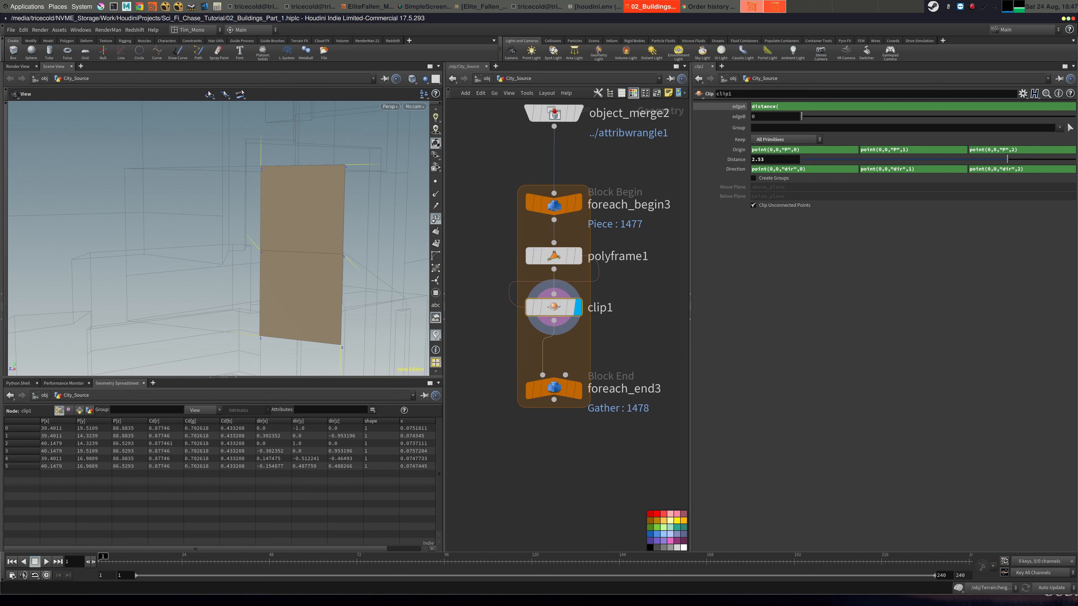
key(alt+Tab)
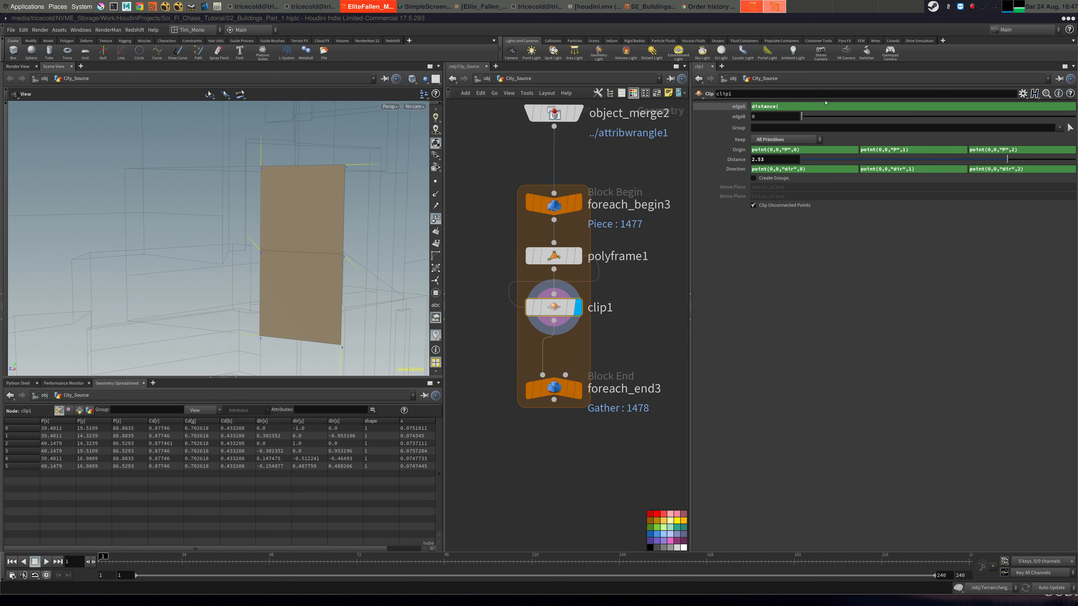
key(alt+Tab)
right_click(739, 106)
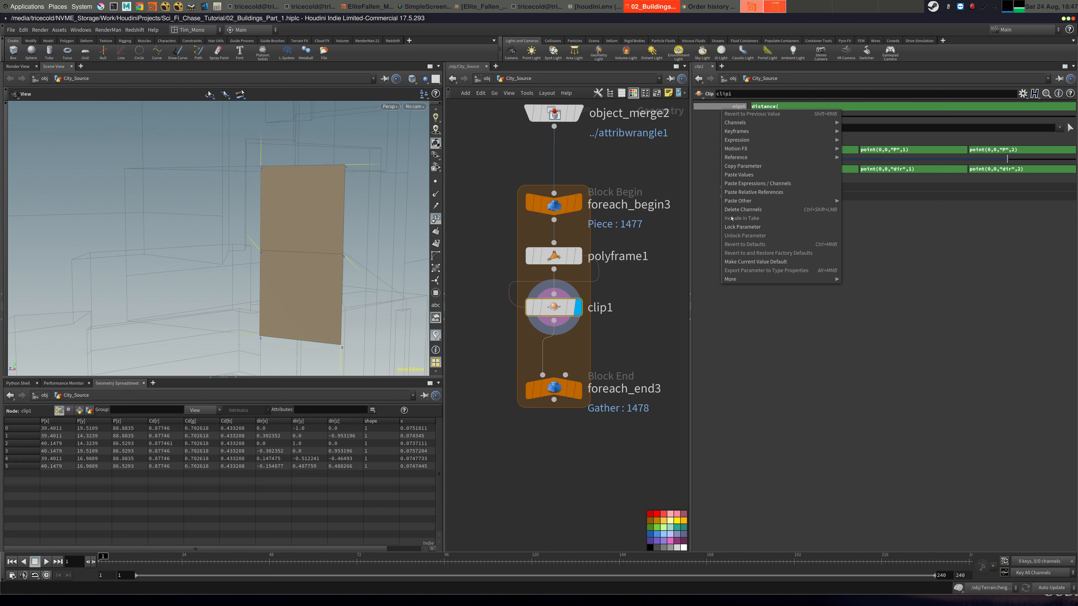
click(743, 209)
Set clip1's edgeA to distance(point(0,0,"P",0),point(0,0,"P",1),point(0,0,"P",2),point(0,1,"P",0),point(0,1,"P",1),point(0,1,"P",2)) and show its evaluated value.
click(790, 107)
key(ctrl+v)
key(Return)
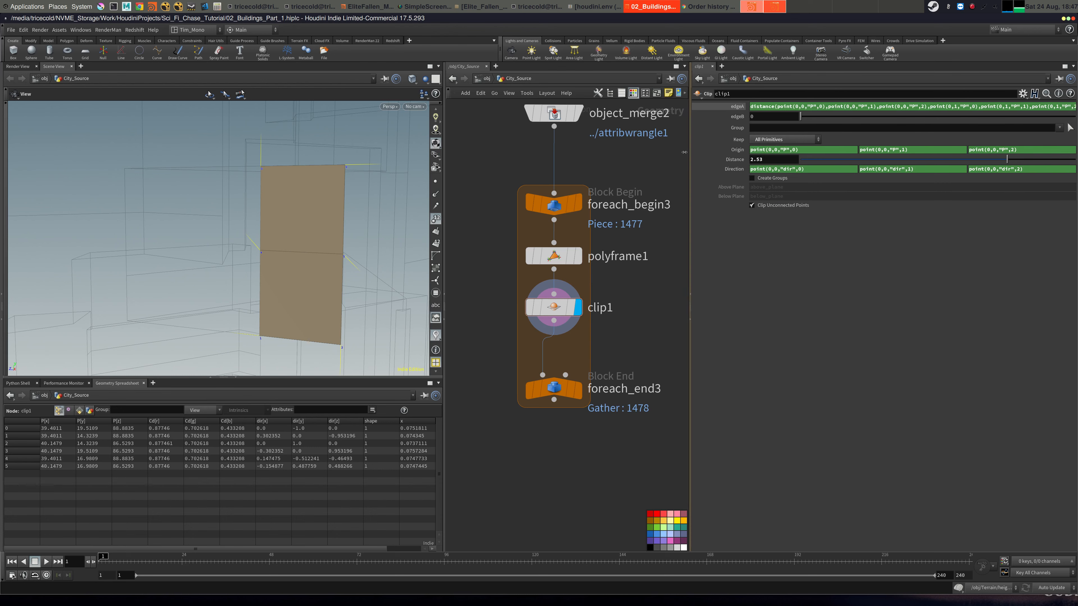
drag(691, 154, 590, 148)
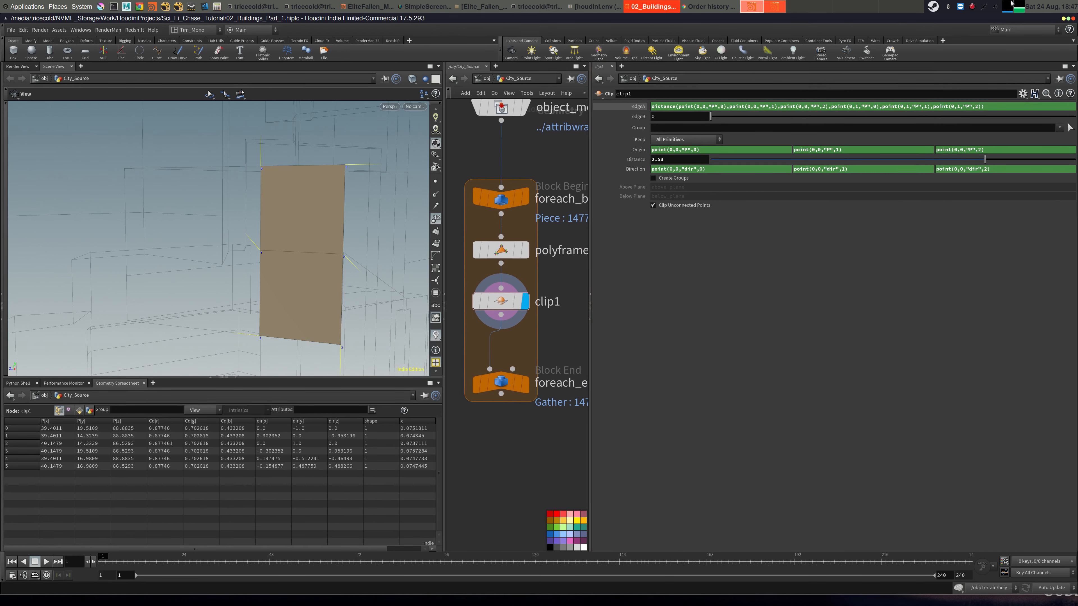
double_click(674, 107)
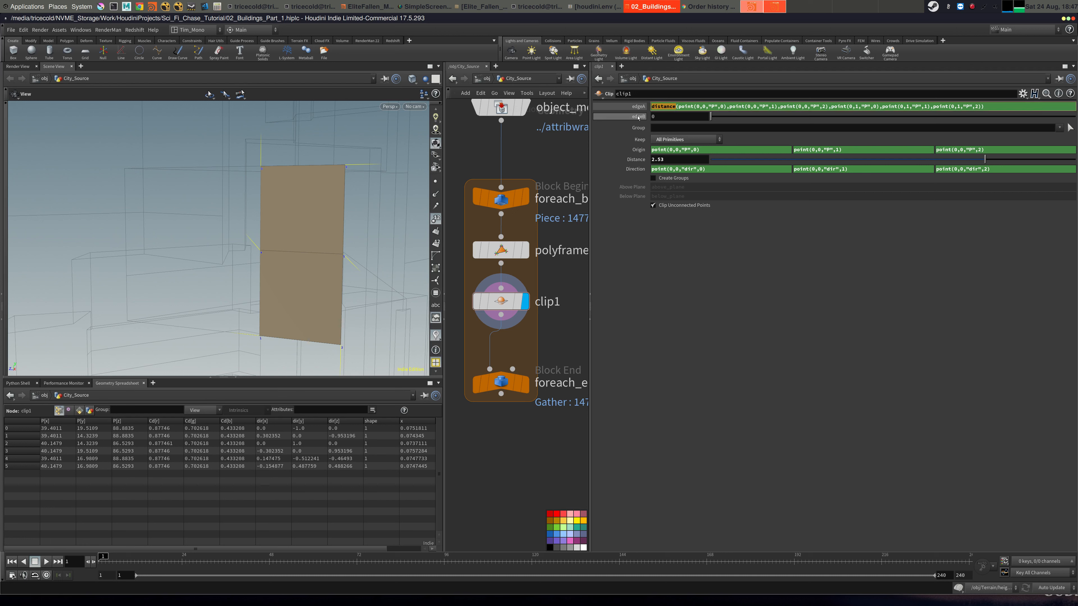
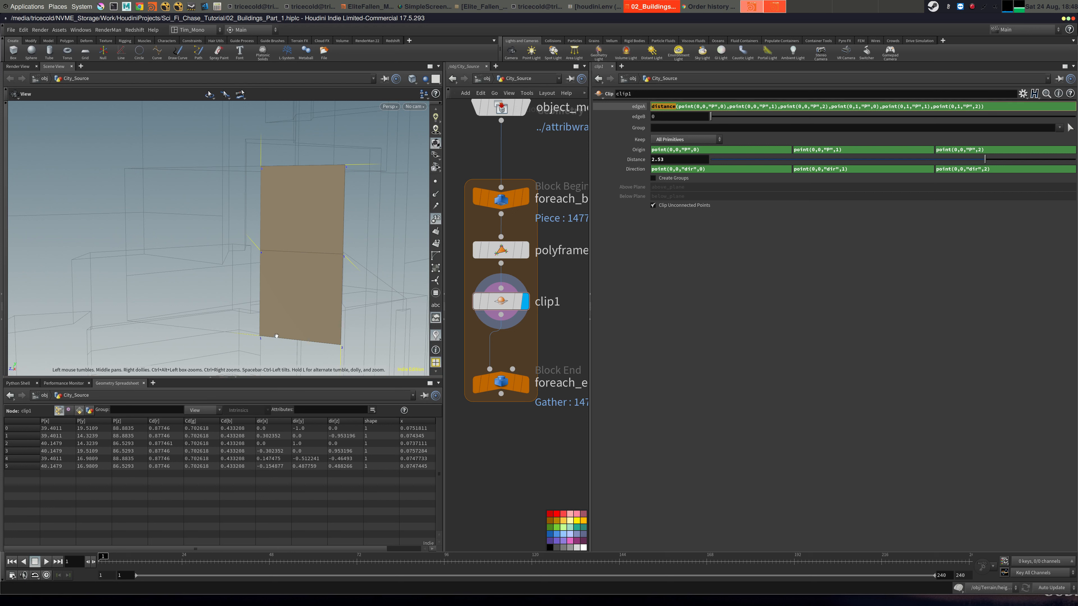
drag(287, 310, 309, 309)
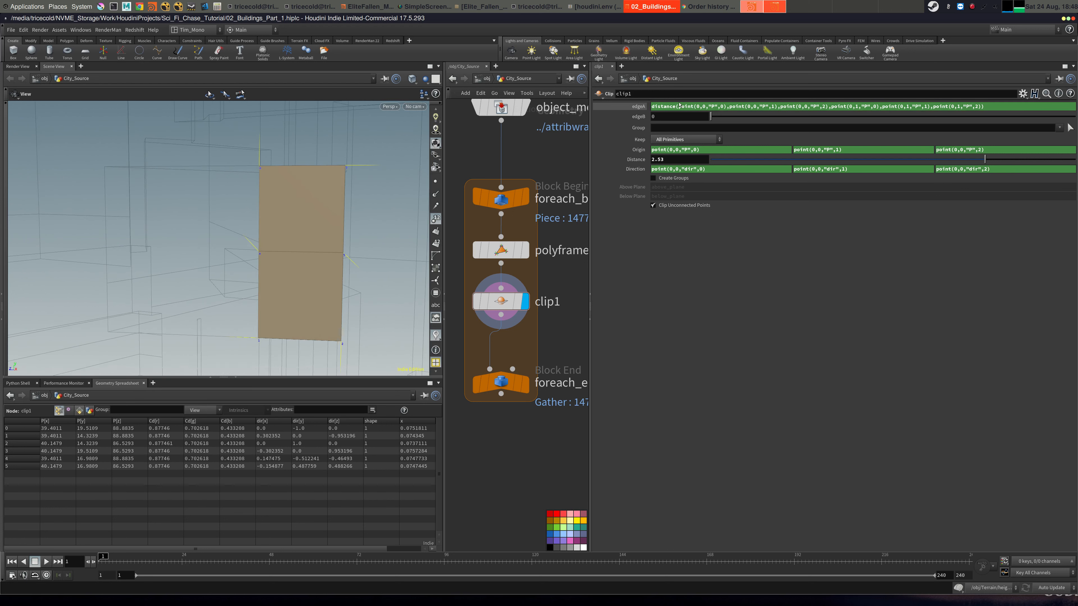
click(643, 107)
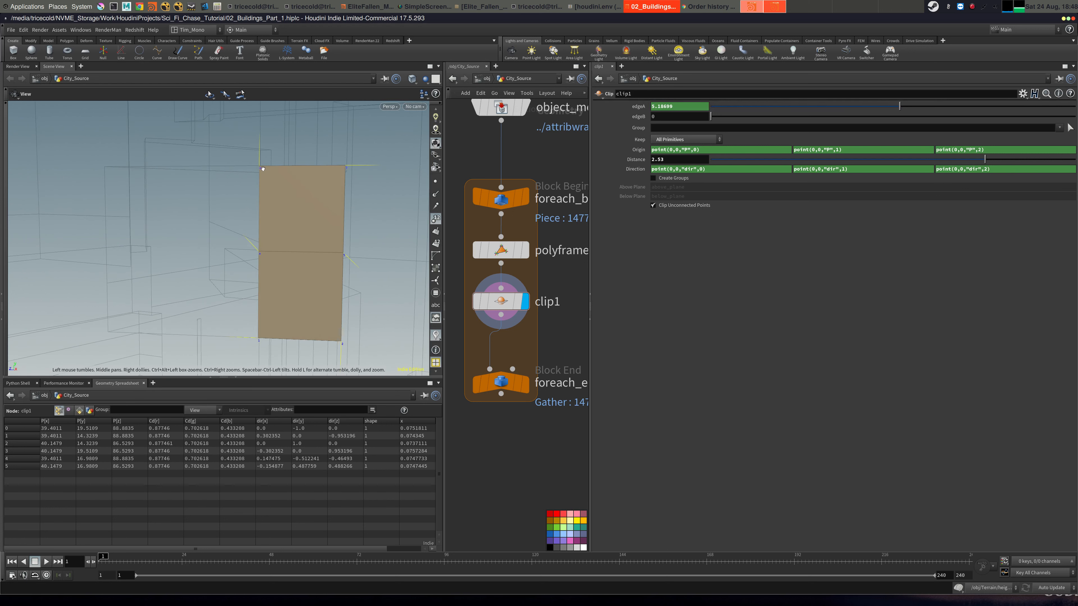
Set clip1's edgeB to distance(point(0,0,"P",0),point(0,0,"P",1),point(0,0,"P",2),point(0,3,"P",0),point(0,3,"P",1),point(0,3,"P",2)) and show its evaluated value.
drag(289, 137, 230, 177)
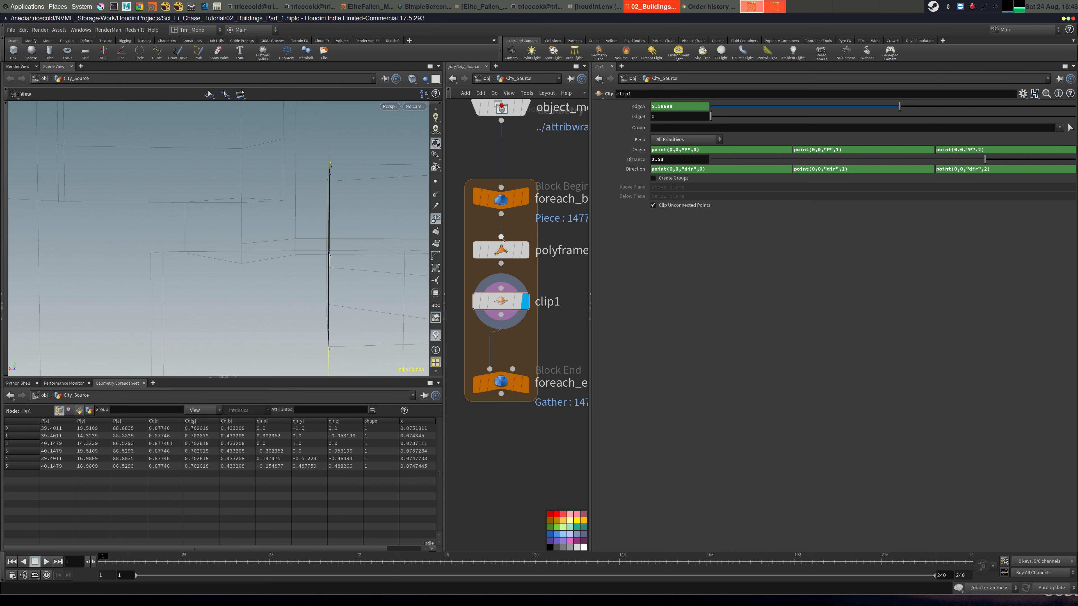
middle_click(500, 303)
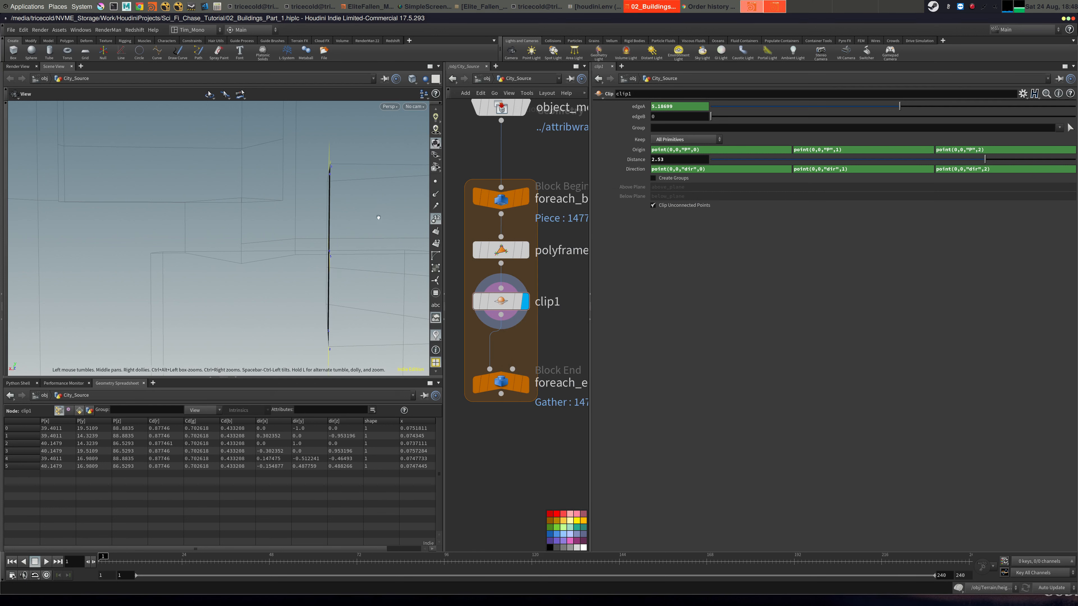
drag(362, 218, 406, 223)
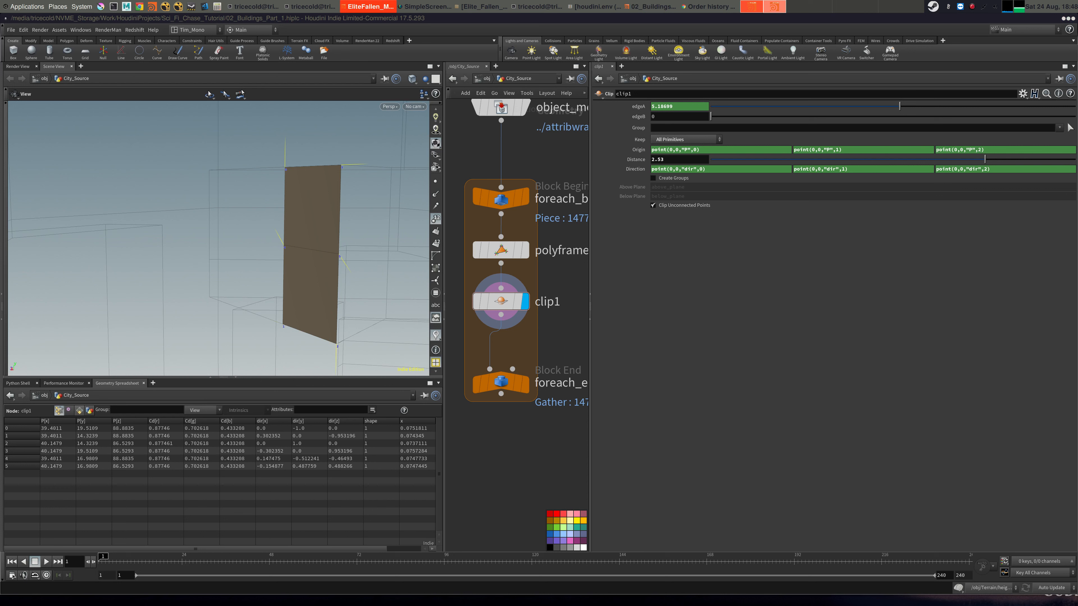
click(667, 118)
text(distance(point(0,0,"P",0),point(0,0,"P",1),point(0,0,"P",2),point(0,3,"P",0),point(0,3,"P",1),point(0,3,"P",2)))
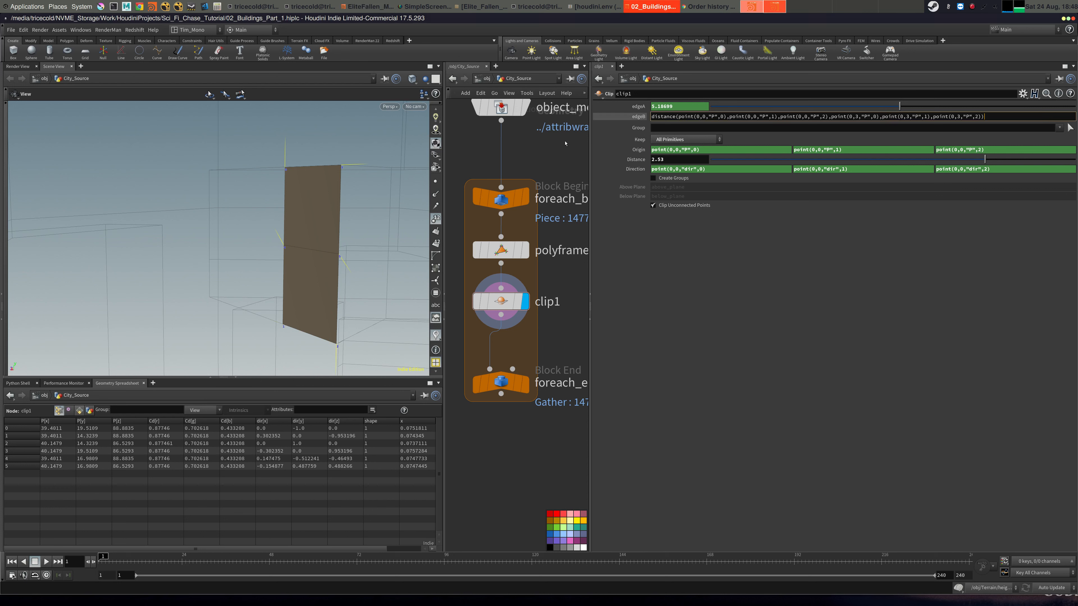
key(Return)
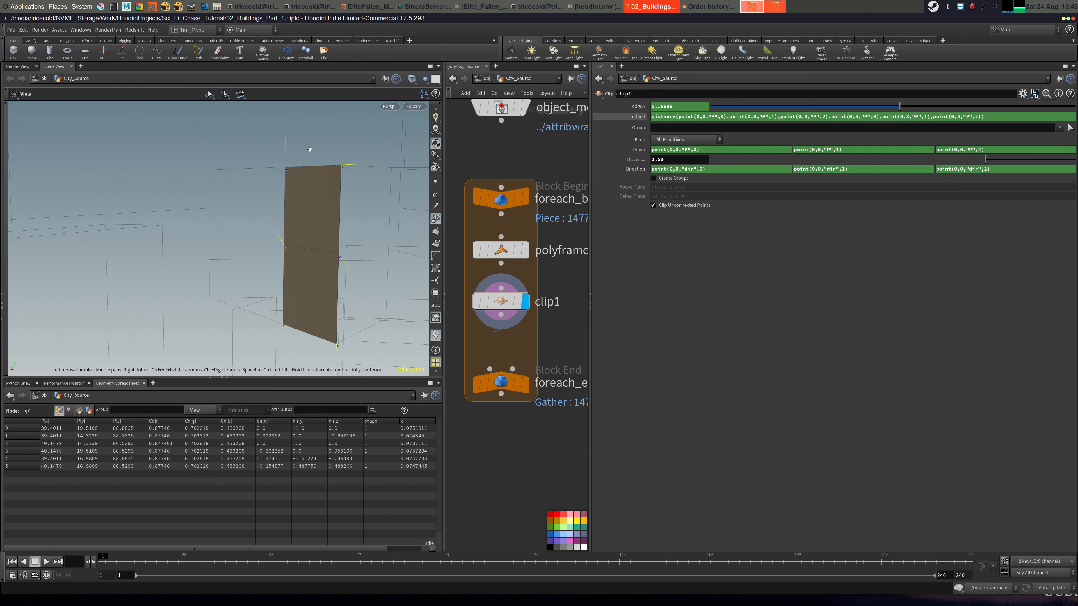
drag(308, 149, 346, 156)
right_drag(346, 157, 390, 142)
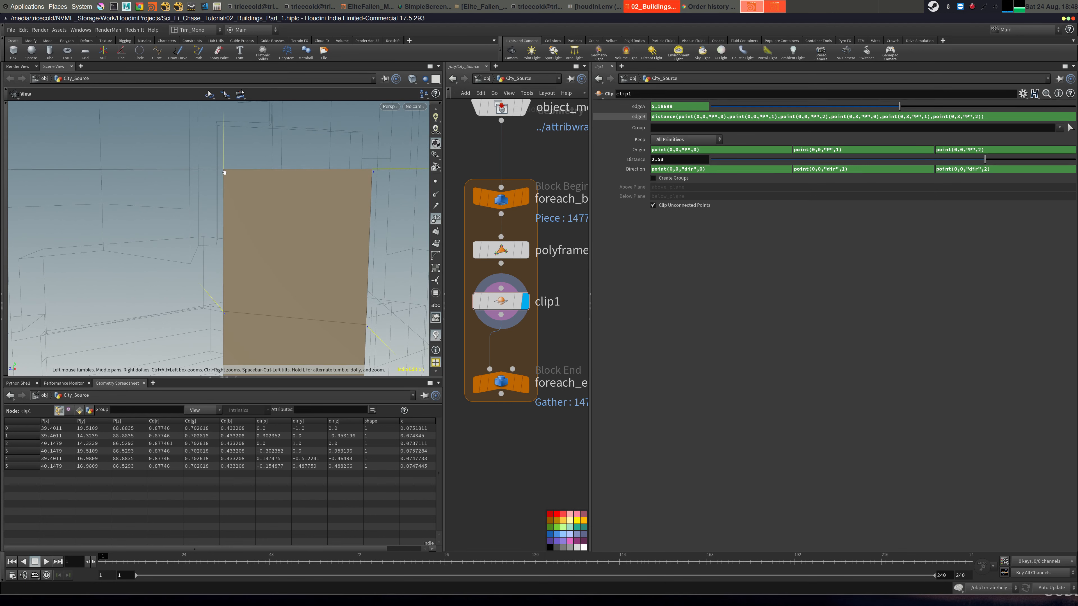
click(638, 116)
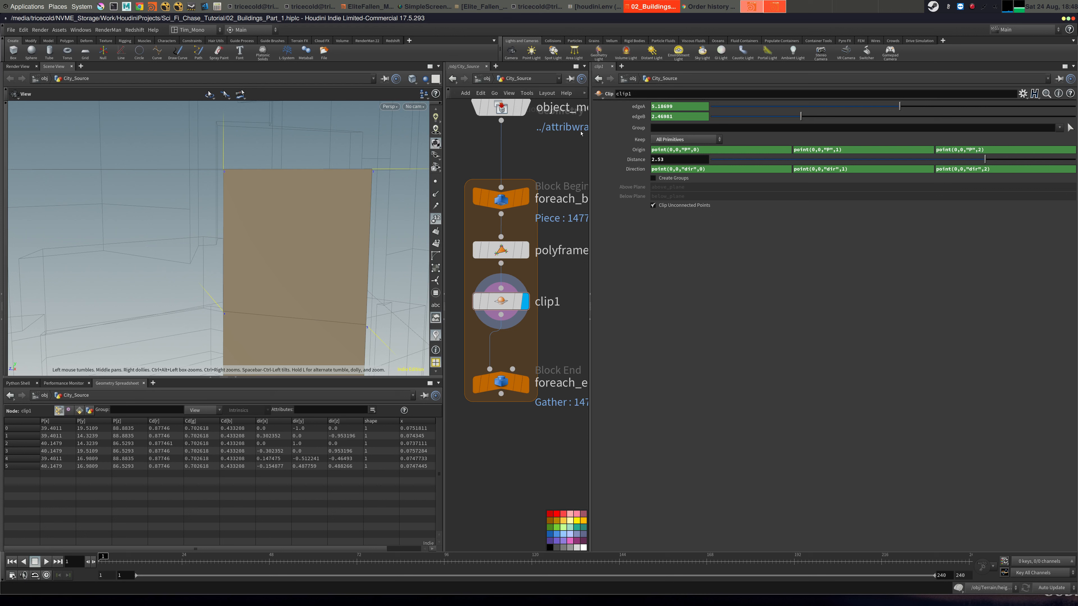
Try driving clip1's distance with fit(rand(ch("iteration")),0,1,0.1,(ch("edgeA")-0.1)), and delete the distance channel again.
middle_drag(560, 178, 552, 150)
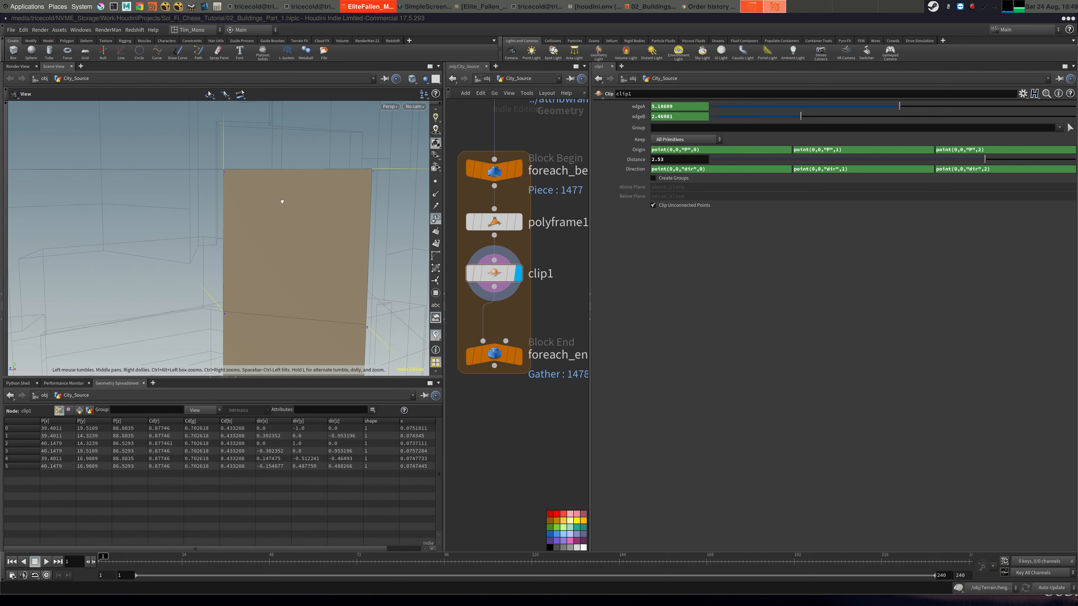
drag(282, 200, 237, 152)
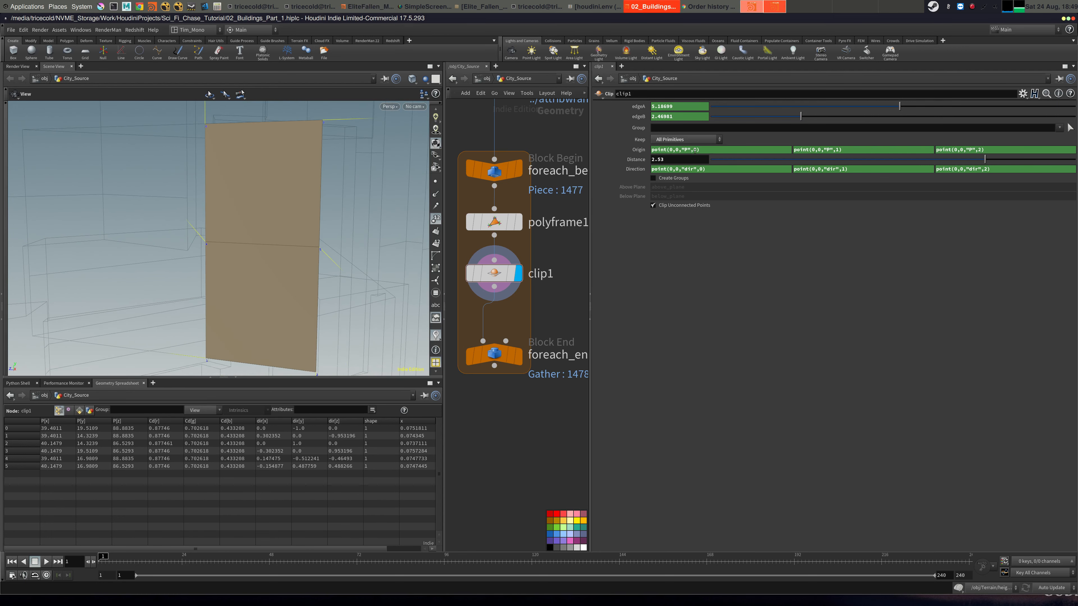
click(679, 159)
text(fit(rand(ch("iteration")),0,1,0.1,(ch("edgeA")-0.1)))
key(Return)
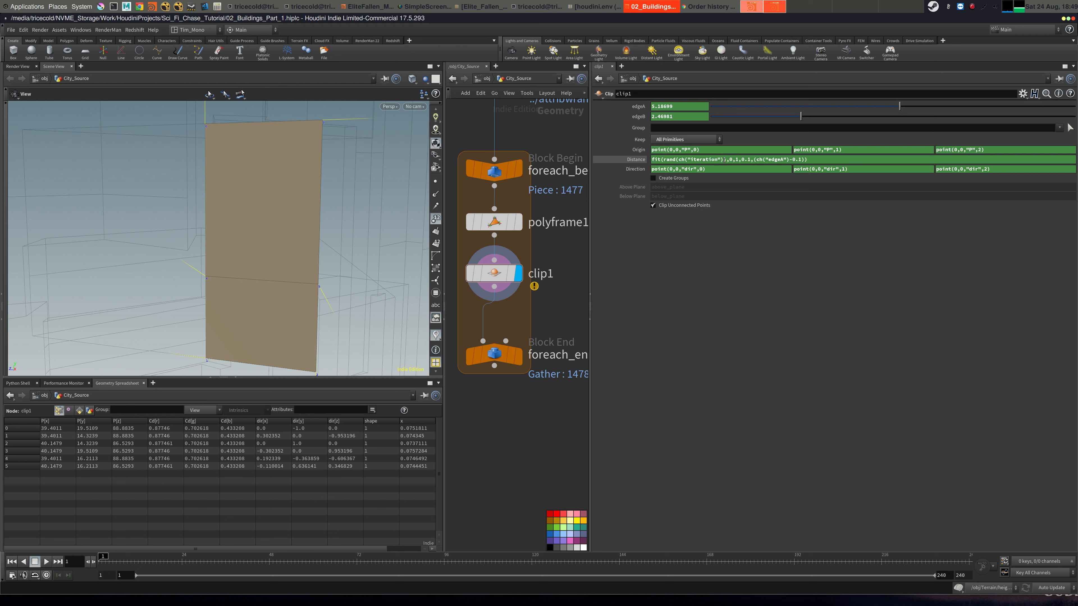
right_click(636, 159)
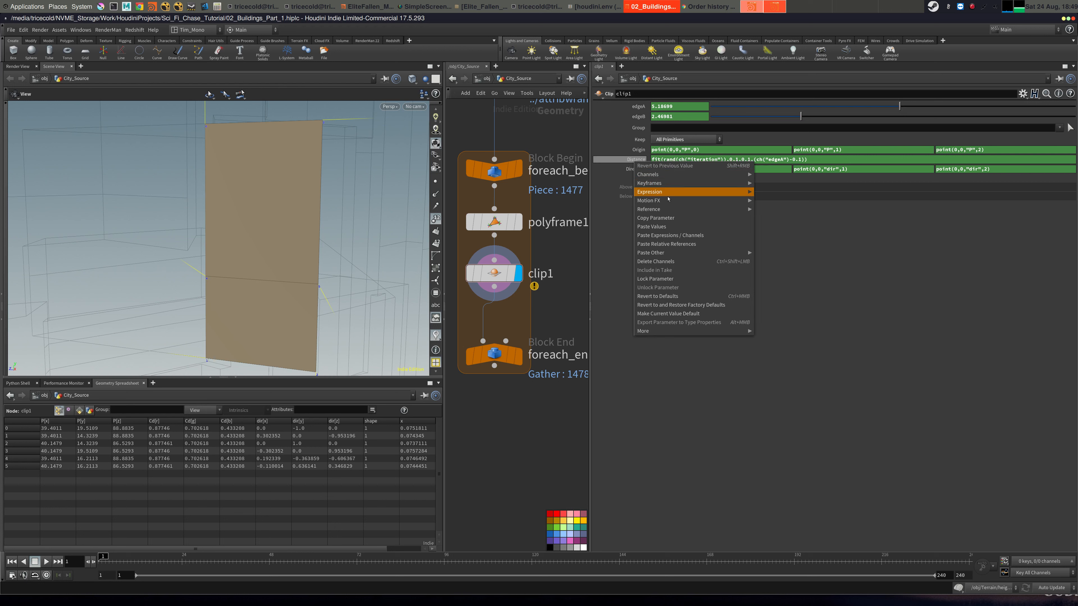
click(679, 262)
Display the gathered result of foreach_end3 and hide the point numbers and direction visualizers in the viewport.
middle_drag(515, 228, 533, 167)
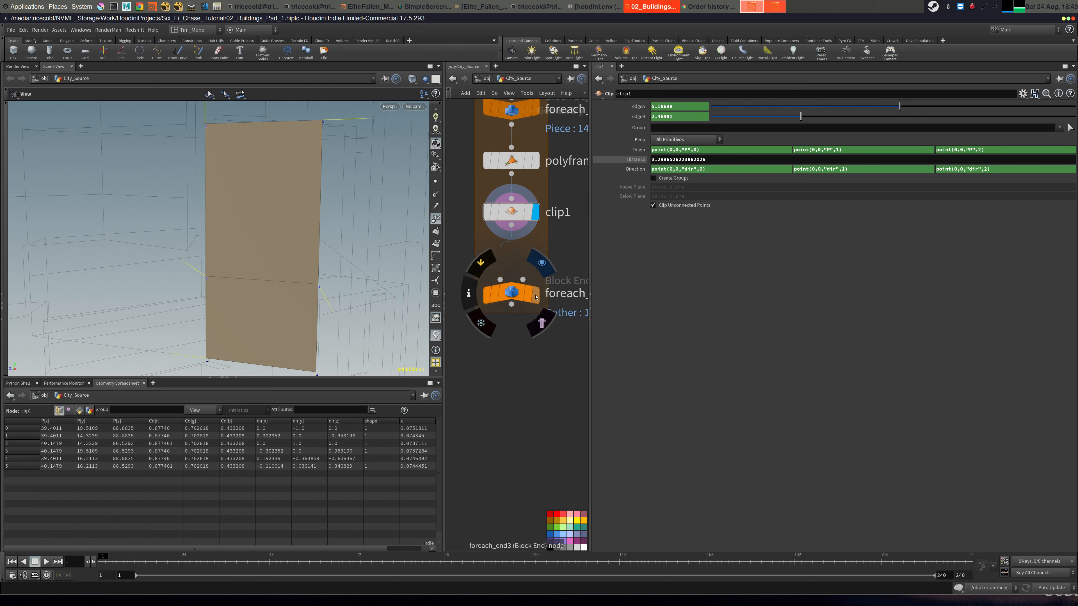
click(541, 263)
right_drag(380, 211, 240, 219)
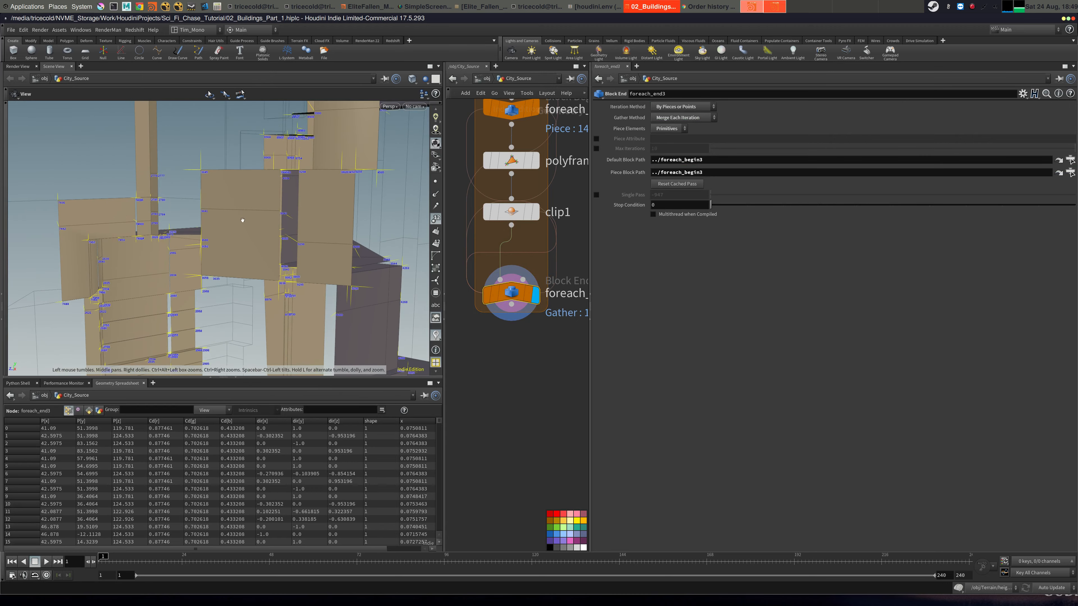
drag(240, 219, 340, 204)
right_drag(340, 205, 164, 207)
drag(164, 207, 293, 214)
click(437, 219)
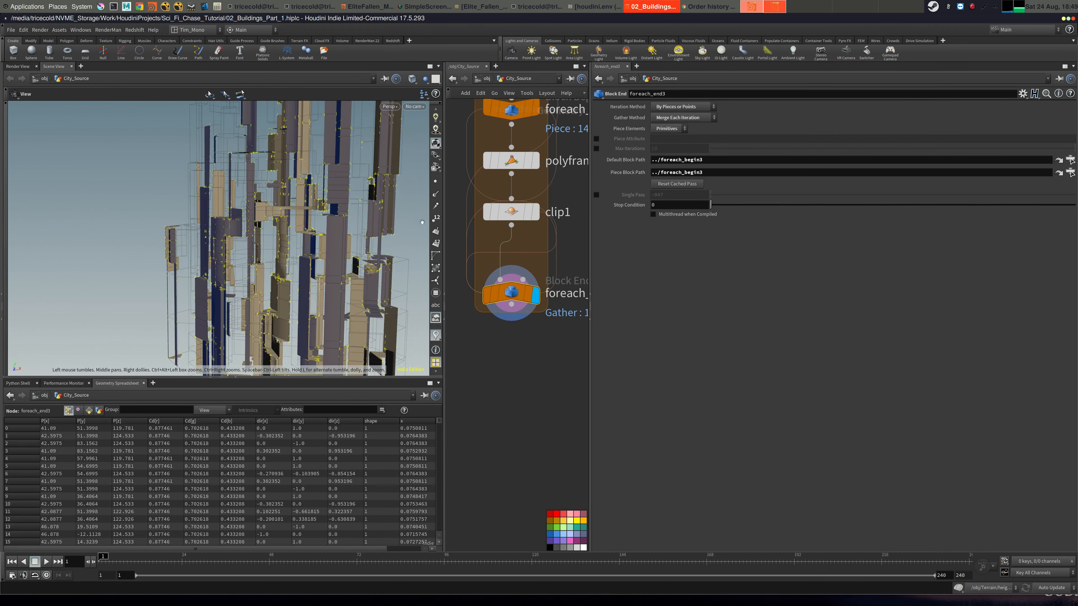
click(435, 334)
right_drag(314, 204, 374, 190)
drag(375, 190, 748, 192)
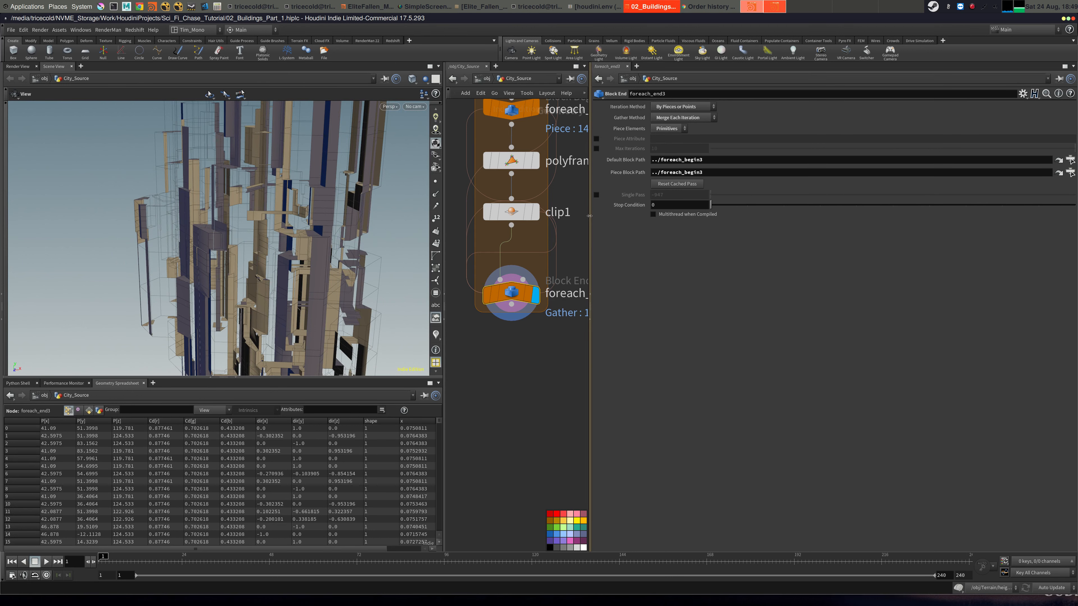
Widen the network view, select clip1, and move polyframe1 and clip1 slightly higher inside the loop.
drag(591, 229, 733, 229)
click(559, 263)
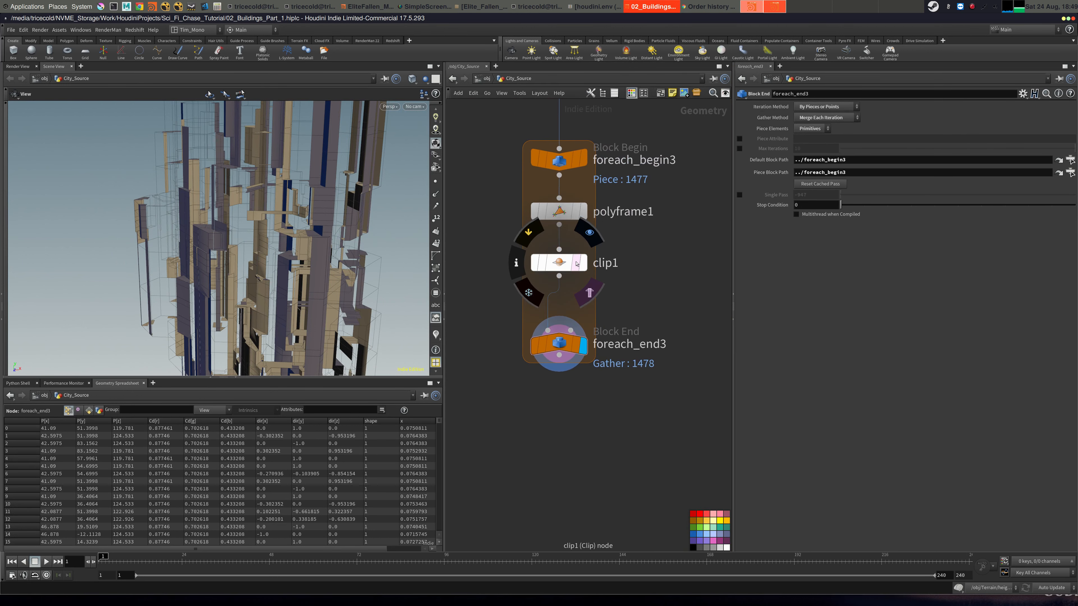
key(alt+Tab)
drag(575, 264, 574, 261)
drag(575, 216, 575, 210)
drag(574, 259, 574, 255)
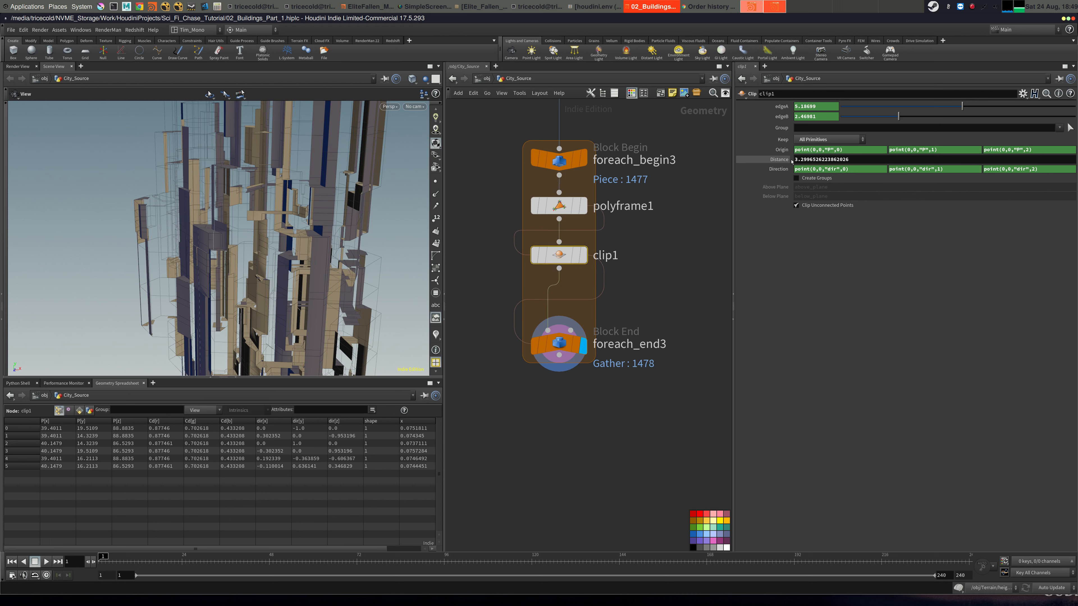
Create a Meta Import node from the loop's foreach_begin3 node.
middle_drag(671, 210, 662, 219)
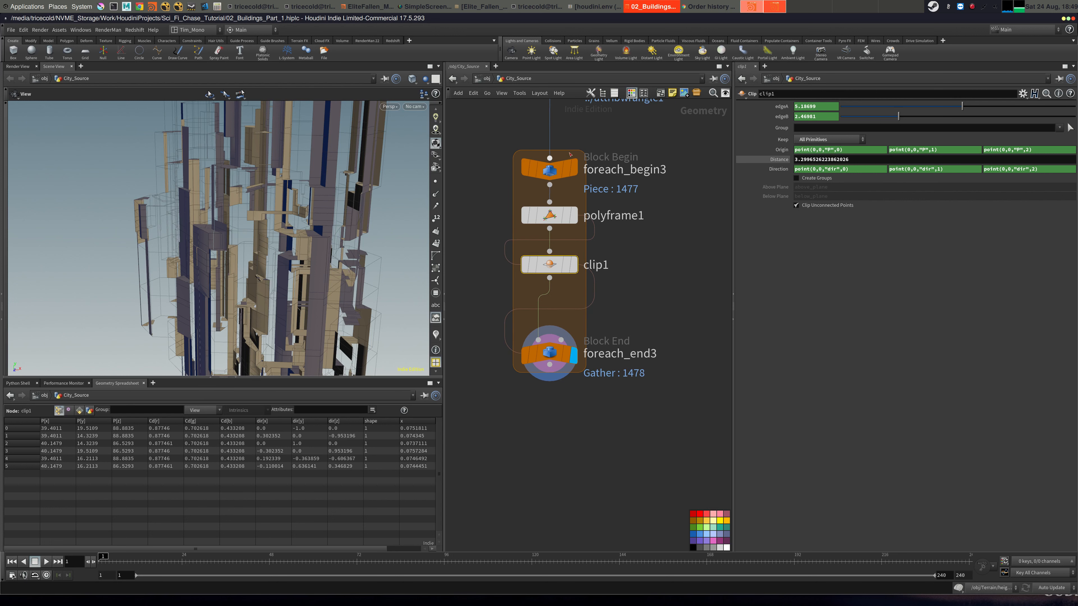
click(552, 172)
click(853, 143)
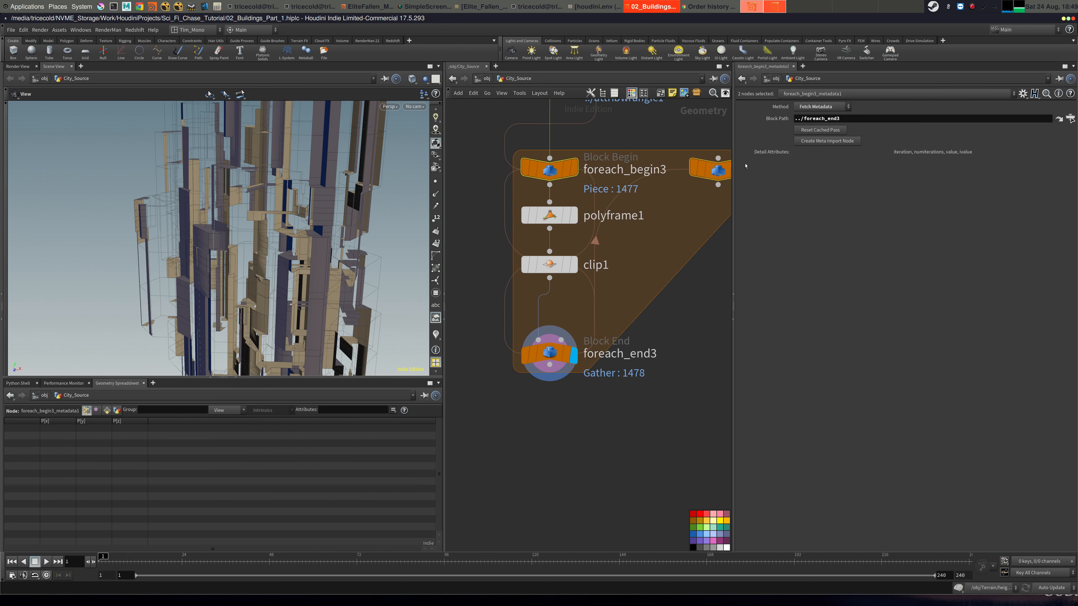
Inspect the detail attributes of foreach_begin3_metadata1 in the Geometry Spreadsheet.
middle_drag(696, 162, 675, 185)
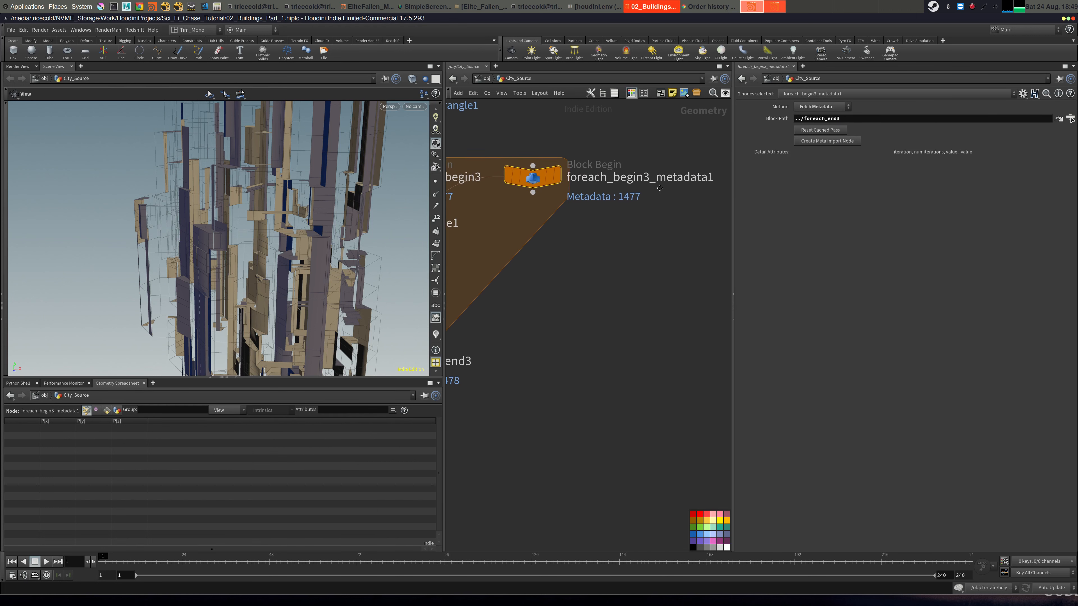
click(534, 178)
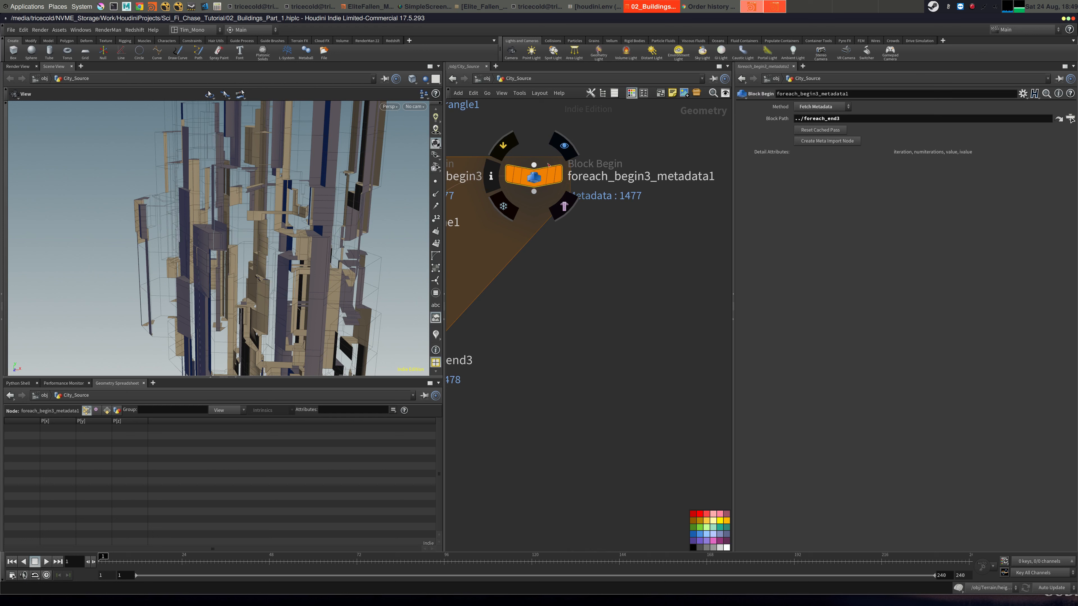
click(119, 411)
middle_drag(683, 300, 957, 279)
middle_drag(696, 253, 602, 258)
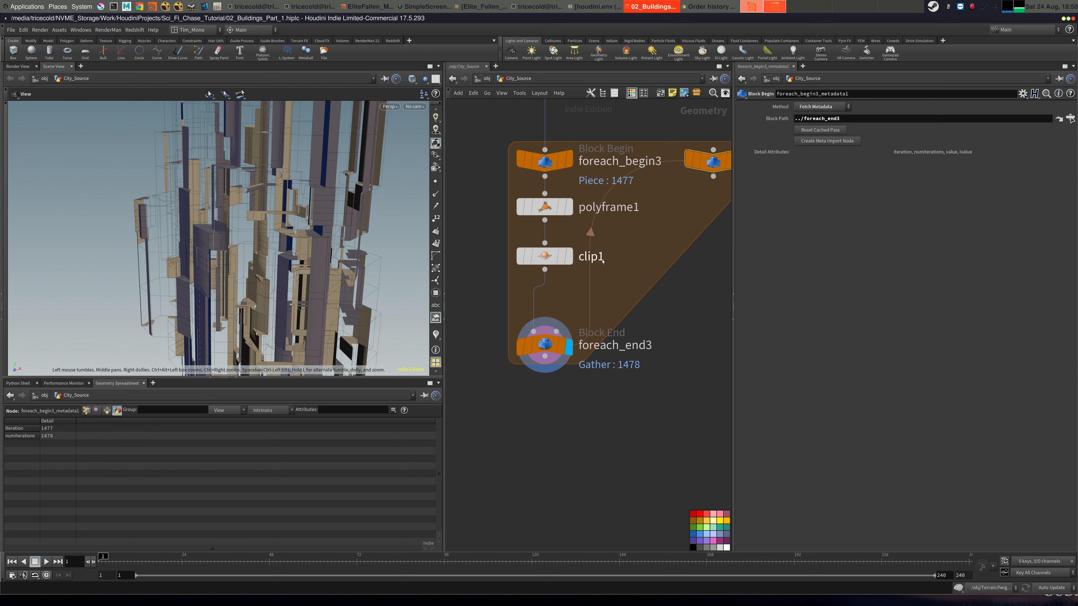
Select clip1 inside the loop and display its result.
click(550, 262)
click(569, 256)
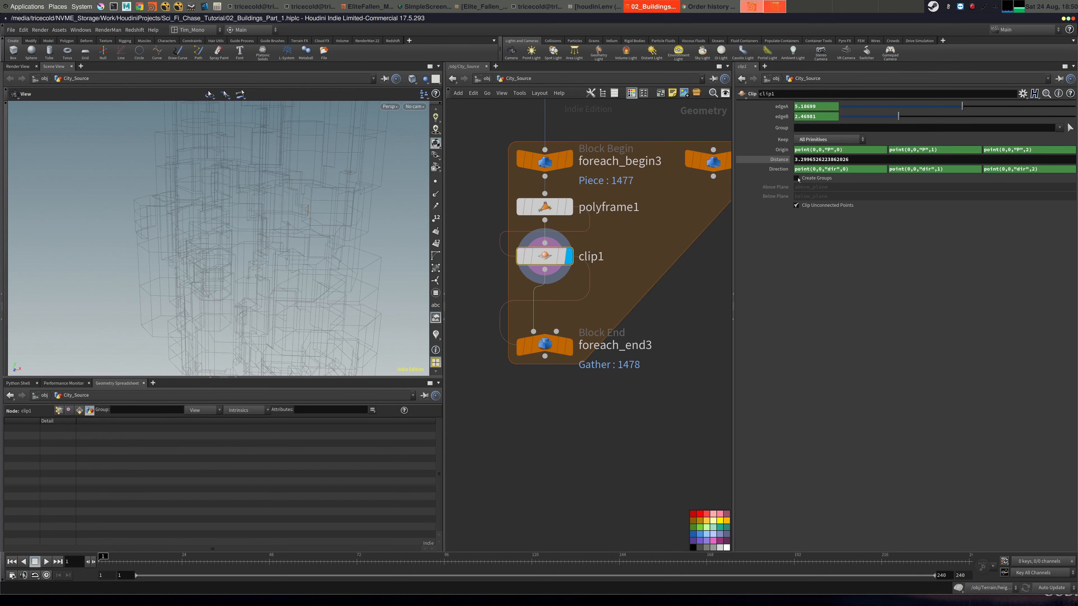
click(875, 162)
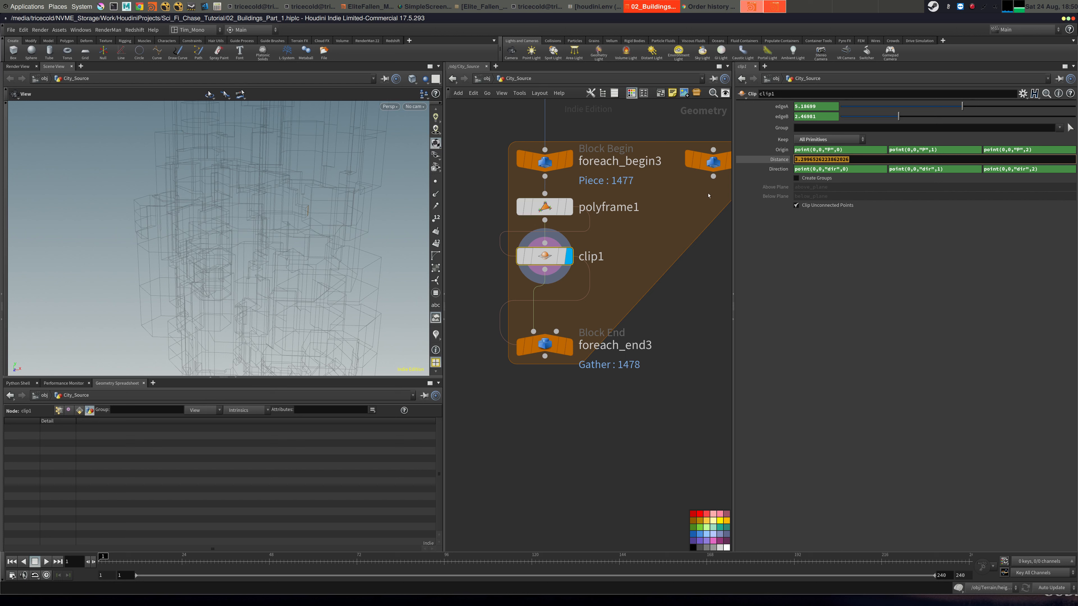
key(alt+Tab)
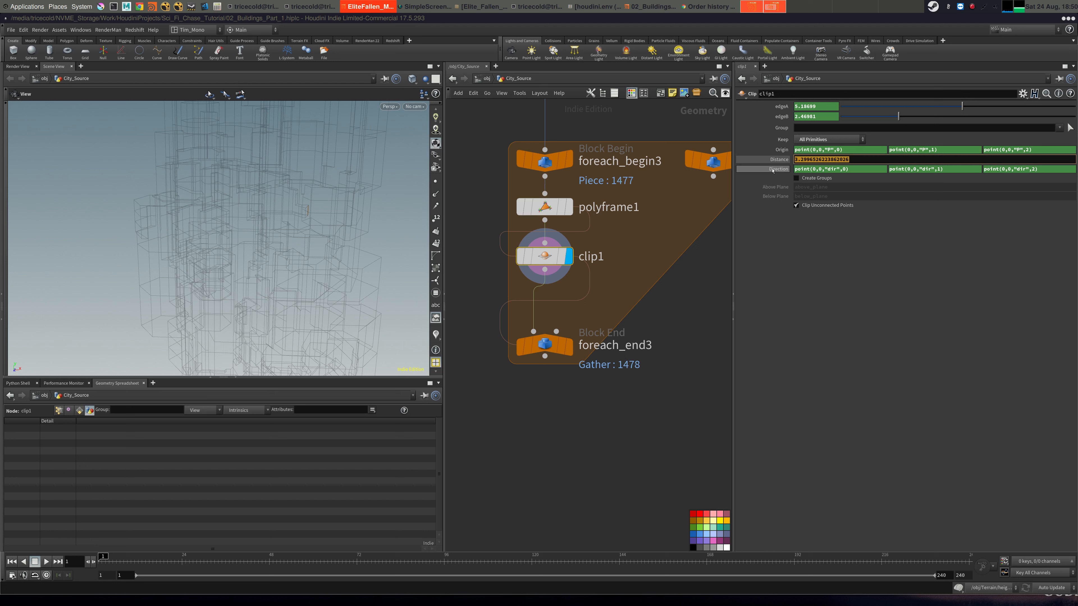
key(alt+Tab)
middle_drag(657, 188, 598, 203)
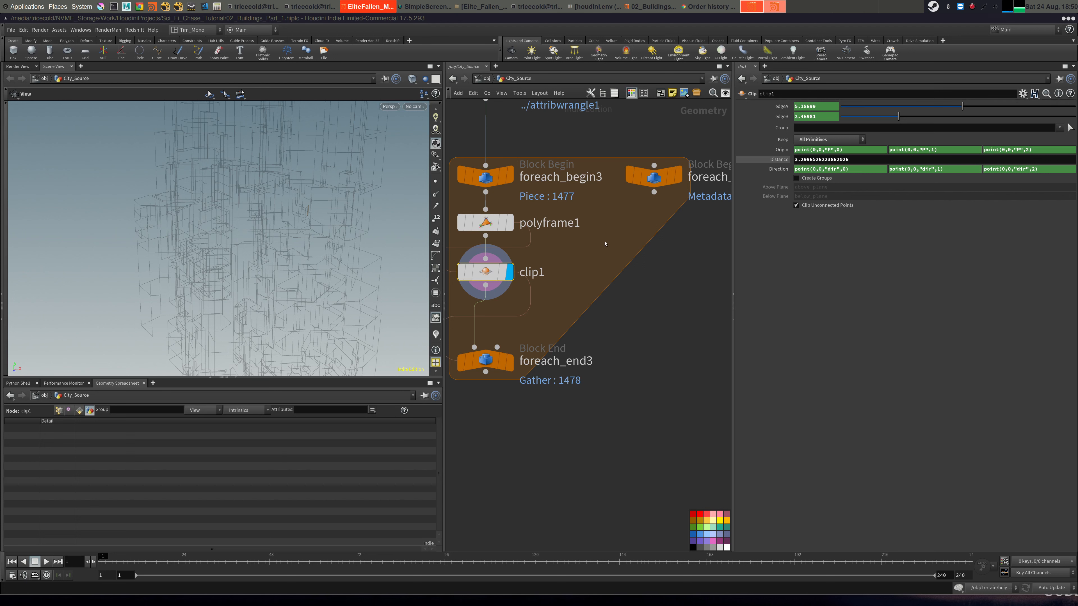
middle_drag(611, 243, 672, 217)
Add an integer parameter named and labelled iteration to clip1, placed above edgeA.
click(1022, 93)
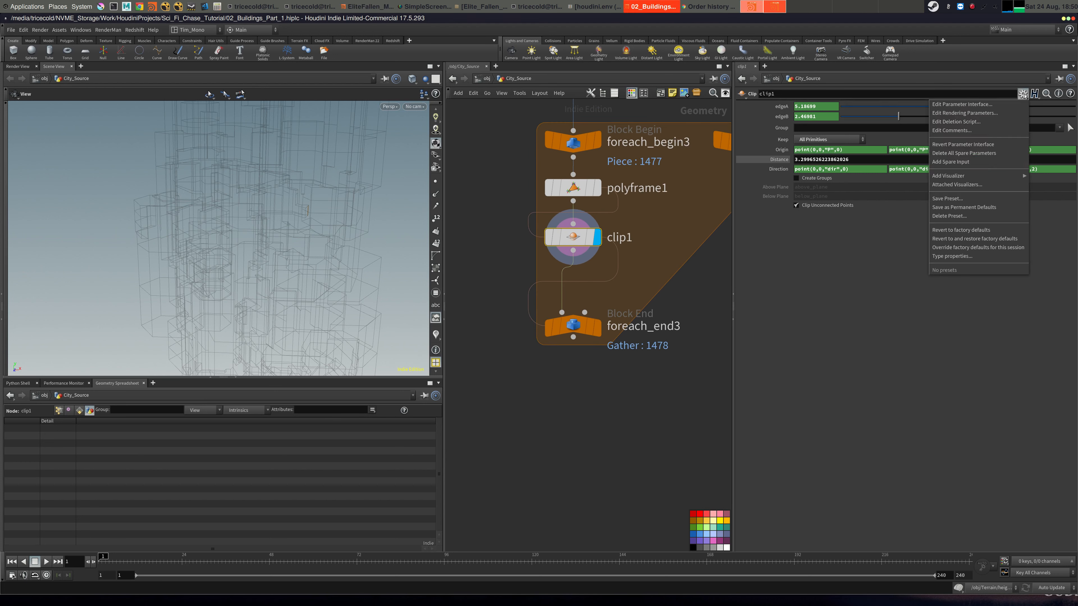
click(1011, 104)
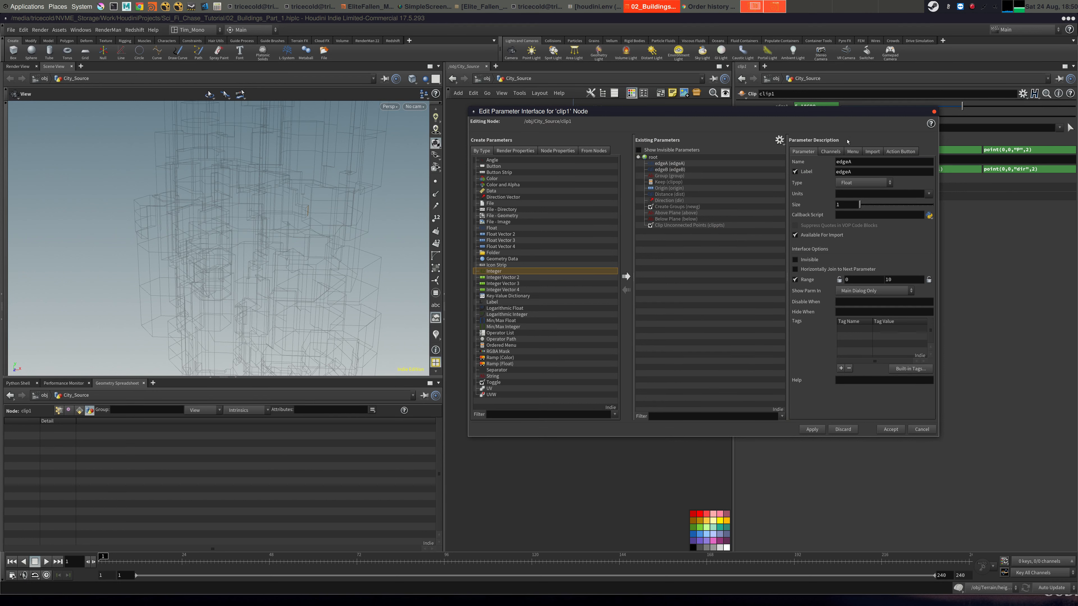
drag(843, 119, 599, 170)
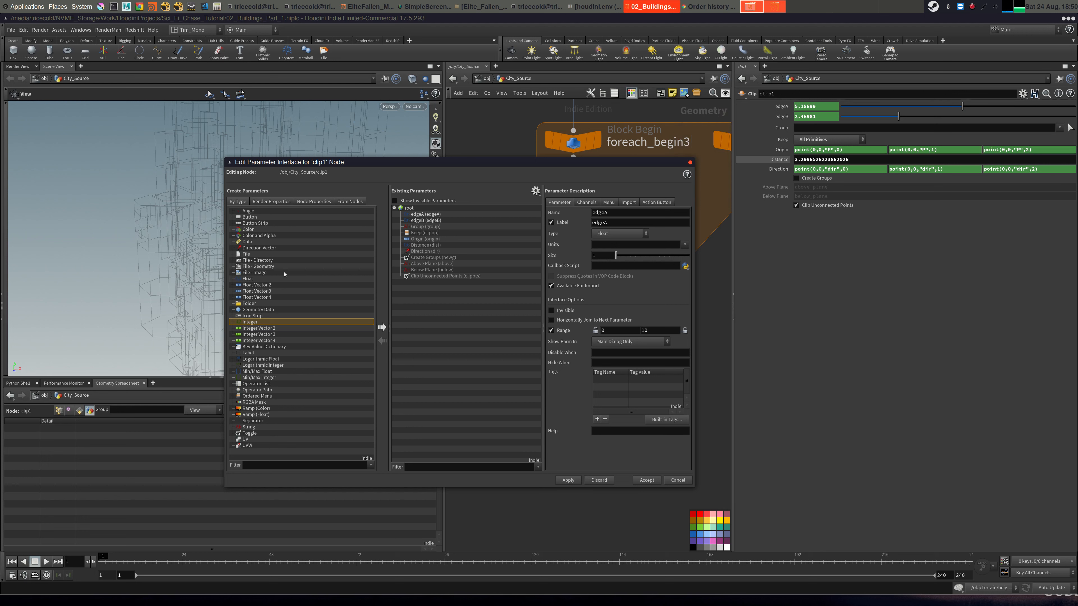
drag(248, 323, 457, 213)
double_click(624, 214)
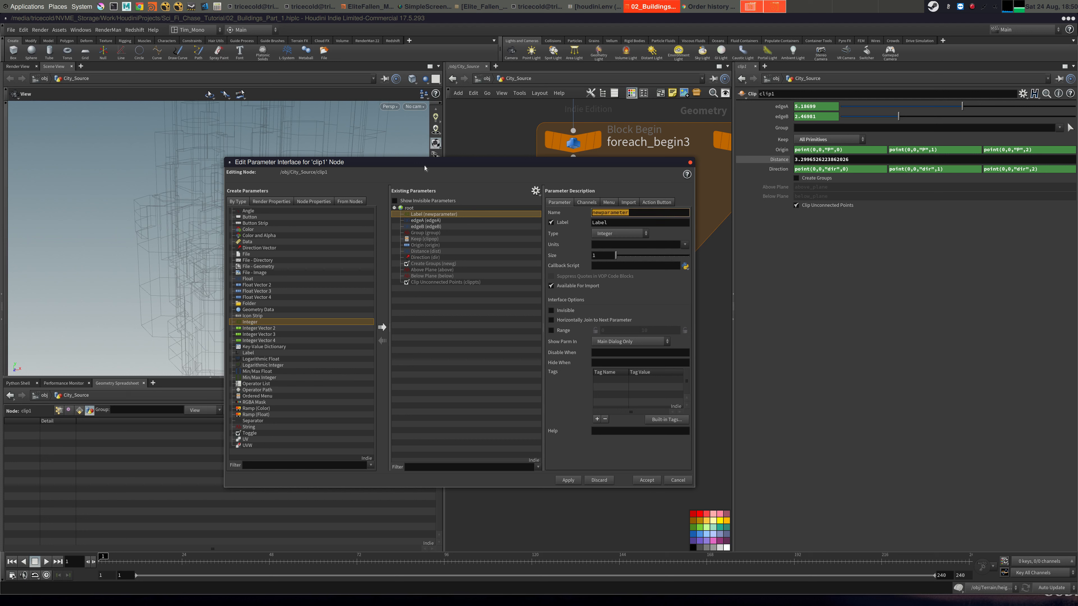
text(it)
key(Tab)
text(iteration)
key(Tab)
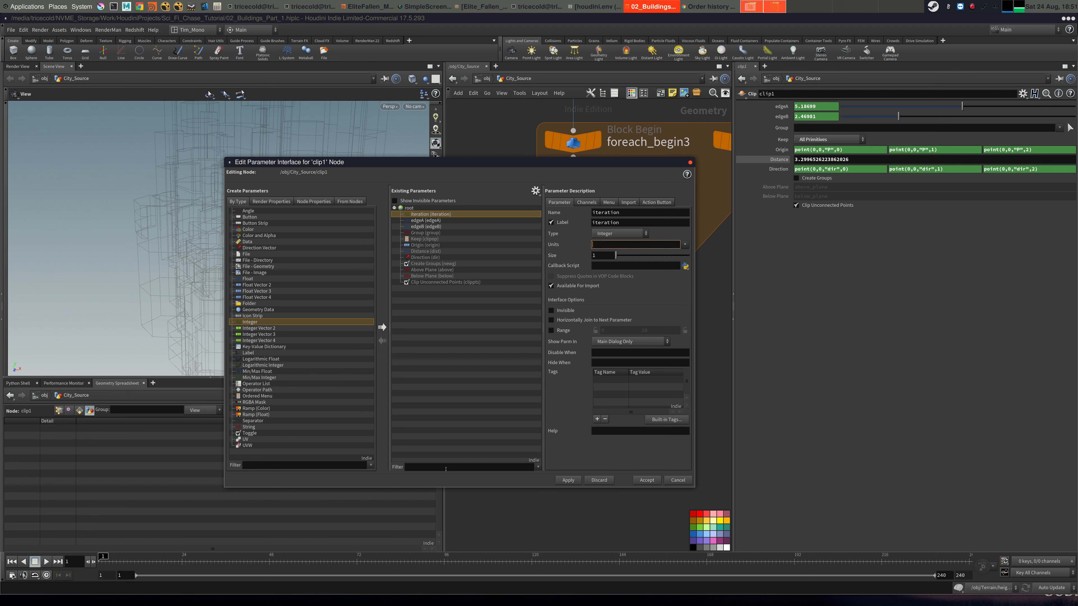
click(646, 480)
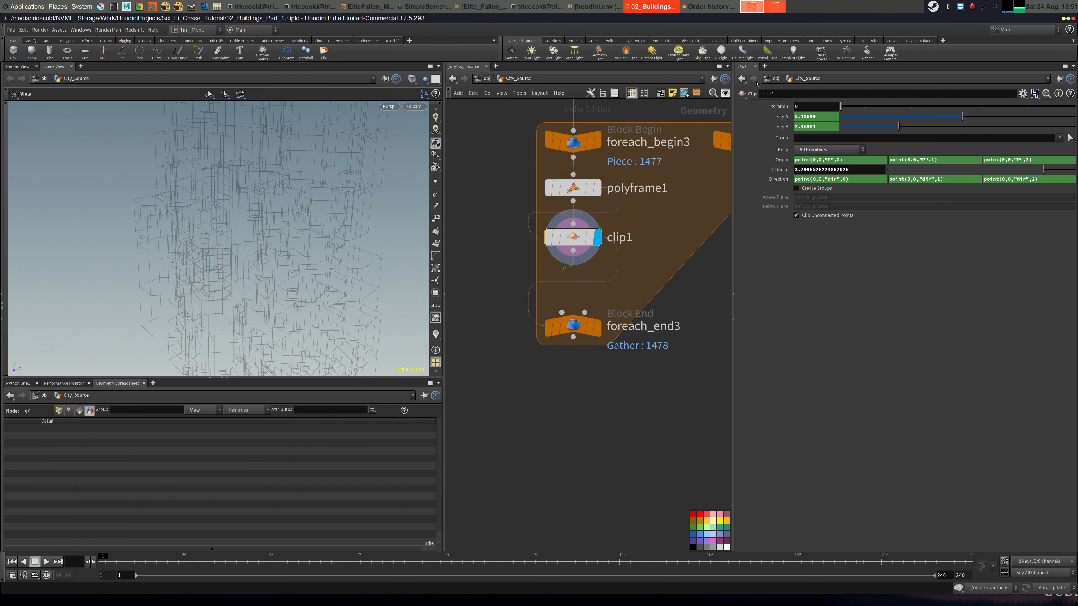
Drive clip1's iteration parameter with the expression detail("../foreach_begin3_metadata1/","iteration",0) and show its evaluated value.
double_click(818, 103)
text(detail)
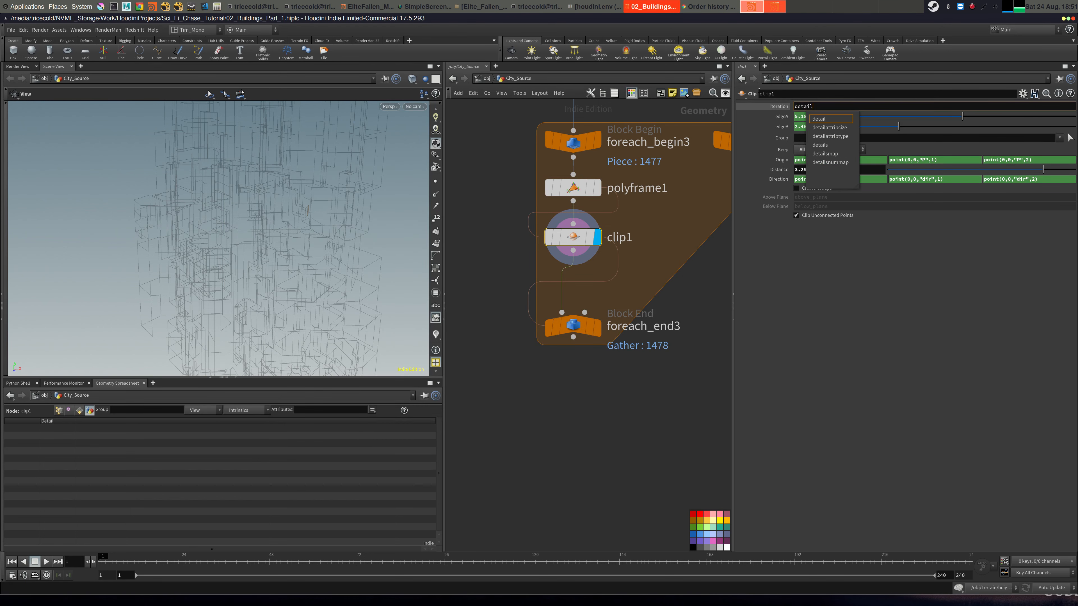
text(()
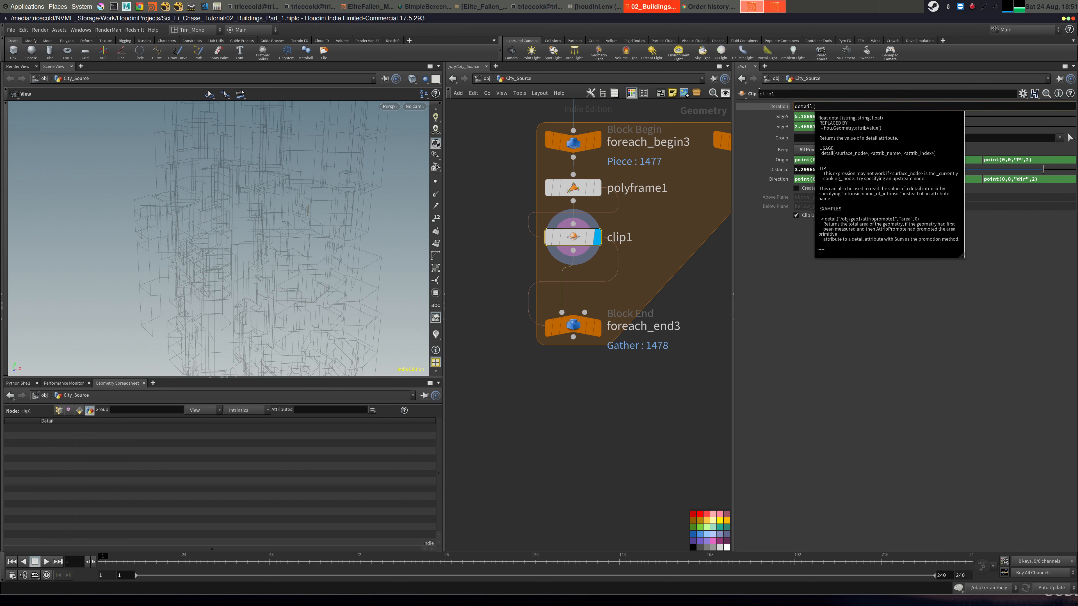
text("..)
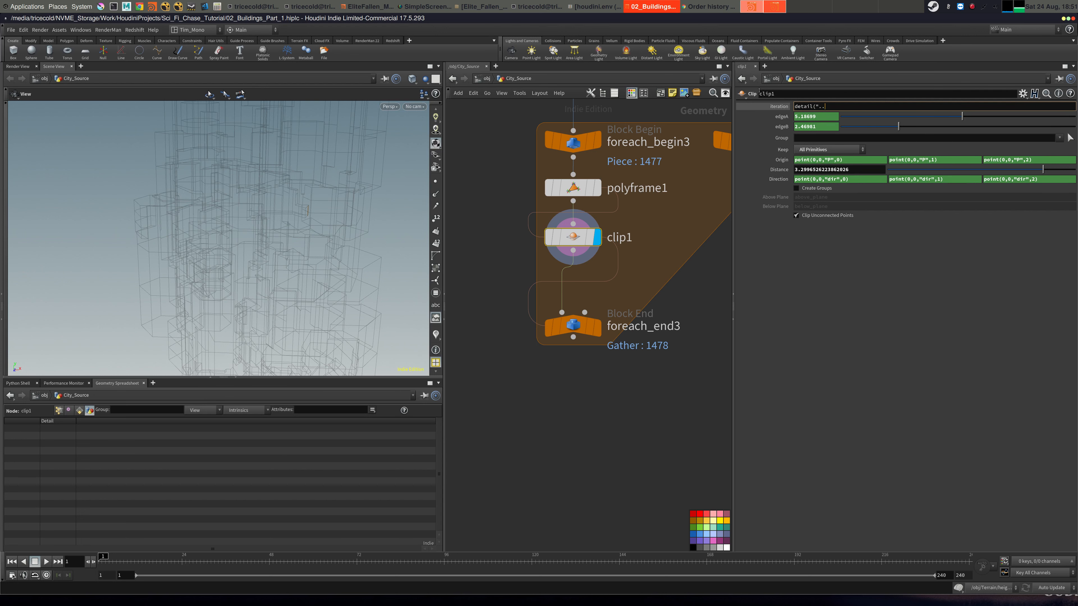
text(/repe)
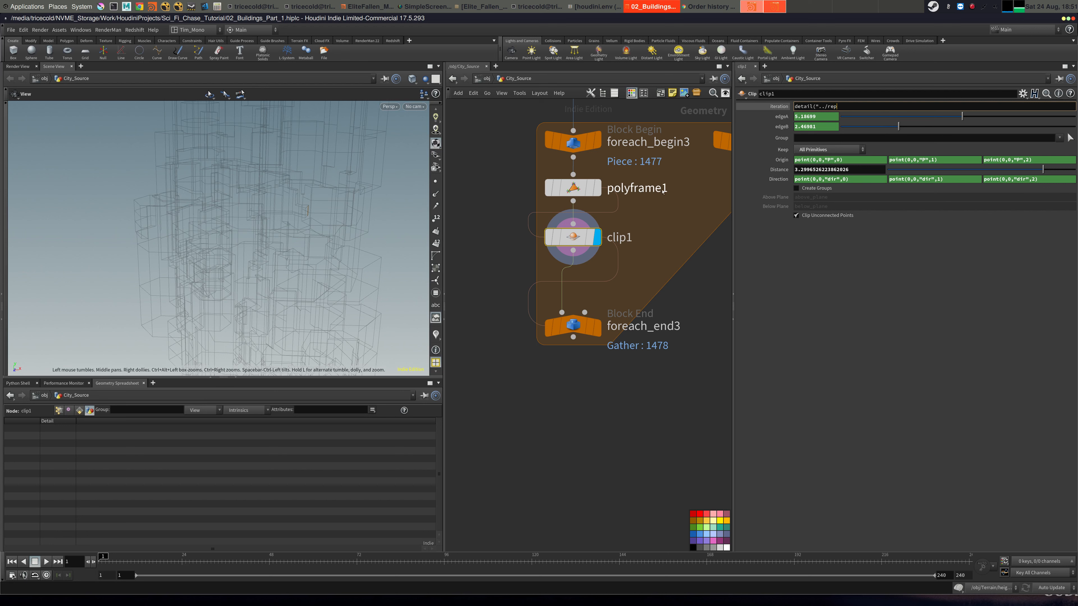
middle_drag(709, 190, 585, 209)
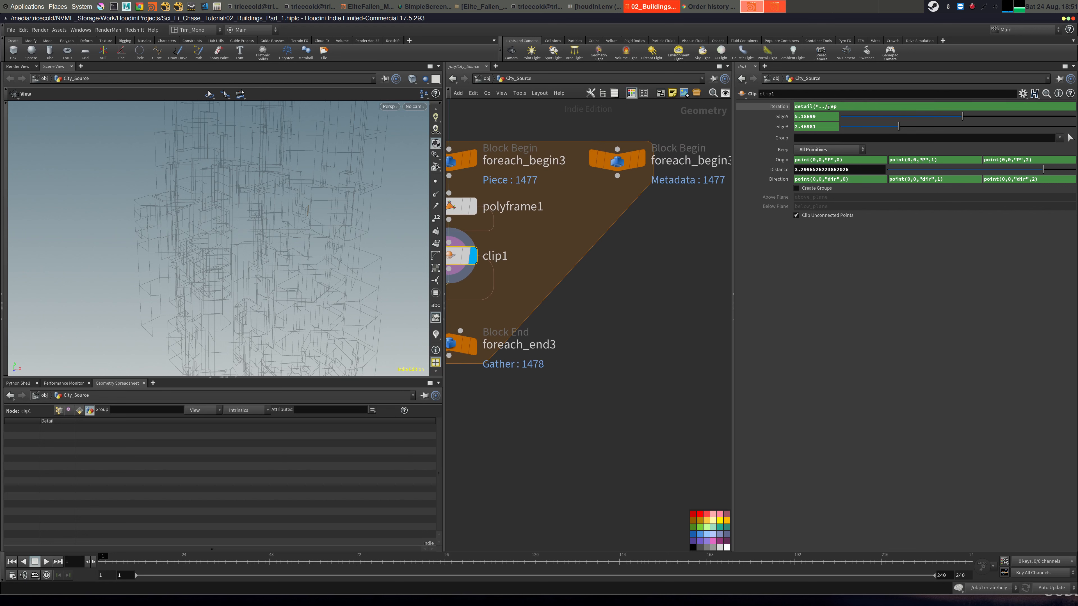
double_click(827, 106)
text(fr)
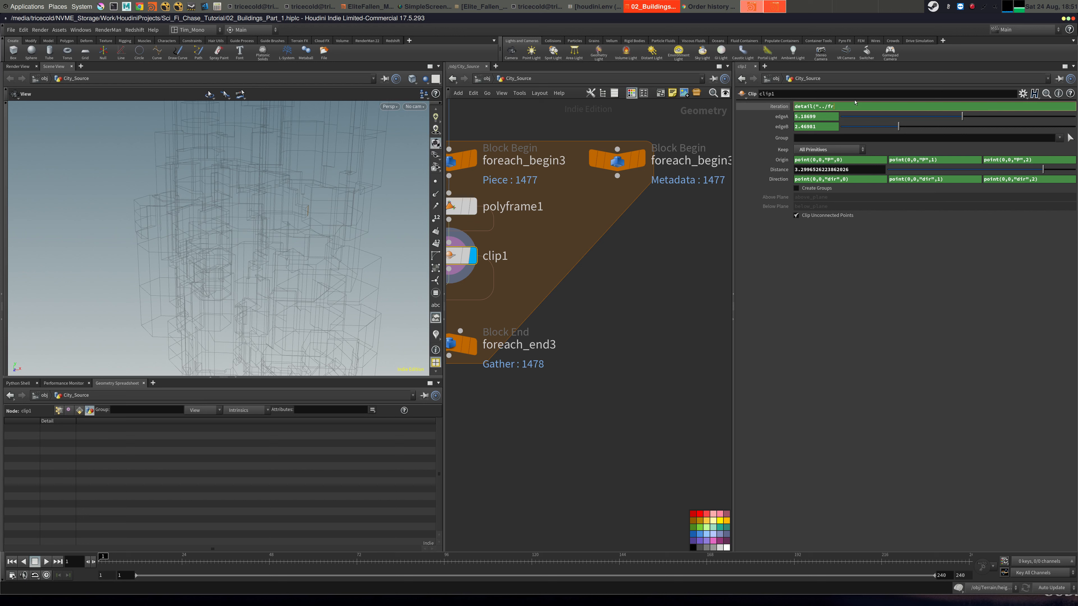
middle_drag(722, 199, 650, 210)
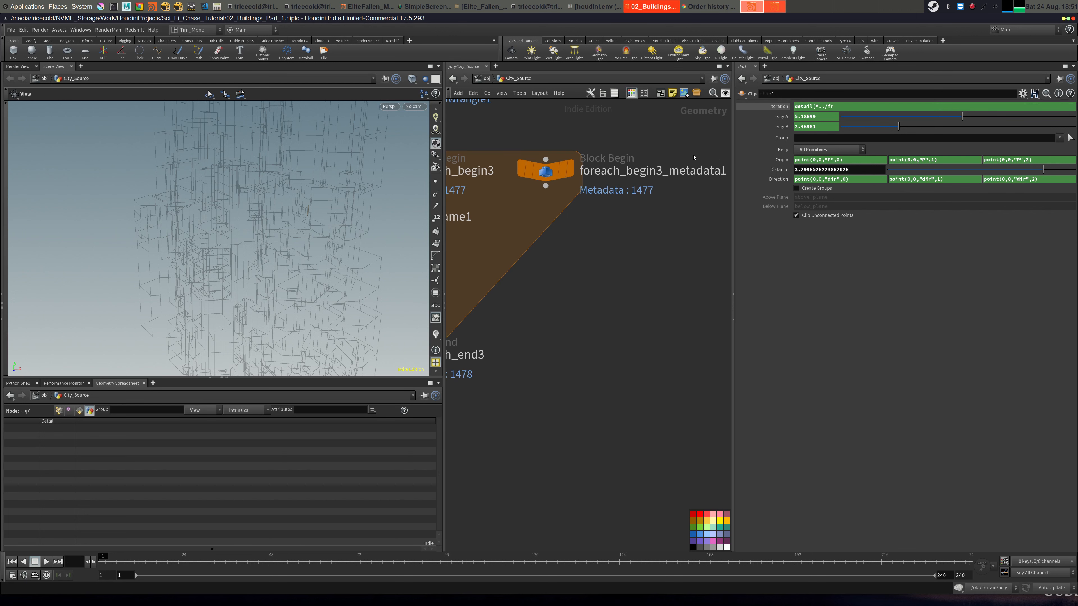
middle_drag(694, 158, 637, 179)
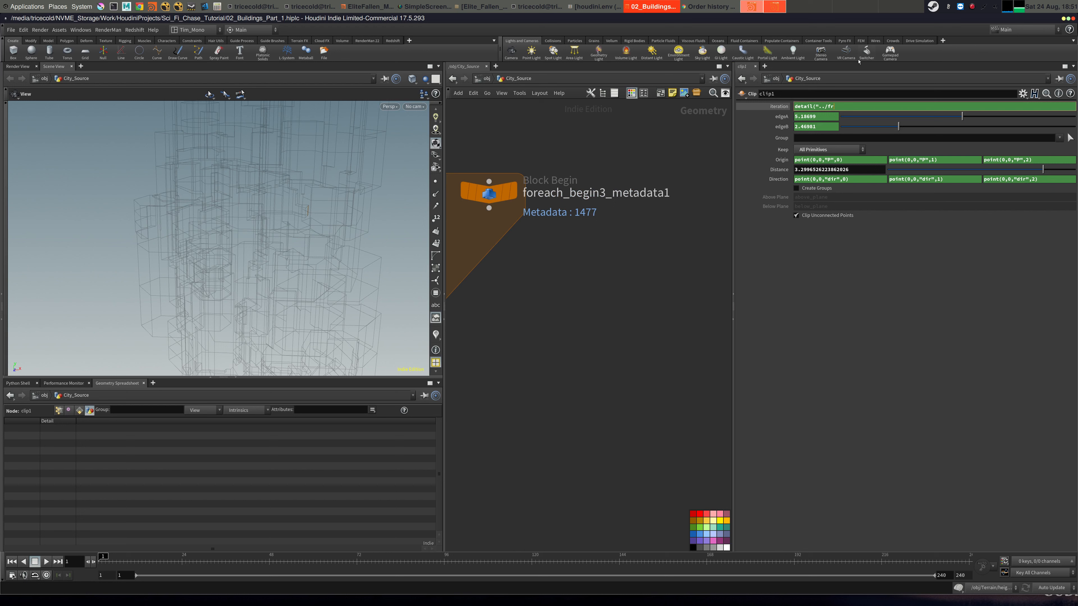
key(BackSpace)
key(Down)
key(Down)
key(Down)
key(Return)
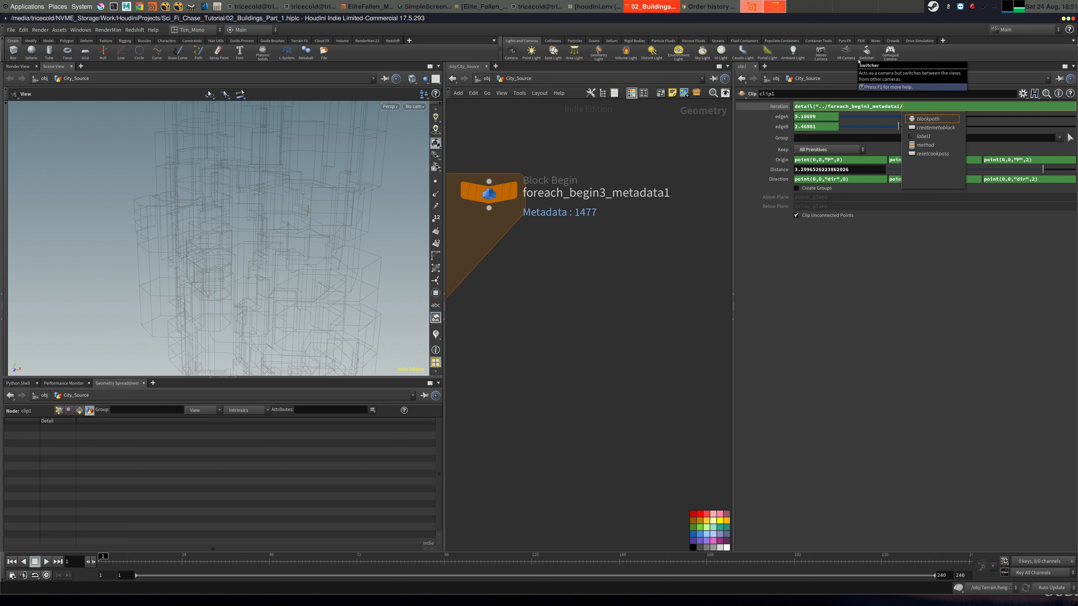
text(",)
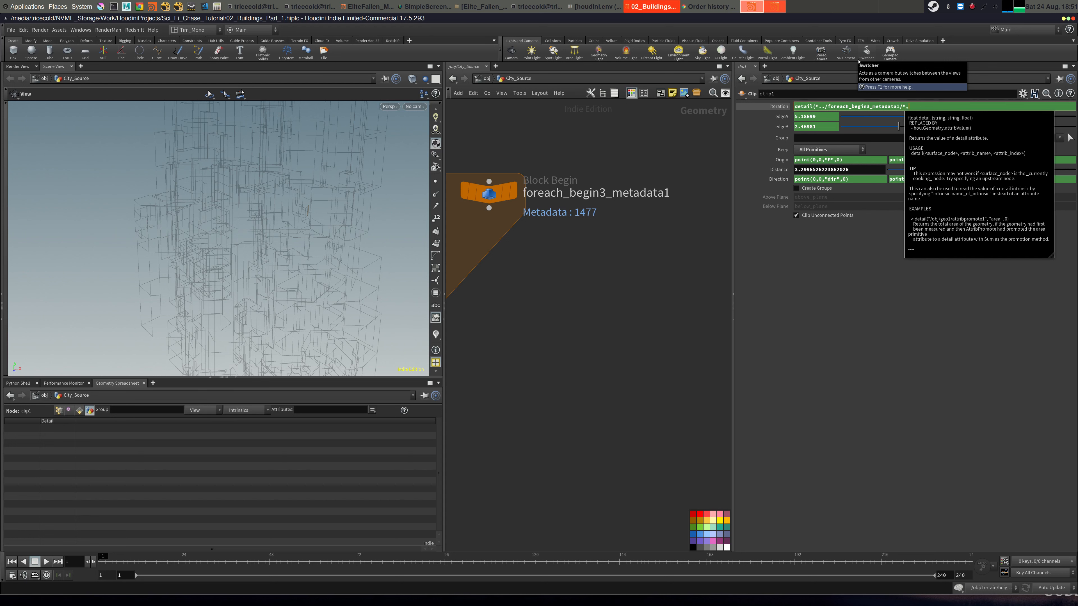
text("iteration",0)
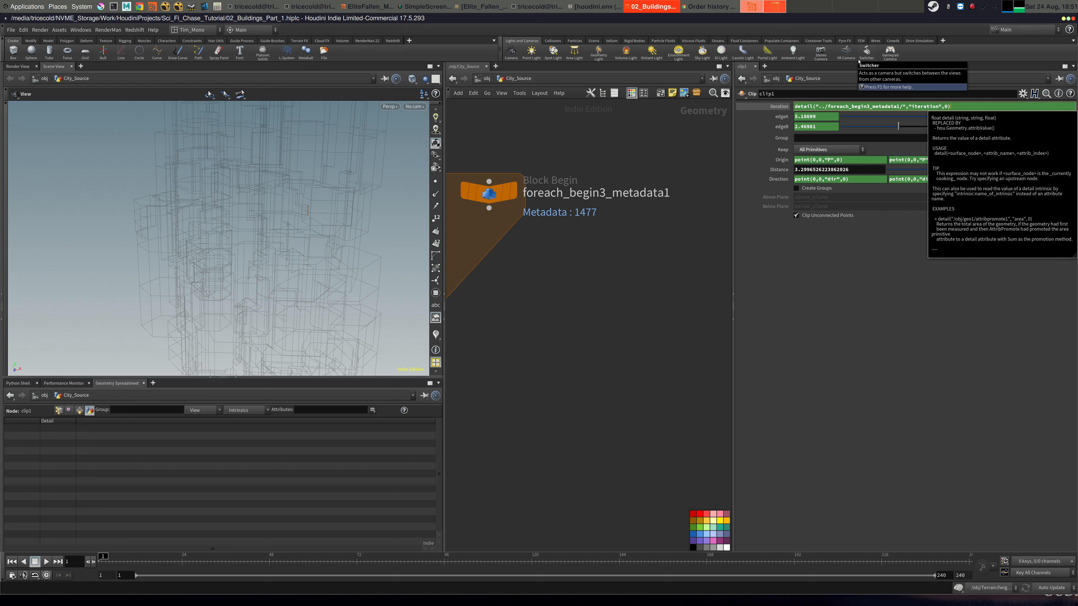
key(Return)
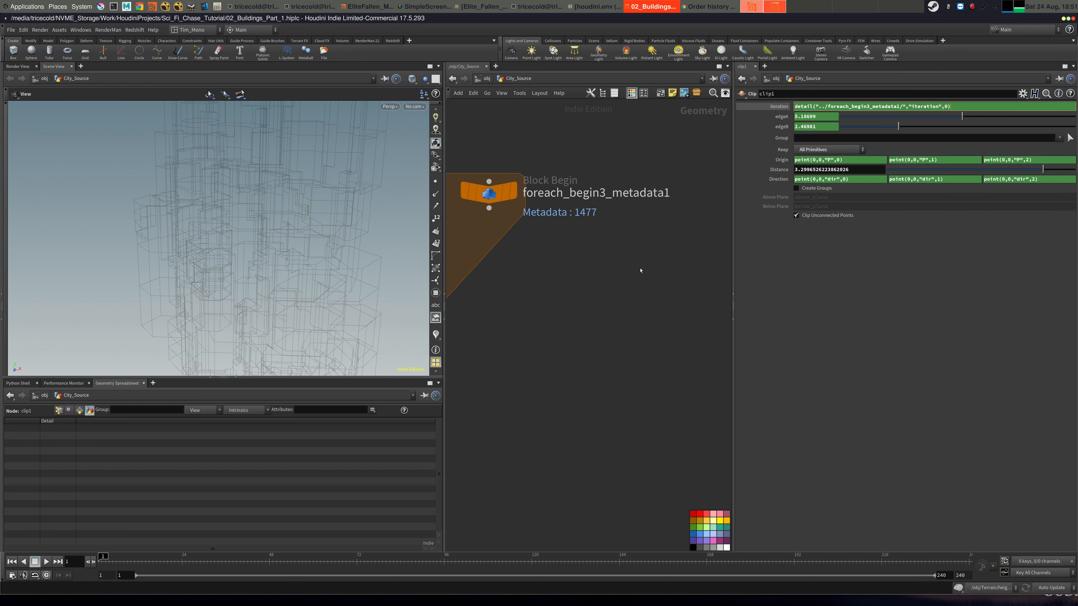
click(782, 106)
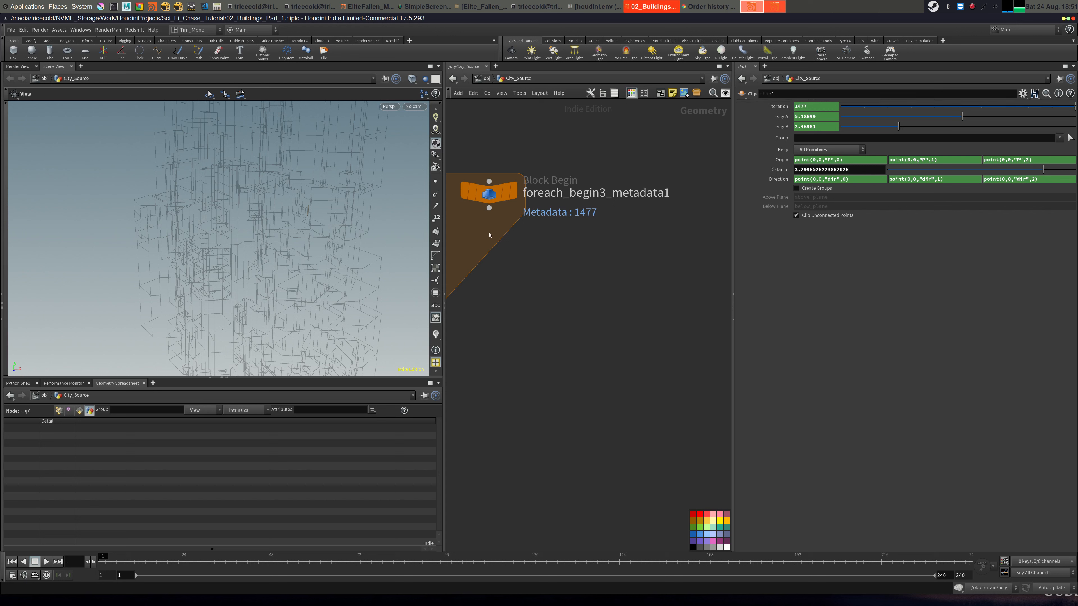
Set clip1's distance to the expression fit(rand(ch("iteration")),0,1,0.1,(ch("edgeA")-0.1)) and switch it to its evaluated value.
middle_drag(571, 223, 825, 153)
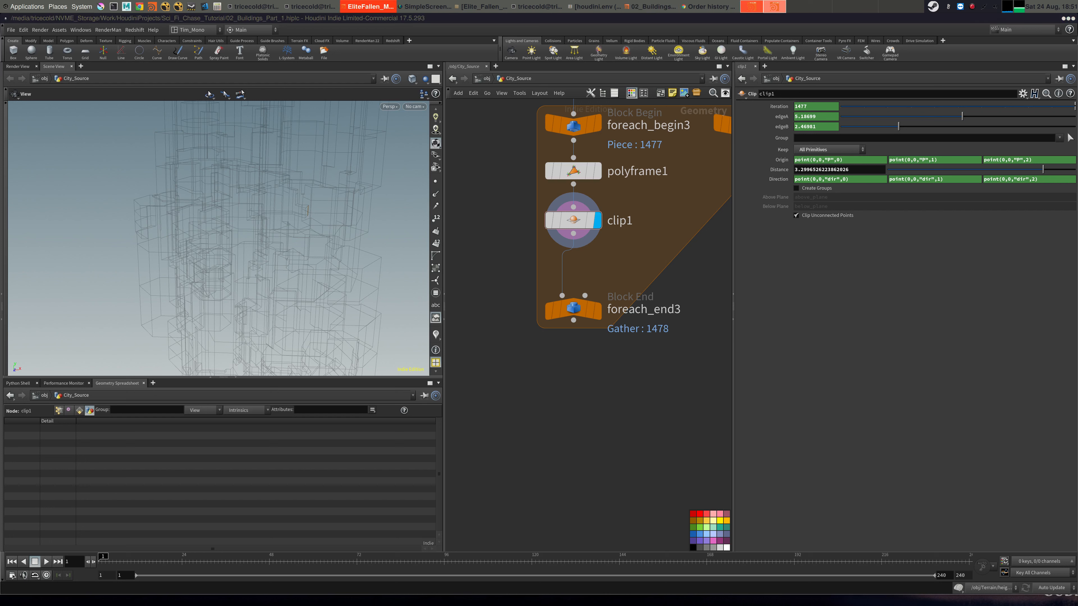
double_click(849, 169)
key(ctrl+v)
key(Return)
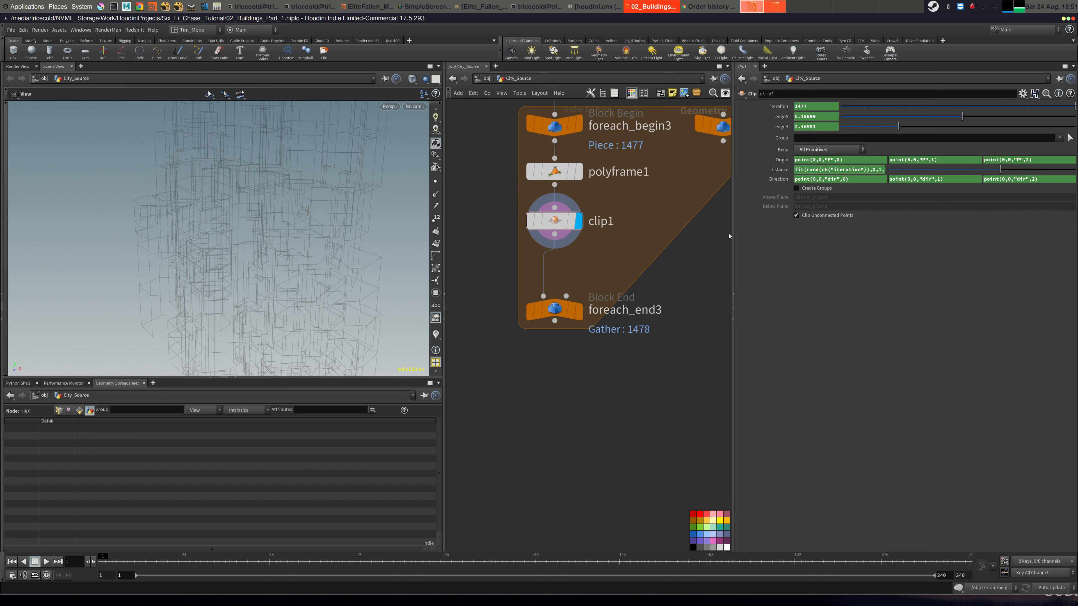
drag(733, 236, 584, 236)
click(629, 169)
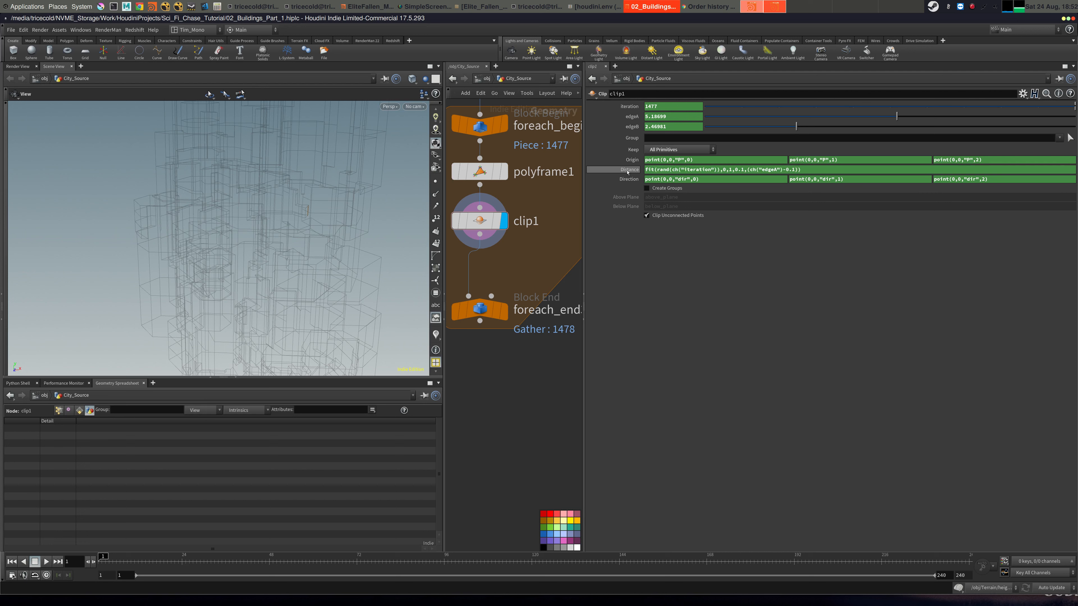
drag(584, 261, 712, 275)
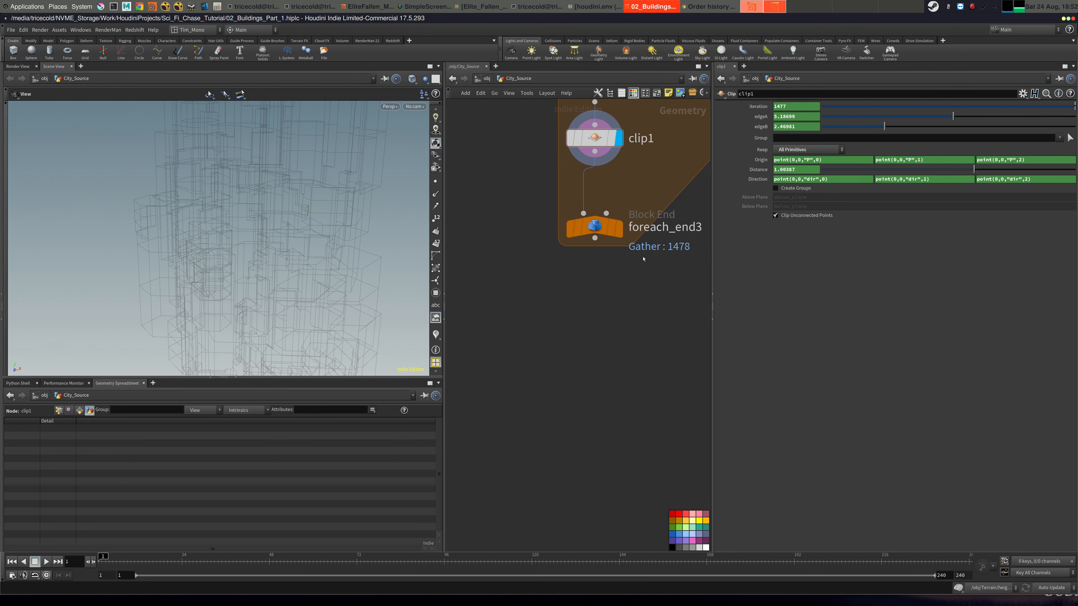
Rename clip1 to cutA and display the gathered result of foreach_end3.
middle_drag(642, 257, 542, 365)
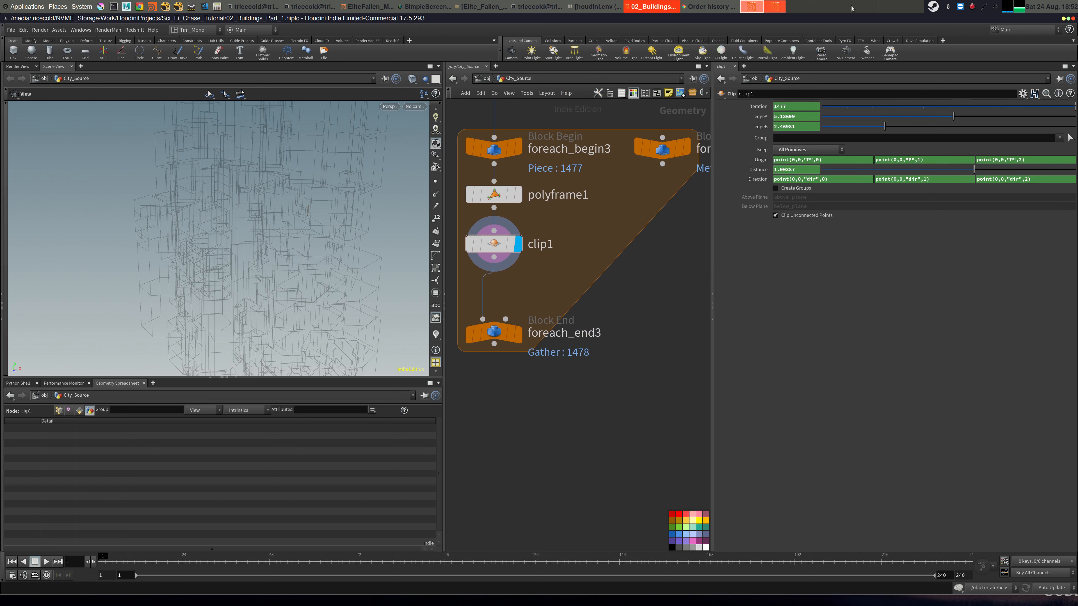
key(alt+Tab)
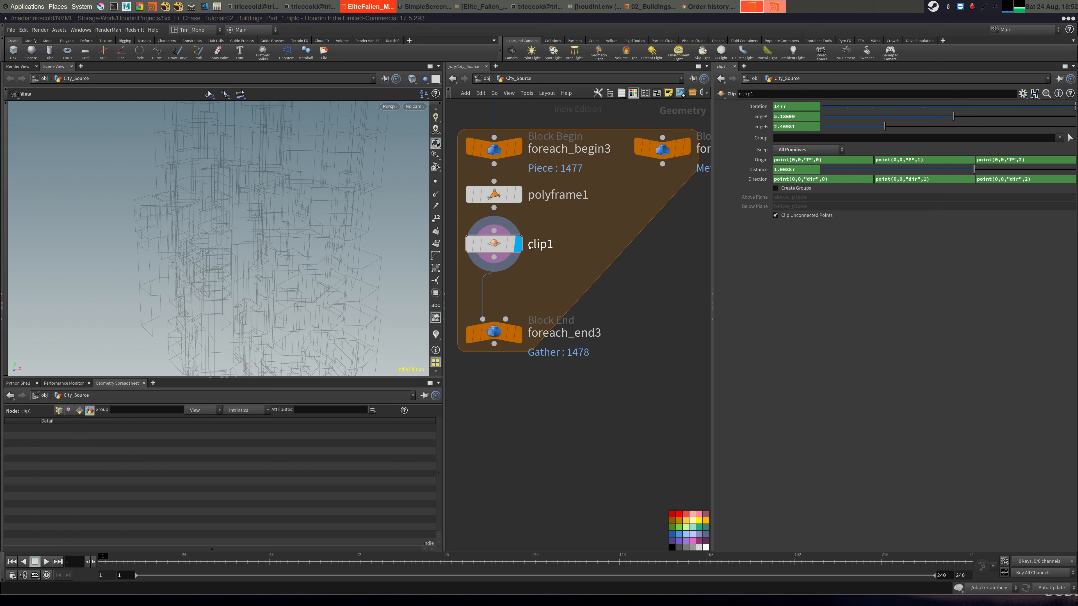
double_click(540, 243)
text(cutA)
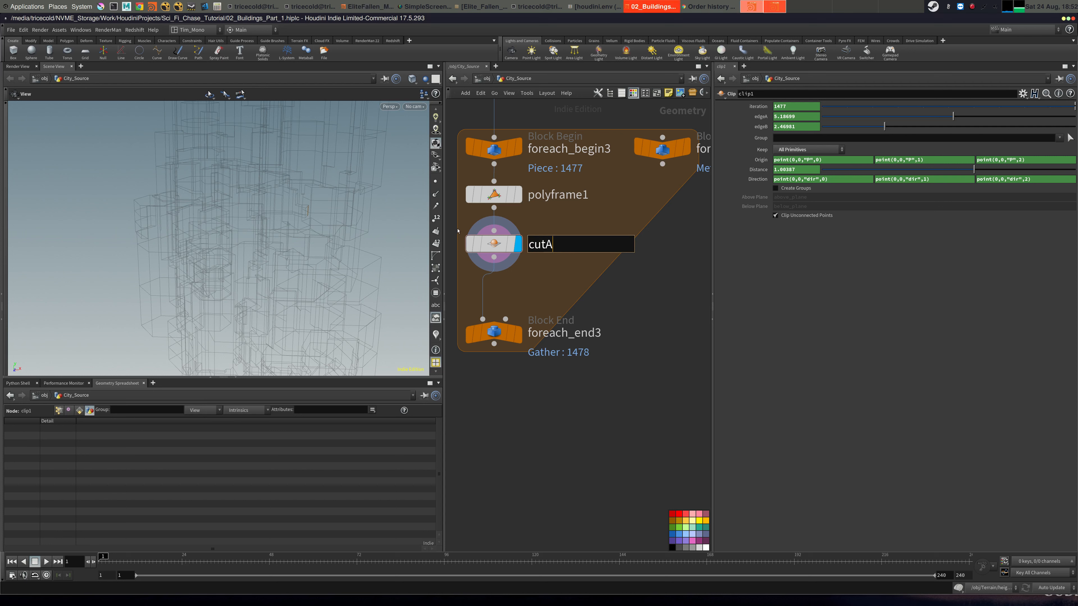
key(Return)
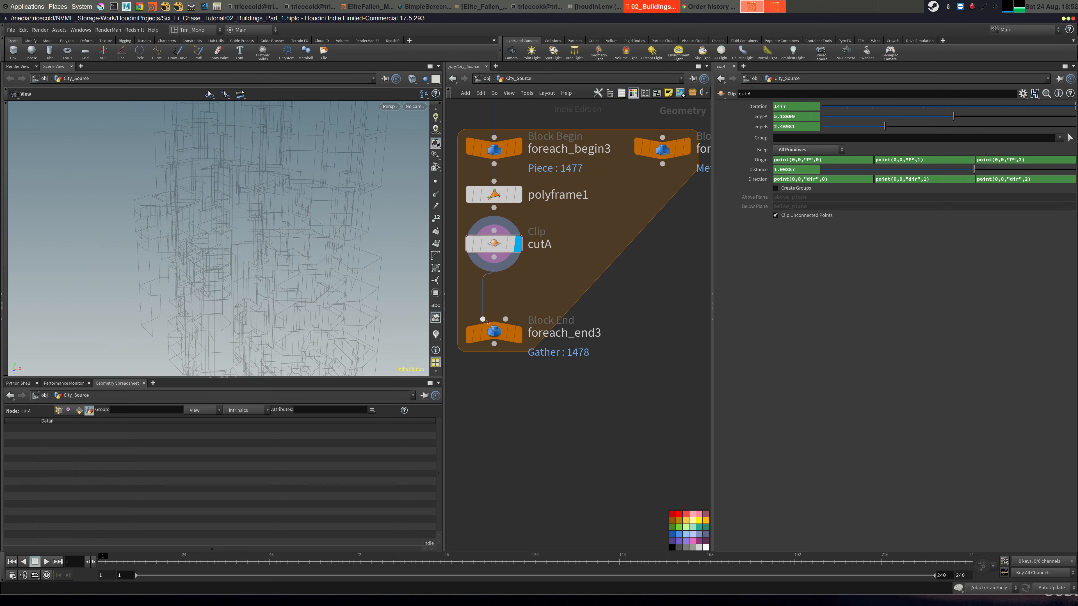
click(517, 333)
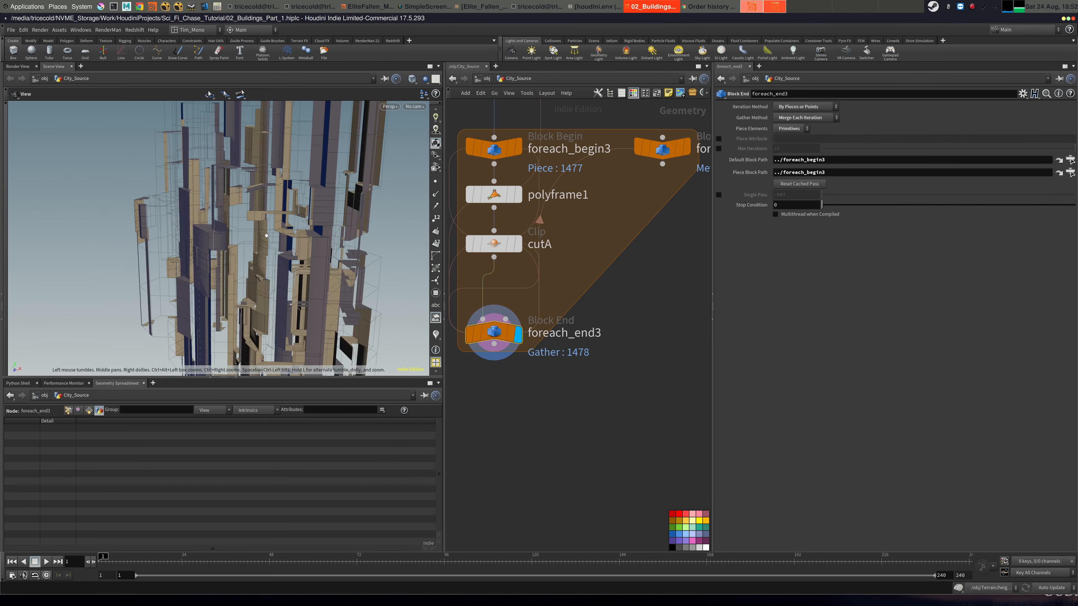
Display the cutA node and move foreach_end3 further down to make room beneath cutA.
drag(238, 238, 267, 189)
middle_drag(563, 264, 590, 258)
click(545, 243)
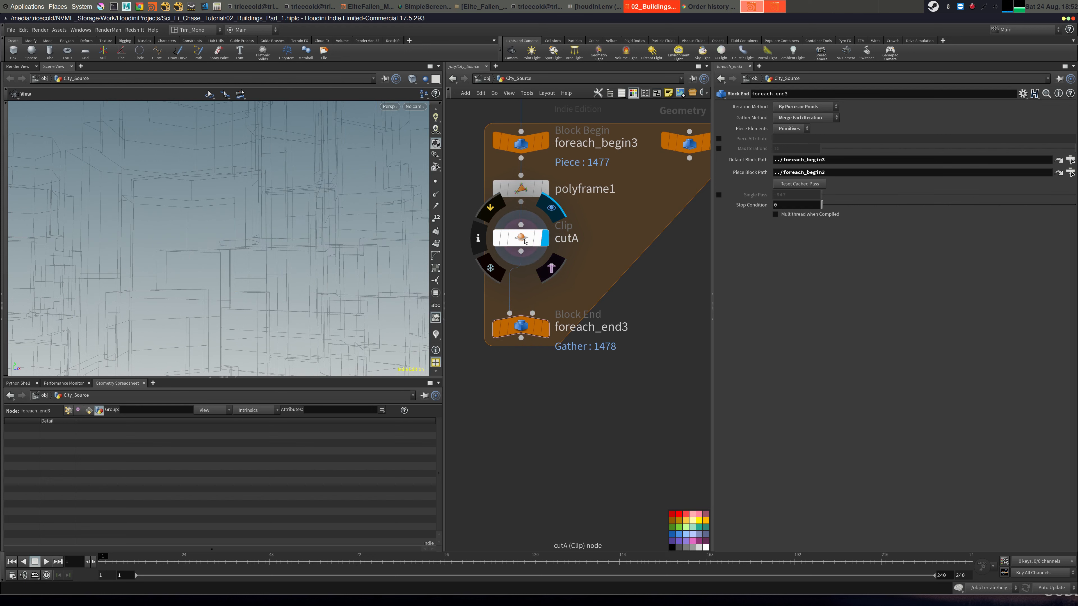
click(529, 241)
middle_drag(522, 328, 556, 255)
drag(556, 255, 556, 311)
middle_drag(662, 178, 645, 223)
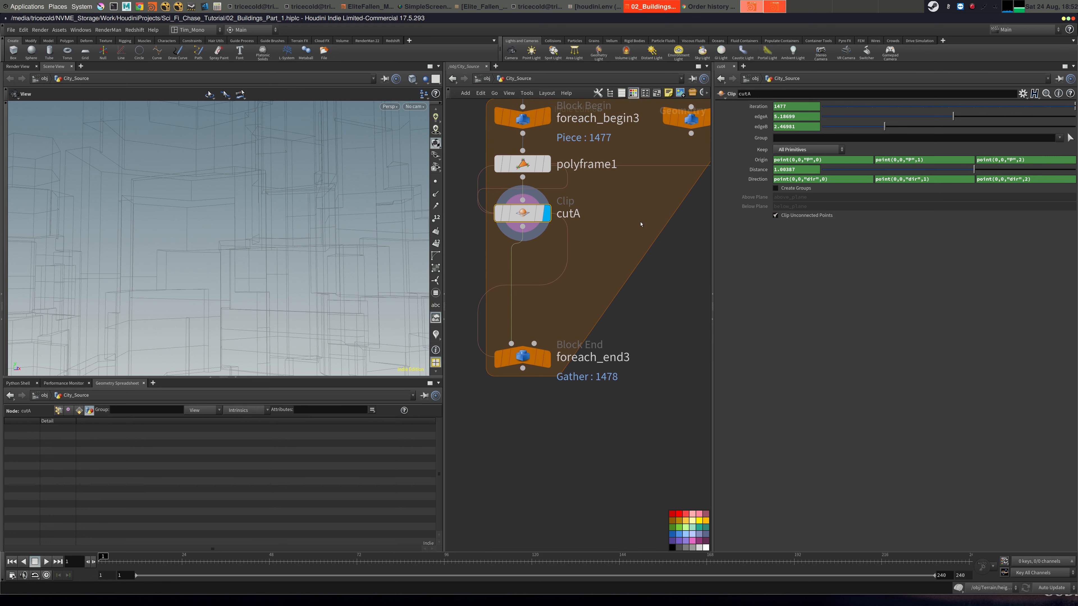
Insert a second Clip node between cutA and foreach_end3, name it cutB and display it.
key(Tab)
text(clip)
key(Return)
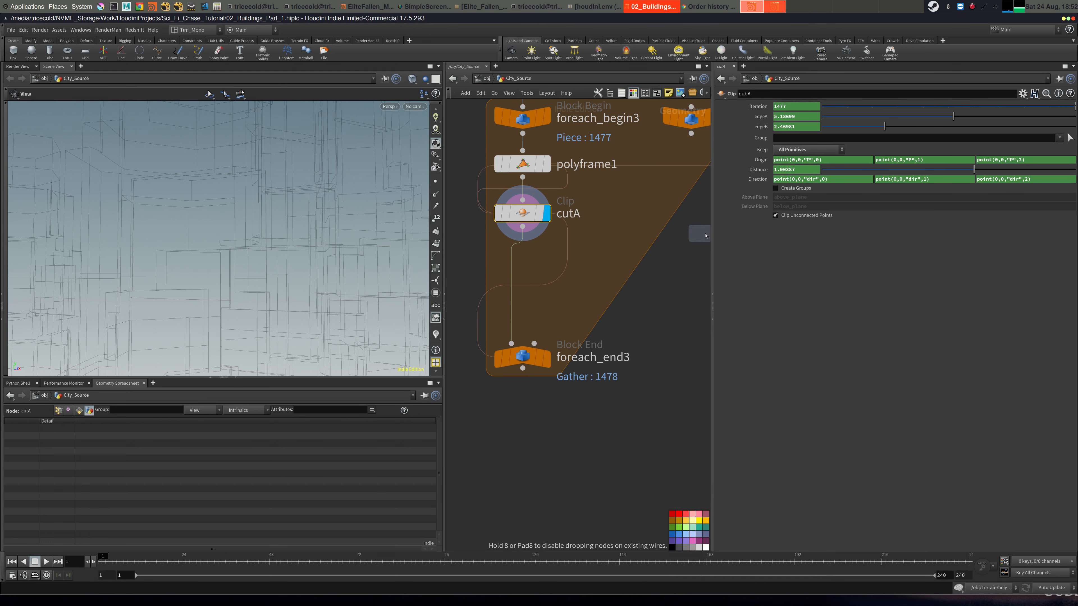
click(513, 268)
drag(513, 270, 522, 266)
click(572, 265)
text(cutB)
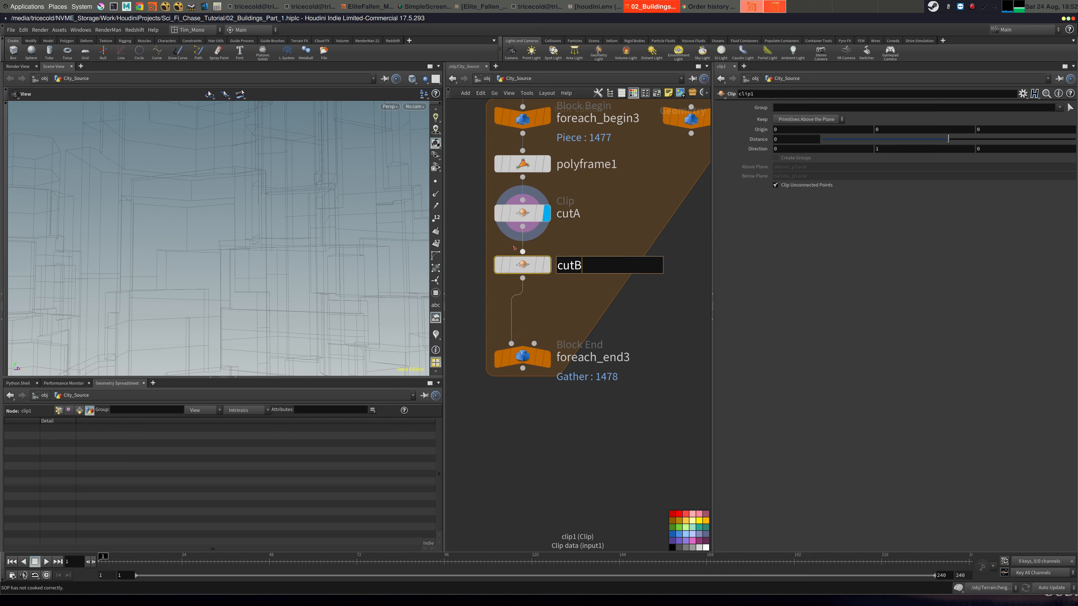
key(Return)
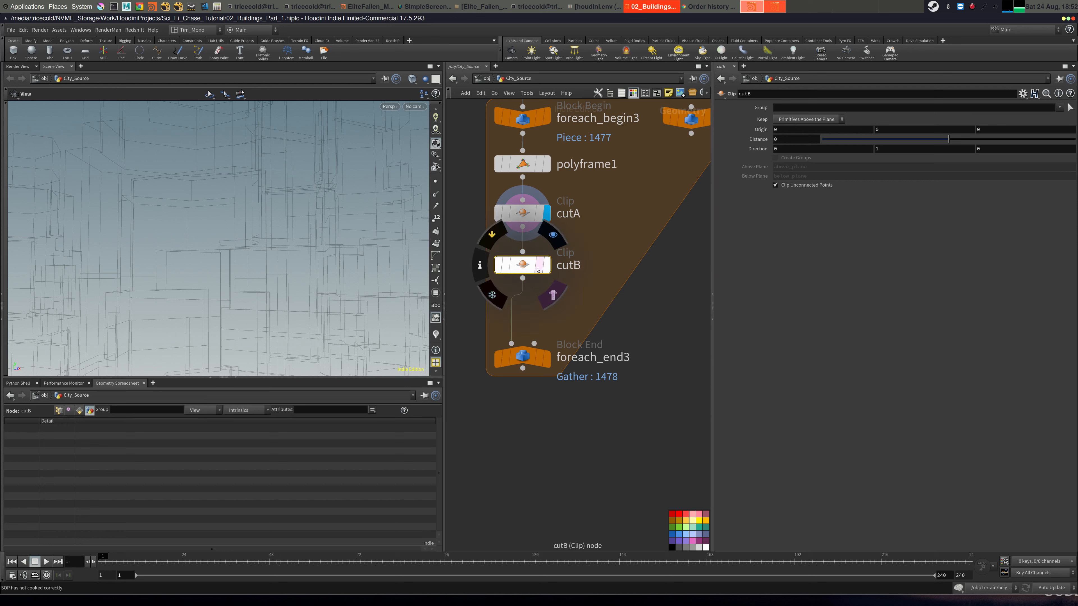
click(547, 265)
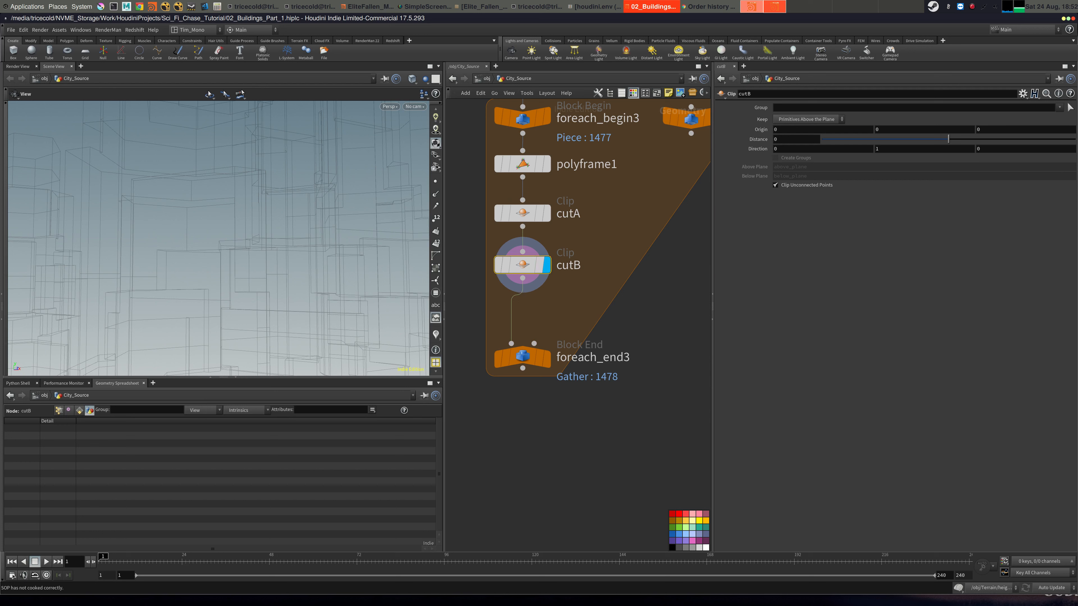
Copy cutA's Origin expressions into cutB's Origin parameter.
click(523, 213)
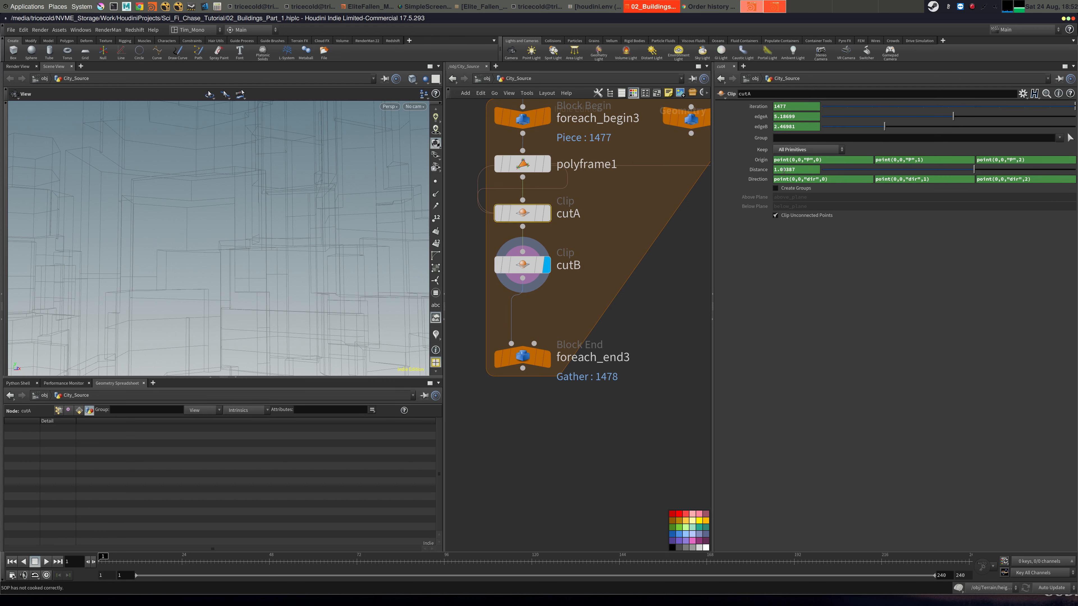
right_click(764, 166)
click(781, 223)
click(523, 265)
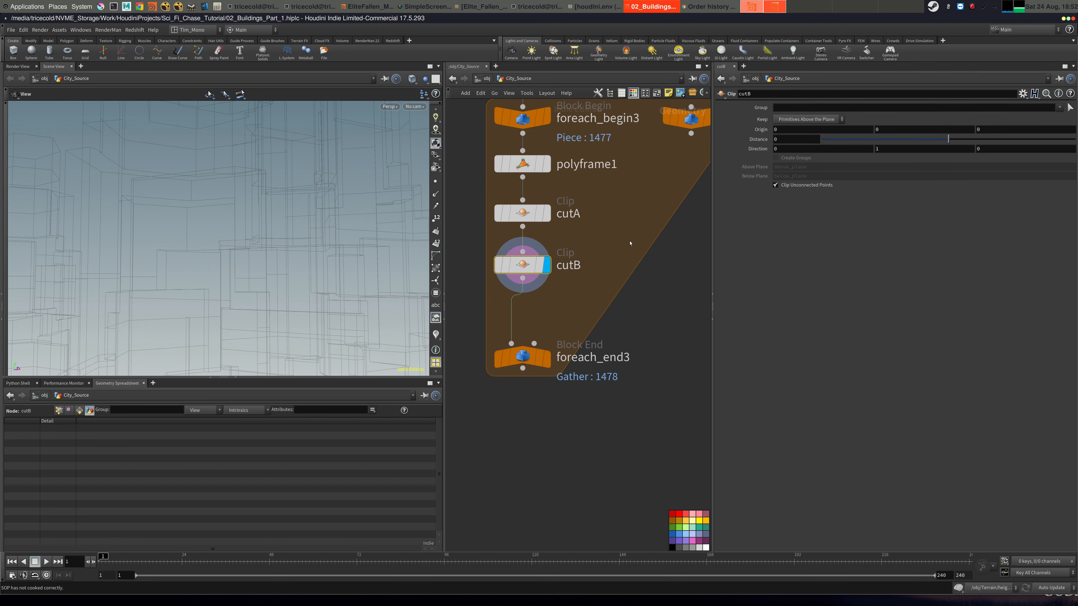
right_click(762, 129)
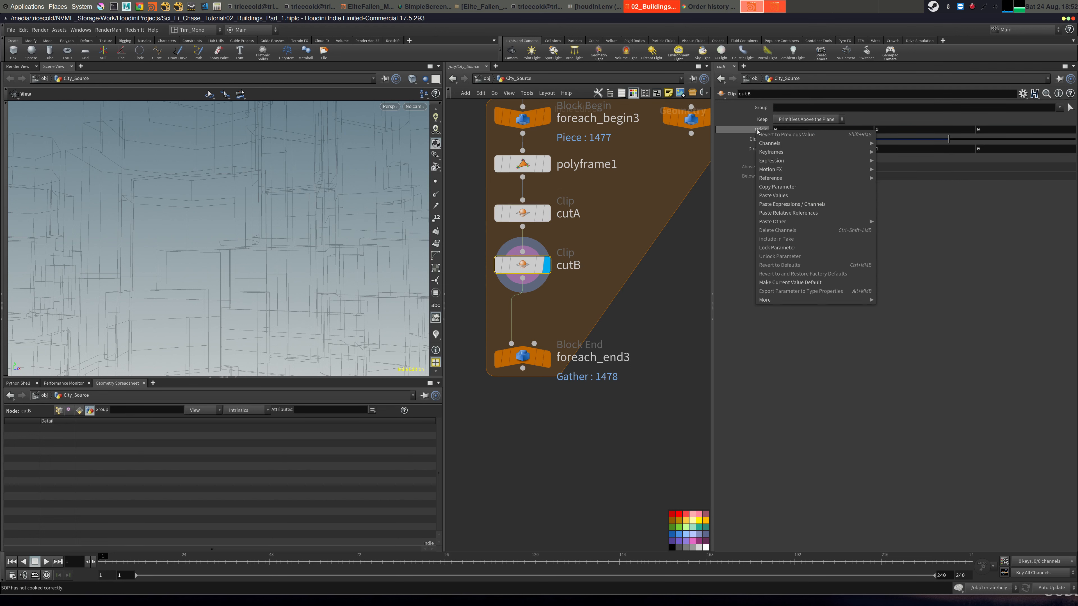
click(827, 205)
click(760, 129)
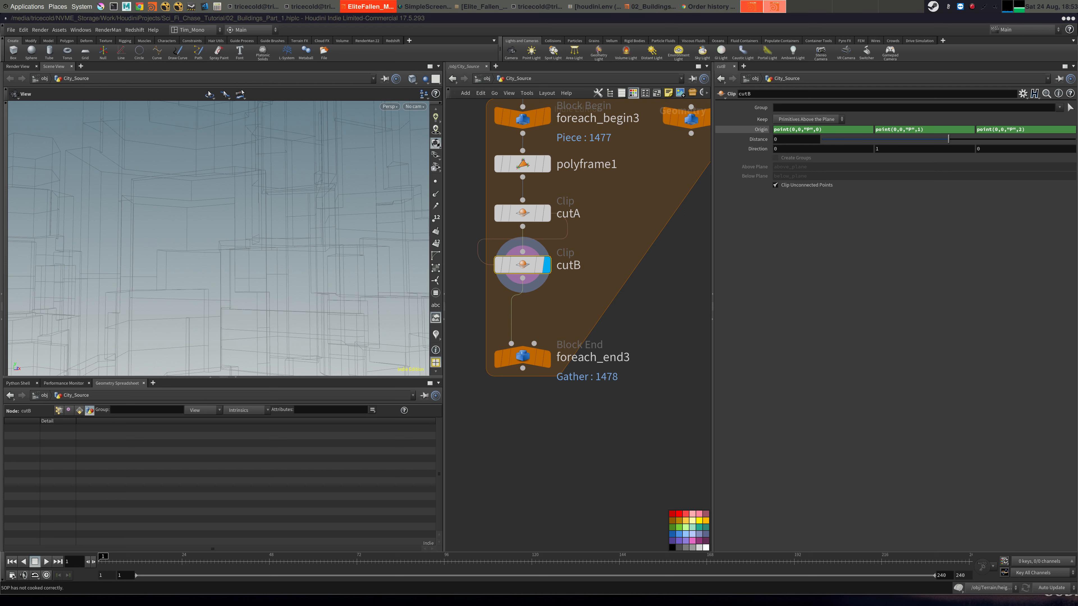
Set cutB's Distance to the expression fit(rand(ch("../cutA/iteration")),0,1,0.1,(ch("../cutA/edgeB")-0.1)) and compare it with cutA's.
click(796, 140)
text(fit(rand(ch("../cutA/iteration")),0,1,0.1,(ch("../cutA/edgeB")-0.1)))
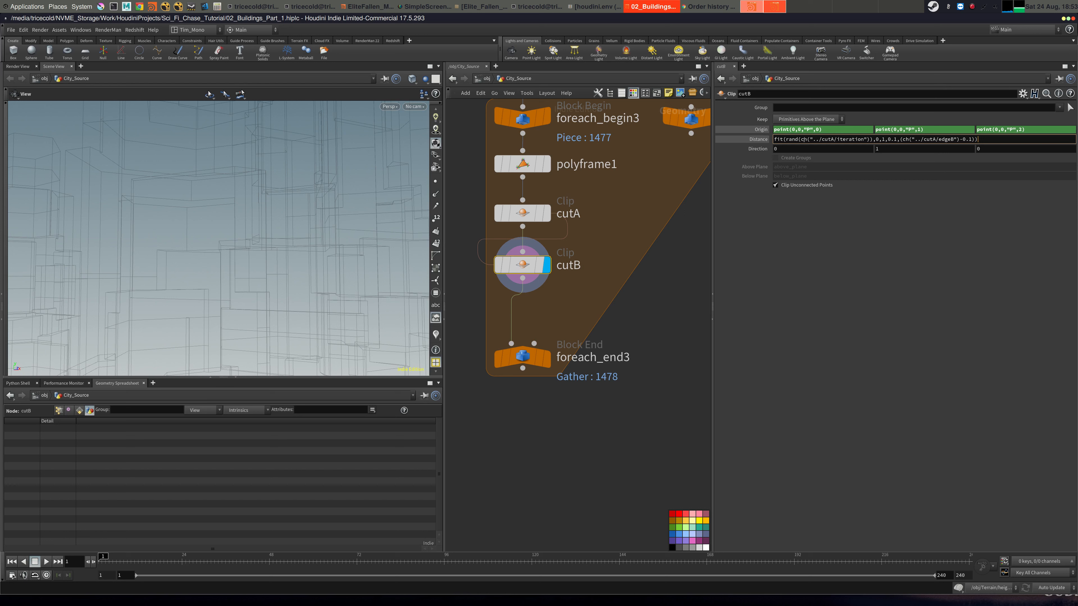
click(522, 213)
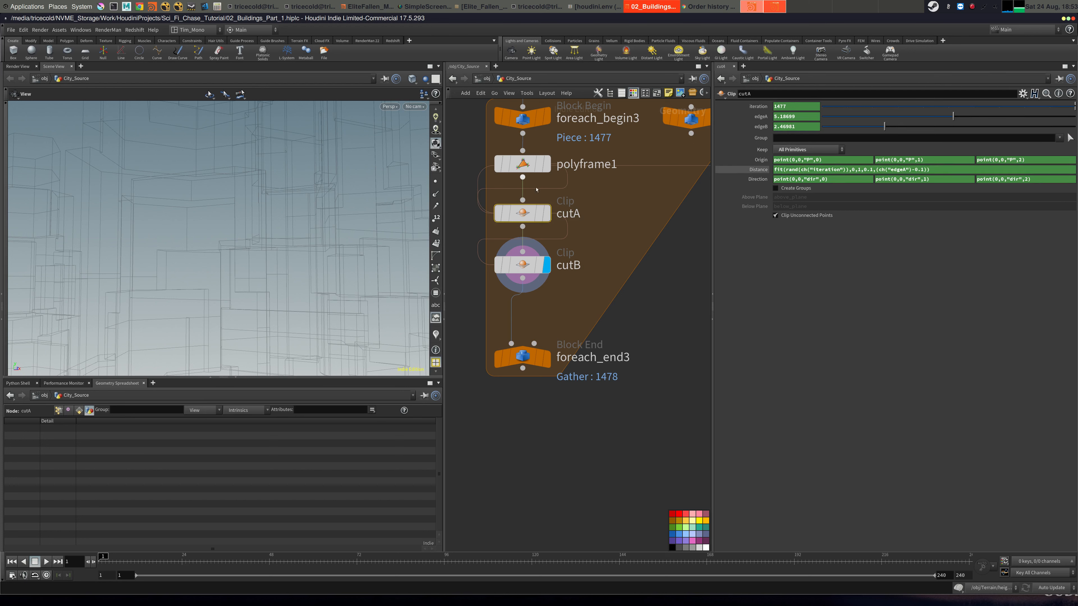
click(547, 267)
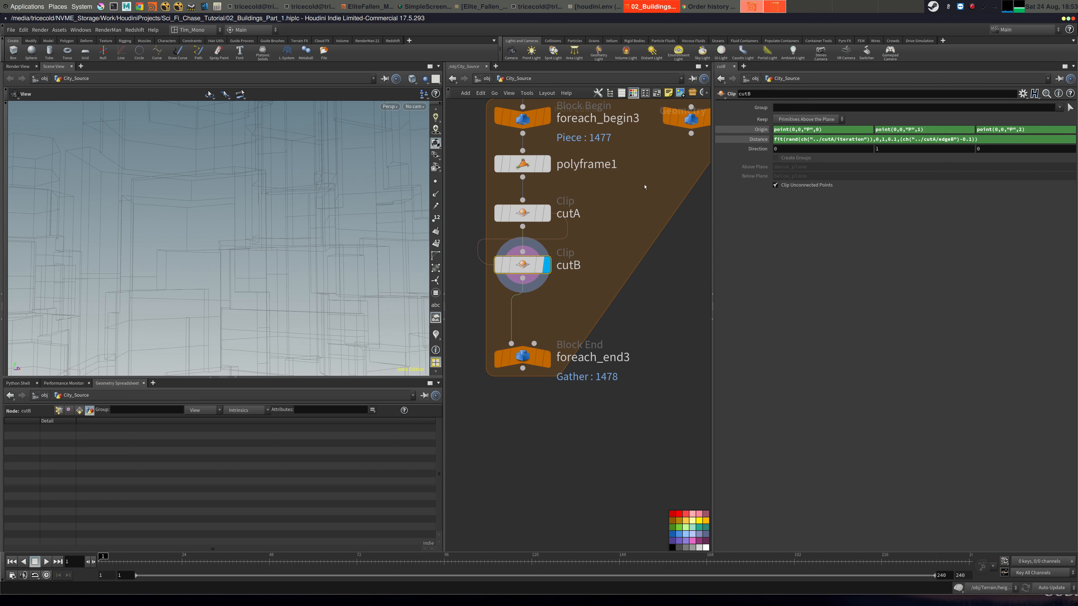
Copy cutA's Direction parameter and return to cutB's parameters.
mouse_move(549, 213)
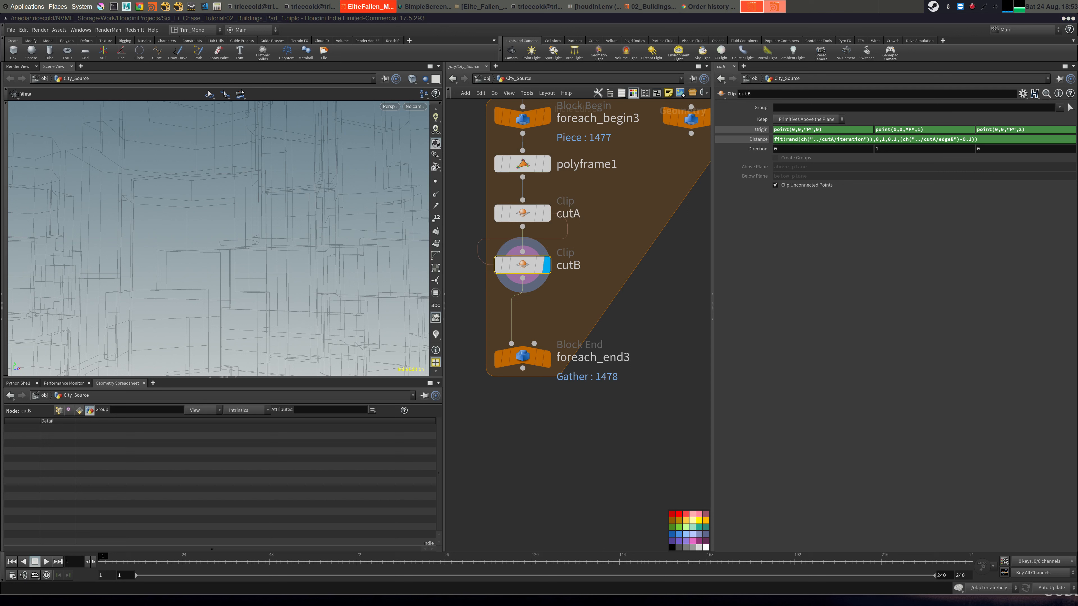
click(526, 213)
right_click(755, 178)
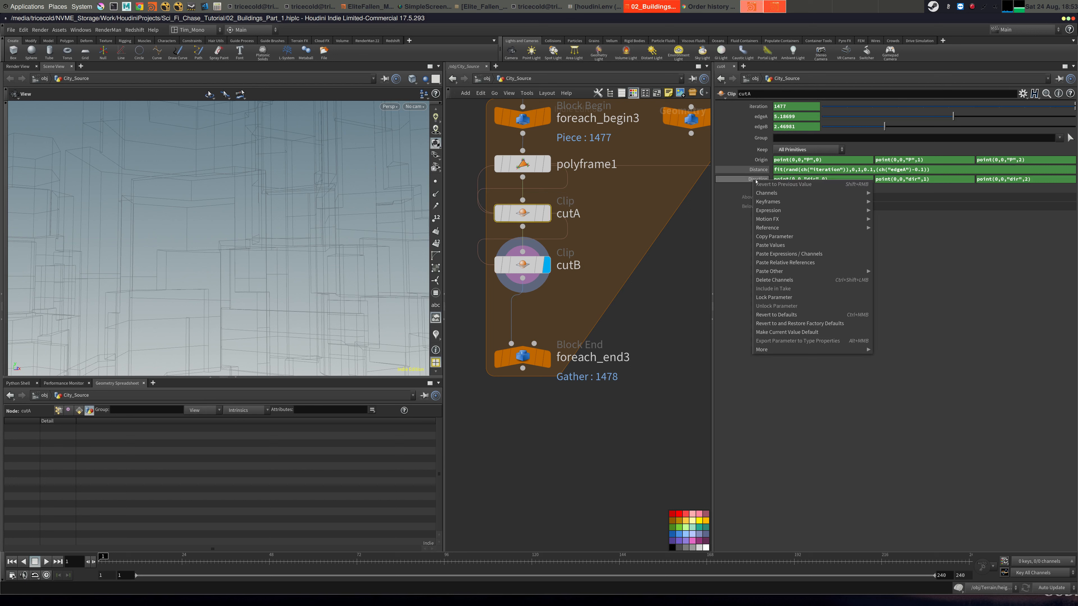
click(794, 237)
click(523, 264)
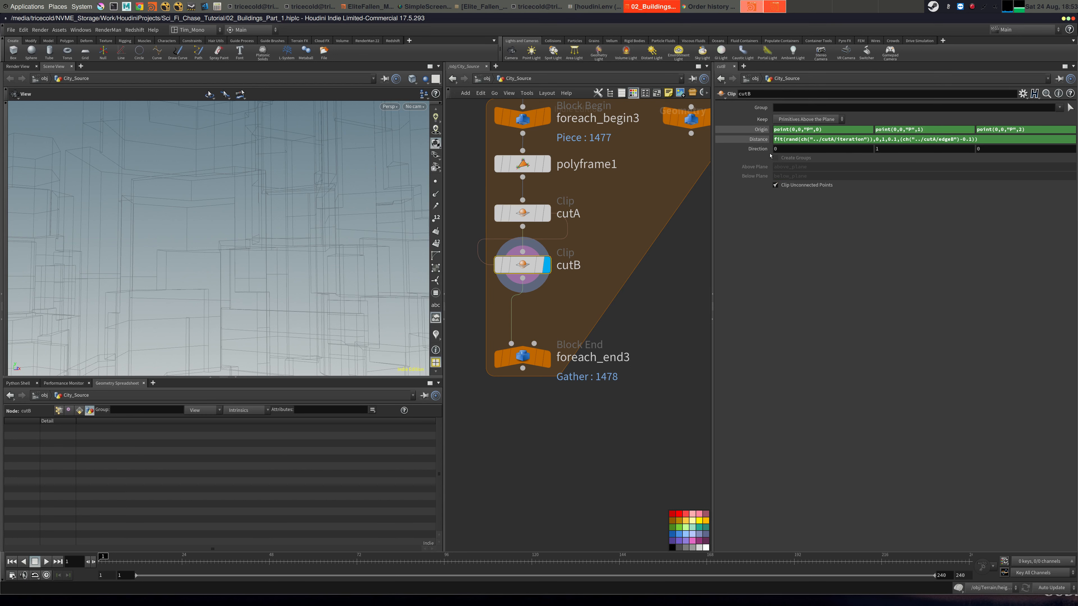
right_click(760, 150)
click(820, 235)
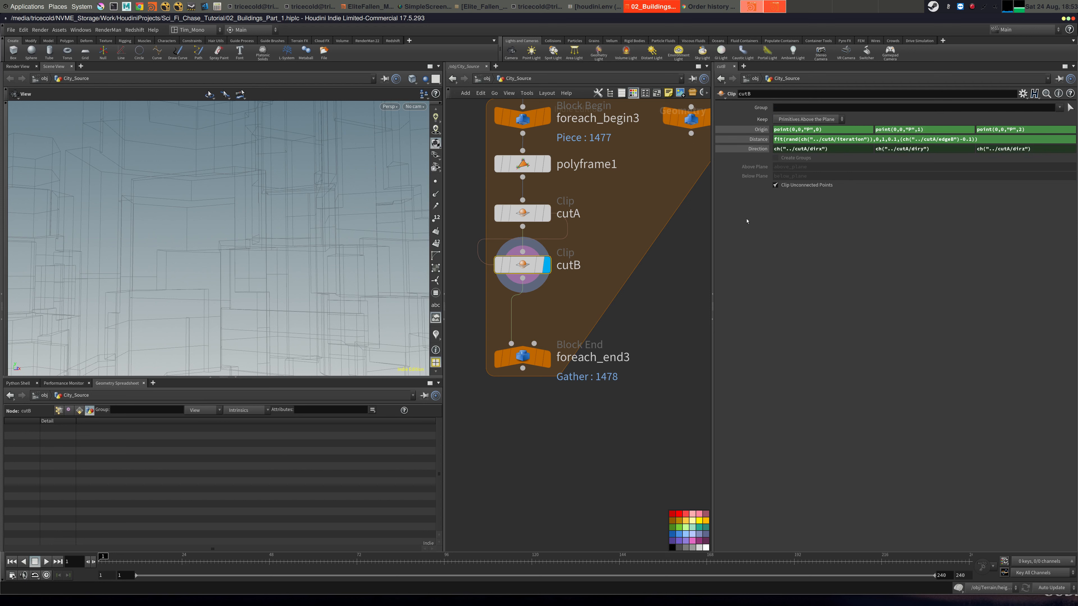
key(ctrl+z)
Paste the copied Direction expressions into cutB and switch its Origin, Distance and Direction to their evaluated values.
right_click(760, 150)
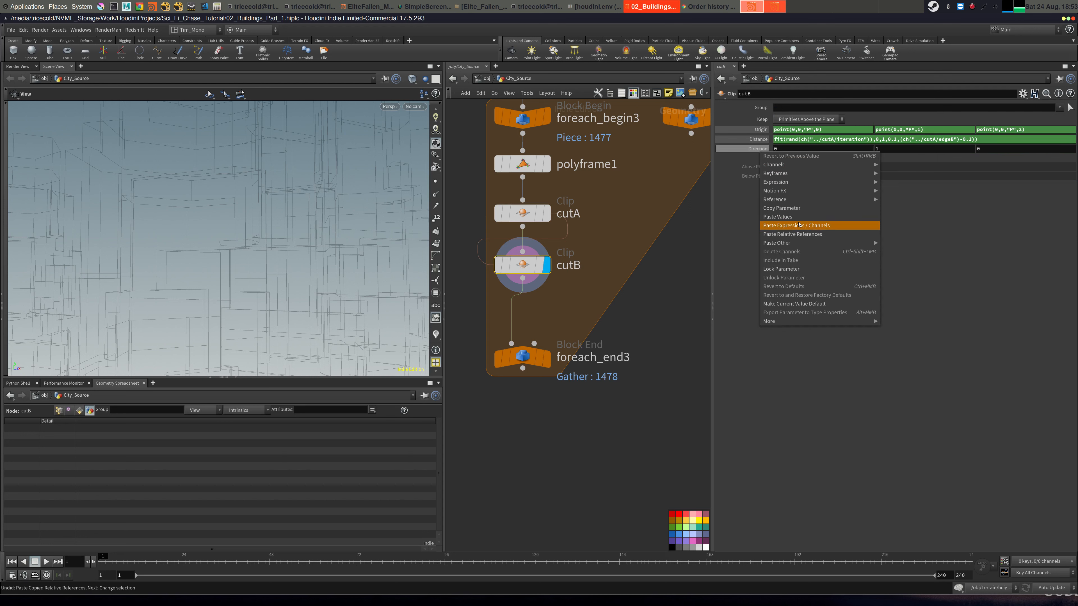
click(800, 217)
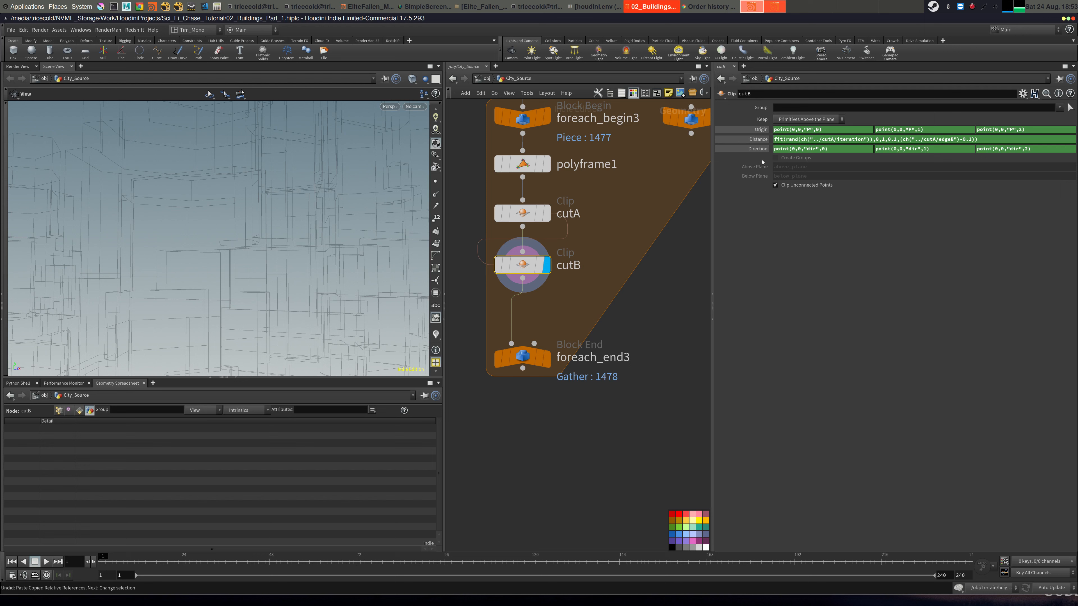
click(764, 140)
click(763, 131)
click(764, 149)
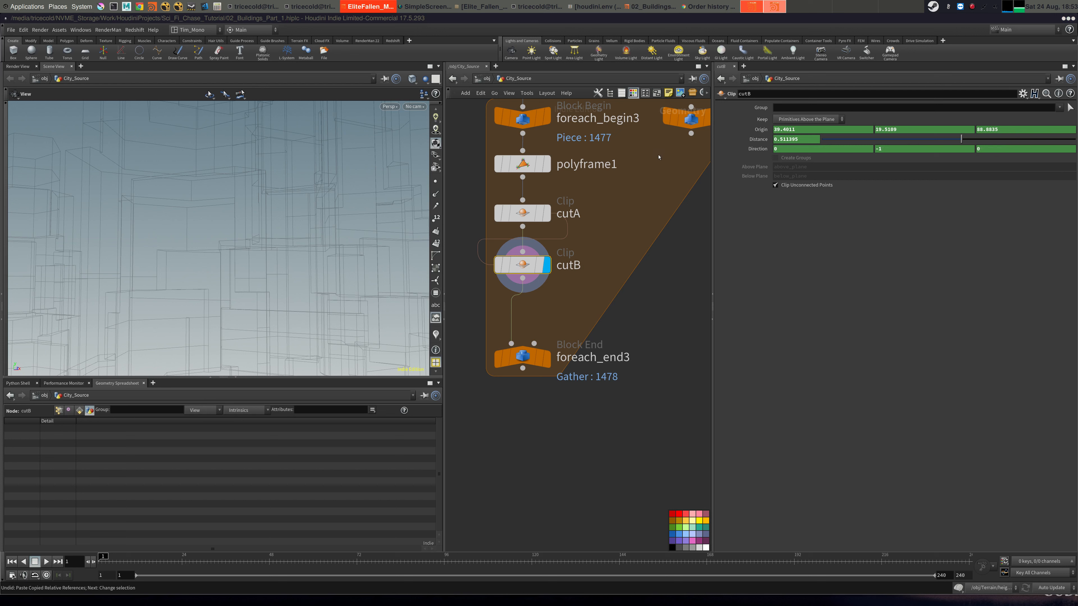
Compare the gathered result of foreach_end3 with the uncut object_merge2 geometry in the viewport.
middle_drag(579, 317, 610, 266)
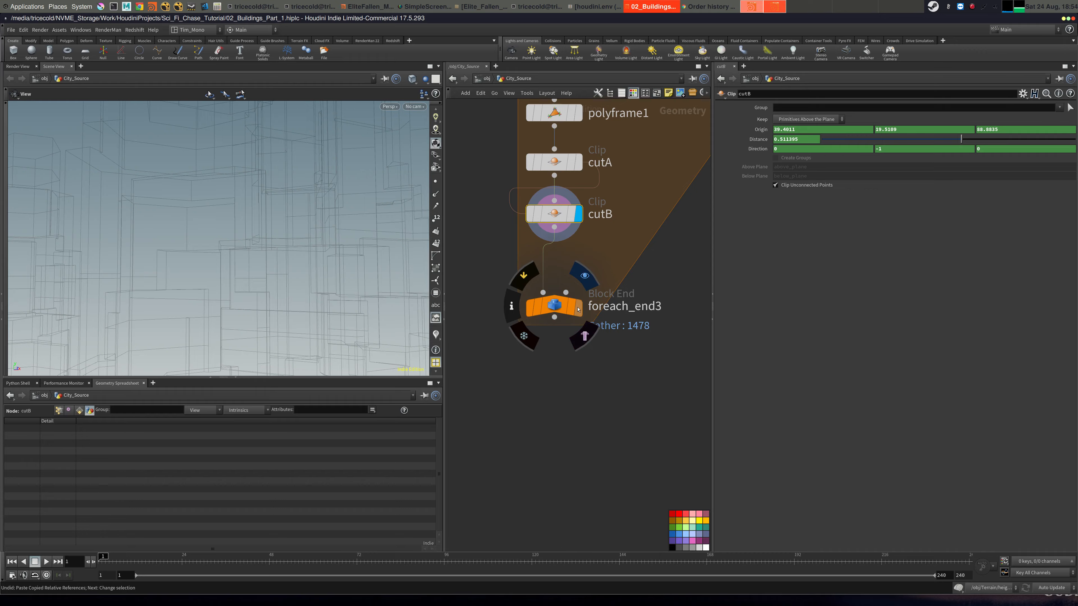
click(578, 307)
drag(187, 221, 293, 301)
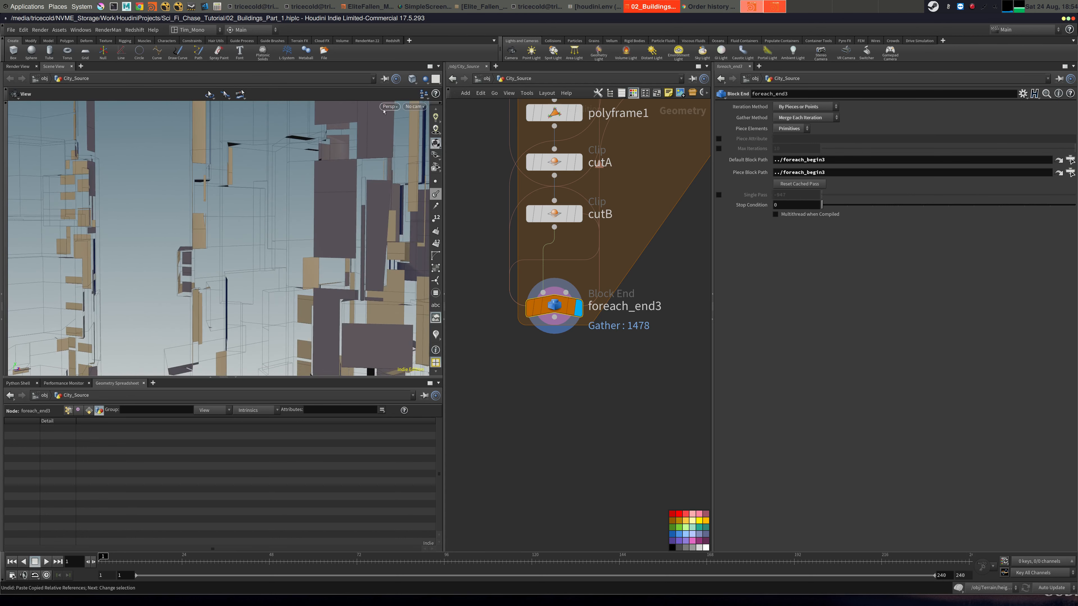
space+drag(623, 174, 631, 258)
scroll(633, 257, down, 3)
scroll(633, 258, up, 1)
middle_drag(594, 205, 586, 236)
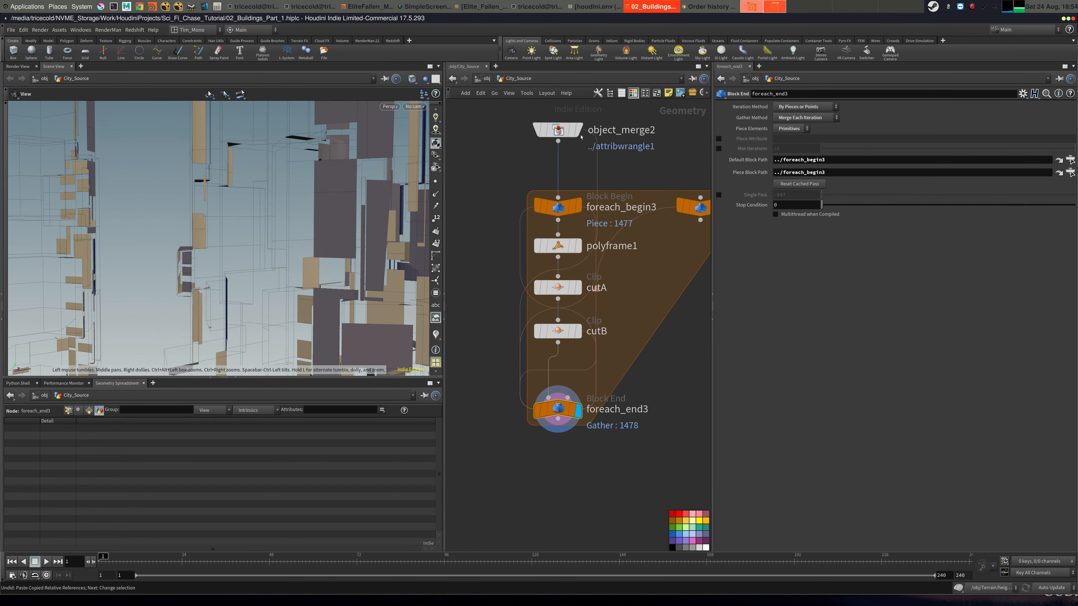
click(580, 133)
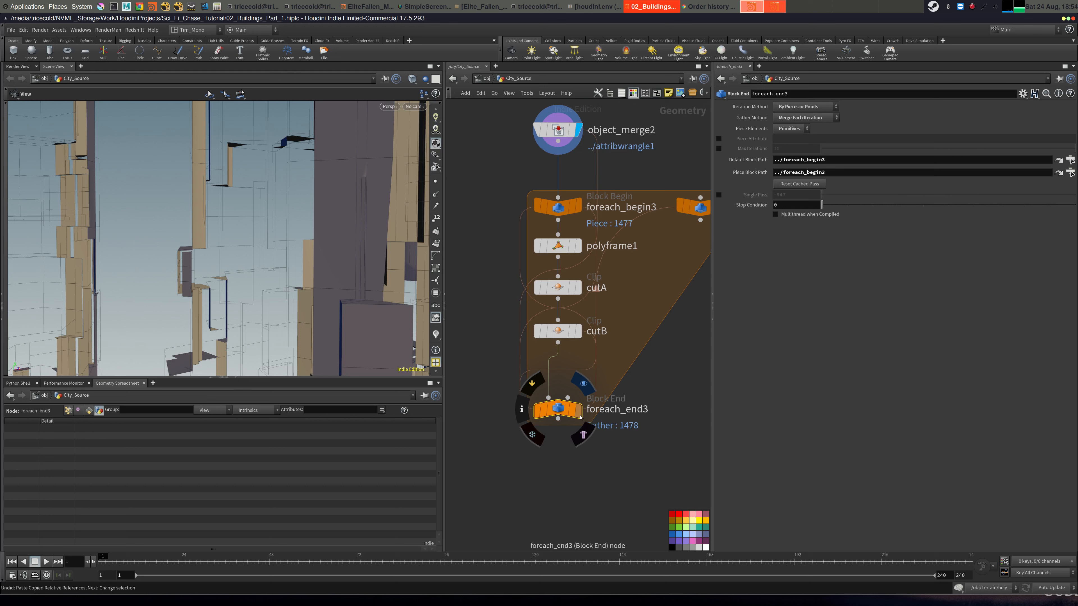
click(580, 410)
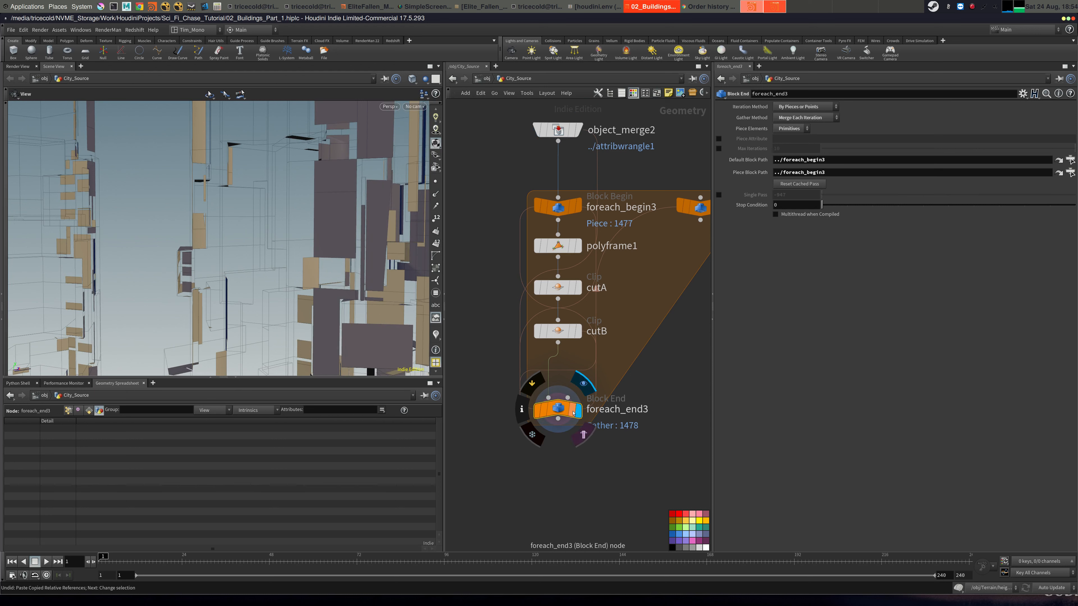
Set cutB to keep All Primitives and switch its Origin and Distance back to showing expressions.
click(557, 331)
click(809, 119)
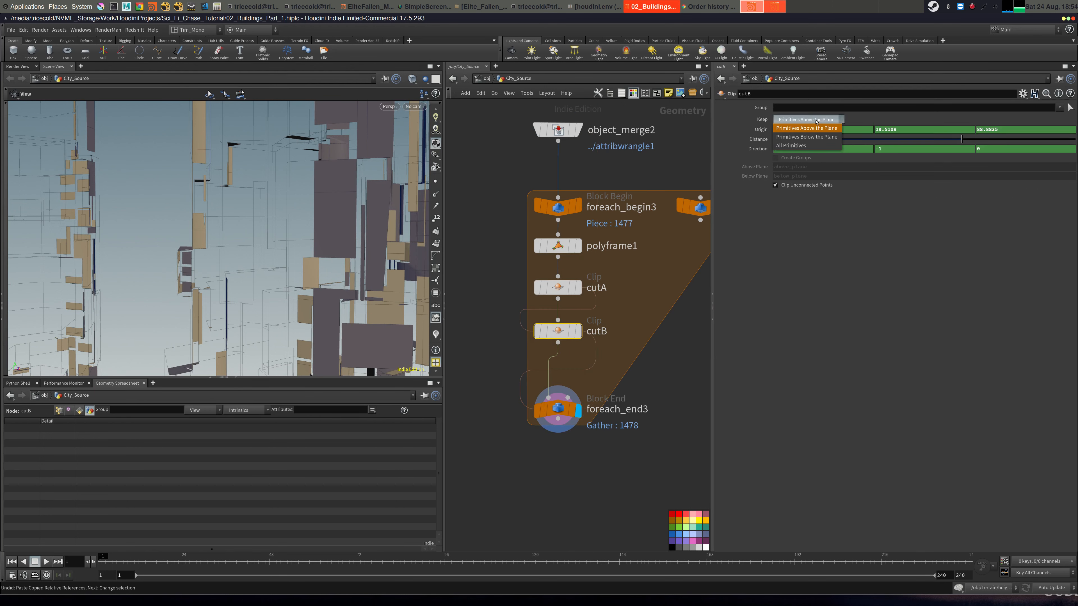
click(806, 145)
middle_drag(699, 161, 704, 147)
drag(366, 165, 527, 185)
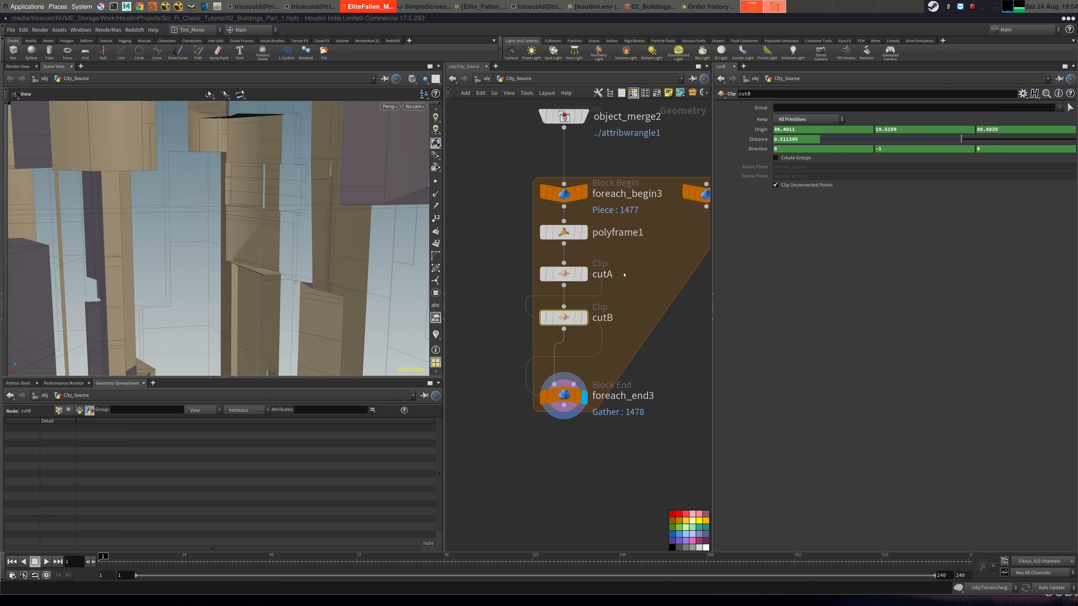
click(760, 129)
click(758, 139)
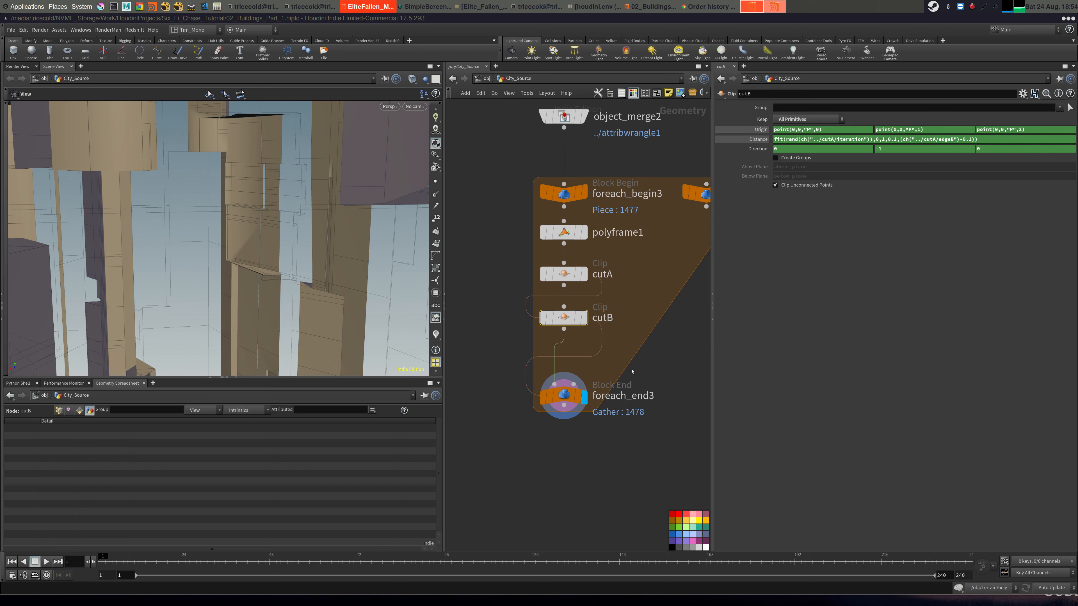
Change foreach_end3's iteration method to By Count and its gather method to Feedback Each Iteration.
click(566, 396)
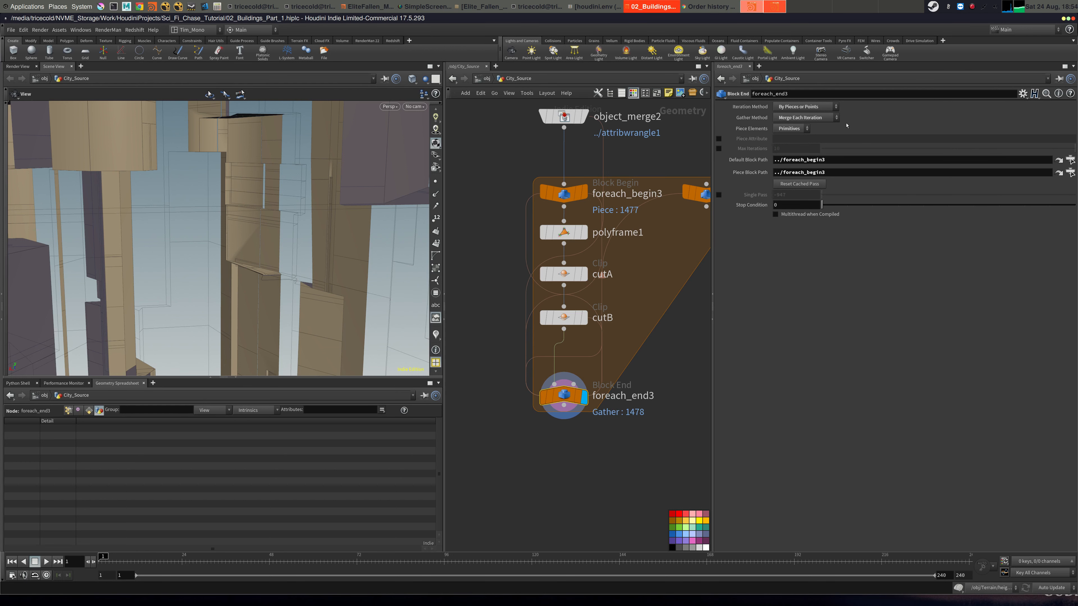
click(806, 107)
click(795, 133)
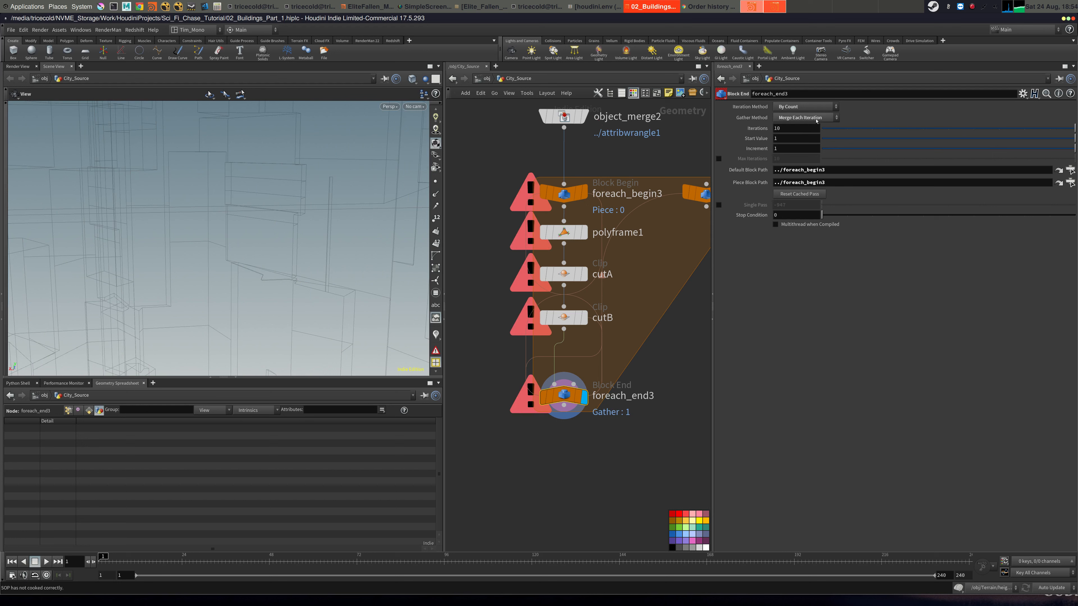
click(818, 118)
click(803, 126)
Change foreach_begin3's method to fetch feedback and inspect the resulting building panels.
click(552, 212)
mouse_move(690, 209)
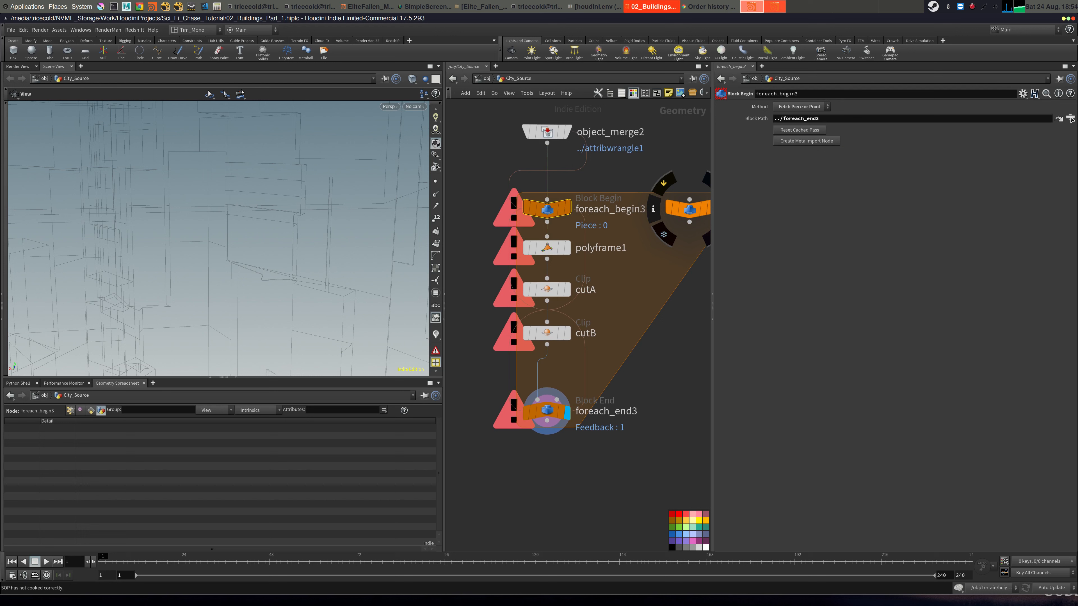
key(alt+Tab)
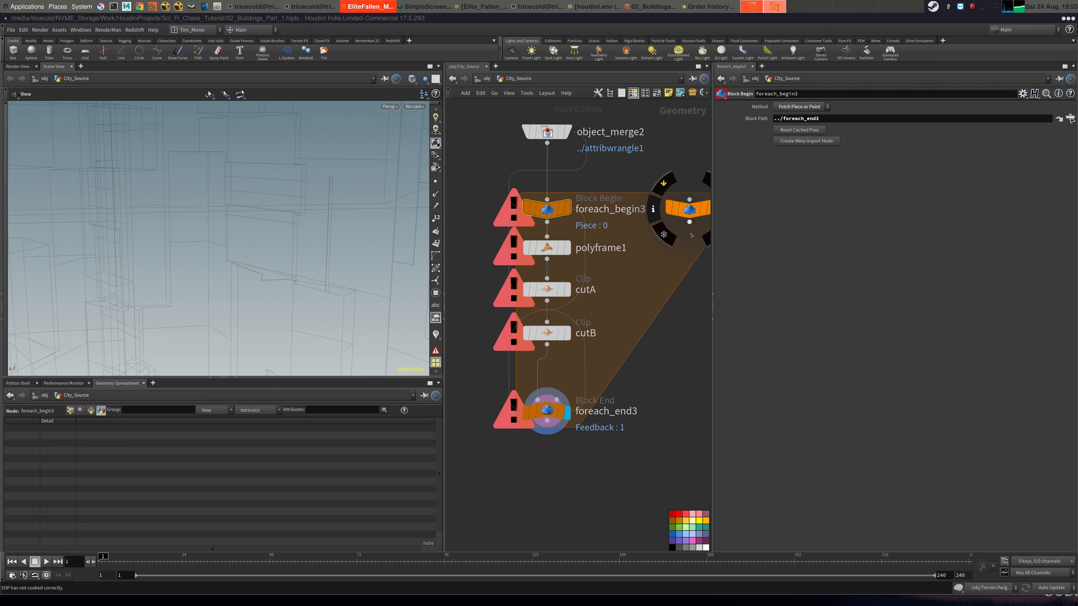
middle_drag(611, 238, 597, 185)
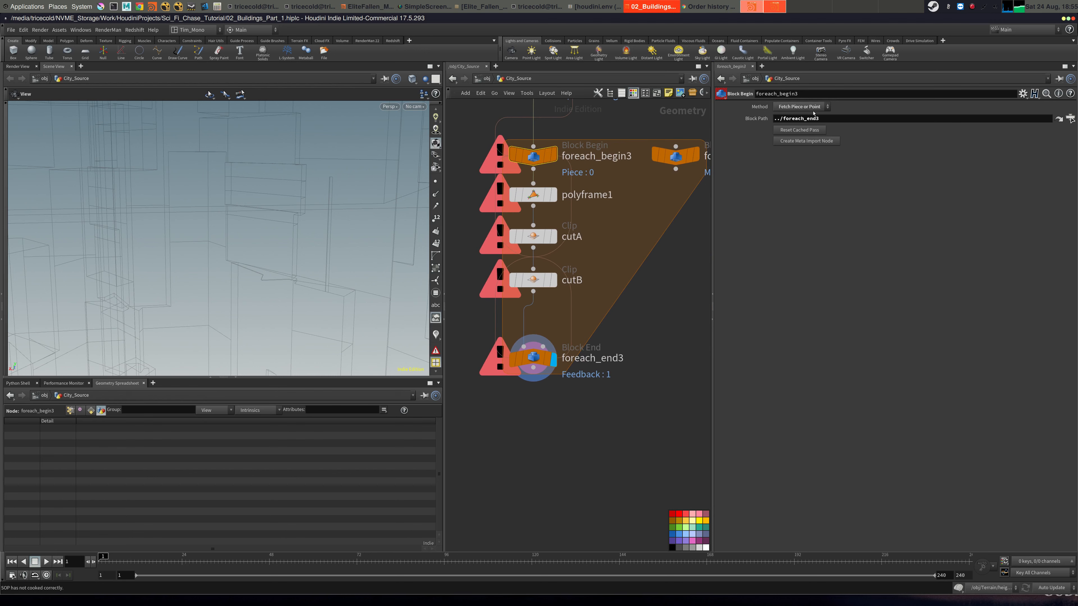
click(809, 107)
click(798, 106)
middle_drag(587, 178, 613, 151)
drag(318, 198, 238, 202)
right_drag(237, 201, 182, 204)
Set foreach_end3's Iterations to 0.
click(560, 331)
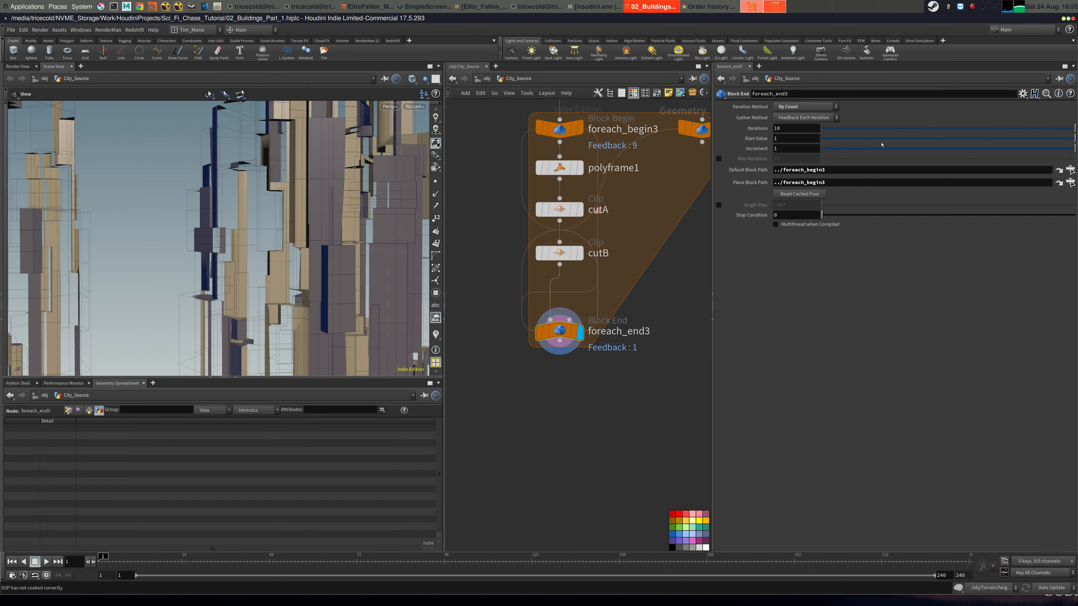
drag(877, 131, 784, 160)
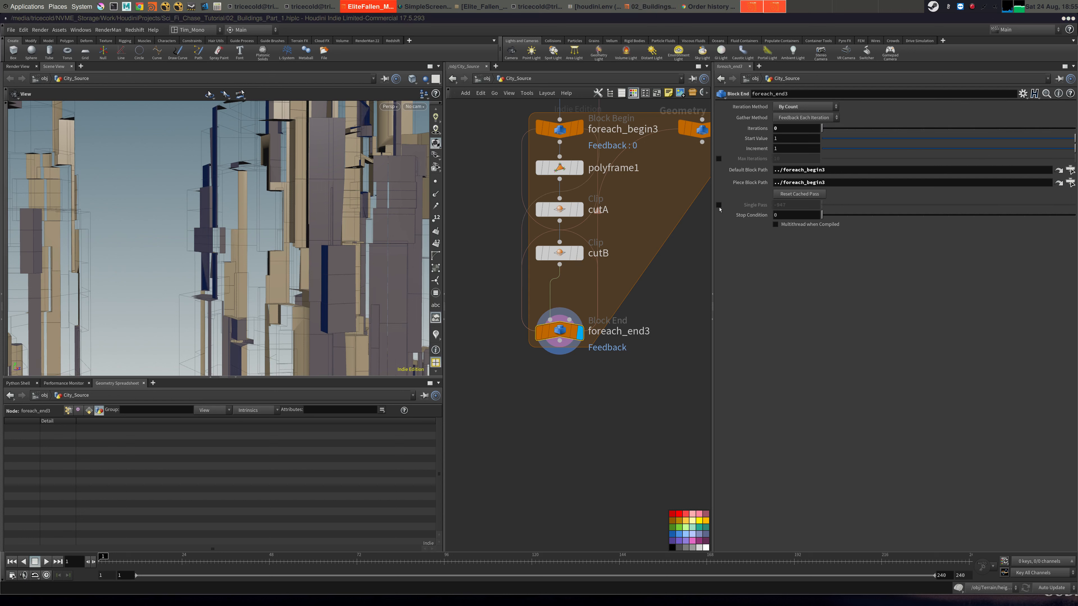
Enable Single Pass on foreach_end3 with a value of 1 and delete the channels on its Stop Condition.
click(718, 205)
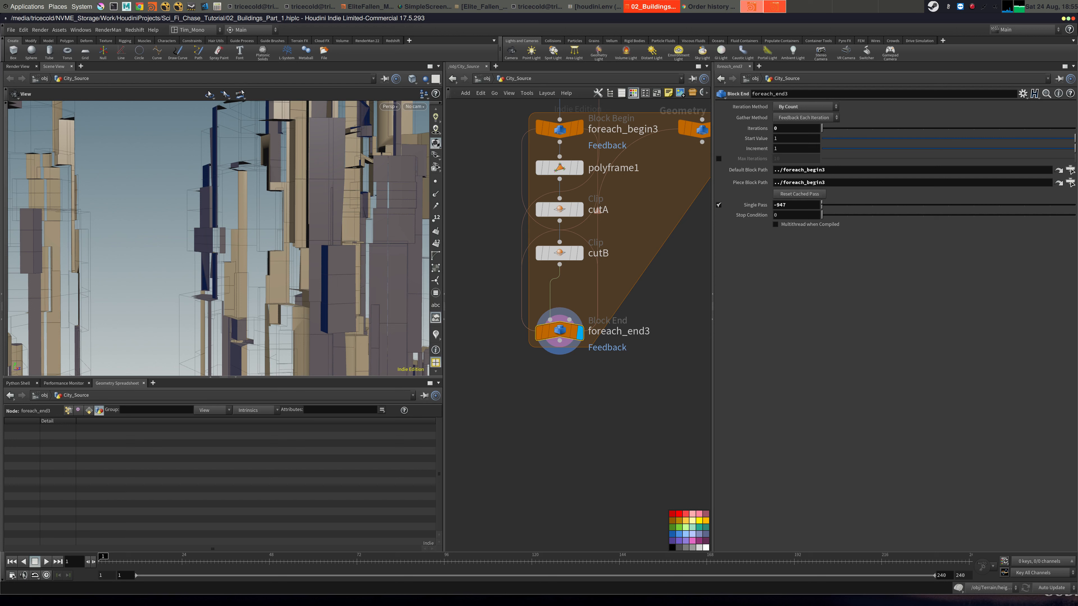
key(Tab)
text(g)
key(Return)
right_click(762, 215)
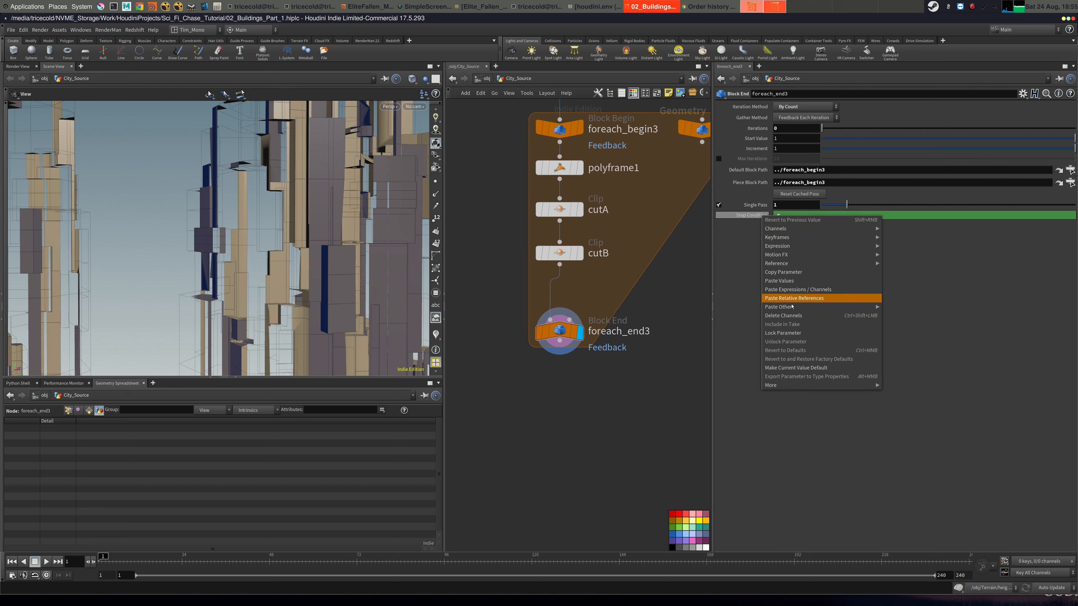
click(789, 316)
Display cutB's output, examine the framed building, and return the display to foreach_end3.
click(580, 253)
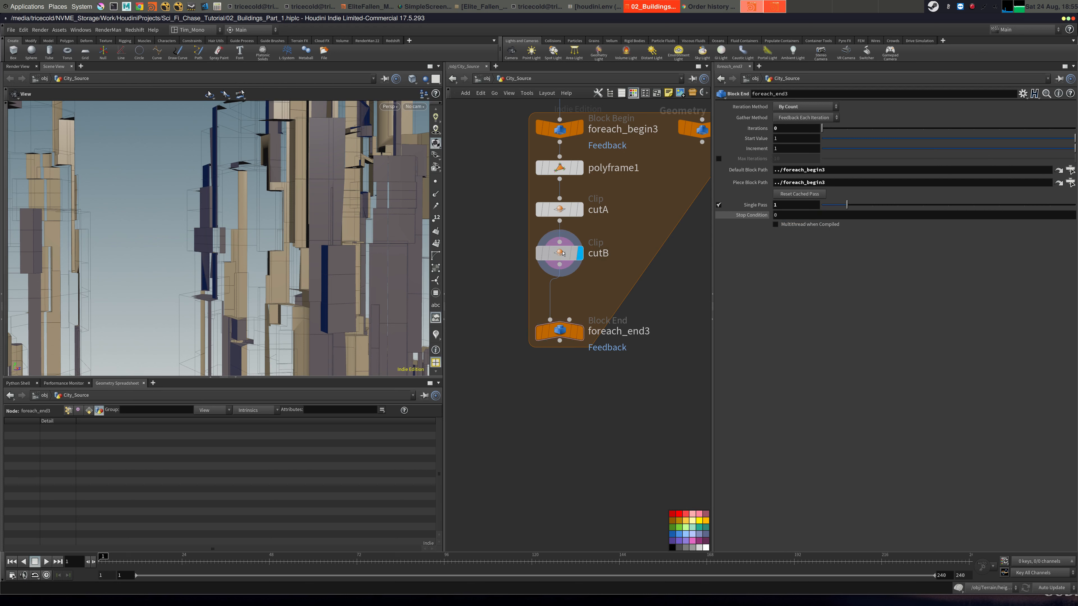
key(space+g)
drag(357, 250, 325, 239)
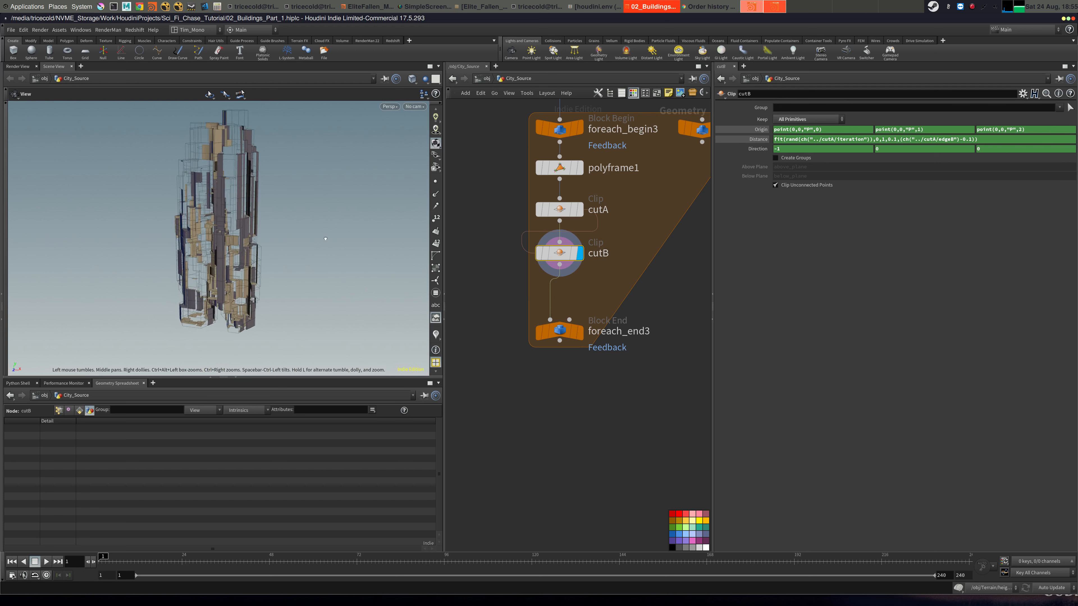
scroll(325, 239, up, 5)
click(579, 331)
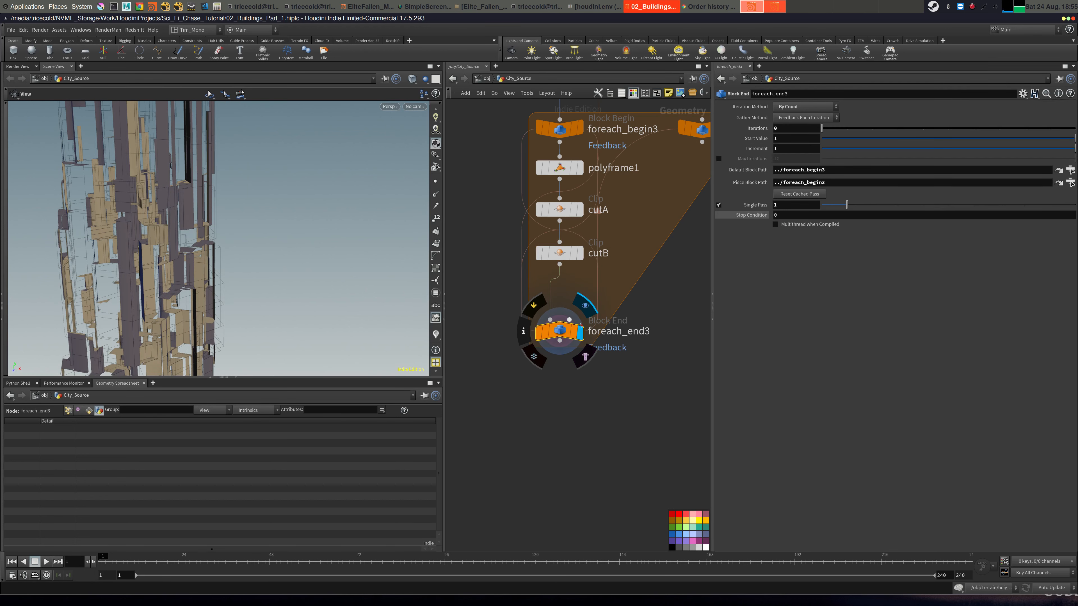
Turn off Single Pass, raise foreach_end3's Iterations to 9, and examine the cut panels up close.
click(718, 205)
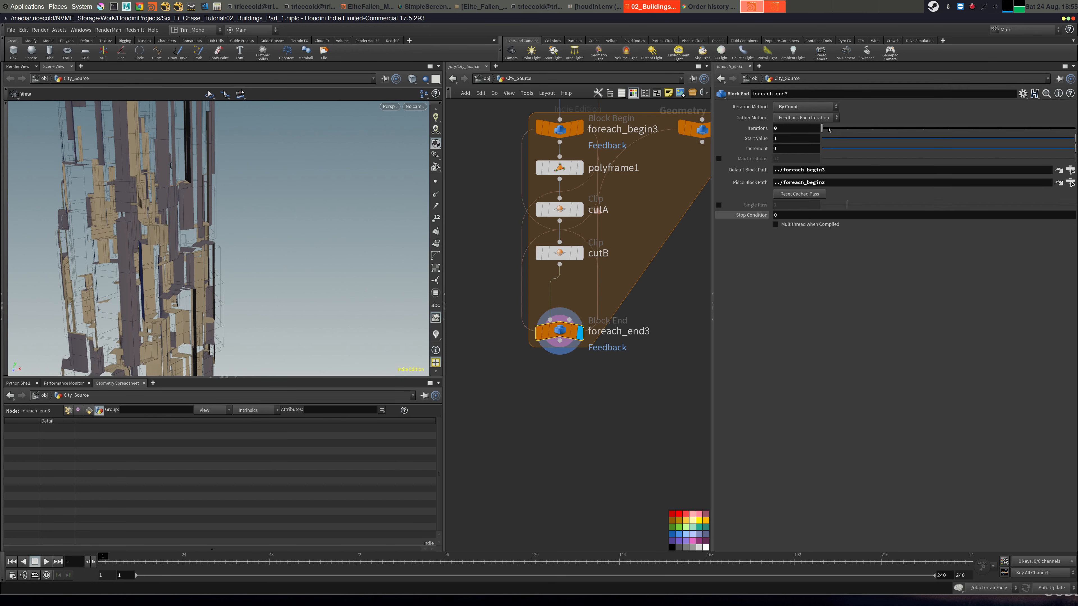
drag(829, 129, 1049, 129)
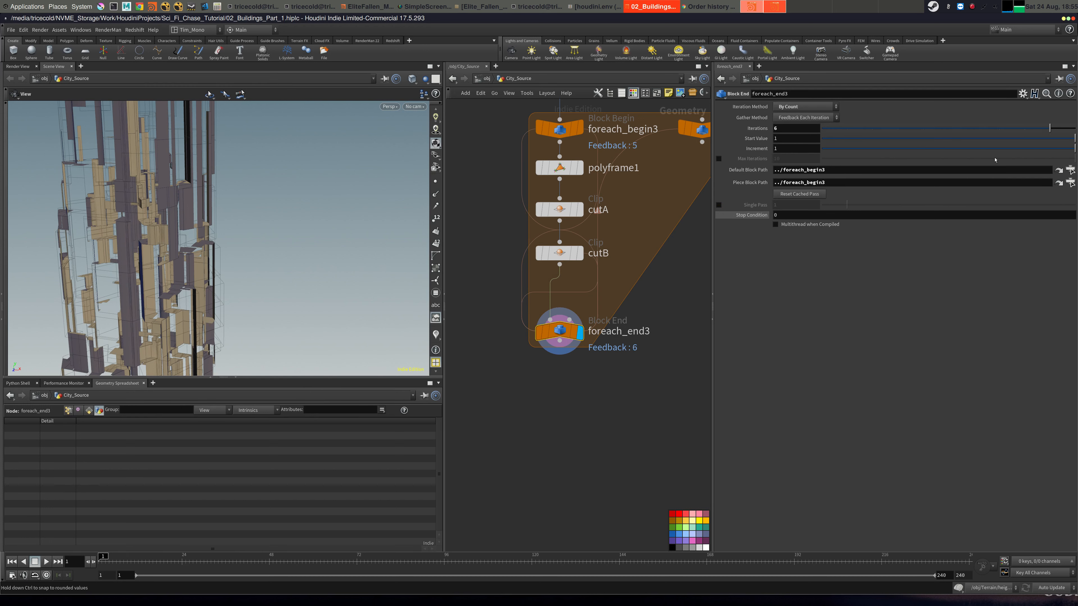
scroll(130, 177, up, 5)
key(alt+Tab)
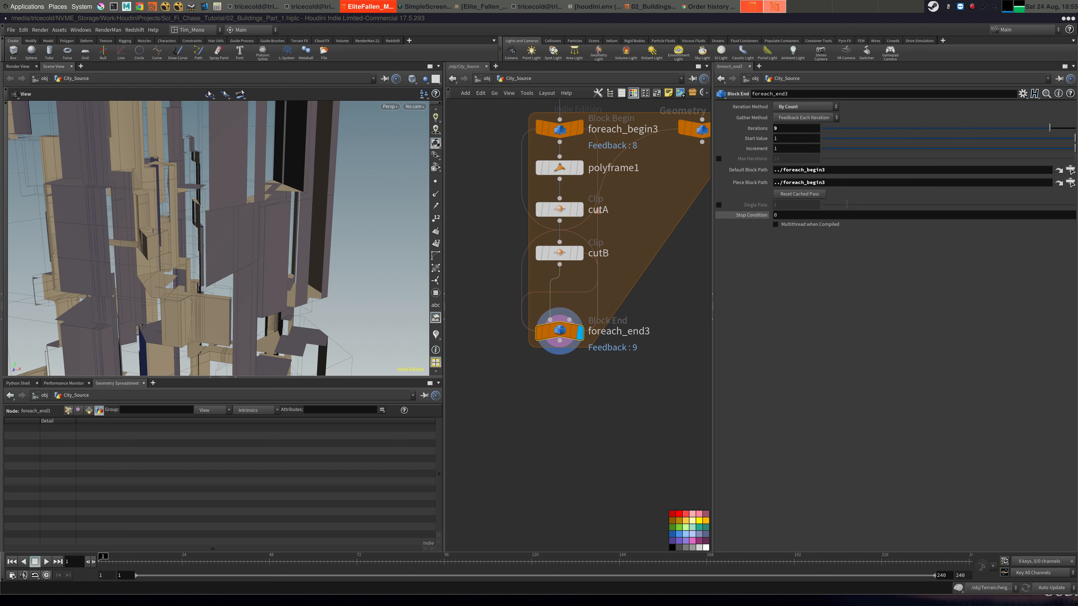
mouse_move(325, 174)
mouse_down()
mouse_move(221, 170)
mouse_move(333, 162)
mouse_up()
middle_drag(617, 230, 651, 267)
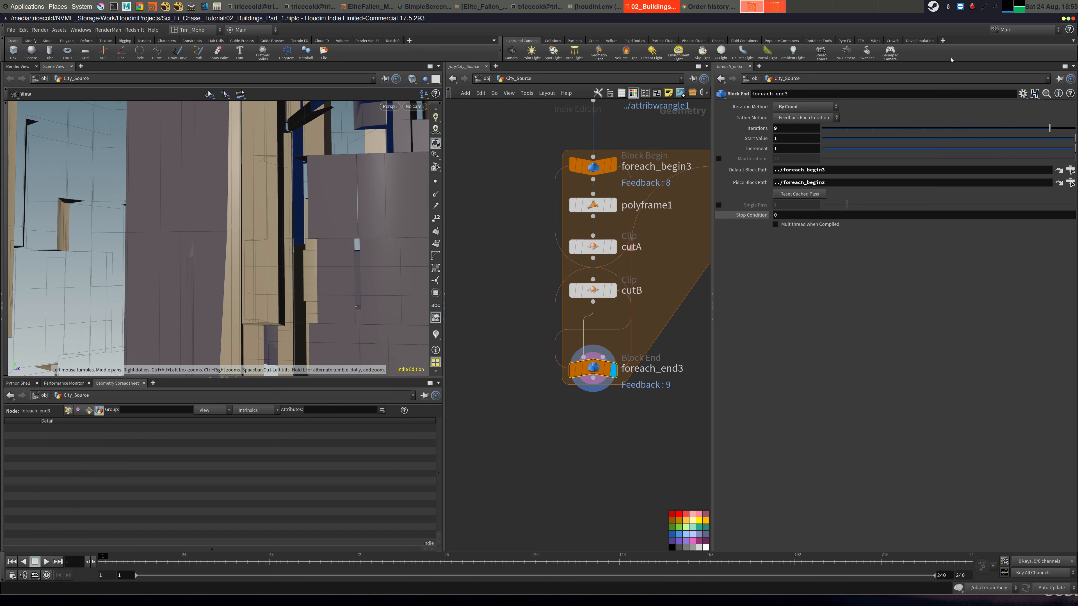
right_click(971, 8)
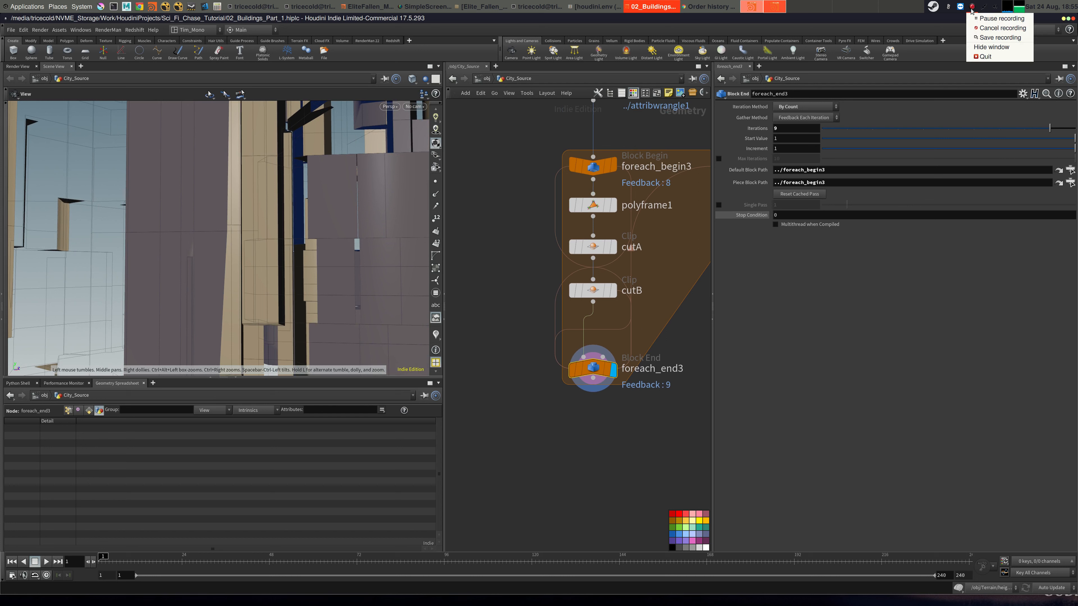
click(1001, 18)
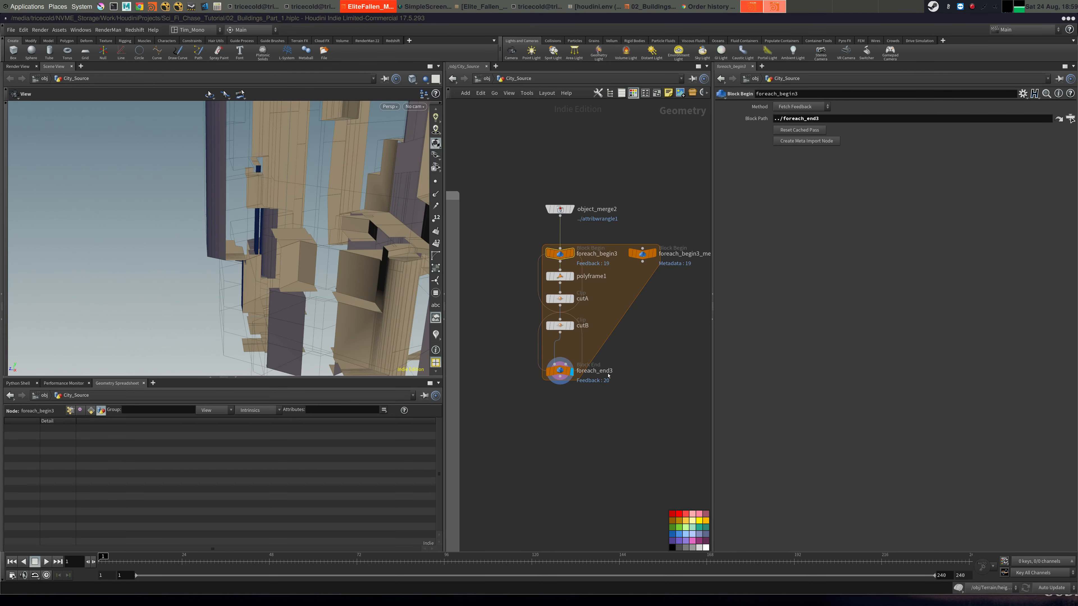
Display cutA's output and frame the entire building to examine it.
scroll(602, 340, up, 5)
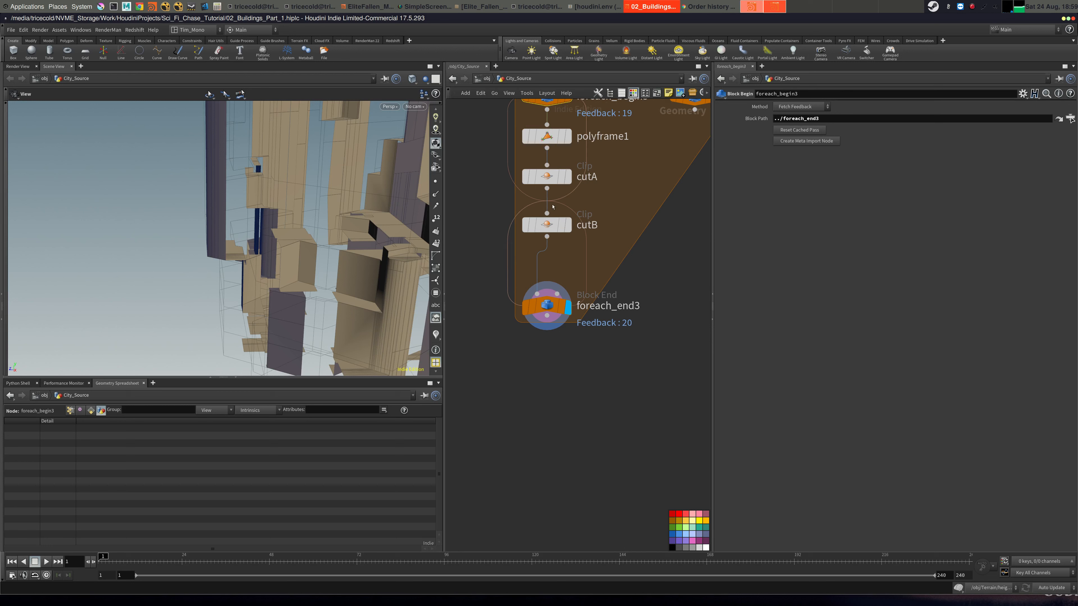
click(569, 179)
click(568, 178)
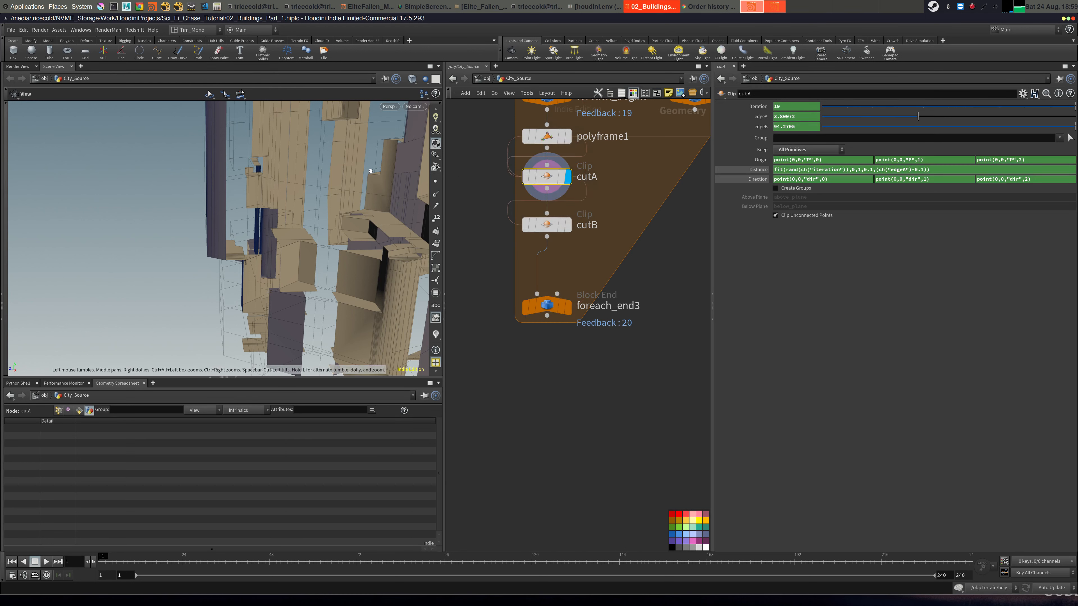
key(g)
Change foreach_end3's Iteration Method to Auto Detect from Inputs and interrupt the cook.
click(546, 306)
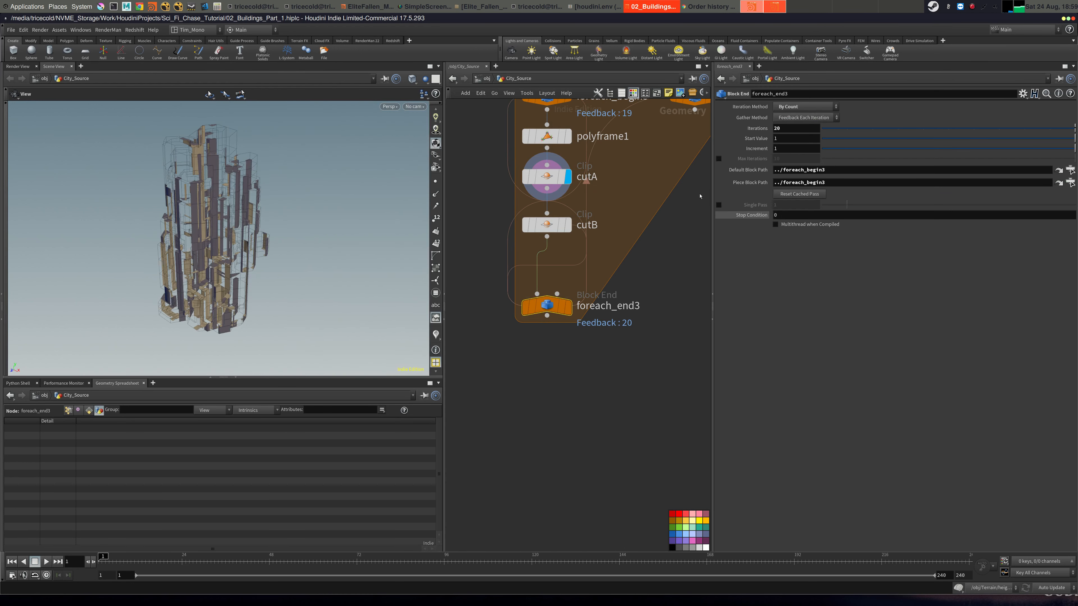
click(803, 107)
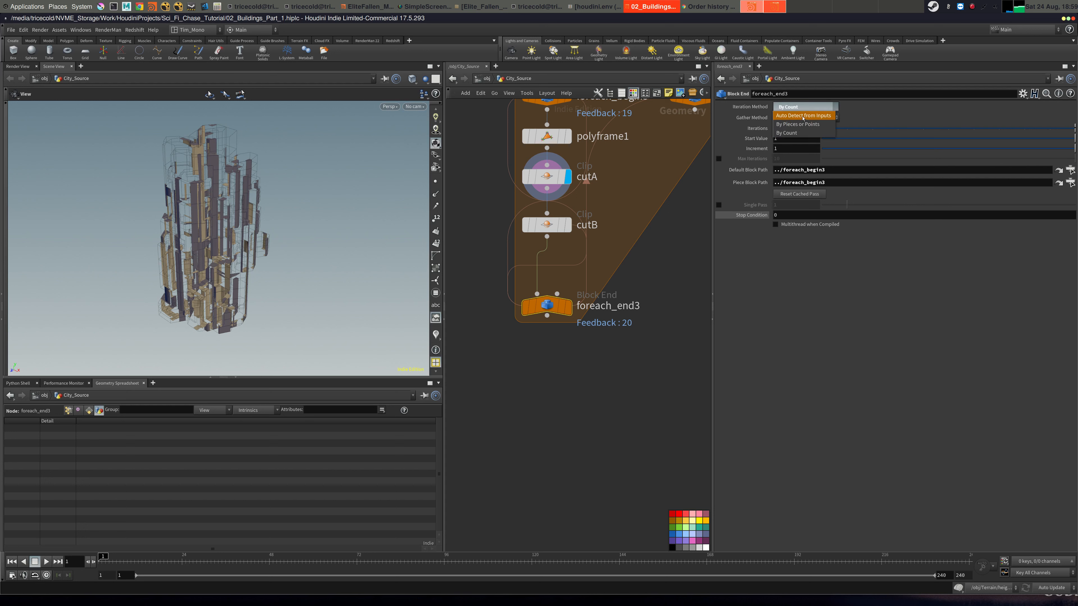
click(804, 116)
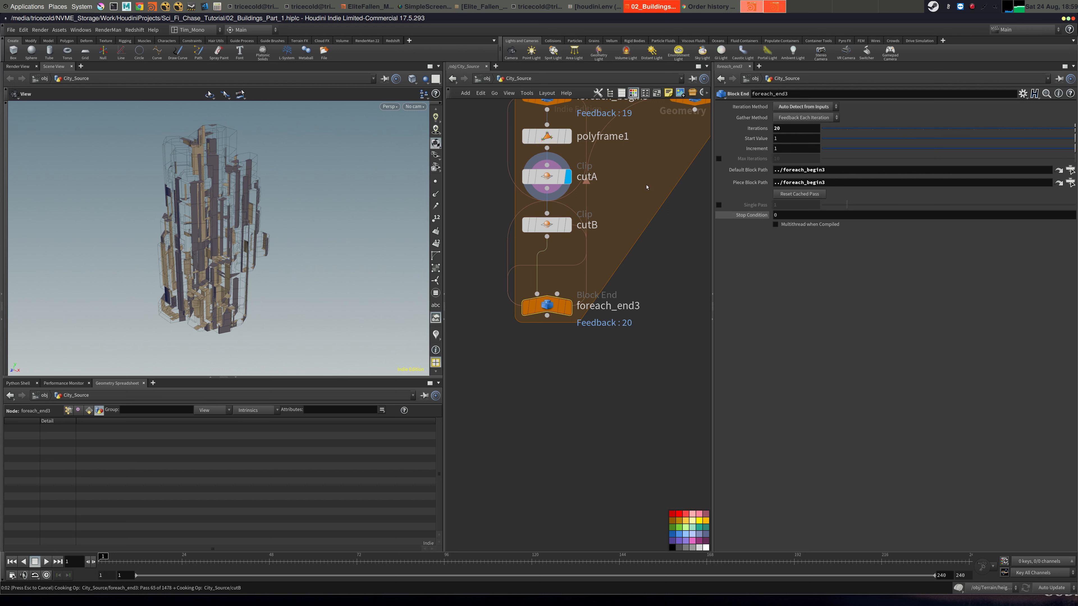
key(Escape)
Change foreach_begin3's Method to Fetch Input and display that node.
middle_drag(648, 187, 638, 275)
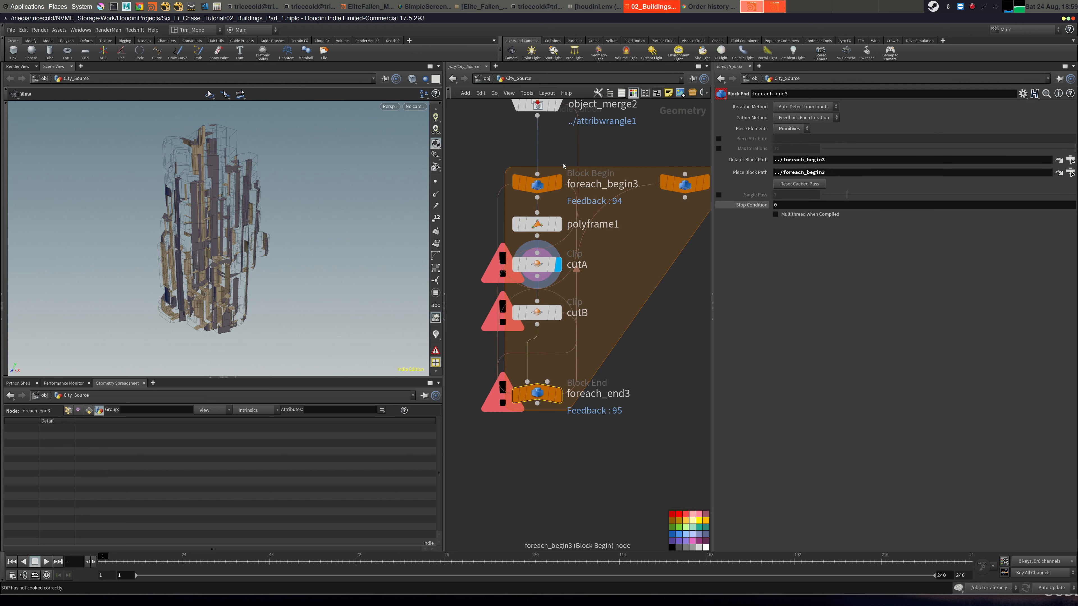
click(539, 183)
click(805, 108)
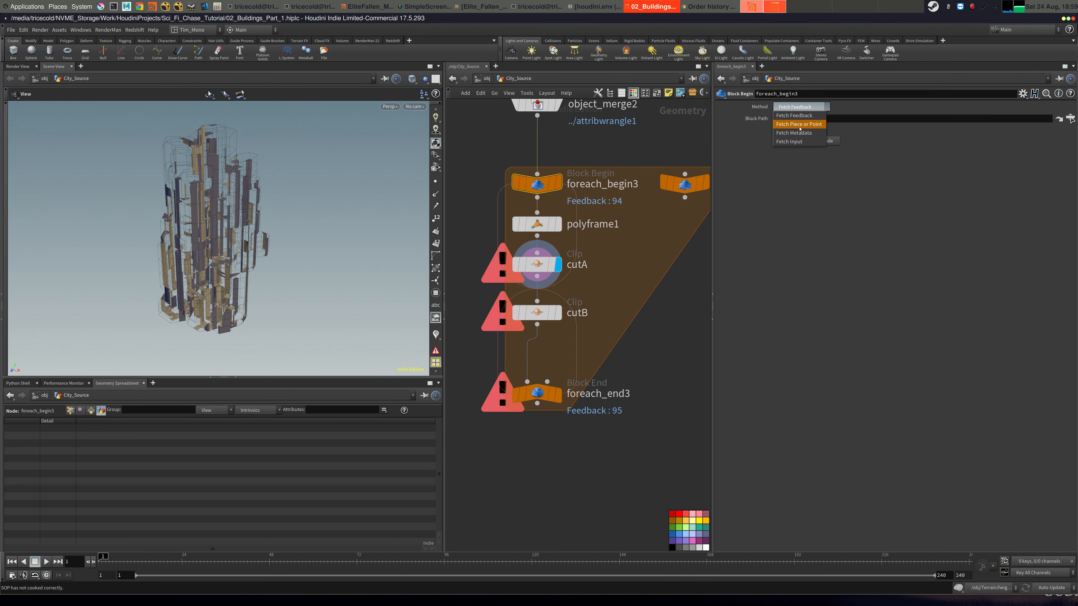
click(798, 144)
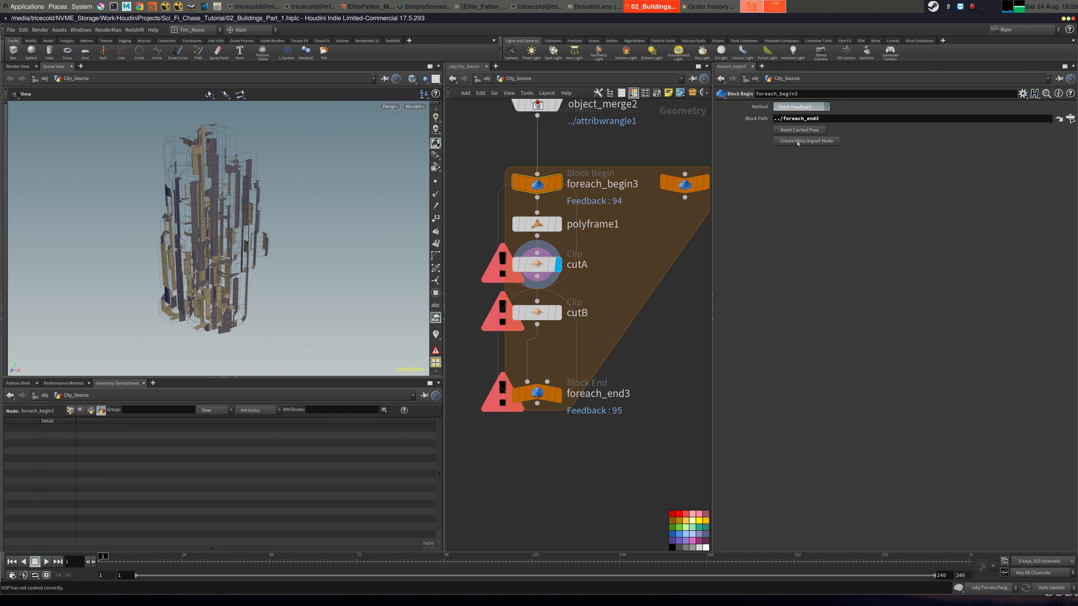
click(558, 184)
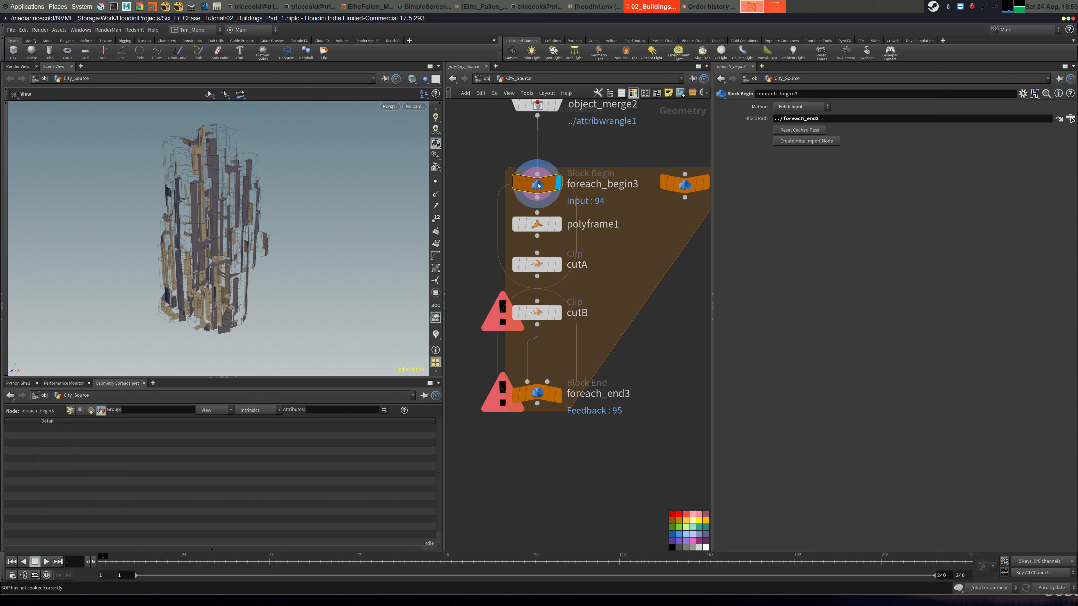
Display foreach_end3, enable Single Pass at 1, and set its Gather Method to Merge Each Iteration.
click(559, 394)
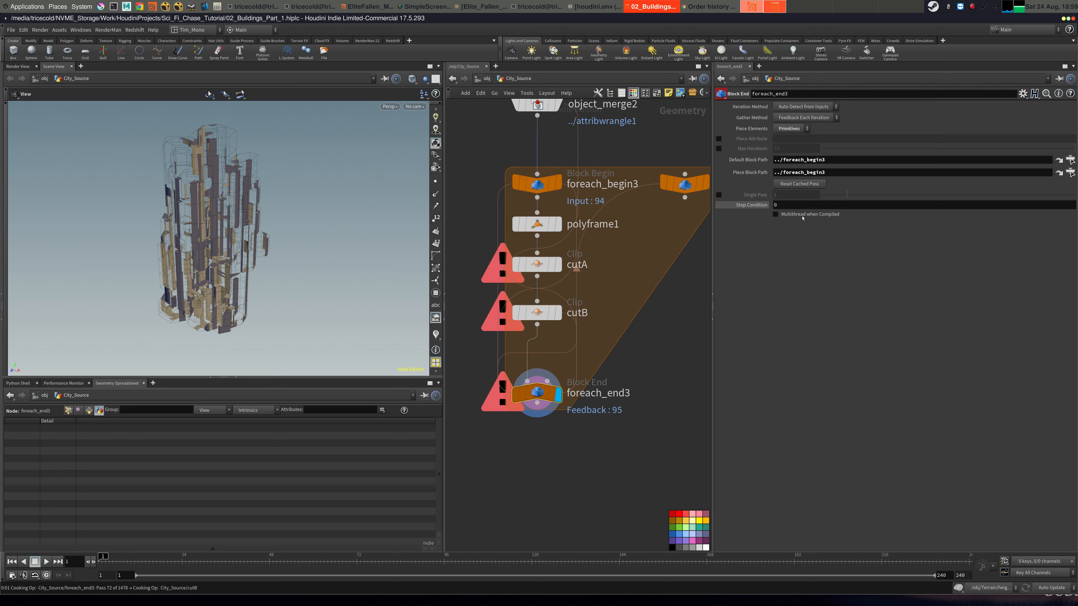
click(718, 195)
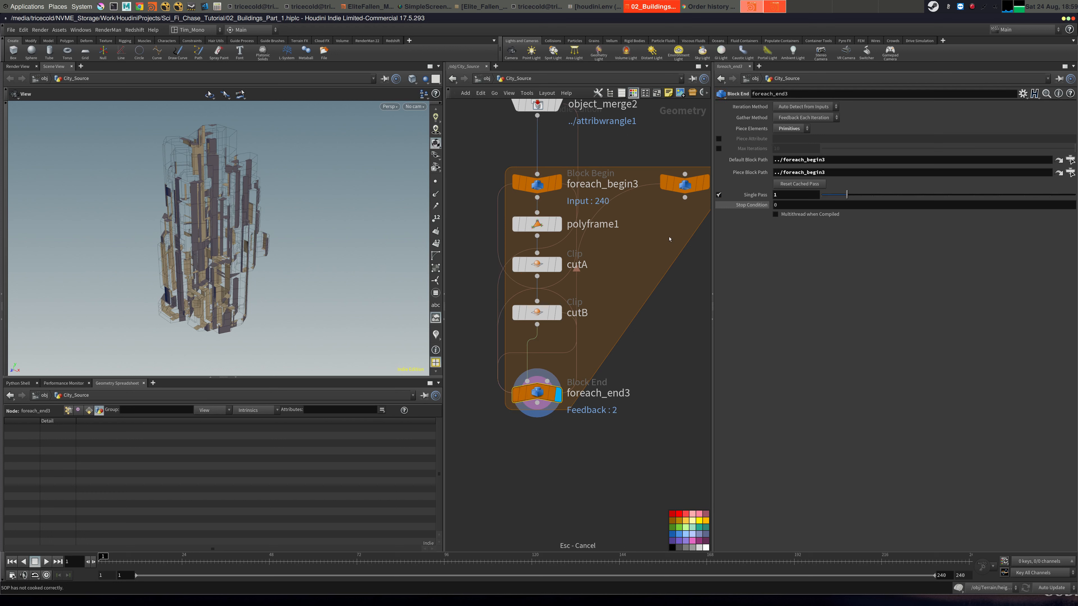
click(808, 107)
click(809, 118)
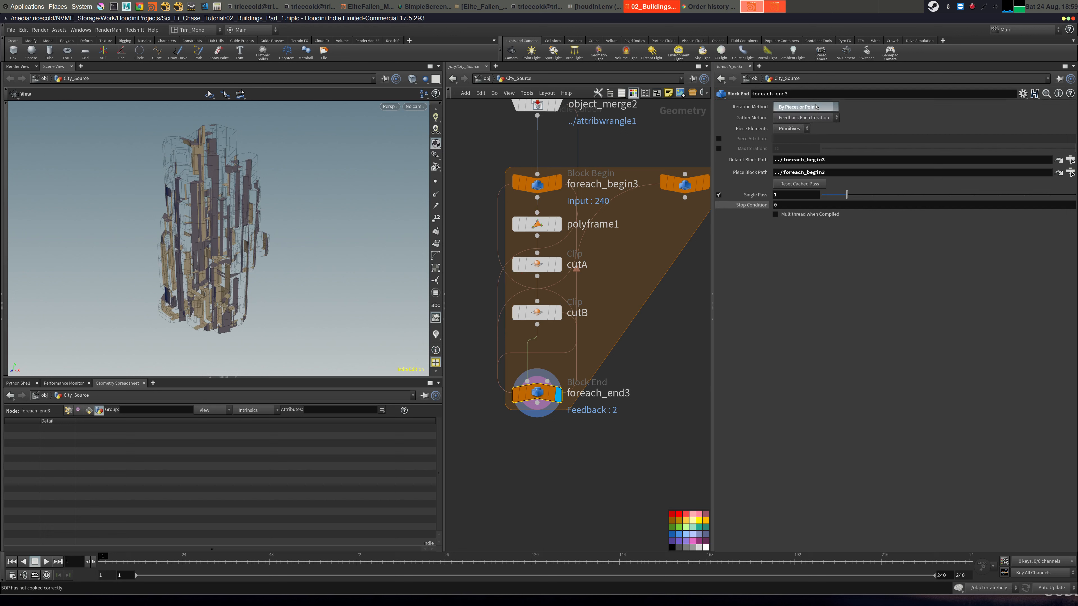
click(809, 117)
click(804, 128)
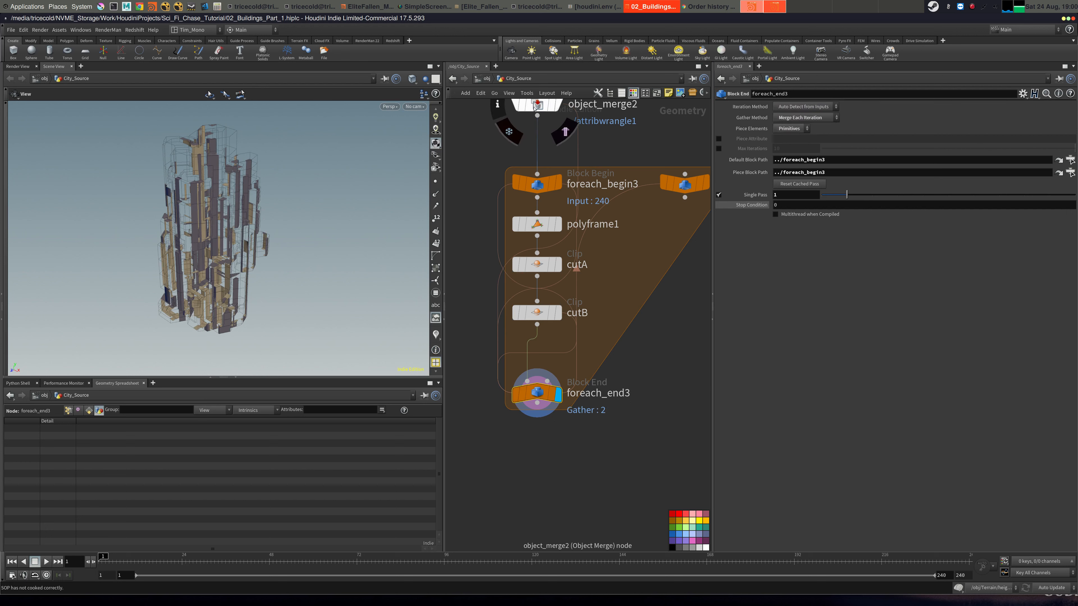
Display foreach_begin3 and try Fetch Metadata as its Method.
click(537, 183)
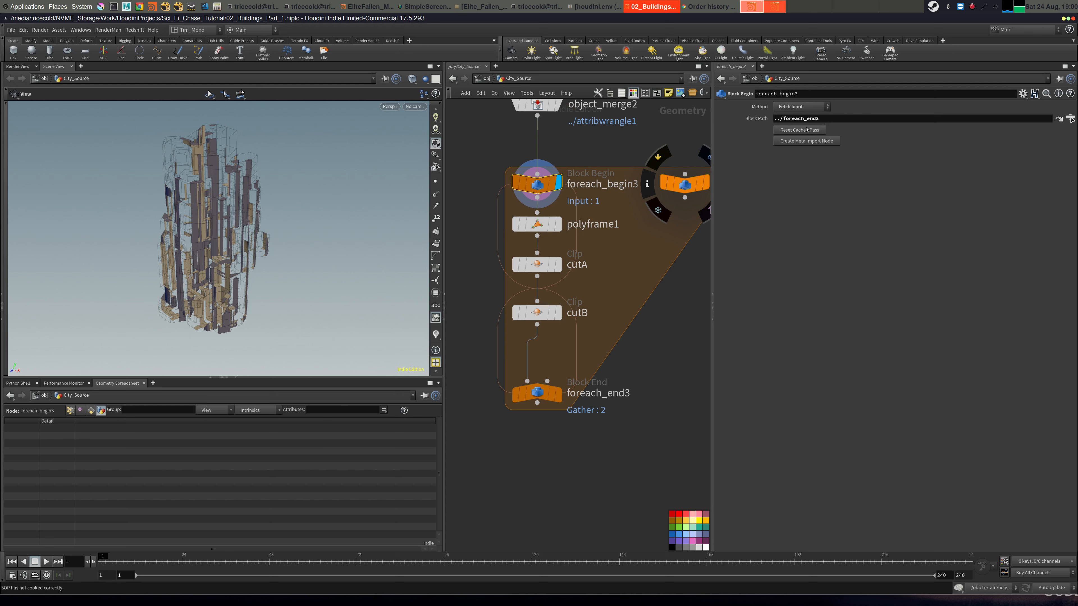
click(801, 107)
click(800, 135)
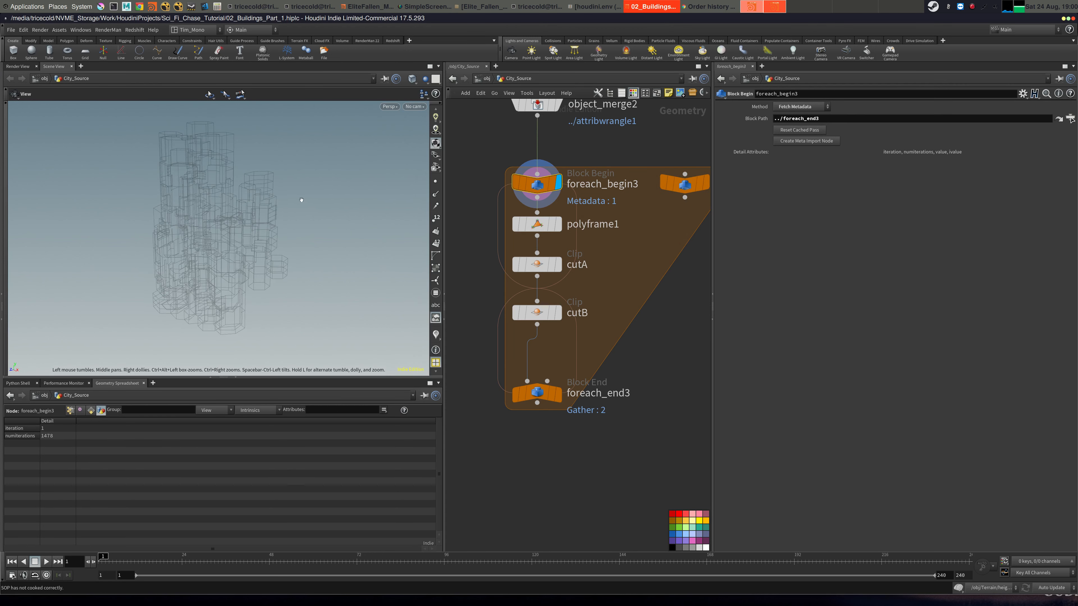
Undo the recent Fetch Metadata, Merge Each Iteration, Single Pass and display changes on the loop nodes.
key(ctrl+z)
key(ctrl+z)
key(ctrl+z)
key(ctrl+z)
key(ctrl+z)
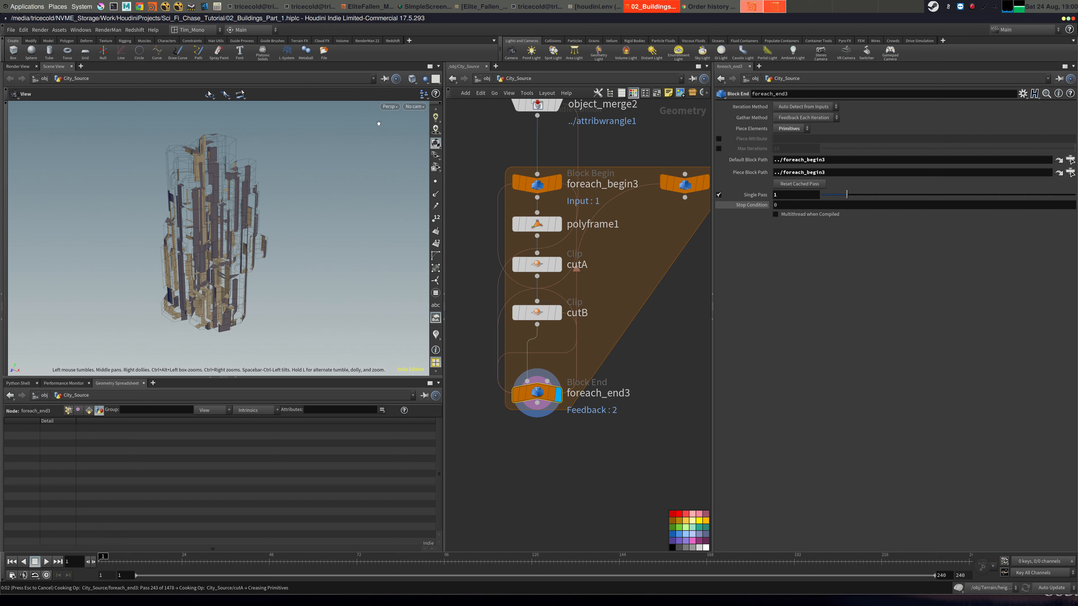
key(ctrl+z)
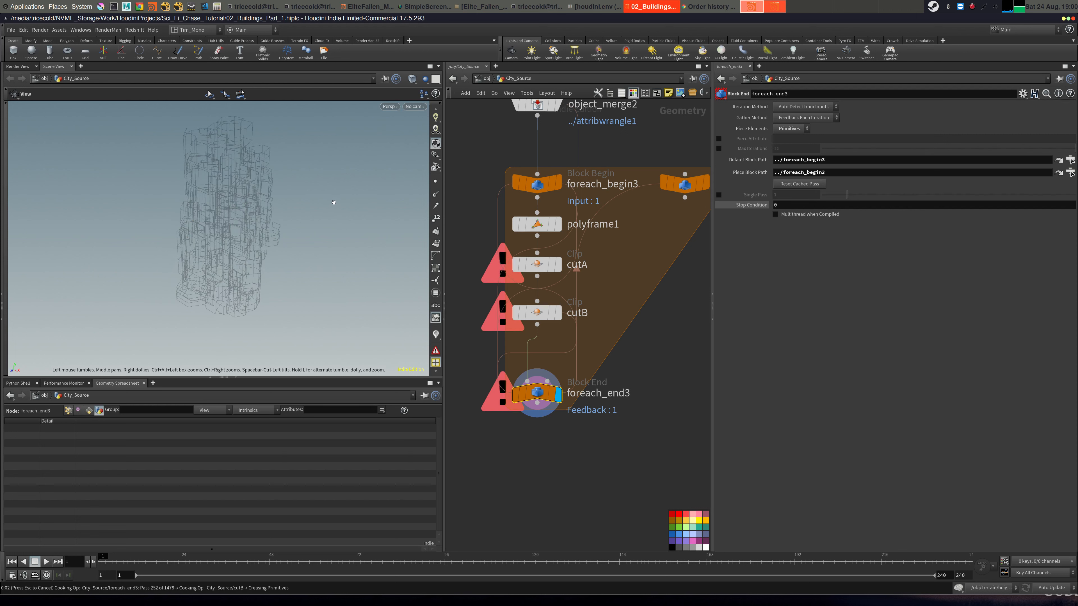
key(ctrl+z)
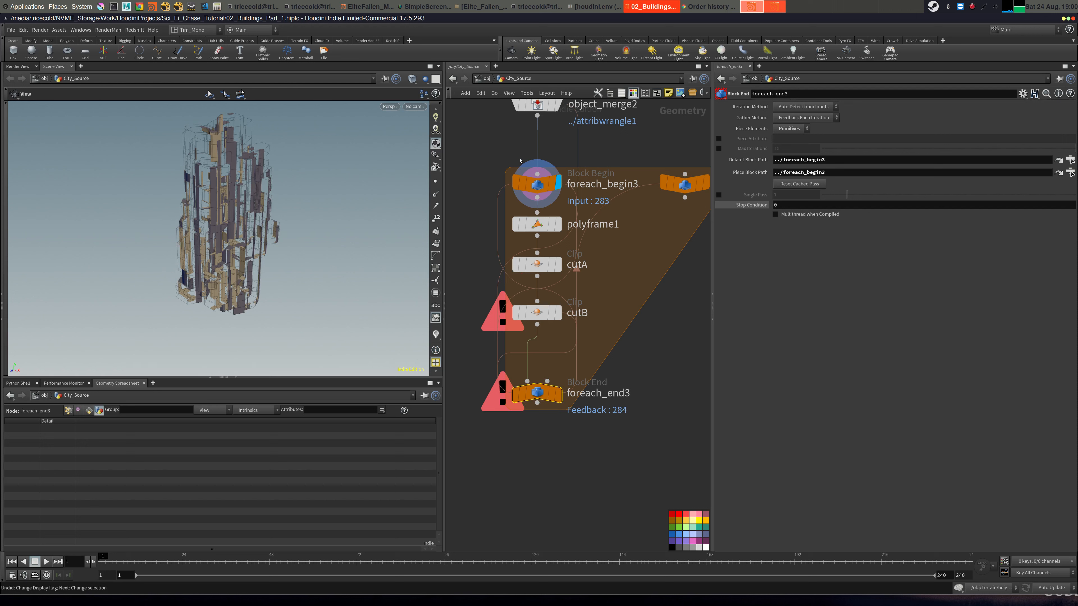
Set foreach_begin3's Method to Fetch Feedback.
click(535, 183)
click(800, 107)
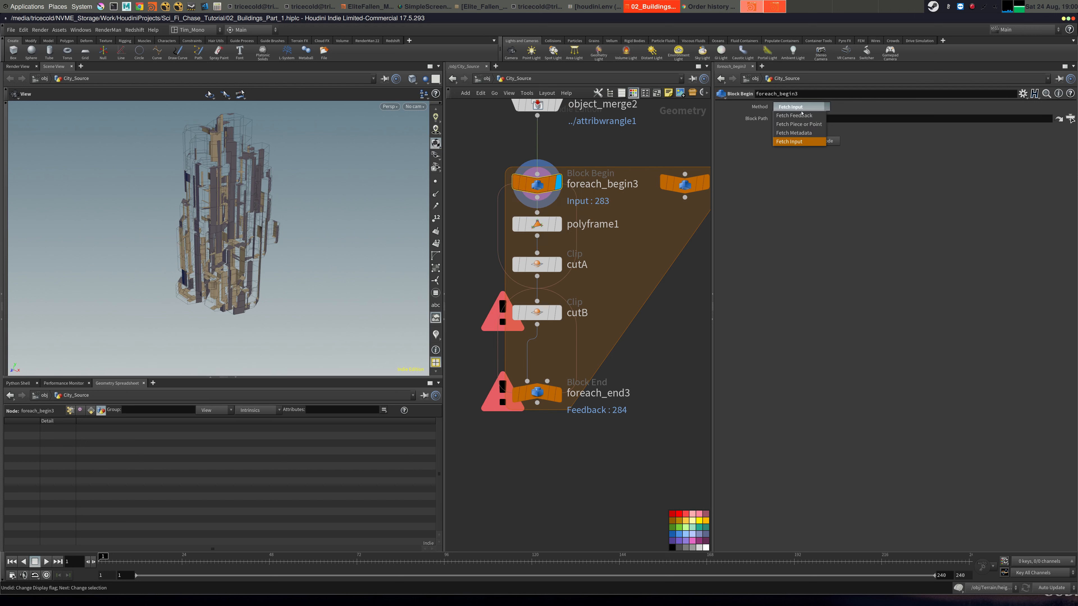
click(794, 116)
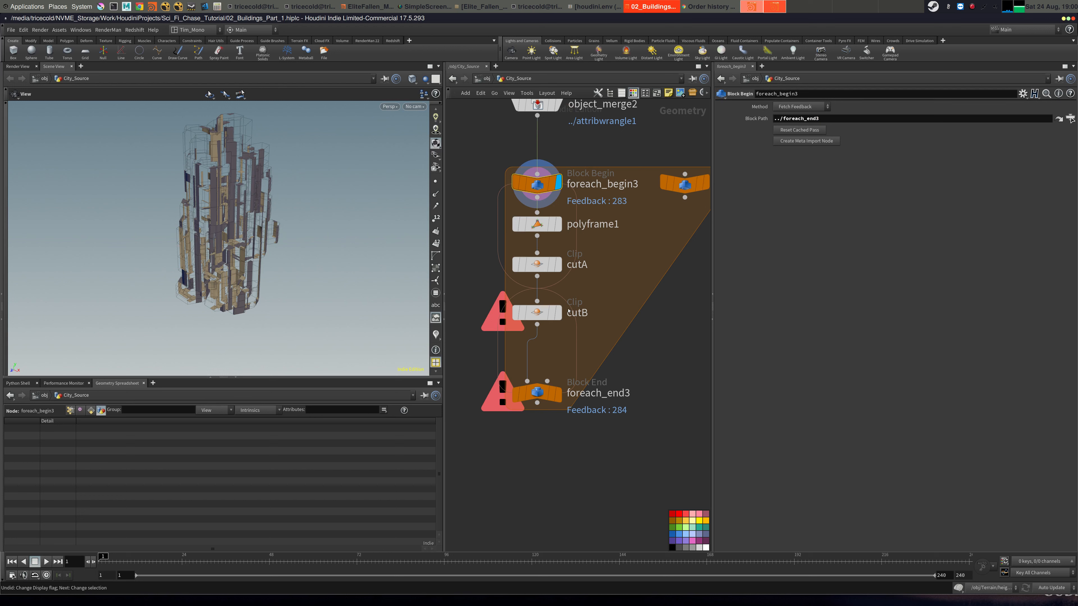
Display foreach_end3, interrupt its cook, and change its Gather Method to Merge Each Iteration.
click(552, 396)
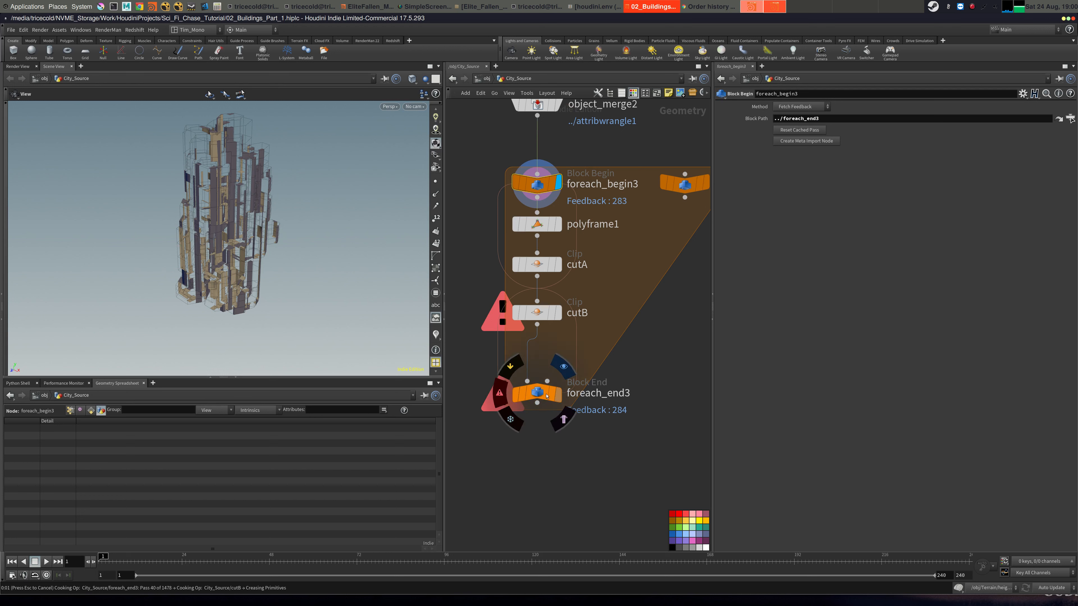
key(Escape)
click(574, 415)
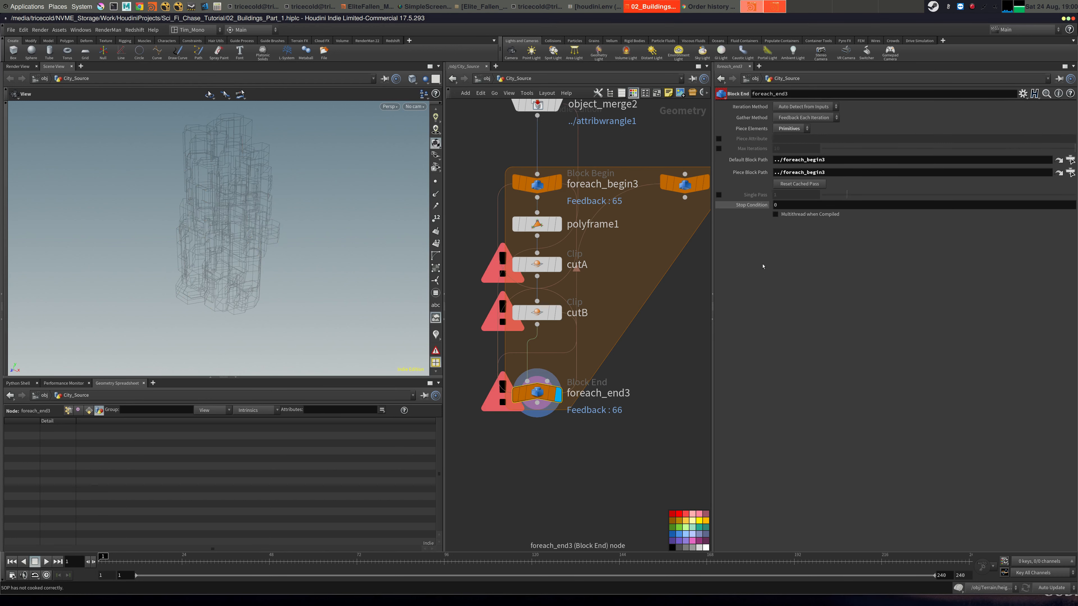
click(807, 119)
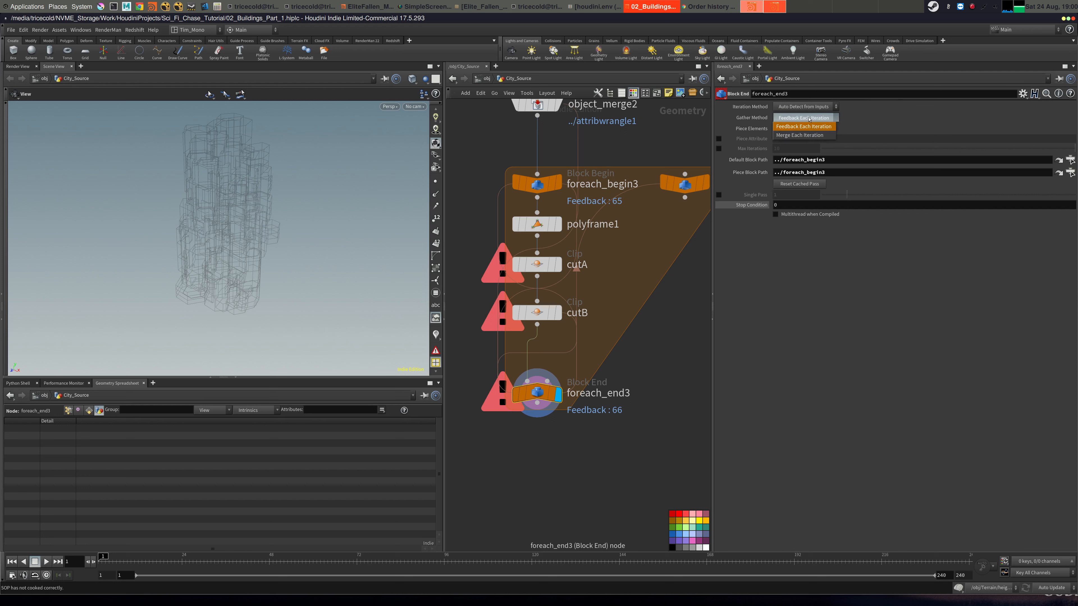
click(804, 136)
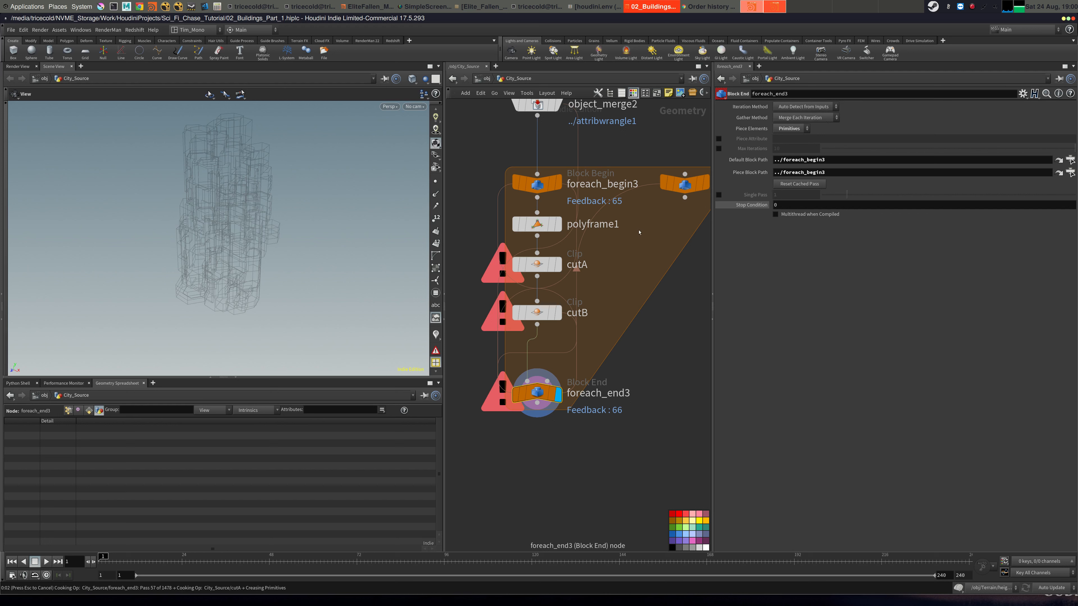
Interrupt the cook and set foreach_end3's Gather Method to Feedback Each Iteration and its Iteration Method to By Count.
key(Escape)
middle_drag(639, 232, 641, 217)
click(805, 119)
click(803, 127)
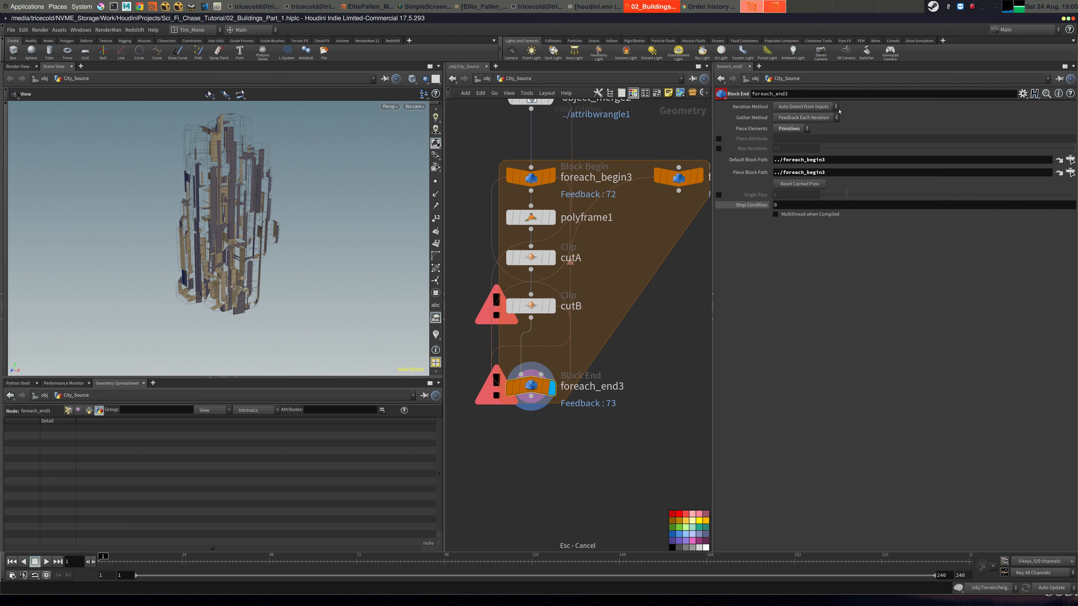
click(804, 107)
click(799, 133)
scroll(402, 165, up, 5)
scroll(336, 169, up, 10)
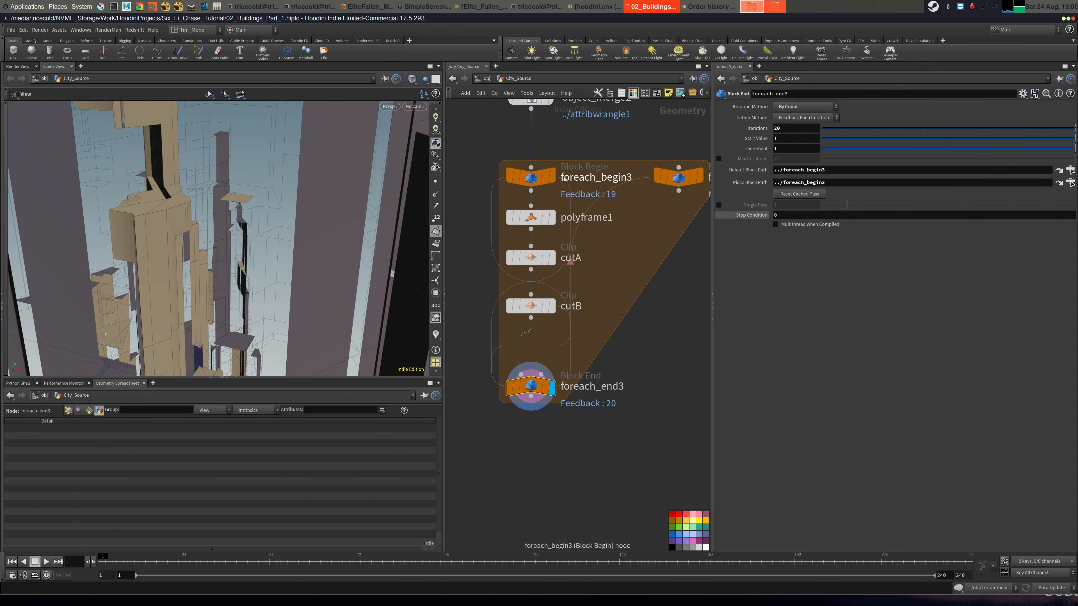
Check foreach_begin3's settings and set foreach_end3's Iterations to 100.
click(531, 177)
click(554, 393)
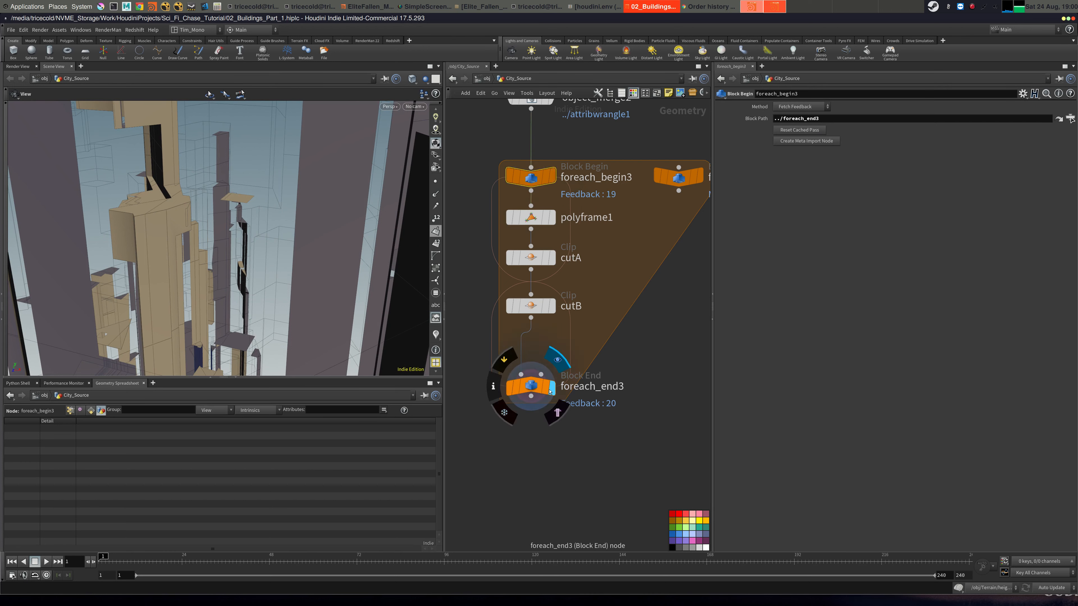
middle_drag(805, 128, 890, 131)
middle_drag(387, 150, 353, 181)
key(shift+Tab)
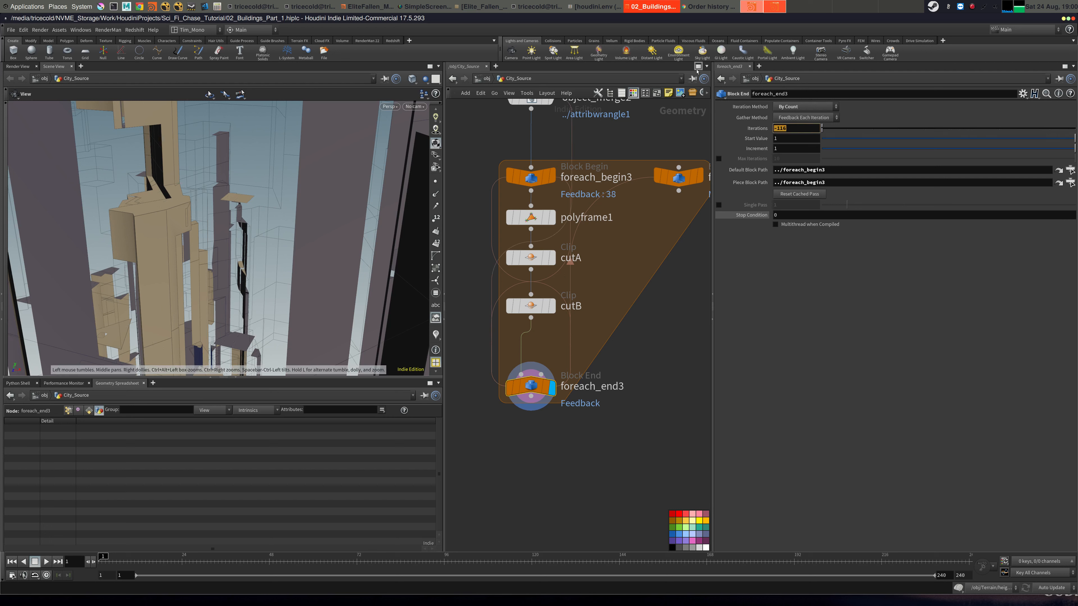
text(100)
key(Return)
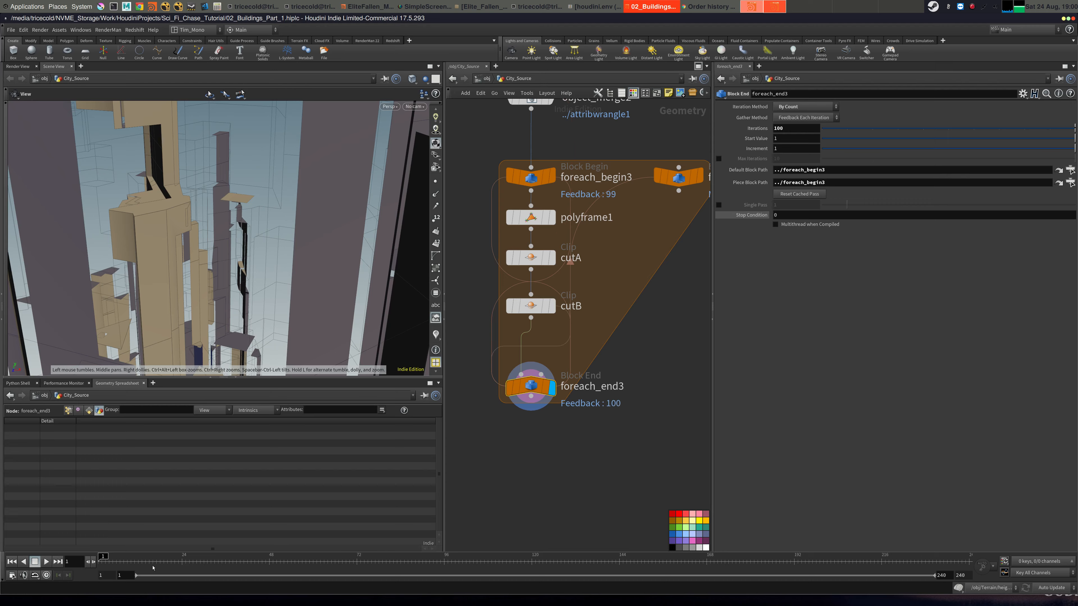
Set foreach_end3's Iterations to 50 and examine the cut panels up close.
drag(200, 293, 289, 140)
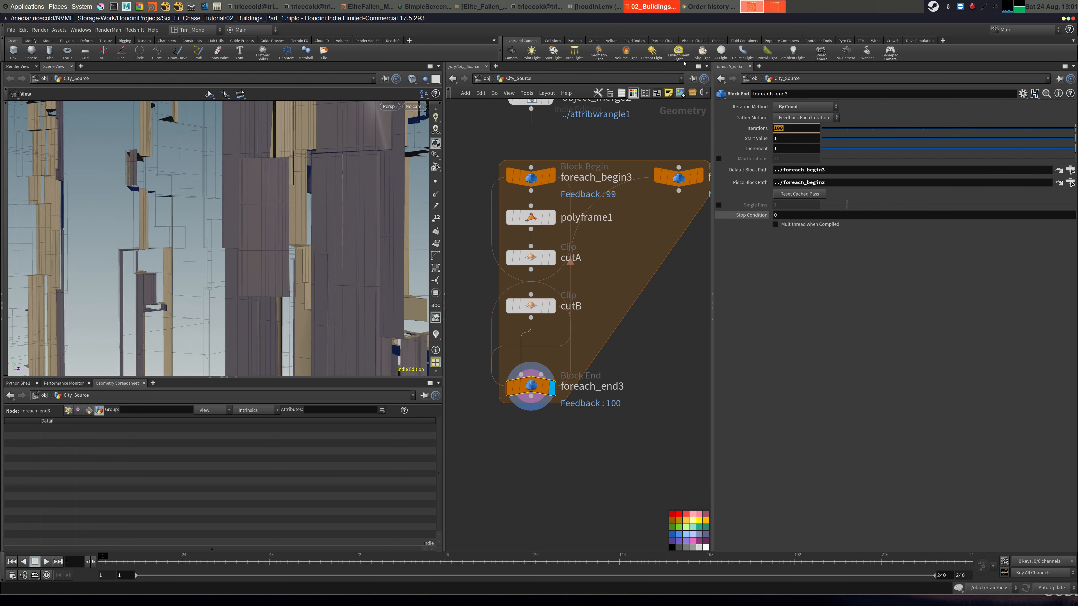
text(50)
key(Return)
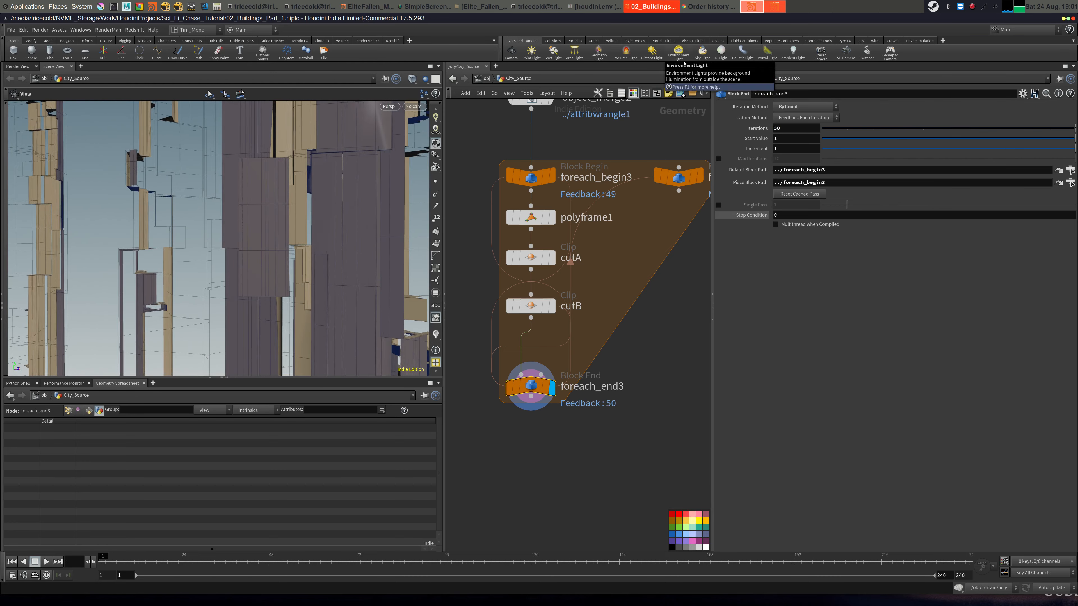
drag(339, 207, 432, 166)
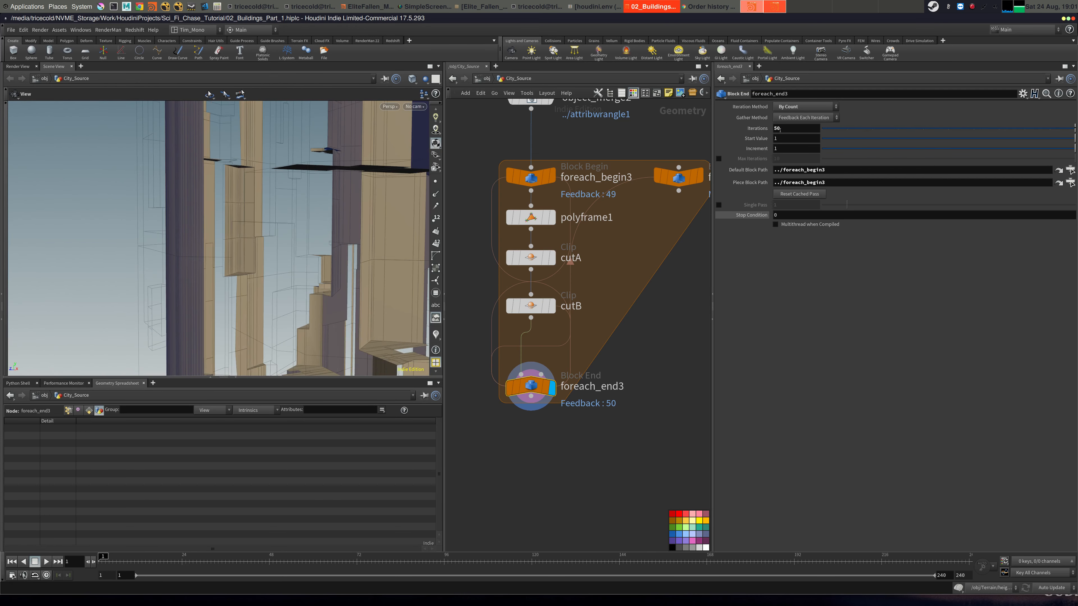
middle_drag(562, 437, 565, 414)
key(Tab)
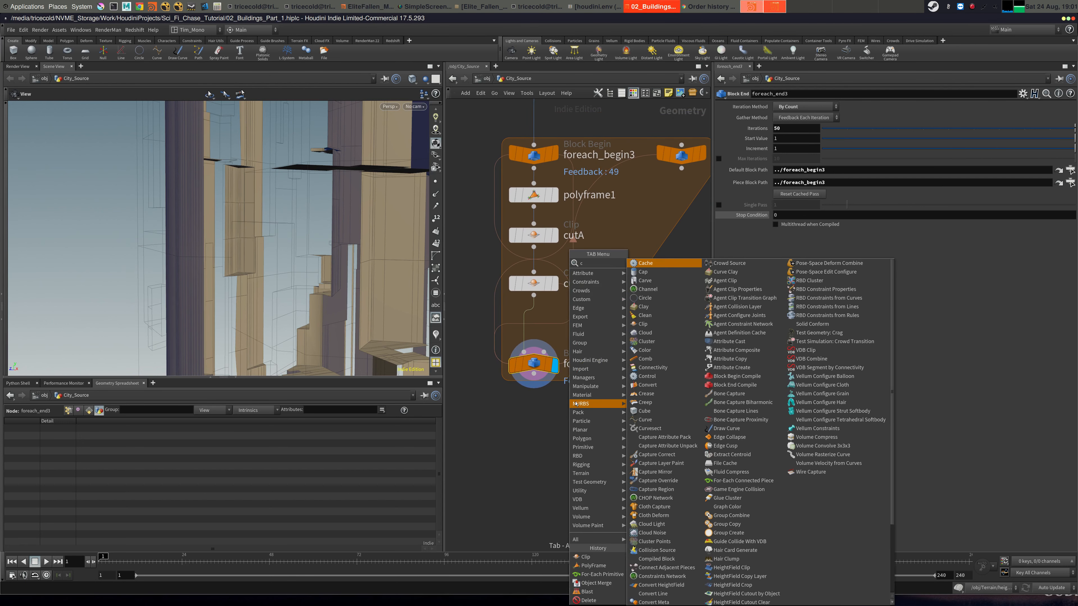
text(clean)
key(Escape)
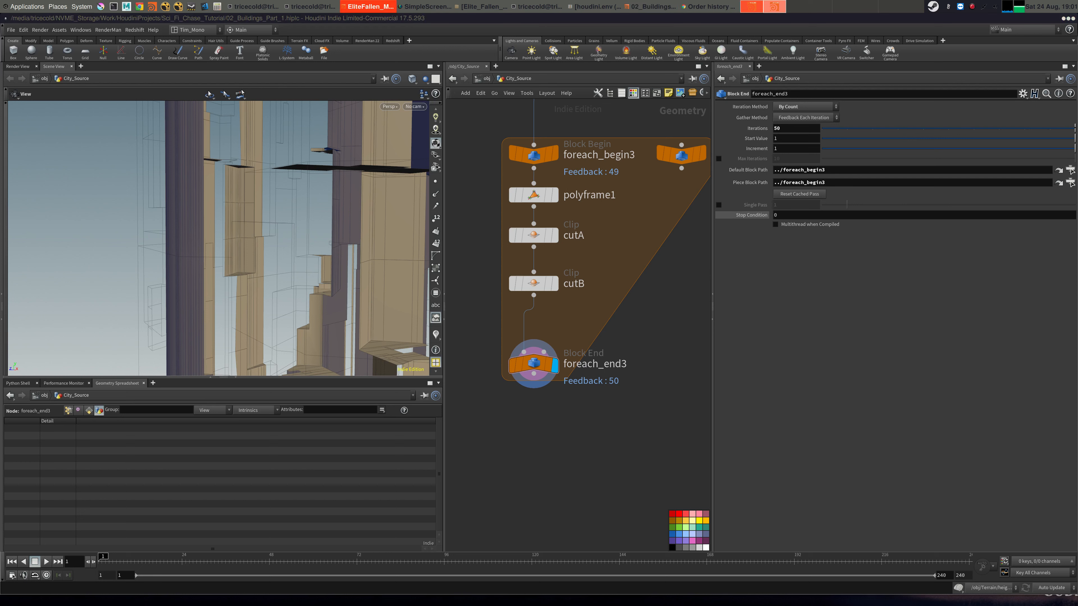
Move object_merge2 higher above the foreach_begin3 loop and display it.
scroll(554, 218, down, 2)
middle_drag(681, 128, 670, 231)
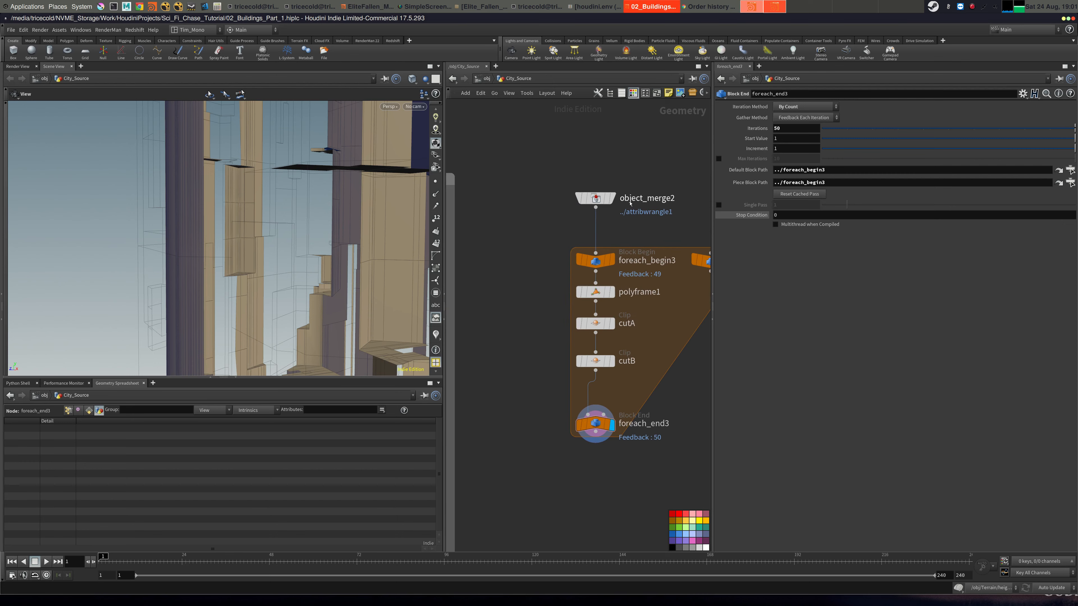
drag(599, 197, 596, 120)
click(612, 122)
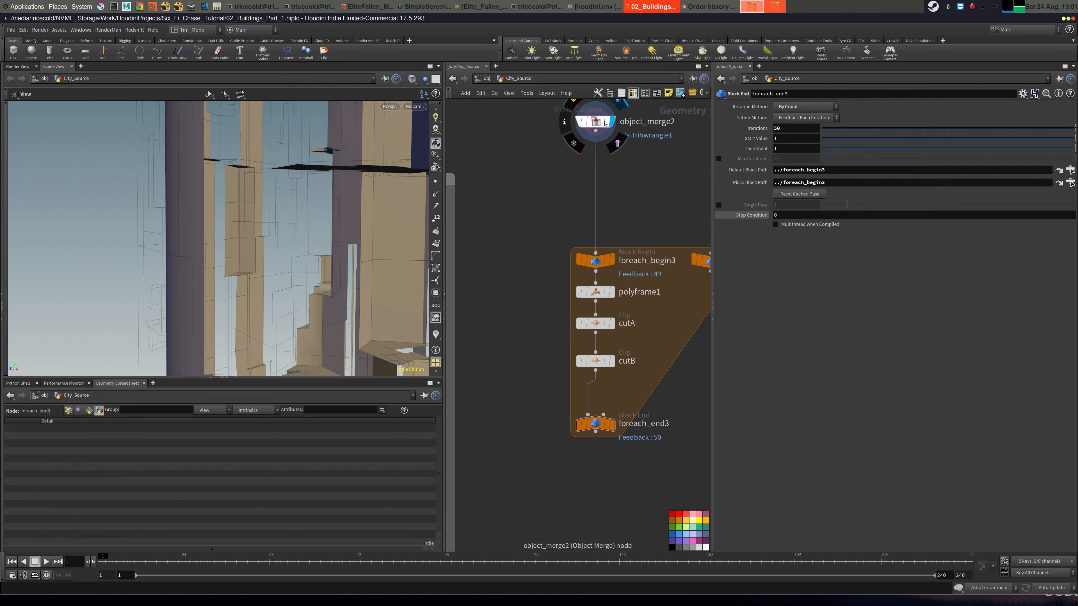
Cut the wire between object_merge2 and foreach_begin3.
middle_drag(646, 193, 613, 153)
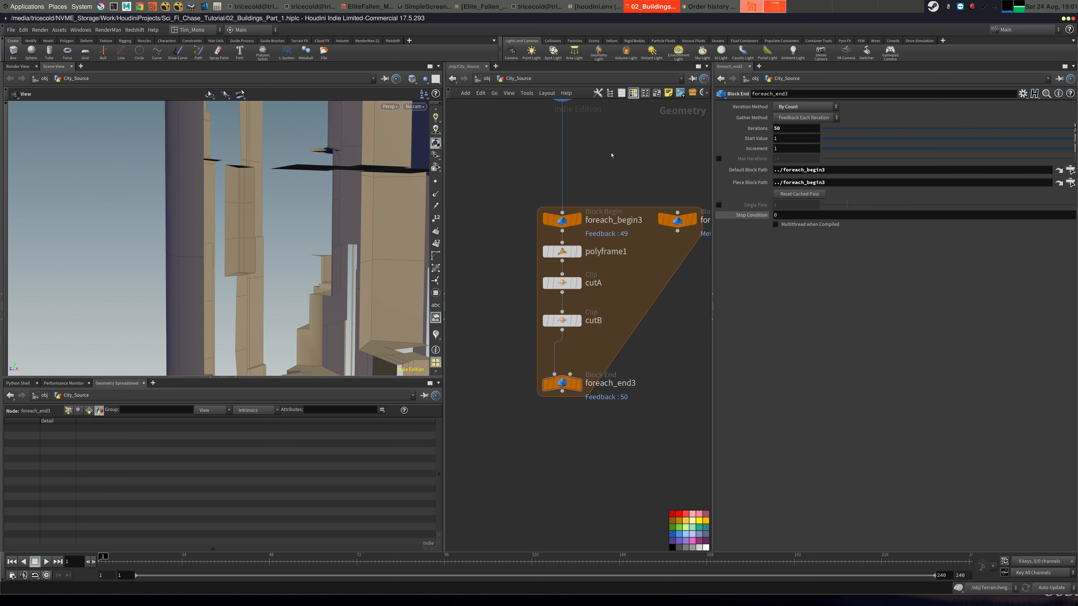
middle_drag(623, 154, 593, 195)
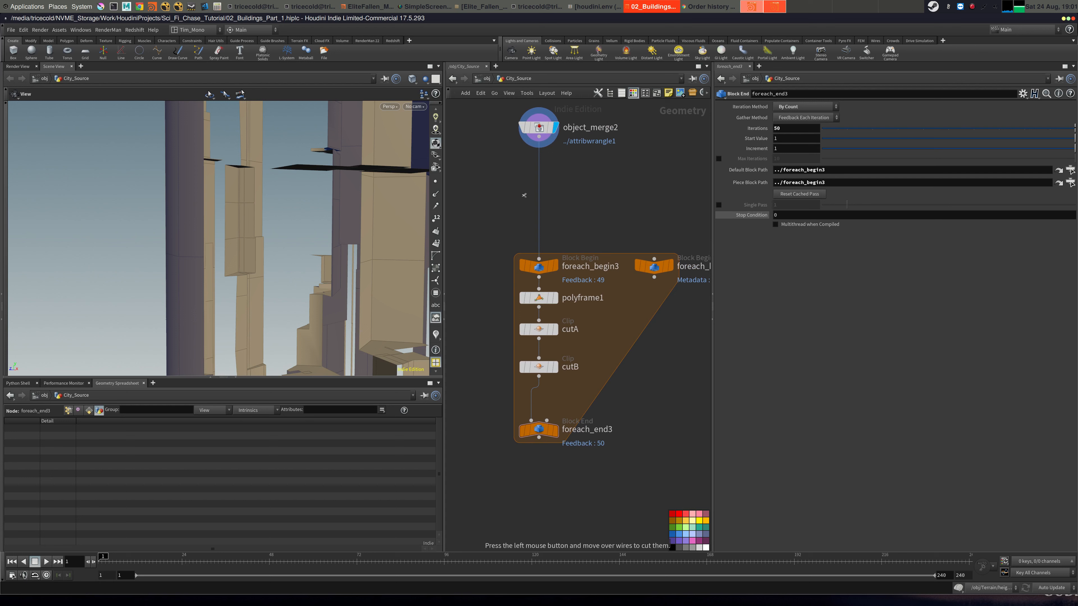
middle_drag(609, 170, 597, 192)
key(Tab)
text(for)
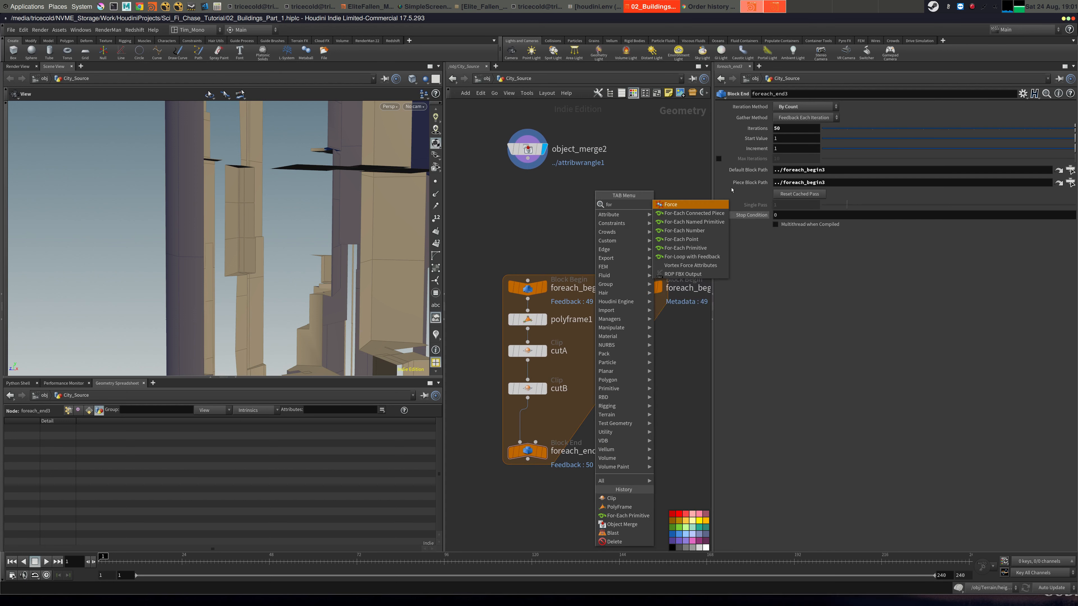
key(Escape)
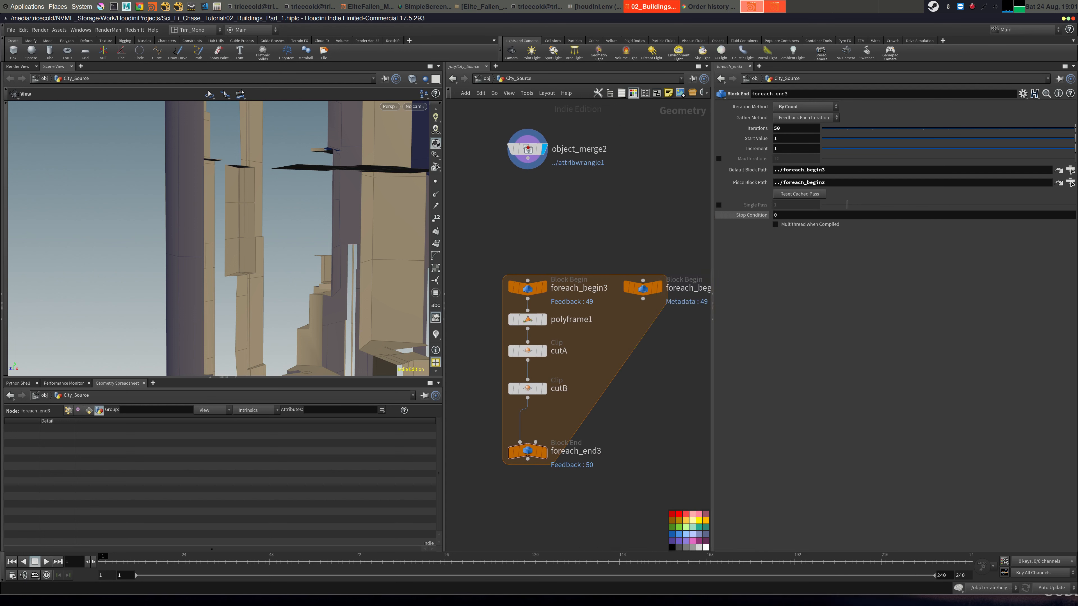
Add a For-Each Primitive loop below object_merge2.
middle_drag(662, 207, 653, 216)
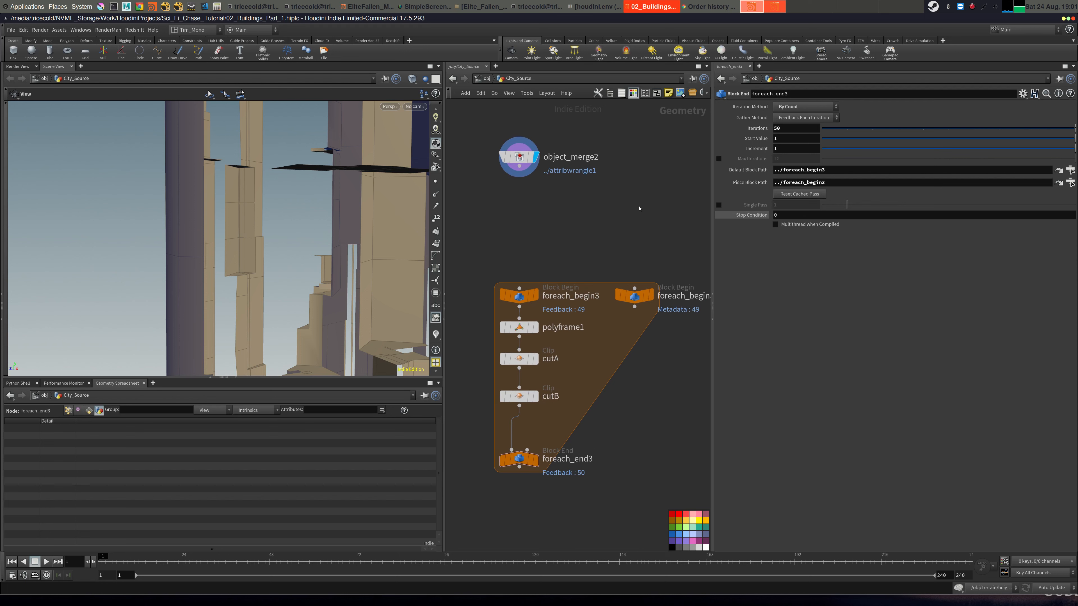
key(Tab)
text(f)
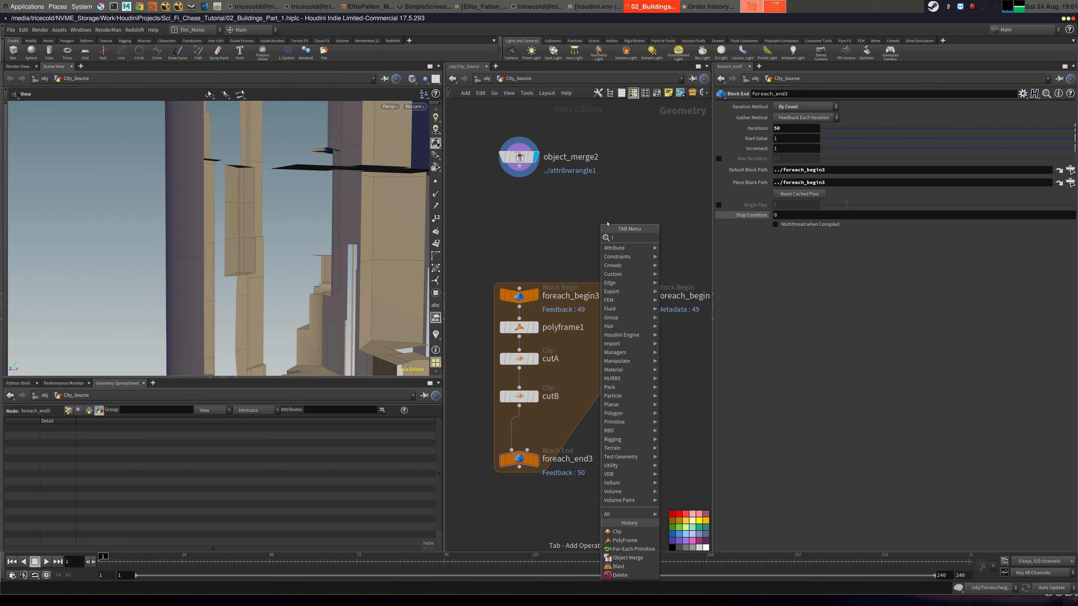
text(oreac)
key(Down)
key(Down)
key(Down)
key(Down)
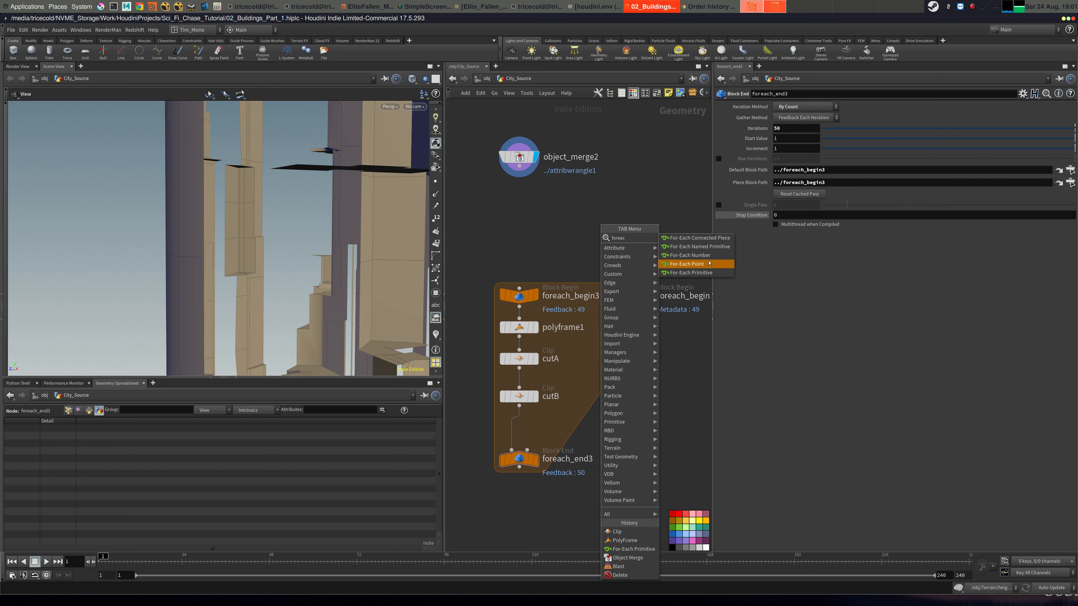
key(Return)
click(522, 221)
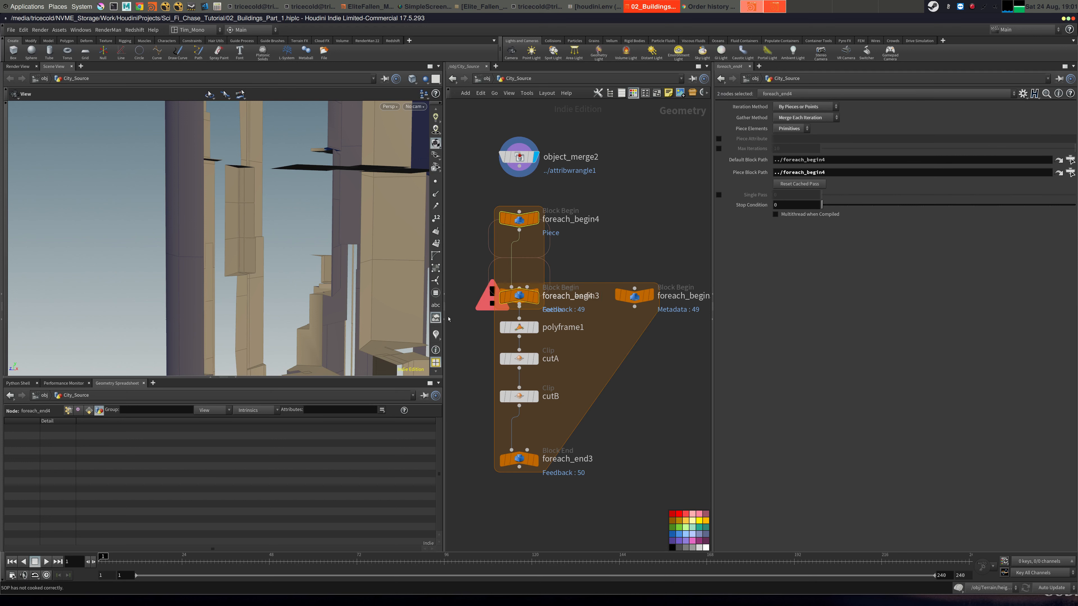
Move the new For-Each Primitive loop beside object_merge2 and shift the whole foreach_begin3 loop further down the network.
middle_drag(666, 237, 665, 341)
drag(505, 231, 620, 176)
middle_drag(465, 293, 533, 220)
drag(532, 218, 679, 429)
scroll(678, 384, down, 5)
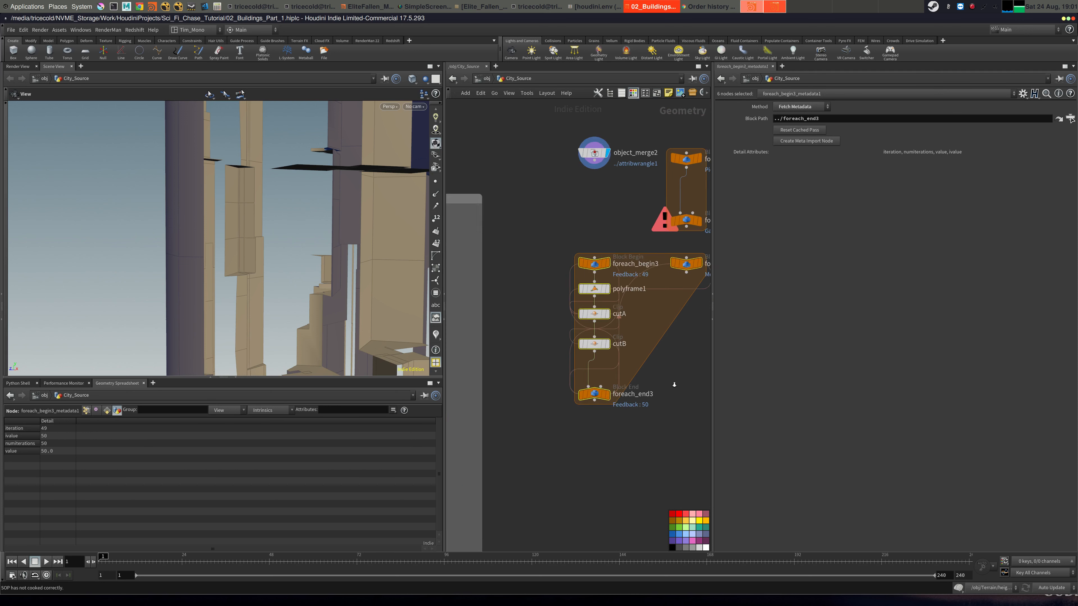
middle_drag(682, 380, 603, 295)
drag(534, 228, 535, 337)
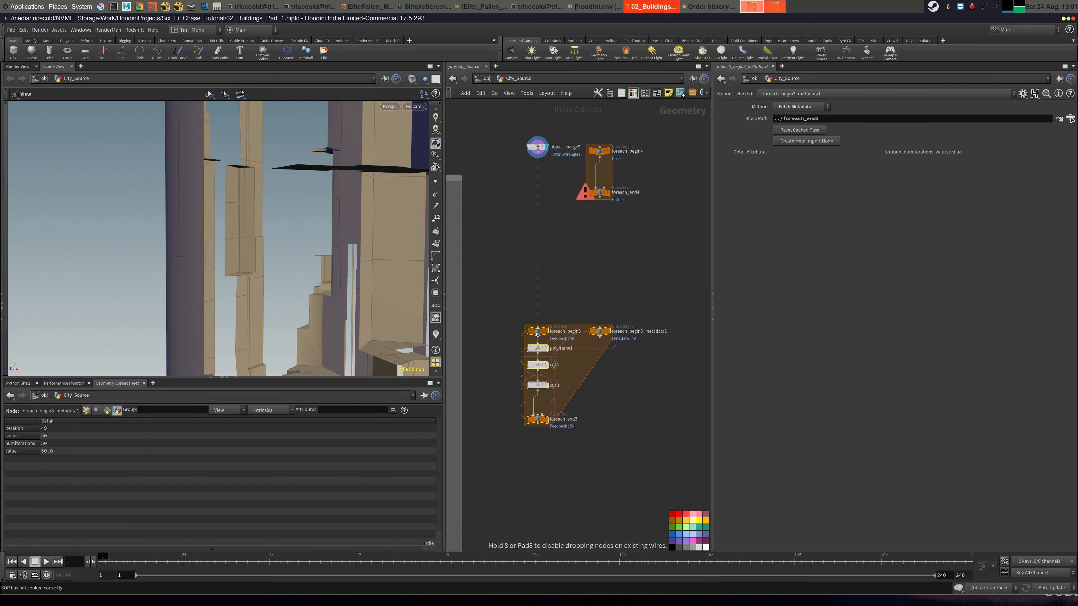
middle_drag(570, 217, 612, 318)
scroll(563, 265, up, 5)
Place the foreach_begin4 and foreach_end4 loop directly below object_merge2 and connect object_merge2 to foreach_begin4.
click(534, 143)
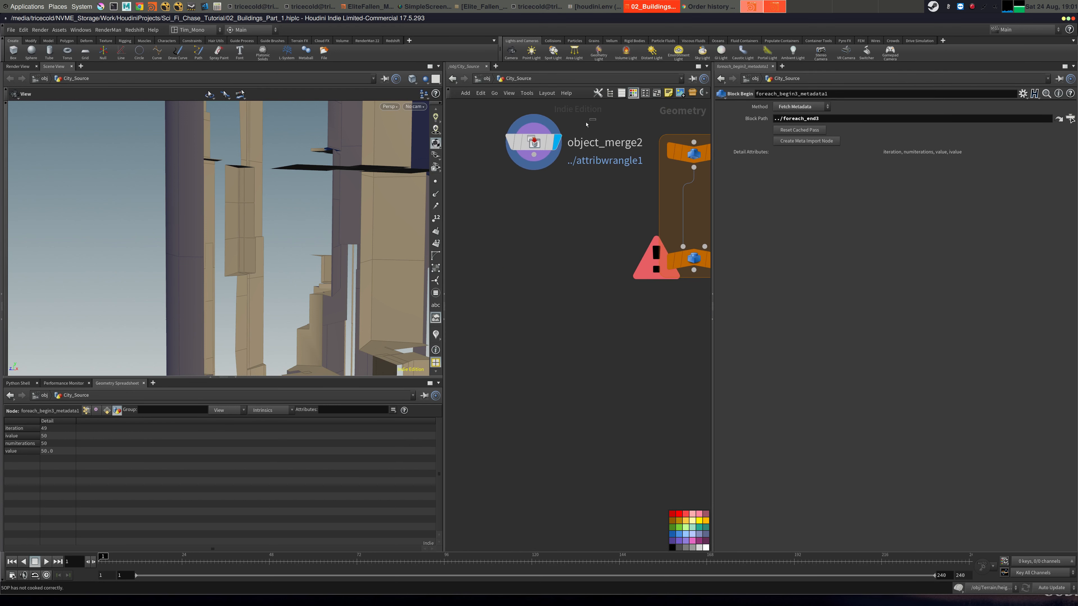
scroll(333, 192, down, 3)
mouse_move(333, 193)
mouse_down()
mouse_move(282, 296)
mouse_move(325, 204)
mouse_up()
middle_drag(558, 265, 714, 286)
scroll(706, 287, down, 3)
middle_drag(638, 279, 573, 242)
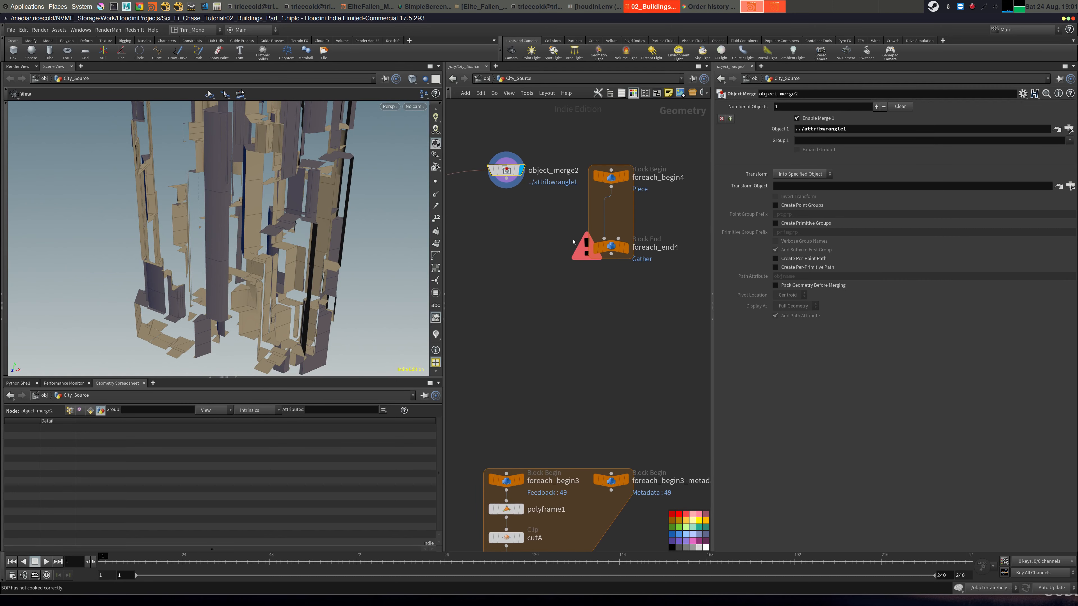
drag(674, 154, 541, 285)
drag(610, 177, 507, 218)
Display foreach_begin4 to check its single piece, and display foreach_end4's gathered result.
click(521, 223)
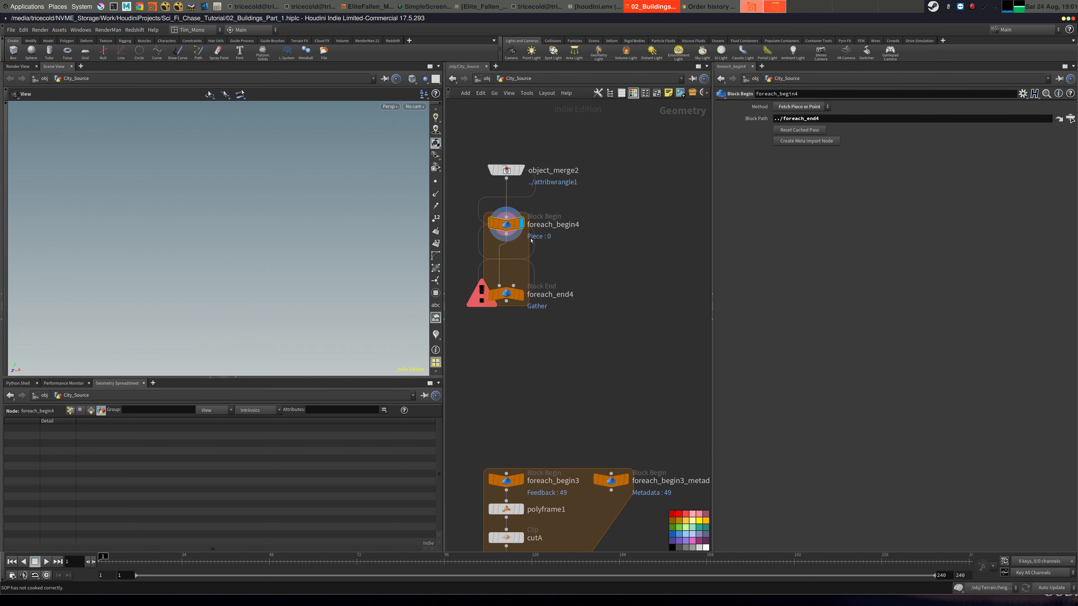
middle_drag(472, 270, 540, 224)
key(g)
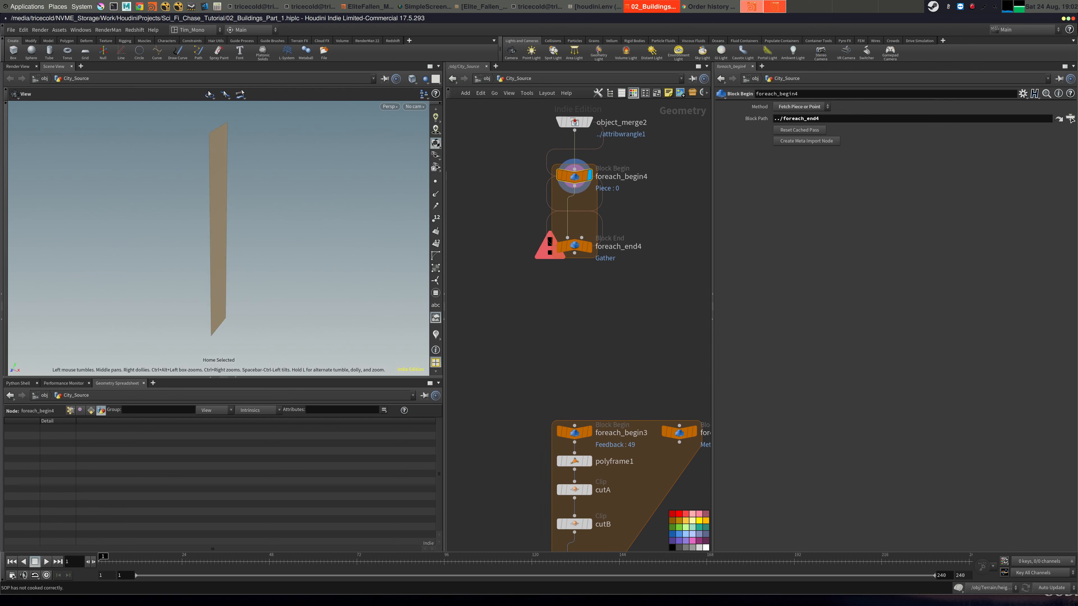
click(577, 249)
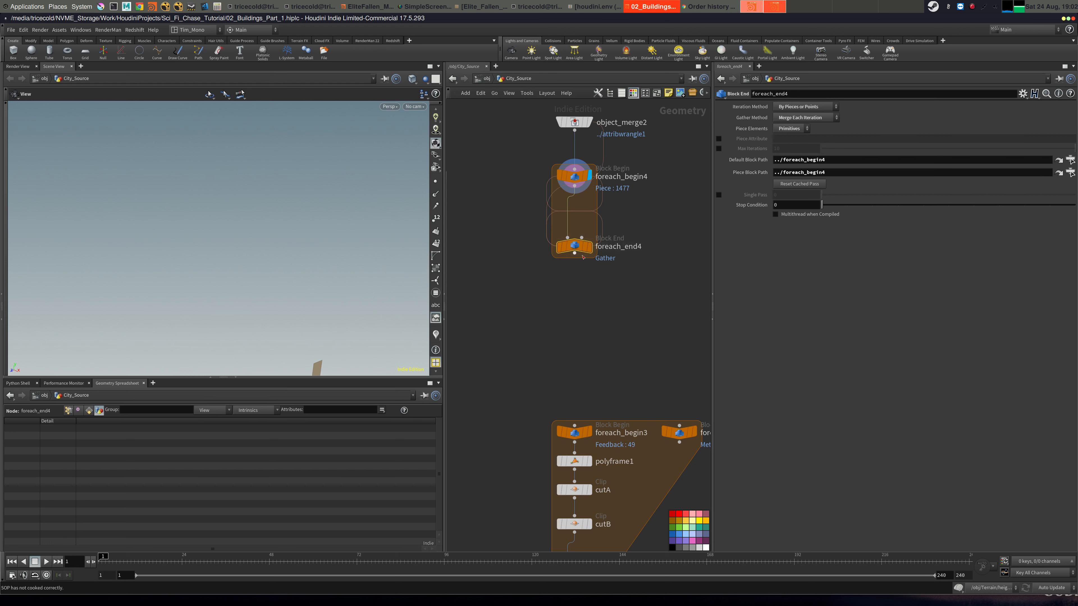
middle_drag(655, 199, 628, 222)
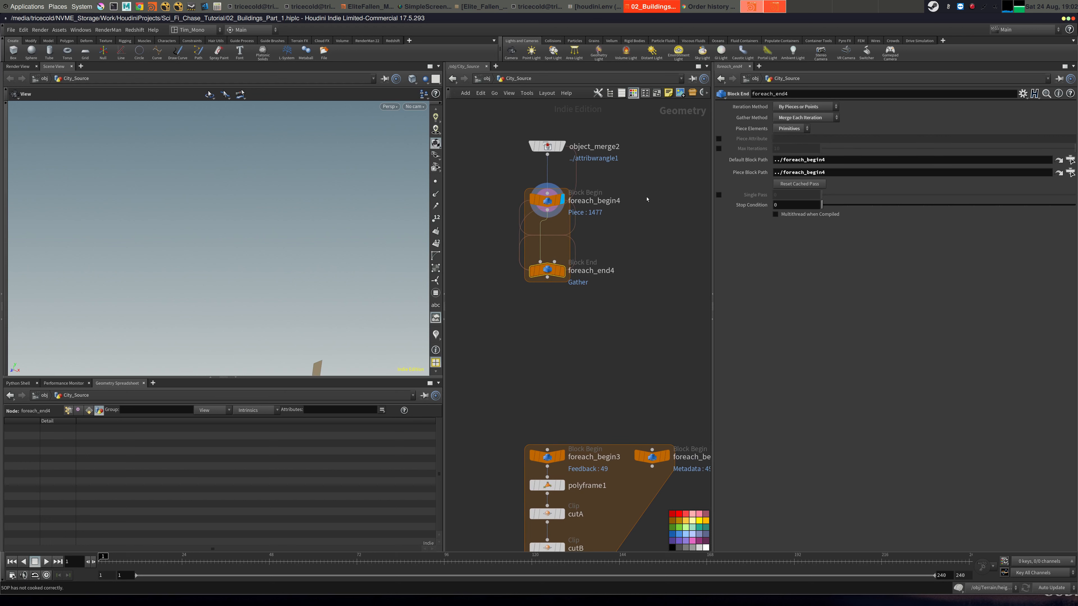
click(562, 270)
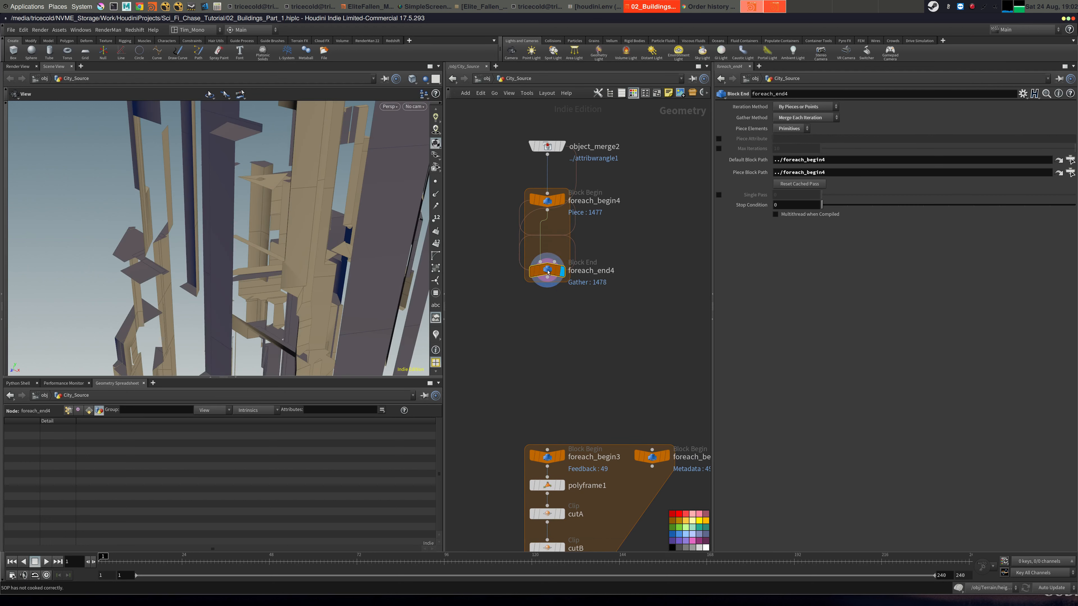
Move foreach_end4 below foreach_end3 so the new loop spans the foreach_begin3 loop.
middle_drag(552, 339, 608, 179)
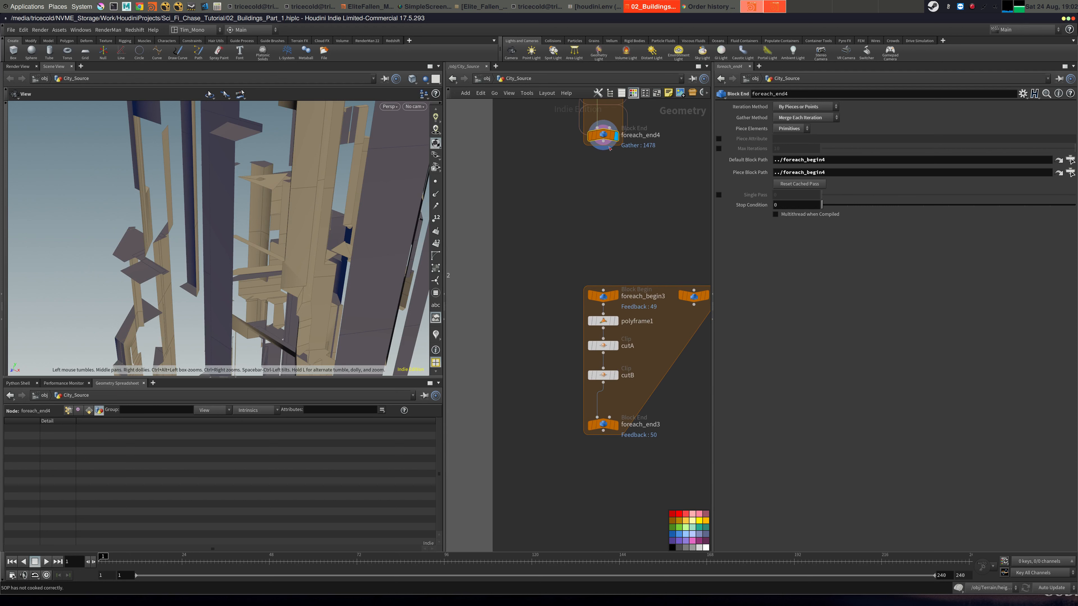
drag(606, 124, 537, 513)
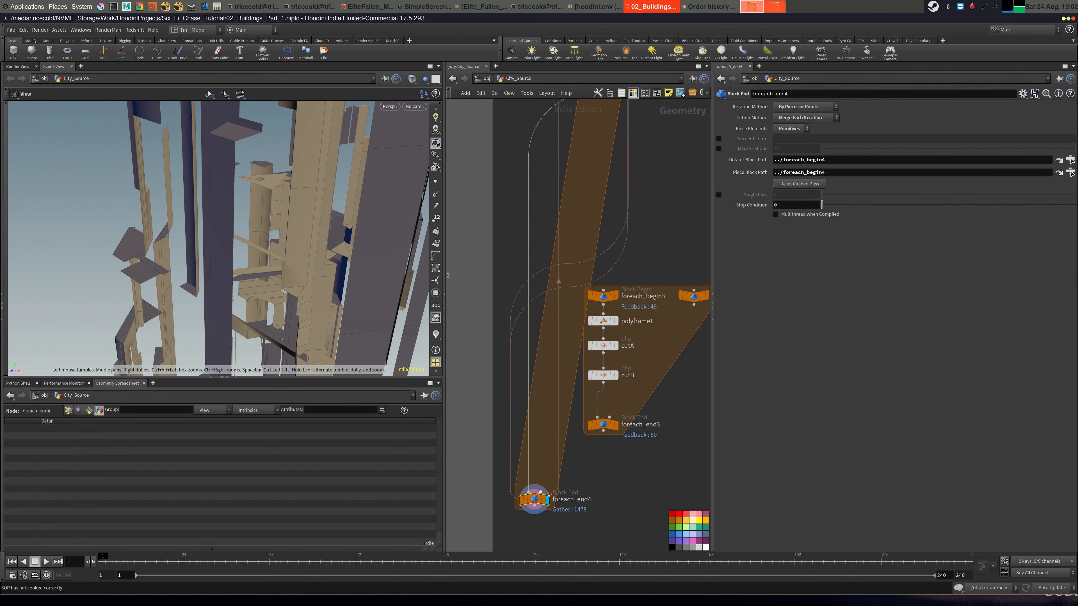
middle_drag(575, 493, 674, 240)
drag(636, 253, 622, 384)
middle_drag(703, 200, 673, 464)
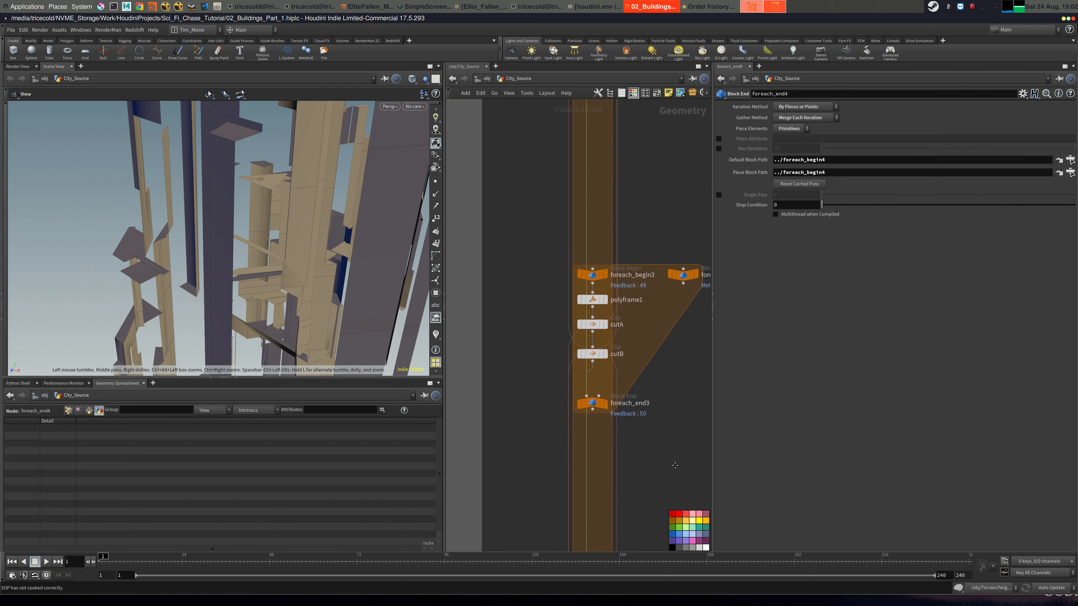
middle_drag(638, 211, 572, 258)
Nest the foreach_begin3 loop between foreach_begin4 and foreach_end4, wiring foreach_end3 into foreach_end4, and interrupt the cook.
drag(667, 289, 497, 470)
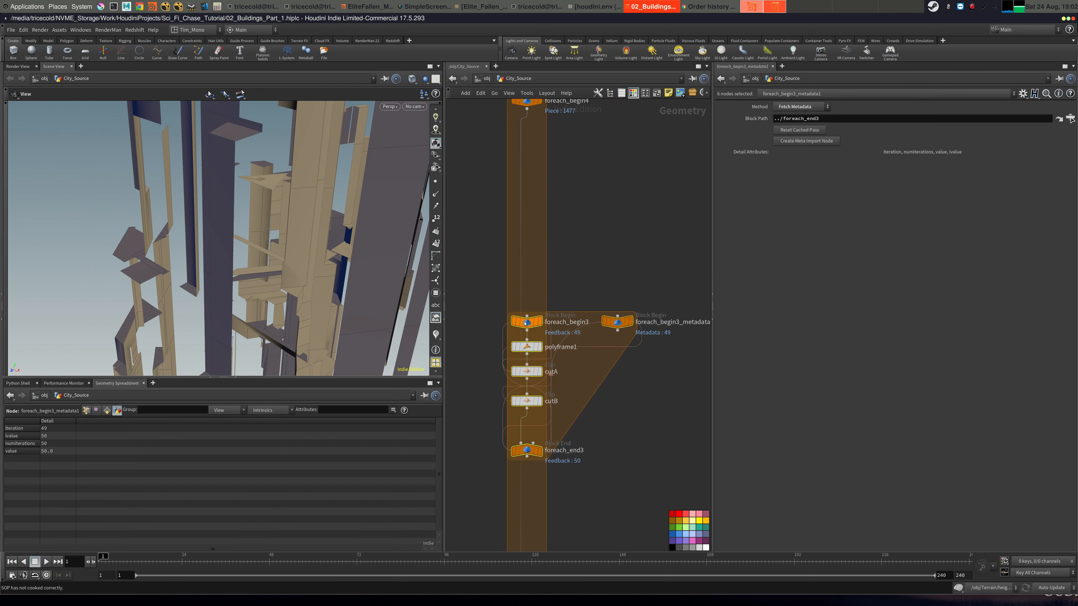
drag(530, 326, 590, 171)
middle_drag(601, 111, 639, 61)
click(622, 225)
middle_drag(509, 507, 592, 274)
click(602, 369)
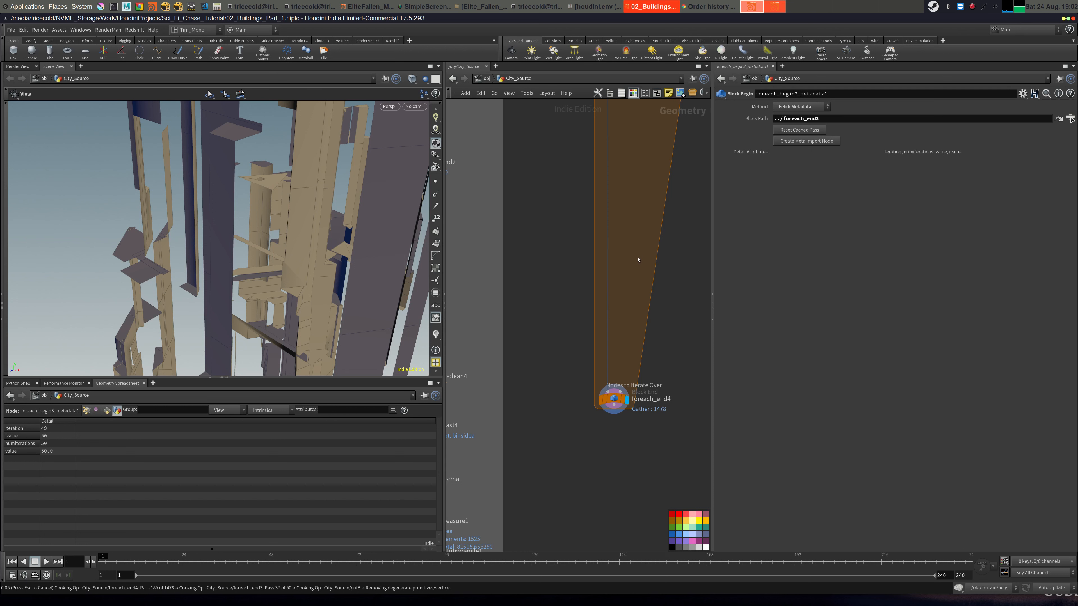
key(Escape)
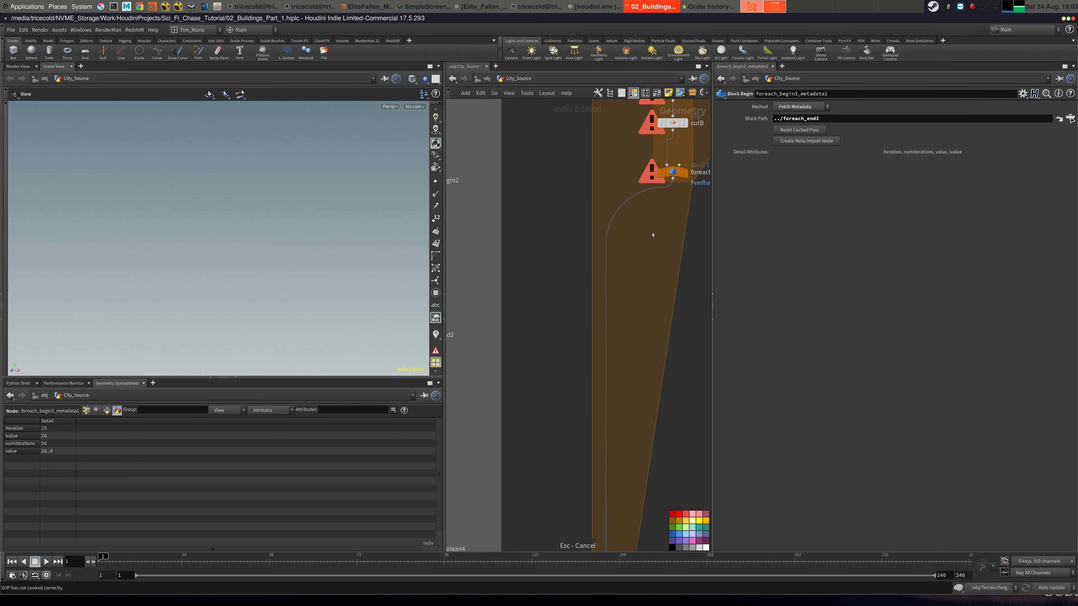
Set the foreach_end3 block to 10 iterations and display its output, framed in the viewport.
click(589, 287)
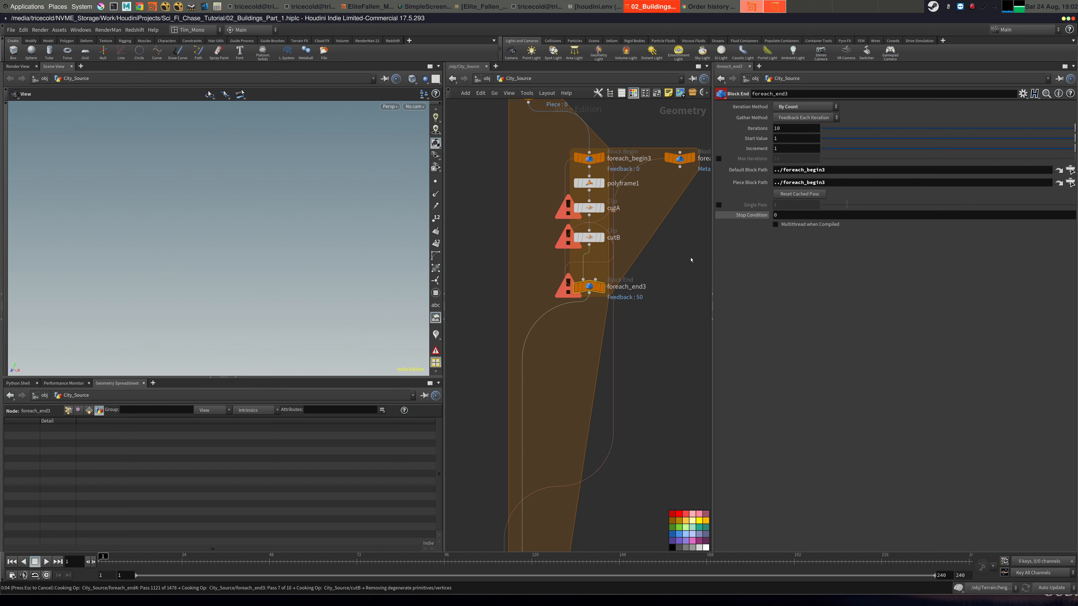
drag(293, 250, 212, 242)
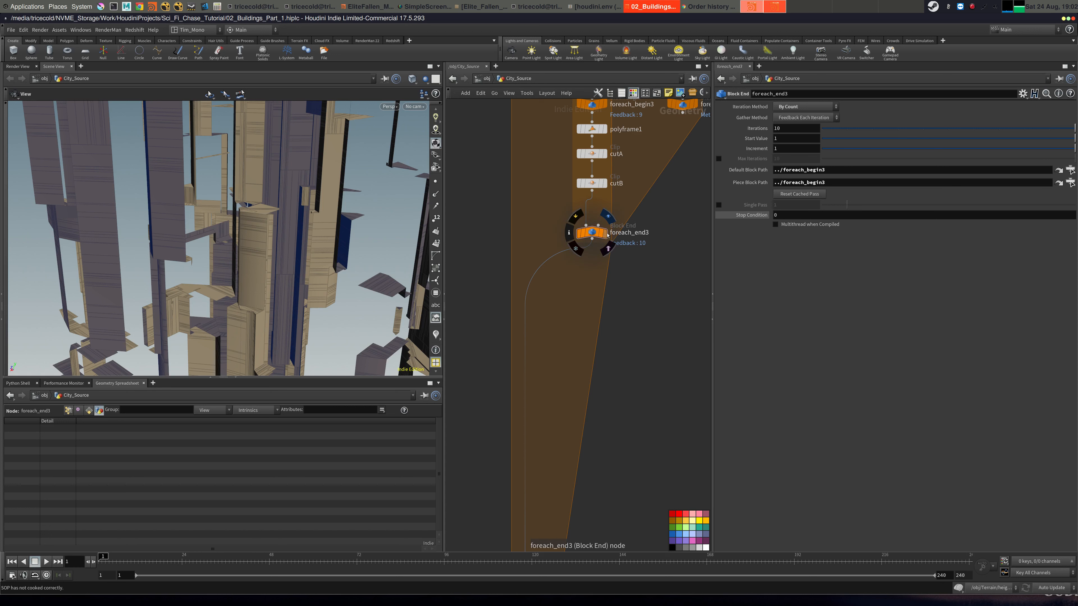
click(607, 234)
key(g)
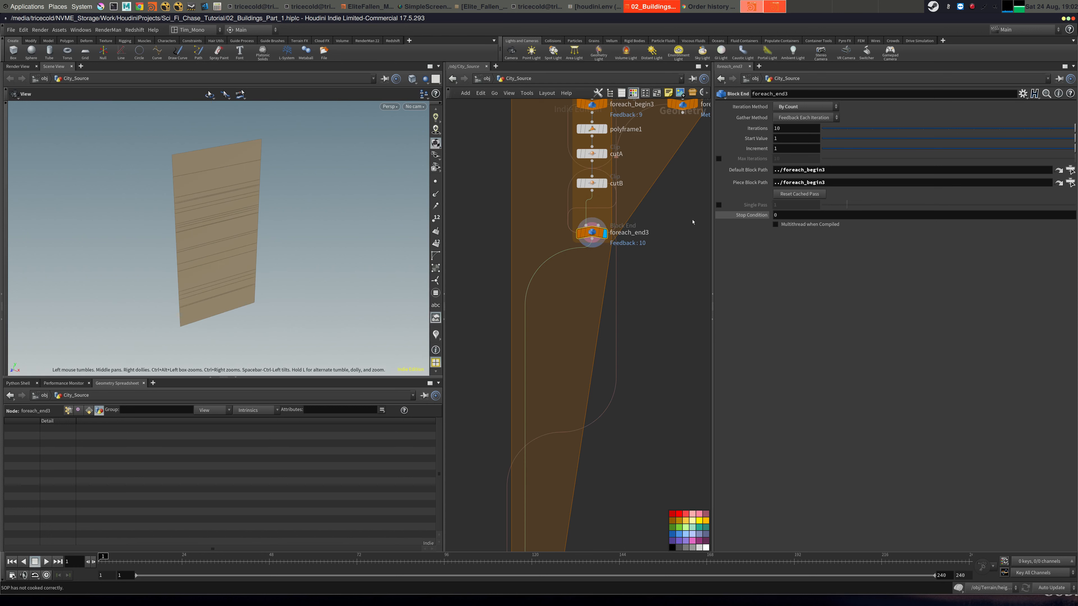
Try 7 iterations on foreach_end3, restore the count to 10, and inspect the cut panel up close.
drag(1056, 136, 1011, 138)
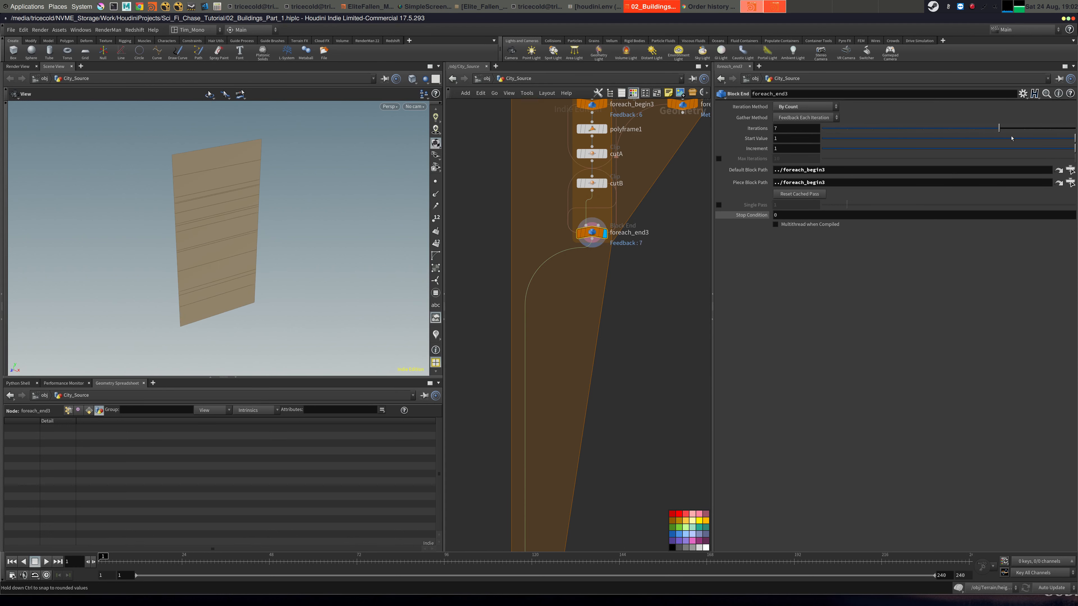
drag(938, 132, 1018, 133)
scroll(321, 203, up, 5)
drag(322, 203, 314, 180)
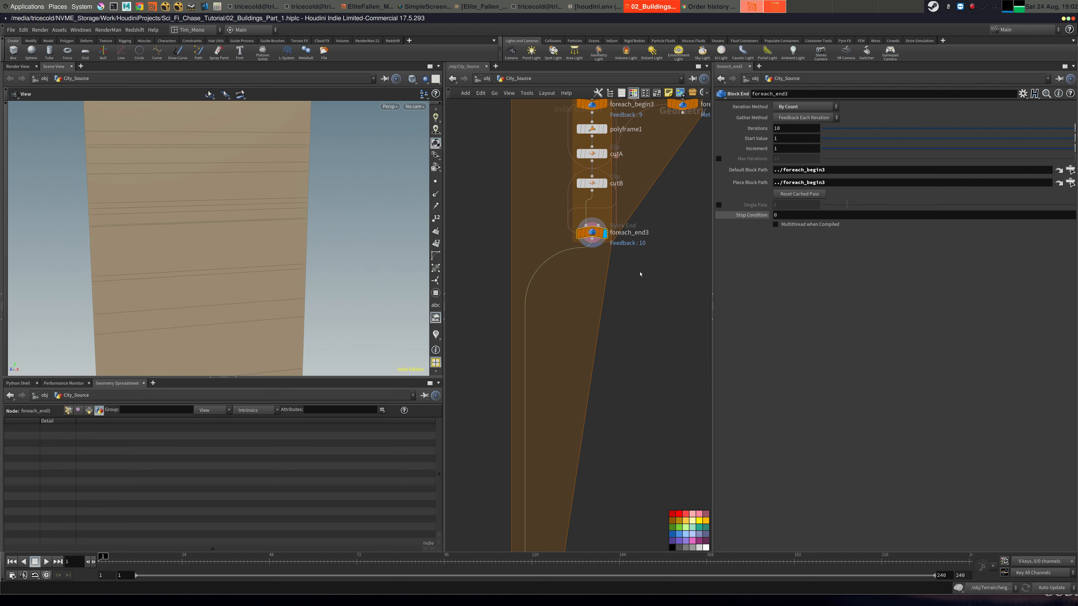
Insert a Clean node directly after foreach_end3 and align it beneath that block.
middle_drag(640, 274, 653, 301)
drag(572, 116, 707, 278)
mouse_move(606, 260)
mouse_down()
mouse_move(544, 261)
mouse_move(595, 250)
mouse_up()
key(Tab)
text(cl)
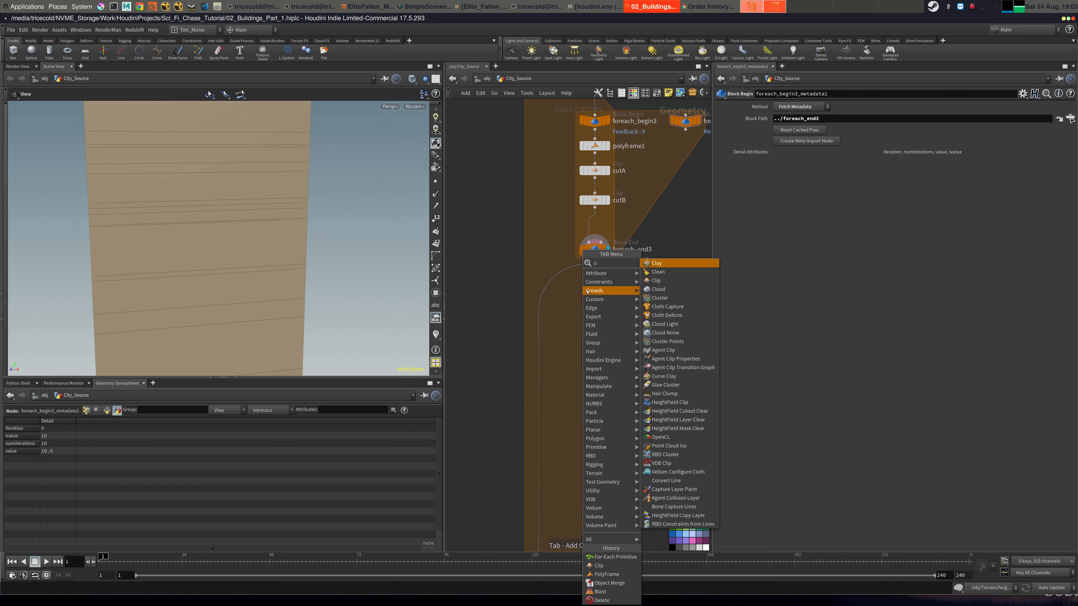
text(ea)
key(Return)
click(563, 281)
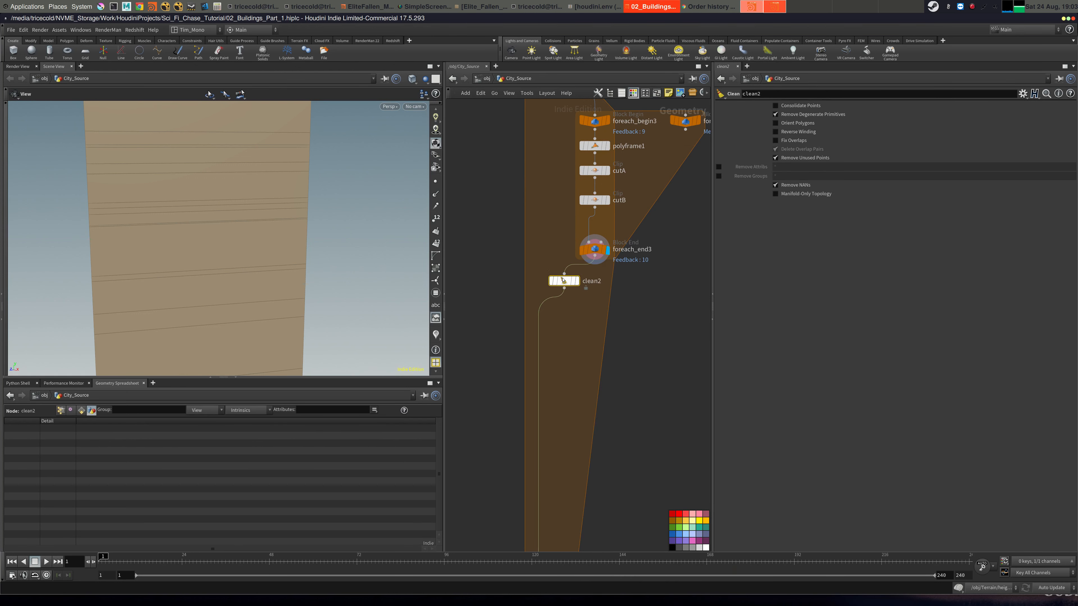
drag(563, 281, 594, 282)
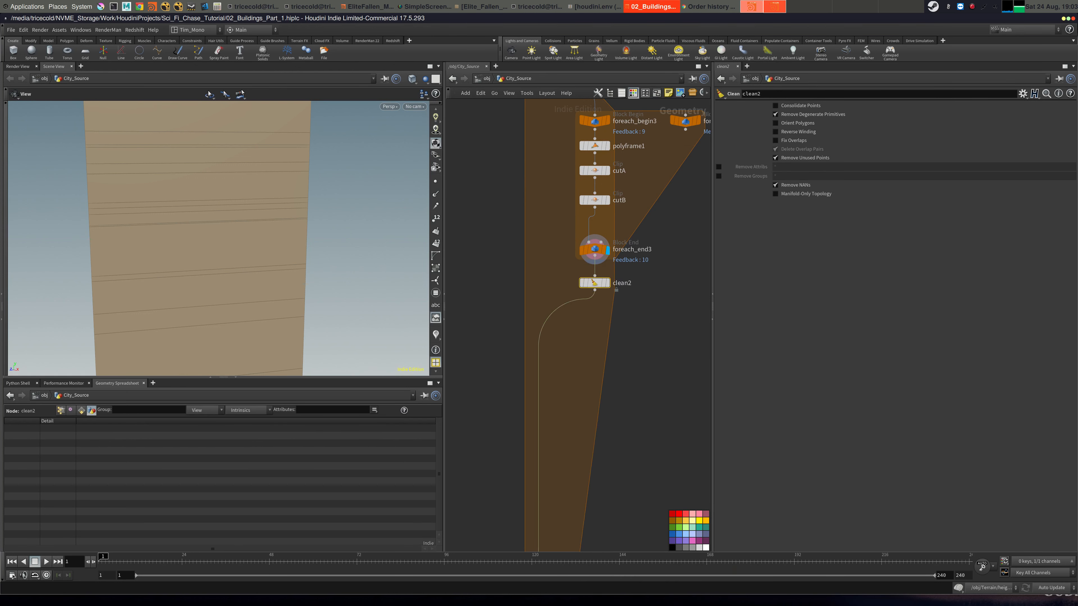
Enable Fix Overlaps on the Clean node and display its output.
key(alt+Tab)
click(797, 141)
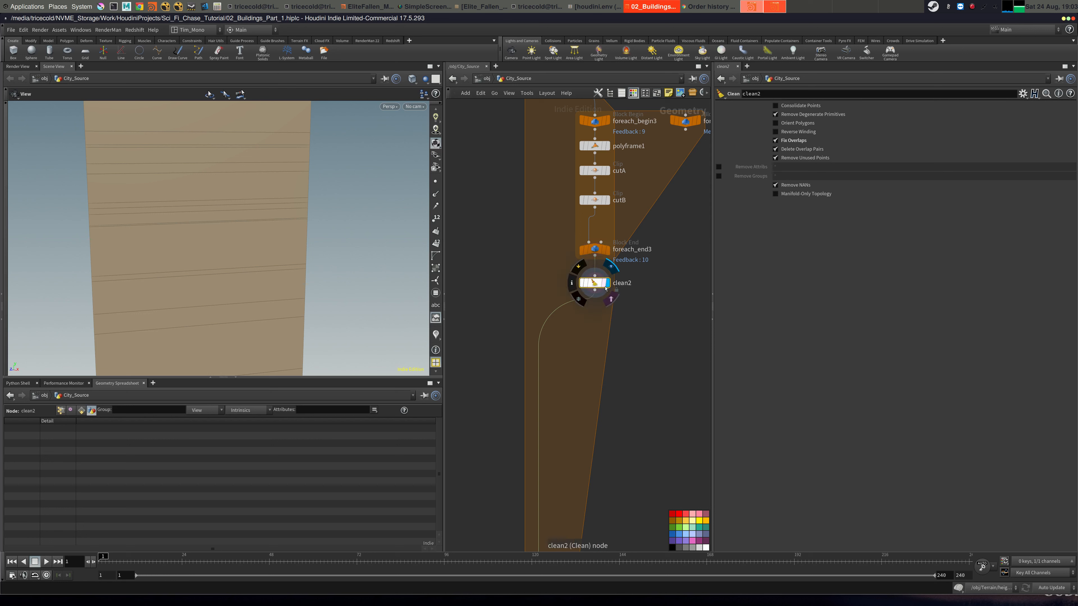
key(r)
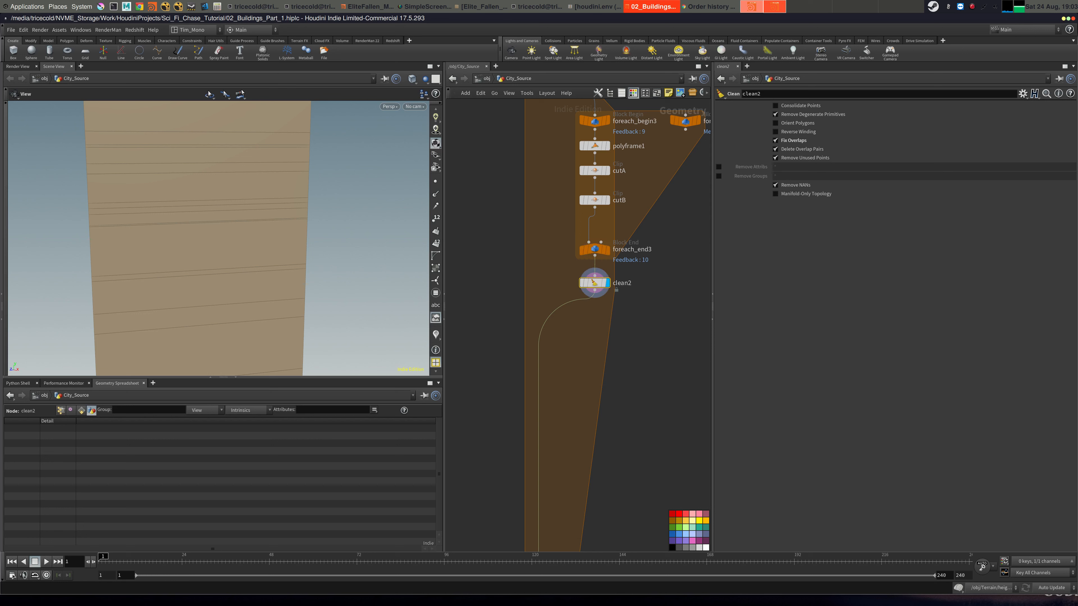
key(alt+Tab)
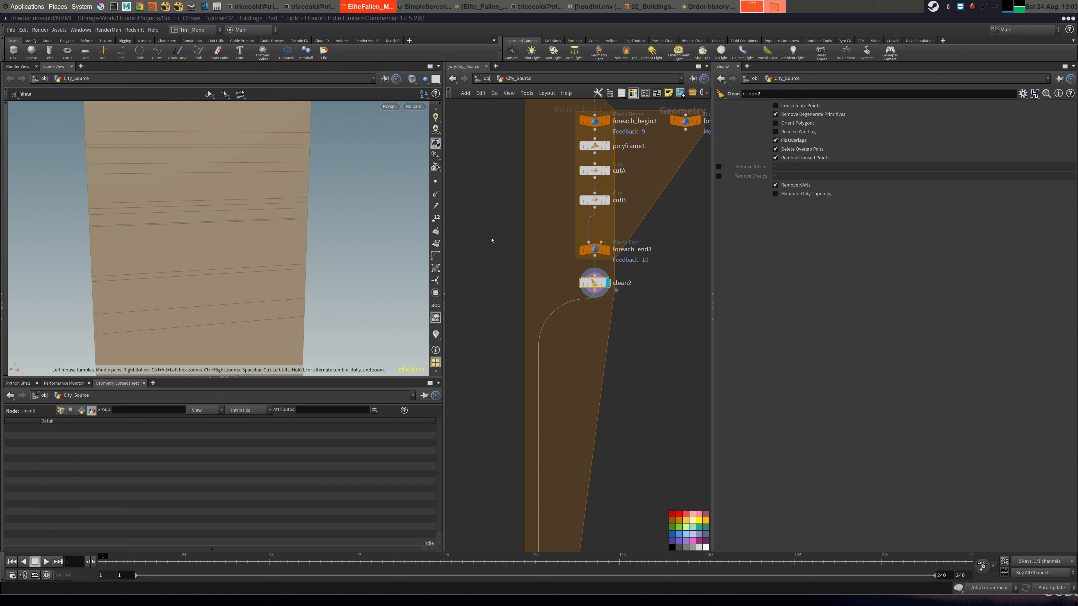
Insert a Cluster Points node directly beneath clean2 on the outgoing wire.
middle_drag(566, 324, 559, 332)
key(Tab)
text(clus)
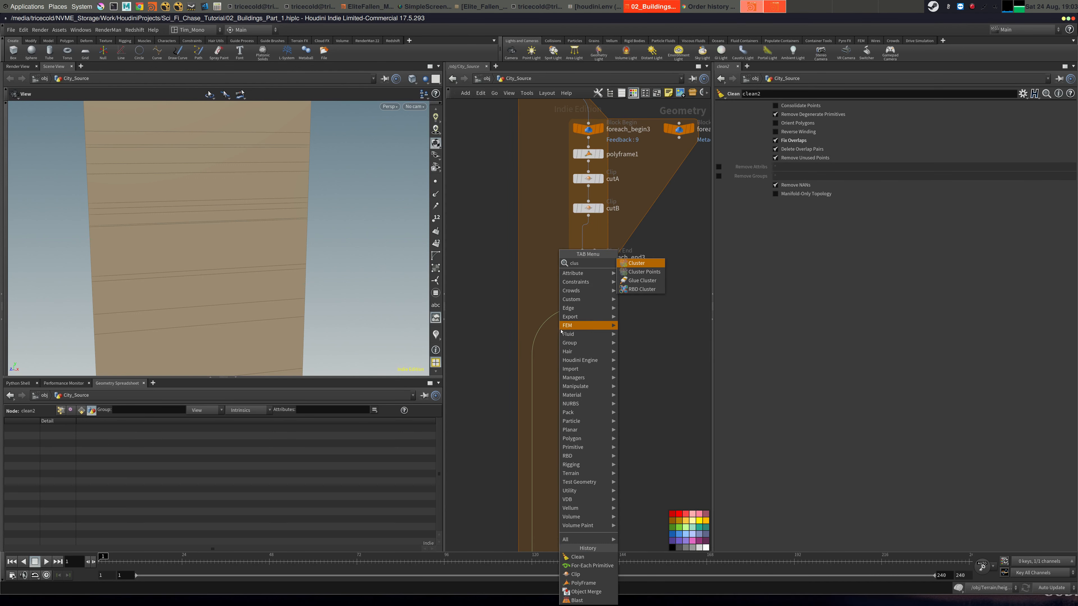
text(ter)
click(641, 272)
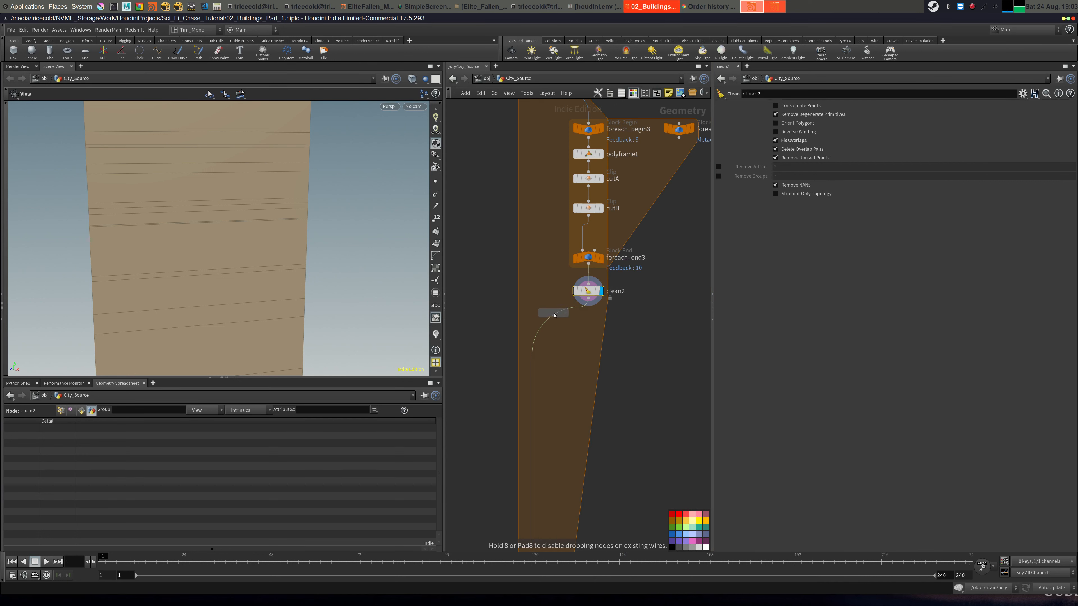
click(588, 319)
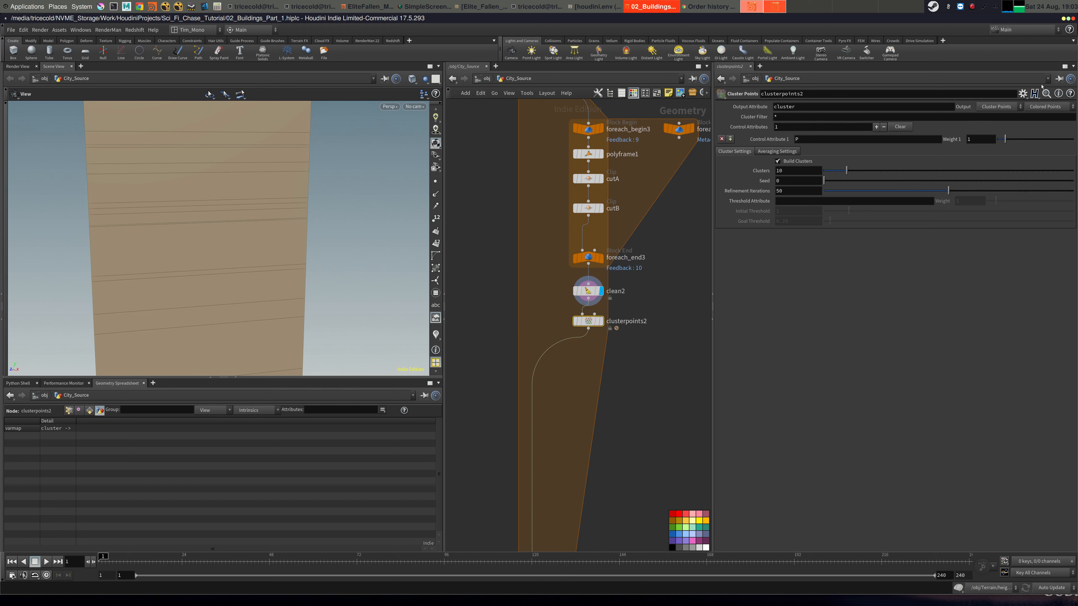
Set the Cluster Points output to Points and name its output attribute tempClusters.
click(1044, 106)
click(1046, 115)
click(810, 106)
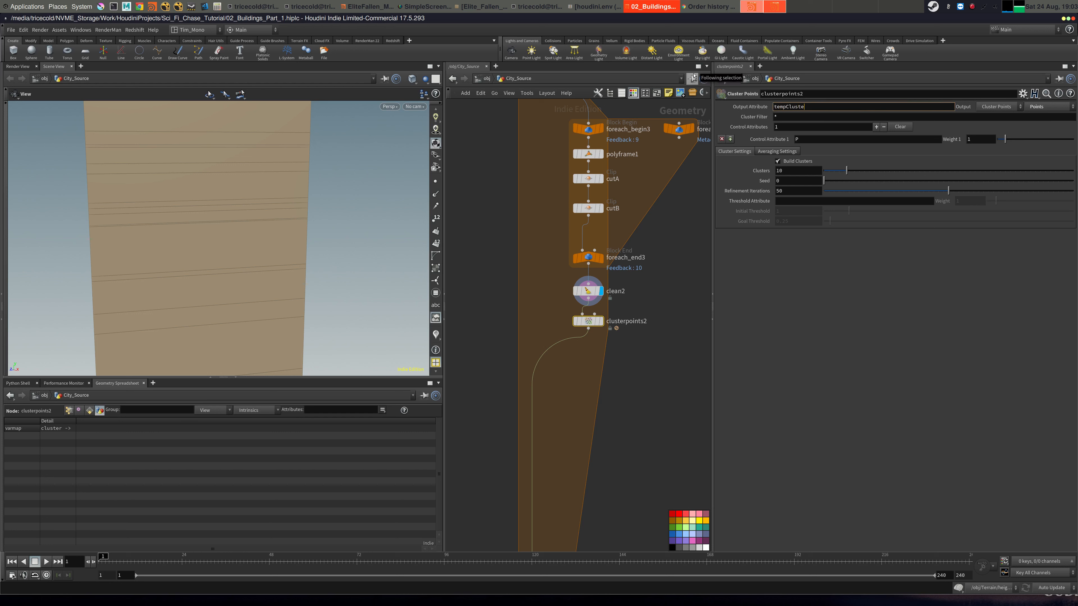
key(Return)
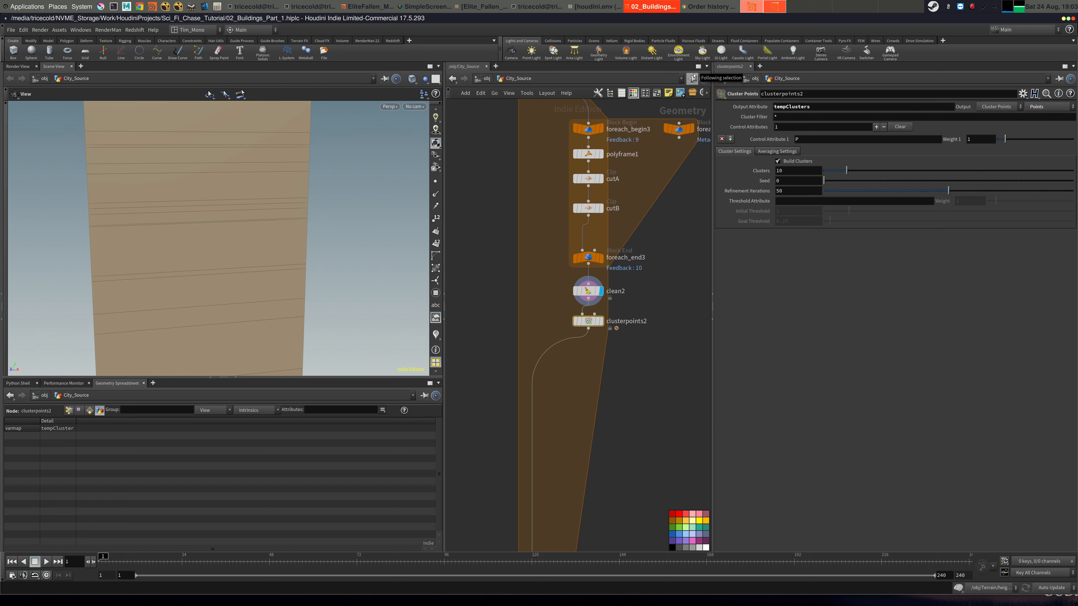
Create a meta import node for the outer loop from foreach_begin4.
middle_drag(680, 221, 605, 240)
key(alt+Tab)
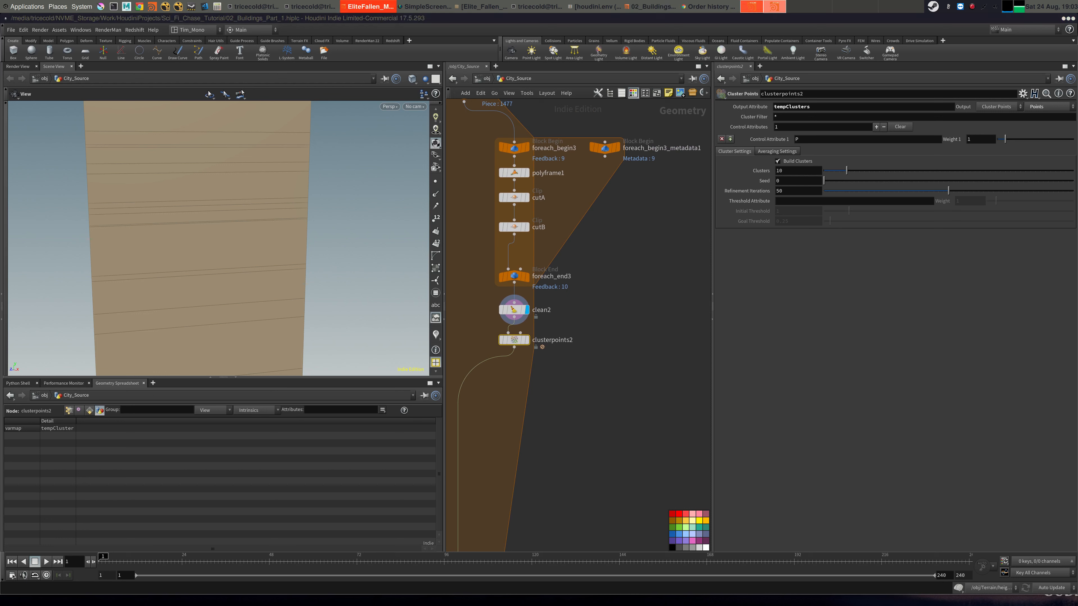
middle_drag(568, 184, 630, 273)
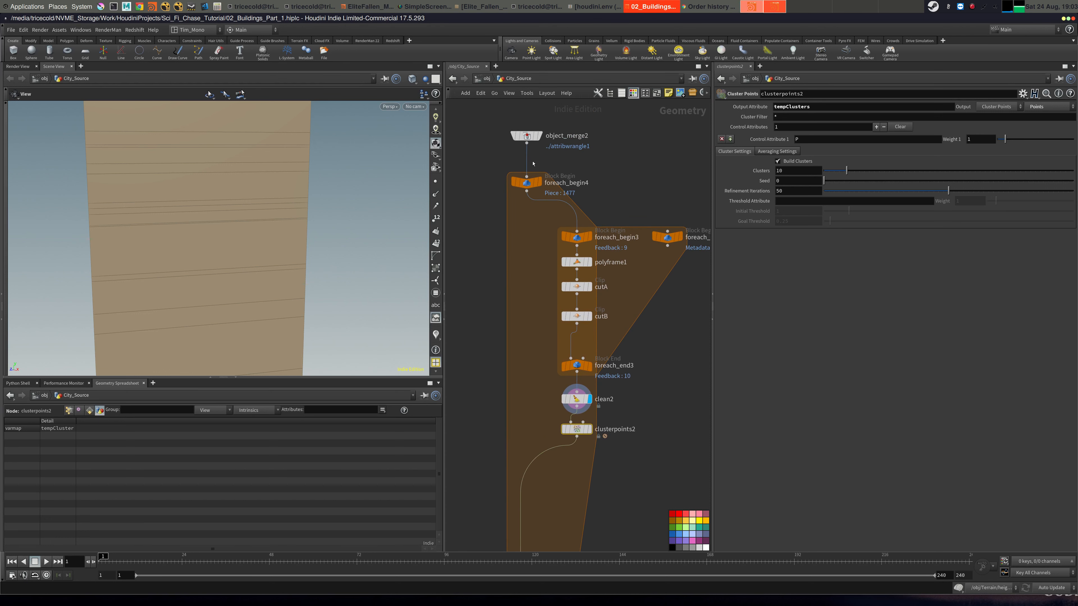
click(528, 183)
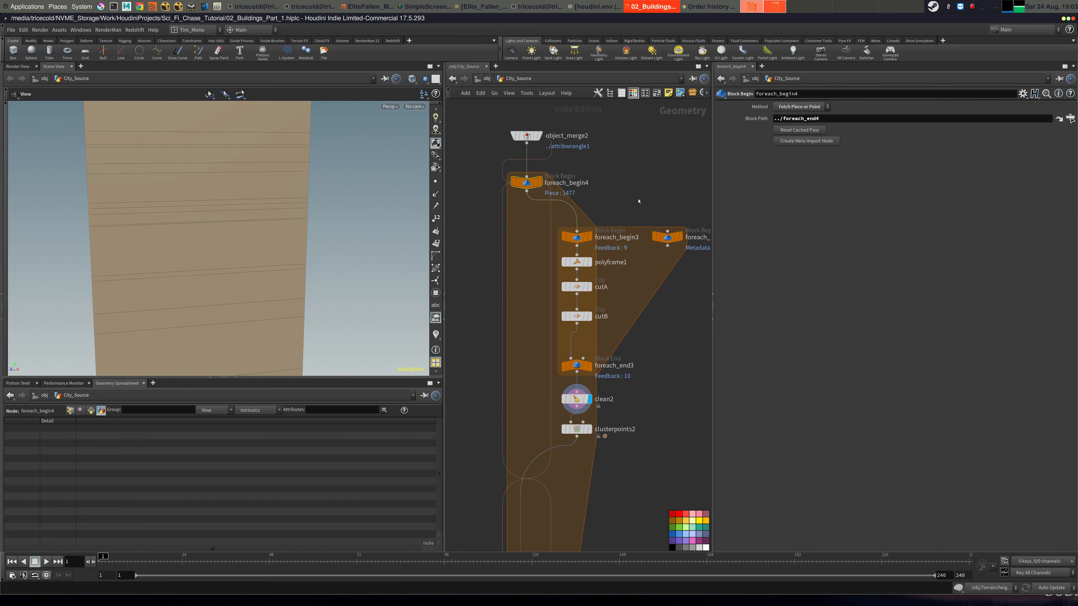
click(806, 141)
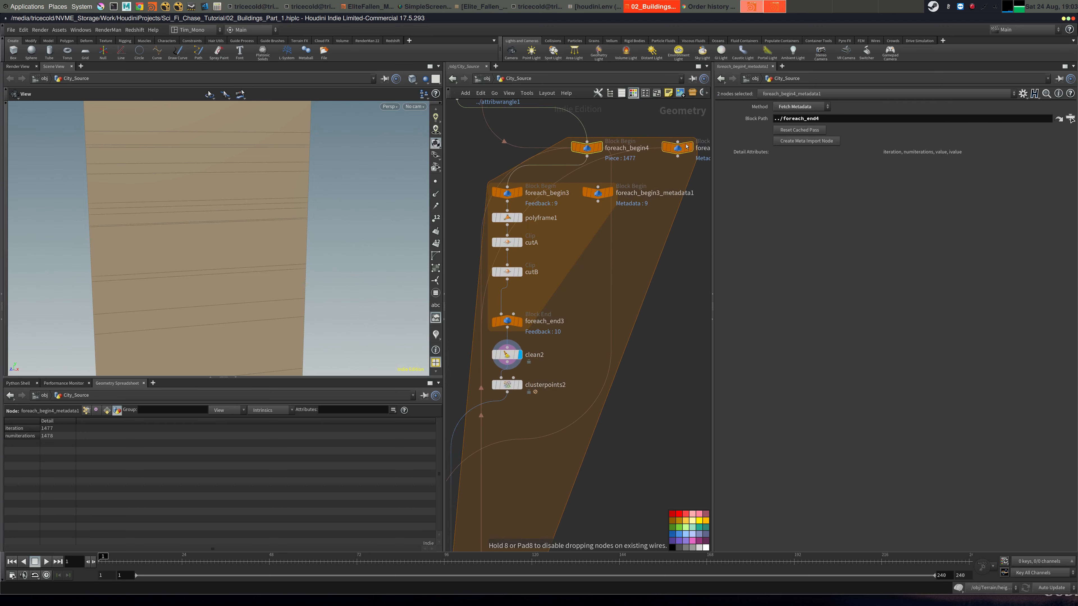
click(686, 147)
key(l)
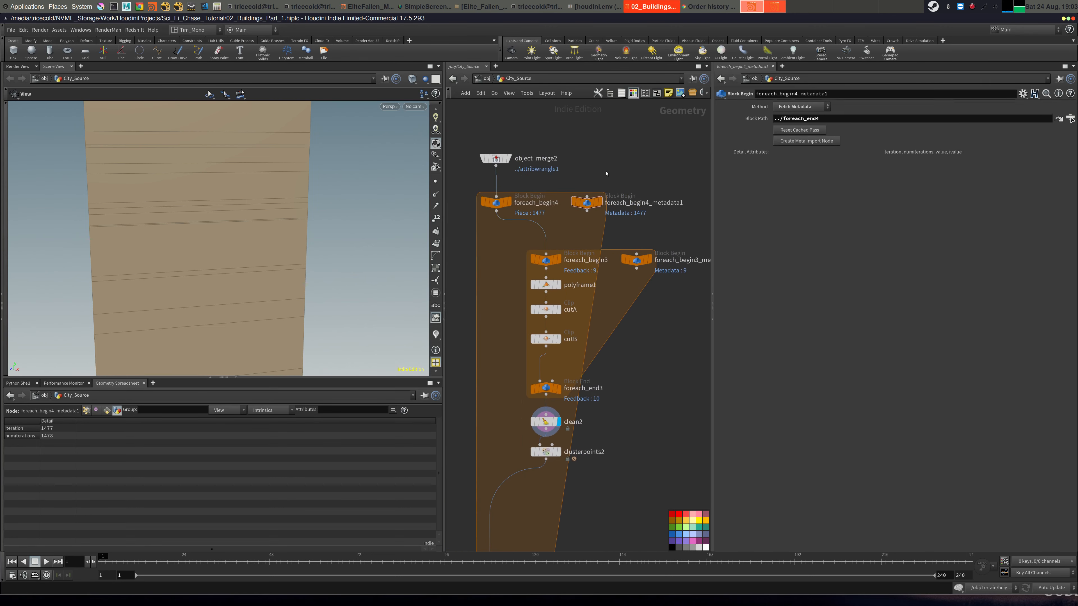
Move the outer loop's metadata node farther away from foreach_begin4, clear of the inner loop's nodes.
middle_drag(589, 202, 575, 193)
drag(573, 192, 678, 201)
middle_drag(599, 181, 542, 130)
drag(619, 150, 680, 147)
middle_drag(635, 178, 662, 171)
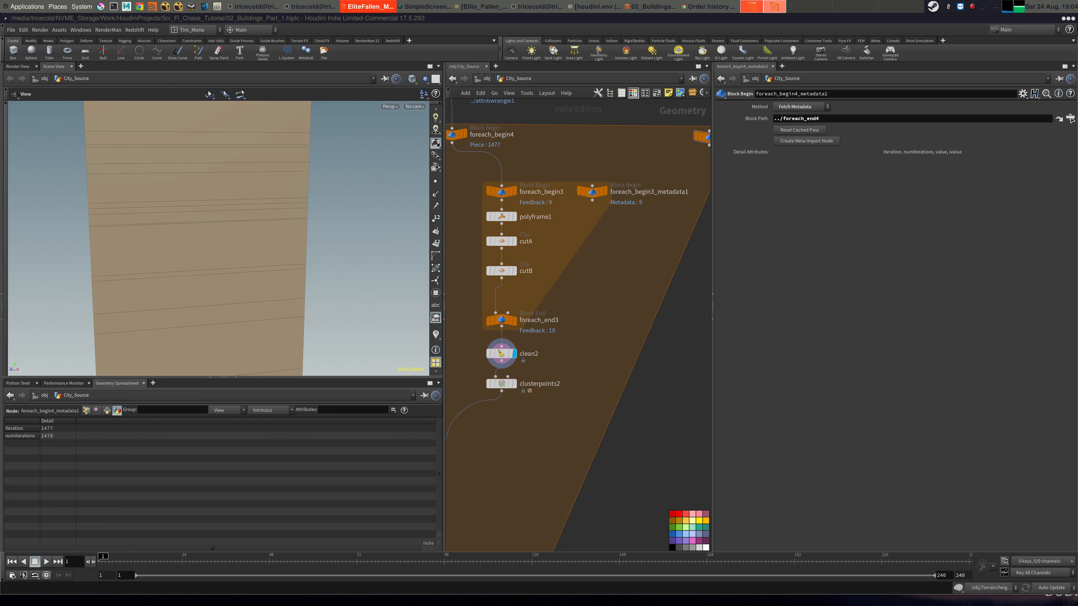
middle_drag(555, 229, 598, 242)
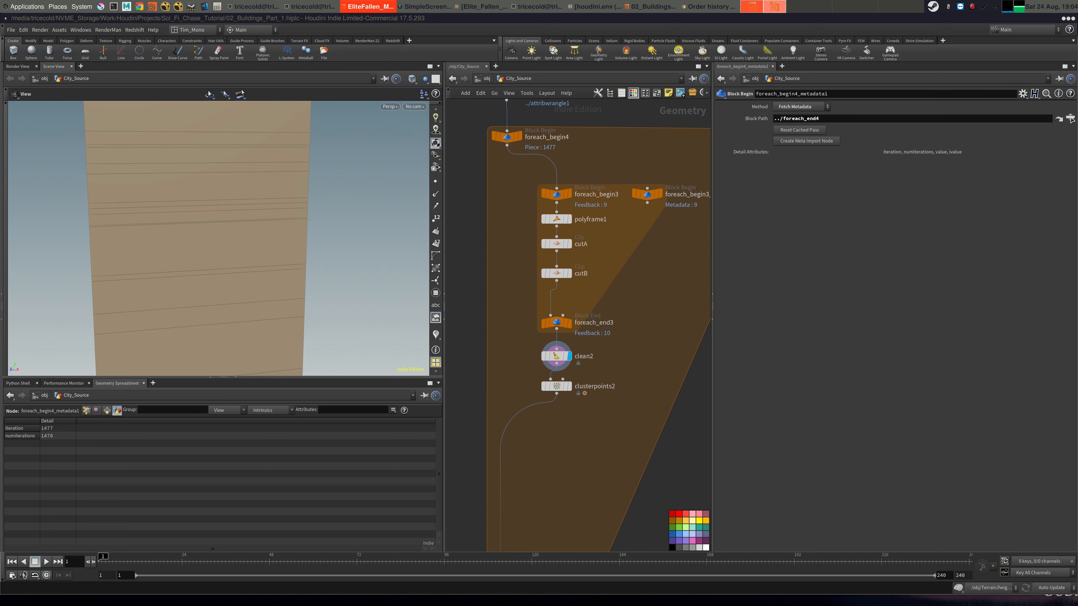
middle_drag(613, 166, 552, 193)
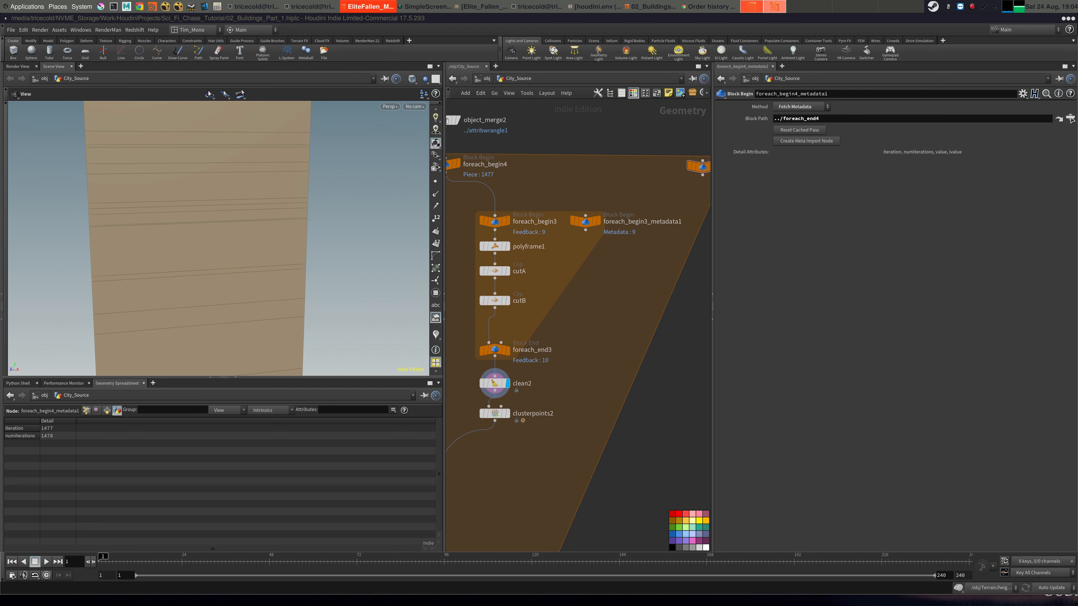
Link the Clusters value of clusterpoints2 to the Iterations parameter of foreach_end3 with a relative reference.
middle_drag(502, 287, 613, 155)
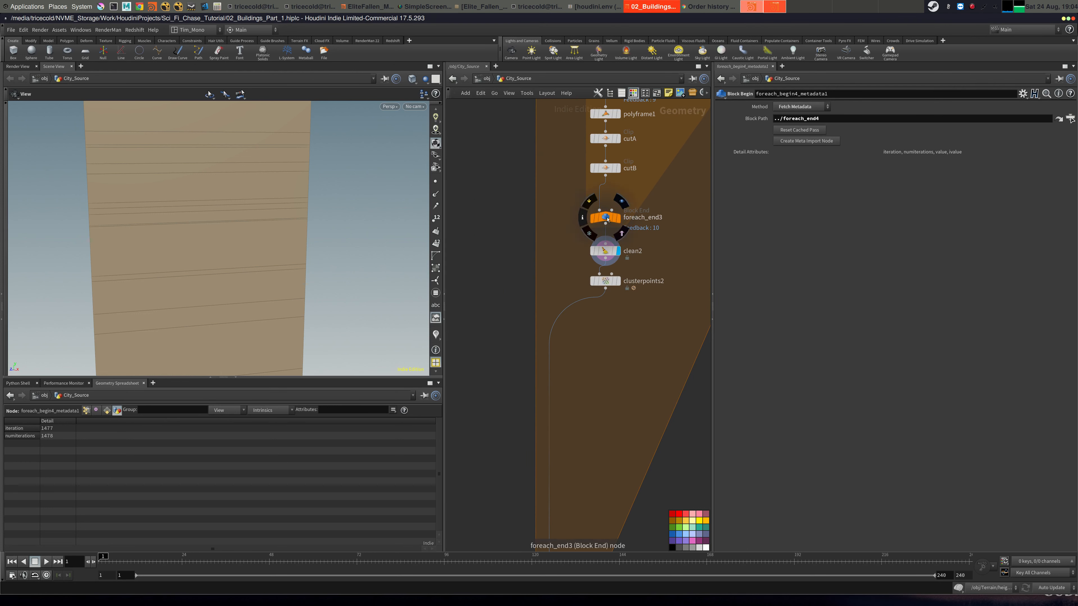
click(612, 219)
right_click(756, 129)
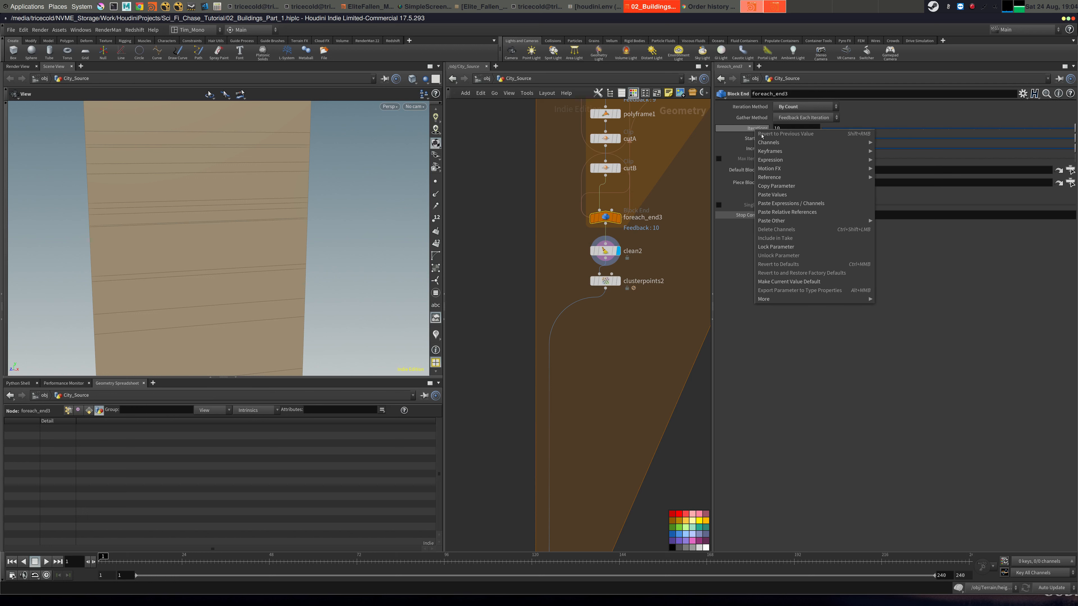
click(785, 186)
click(605, 281)
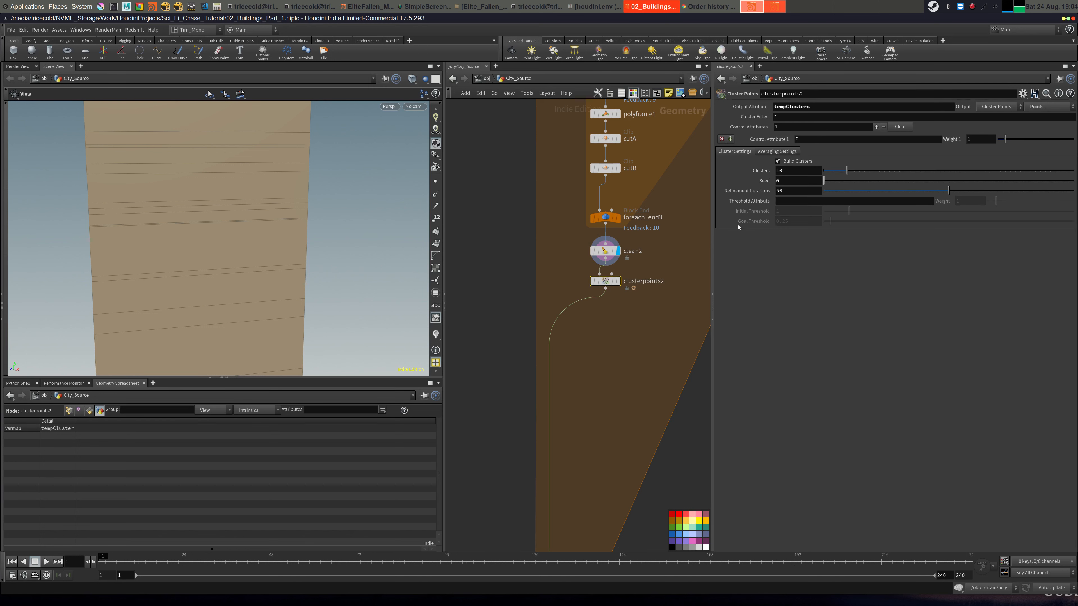
right_click(754, 172)
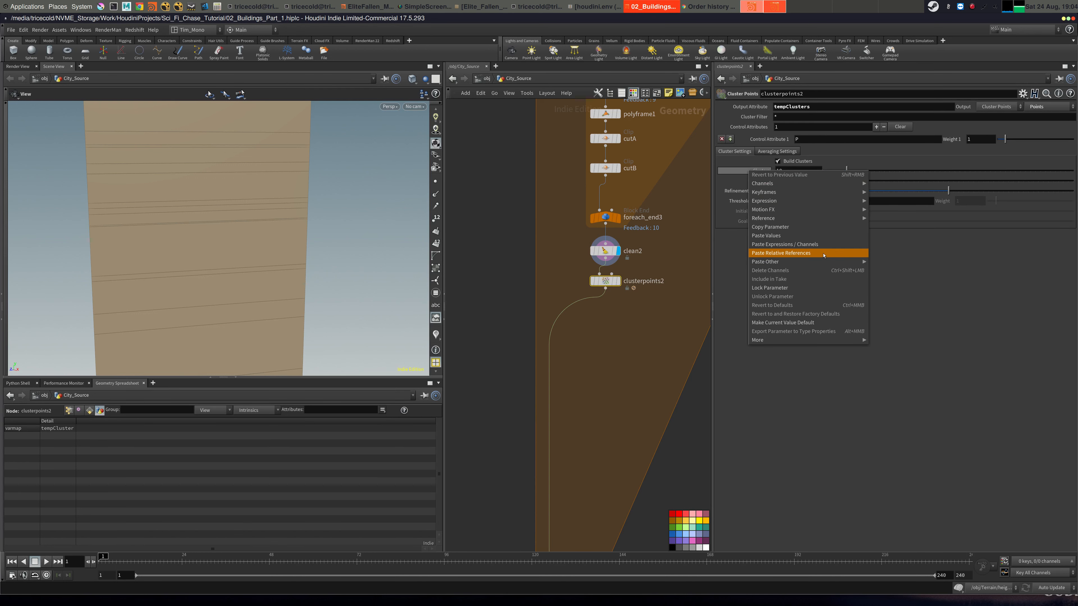
click(781, 253)
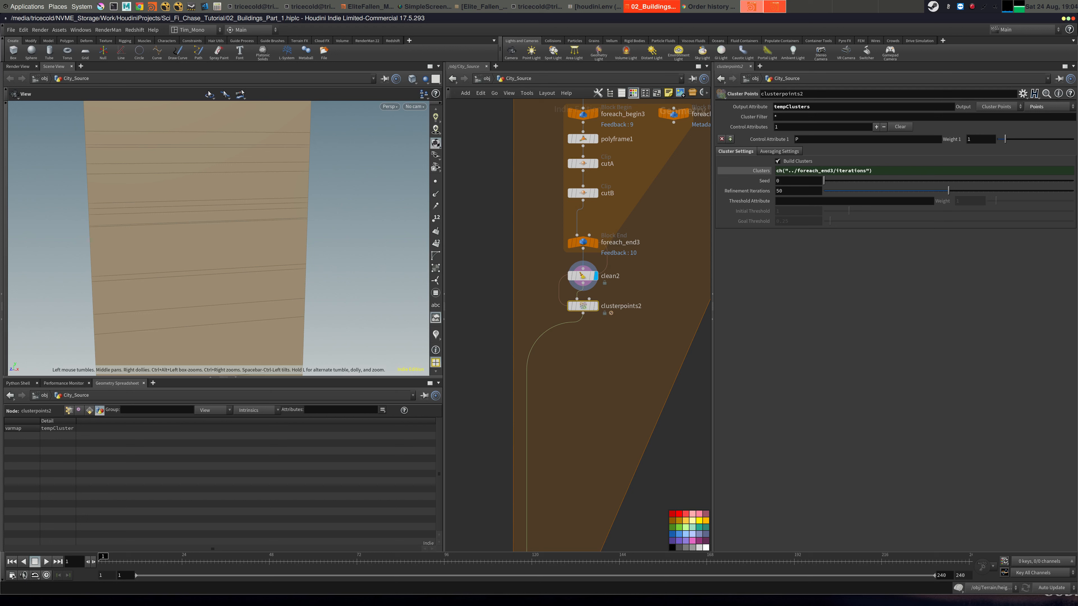
Multiply the Clusters expression by 2, check its evaluated value, and display clusterpoints2.
key(alt+Tab)
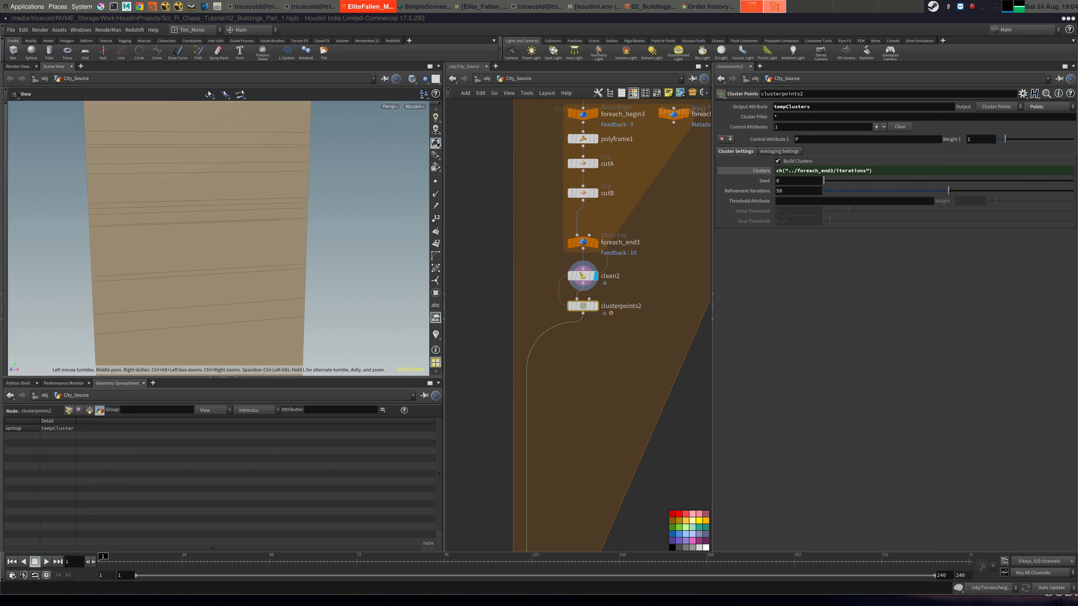
click(887, 169)
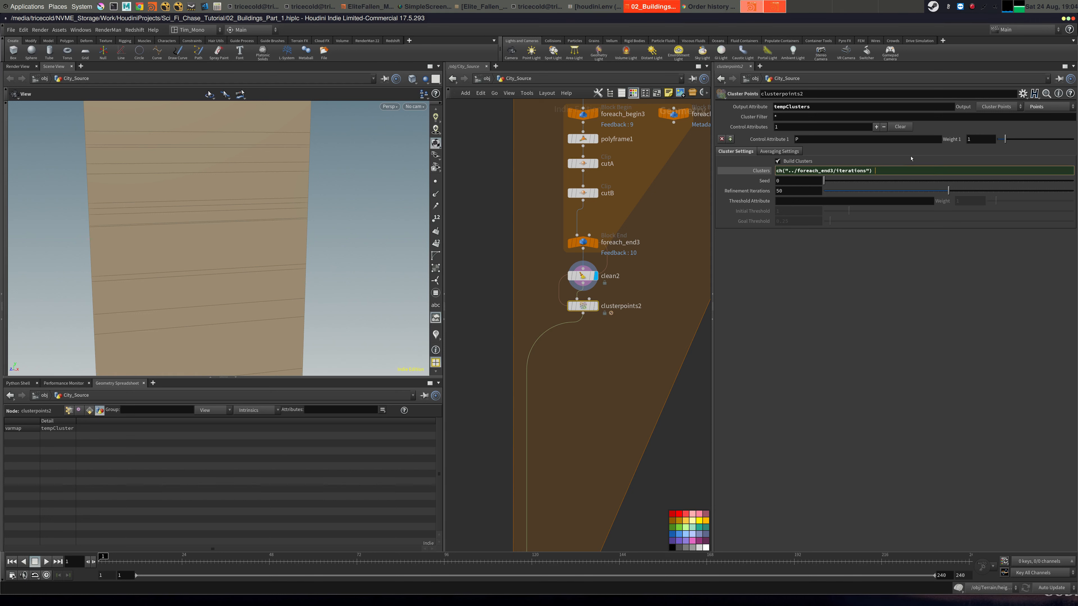
key(Return)
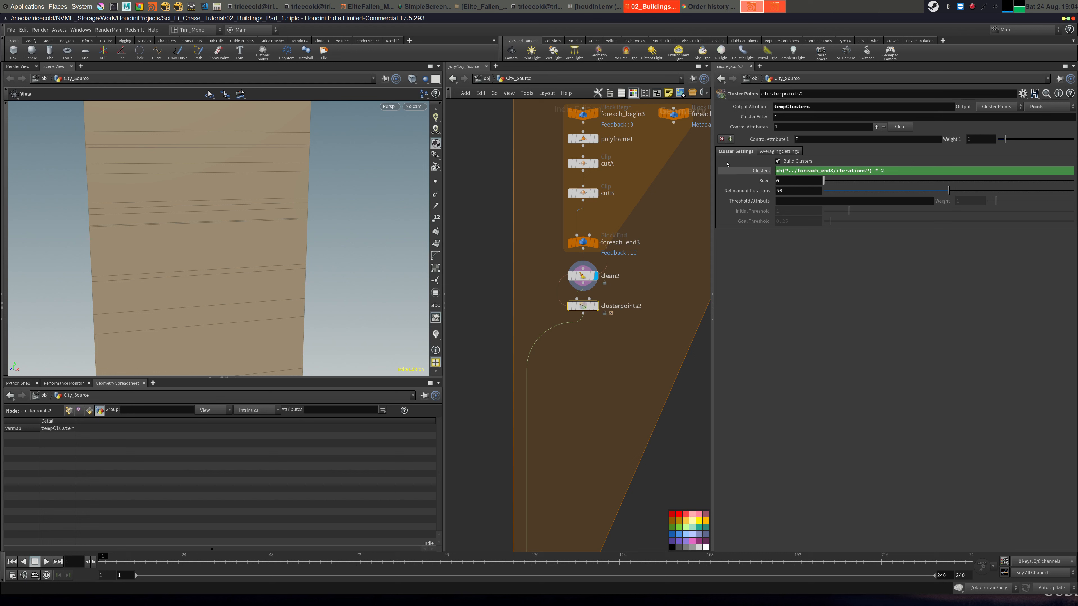
click(729, 170)
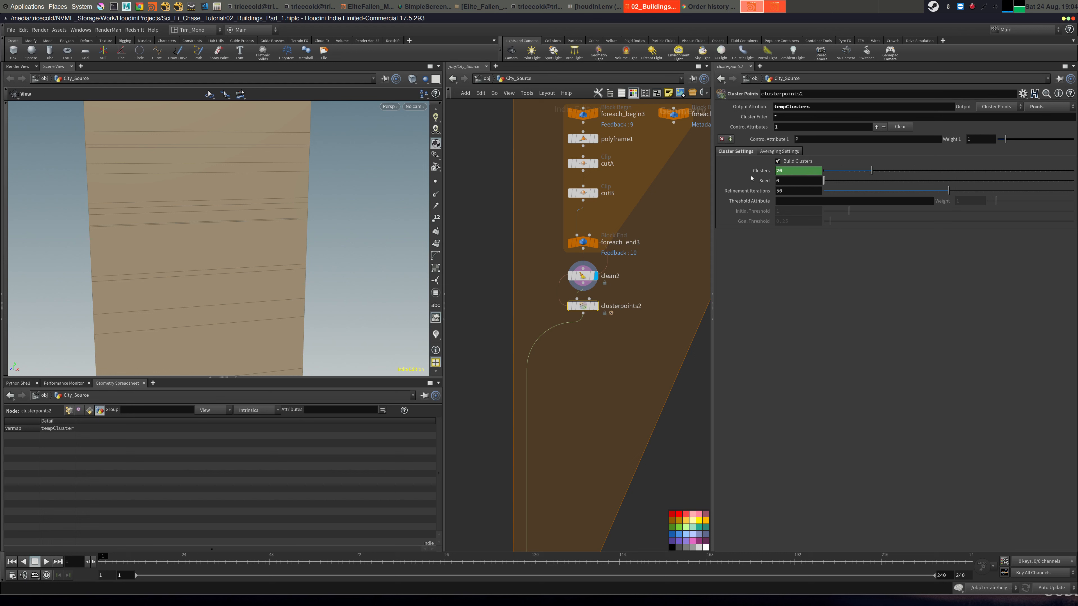
click(595, 307)
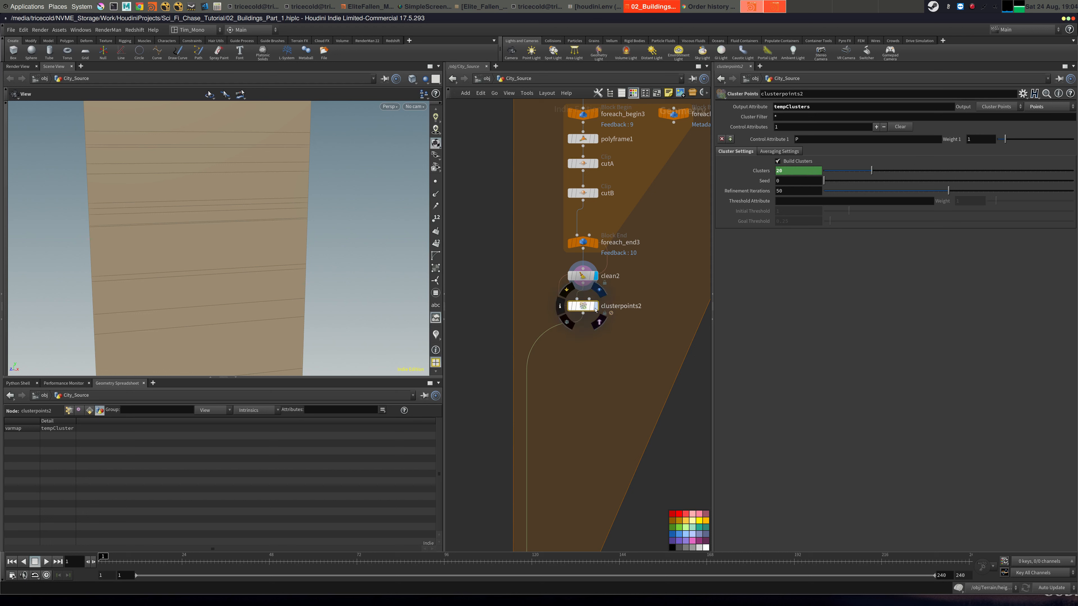
click(762, 172)
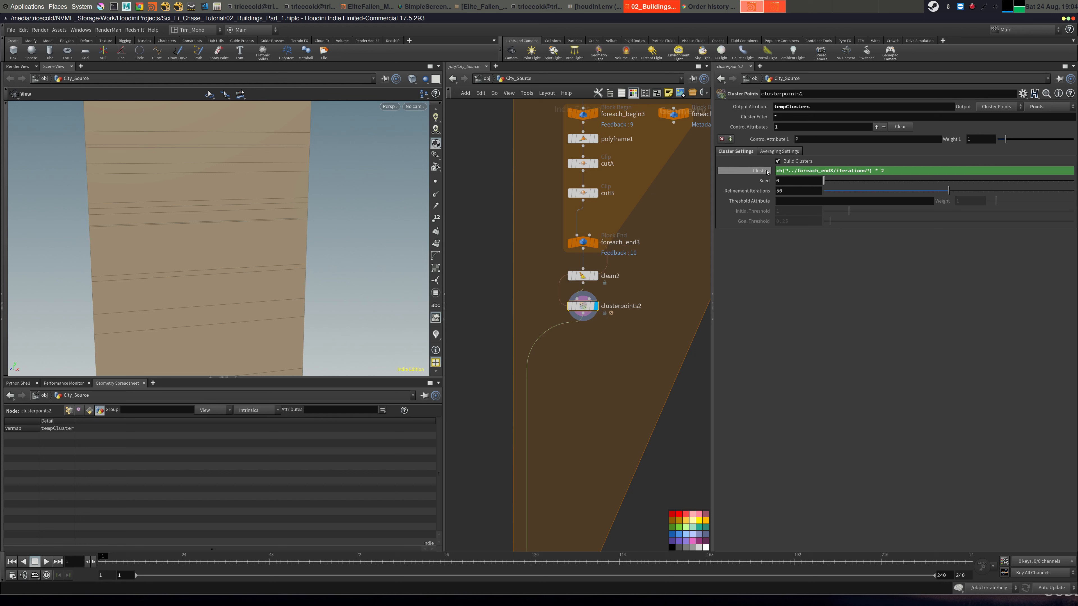
Check the evaluated Clusters value of clusterpoints2 and examine its point attributes sorted by tempClusters.
click(767, 172)
click(68, 410)
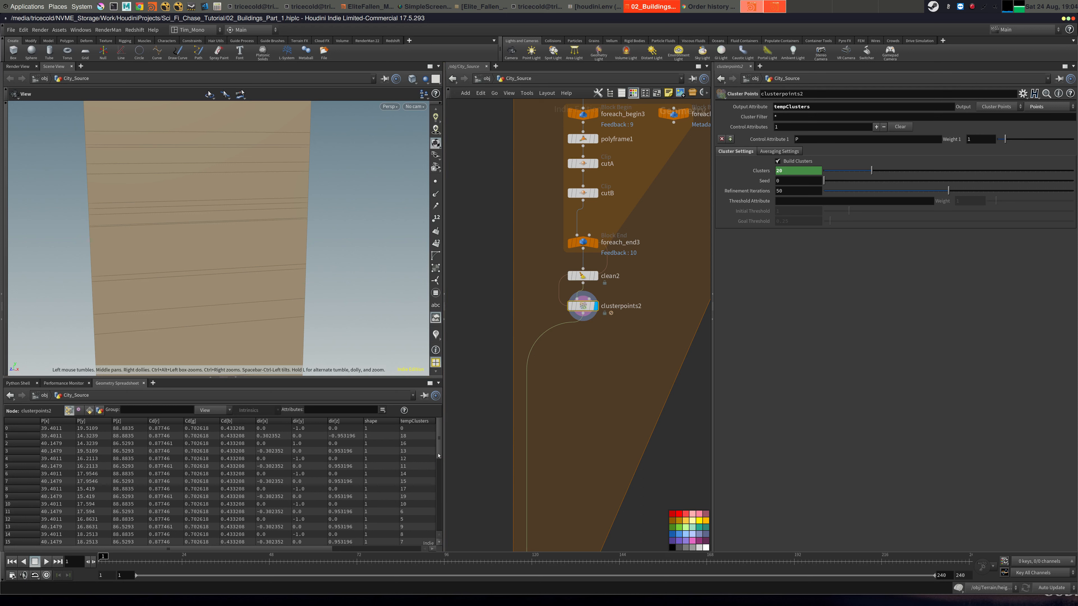
drag(440, 442, 453, 461)
click(414, 421)
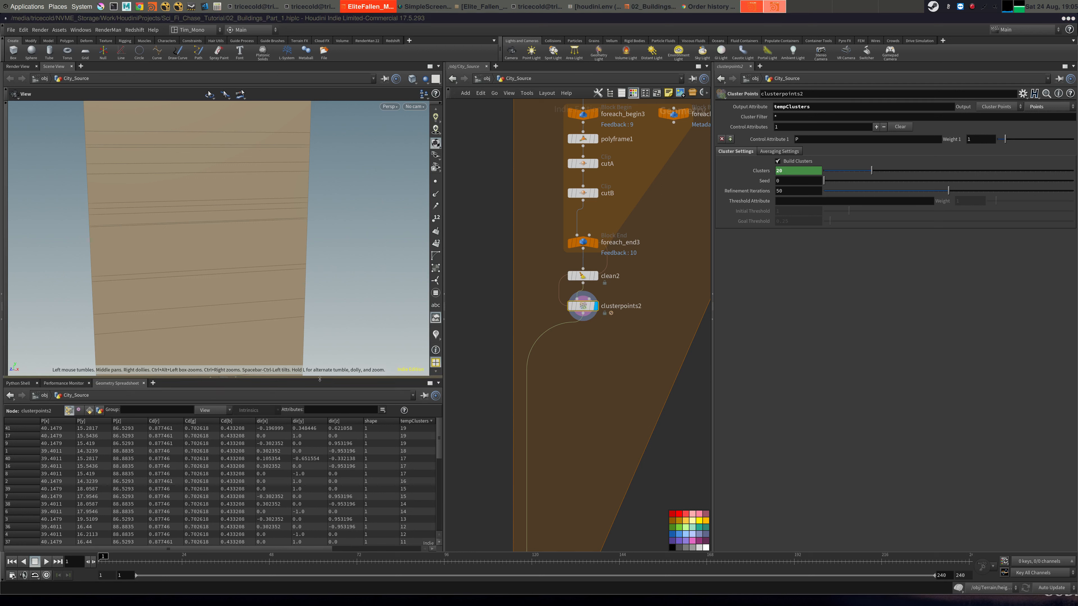
Insert an Attribute Promote node directly below clusterpoints2 in the outer loop's chain.
middle_drag(613, 338, 593, 366)
key(Tab)
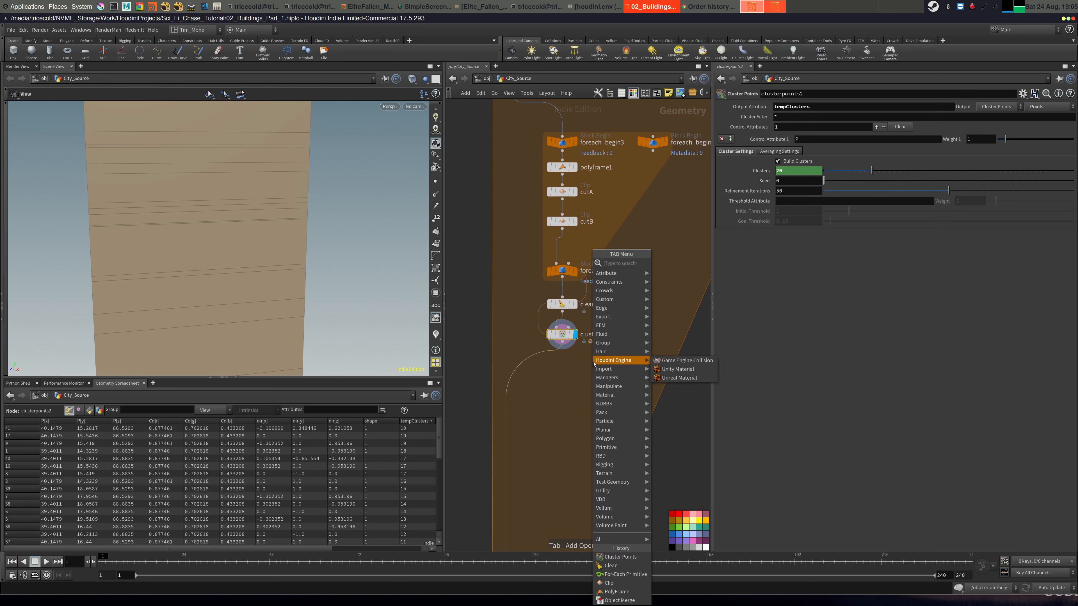
text(pro)
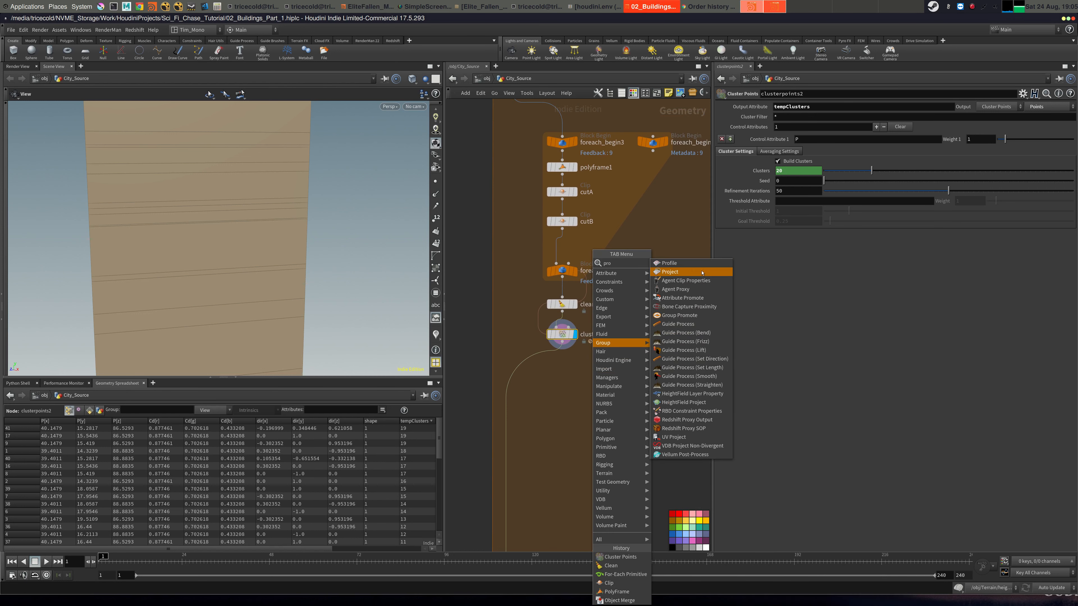
text(m)
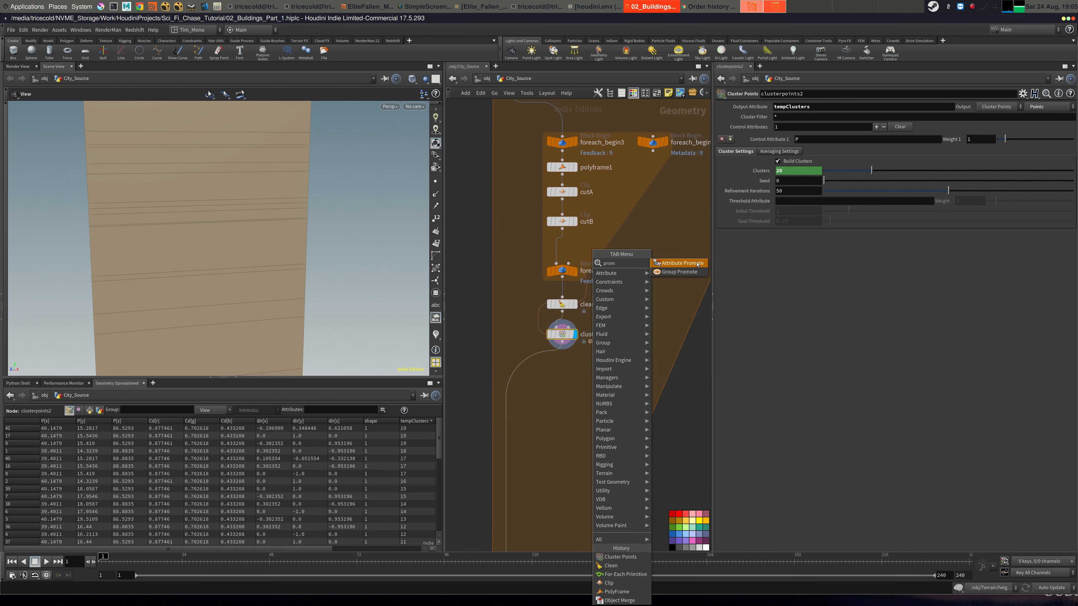
click(692, 265)
click(536, 353)
drag(536, 360, 563, 361)
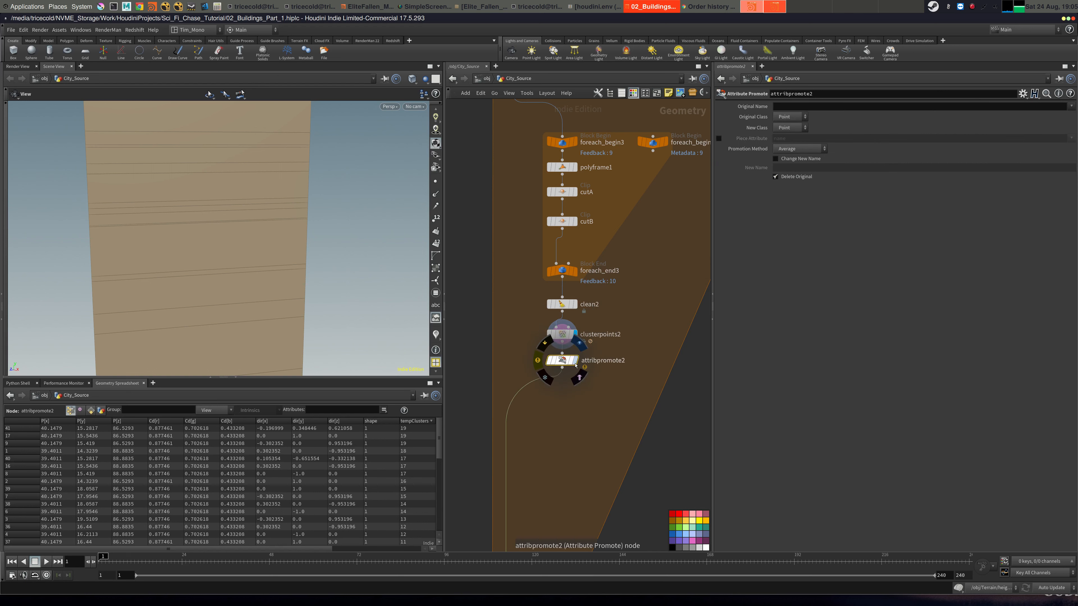
Promote tempClusters from Point to Primitive with the First Match method, and list the primitive attributes in the spreadsheet.
click(1072, 107)
click(1050, 151)
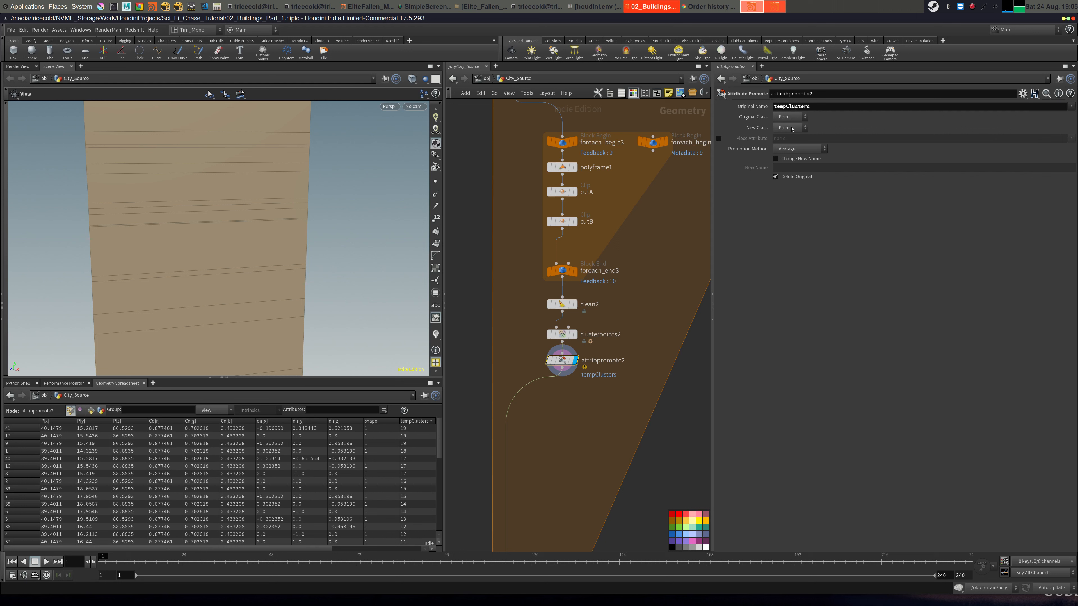
click(791, 128)
click(787, 145)
click(797, 148)
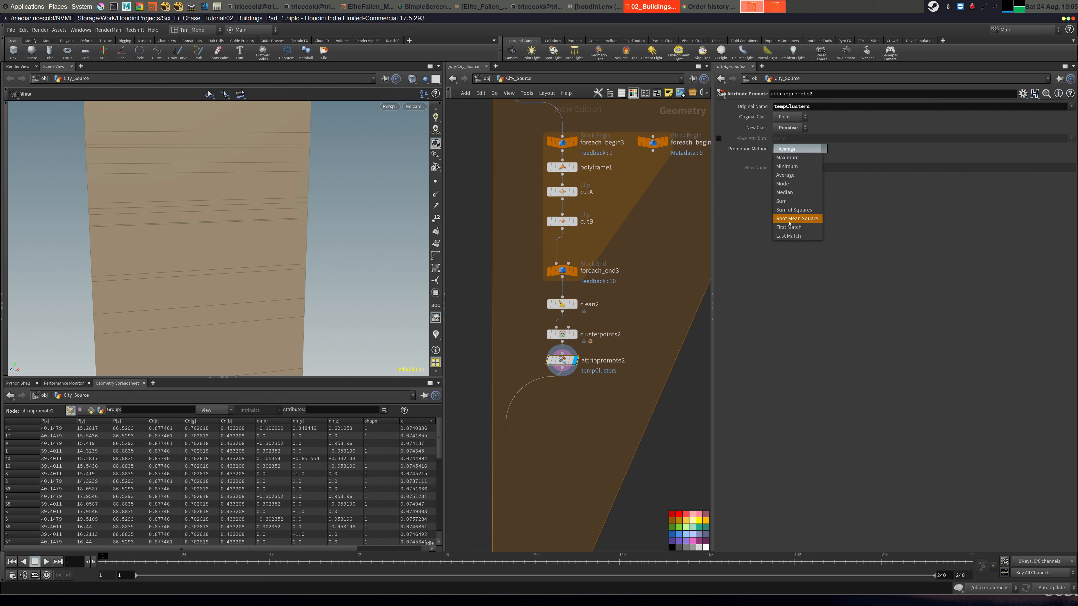
click(790, 227)
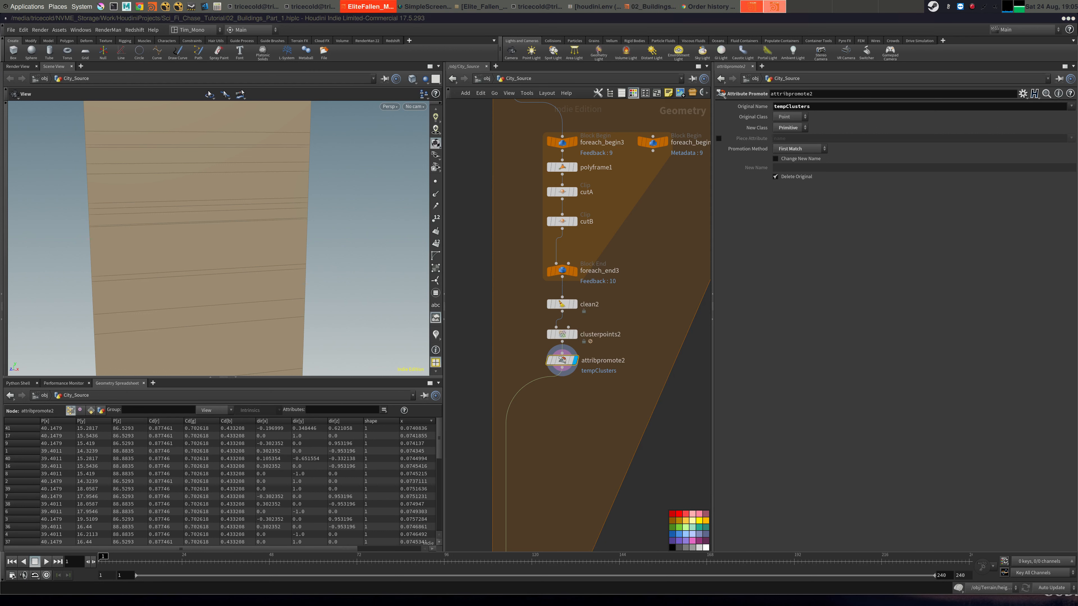
middle_drag(575, 408, 596, 338)
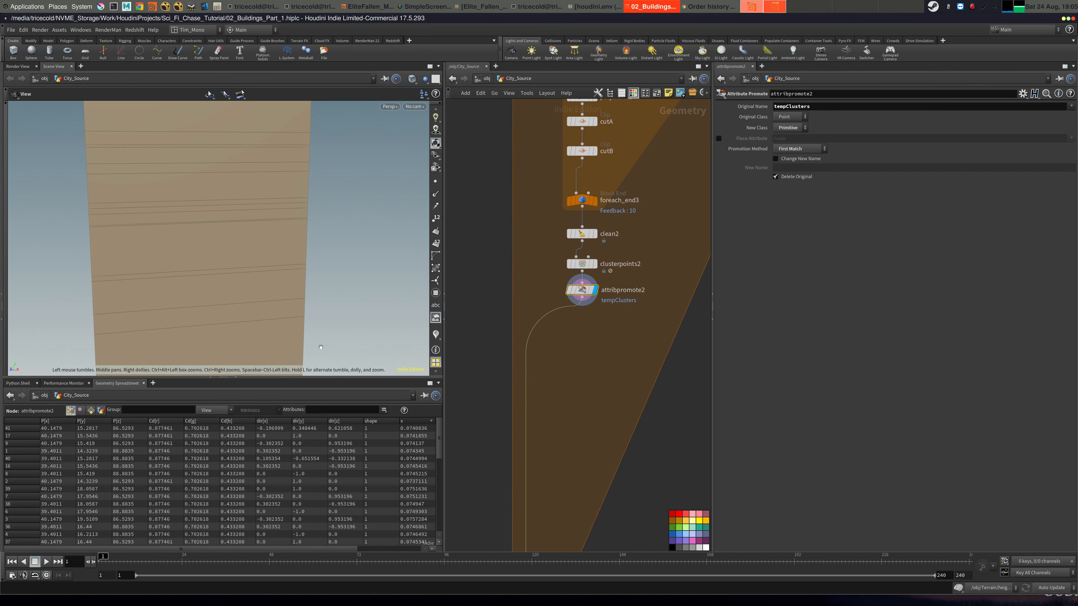
click(90, 410)
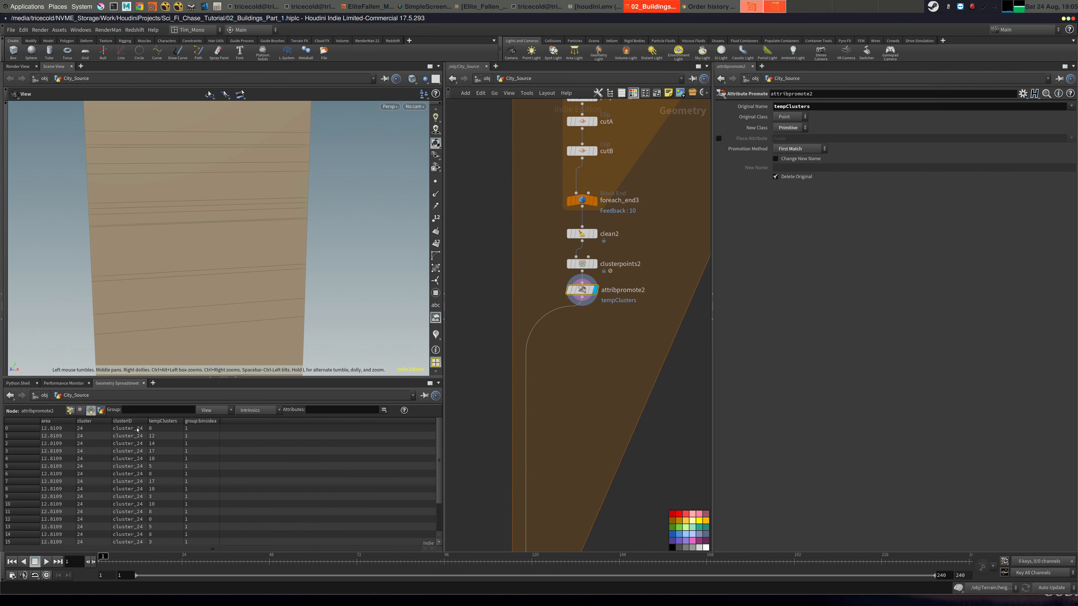
middle_drag(584, 325, 571, 343)
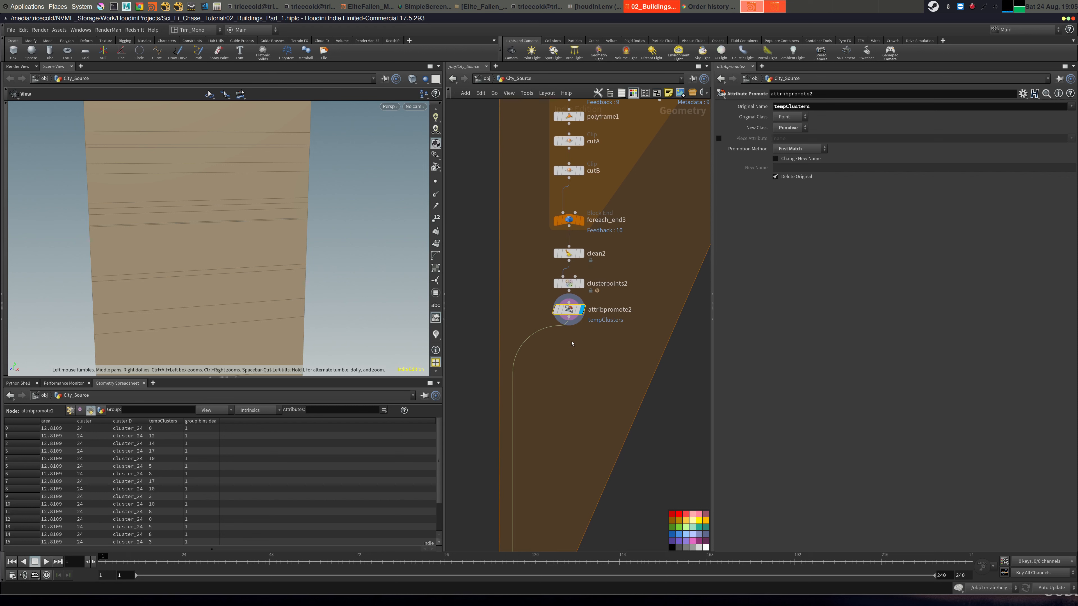
key(Tab)
text(atr)
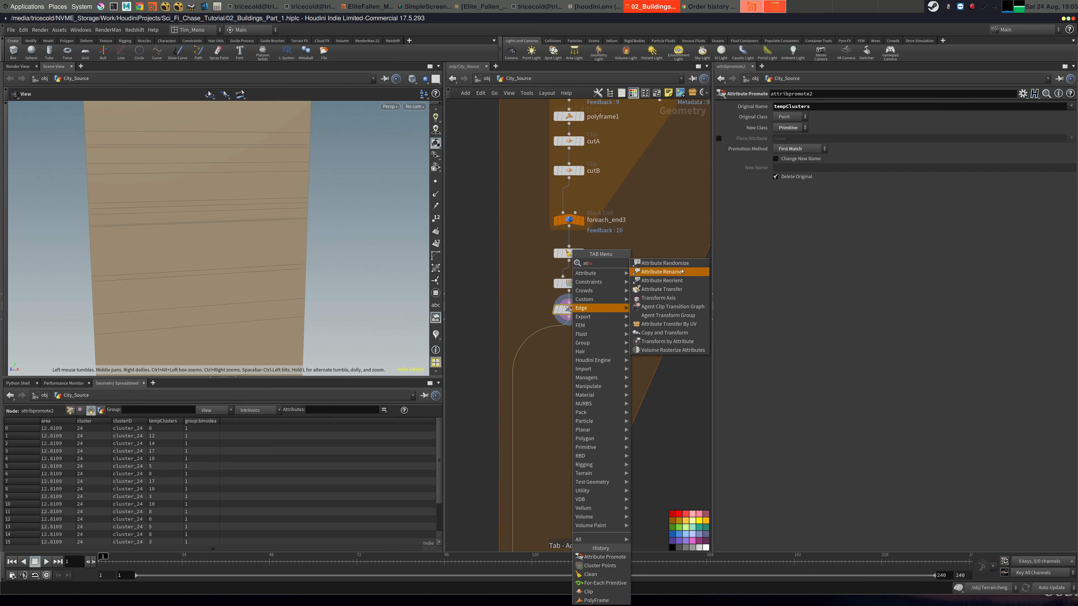
text(w)
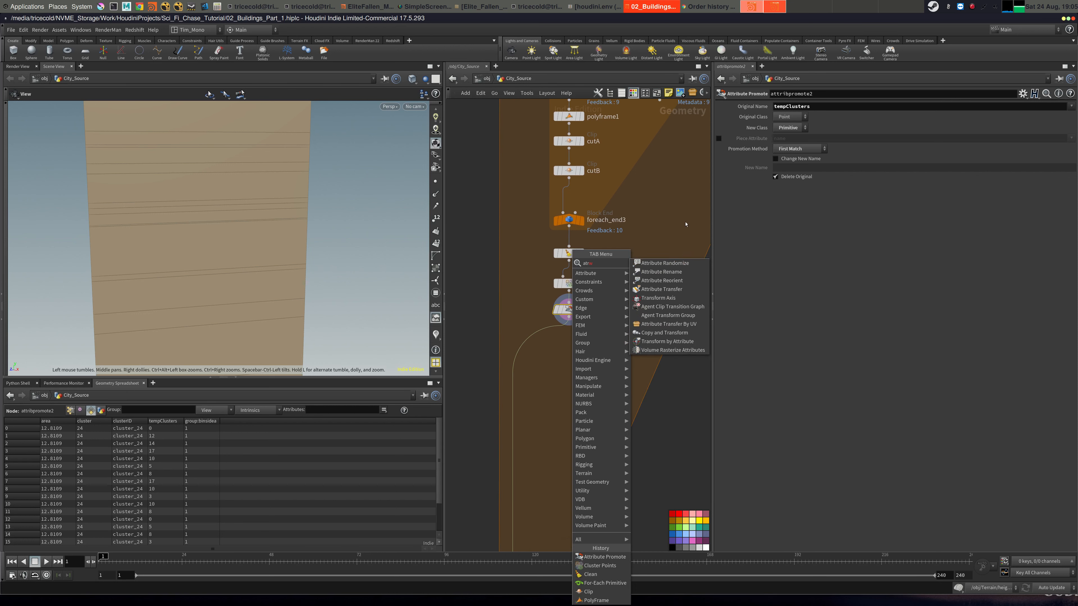
key(Escape)
Insert an Attribute Wrangle below attribpromote2 and set it to run over Primitives.
middle_drag(665, 246, 661, 242)
key(Tab)
text(attrw)
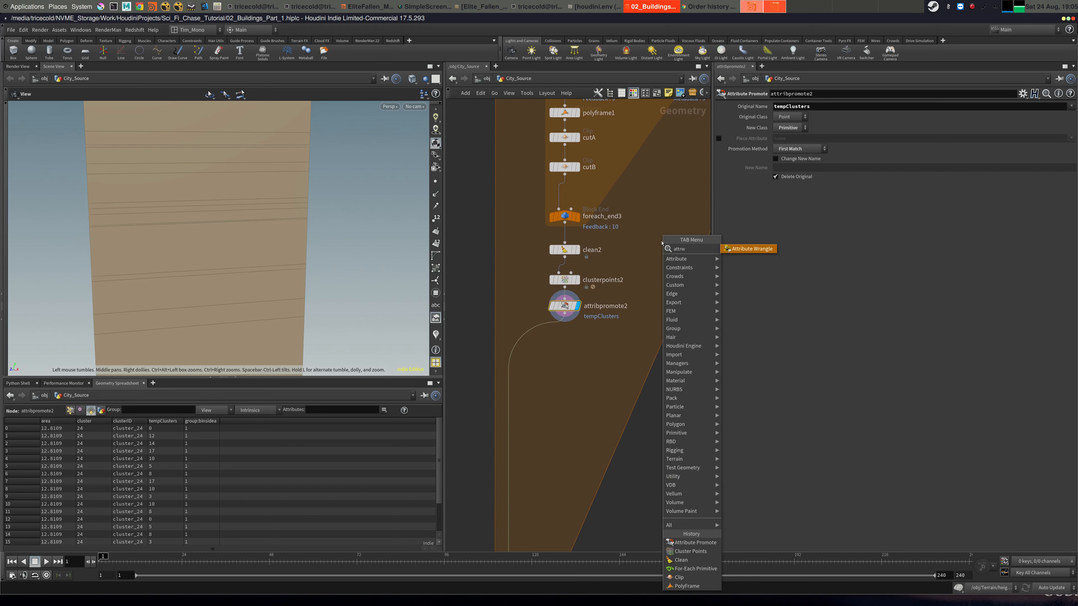
click(742, 252)
click(556, 339)
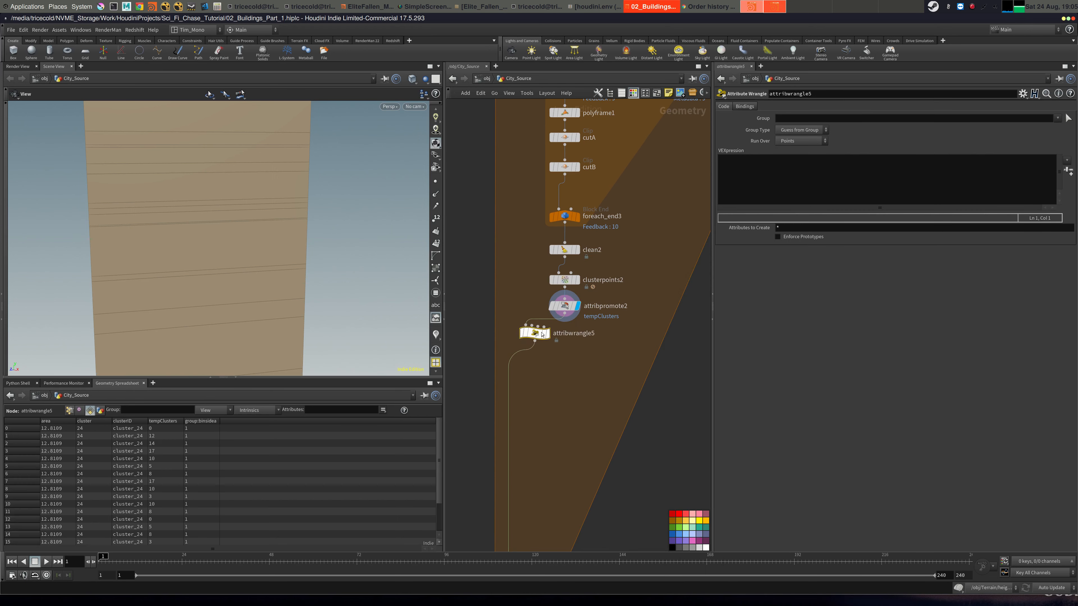
click(801, 140)
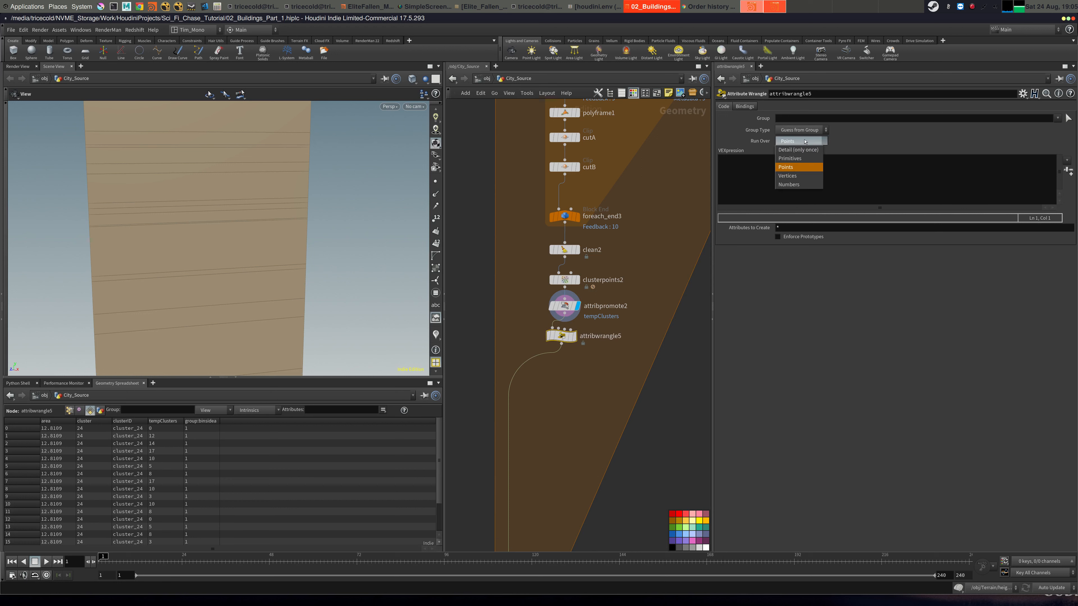
click(806, 162)
Enter the VEX expression s@temClusters = itoa(i@tempClusters); in attribwrangle5, align the node under attribpromote2 and display it.
click(795, 167)
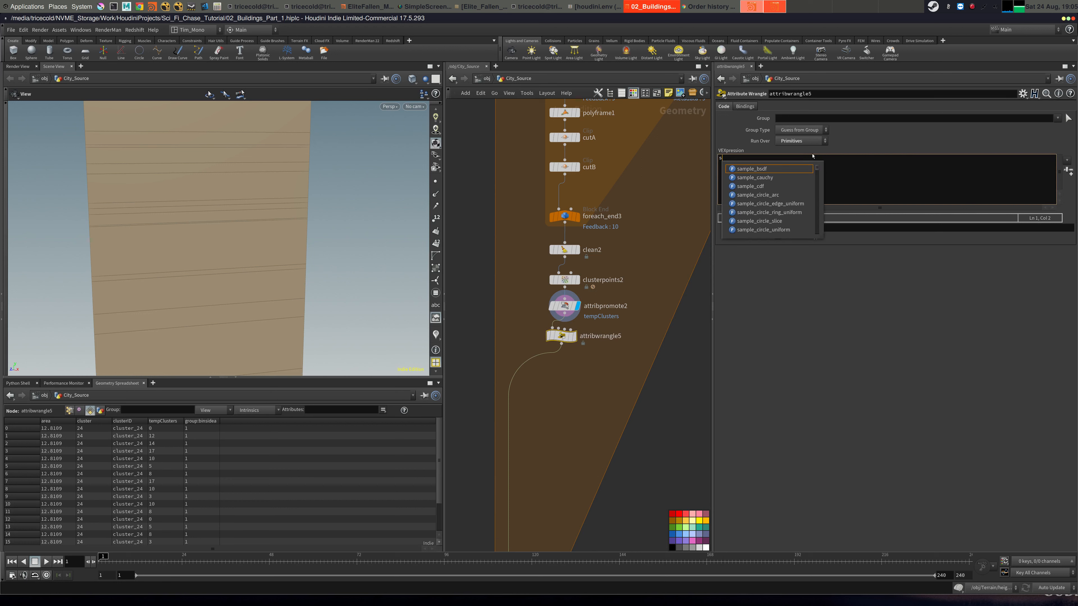
text(@tem)
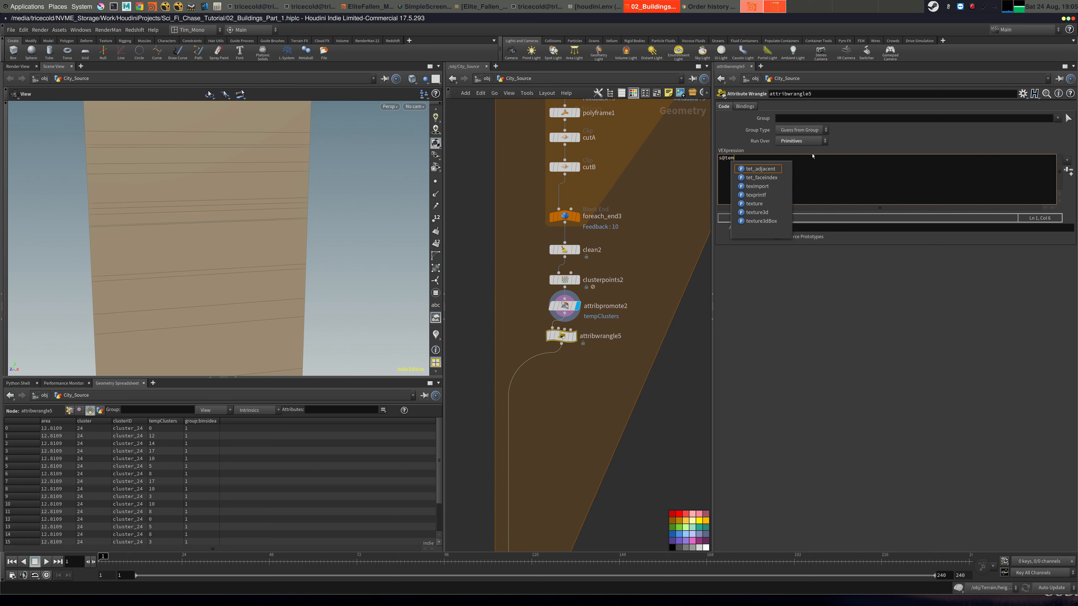
text(Cl)
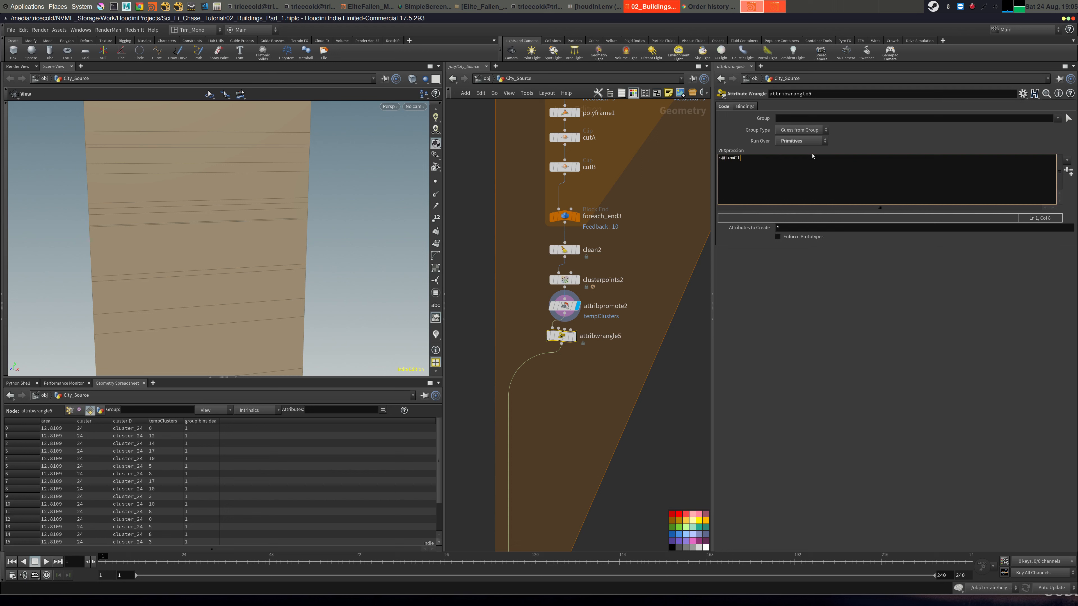
text(usters = itoa(i)
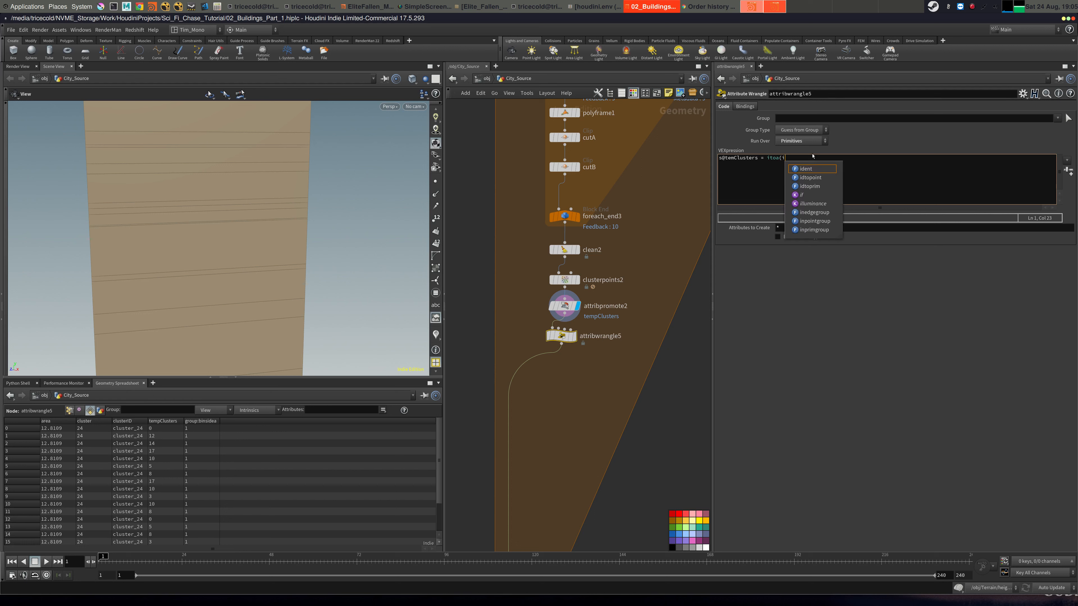
text(@tempCl)
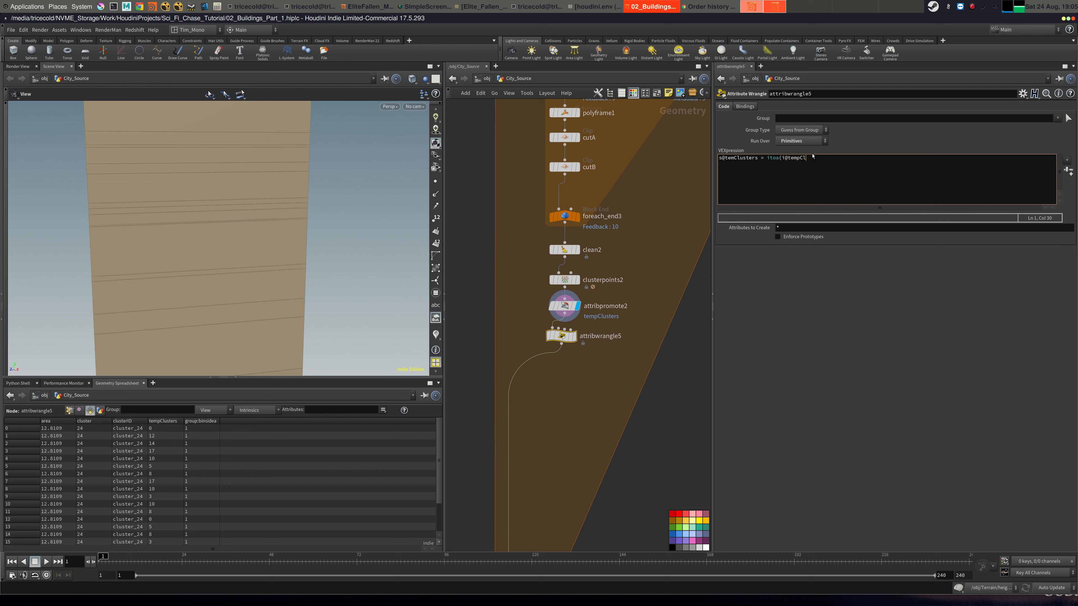
text(usters);)
drag(556, 338, 558, 337)
click(578, 336)
Compare the attribute types in the node information of attribpromote2, clusterpoints2 and attribwrangle5.
middle_drag(579, 310, 665, 275)
middle_drag(599, 280, 653, 283)
middle_drag(565, 335, 676, 305)
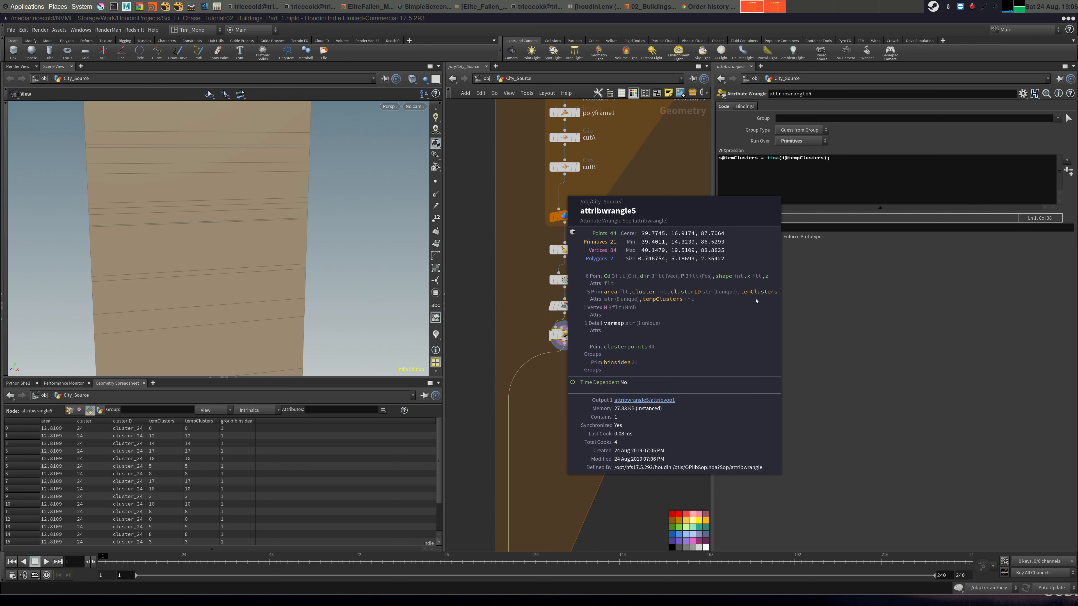
middle_drag(756, 300, 741, 168)
Correct the output attribute's spelling in attribwrangle5's expression to s@tempClusters.
click(736, 158)
text(p)
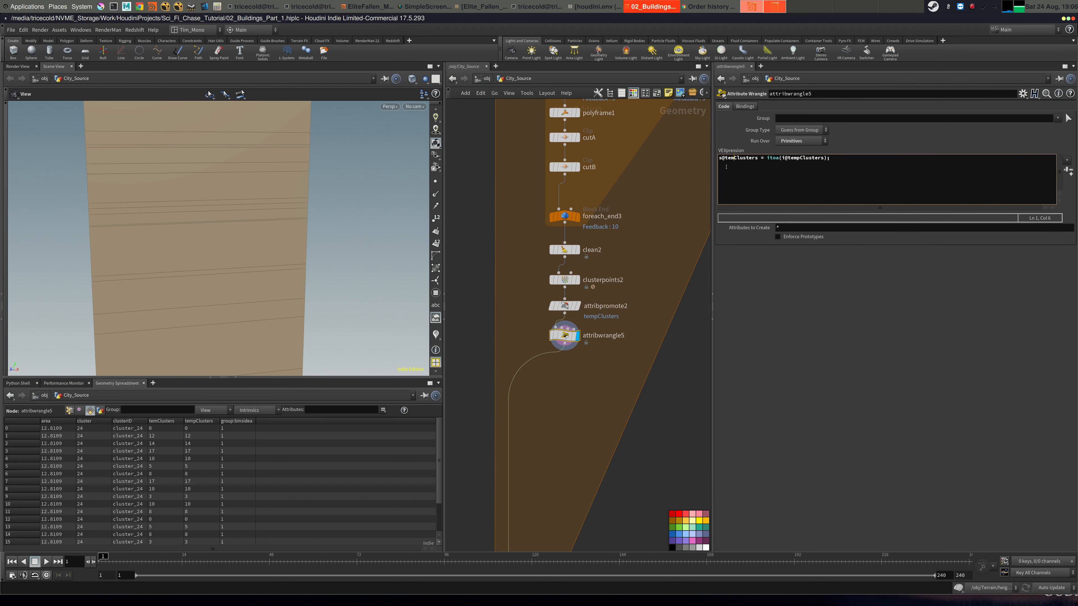
text(p)
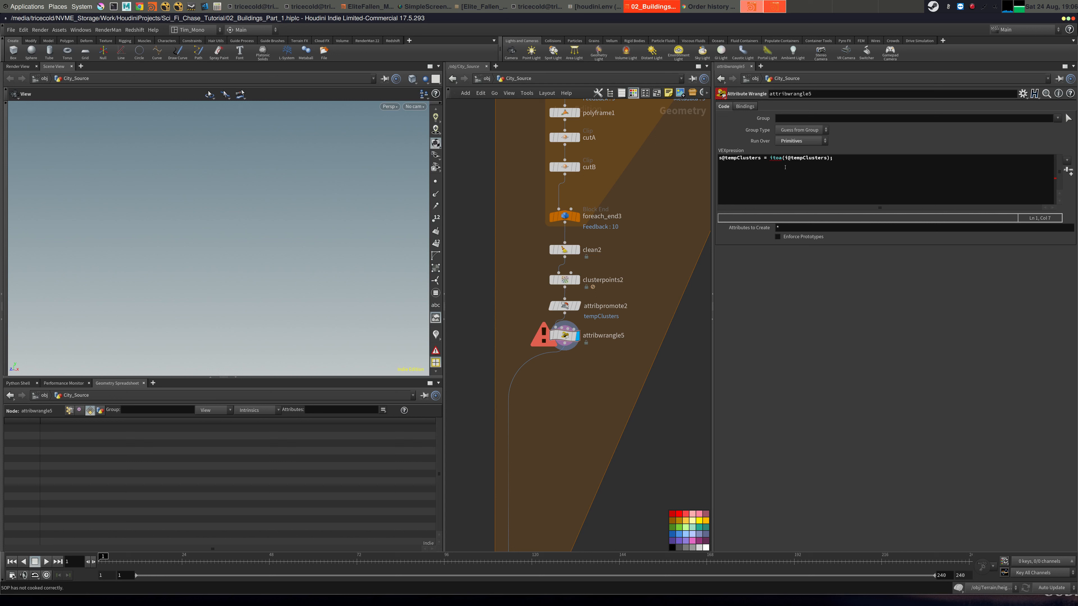
Examine the tempClusters type in attribpromote2's information and the error details of attribwrangle5.
click(588, 309)
middle_drag(587, 309, 589, 310)
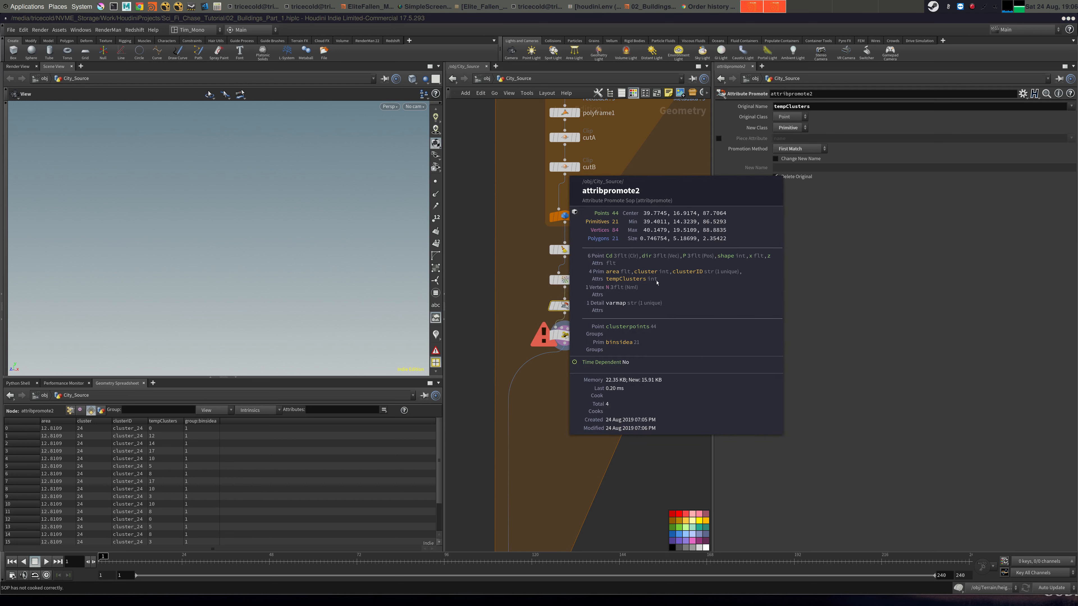
click(564, 336)
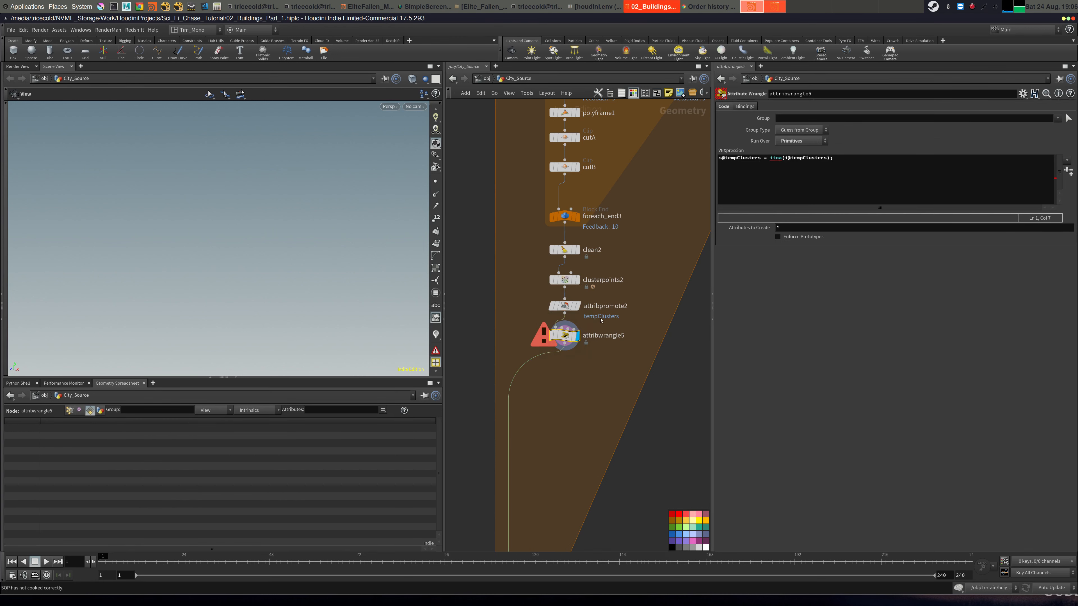
middle_click(579, 336)
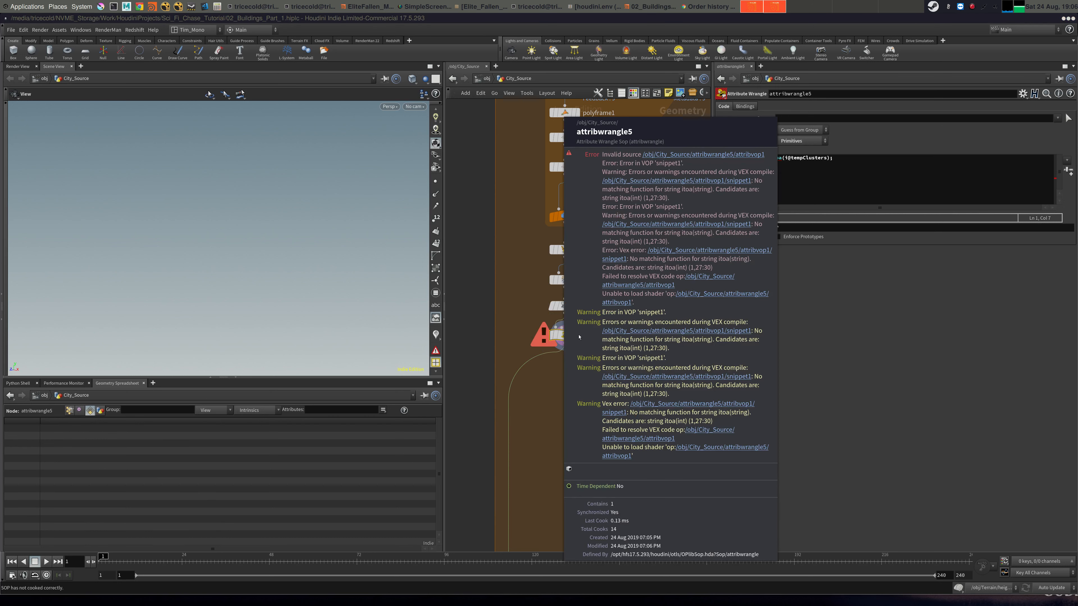
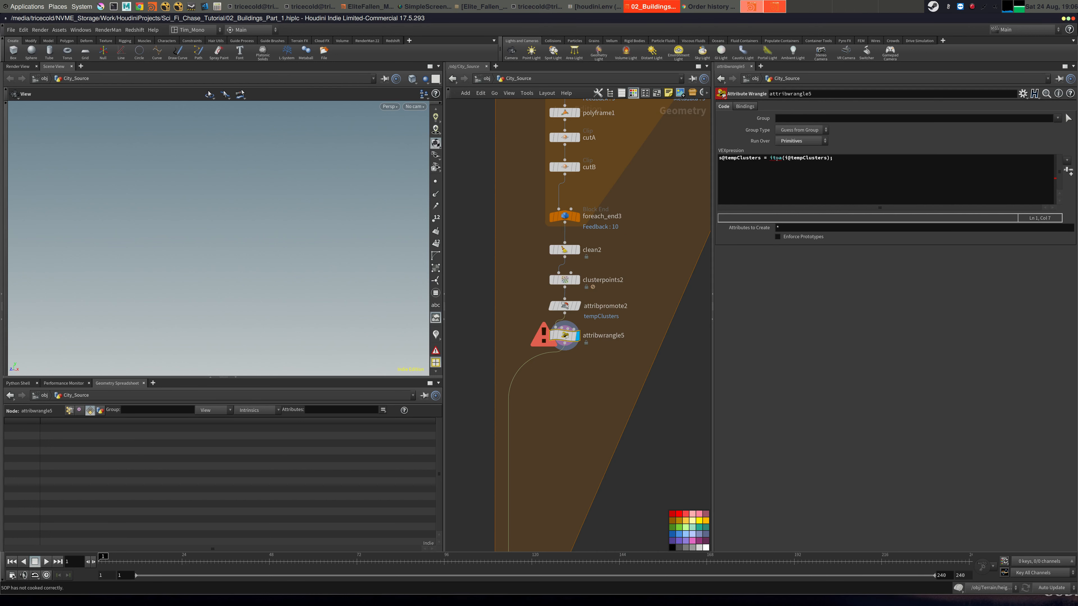
Retype the letter o of the itoa function in attribwrangle5's expression.
click(776, 158)
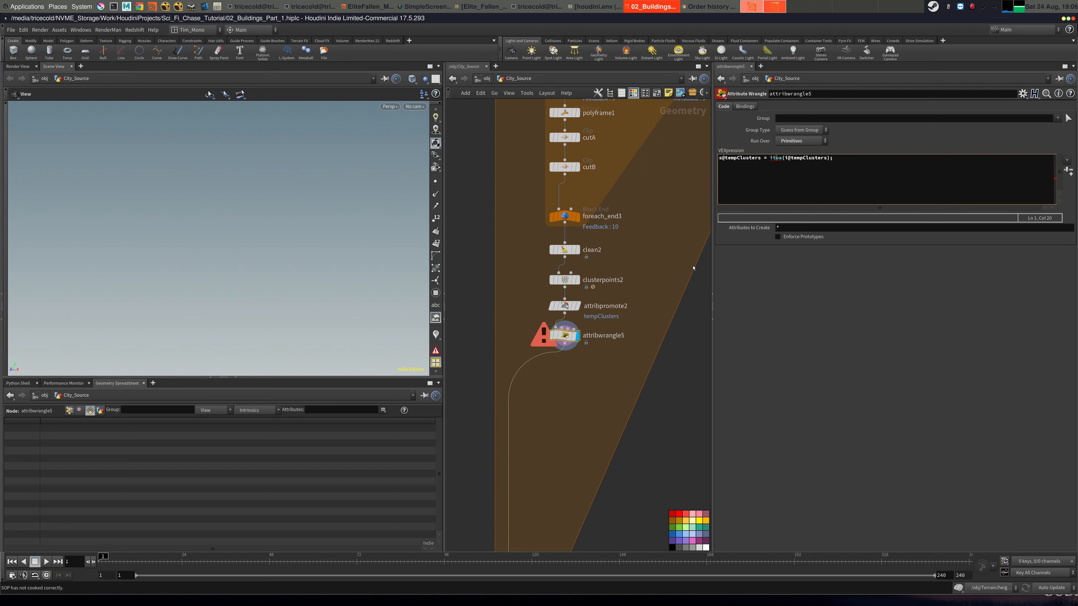
key(Delete)
text(o)
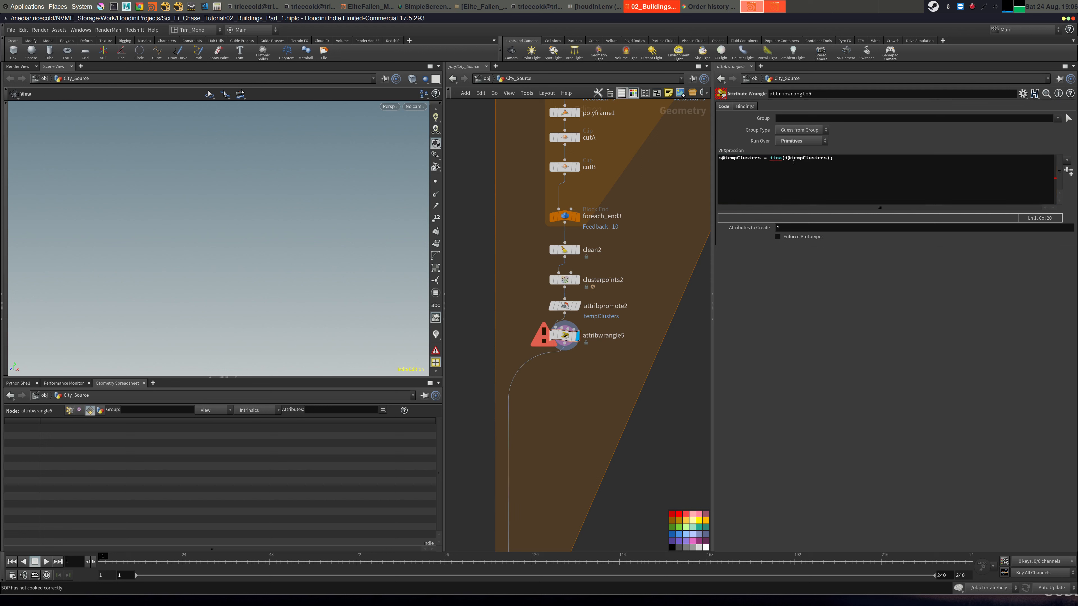
drag(769, 158, 774, 158)
click(779, 163)
alt+drag(563, 338, 549, 338)
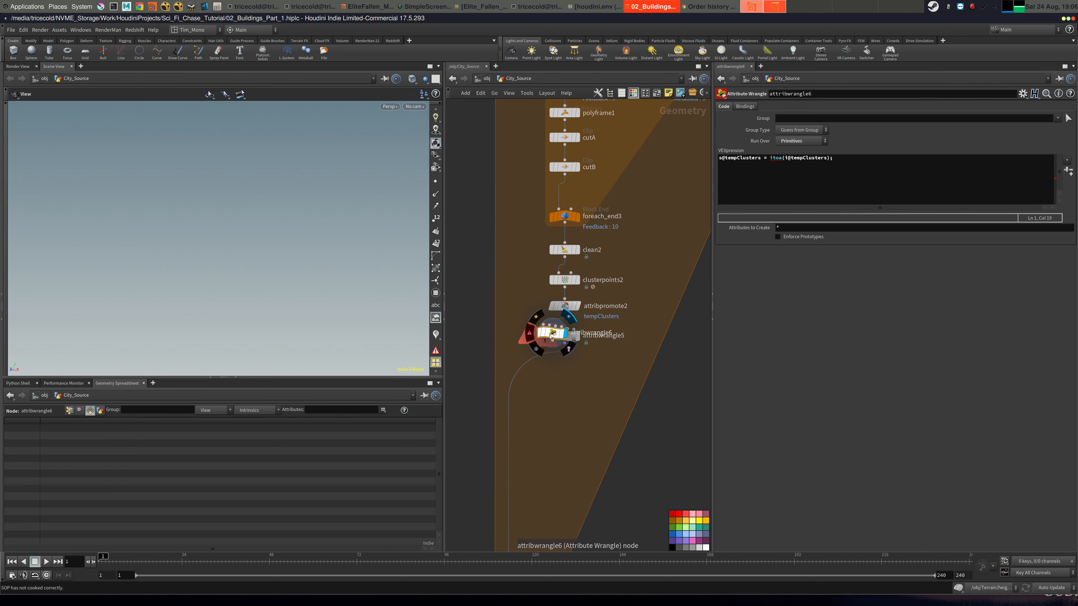
key(Delete)
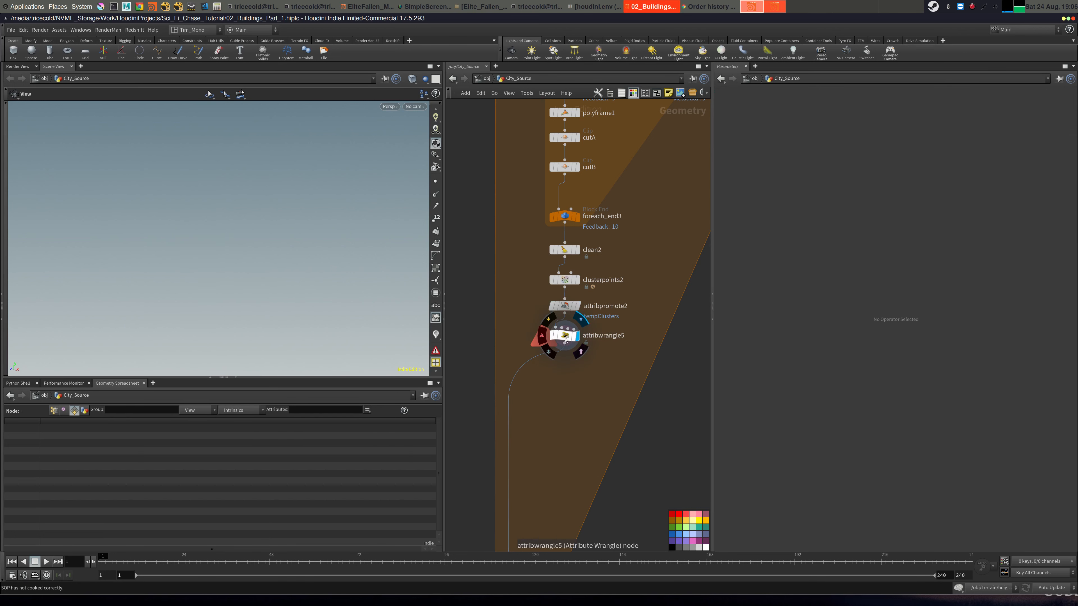
click(566, 338)
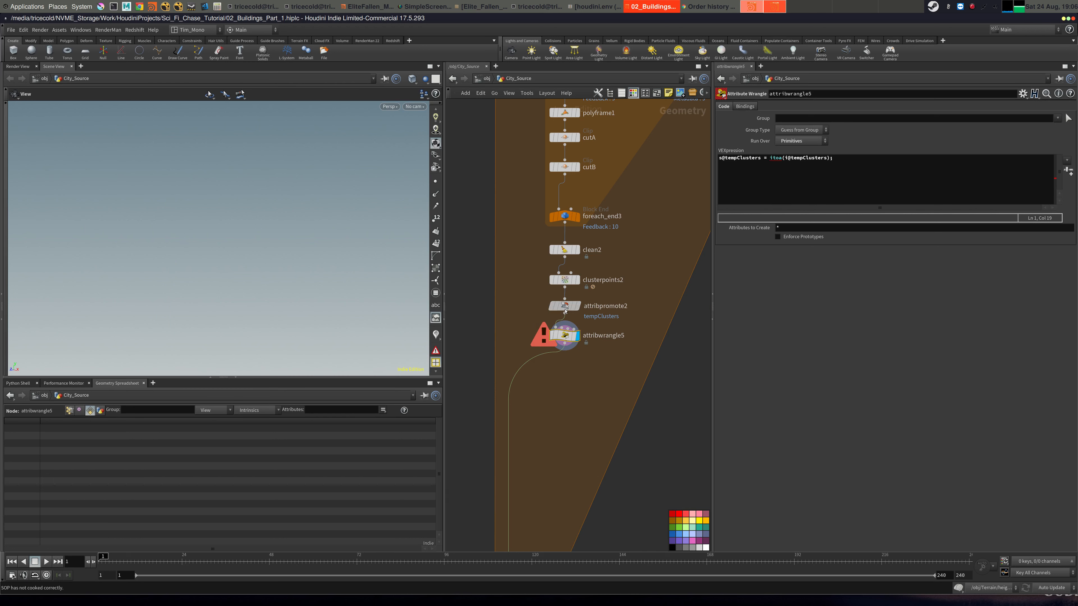
Replace the attribute name inside attribwrangle5's itoa call with tempClusters copied from attribpromote2's original name.
click(565, 308)
double_click(806, 107)
key(ctrl+c)
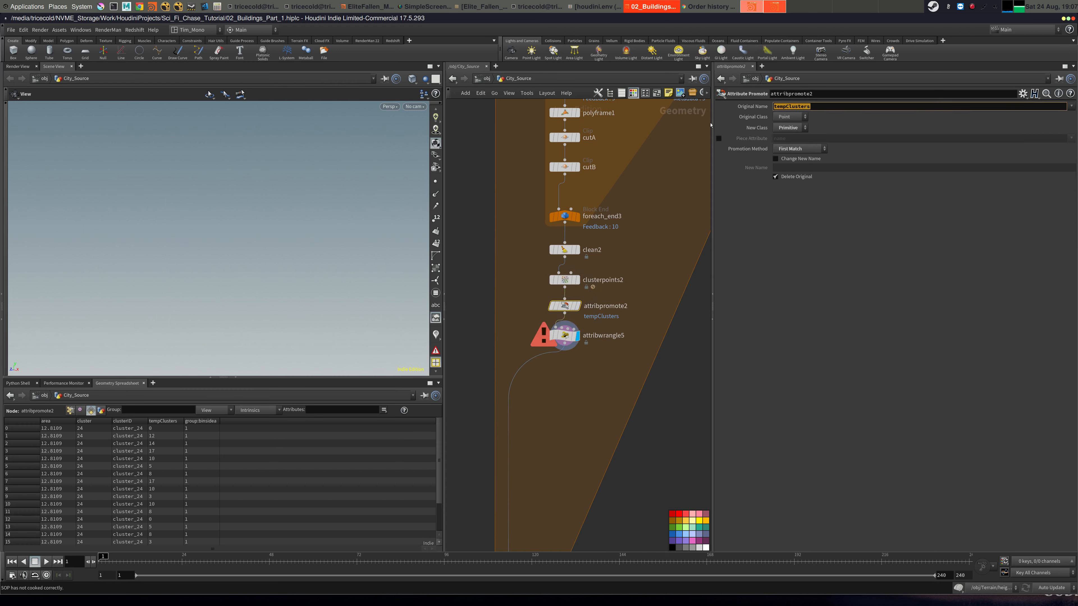
drag(609, 360, 554, 332)
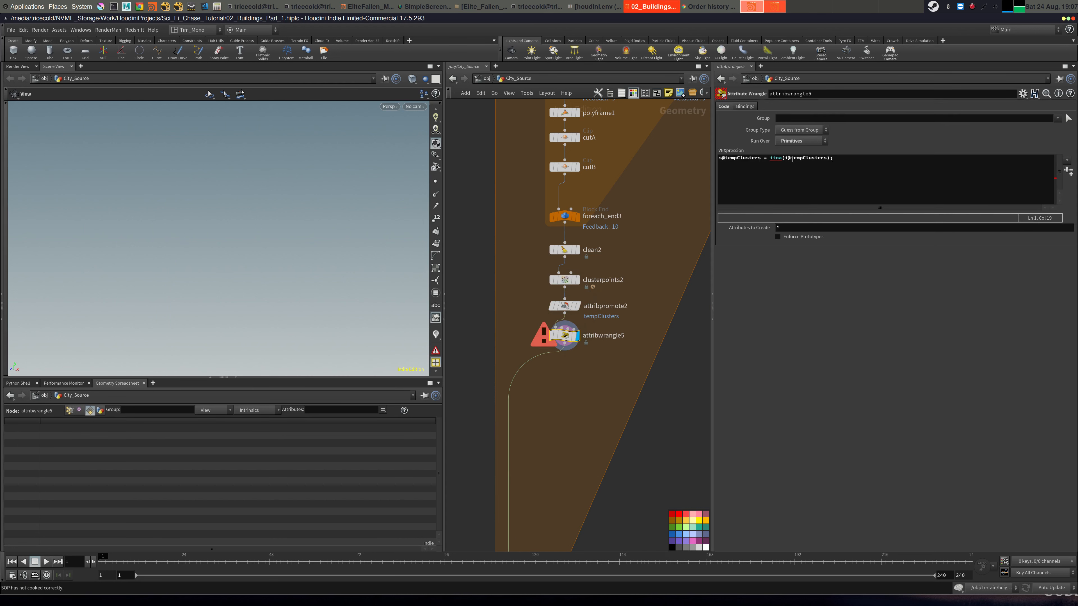
drag(791, 159, 827, 158)
key(ctrl+v)
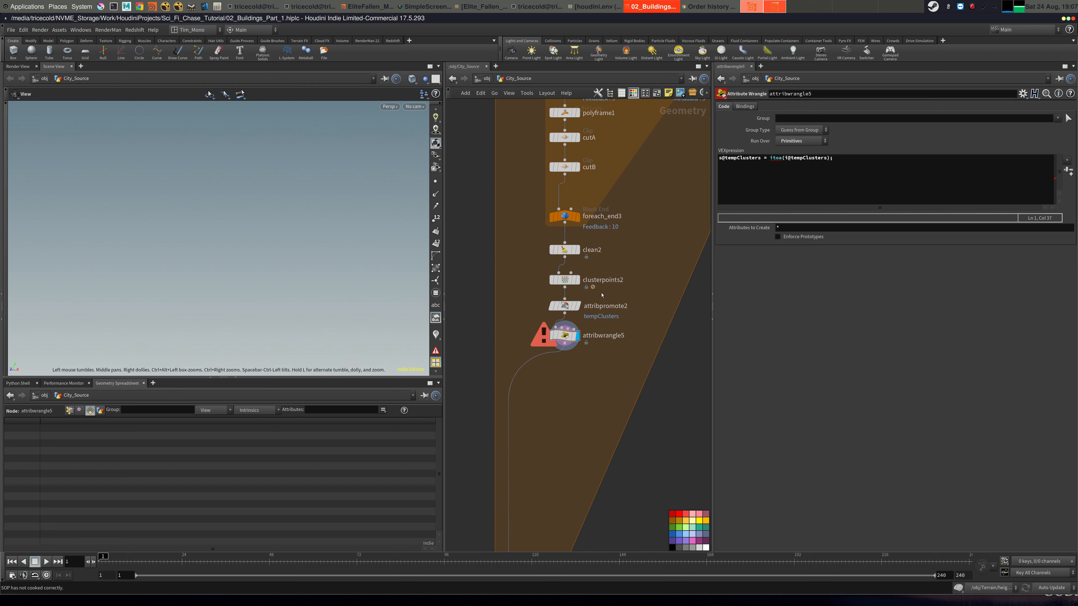
Compare attribpromote2 with attribwrangle5 and re-enter the opening parenthesis of the itoa call in the wrangle's expression.
click(567, 308)
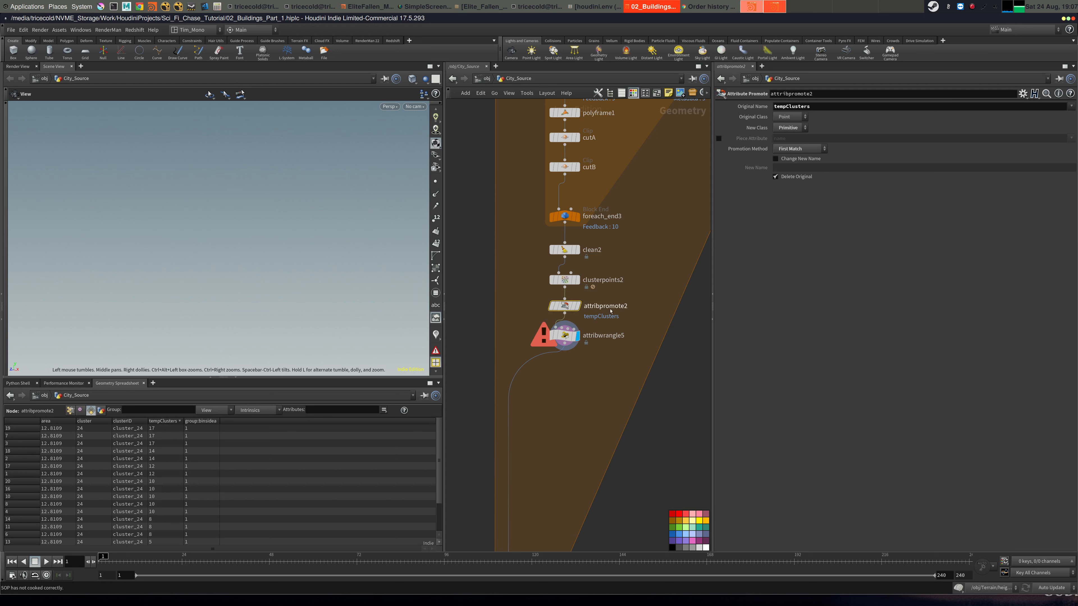
click(561, 338)
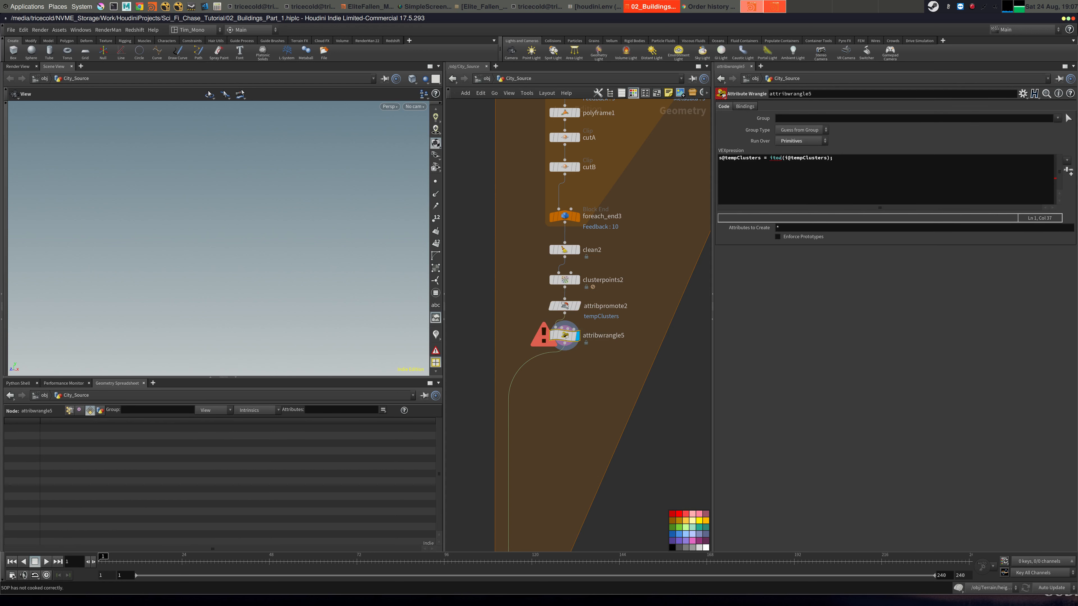
click(768, 166)
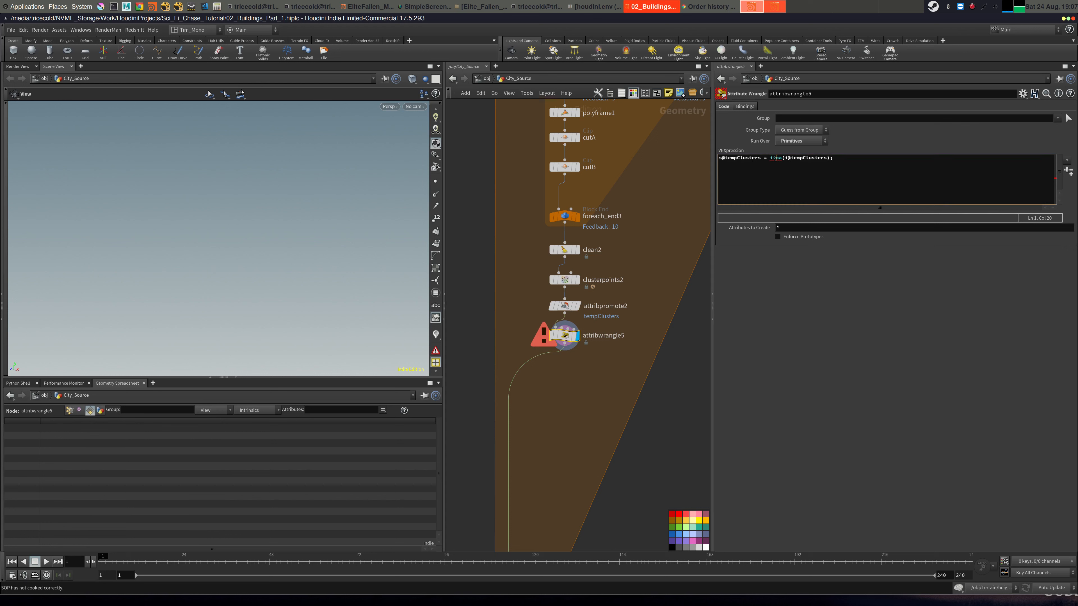
text(()
click(837, 158)
scroll(657, 276, down, 5)
middle_drag(556, 272, 707, 267)
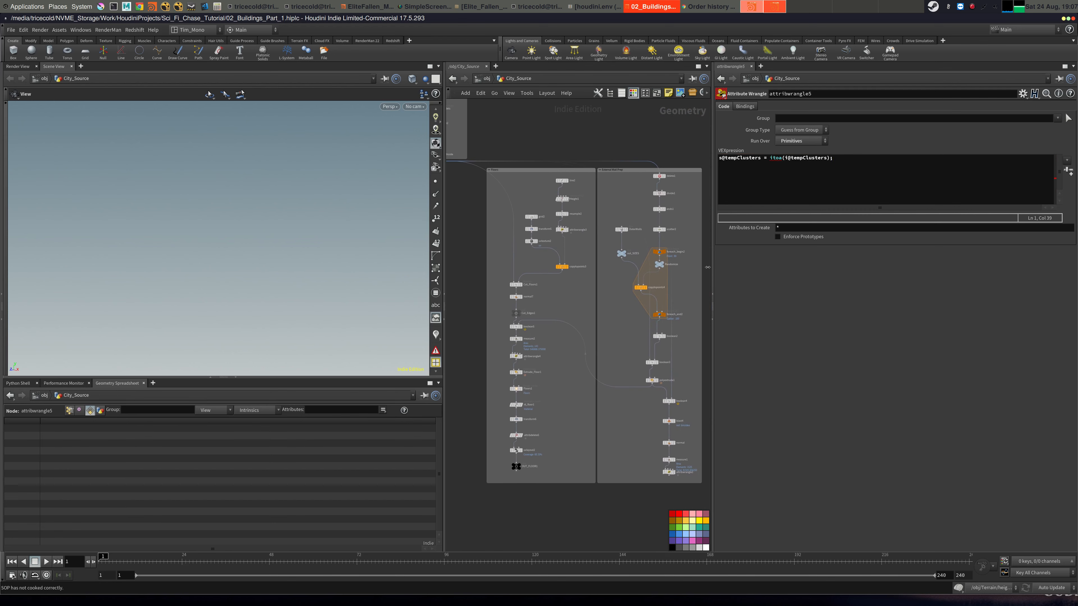
middle_drag(571, 301, 649, 353)
middle_drag(534, 264, 568, 368)
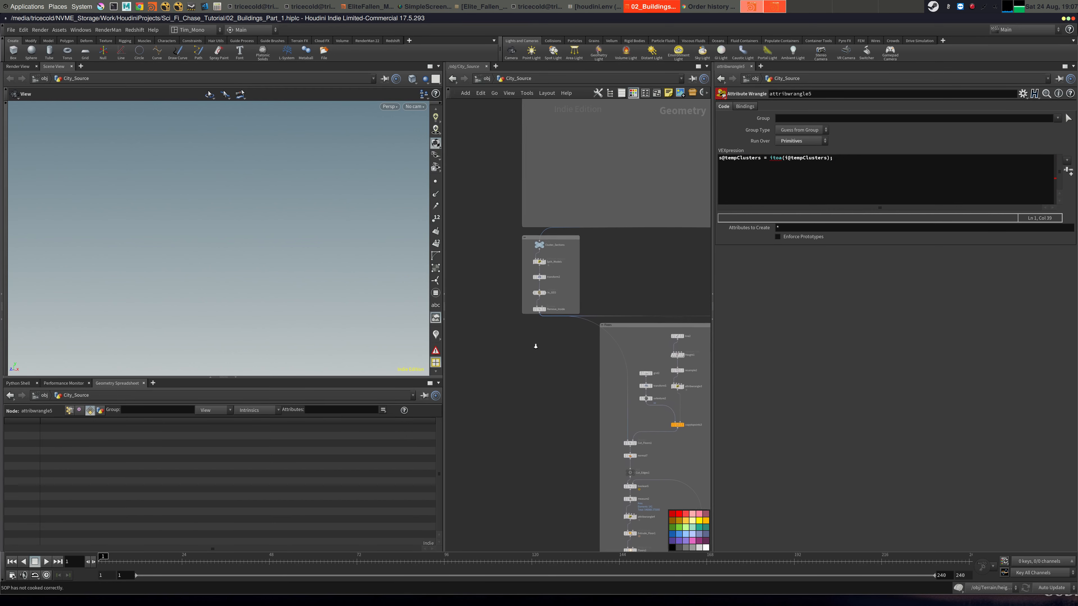
scroll(534, 346, up, 3)
click(547, 206)
middle_drag(661, 234, 590, 294)
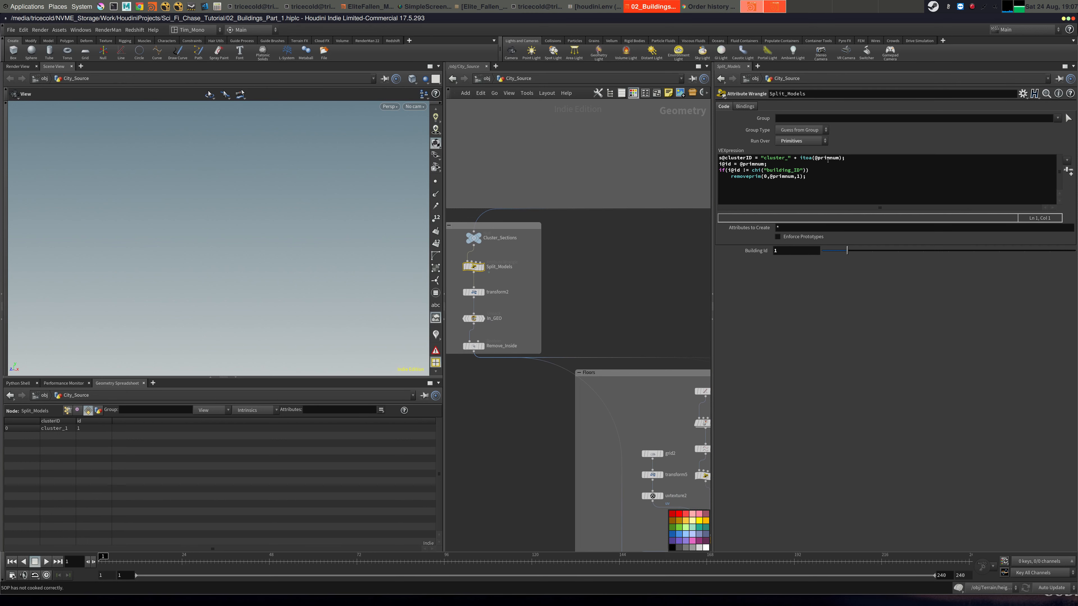
drag(859, 158, 717, 159)
key(ctrl+c)
Paste the copied clusterID line as a second line in attribwrangle5's expression.
middle_drag(664, 300, 441, 140)
middle_drag(577, 446, 548, 188)
drag(575, 275, 545, 259)
click(855, 166)
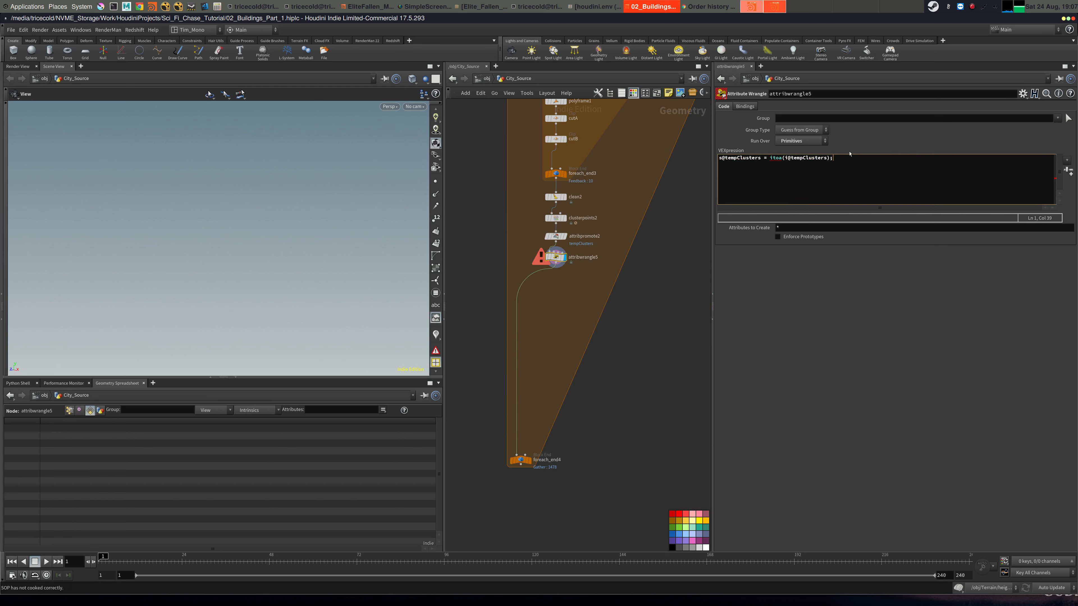
key(Return)
key(ctrl+v)
Display attribpromote2 to examine its tempClusters values, and compare with the output of attribwrangle5.
click(555, 236)
click(563, 236)
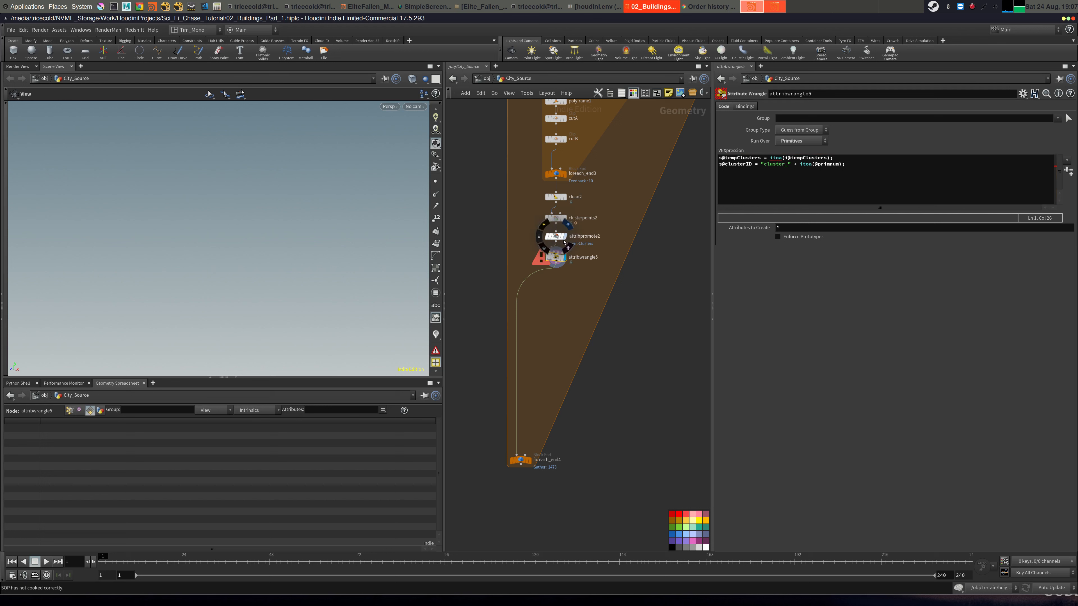
drag(132, 430, 169, 485)
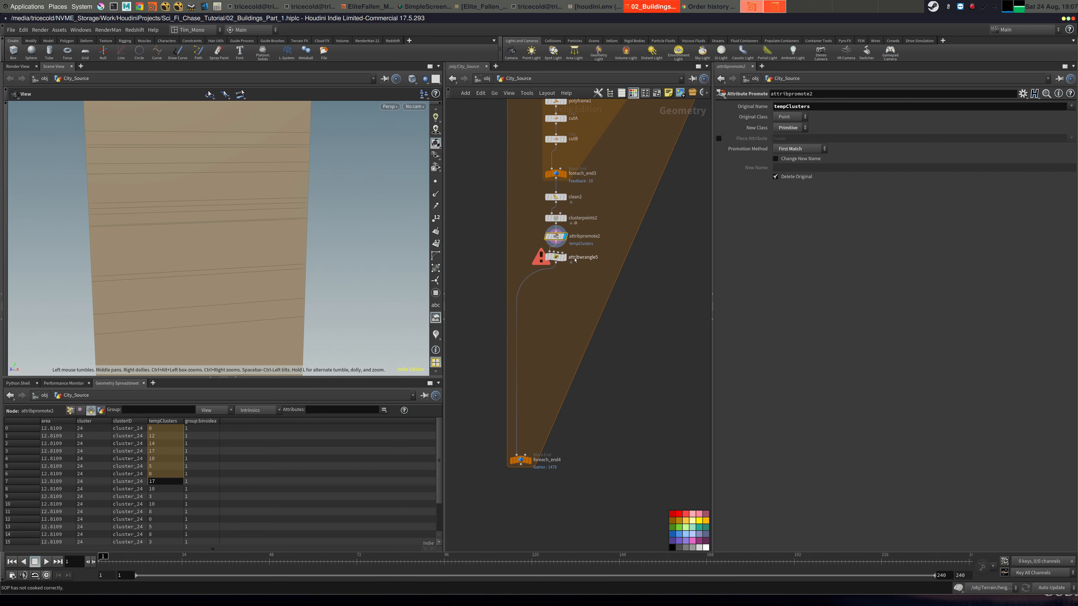
click(579, 256)
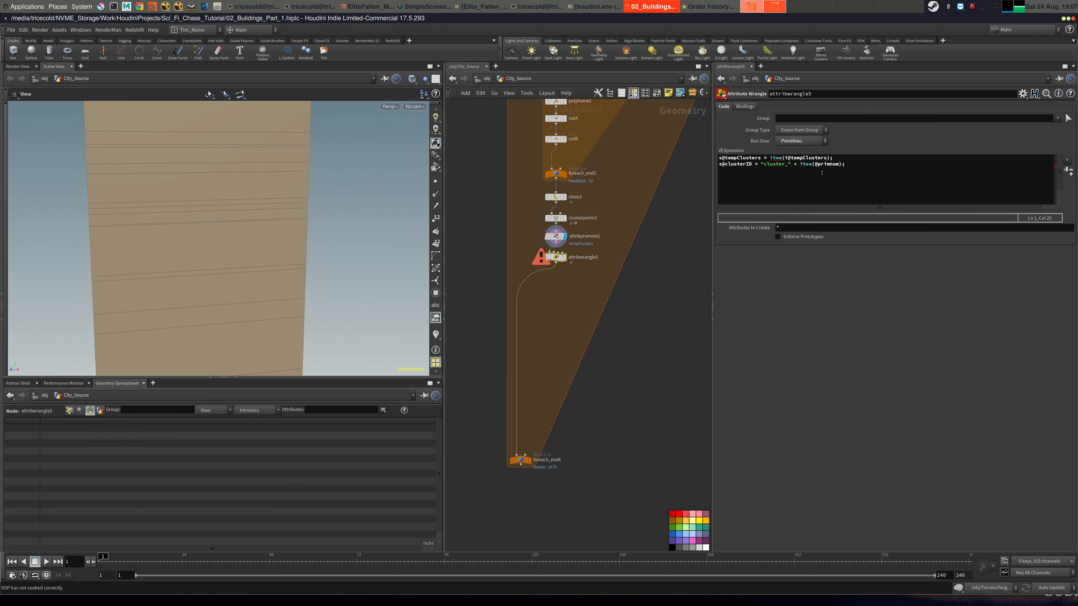
click(563, 258)
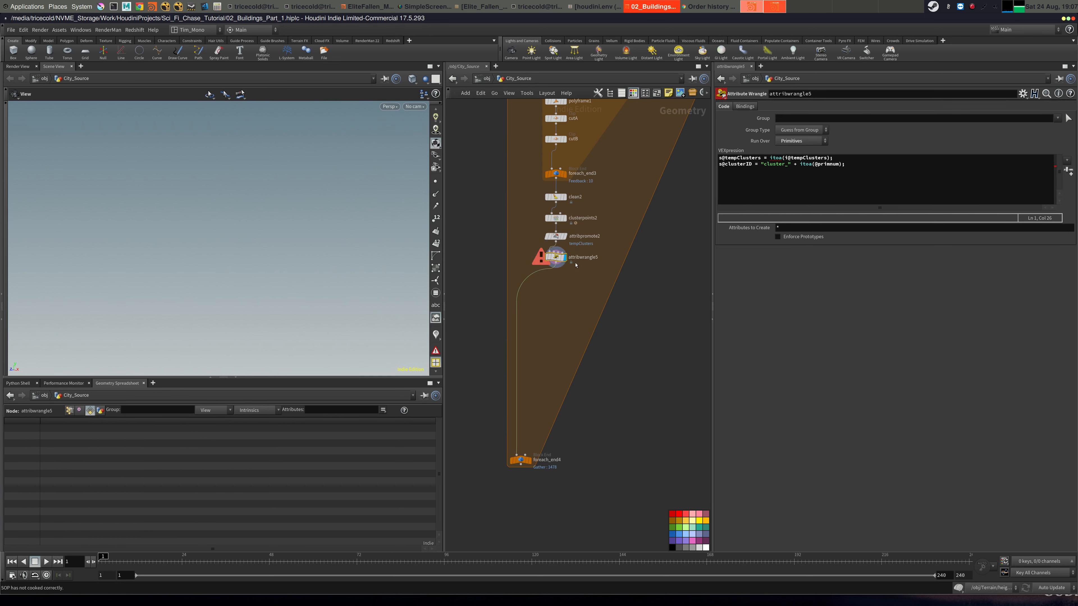
Delete attribwrangle5 and insert a fresh Attribute Wrangle directly after attribpromote2.
key(Delete)
key(Tab)
text(attrw)
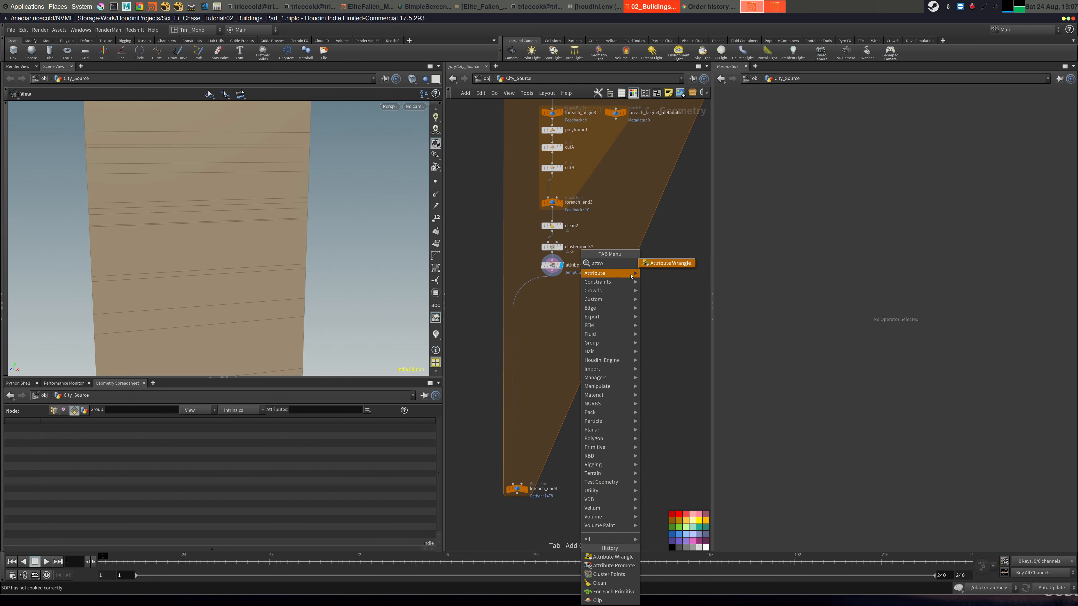
key(Return)
click(553, 293)
Set the new wrangle to run over Primitives with the expression s@temp = itoa(i@tempClusters);.
click(769, 173)
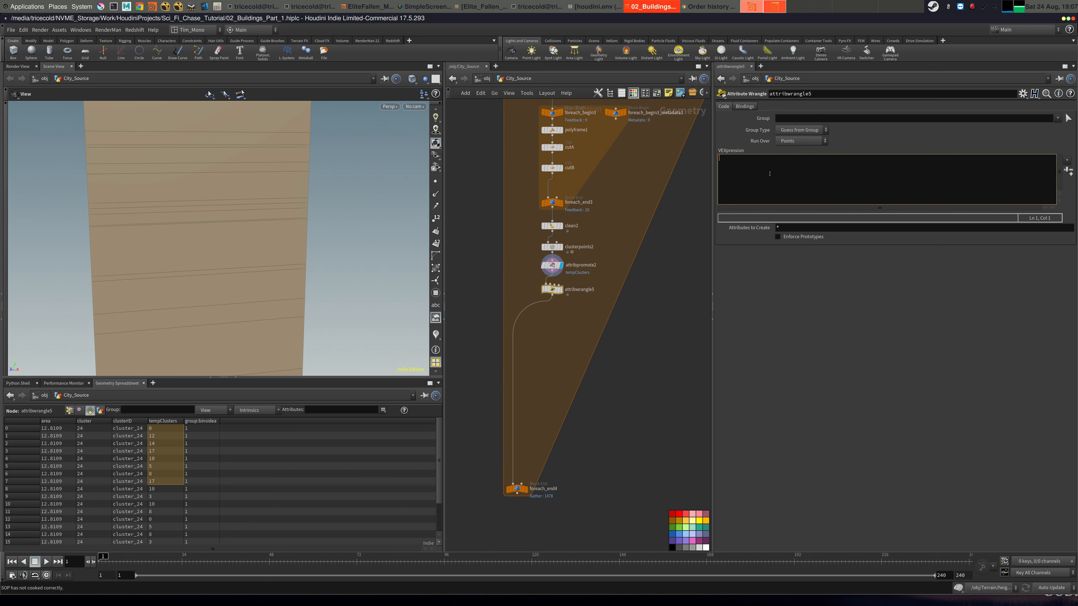
text(s@temp)
click(801, 141)
click(792, 167)
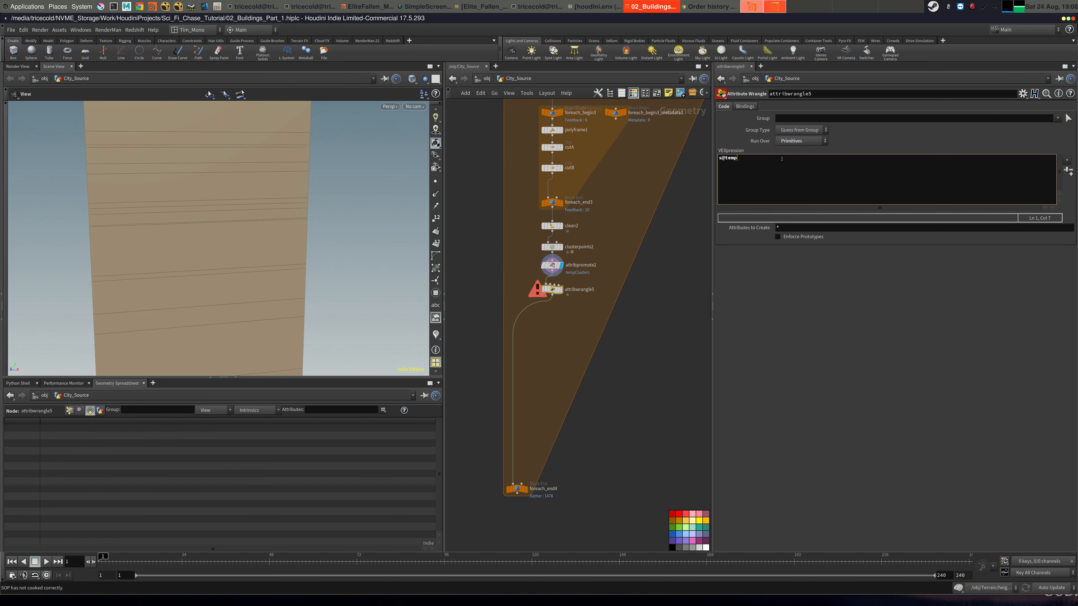
text(= ito)
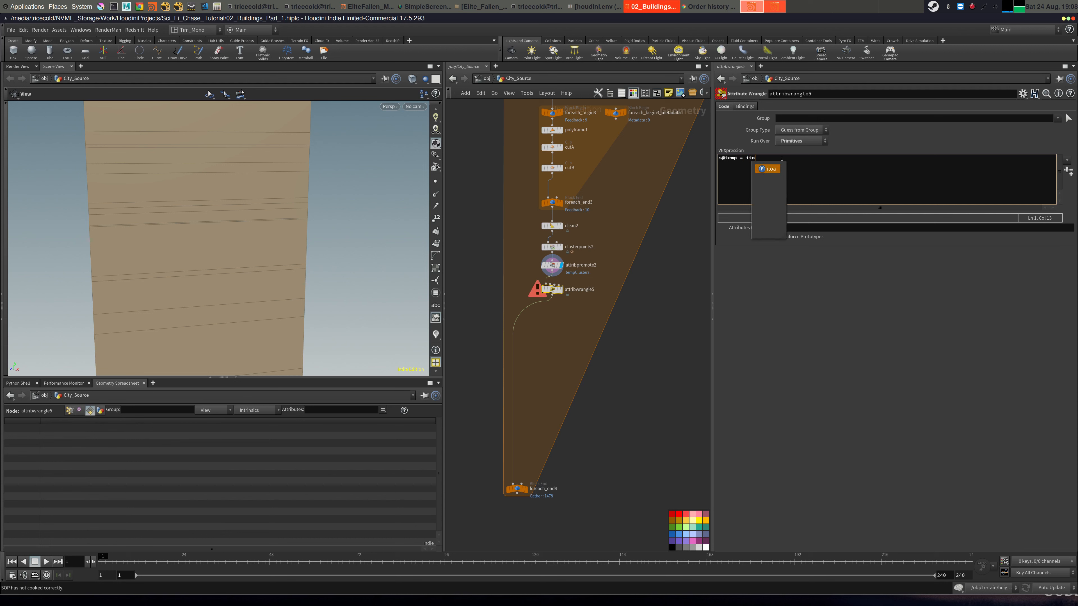
text(\)
key(Return)
key(BackSpace)
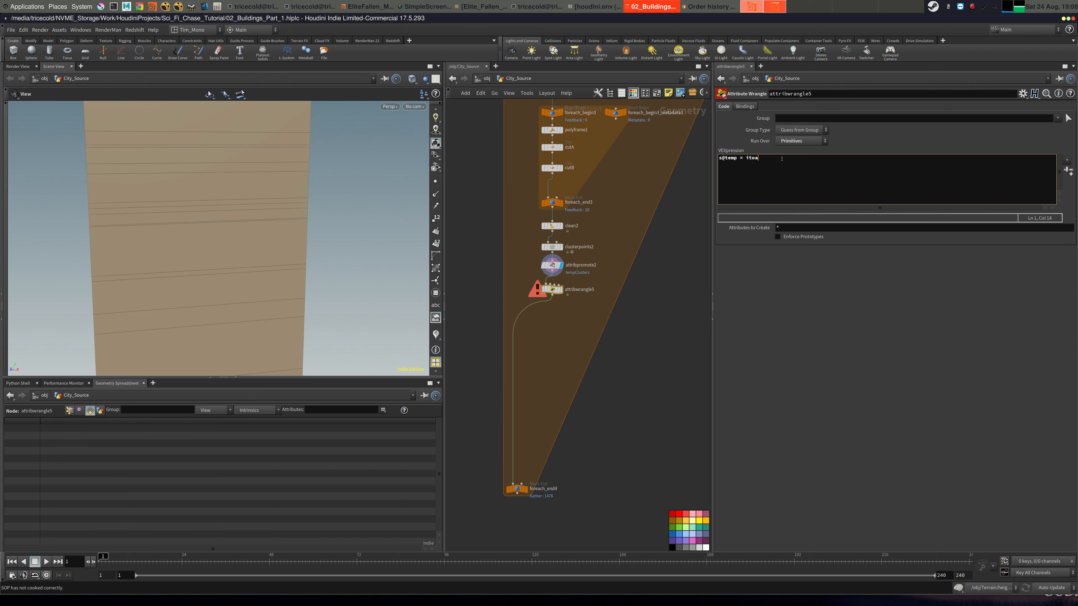
text((i@tempClusters);)
click(683, 372)
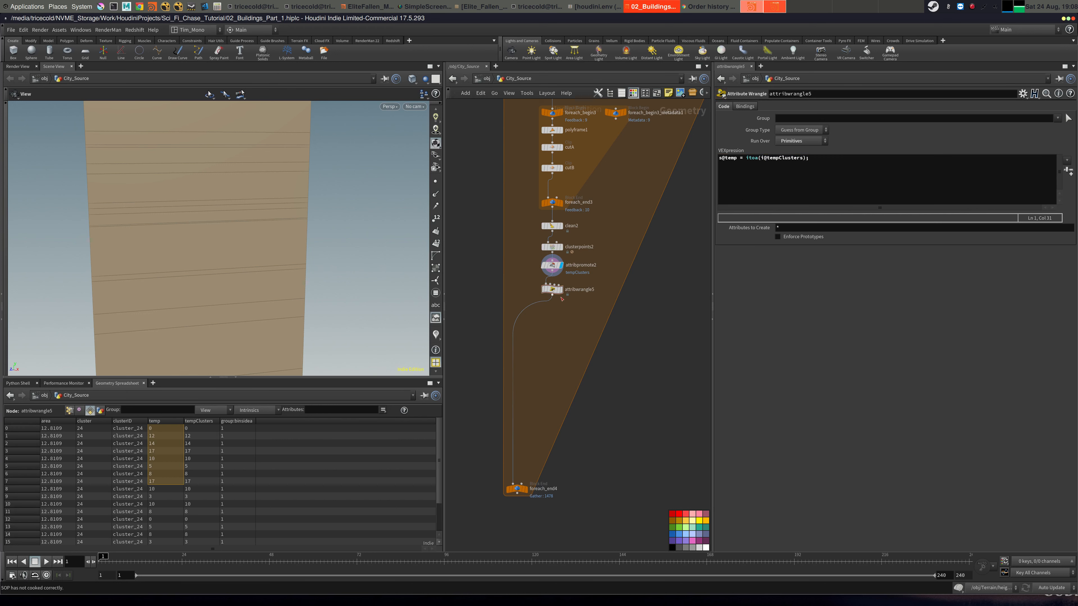
Display attribwrangle5 and rename its output attribute, trying tempClusters first and settling on stempClusters.
click(561, 289)
middle_click(553, 290)
drag(803, 158, 724, 160)
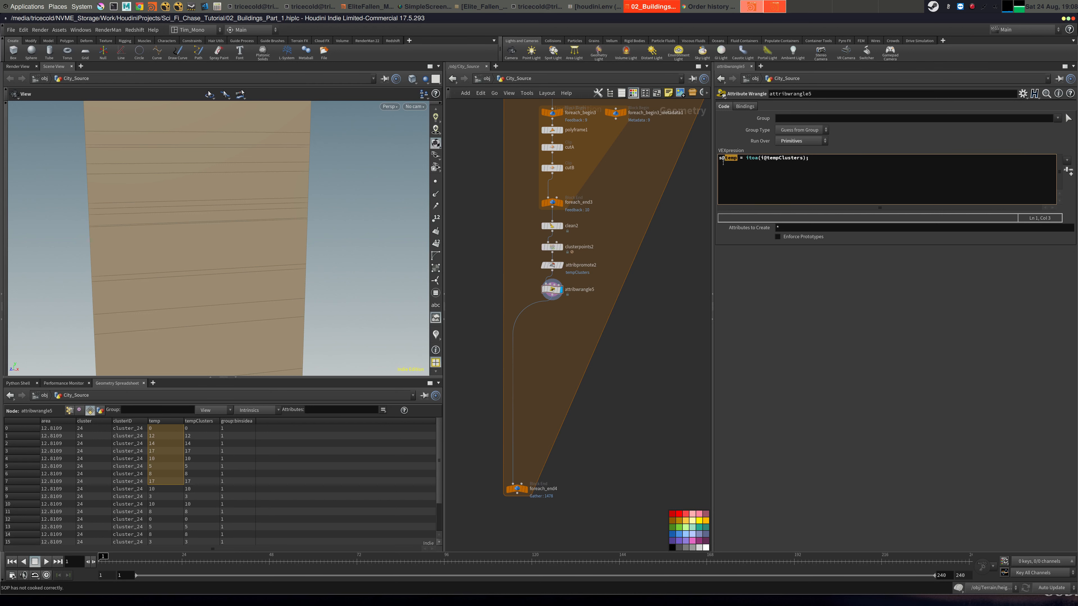
text(tempClusters)
click(669, 330)
middle_click(551, 295)
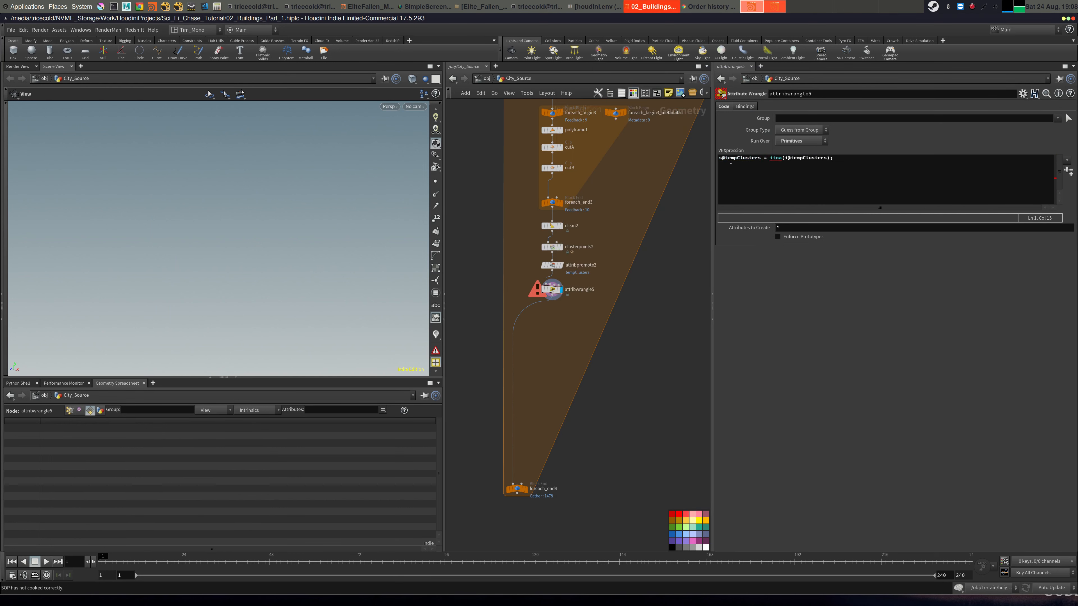
click(725, 158)
text(s)
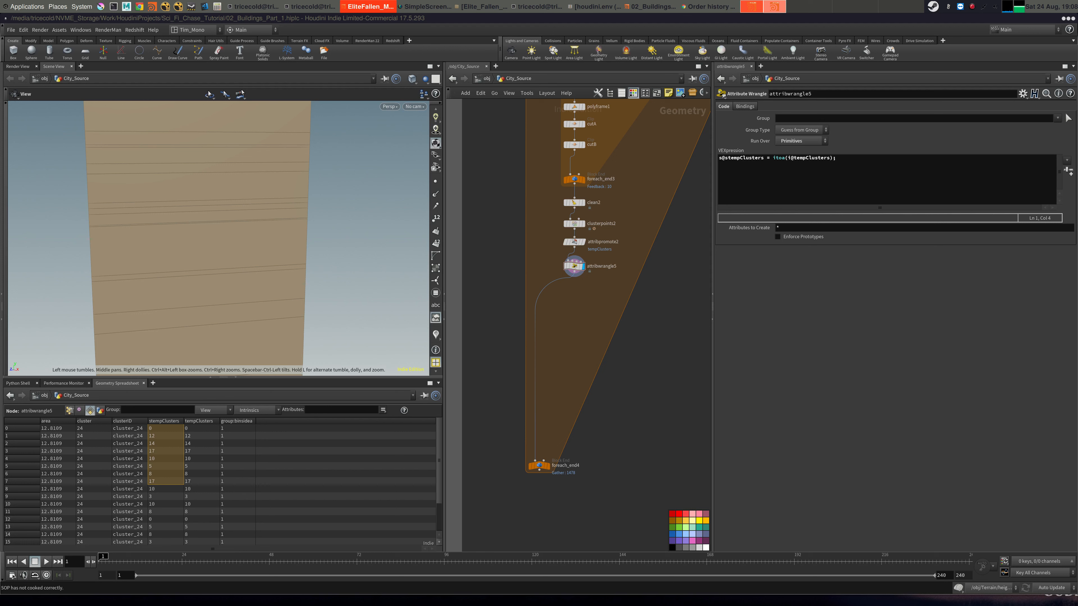
Add a For-Each Named Primitive block after attribwrangle5, feed the wrangle into it, and display the block's end node.
middle_drag(575, 316, 555, 346)
key(Tab)
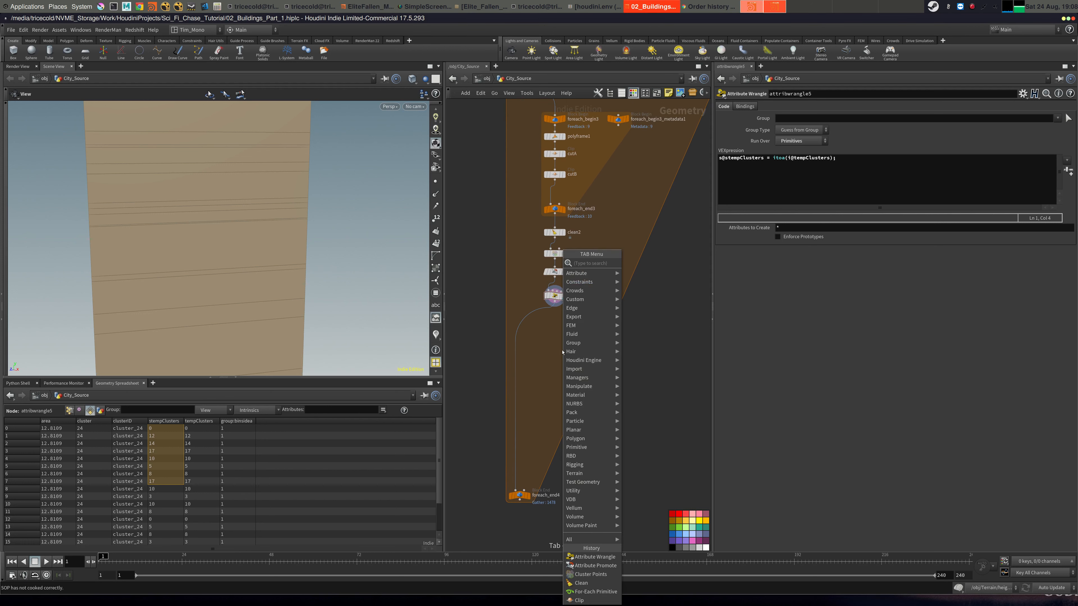
text(forea)
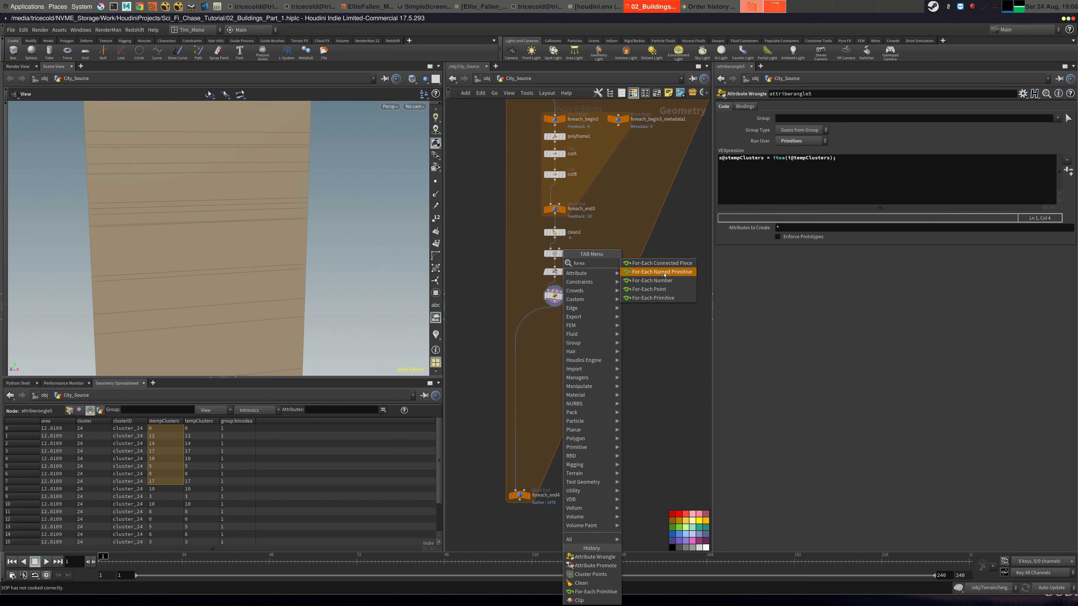
click(667, 272)
click(555, 339)
click(550, 304)
click(555, 339)
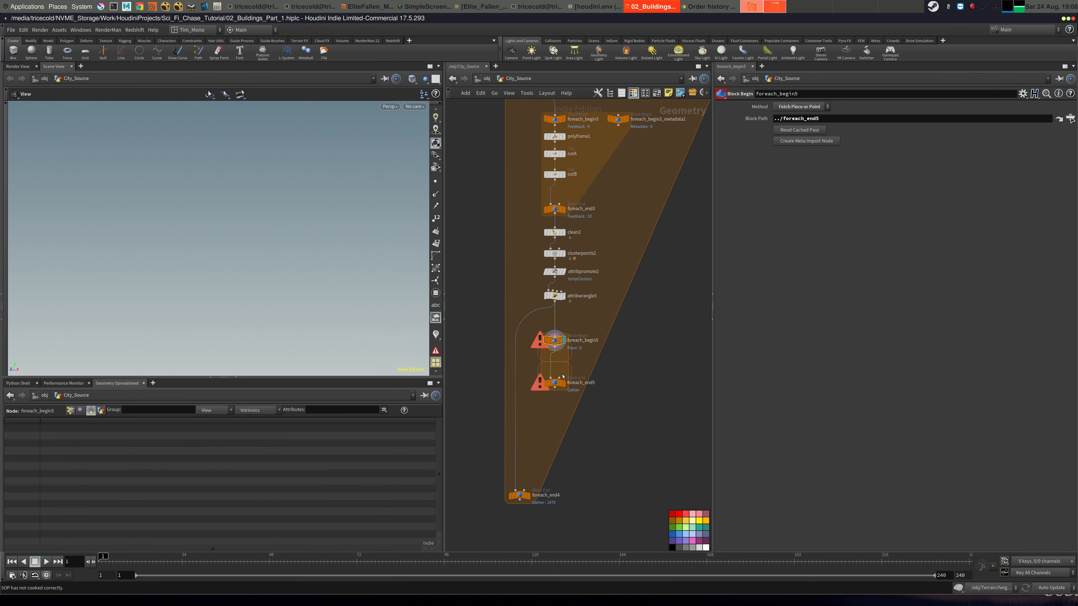
click(564, 384)
click(556, 383)
Set foreach_end5's piece attribute to stempClusters, copied from attribwrangle5's expression.
click(555, 297)
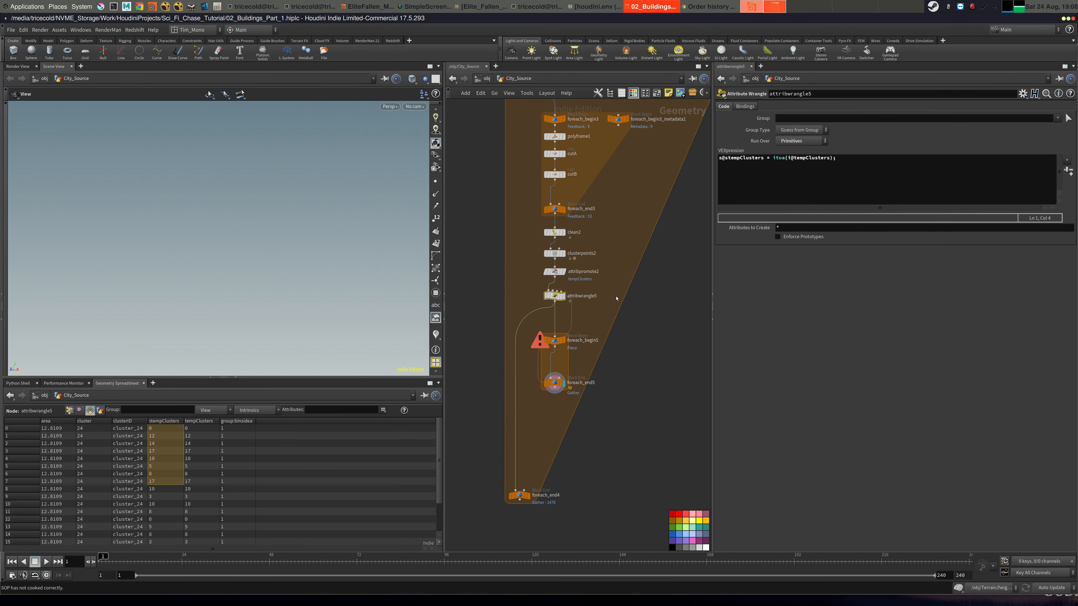
drag(764, 158, 726, 158)
key(ctrl+c)
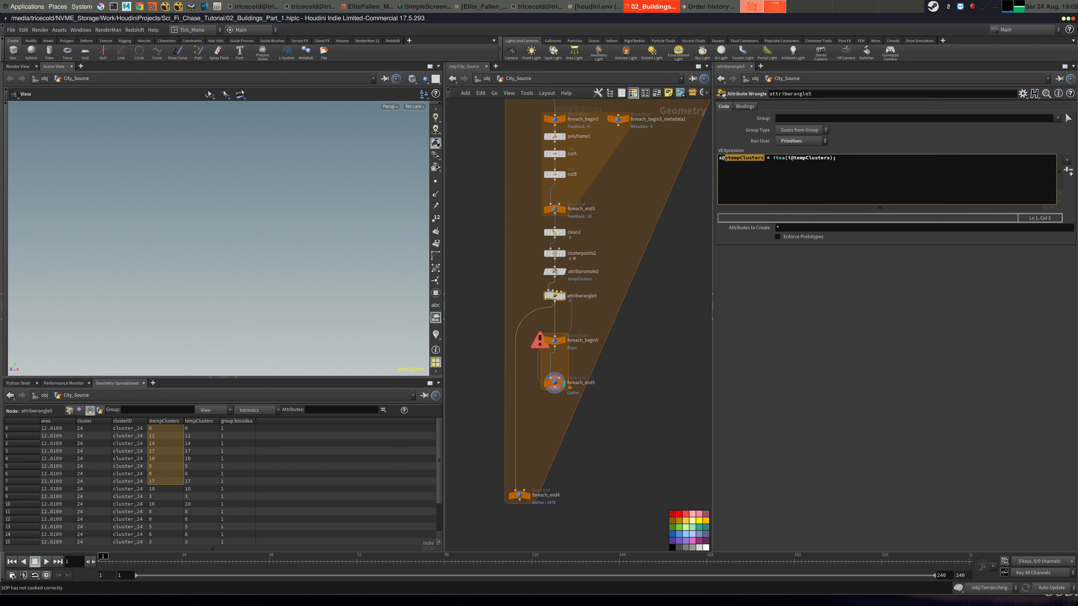
click(555, 383)
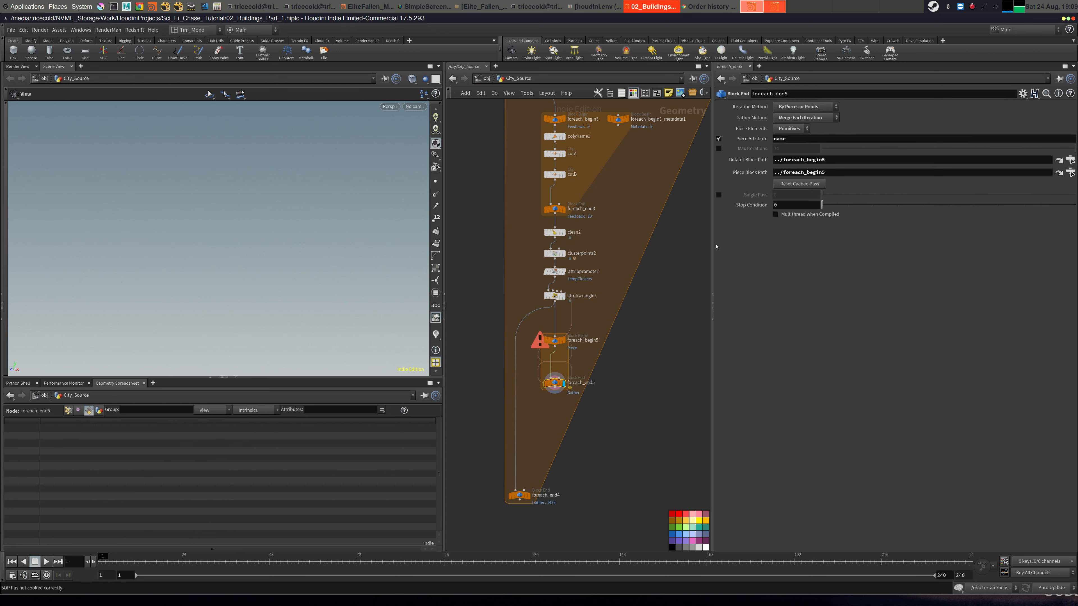
double_click(794, 139)
key(ctrl+v)
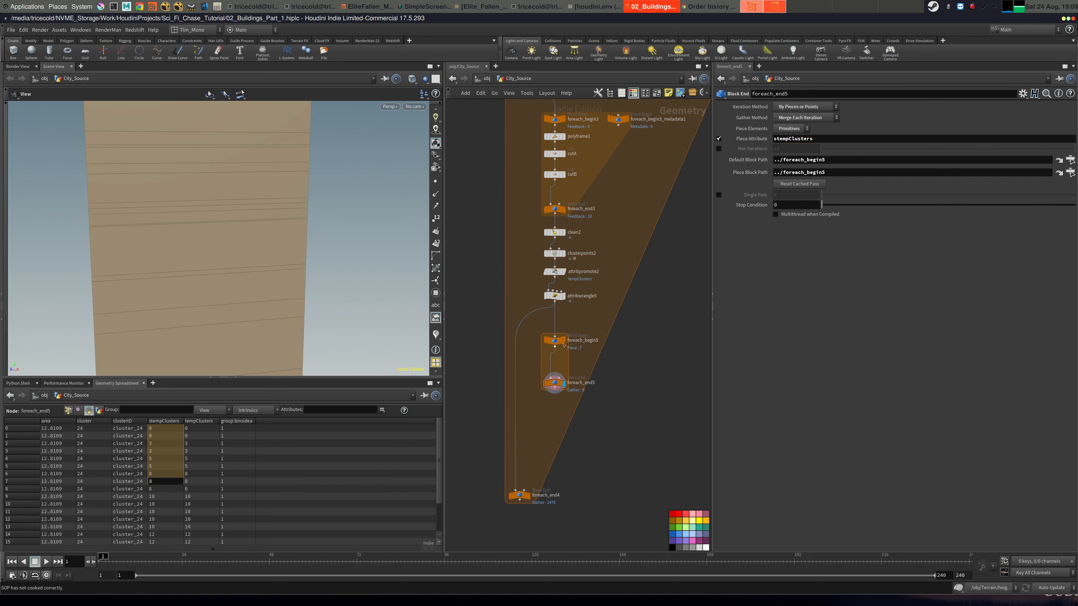
Examine the single piece at foreach_begin5, and compare it with the whole cut panel at foreach_end3.
click(563, 341)
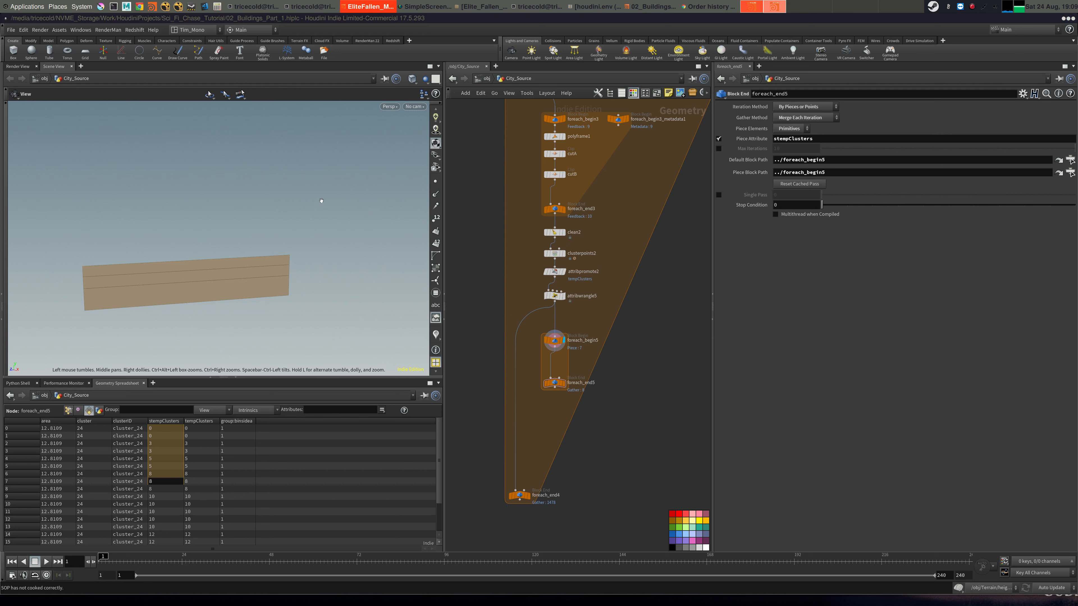
middle_drag(628, 170, 596, 198)
click(532, 240)
click(524, 238)
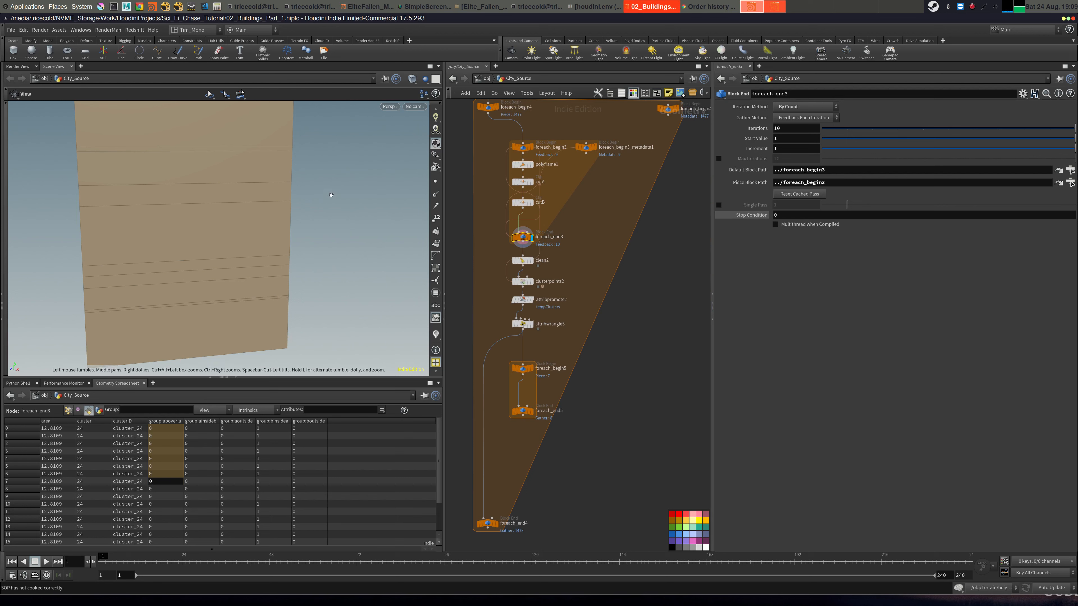
scroll(274, 273, down, 5)
middle_drag(259, 199, 260, 238)
scroll(279, 265, down, 3)
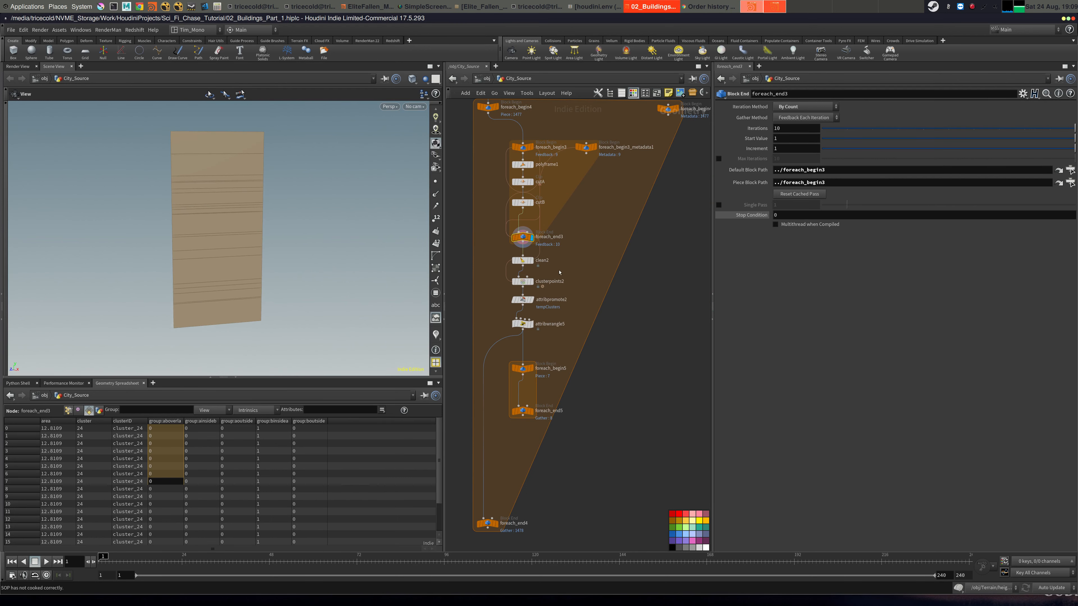
Display clusterpoints2 and set its output to Colored Particles.
click(531, 281)
click(522, 281)
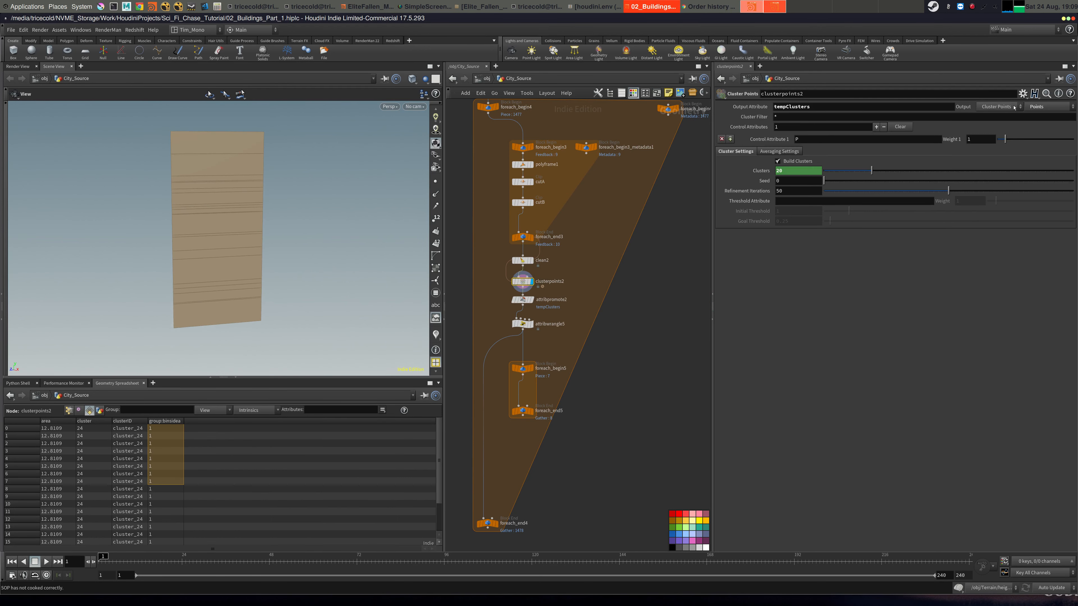
click(1044, 107)
click(1055, 126)
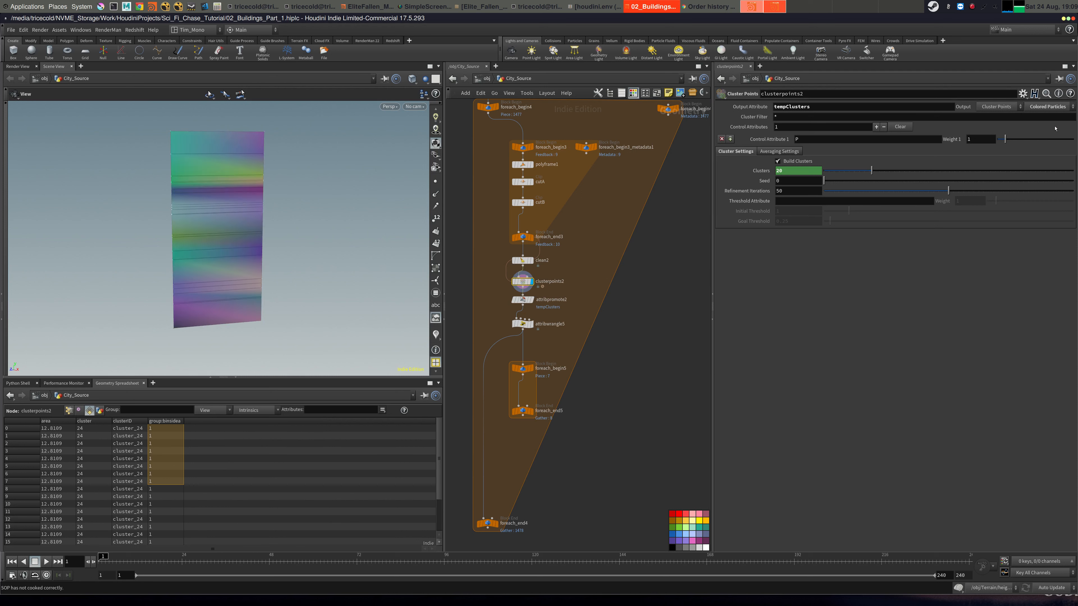
Set clusterpoints2's output to Points.
click(1054, 106)
click(1053, 134)
click(1052, 108)
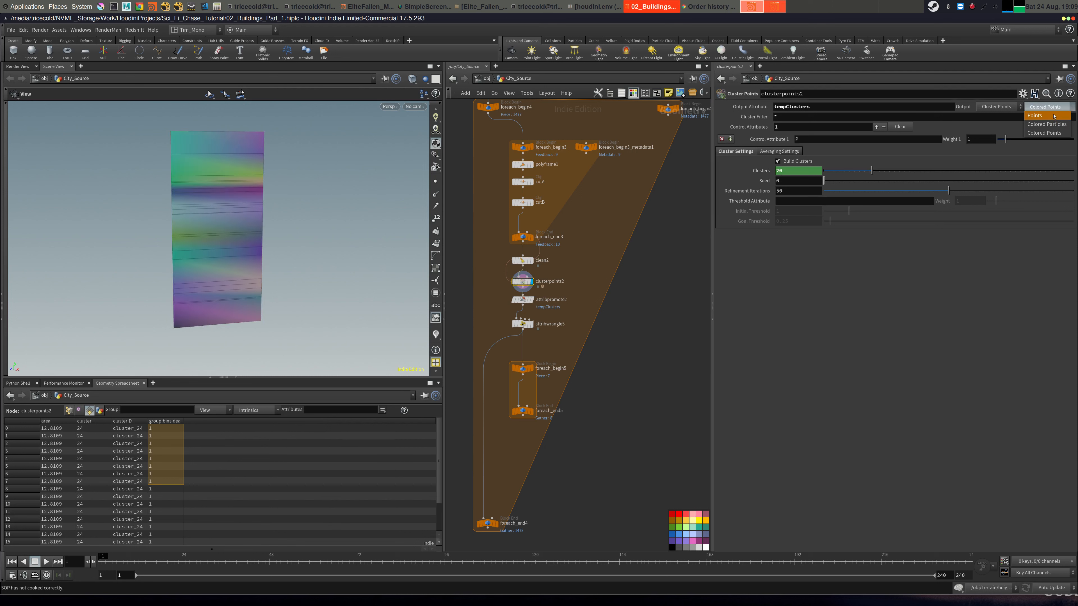
click(1045, 118)
Add a Color node beside attribpromote2, feed clusterpoints2 into it, and display it.
middle_drag(578, 305, 568, 292)
right_click(571, 294)
mouse_move(611, 282)
click(677, 263)
click(573, 288)
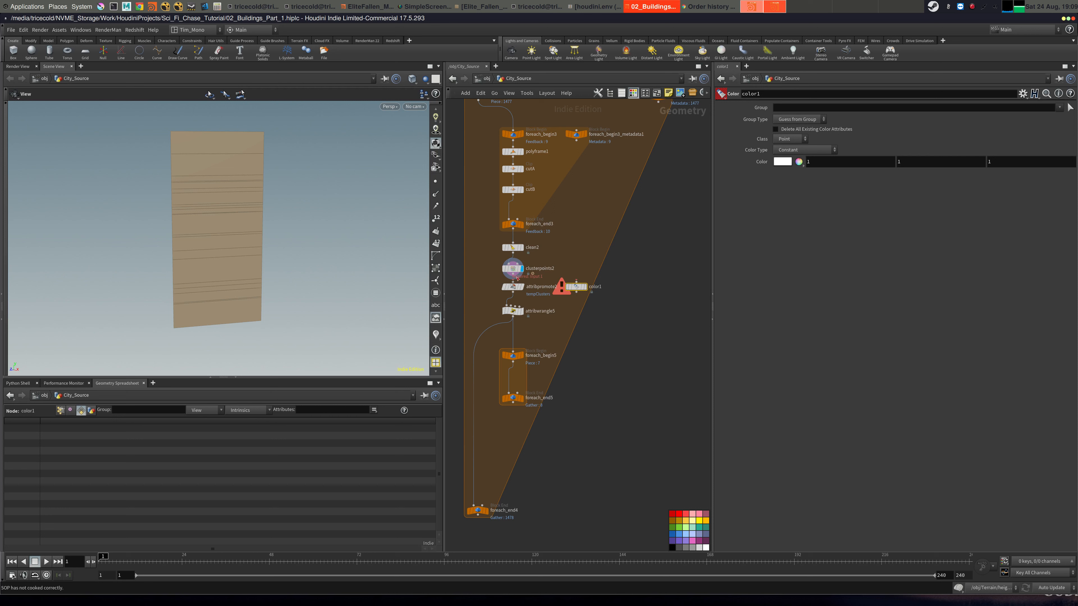
scroll(571, 260, up, 3)
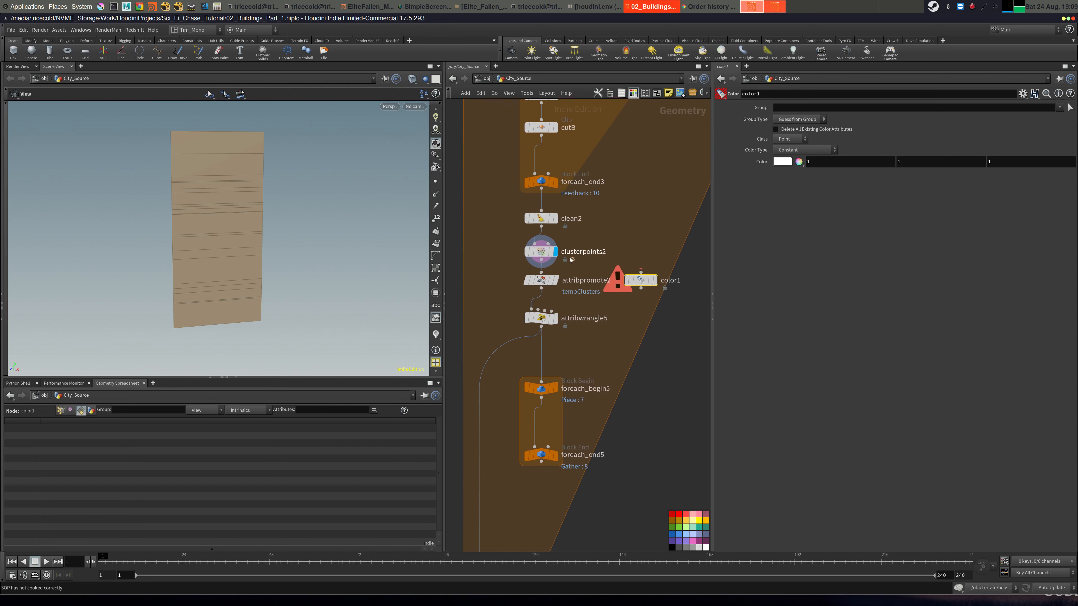
drag(541, 268, 641, 272)
click(655, 280)
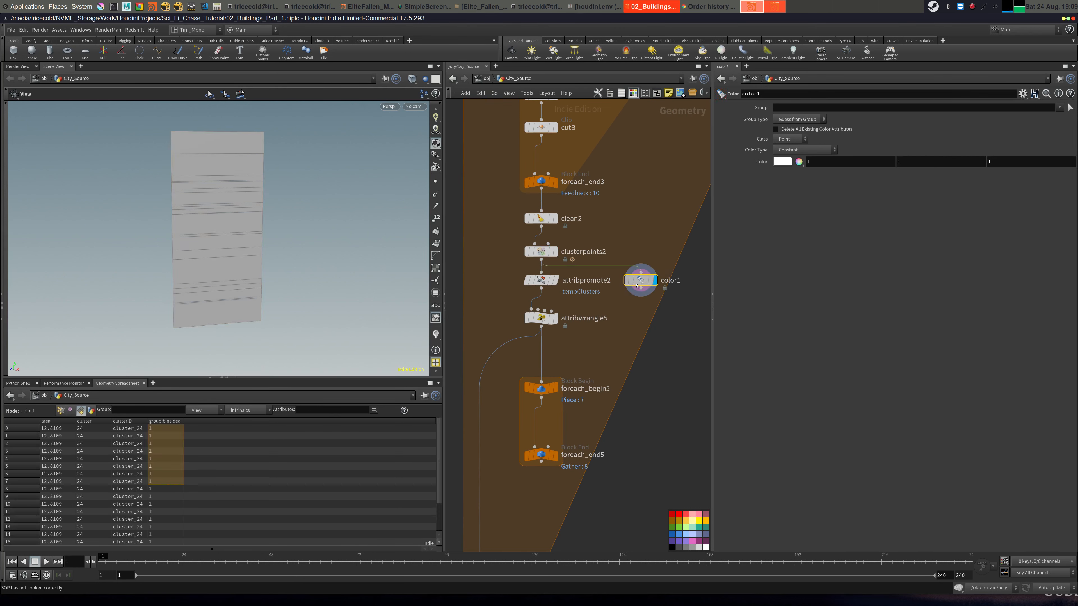
Feed attribpromote2 into the Color node and set it to Ramp from Attribute using tempClusters.
click(831, 156)
click(801, 185)
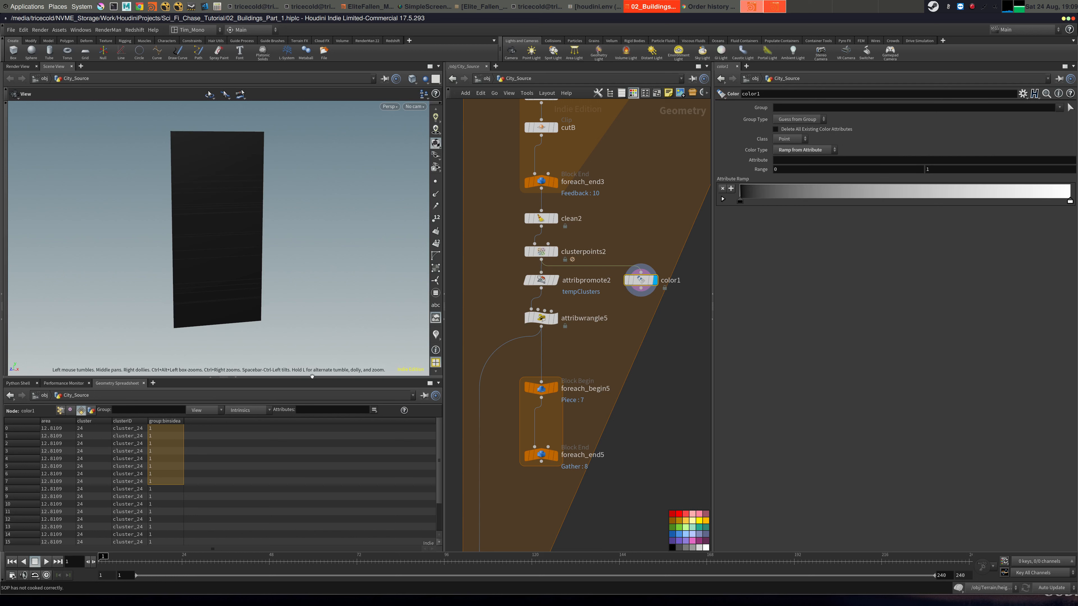
click(61, 410)
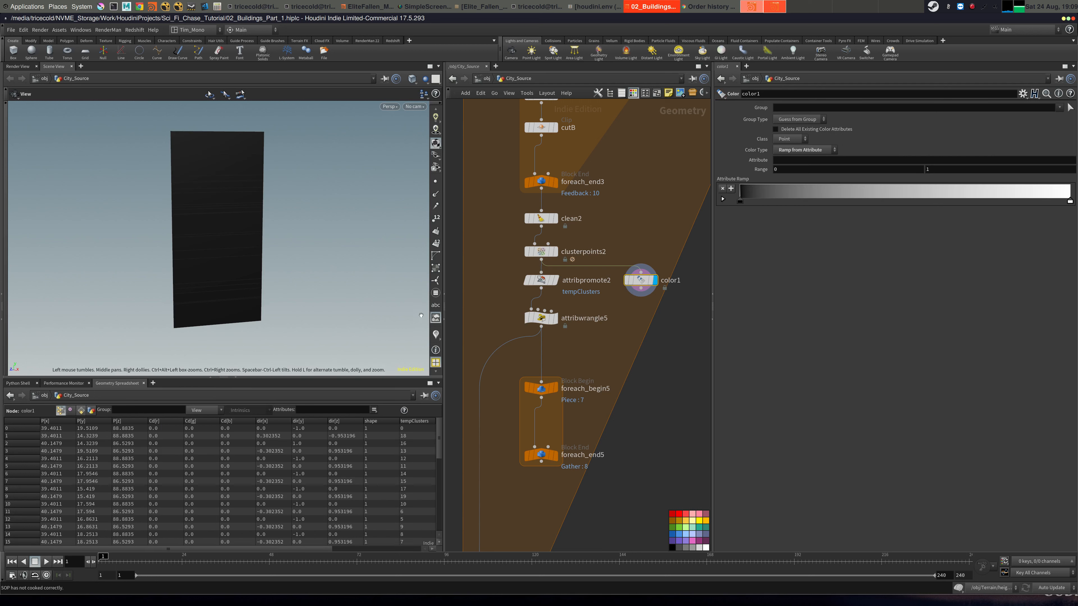
drag(541, 293, 641, 271)
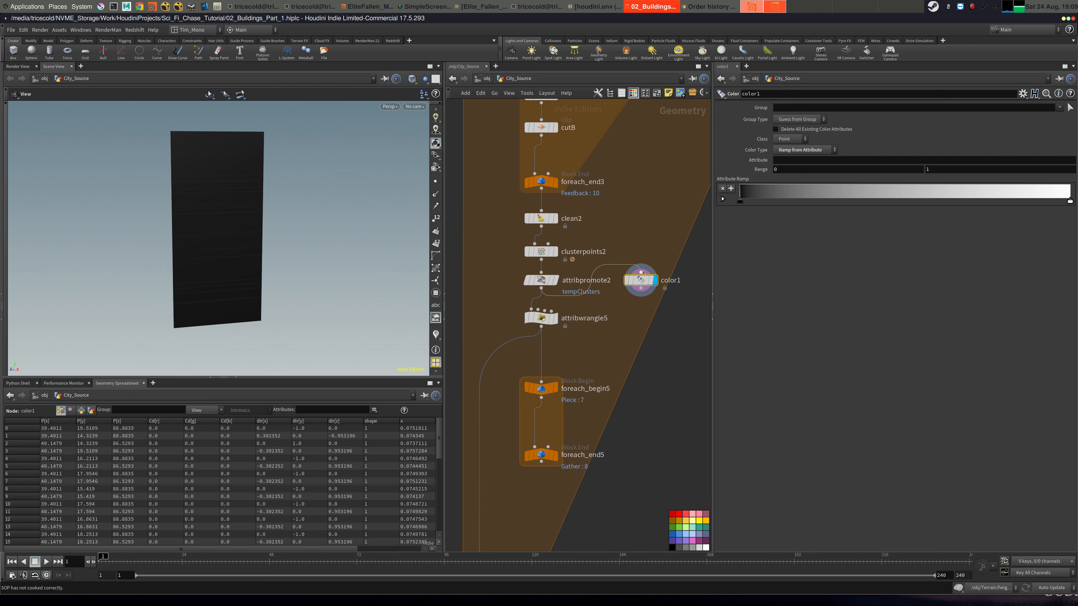
click(790, 159)
text(tem)
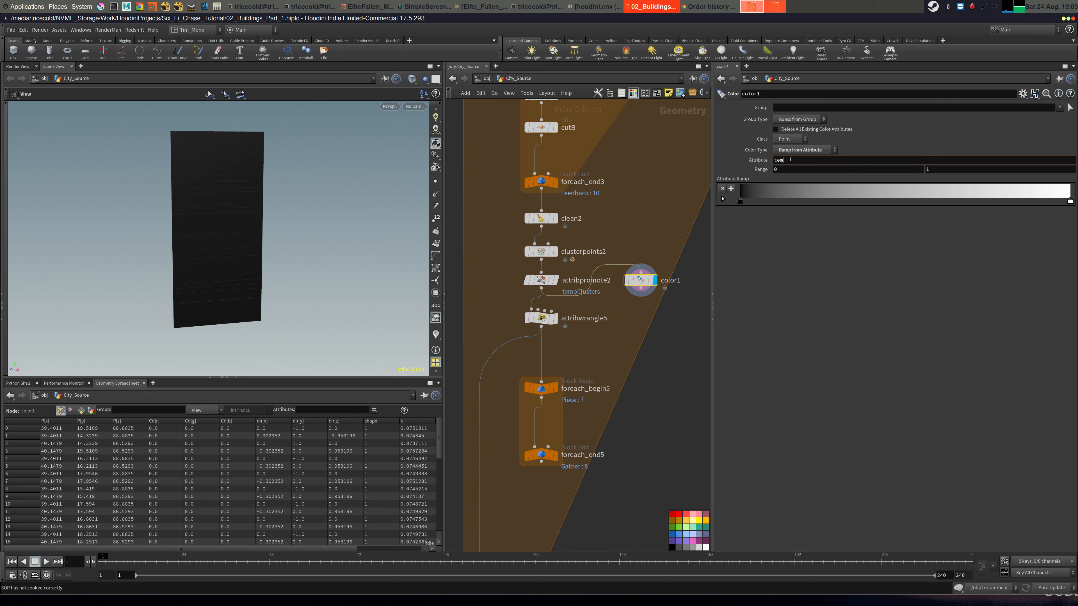
text(pClusters)
key(Return)
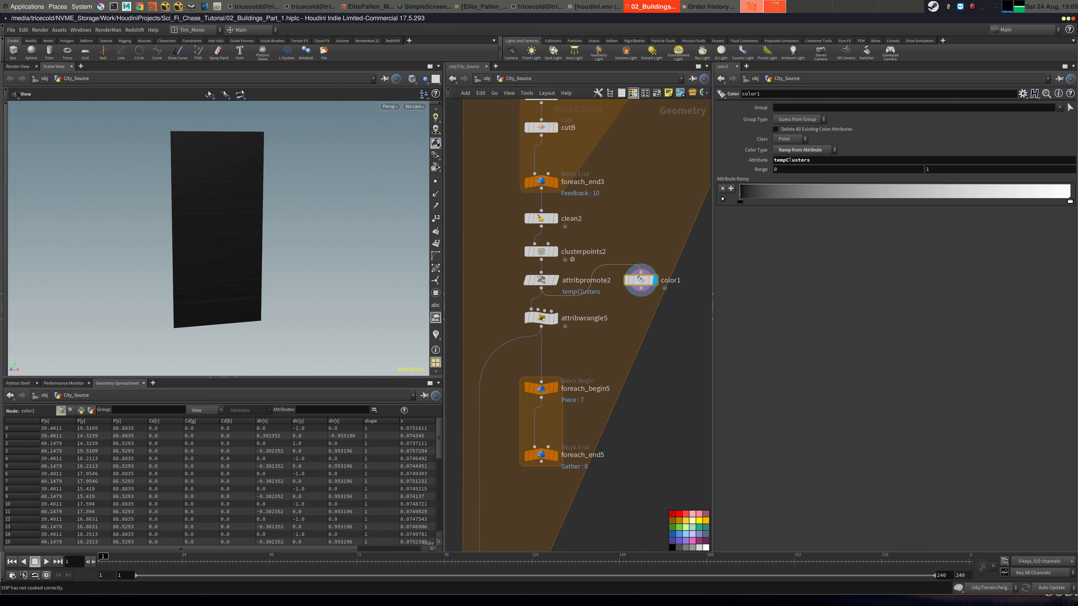
Set the Color node's colour type to Random from Attribute and its class to Primitive.
drag(283, 220, 452, 221)
click(803, 149)
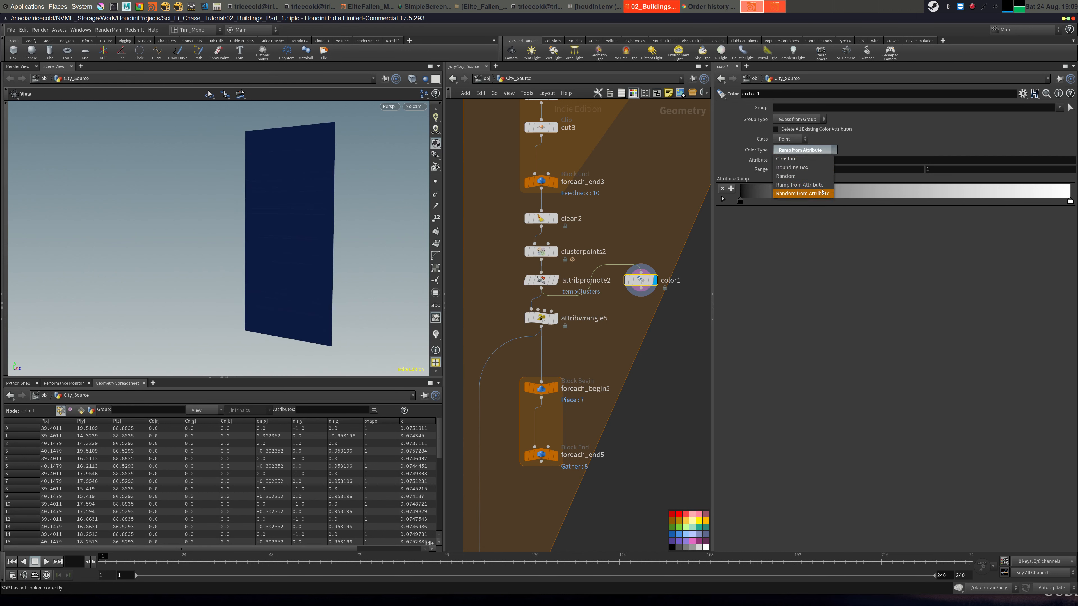
click(812, 196)
click(790, 139)
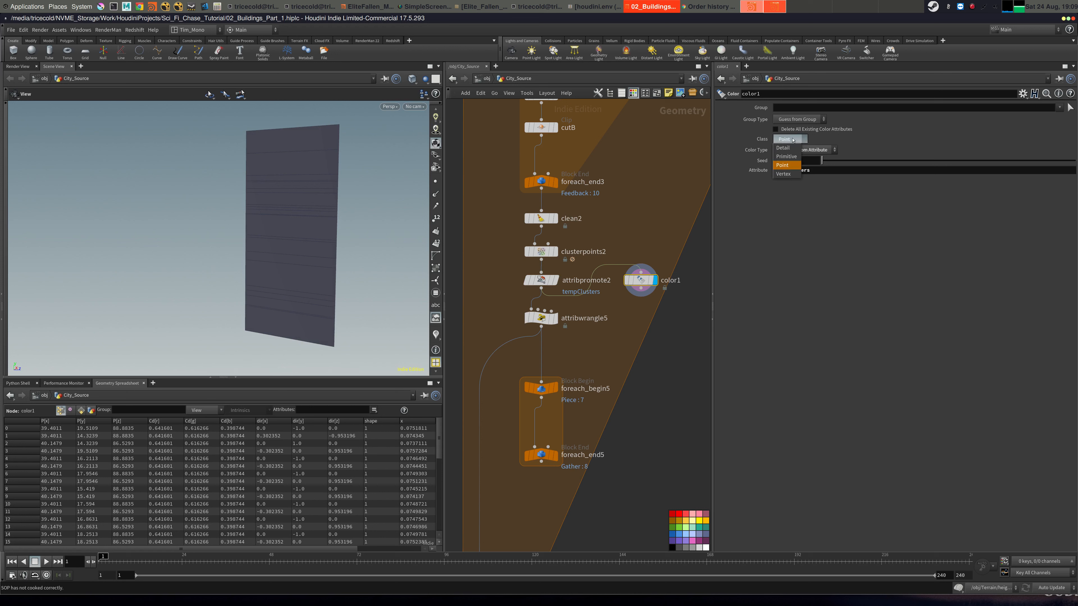
click(788, 161)
drag(342, 234, 276, 240)
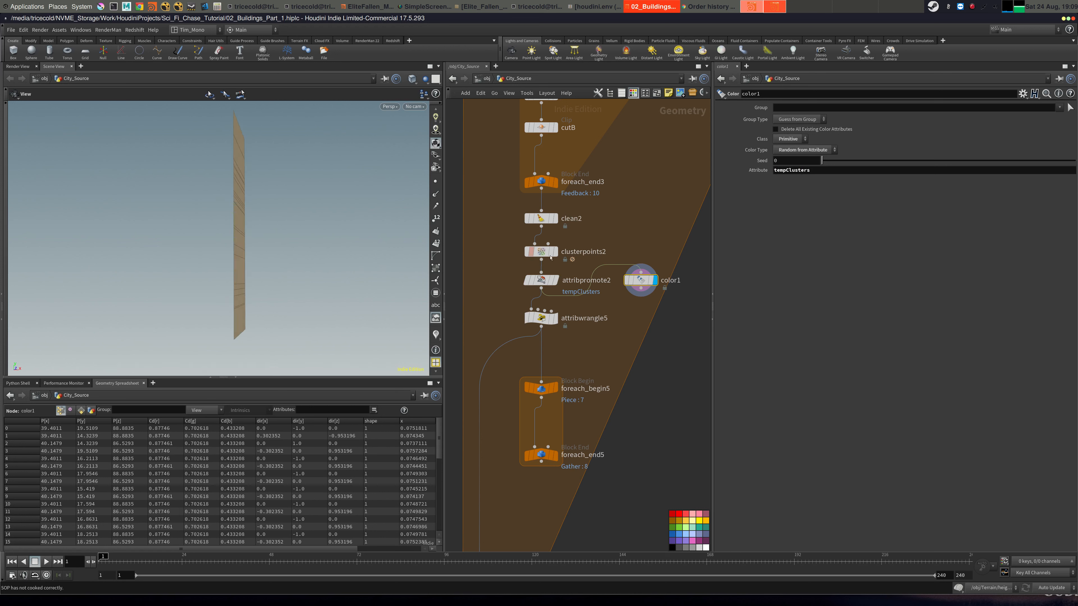
Examine the tempClusters attribute at attribwrangle5 and clusterpoints2, and inspect the panel coloured by the Color node.
middle_drag(601, 312, 600, 223)
drag(640, 191, 672, 228)
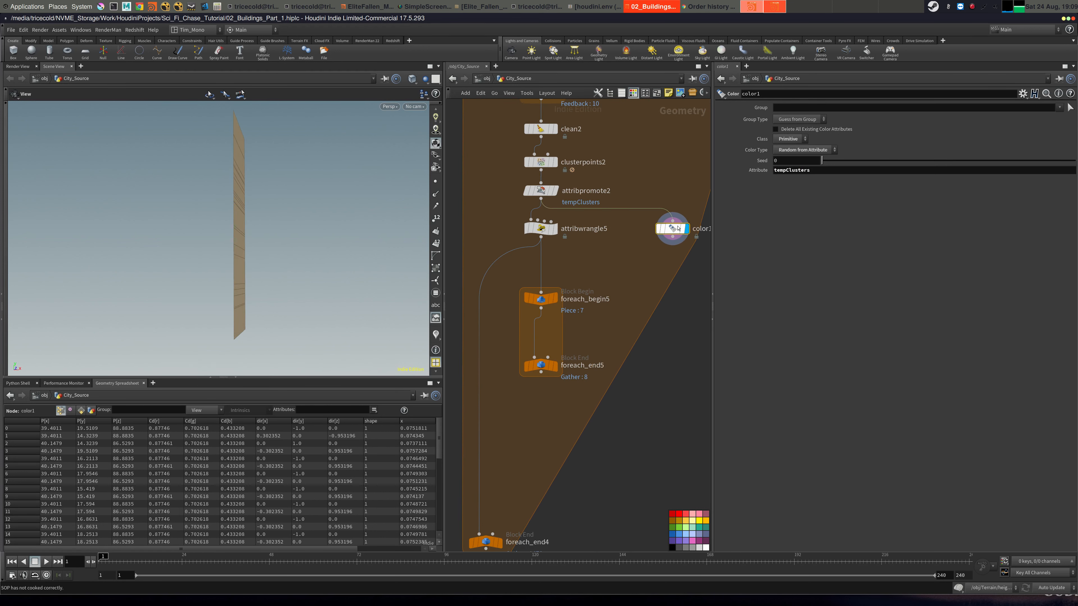
drag(213, 278, 323, 285)
click(555, 229)
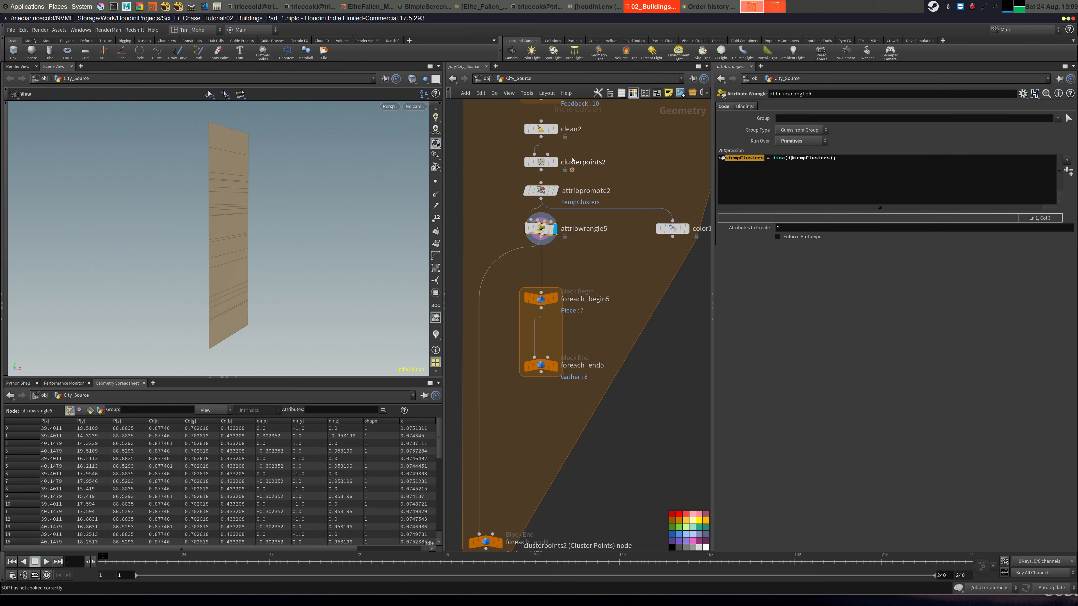
middle_drag(562, 164, 573, 188)
click(566, 186)
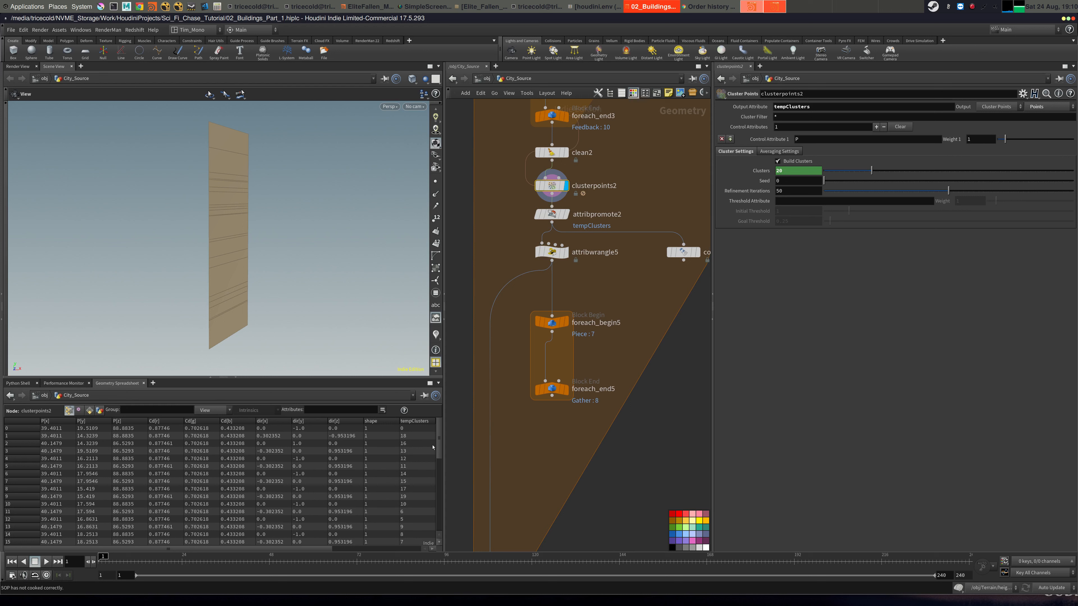
drag(433, 431, 325, 436)
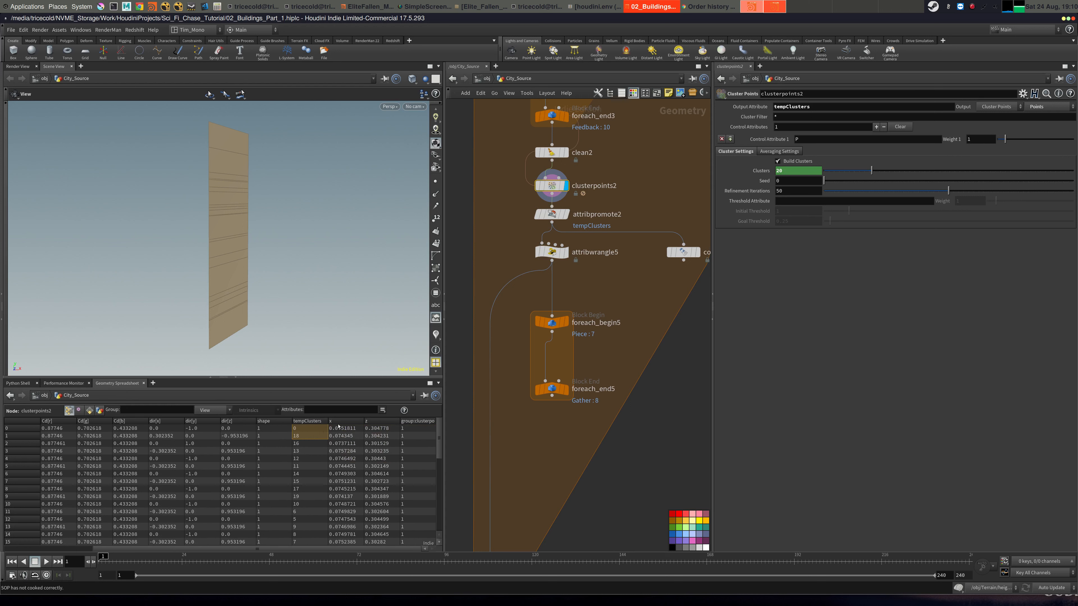
click(684, 252)
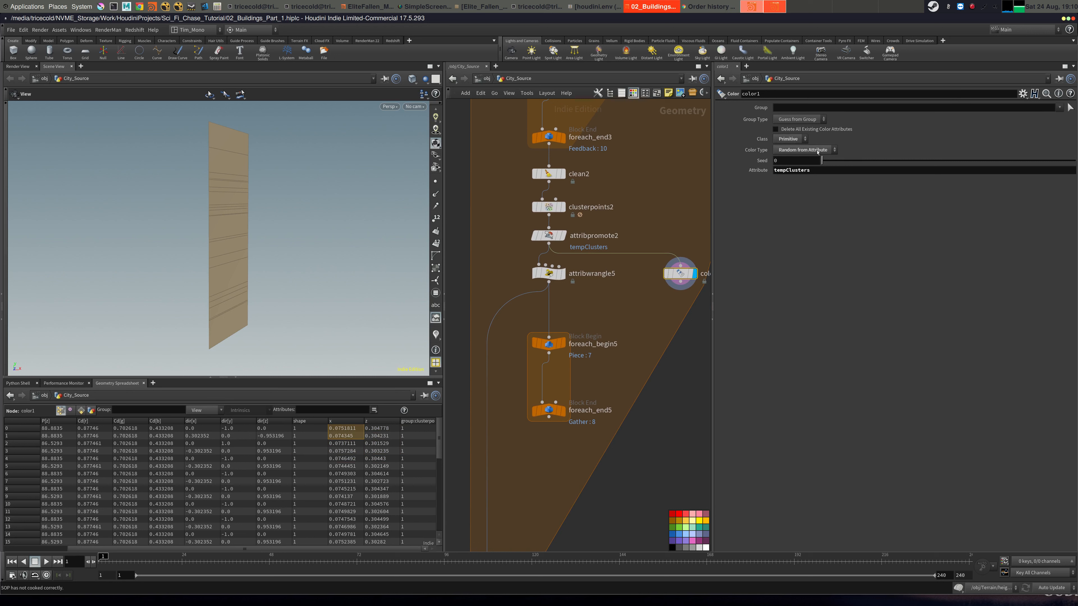
mouse_move(289, 255)
mouse_down()
mouse_move(353, 238)
mouse_move(425, 245)
mouse_up()
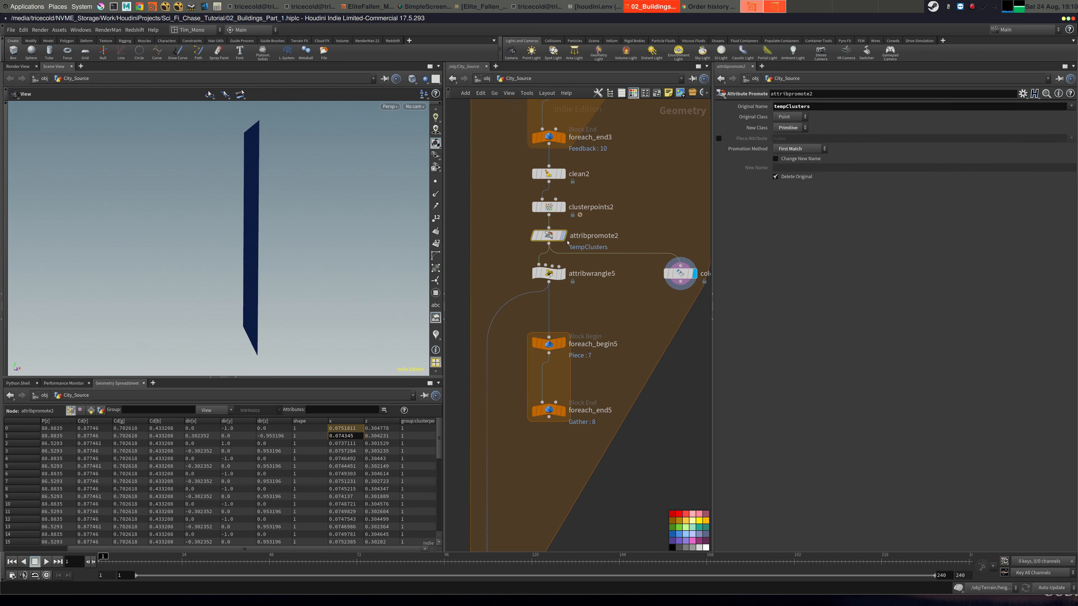
Delete the Color node fed by attribpromote2.
mouse_move(822, 161)
mouse_down()
mouse_move(838, 161)
mouse_move(813, 164)
mouse_up()
middle_drag(661, 217, 606, 214)
drag(629, 232, 619, 270)
key(Delete)
Add a Visualize node, feed attribpromote2 into it, and display it.
key(Tab)
text(vis)
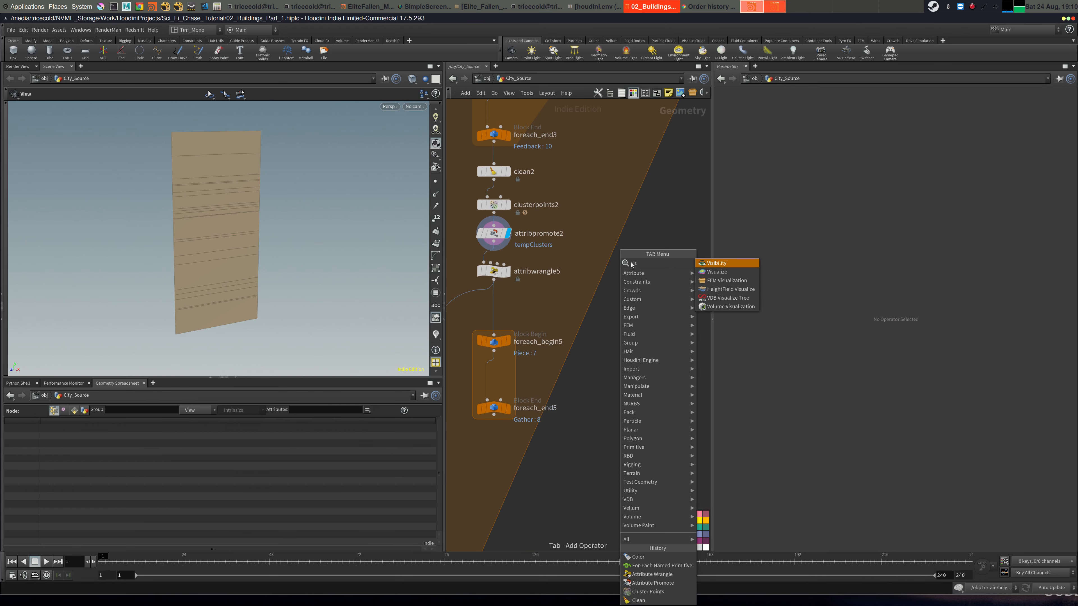
text(ualize)
key(Return)
click(657, 284)
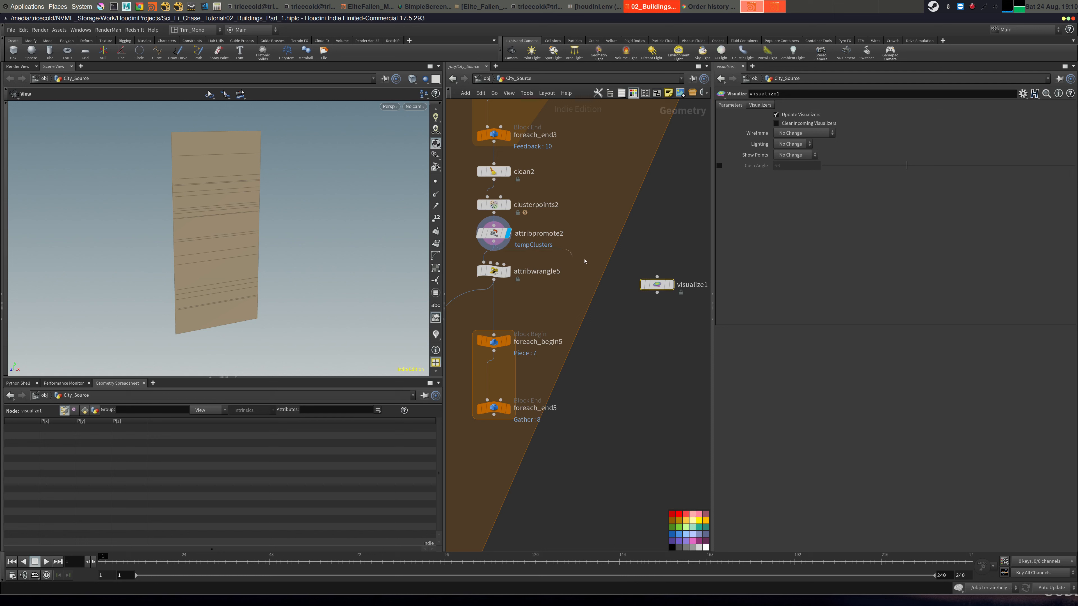
drag(584, 261, 656, 277)
click(672, 285)
click(493, 233)
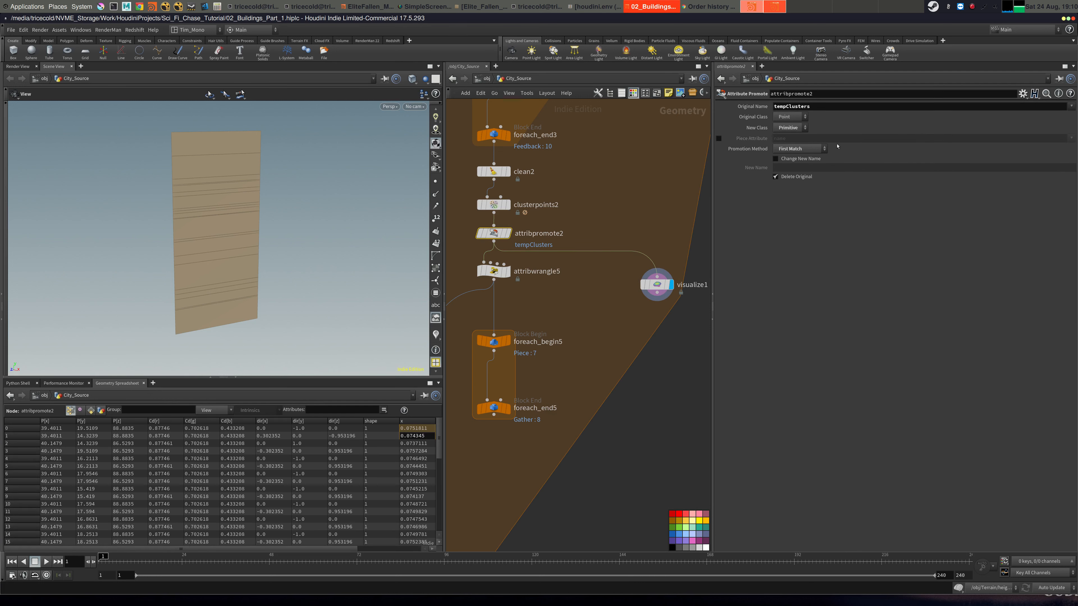
click(656, 284)
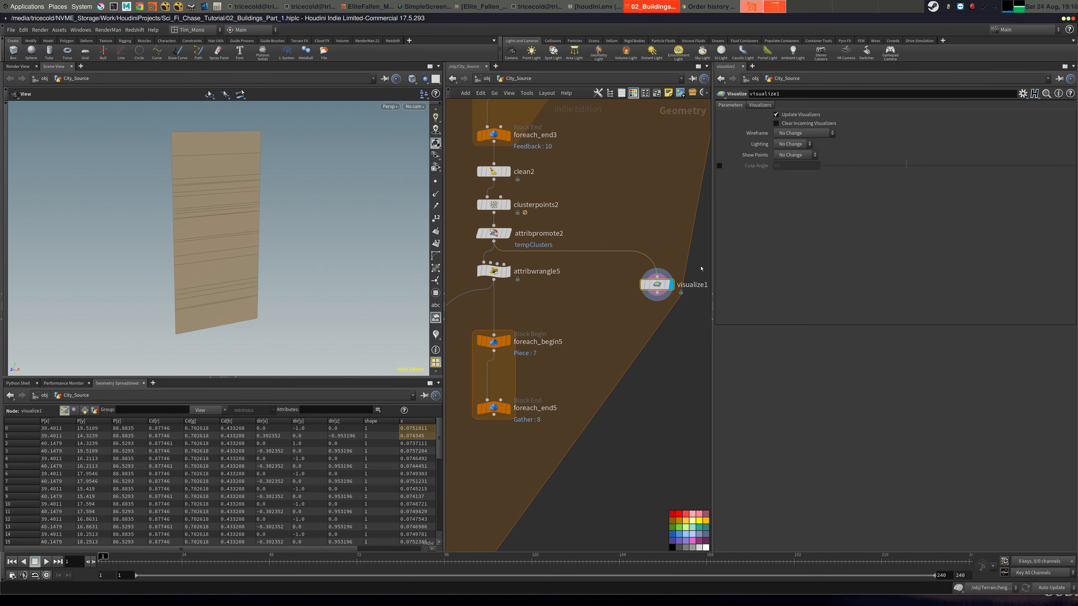
Configure the Visualize node's colour visualizer as Random From Attribute on tempClusters with random seed 1.
click(759, 105)
click(788, 215)
text(tempClusters)
key(Return)
click(806, 203)
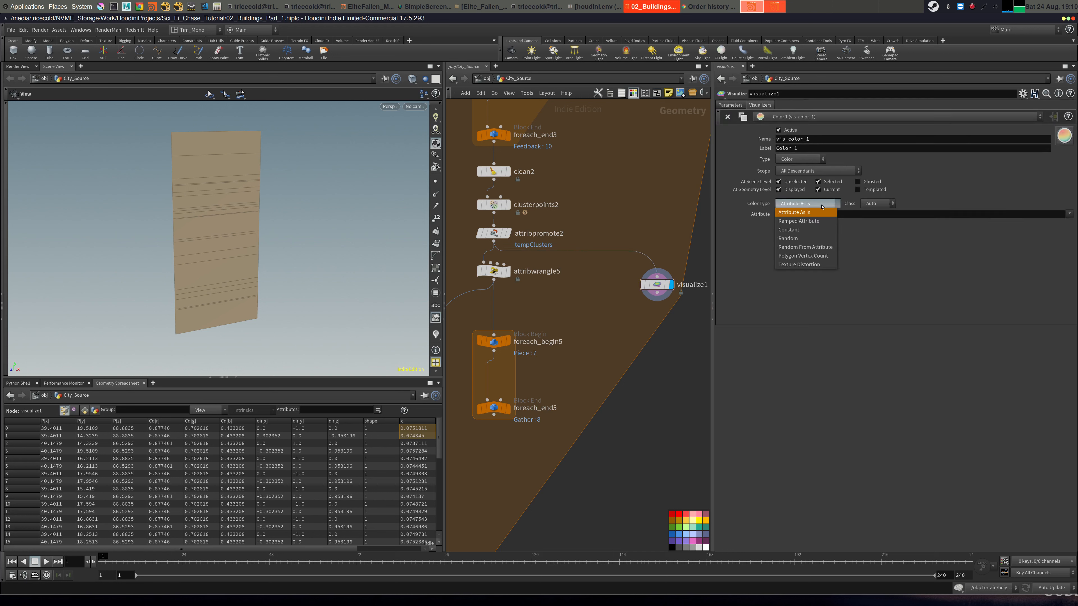
click(825, 248)
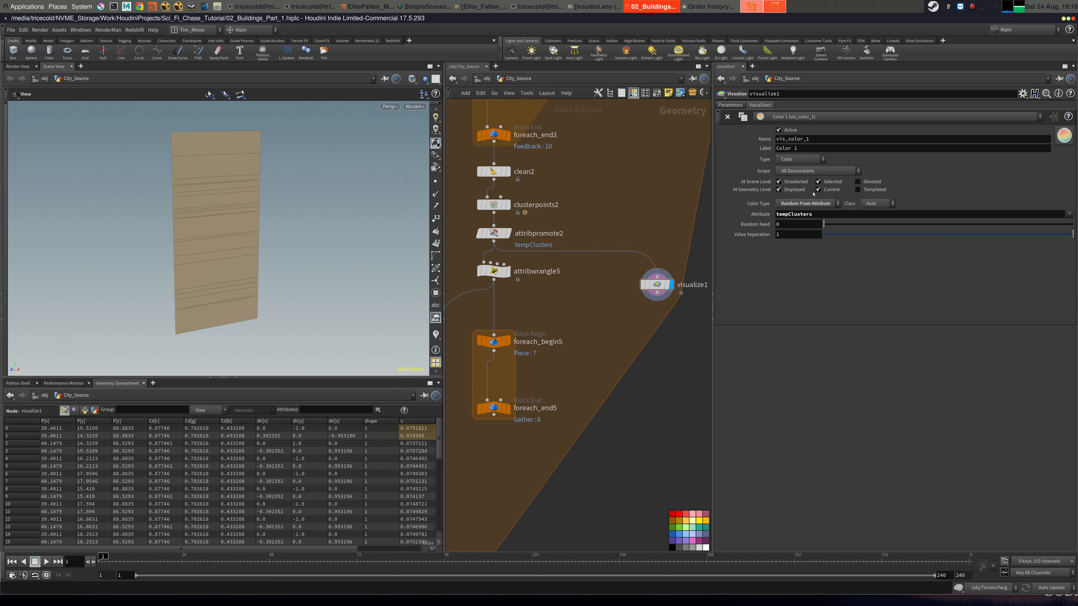
click(847, 225)
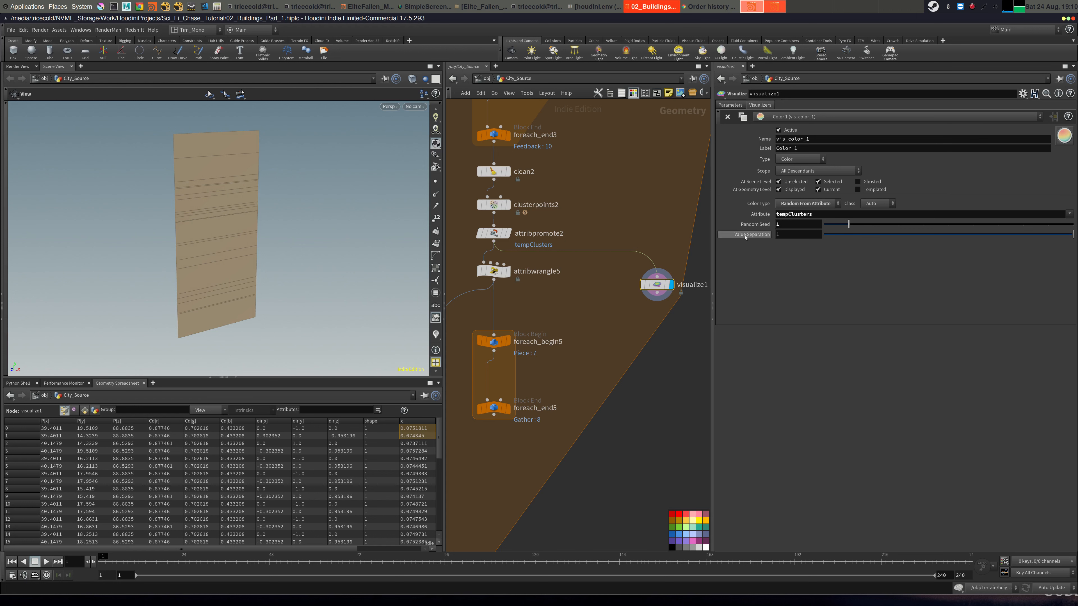
Delete the Visualize node fed by attribpromote2.
middle_drag(552, 326, 566, 301)
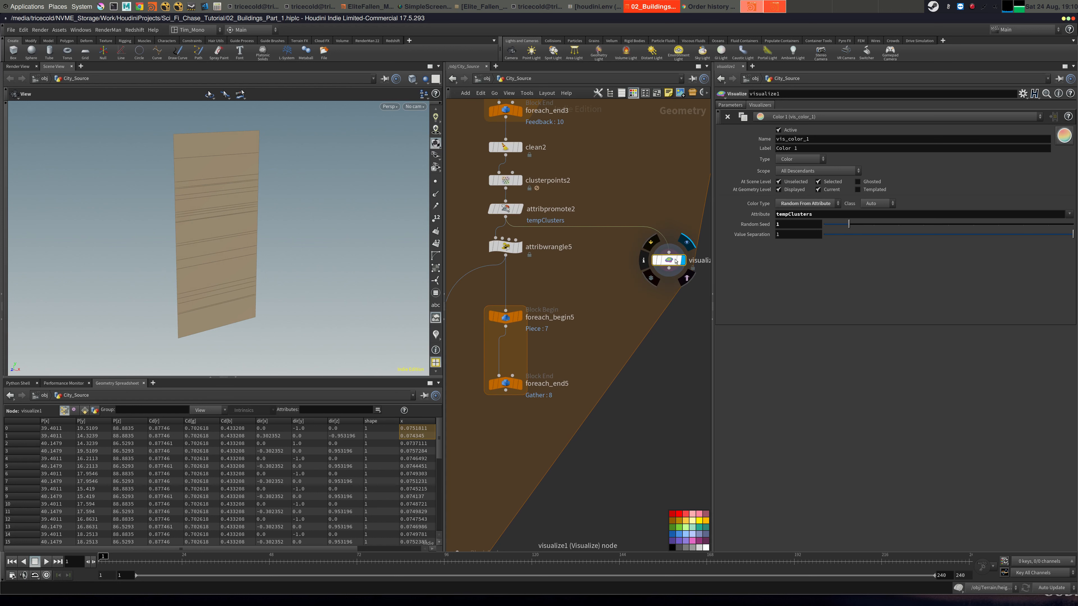
key(Delete)
middle_drag(555, 262, 616, 281)
Compare the single piece at foreach_begin5 with the whole panel at clusterpoints2 and attribpromote2.
click(547, 260)
click(539, 183)
middle_drag(539, 184, 585, 267)
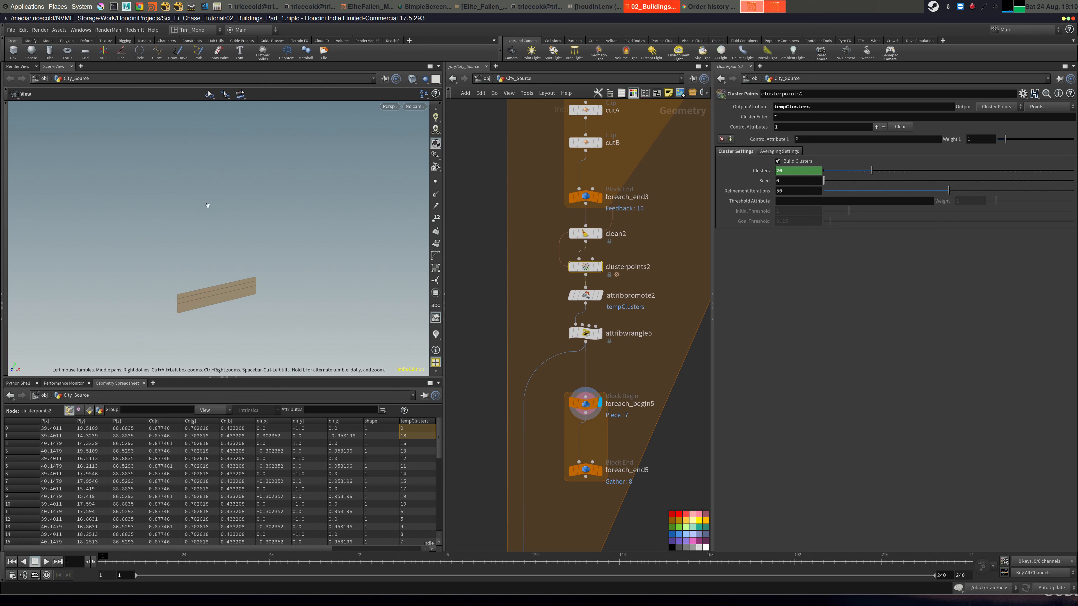
click(598, 267)
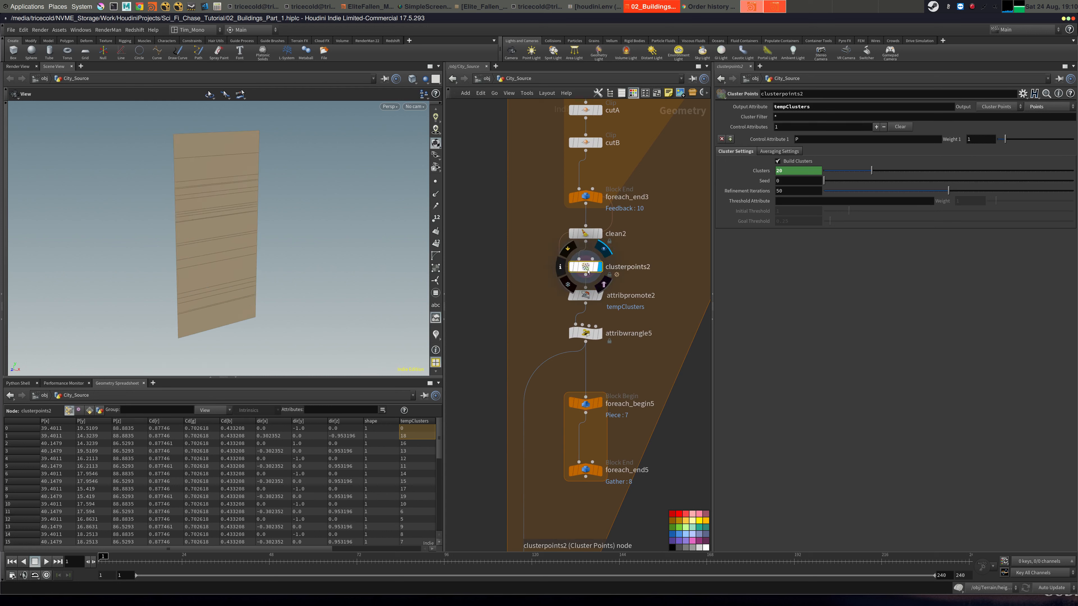
drag(291, 299, 258, 257)
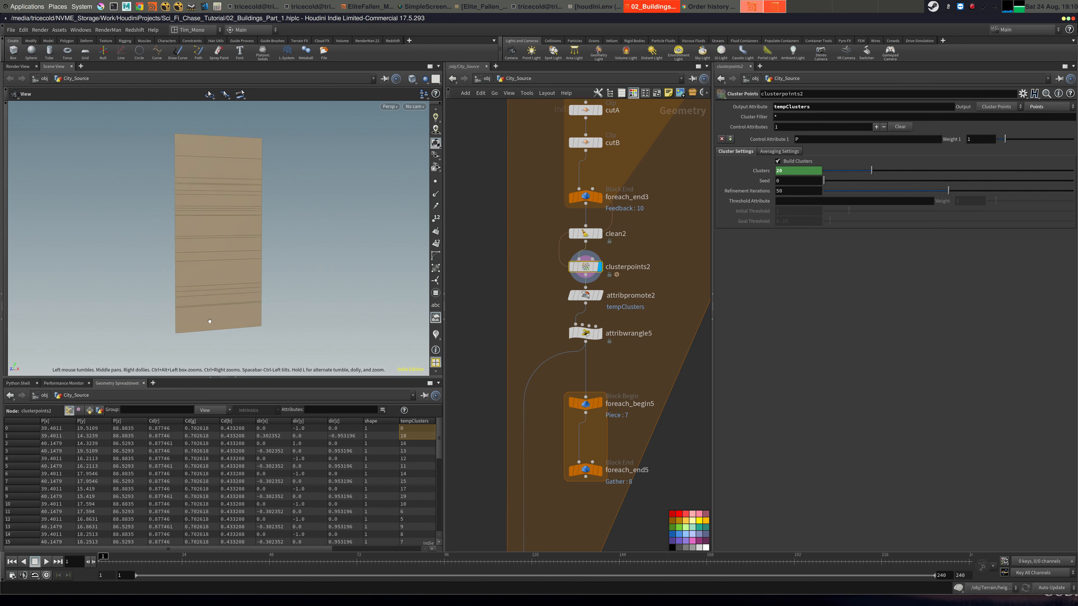
middle_drag(625, 309, 616, 237)
click(604, 278)
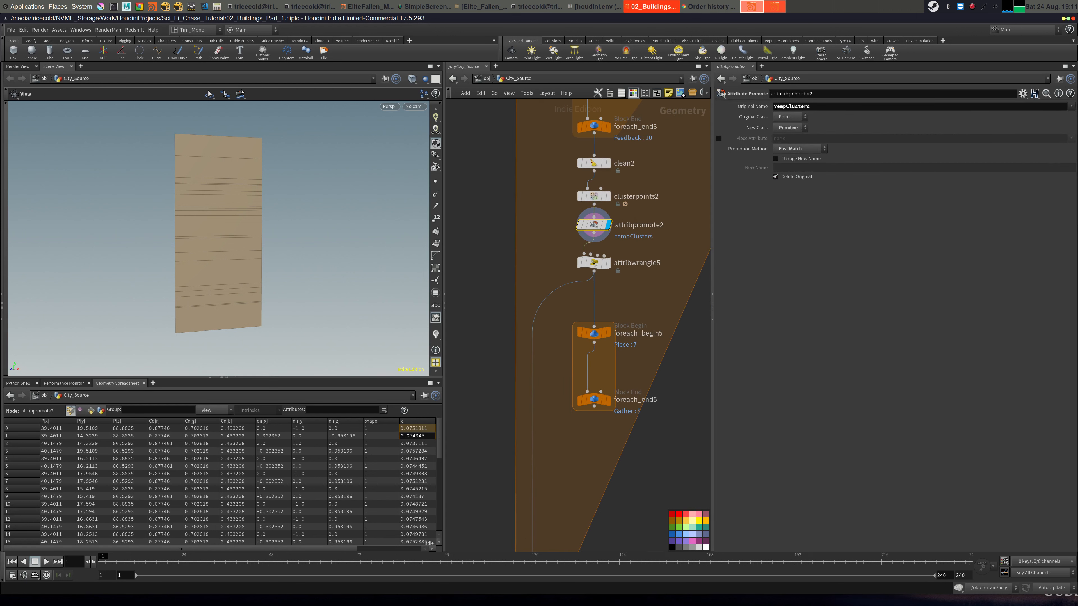
Rename attribwrangle5 to Integer_to_String.
double_click(636, 263)
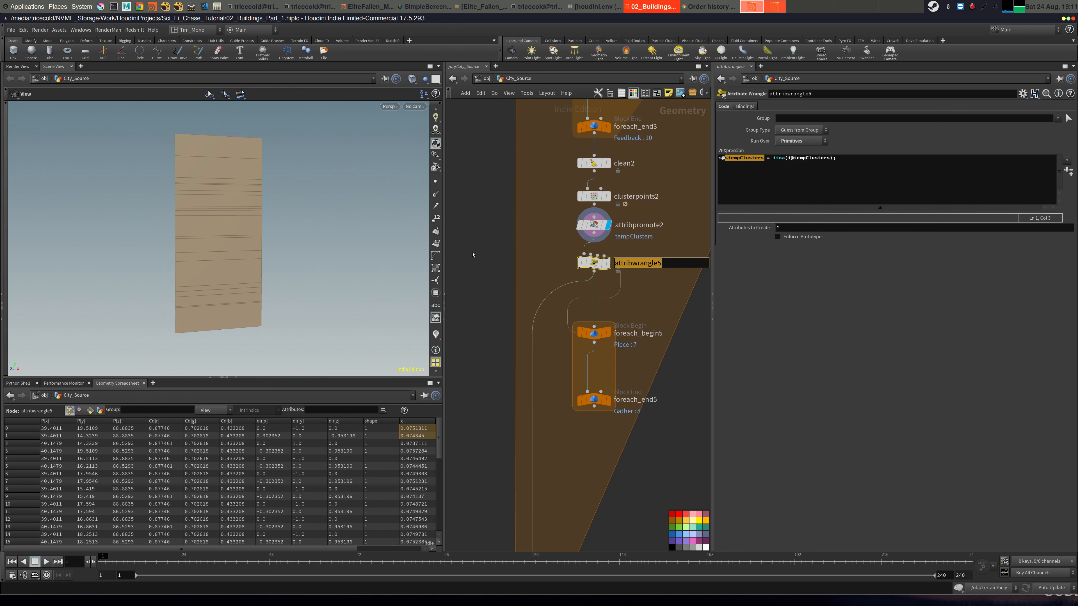
text(Integer_to_String)
key(Return)
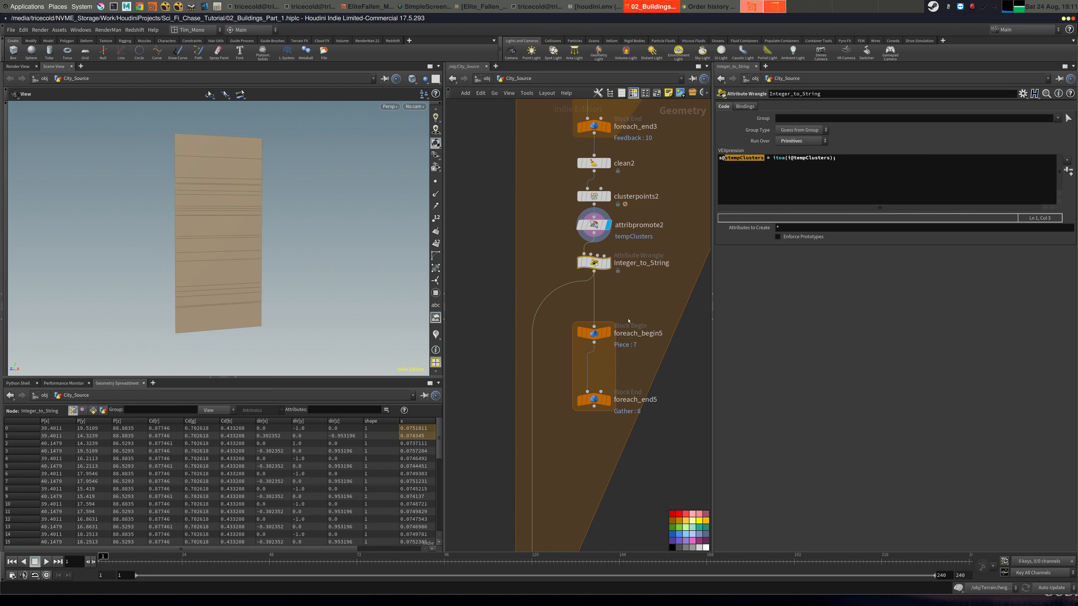
Display foreach_begin5, move it up to make room, and insert a Divide node between it and foreach_end5.
middle_drag(629, 320, 631, 305)
click(612, 318)
drag(598, 321, 597, 304)
key(Tab)
text(di)
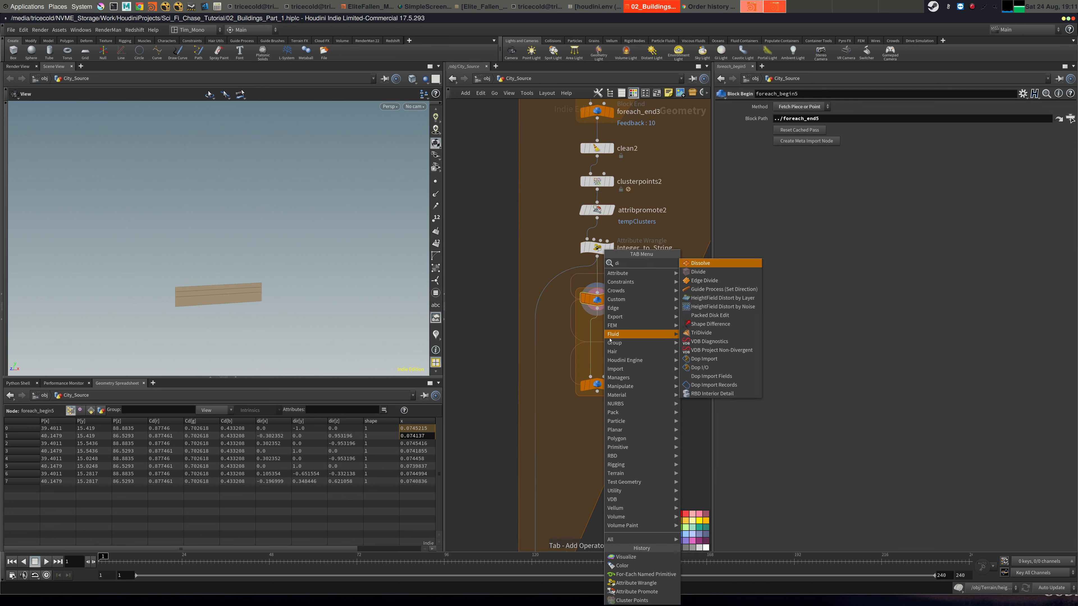
text(ss)
key(Return)
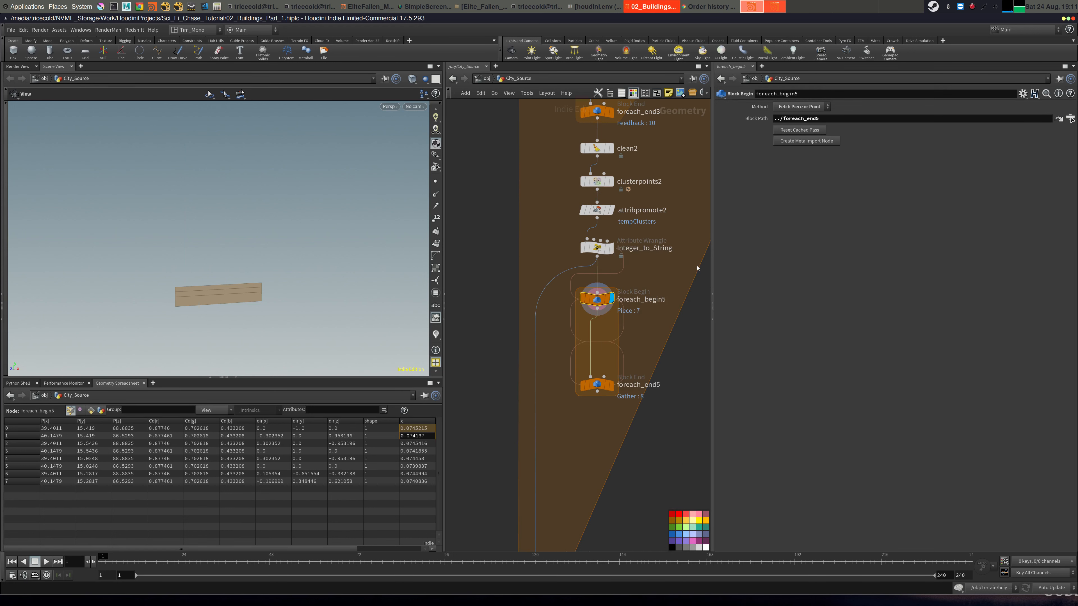
click(588, 336)
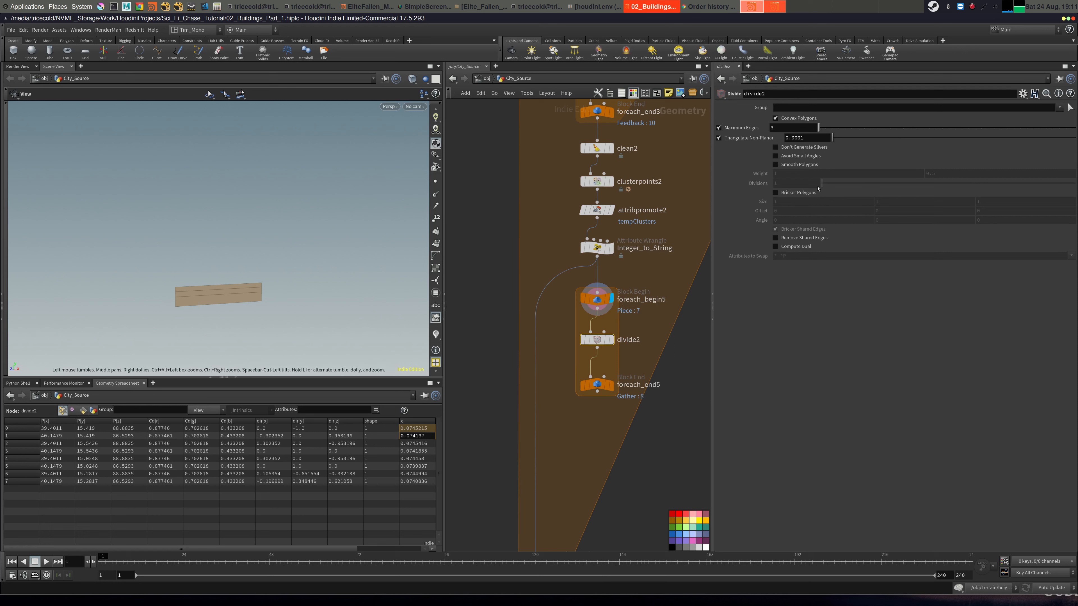
Set divide2 to remove shared edges, turn off its Convex Polygons option, and display the node.
click(775, 238)
click(611, 339)
click(780, 120)
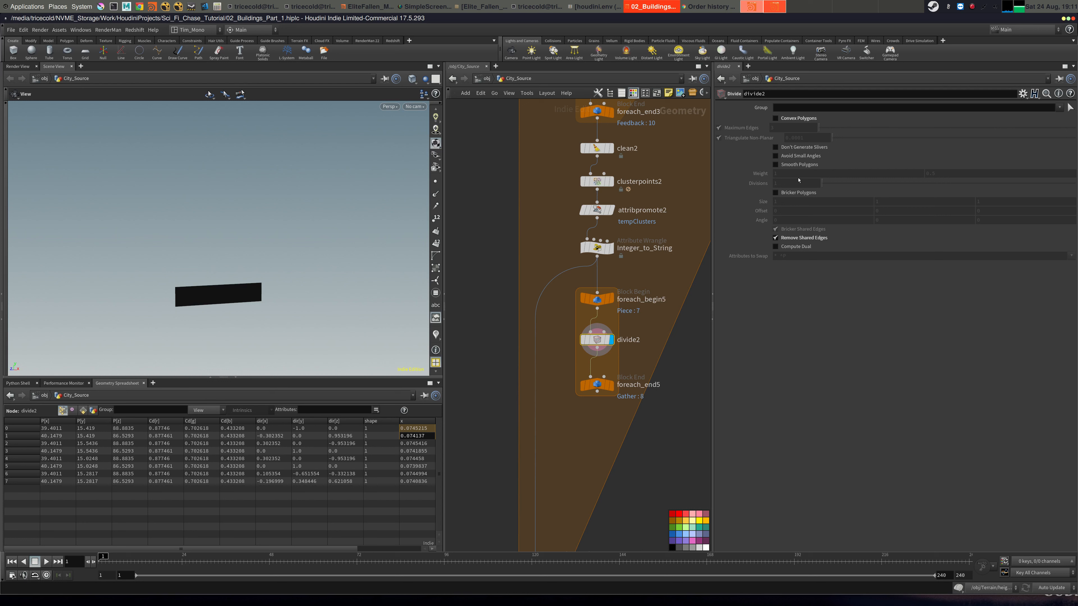
Compare the merged strips at foreach_end5 with the raw cuts at foreach_end3 in wireframe shading.
drag(250, 296, 382, 284)
key(shift+w)
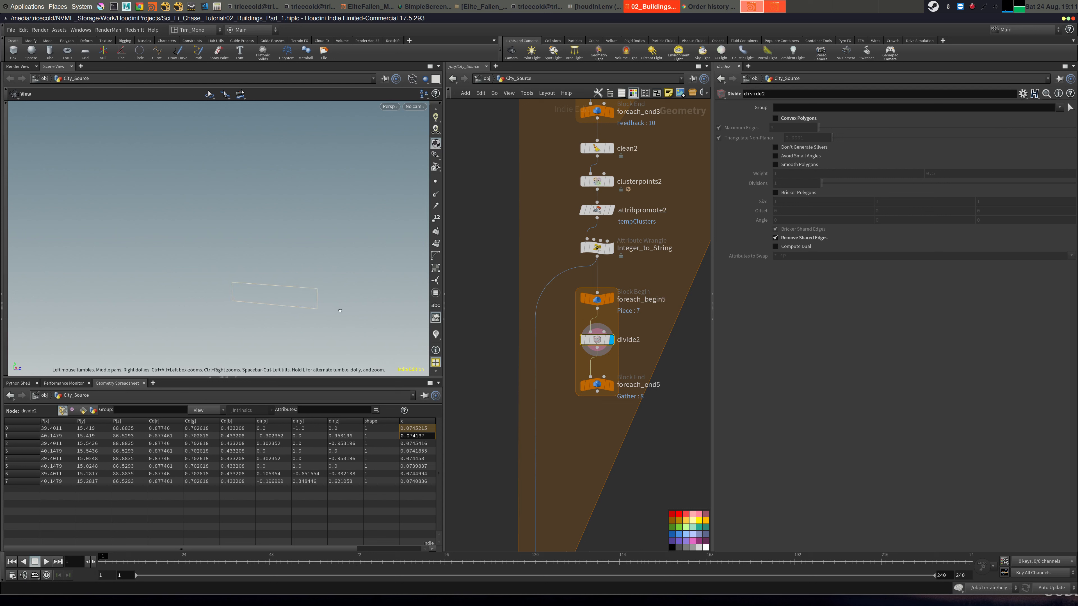
click(610, 386)
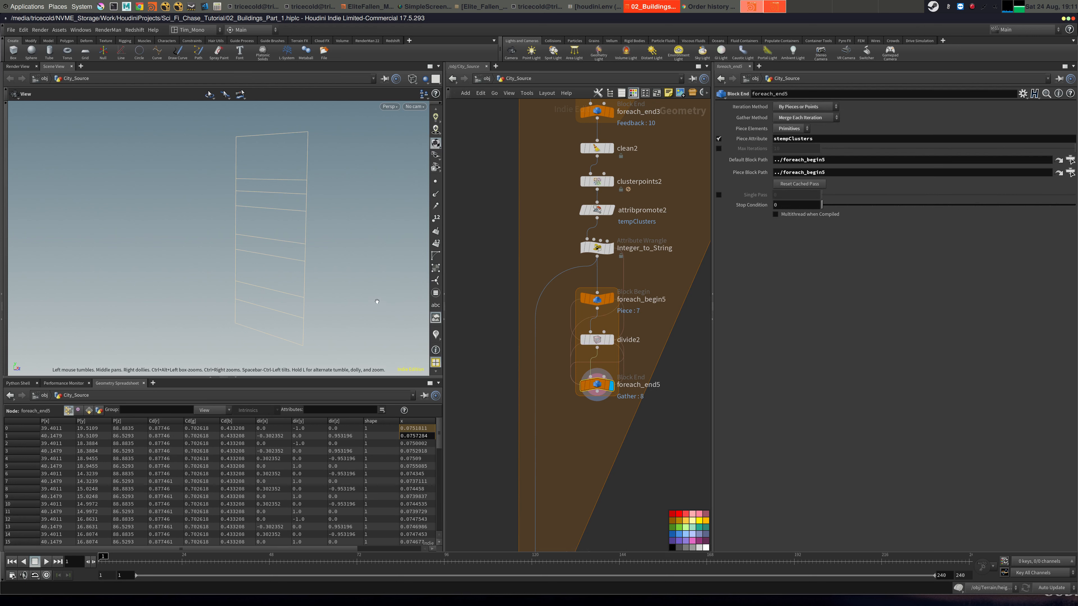
drag(256, 292, 162, 300)
middle_drag(669, 151, 635, 340)
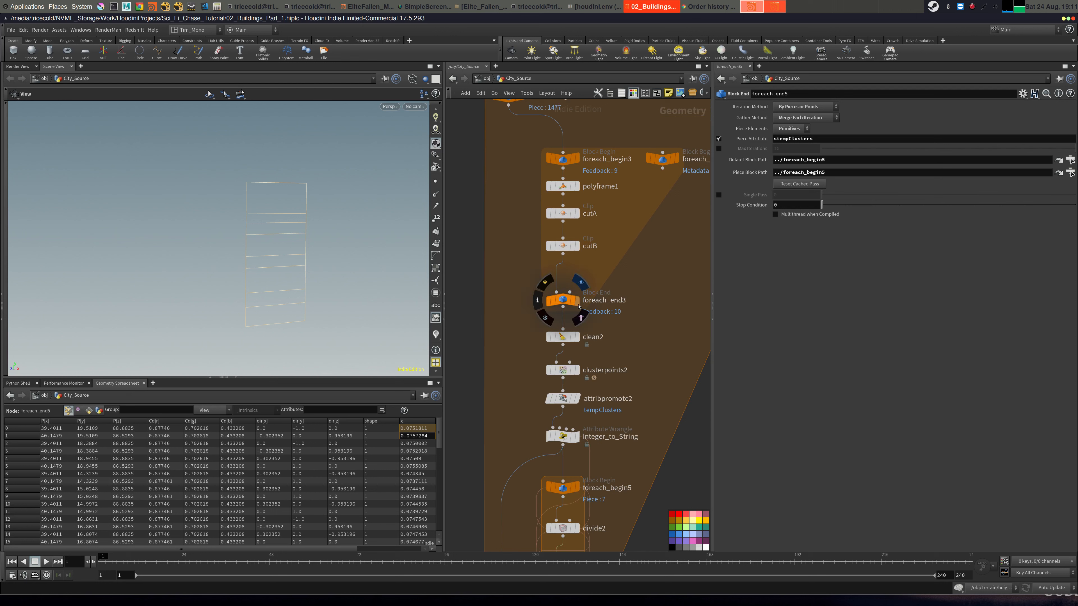
click(576, 299)
middle_drag(663, 366, 661, 186)
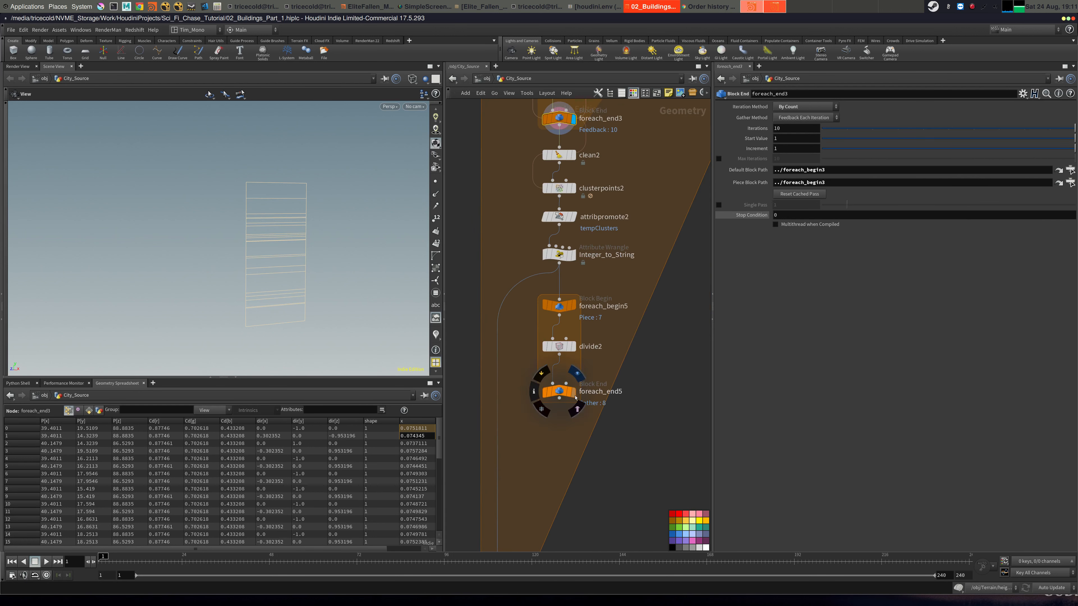
click(574, 394)
middle_drag(581, 112, 606, 261)
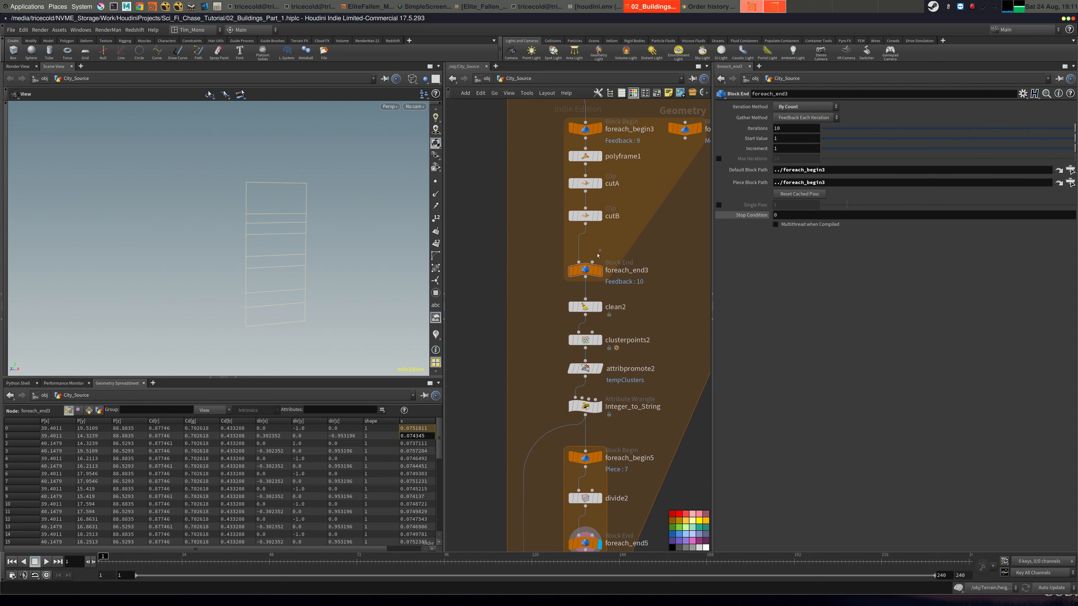
Insert a Primitive node between foreach_end5 and foreach_end4 and display it.
middle_drag(683, 338, 627, 231)
scroll(627, 231, down, 5)
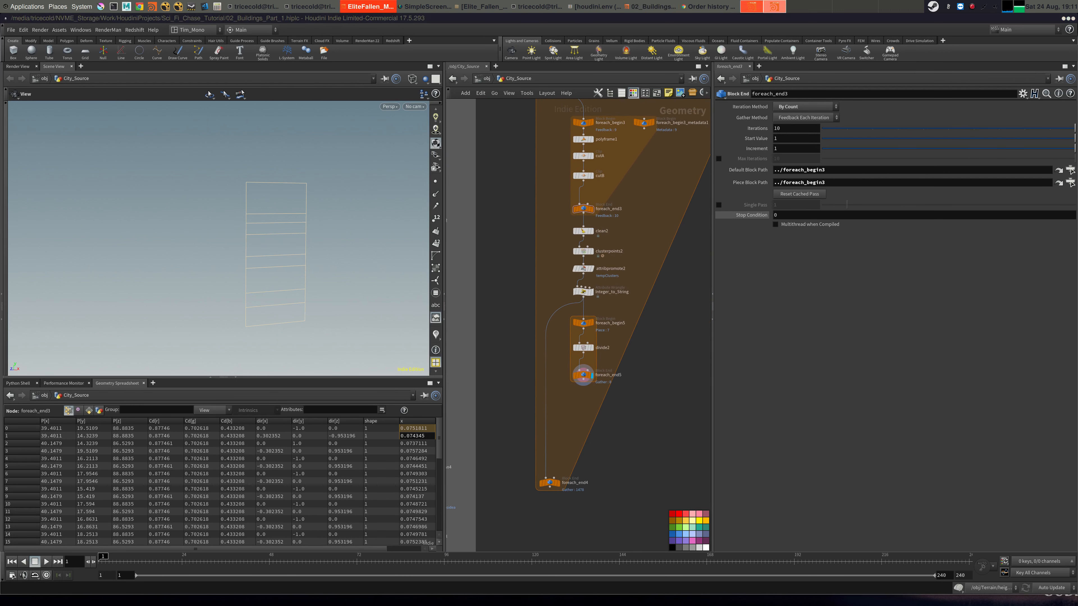
click(577, 449)
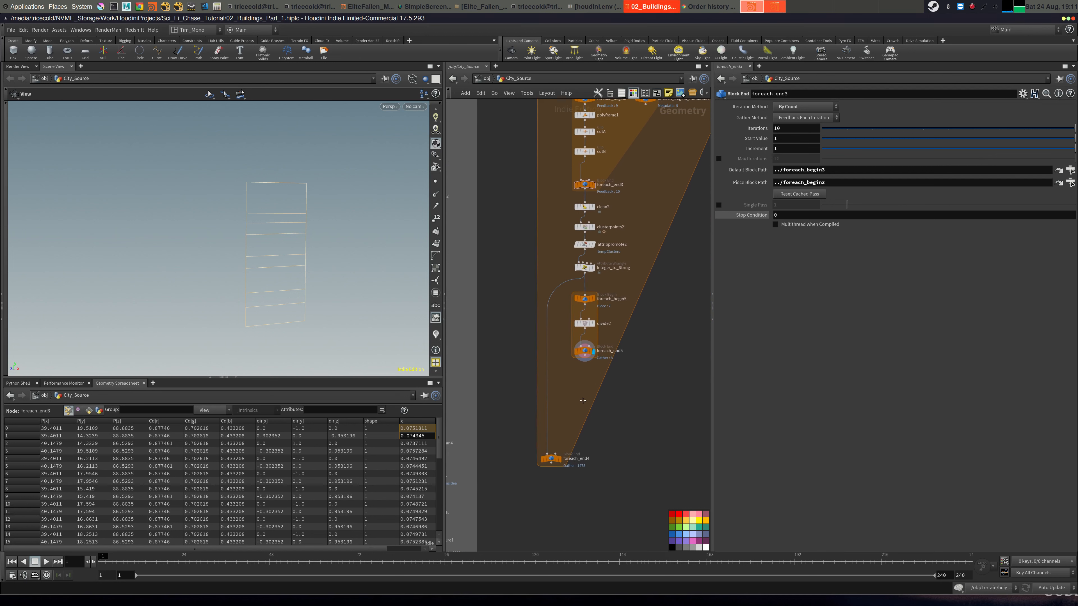
key(Tab)
text(pri)
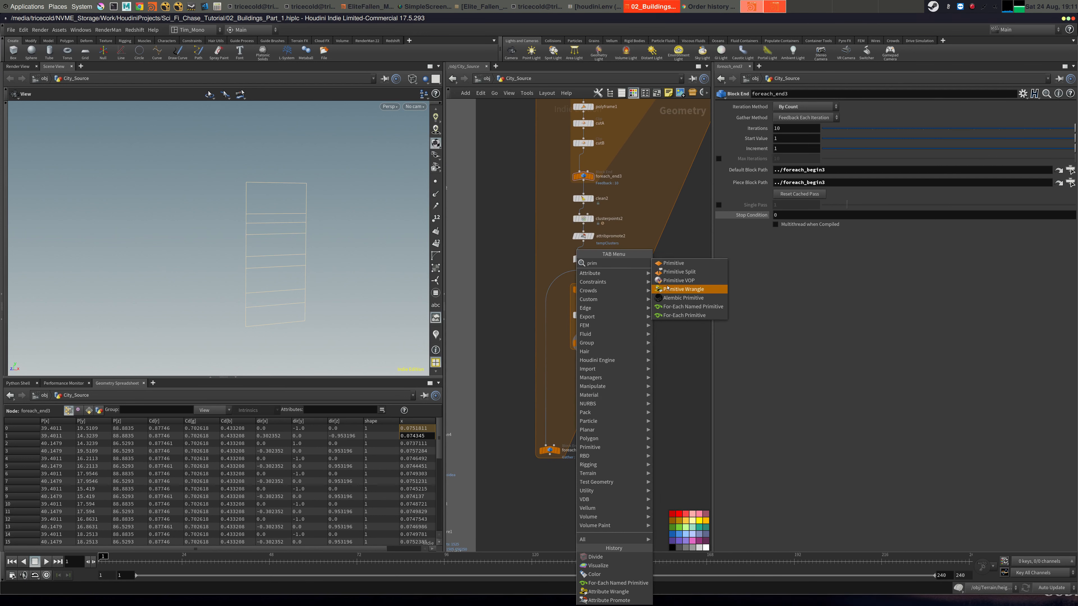
click(669, 263)
click(573, 376)
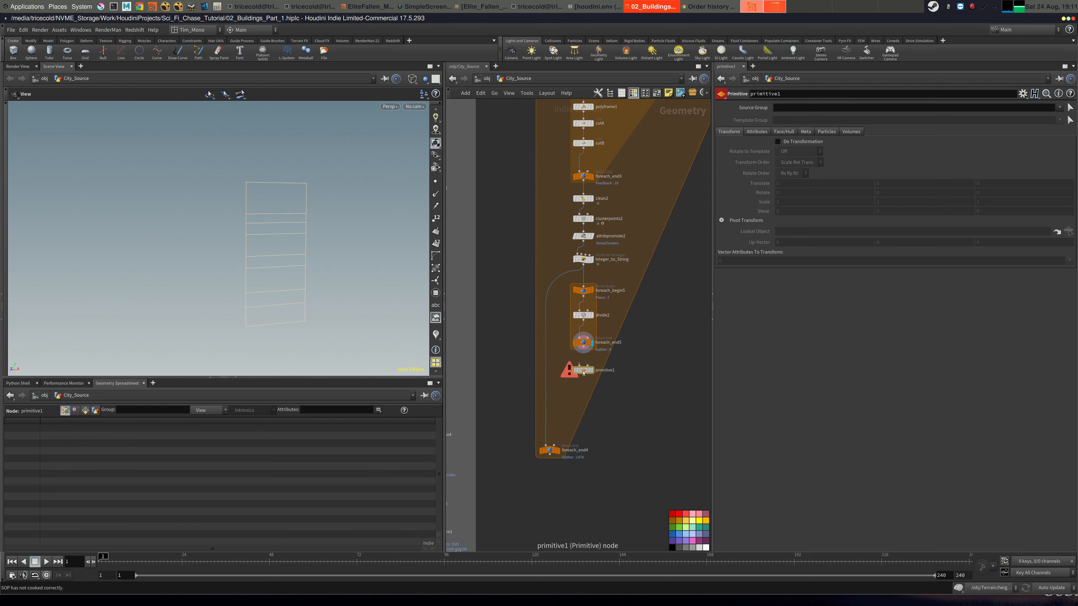
click(592, 371)
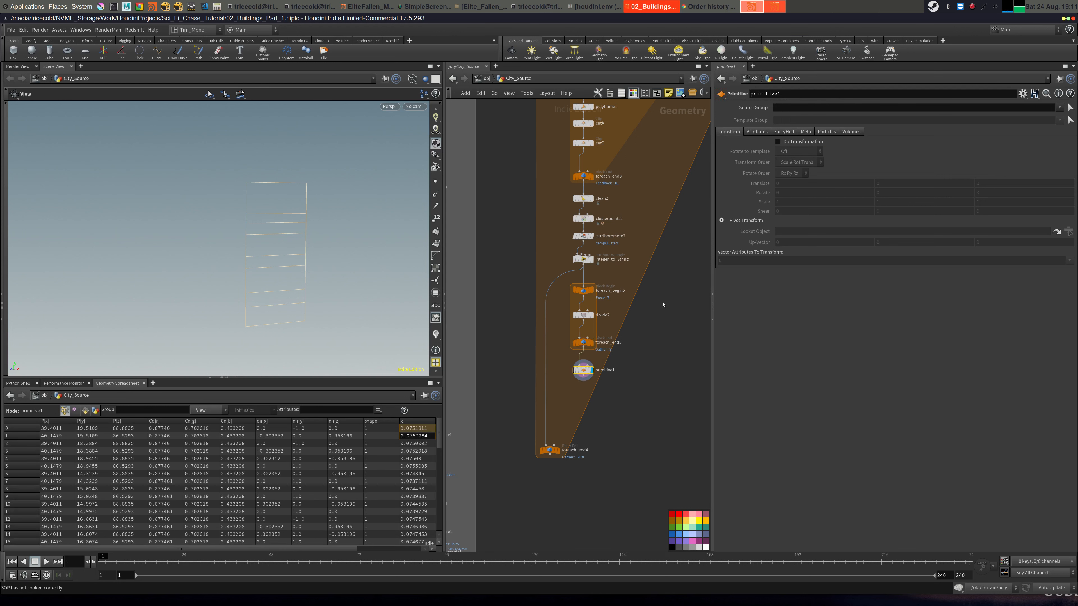
Enable Do Transformation on primitive1 and set its scale to 0.99 on all three axes.
click(777, 142)
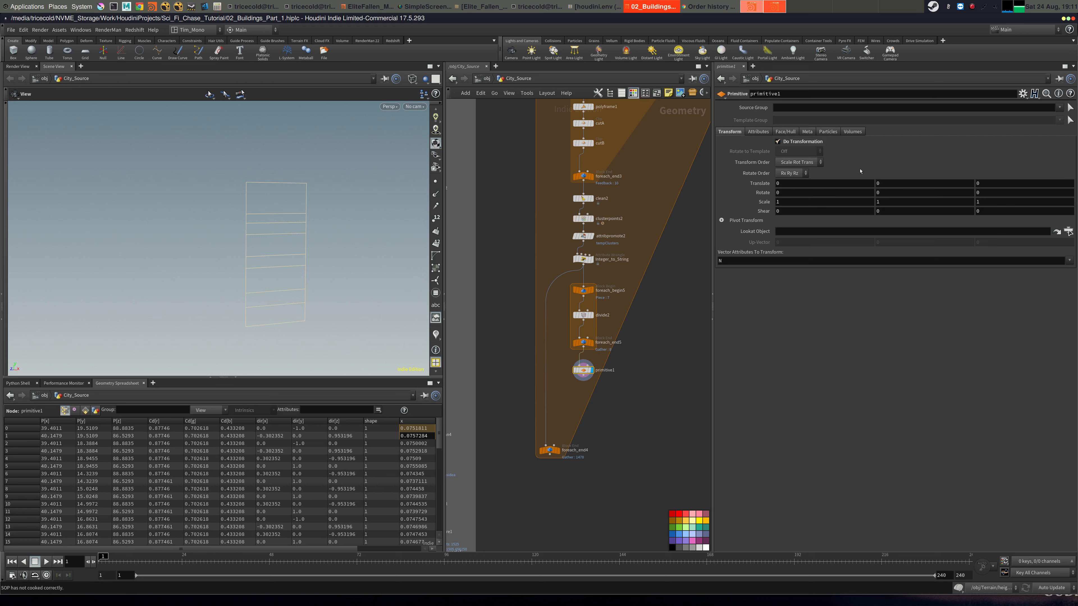
click(808, 203)
text(0.99)
key(Tab)
text(0.99)
key(Tab)
text(.99)
key(Tab)
Display foreach_end4 and examine the gaps between the strips across the whole city in shaded view.
click(582, 376)
click(551, 446)
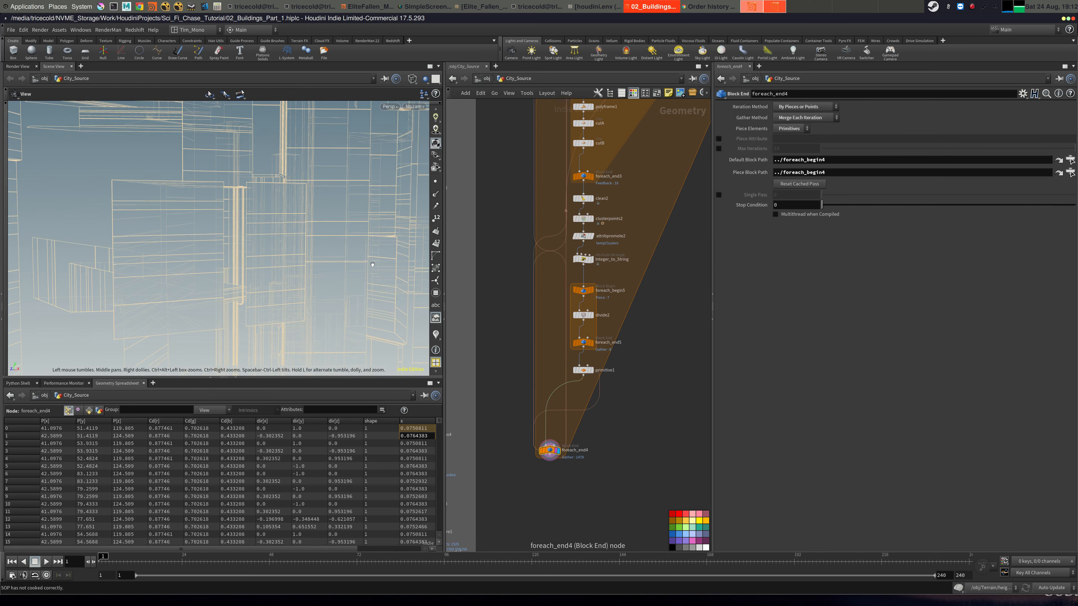
key(shift+w)
right_drag(330, 248, 147, 270)
drag(146, 270, 181, 273)
right_drag(180, 273, 233, 248)
drag(233, 248, 207, 255)
right_drag(207, 255, 248, 267)
drag(248, 267, 314, 257)
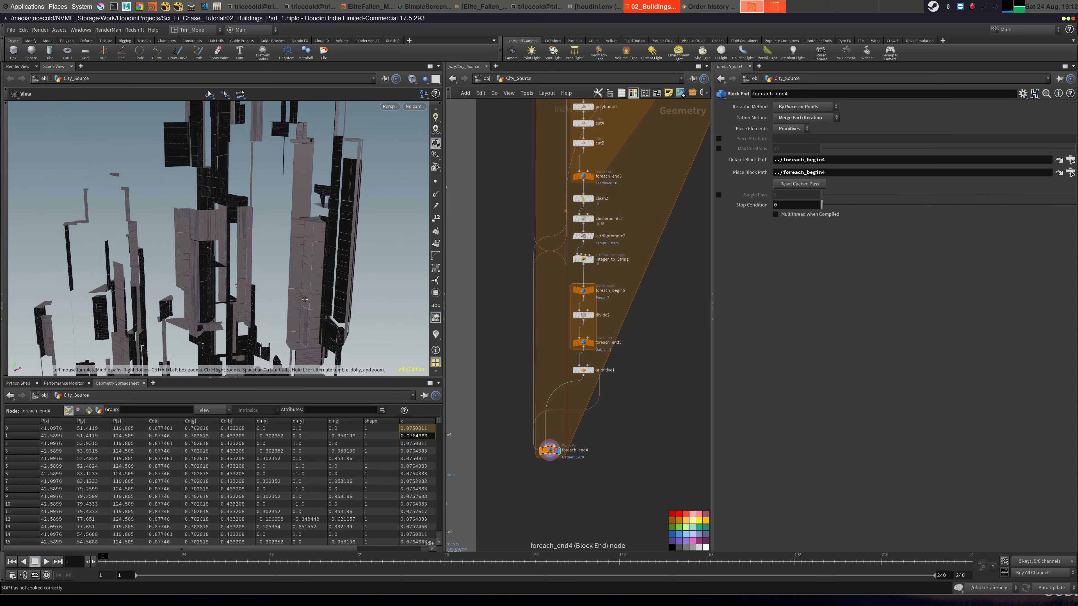
right_drag(314, 258, 238, 259)
drag(238, 259, 362, 182)
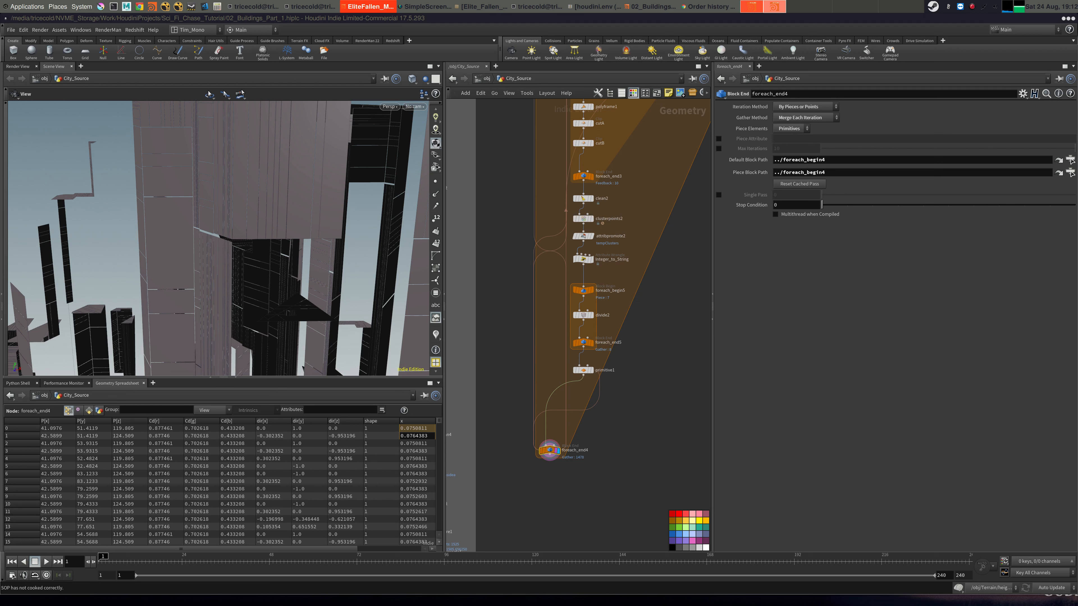
drag(191, 265, 297, 254)
Inspect cutB's clip expressions, and check the panel at foreach_begin3 and foreach_begin4.
middle_drag(624, 129, 696, 315)
scroll(696, 314, up, 5)
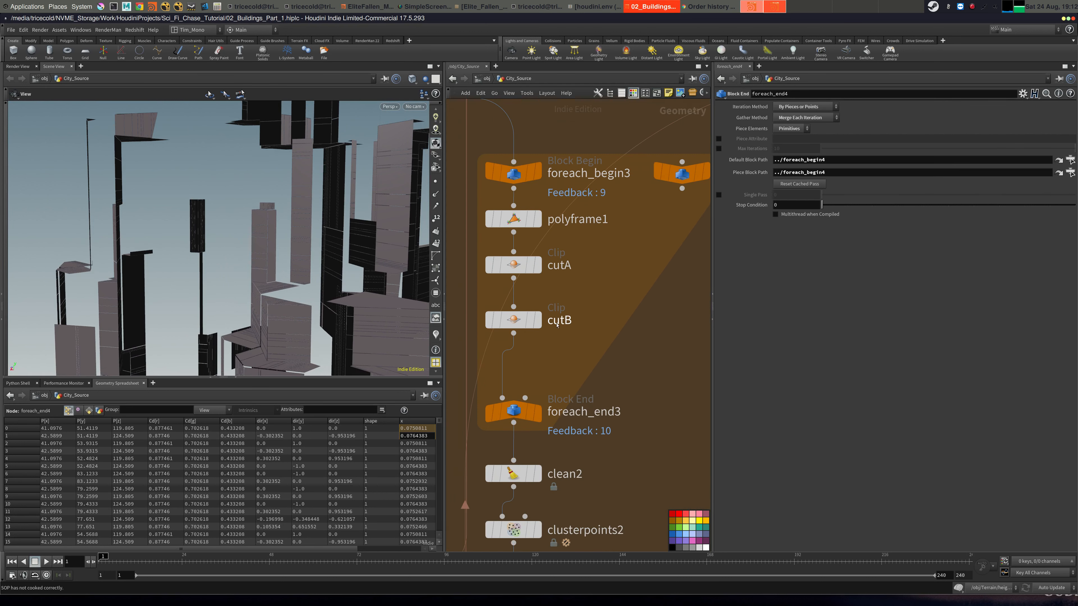
click(516, 325)
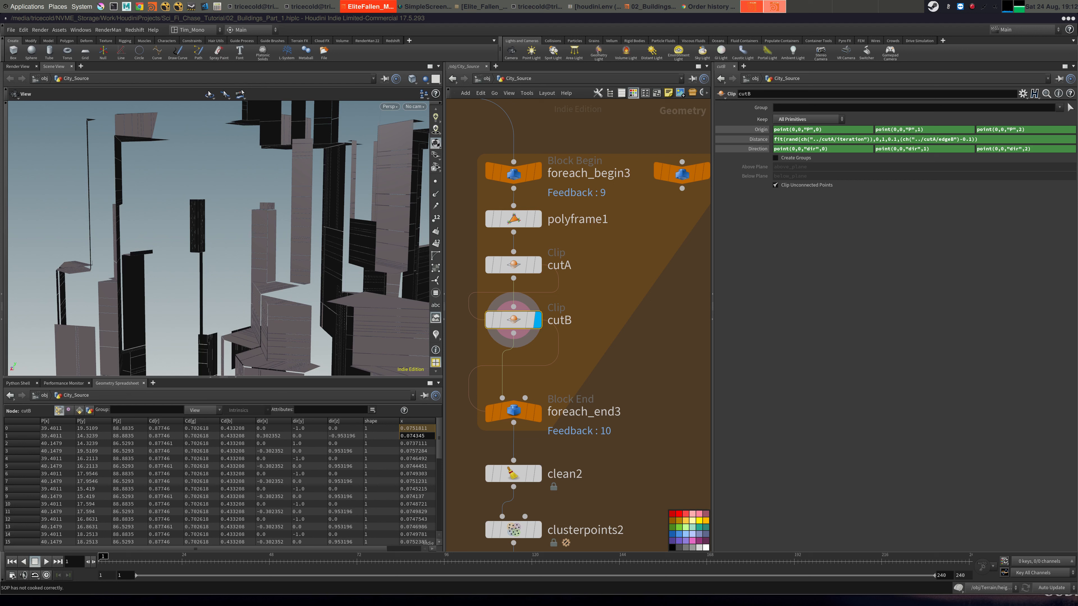
click(513, 322)
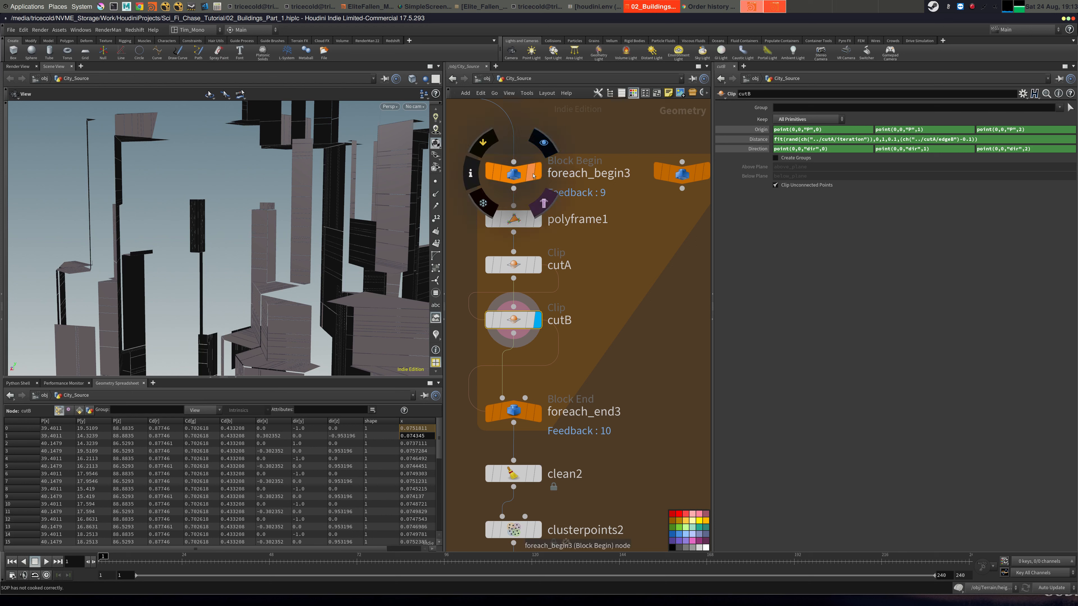
click(513, 174)
scroll(696, 442, down, 3)
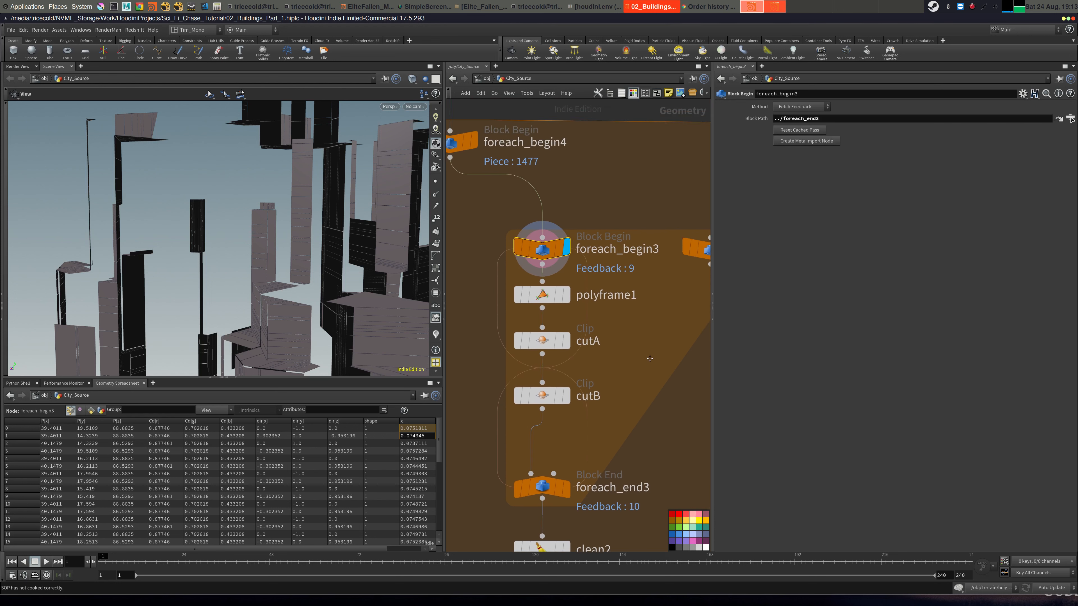
click(543, 220)
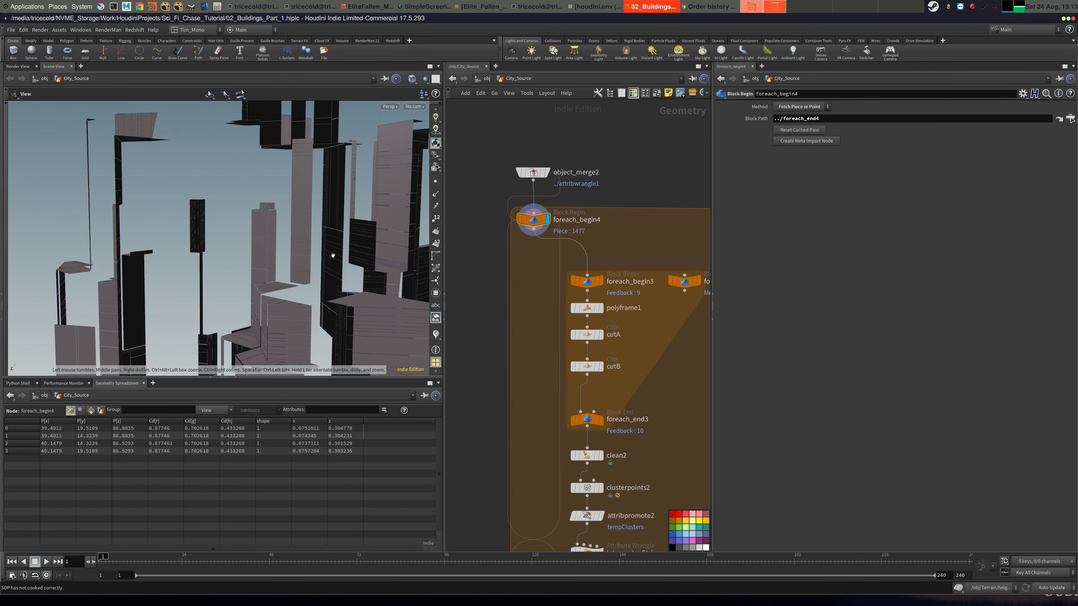
drag(332, 252, 400, 262)
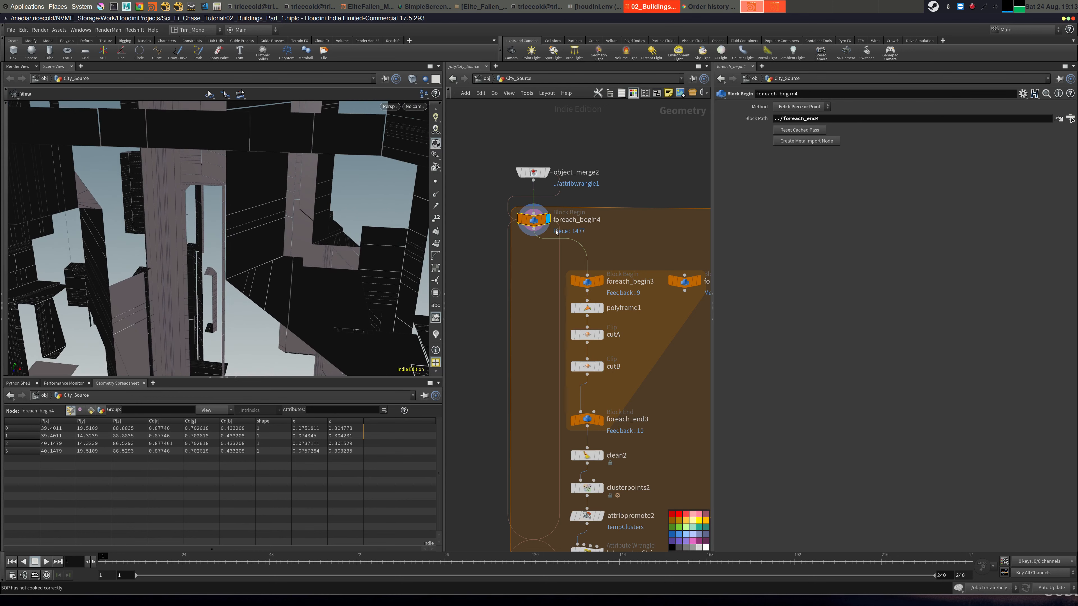
click(548, 219)
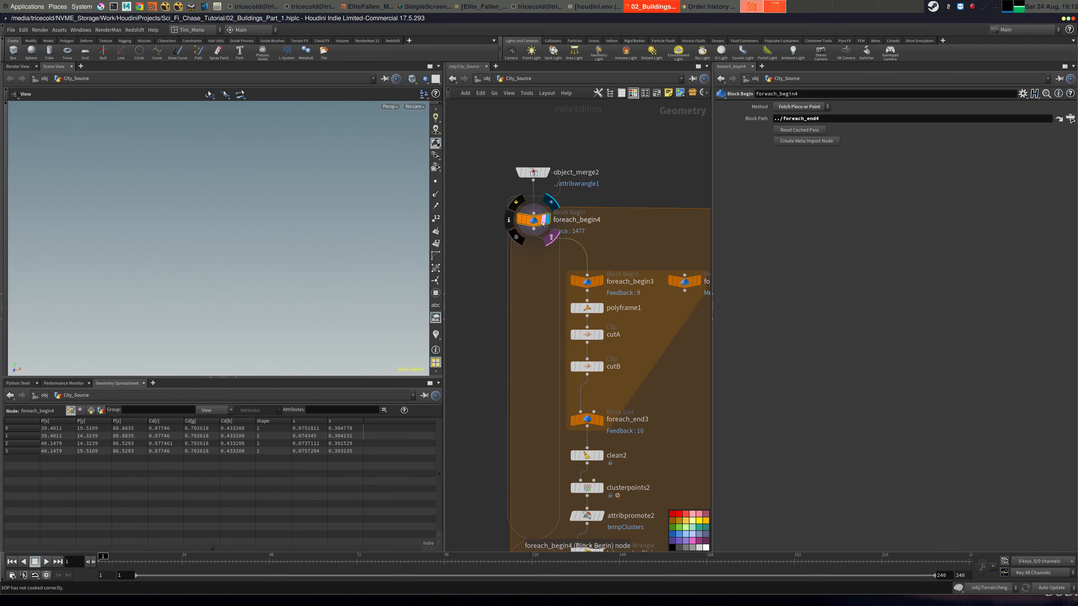
click(600, 281)
key(space+g)
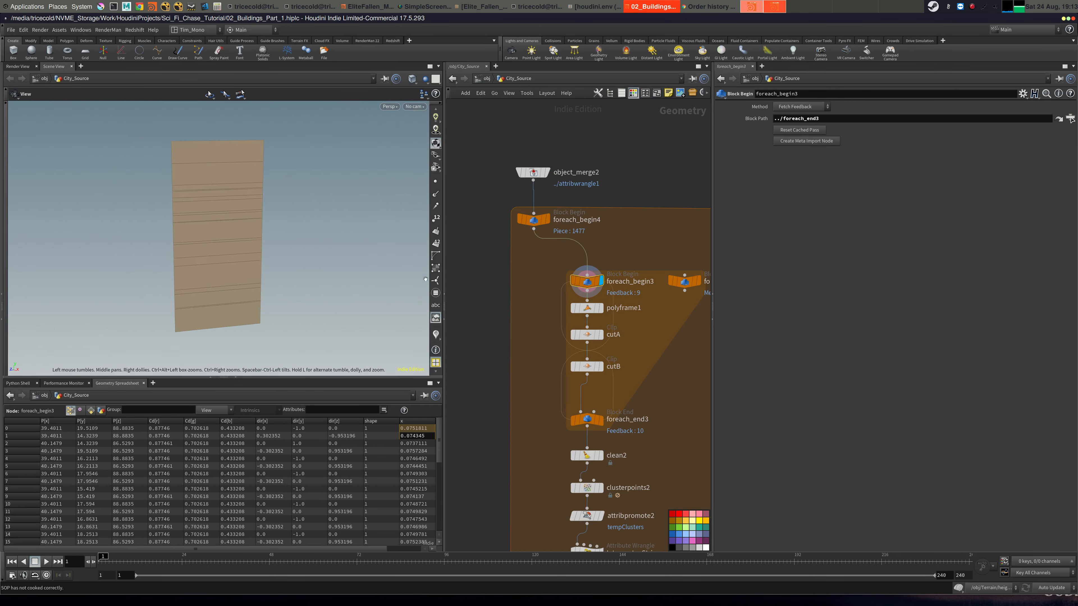
Compare the panel's cuts at polyframe1, cutA and cutB.
click(601, 308)
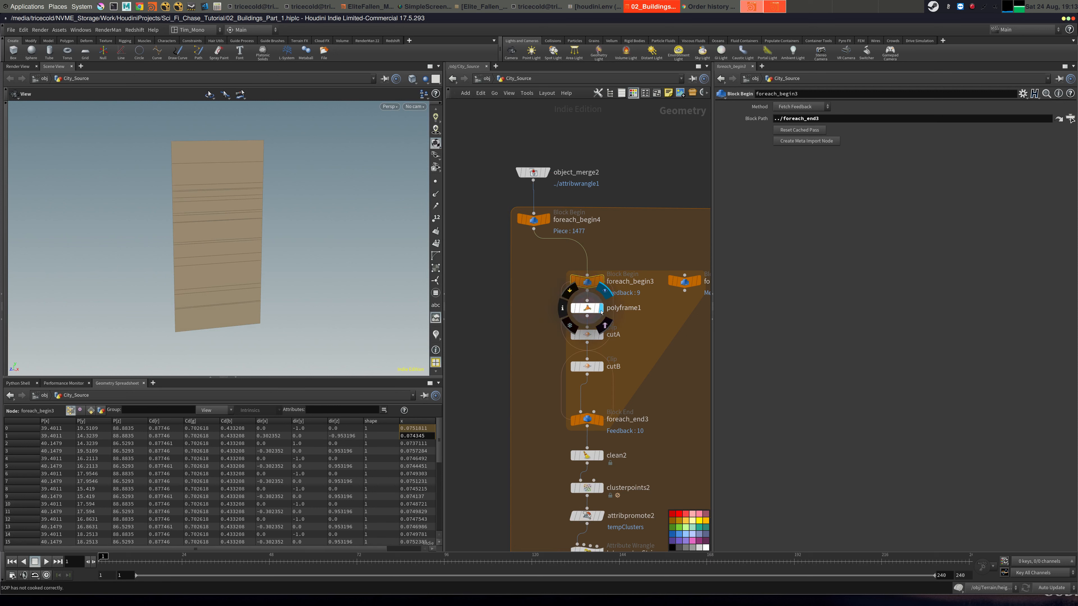
click(601, 334)
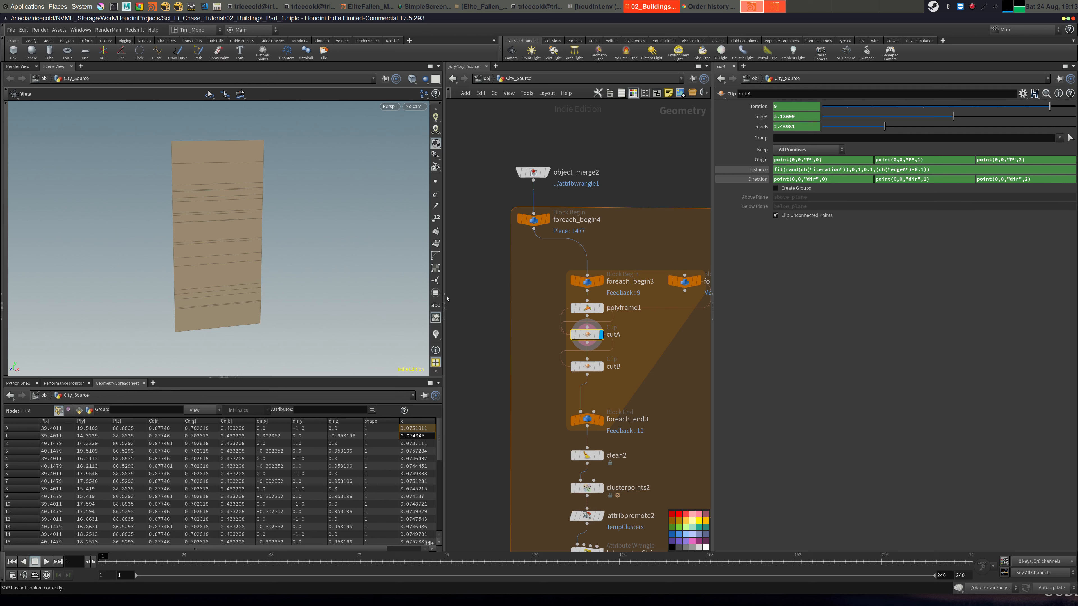
click(433, 220)
click(440, 220)
click(602, 367)
scroll(538, 306, down, 5)
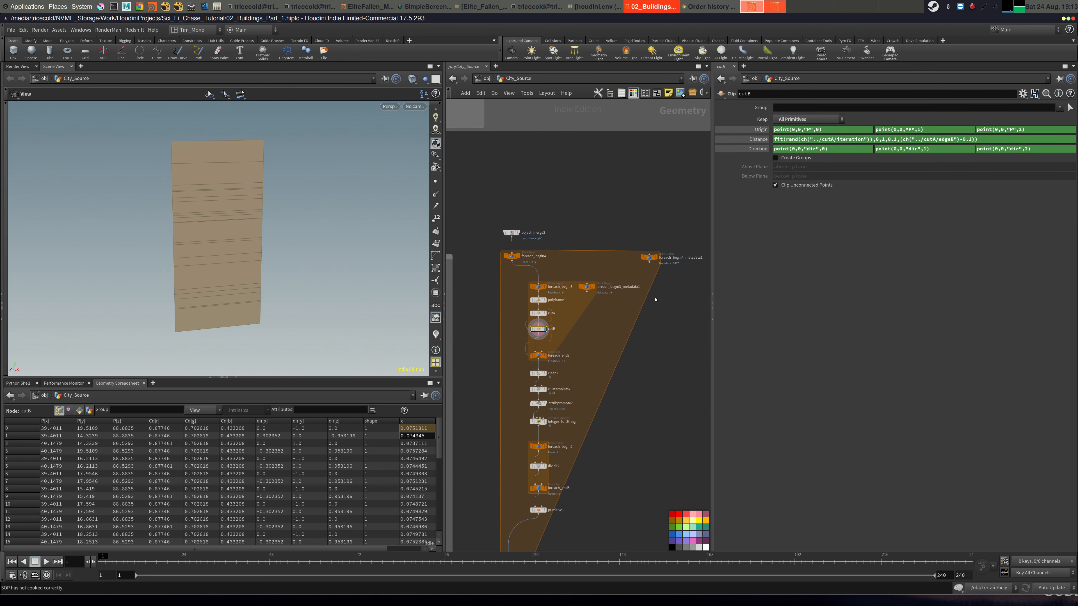
Examine cutB's Direction values against the dir attributes in the geometry spreadsheet.
ctrl+shift+click(753, 149)
key(ctrl+z)
scroll(669, 308, up, 5)
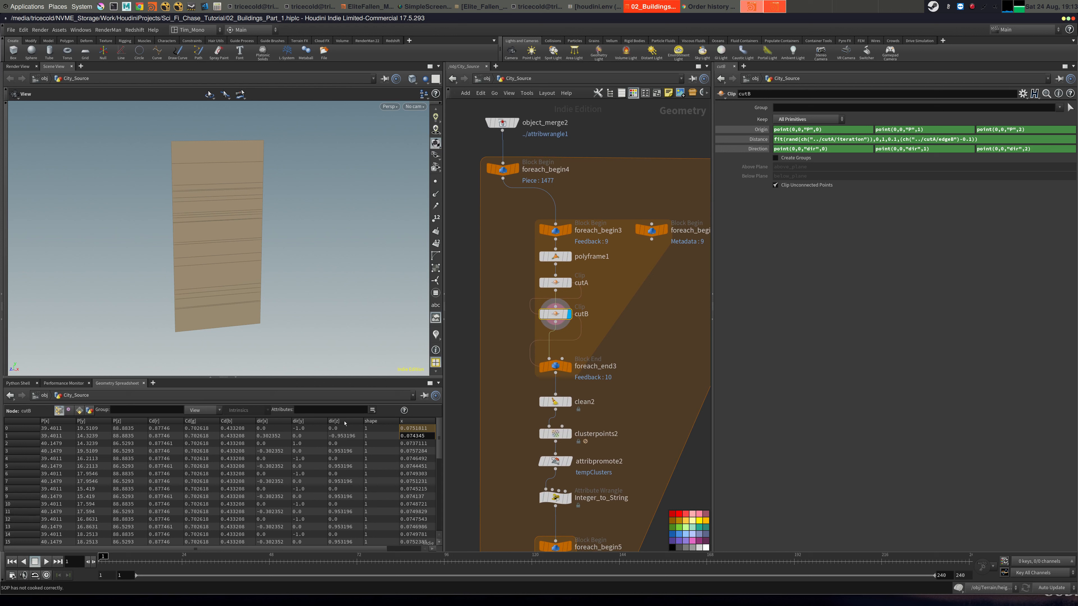
mouse_move(439, 424)
mouse_down()
mouse_move(455, 527)
mouse_move(446, 412)
mouse_up()
click(759, 149)
click(759, 149)
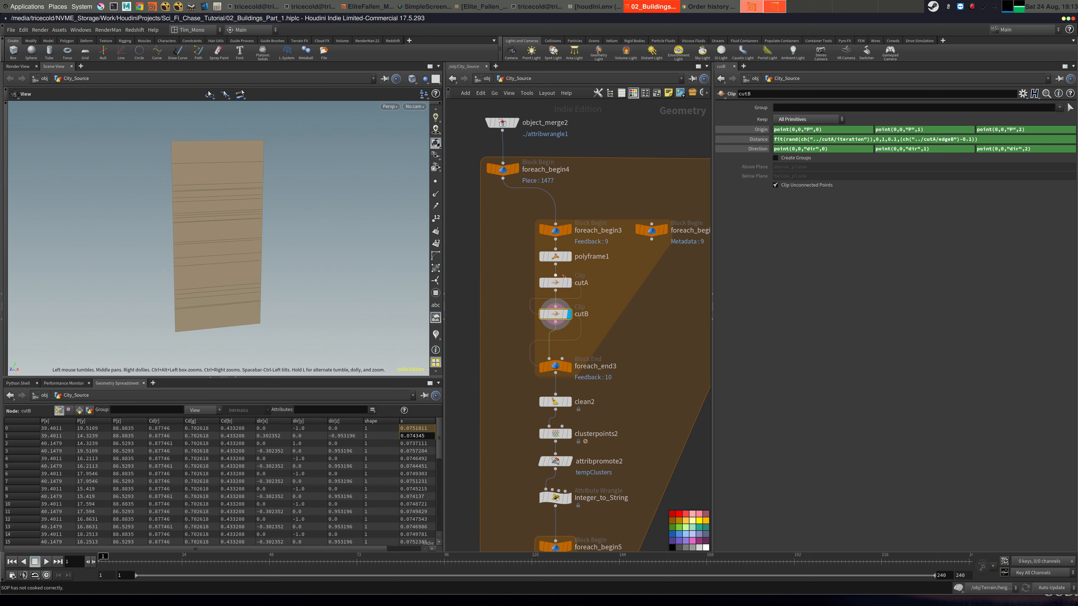
Change the point number to 1 in all three of cutB's Direction expressions, starting with point(0,1,"dir",0).
click(560, 280)
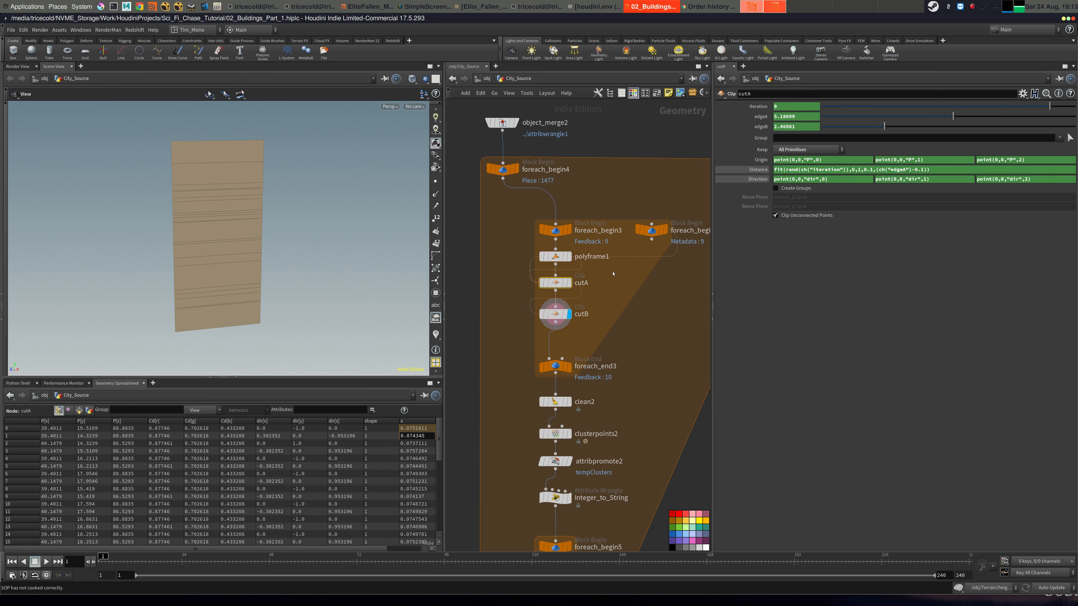
click(558, 314)
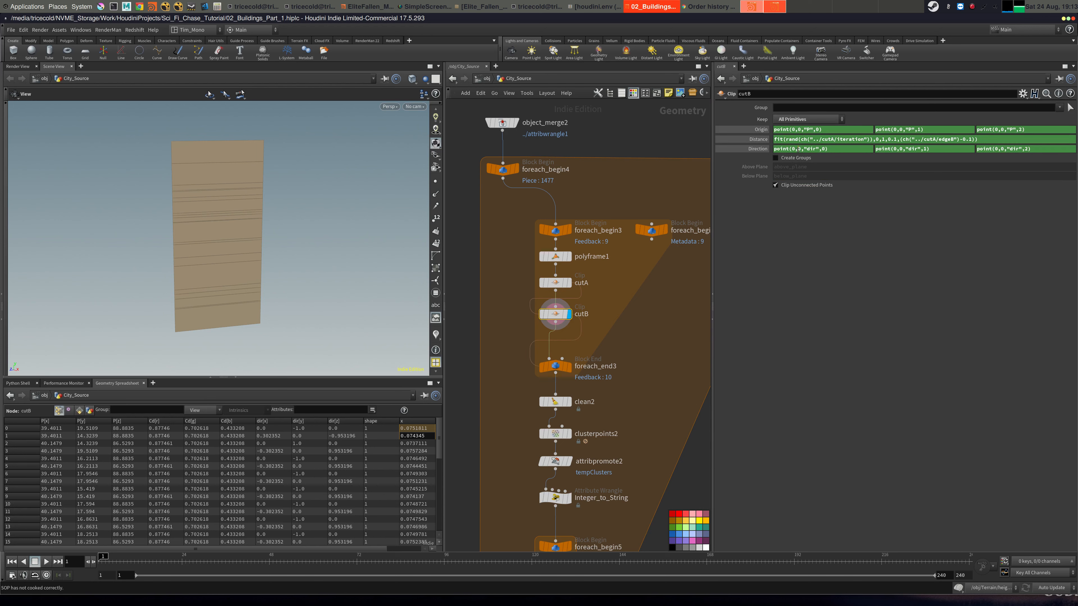
drag(798, 149, 801, 149)
text(1)
double_click(901, 148)
text(1)
key(Return)
double_click(1000, 149)
text(1)
key(Return)
Display foreach_end4 and examine the recut panels across the city.
middle_drag(669, 350, 677, 223)
middle_drag(633, 492, 665, 206)
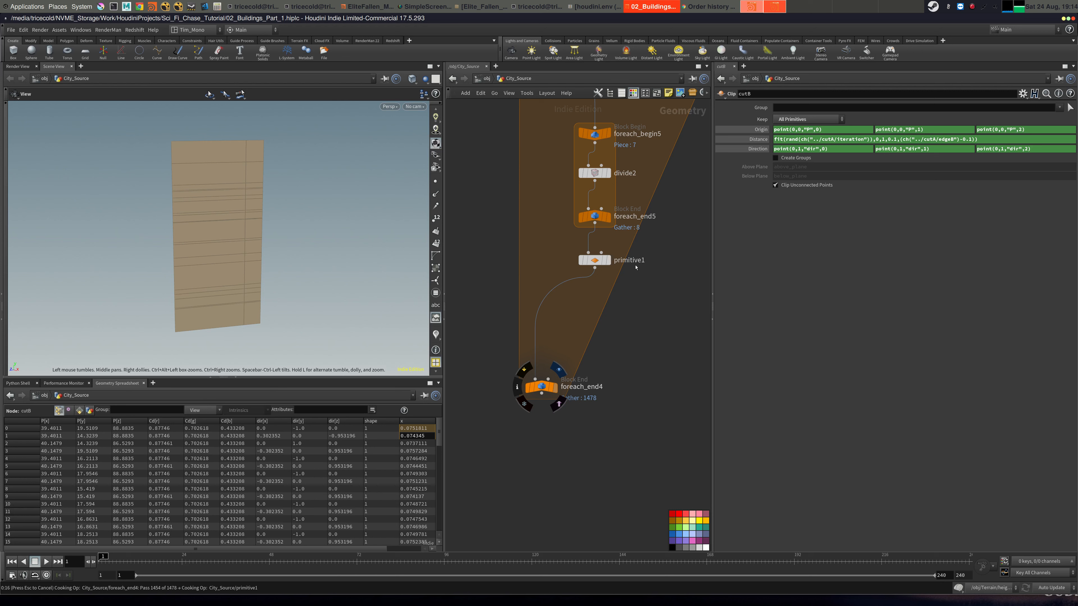
drag(360, 259, 304, 260)
right_drag(304, 260, 272, 255)
drag(271, 255, 560, 274)
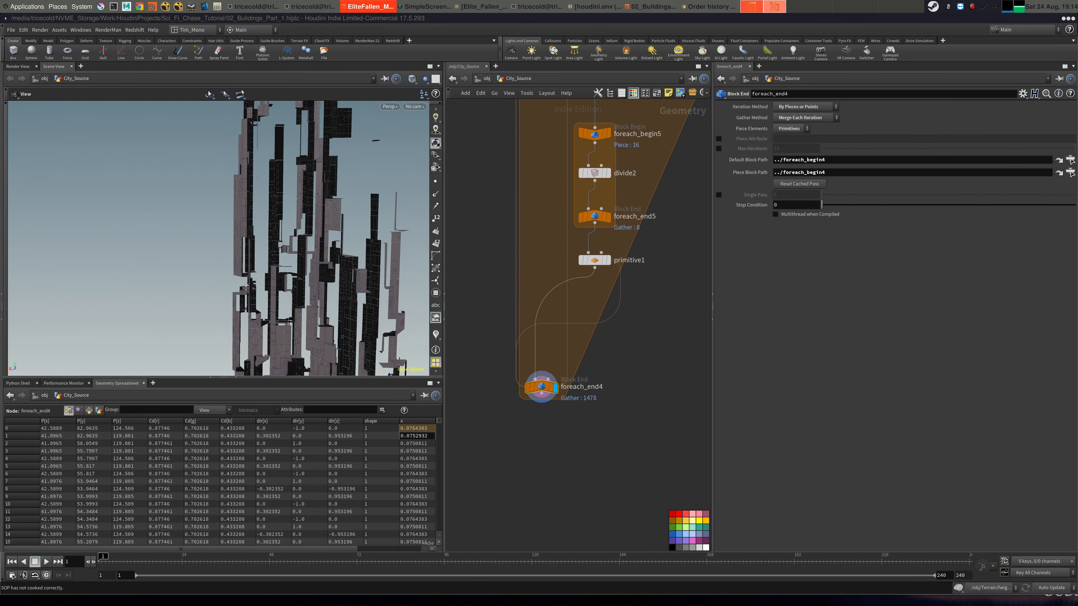
Move the blast, normal, measure and attribwrangle1 nodes up into a tight column below the last boolean.
middle_drag(561, 434, 684, 357)
scroll(653, 410, down, 4)
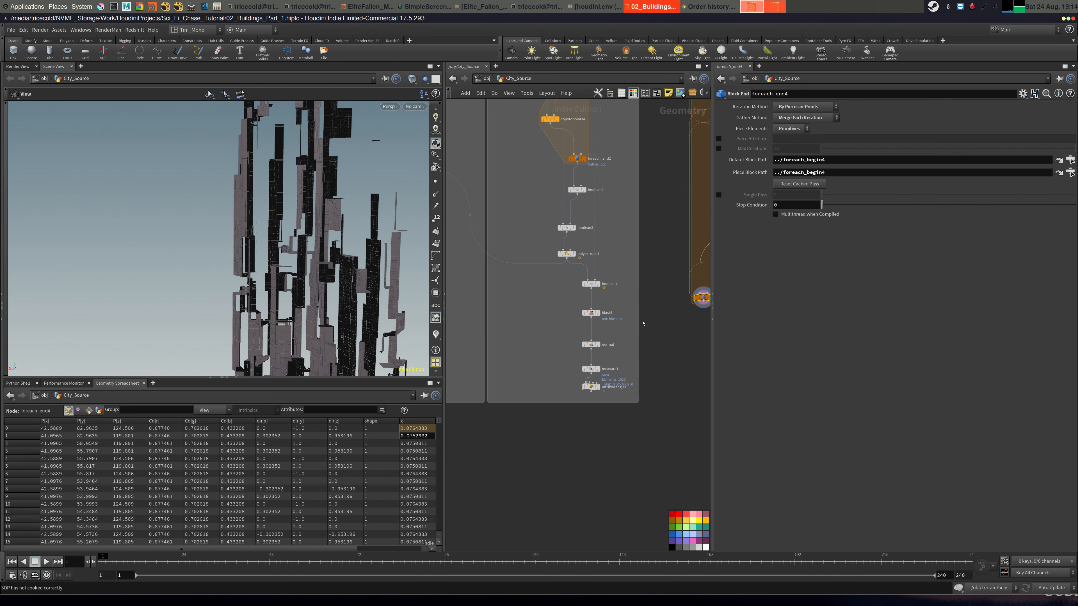
drag(590, 313, 590, 300)
drag(592, 345, 592, 318)
drag(591, 368, 591, 335)
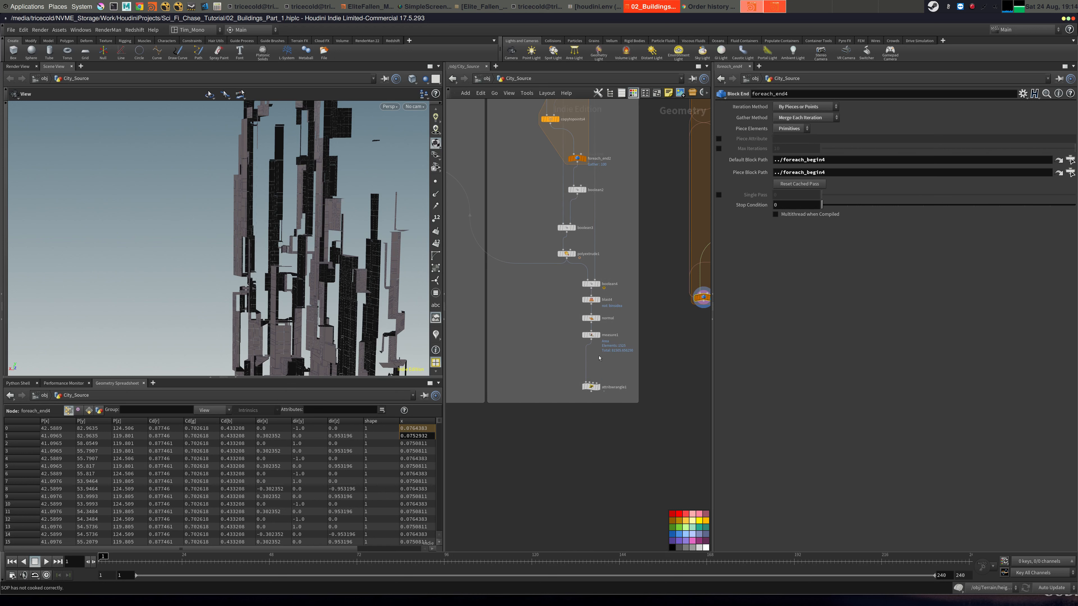
drag(591, 387, 590, 353)
middle_drag(703, 363, 649, 377)
key(Tab)
text(nu)
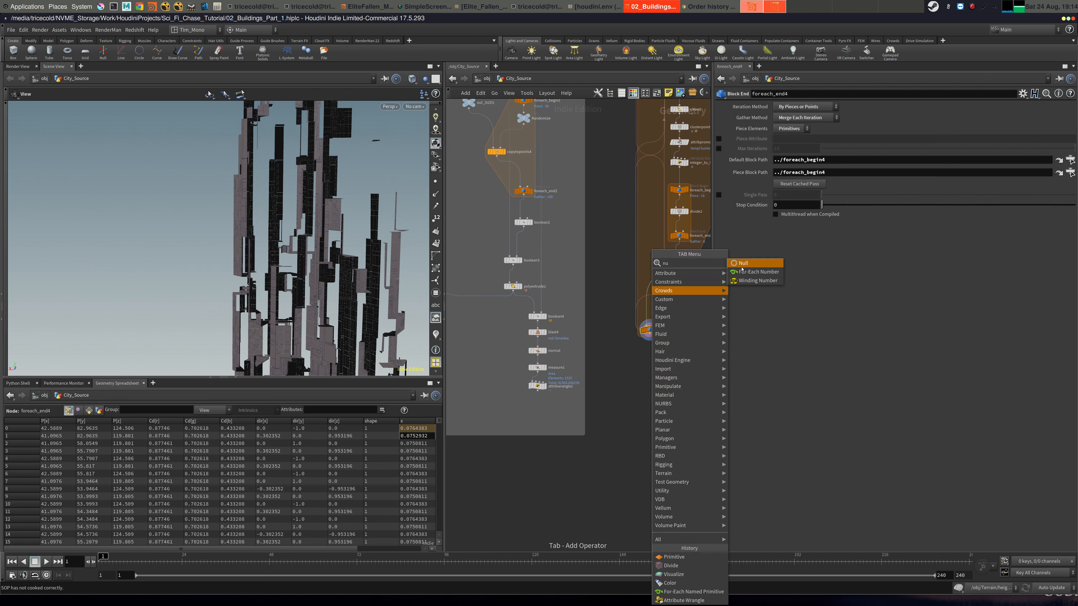
click(743, 263)
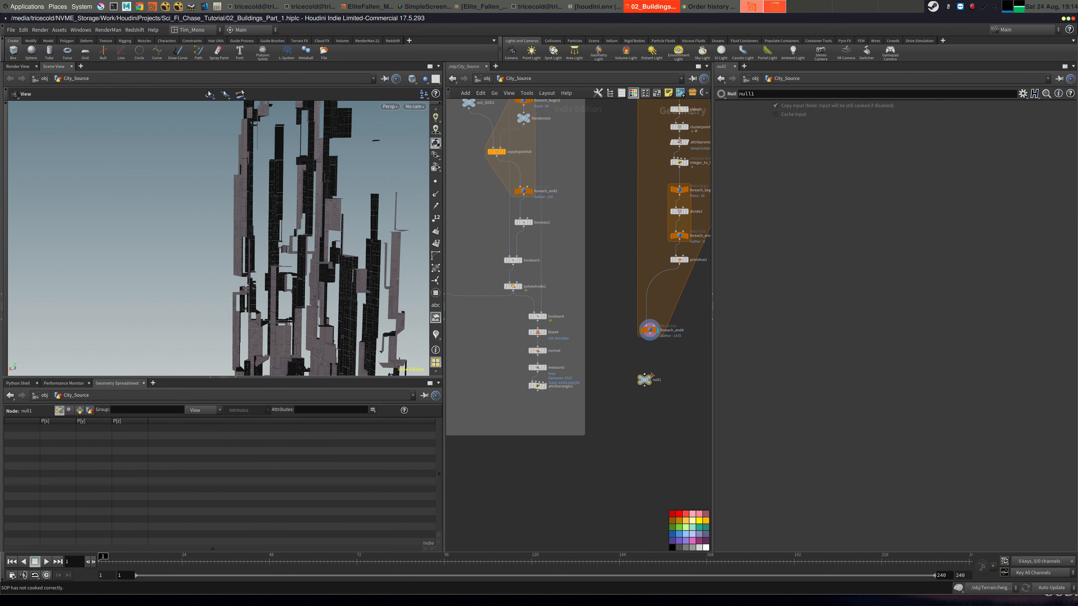
key(Delete)
Add a Merge node directly below attribwrangle1.
key(Tab)
text(mer)
click(632, 265)
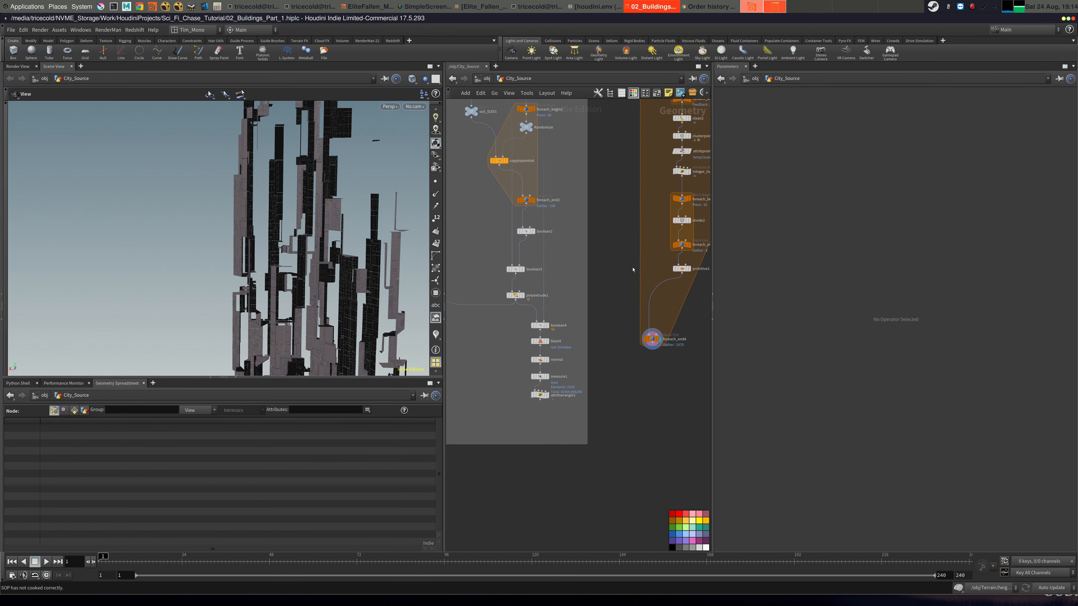
click(541, 423)
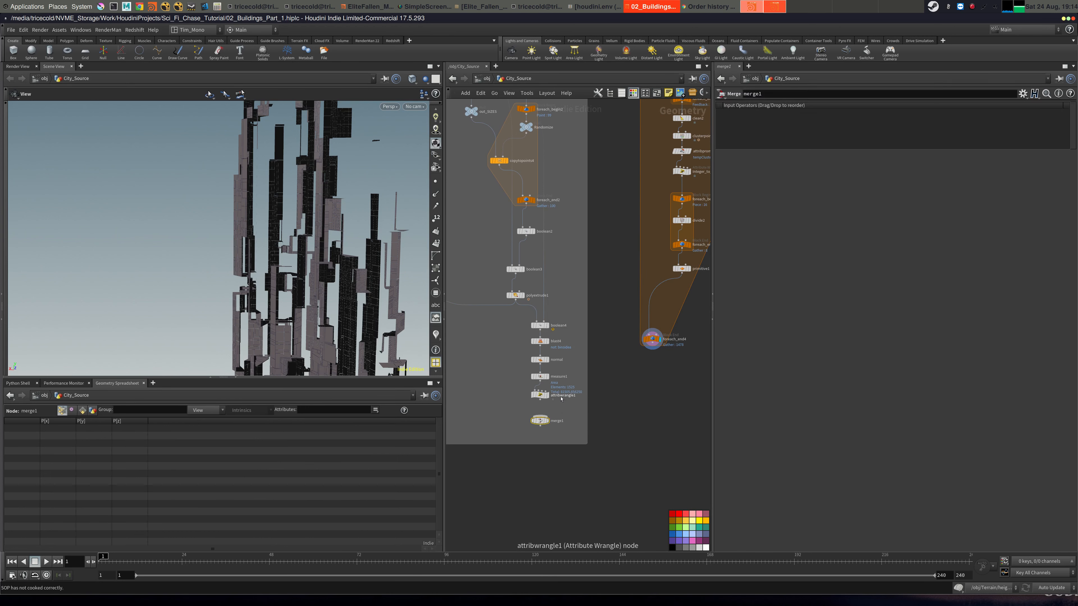
Wire attribwrangle1 and foreach_end4 into the Merge node, shift it aside from the column and display it.
click(540, 399)
click(540, 415)
click(540, 415)
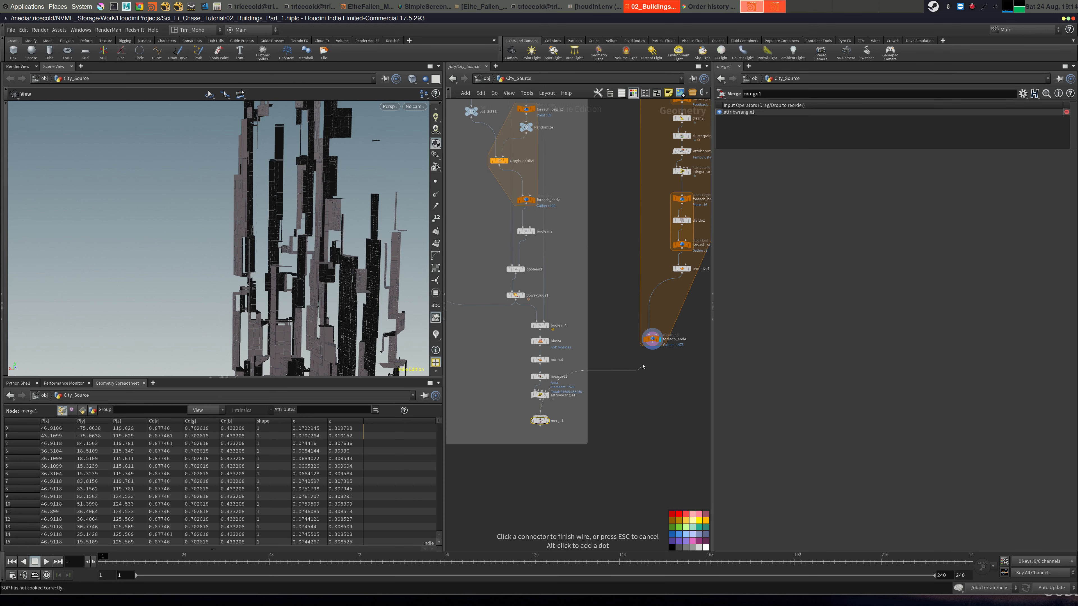
click(652, 344)
drag(540, 420, 579, 420)
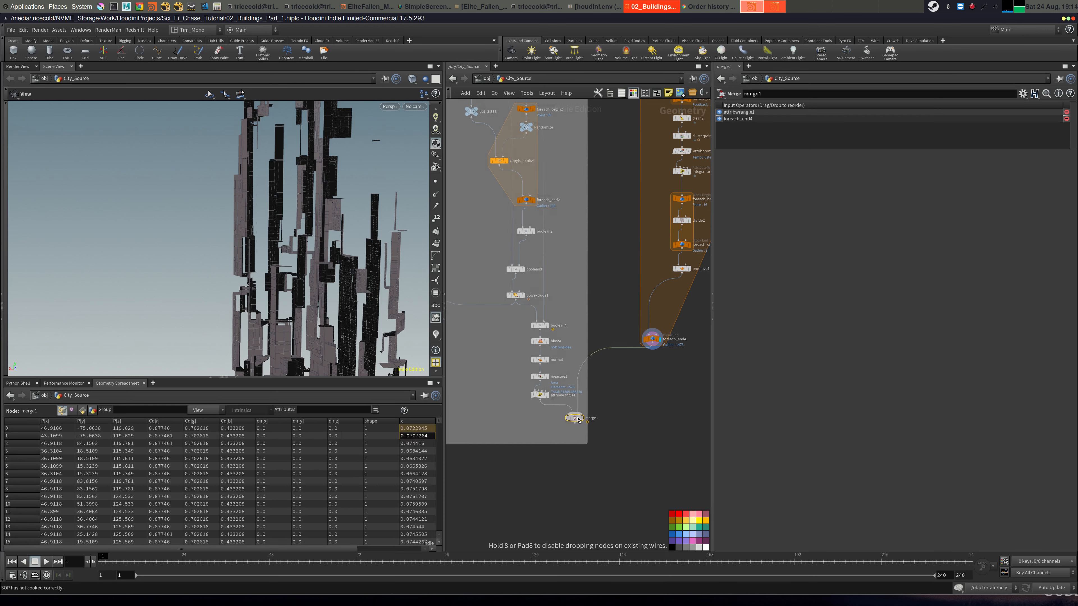
click(582, 418)
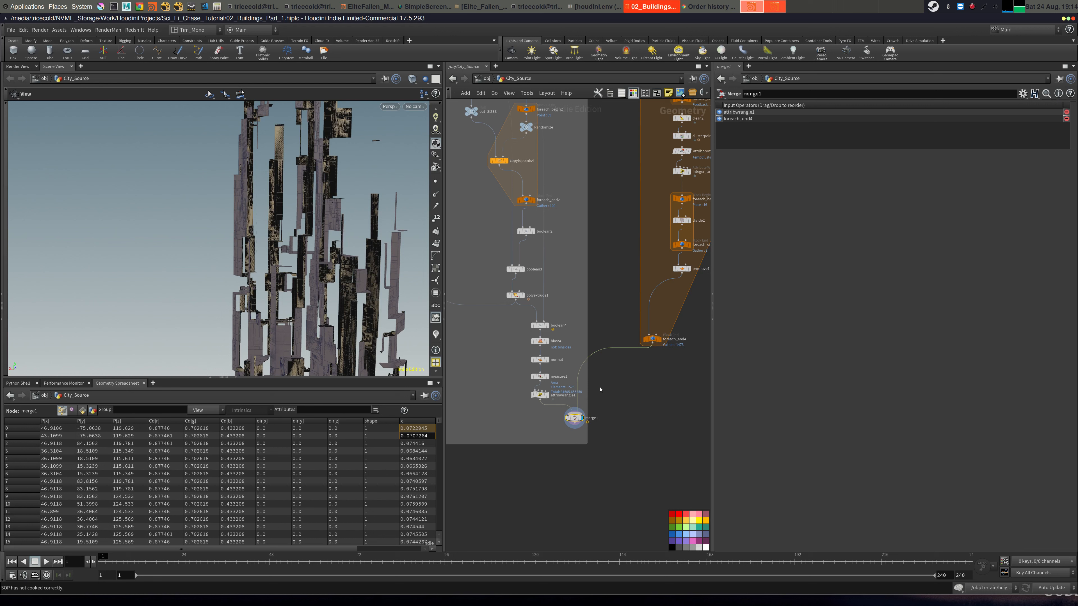
Display attribwrangle1 and place a duplicate of it beside the original, below measure1.
click(548, 394)
click(539, 395)
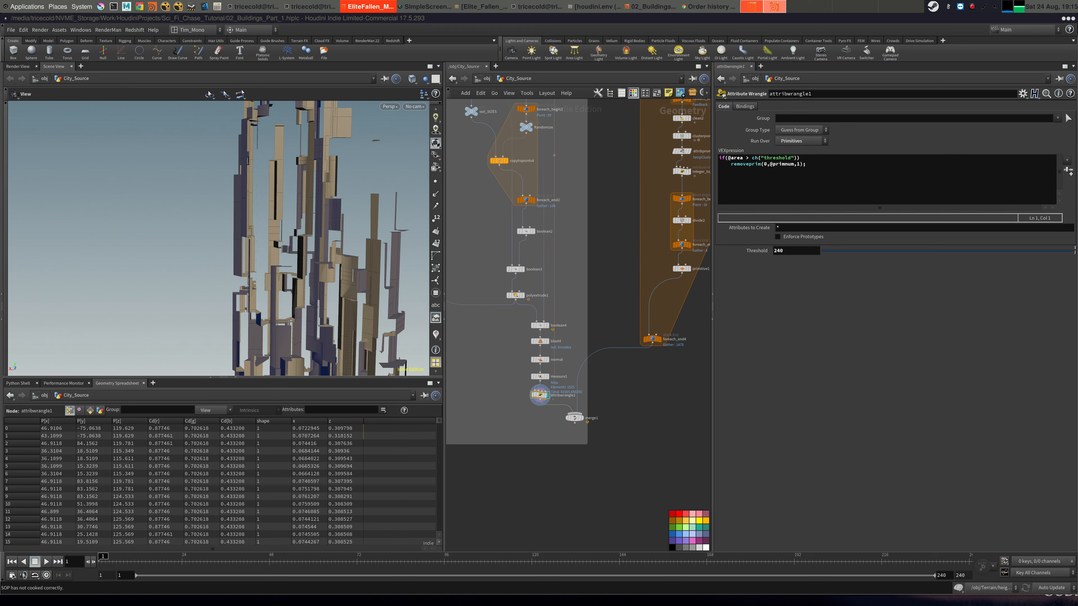
middle_drag(522, 371, 529, 375)
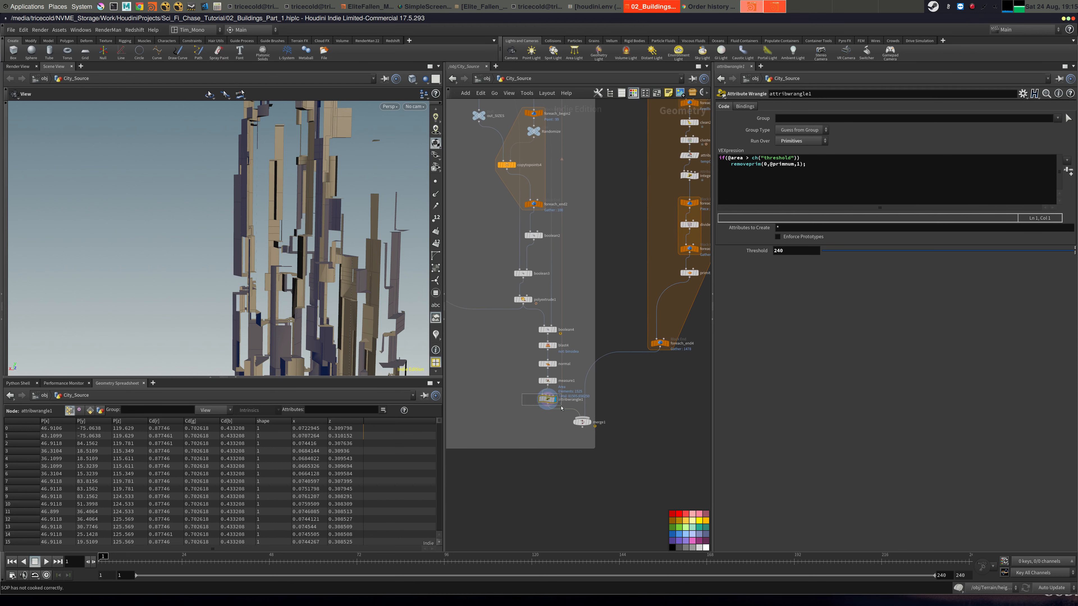
middle_drag(540, 431, 558, 384)
key(ctrl+c)
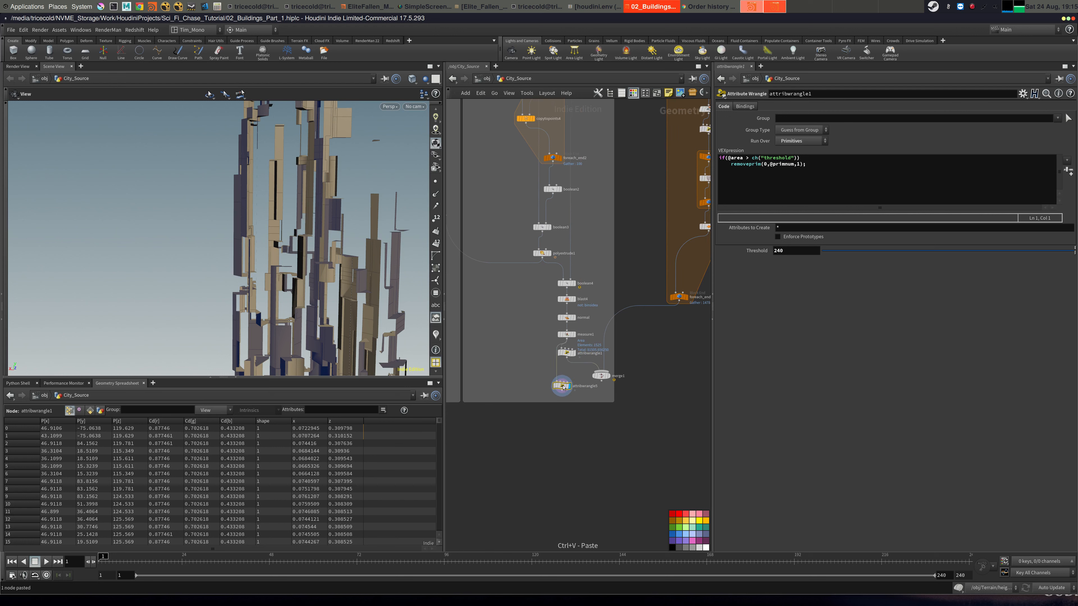
key(ctrl+v)
click(511, 356)
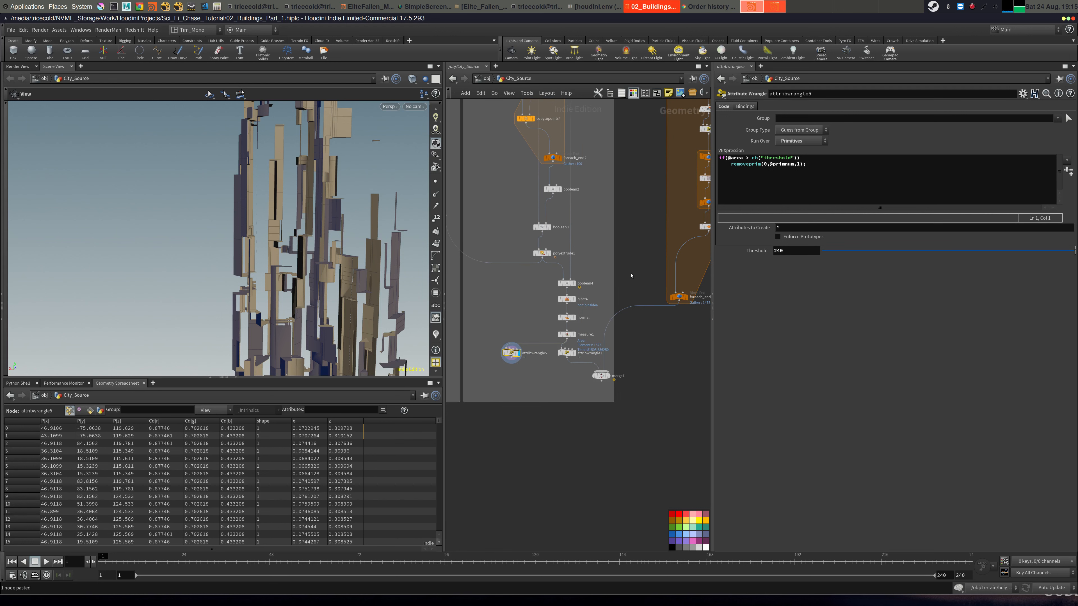
click(566, 354)
key(ctrl+c)
middle_drag(643, 197, 604, 390)
middle_drag(599, 264, 574, 391)
drag(612, 240, 621, 217)
key(ctrl+v)
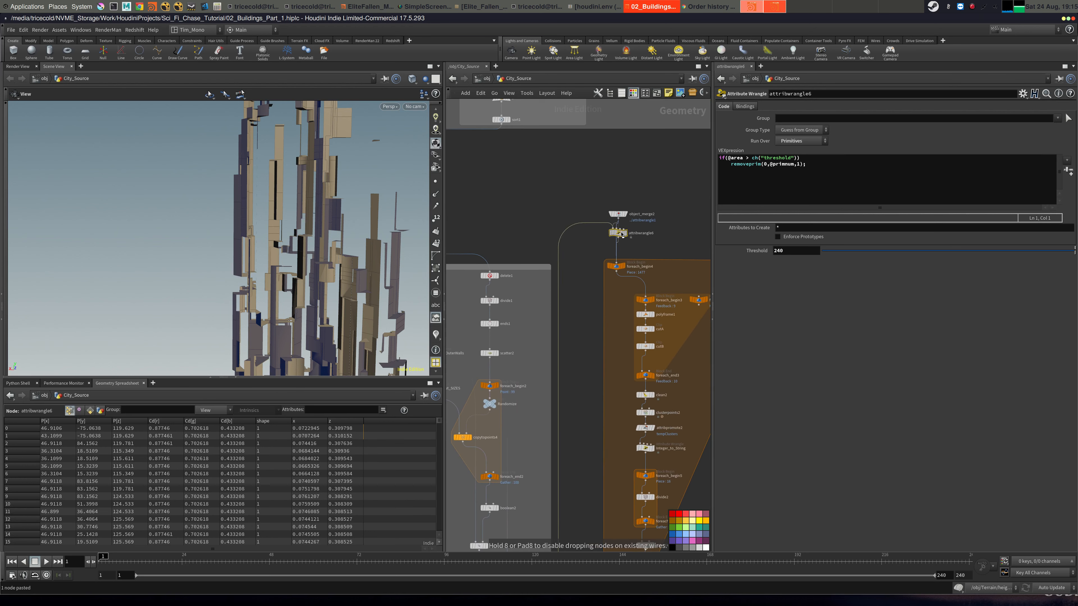
click(616, 235)
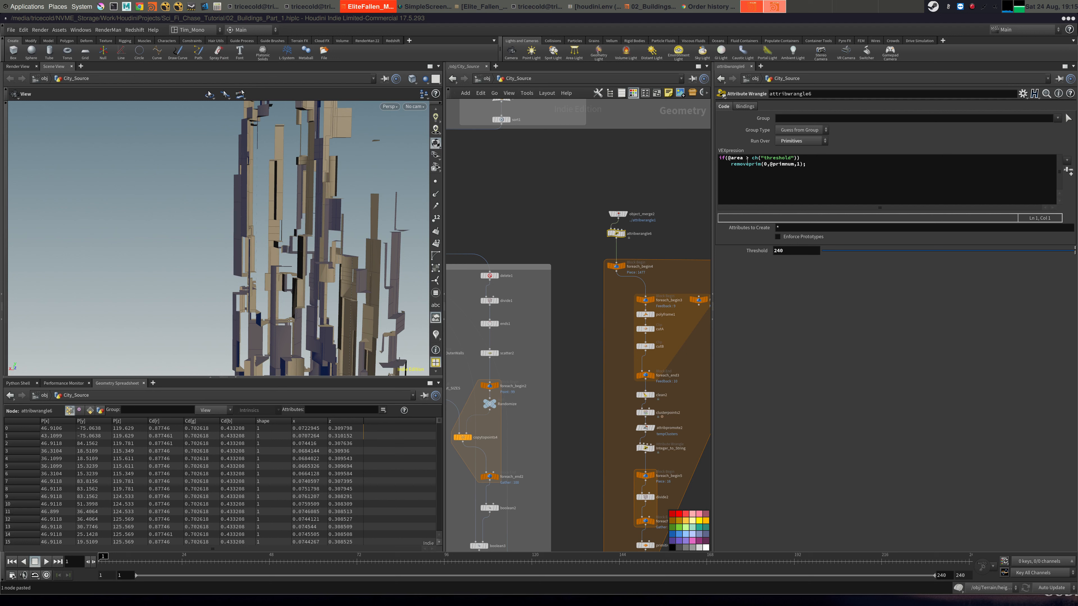
click(748, 158)
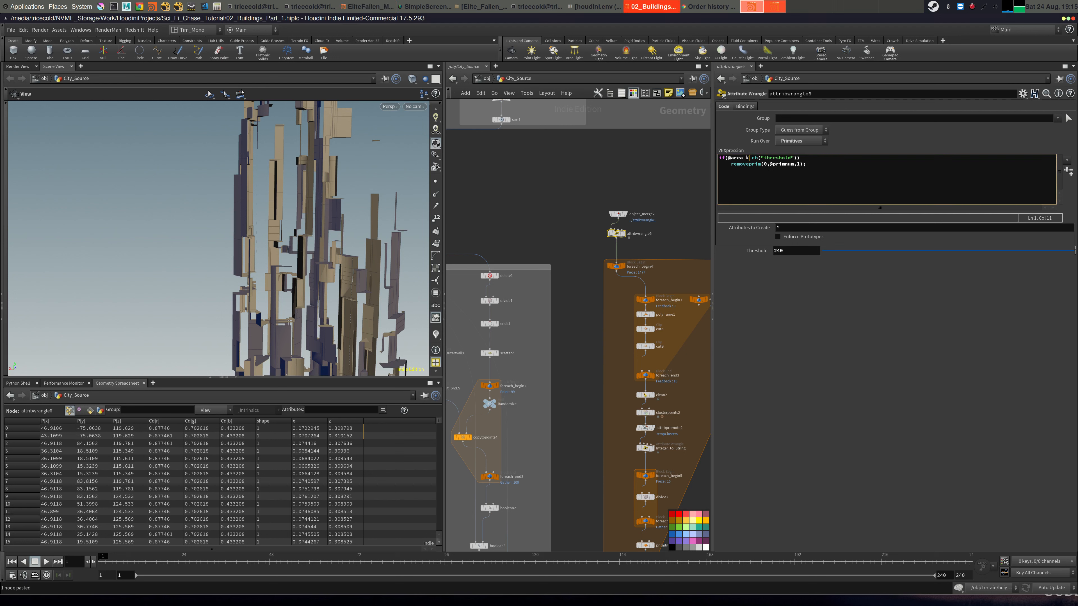
click(523, 187)
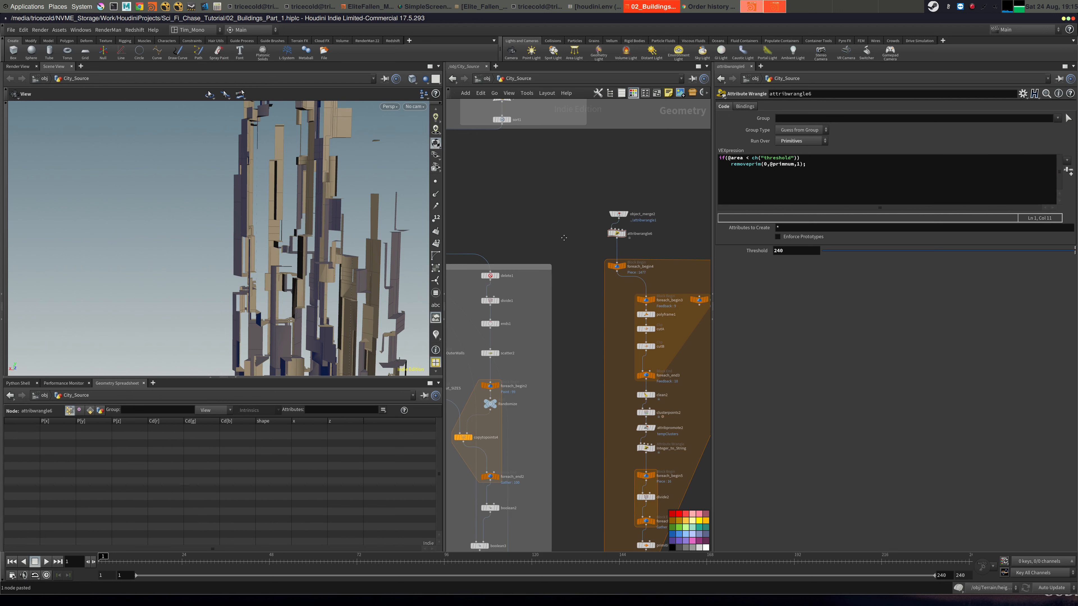
Display attribwrangle6, merge1 and attribwrangle1 in turn to compare their geometry.
middle_drag(605, 317, 570, 221)
middle_drag(590, 382, 557, 433)
click(617, 183)
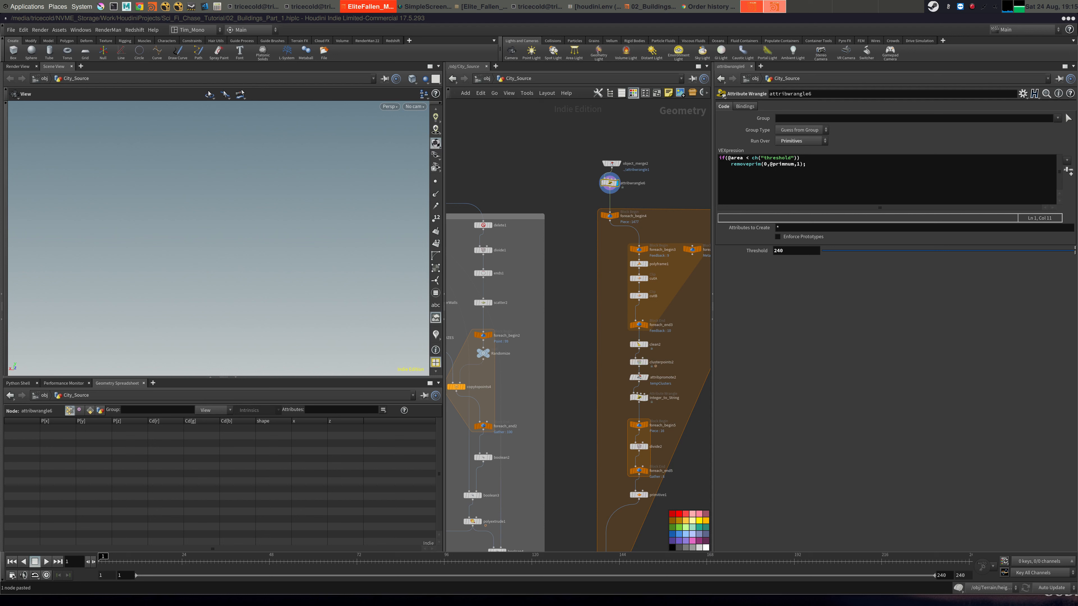
middle_drag(554, 537, 612, 259)
click(589, 365)
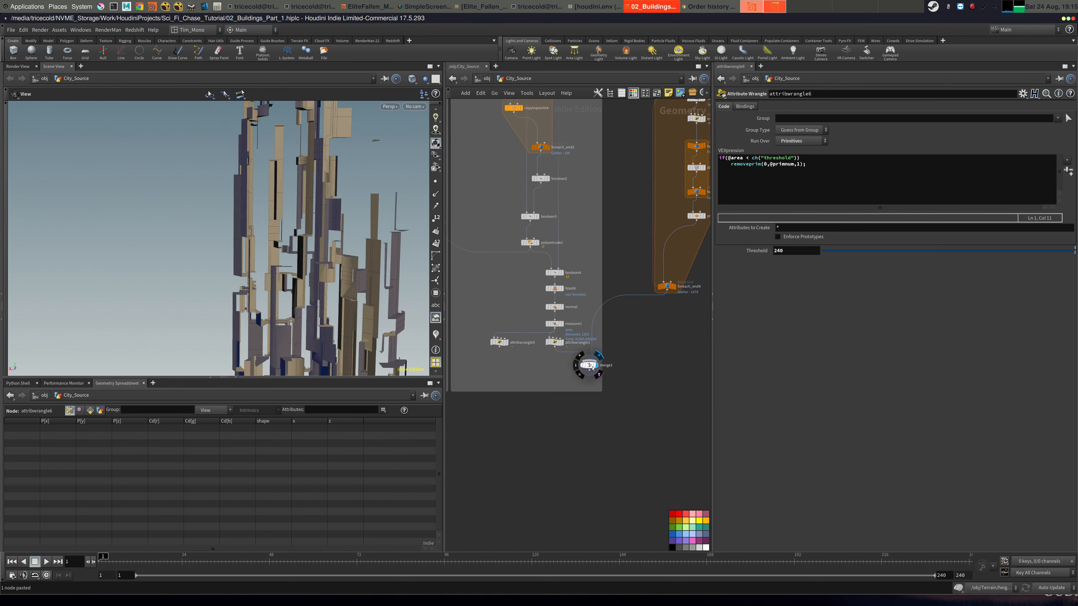
click(555, 342)
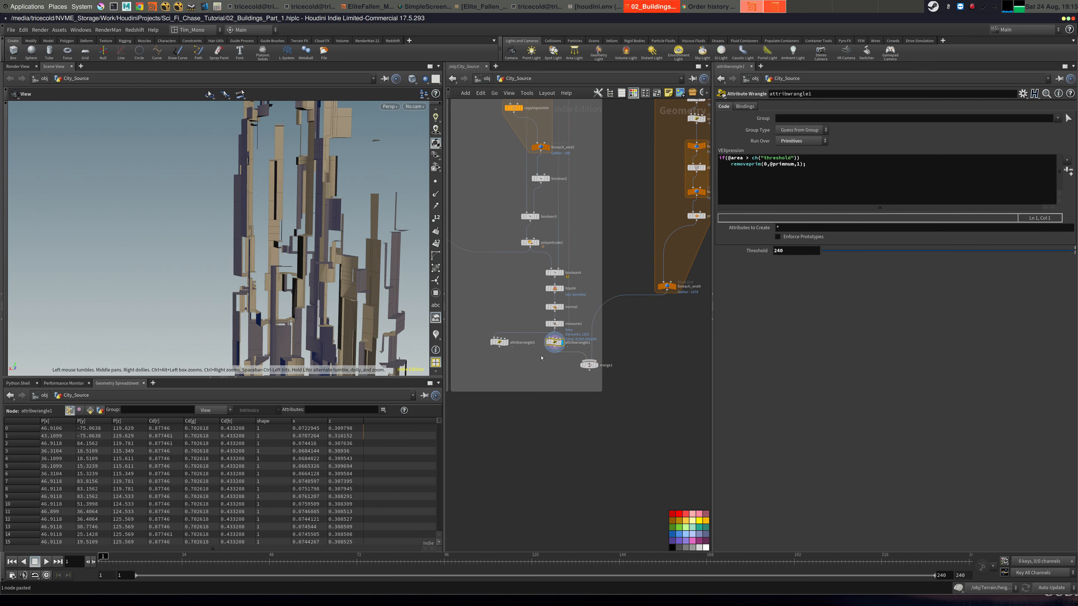
Delete attribwrangle6 and insert a fresh copy of attribwrangle1 below object_merge2.
middle_drag(625, 215, 583, 547)
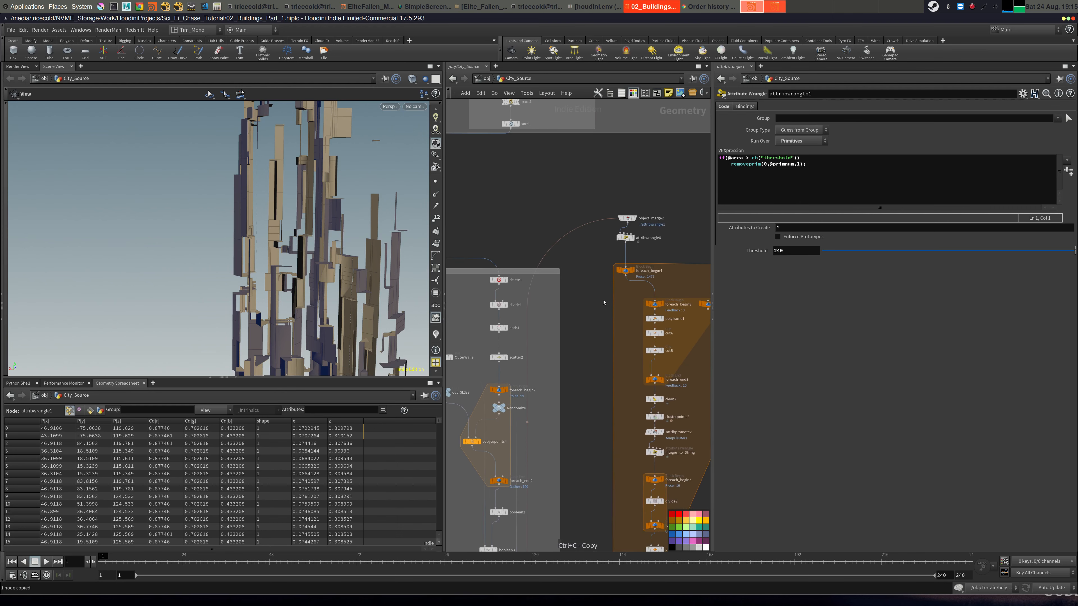
click(626, 238)
key(ctrl+c)
key(Delete)
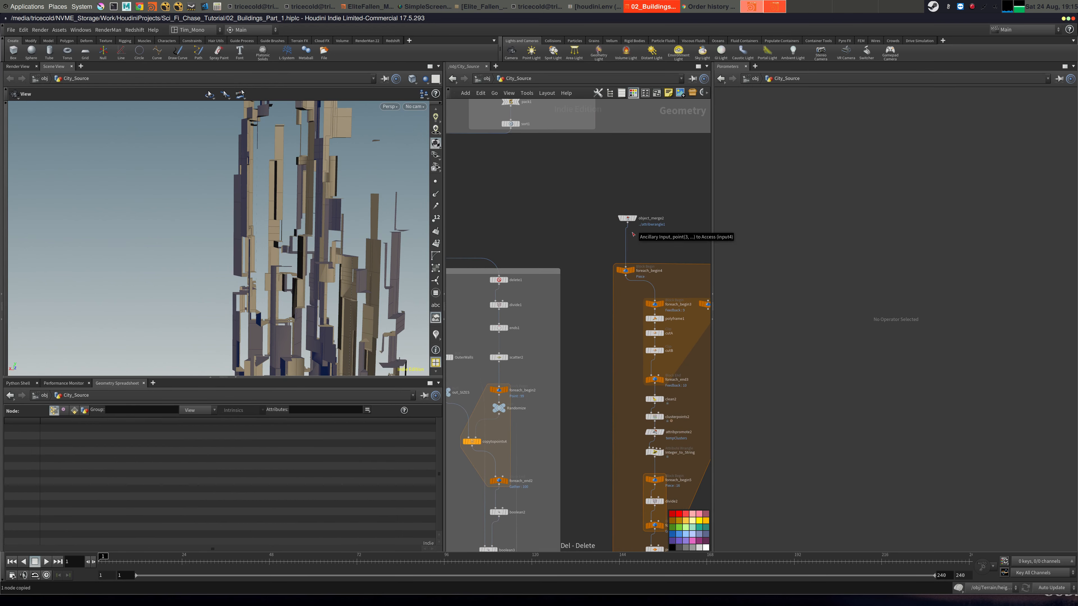
key(ctrl+v)
drag(595, 241, 626, 236)
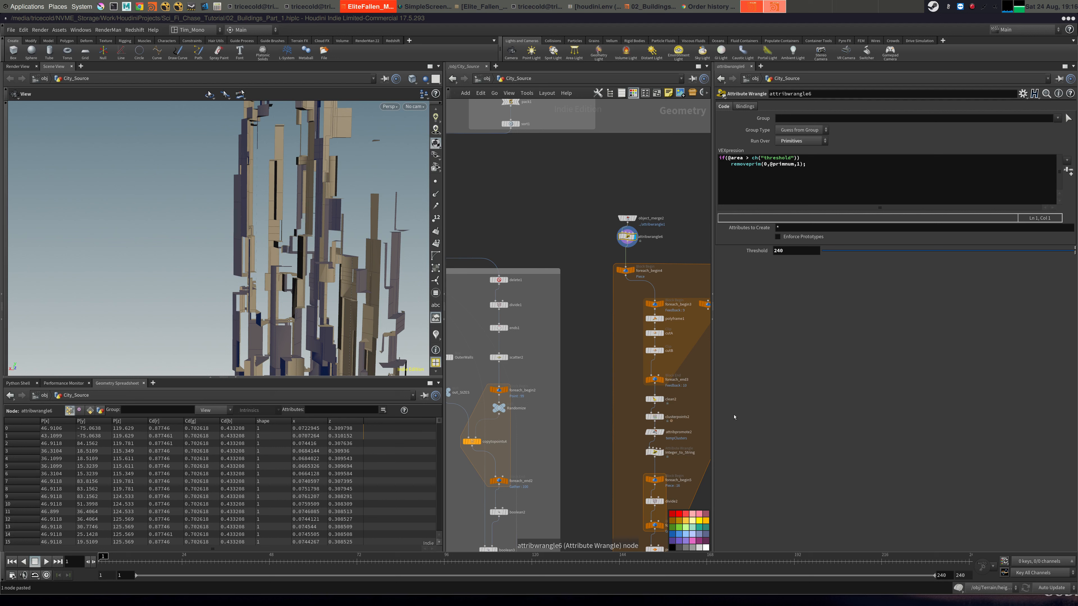
Point Object 1 of object_merge2 to ../measure1 and display measure1.
middle_drag(592, 484, 617, 241)
click(545, 414)
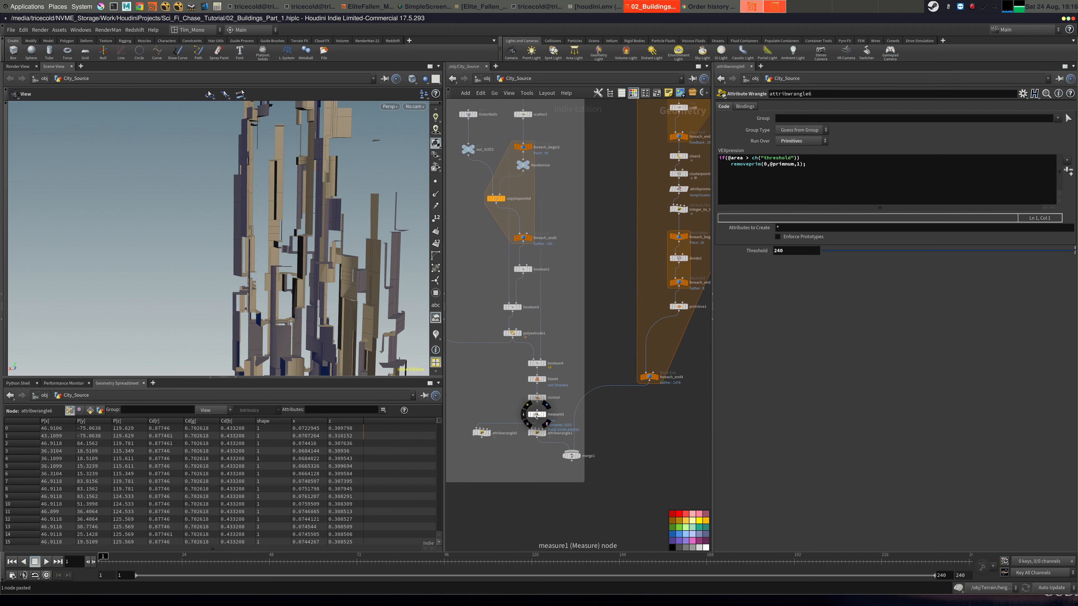
middle_drag(589, 232, 562, 211)
click(672, 157)
drag(495, 400, 874, 130)
click(502, 403)
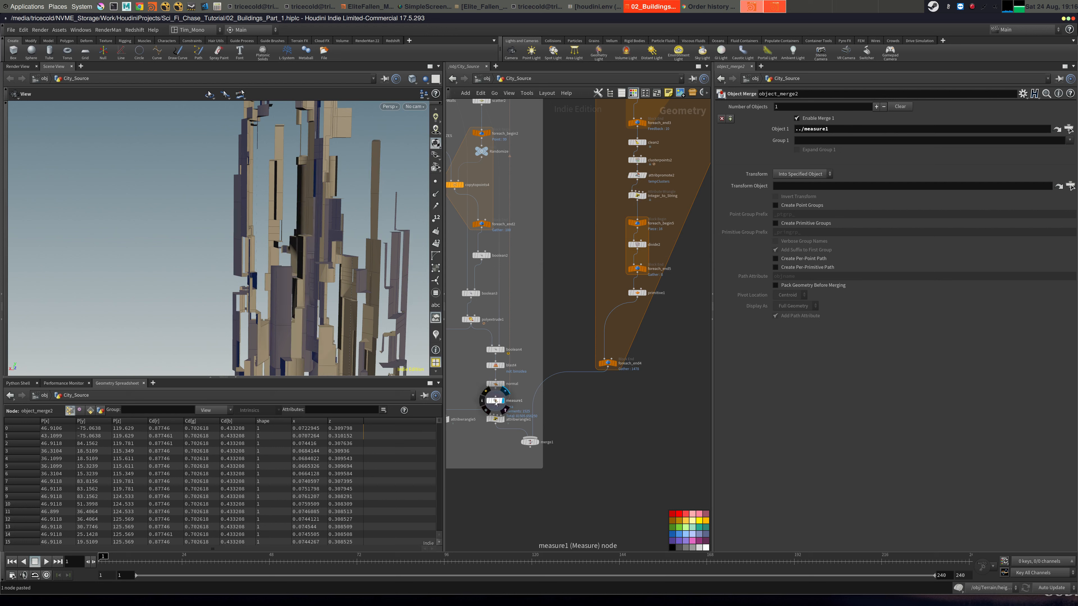
scroll(505, 428, up, 4)
right_drag(572, 308, 580, 306)
middle_drag(579, 306, 603, 298)
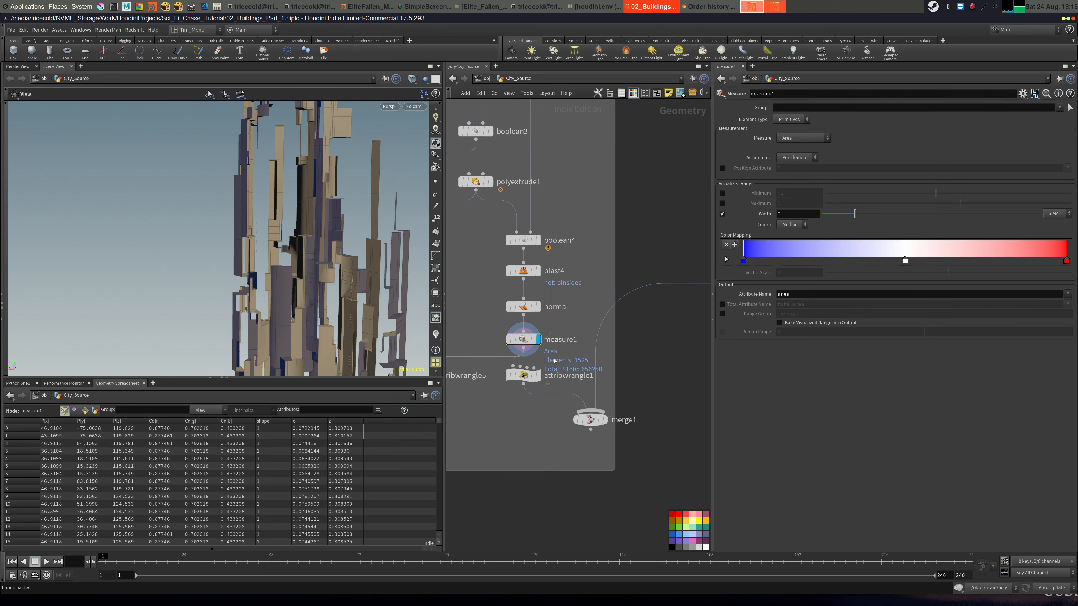
mouse_move(526, 375)
click(542, 357)
click(516, 380)
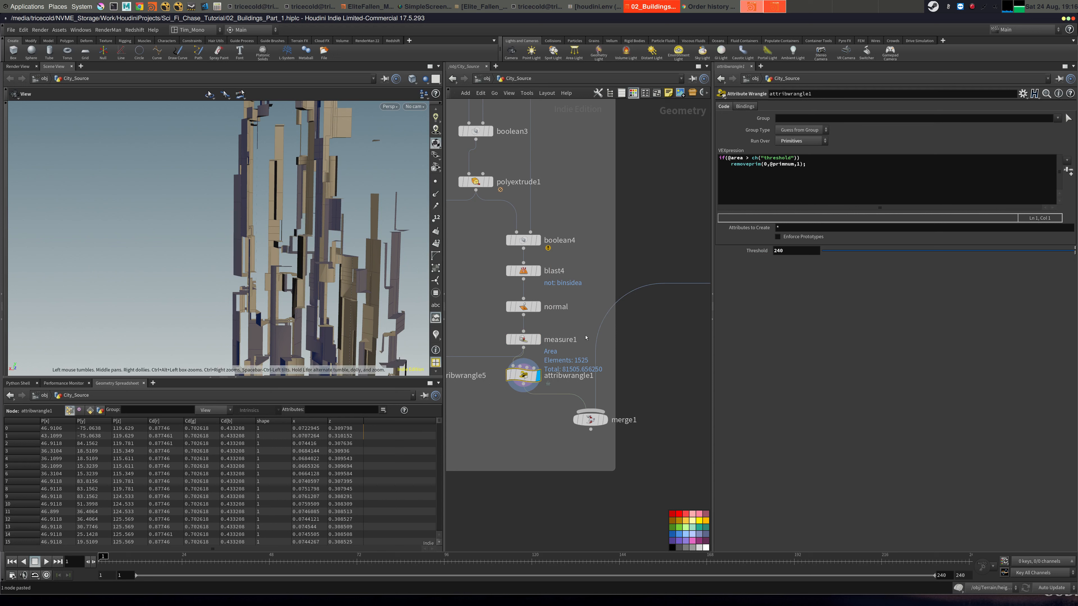
key(ctrl+c)
middle_drag(616, 188, 545, 433)
mouse_move(598, 119)
middle_down()
mouse_move(541, 238)
mouse_move(526, 420)
middle_up()
middle_drag(520, 235, 489, 407)
drag(502, 292, 615, 328)
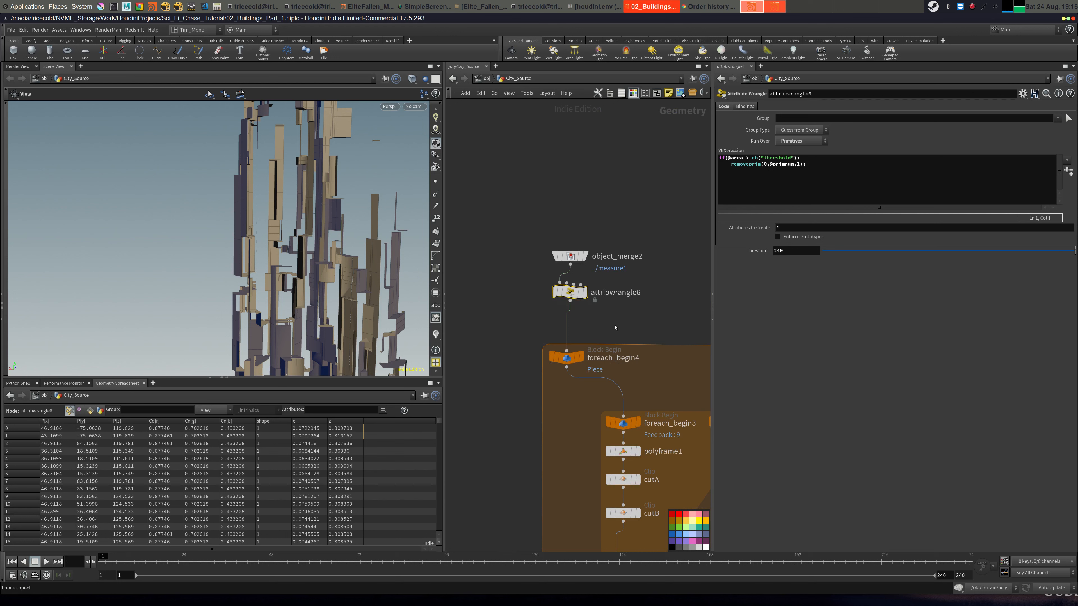
key(Delete)
key(ctrl+z)
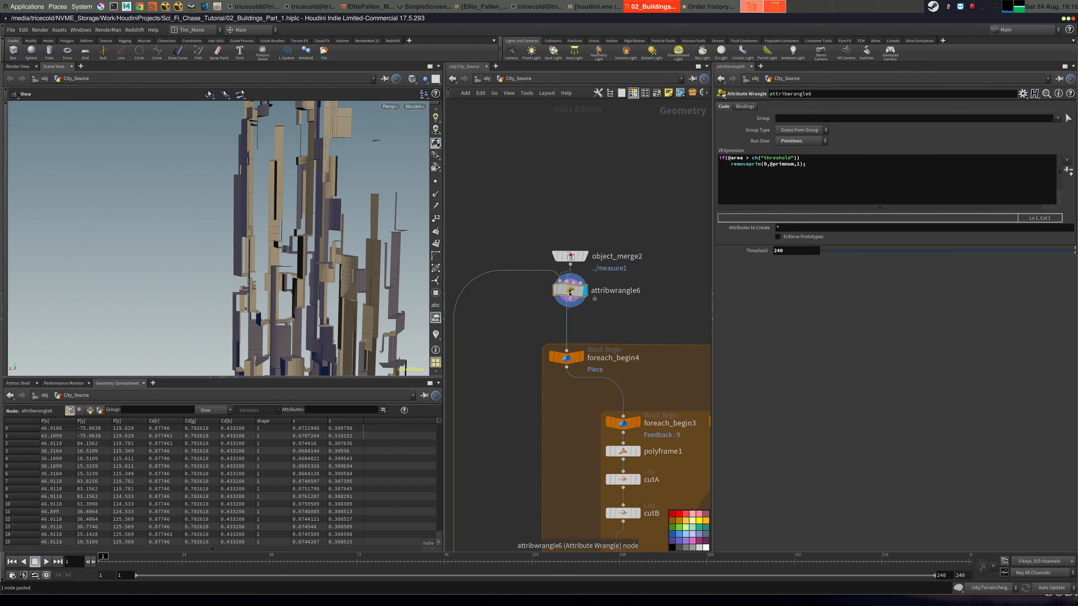
click(749, 158)
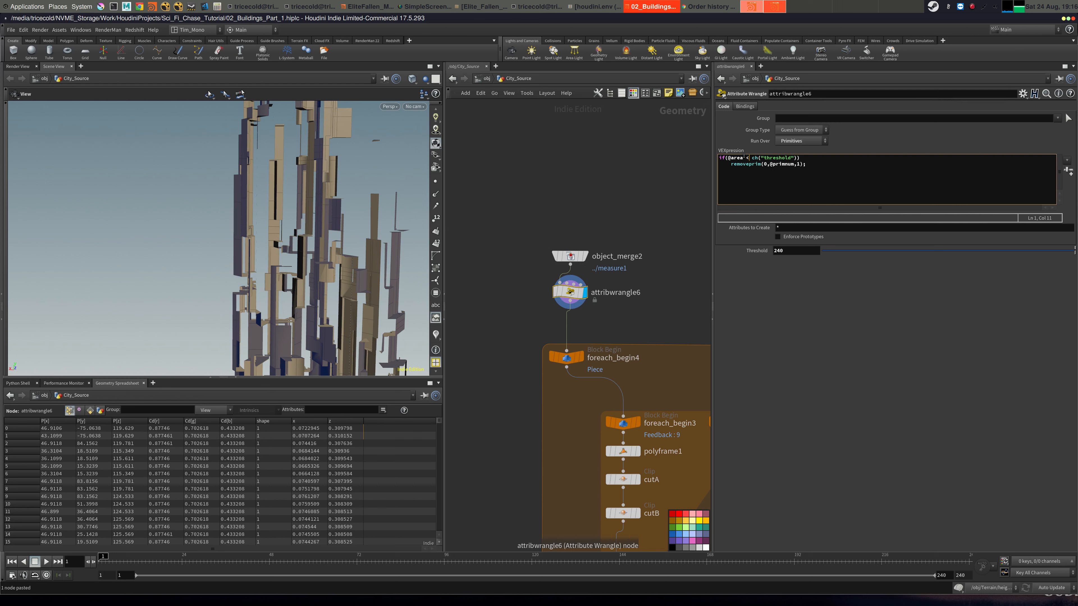
click(499, 195)
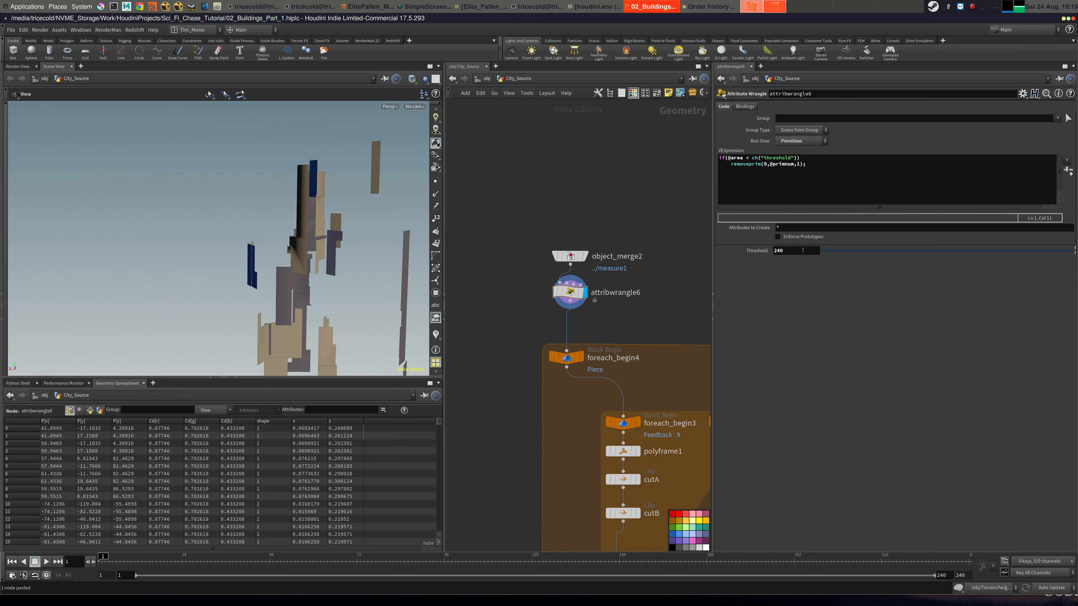
Link attribwrangle6's Threshold to attribwrangle1's Threshold with the relative reference ch("../attribwrangle1/threshold").
mouse_move(549, 516)
middle_down()
mouse_move(538, 445)
mouse_move(546, 301)
middle_up()
middle_drag(510, 501, 616, 128)
mouse_move(603, 479)
middle_down()
mouse_move(608, 278)
mouse_move(688, 139)
middle_up()
click(536, 317)
right_click(751, 250)
click(785, 311)
middle_drag(603, 170, 522, 501)
middle_drag(594, 140, 522, 476)
middle_drag(561, 271, 542, 414)
click(580, 240)
right_click(756, 250)
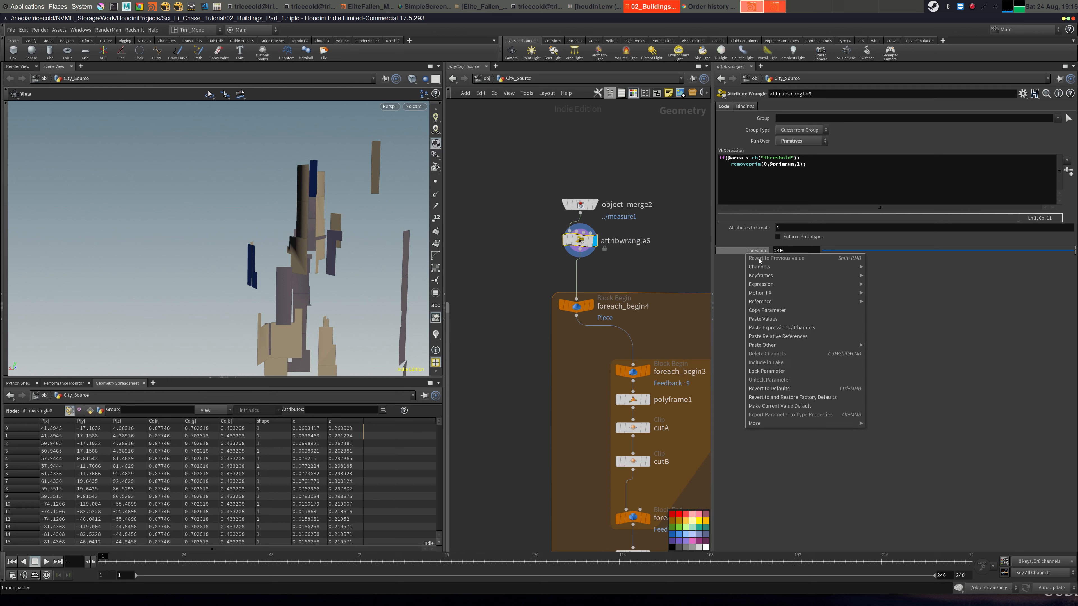
click(798, 337)
Display foreach_end4 and merge1, and examine the combined panels up close on the towers.
middle_drag(543, 488, 536, 196)
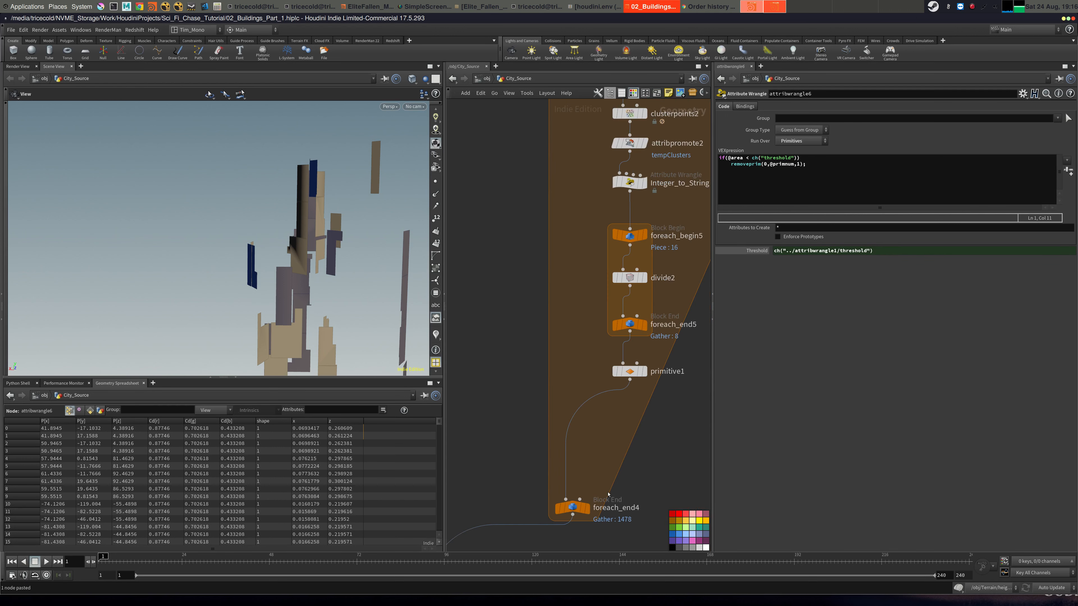
click(572, 508)
middle_drag(510, 373, 684, 72)
click(604, 370)
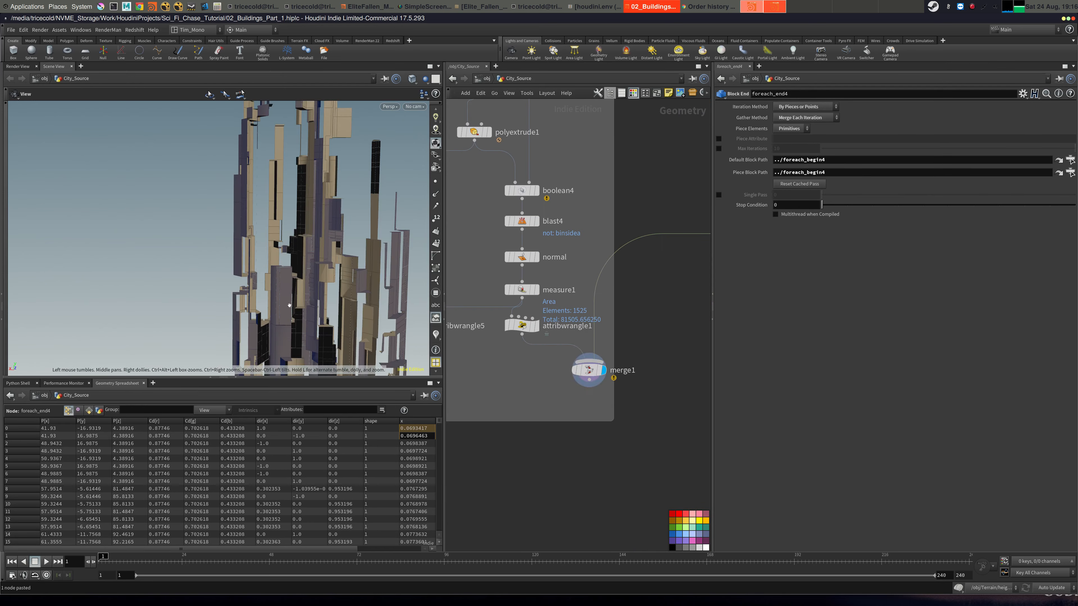
drag(289, 305, 589, 314)
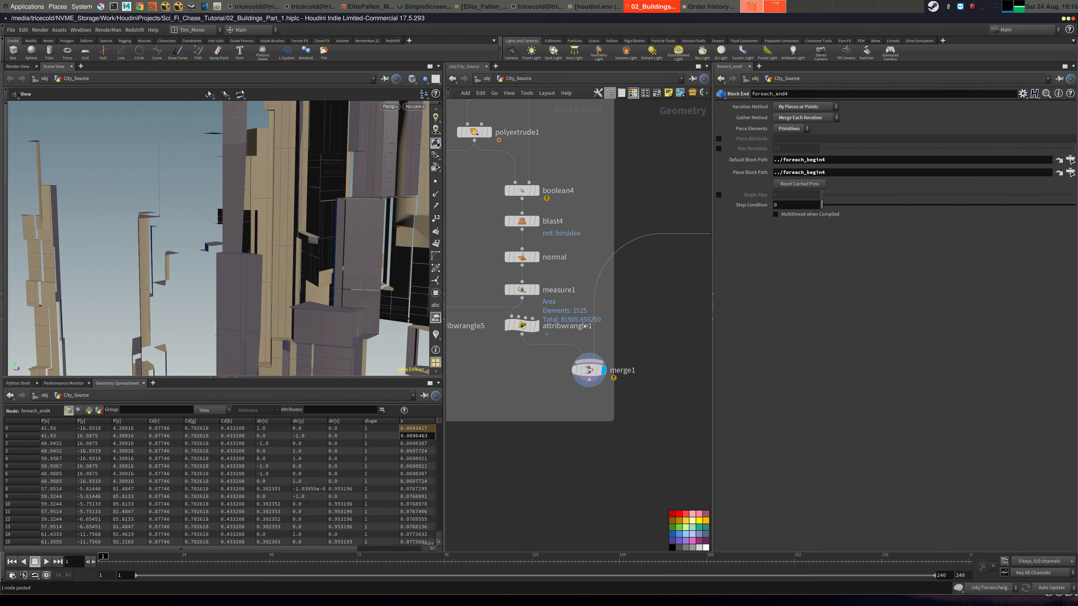
Display attribwrangle1 and examine its panels across the whole city.
middle_drag(534, 362, 544, 386)
click(533, 351)
click(547, 350)
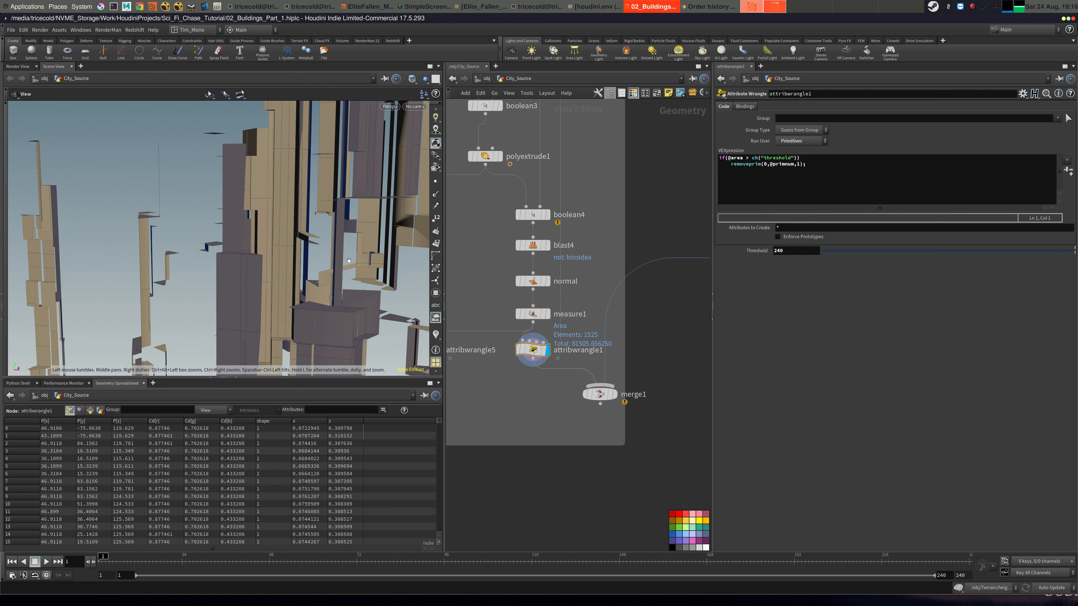
scroll(238, 306, down, 10)
scroll(238, 306, up, 4)
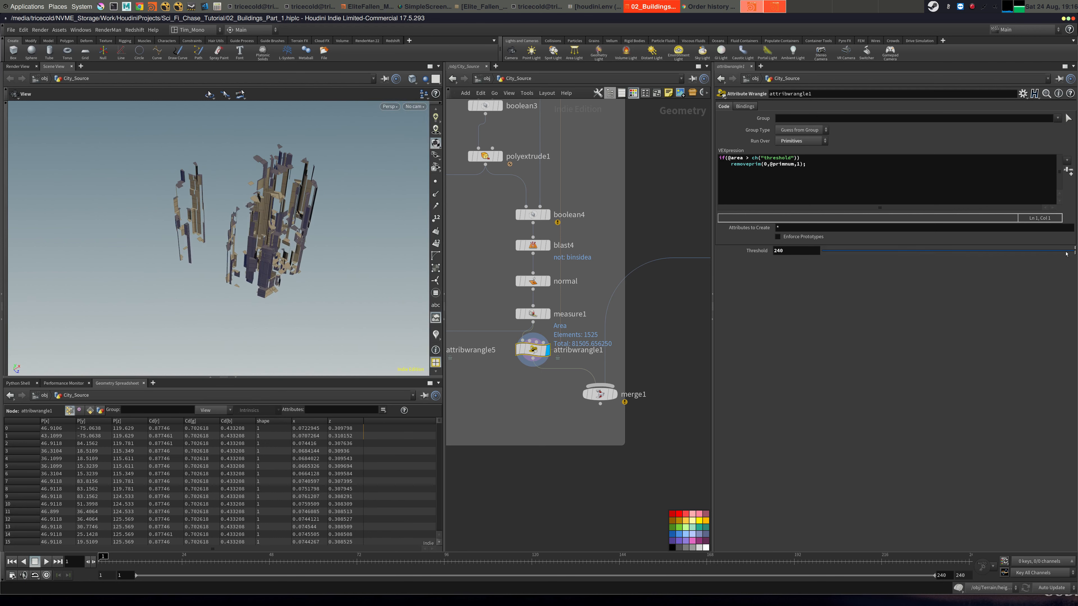
Try area thresholds of 1 and 310 on attribwrangle1 and check attribwrangle6 above the for-each blocks.
drag(1066, 253, 1076, 251)
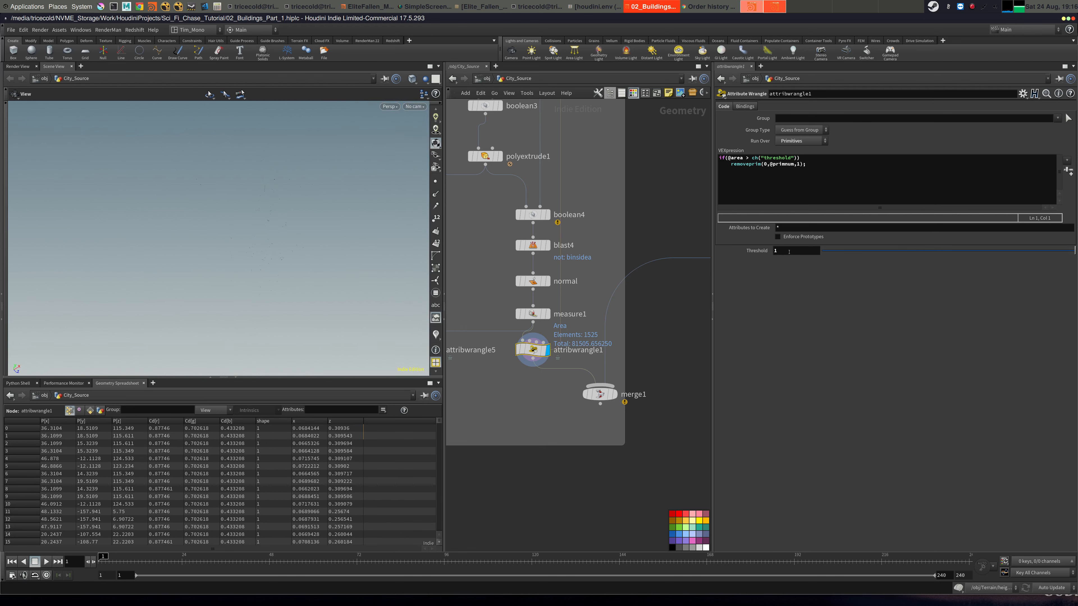
middle_drag(790, 252, 895, 234)
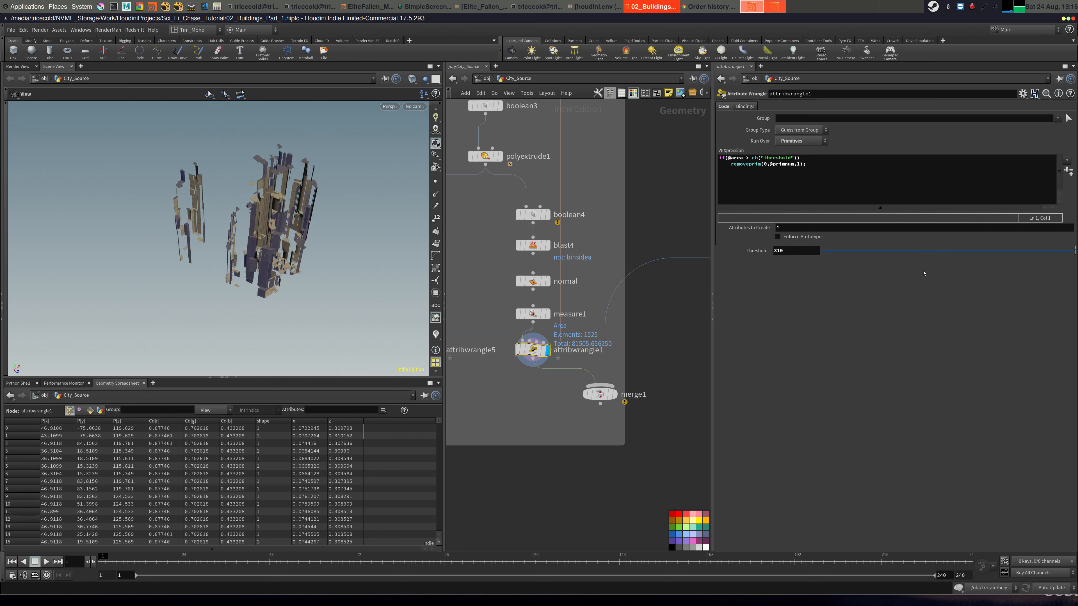
middle_drag(661, 207, 556, 496)
middle_drag(584, 161, 531, 427)
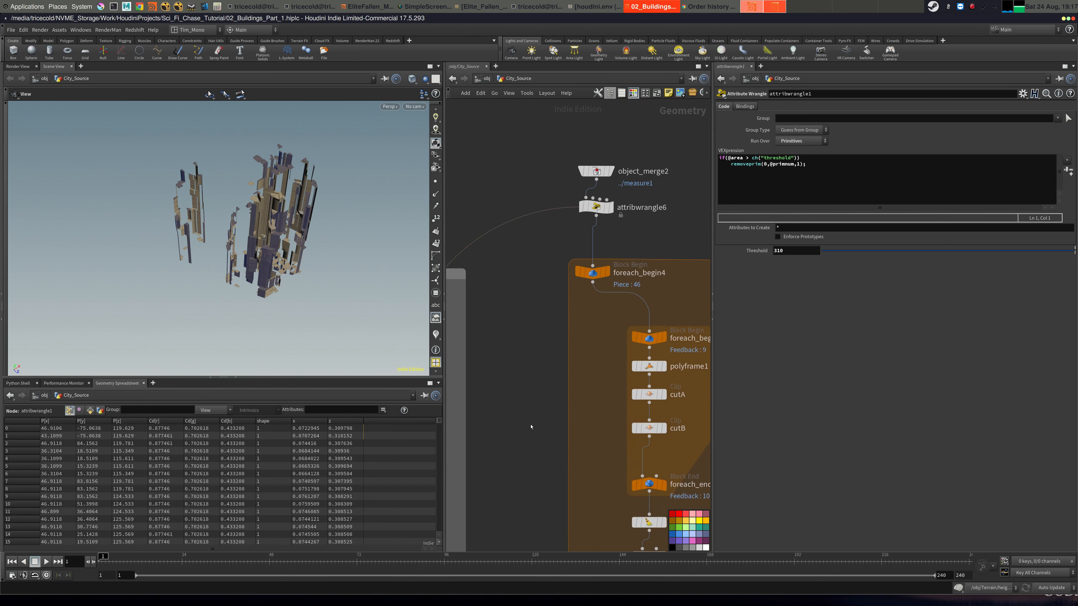
click(610, 207)
click(596, 207)
Set attribwrangle1's Threshold to 80 and display merge1.
middle_drag(521, 368, 622, 119)
middle_drag(522, 404, 583, 164)
drag(535, 399, 543, 359)
middle_drag(801, 255, 17, 262)
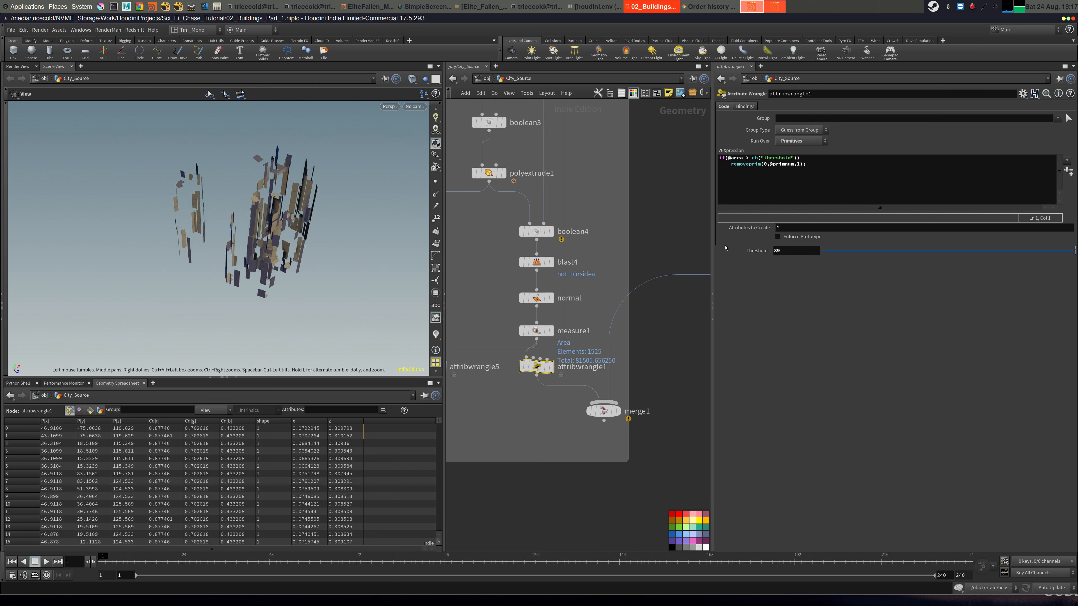
text(80)
key(Return)
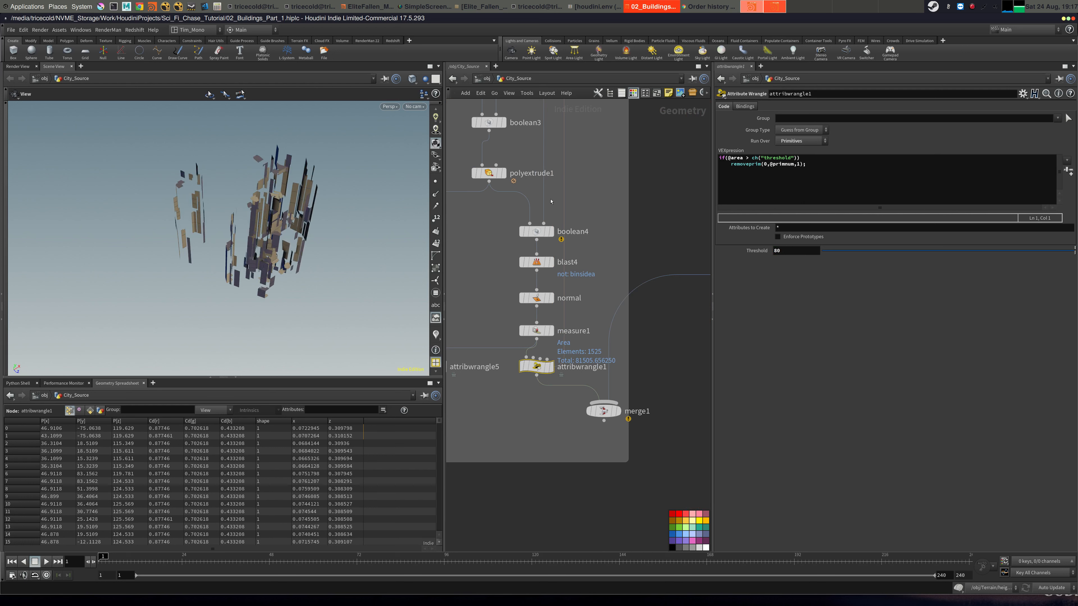
mouse_move(619, 414)
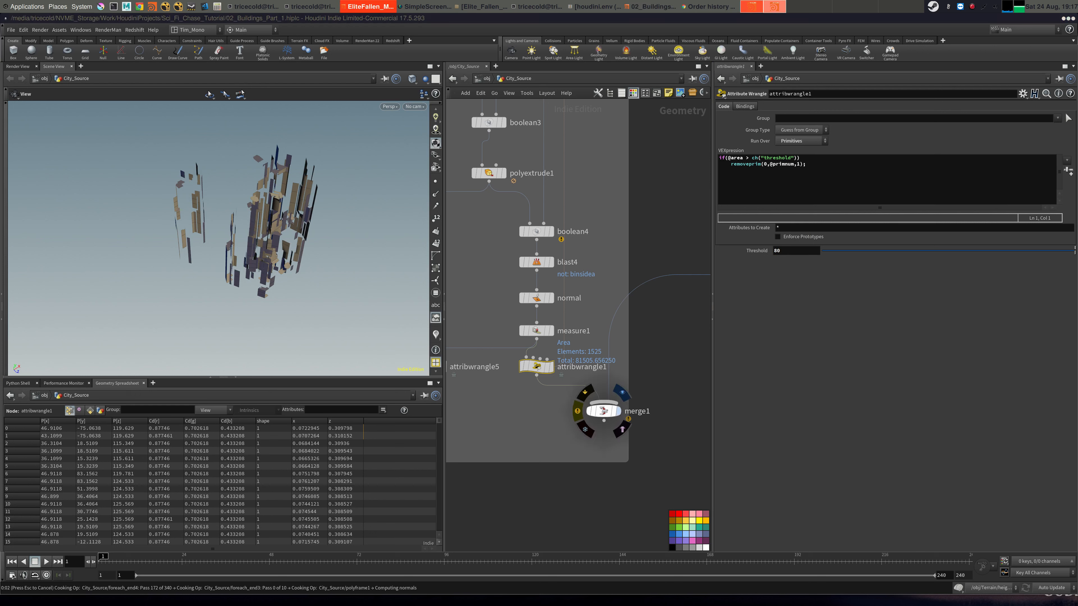
click(602, 411)
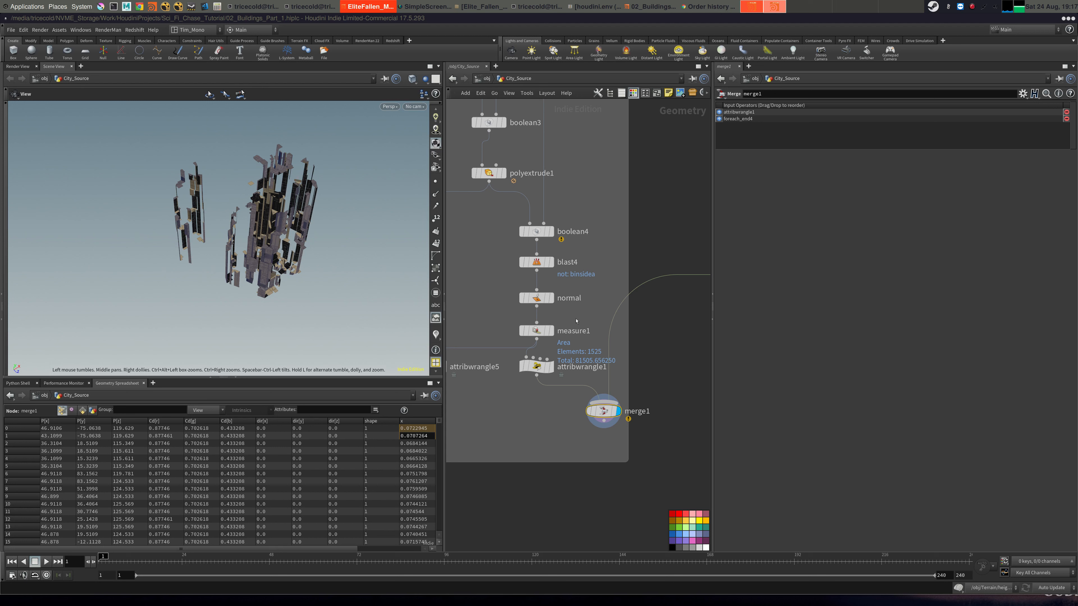
Add a Normal node below merge1, set its Cusp Angle to 10 and display it.
middle_drag(550, 314, 547, 259)
key(Tab)
text(no)
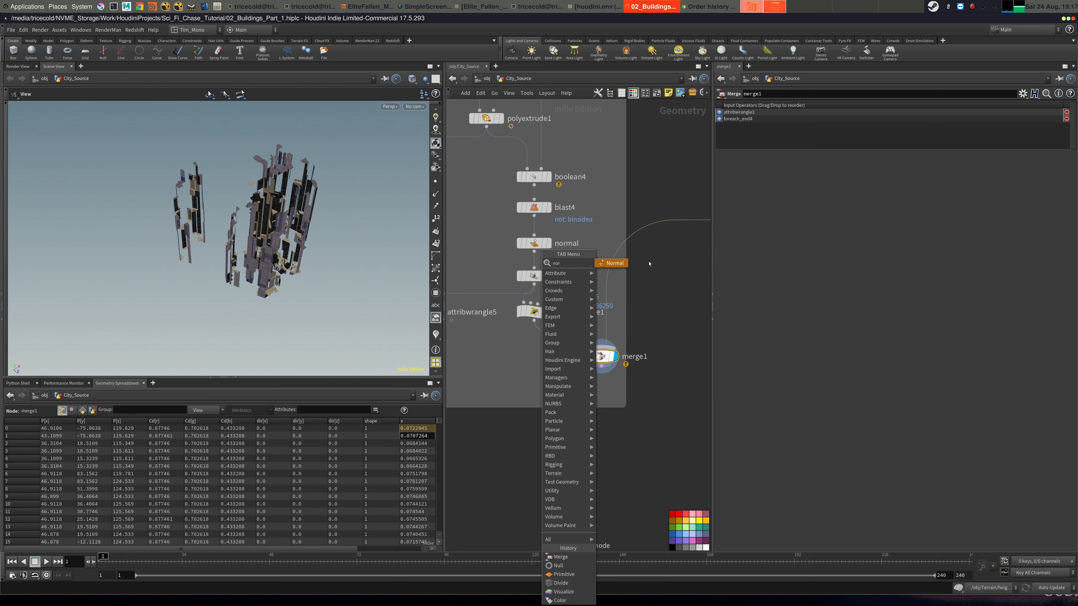
key(Return)
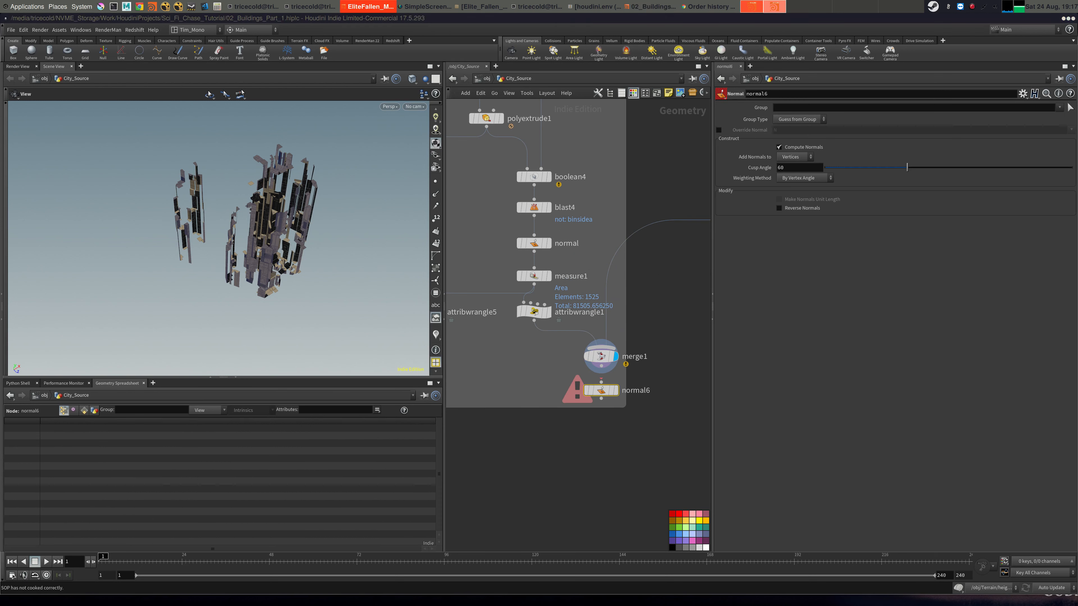
double_click(781, 168)
text(10)
key(Return)
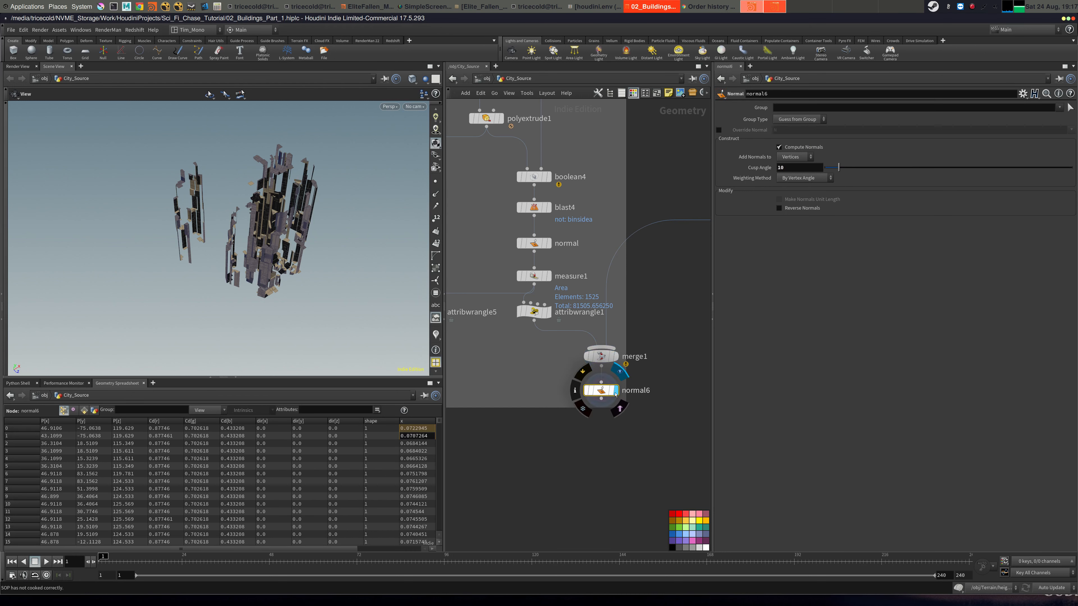
Examine the panel cuts and shading on the towers up close in a maximized viewport.
drag(336, 250, 281, 239)
click(430, 66)
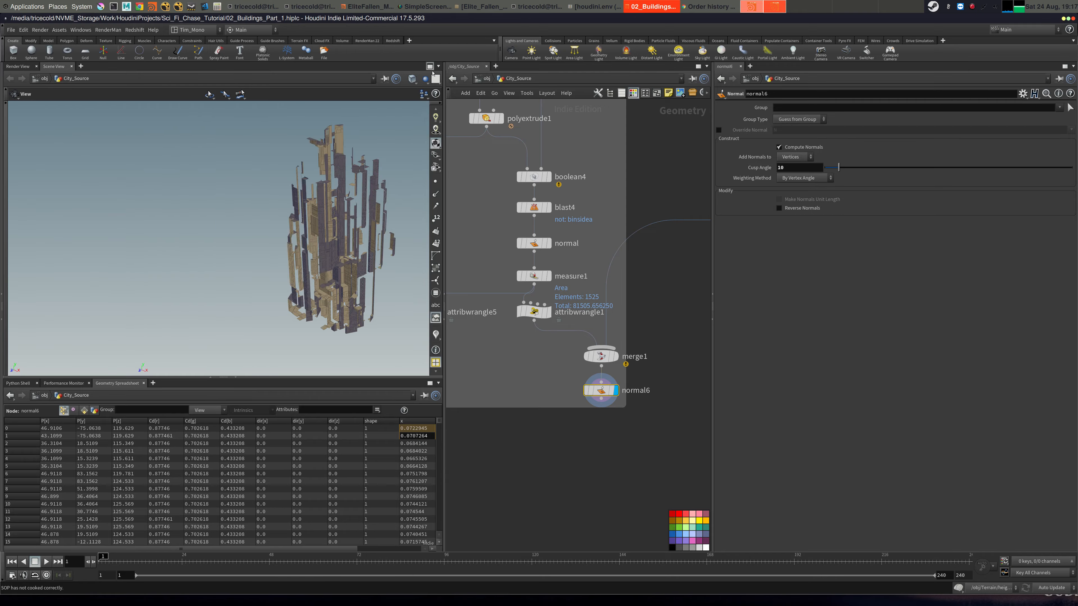
drag(442, 229, 393, 231)
right_drag(393, 231, 515, 221)
drag(515, 221, 867, 181)
right_drag(867, 180, 526, 208)
drag(526, 208, 611, 146)
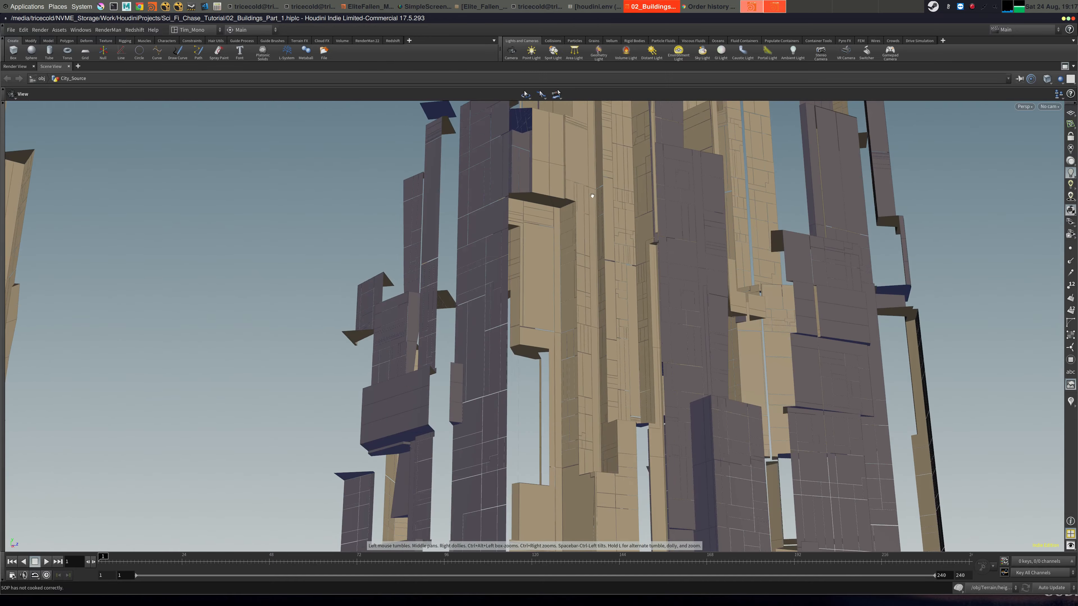
right_drag(611, 146, 834, 195)
drag(834, 195, 747, 280)
click(1065, 66)
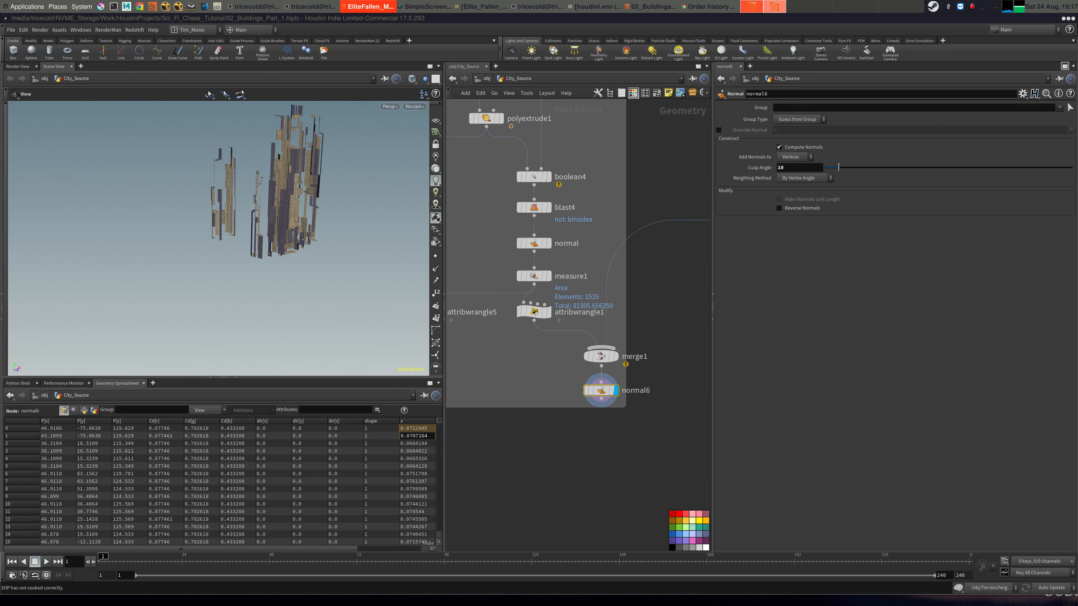
middle_drag(526, 409, 575, 300)
key(Tab)
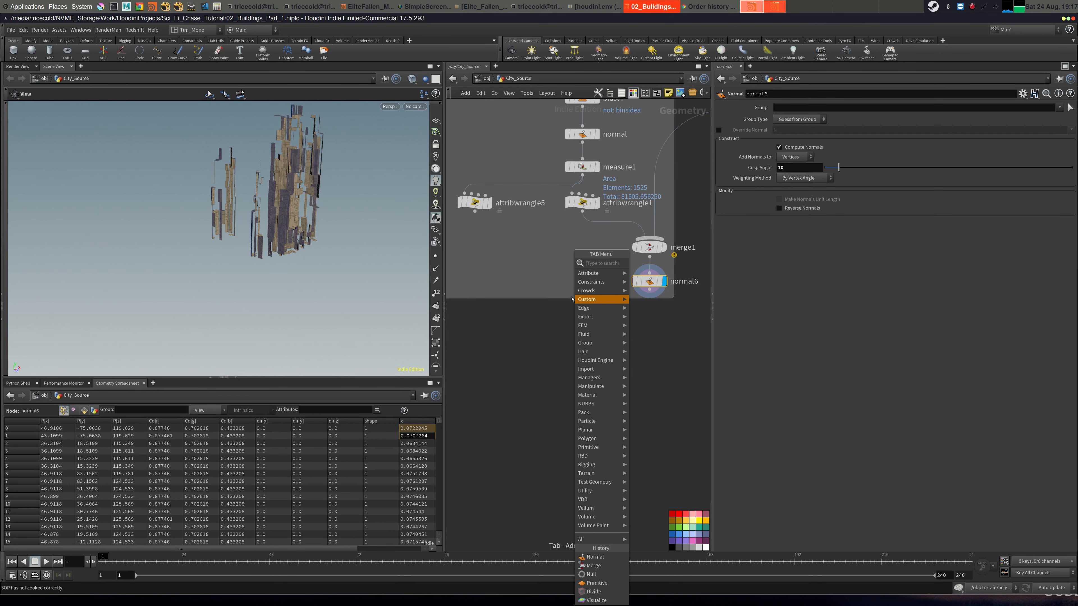
click(516, 383)
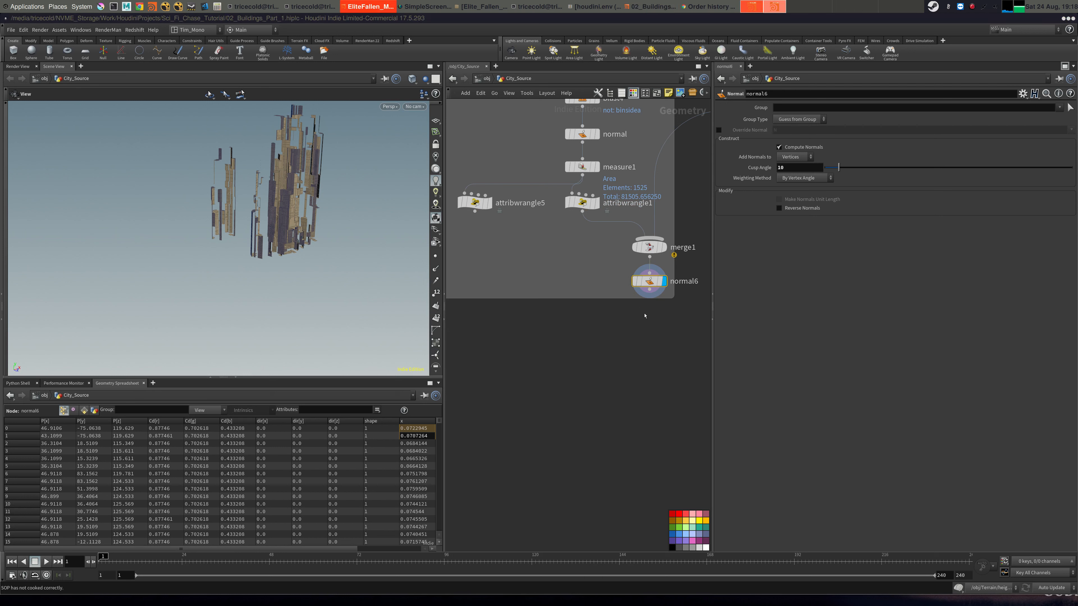
middle_drag(642, 333, 624, 375)
key(Tab)
click(576, 354)
Check normal6's node information, add a Group Delete node below normal6 and display it.
middle_click(638, 327)
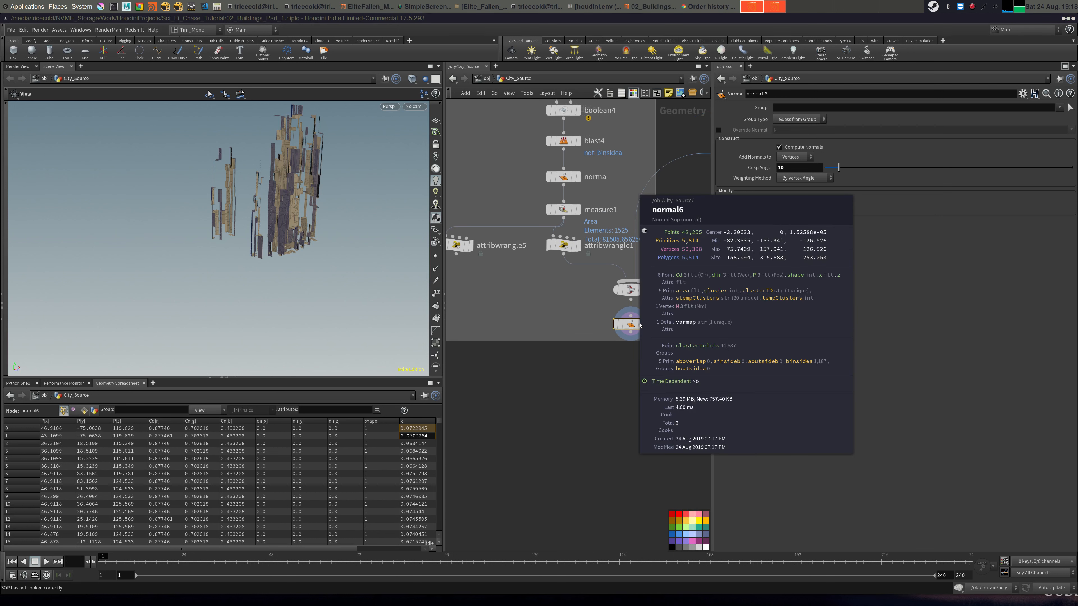
key(Tab)
text(gro)
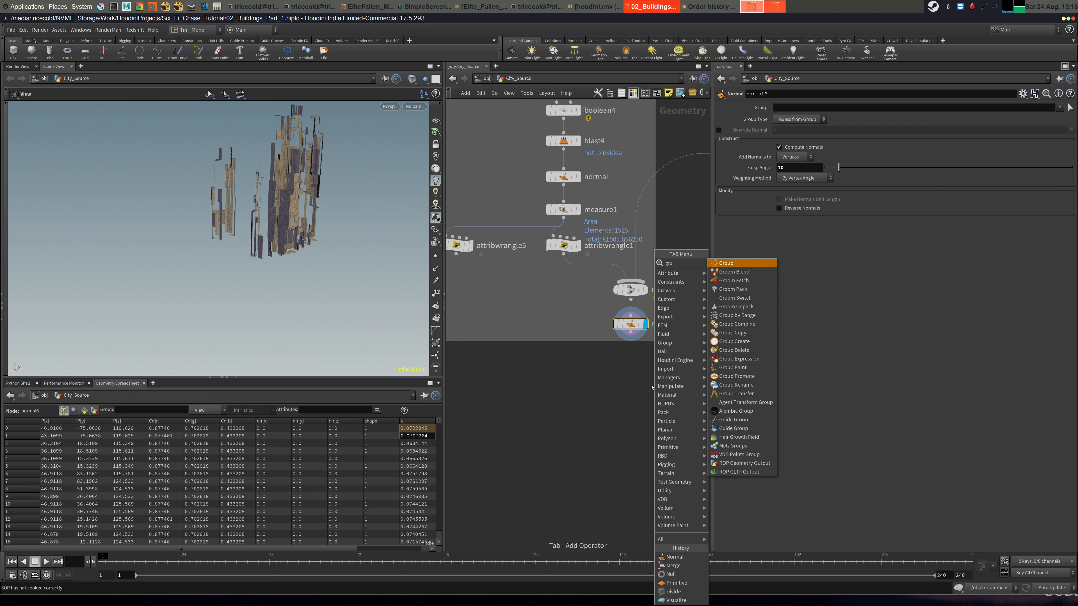
text(upde)
click(728, 264)
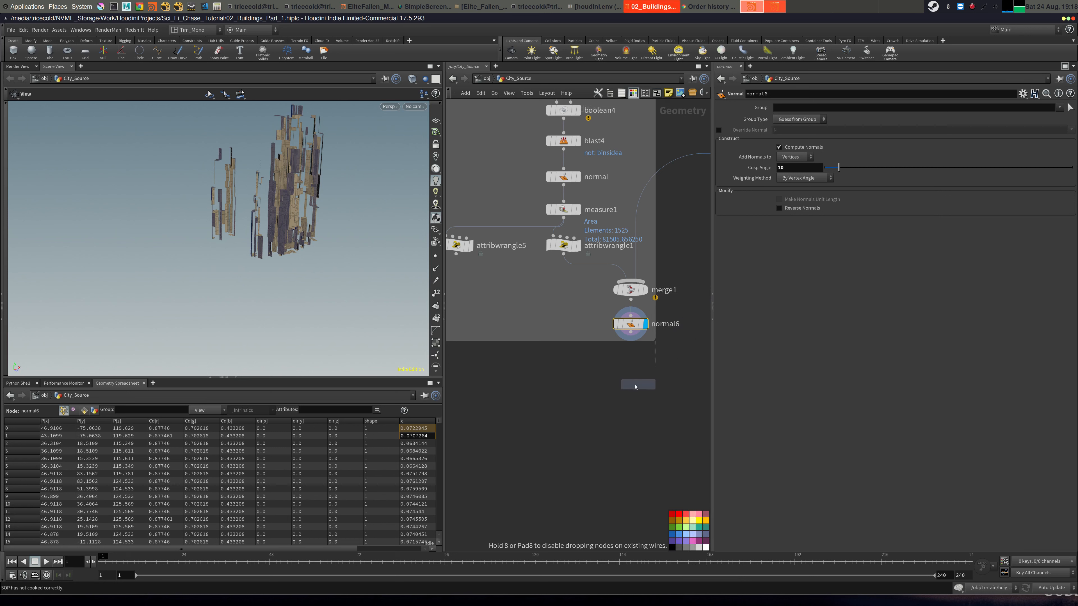
click(633, 385)
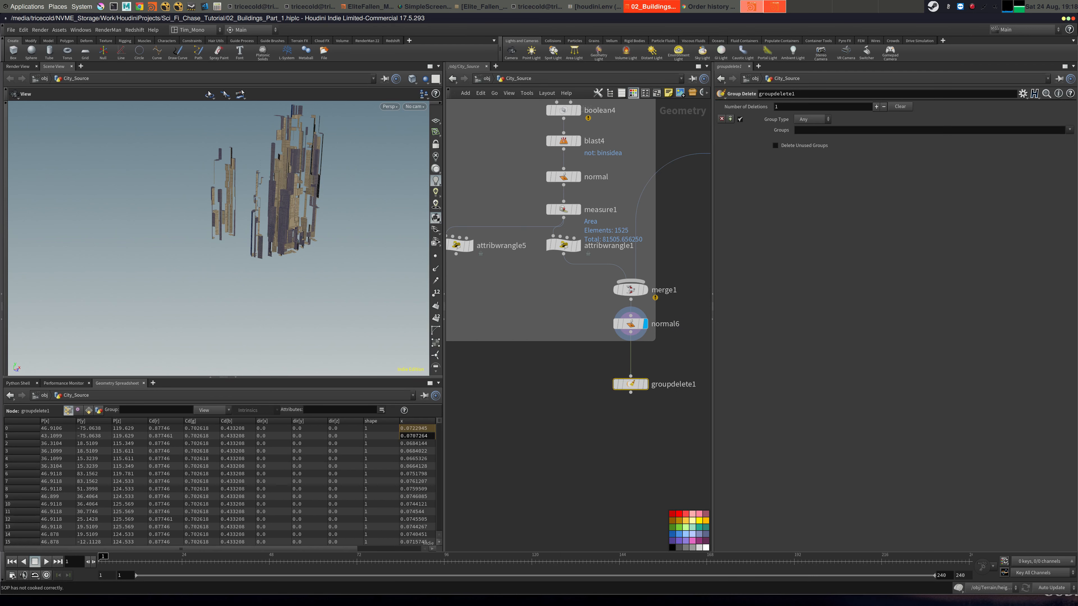
key(alt+Tab)
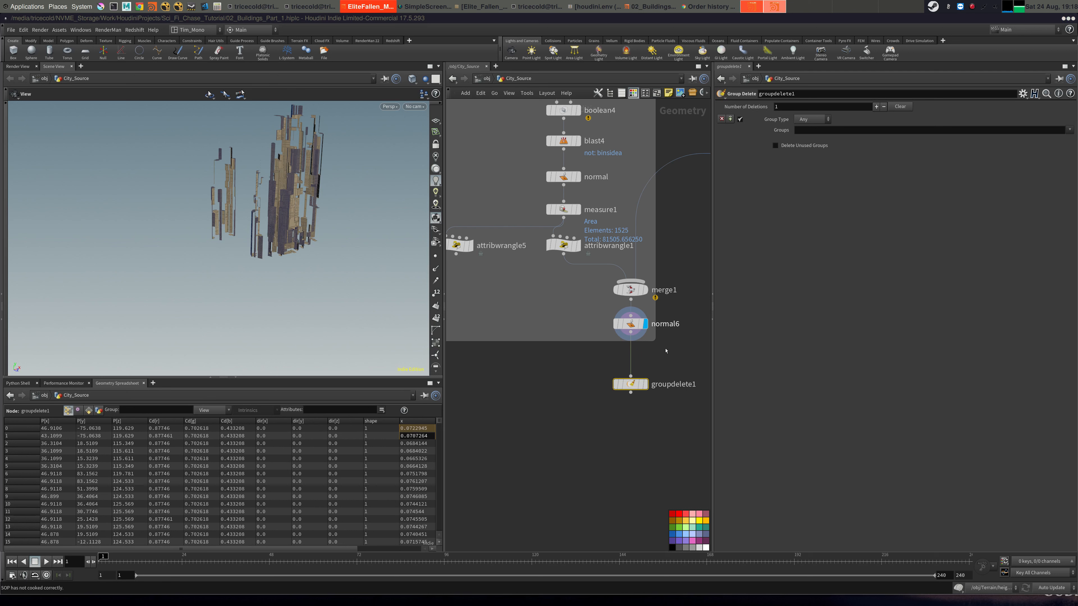
click(645, 384)
Examine normal6's leftover groups and attributes, and review the for-each and boolean sections of the network.
middle_drag(630, 328, 662, 335)
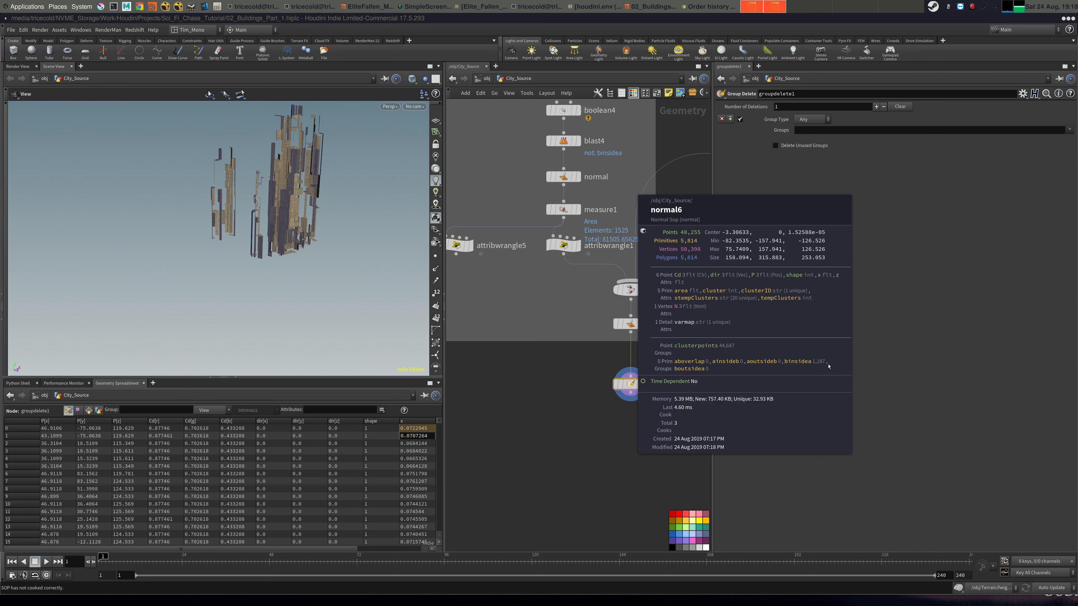
middle_drag(826, 365, 816, 364)
middle_drag(674, 347, 501, 424)
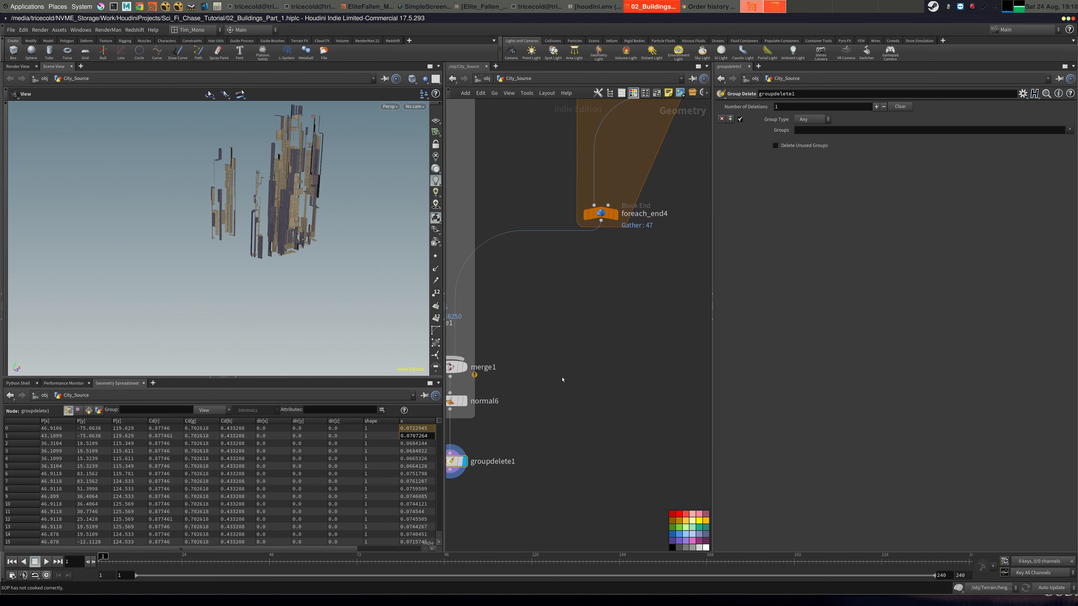
middle_drag(544, 215, 549, 313)
middle_drag(528, 166, 515, 407)
middle_drag(526, 142, 503, 395)
middle_drag(538, 258, 502, 398)
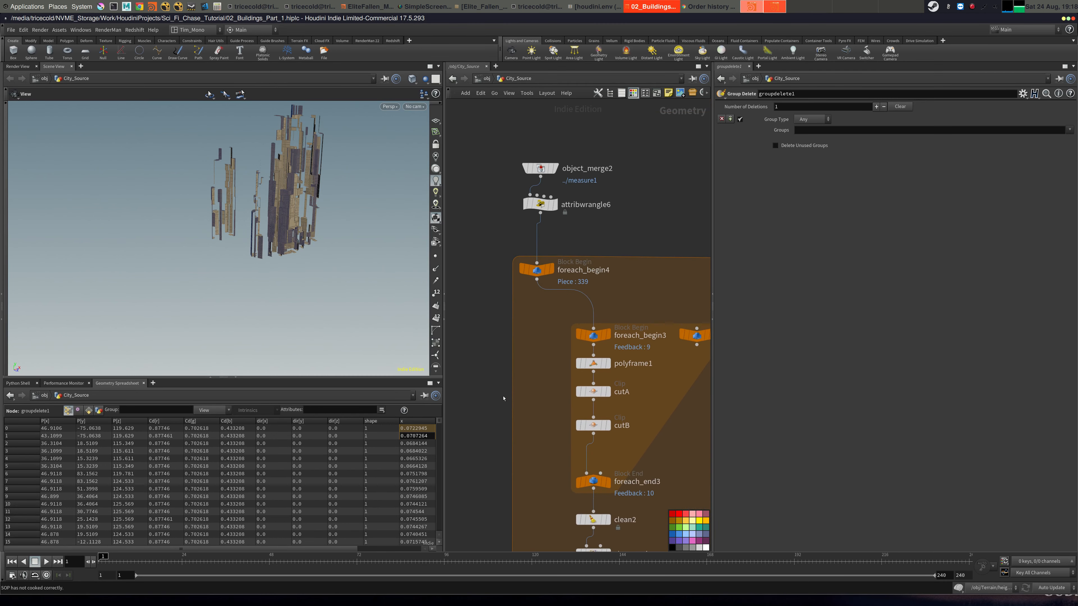
middle_drag(492, 298, 767, 193)
middle_drag(613, 456, 623, 282)
middle_drag(629, 488, 666, 341)
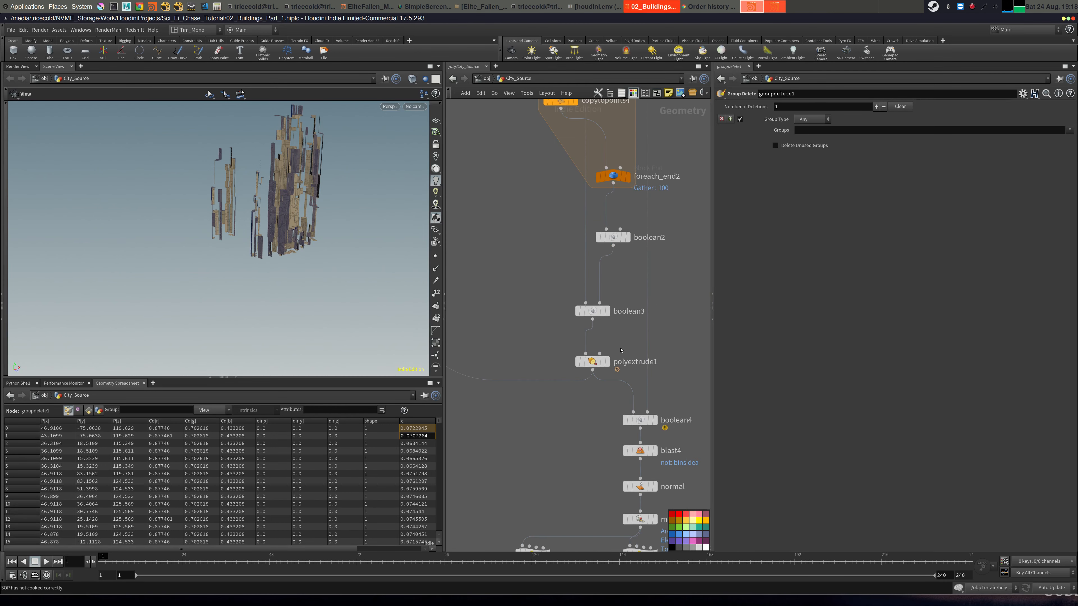
middle_drag(681, 420, 594, 241)
middle_drag(629, 477, 623, 366)
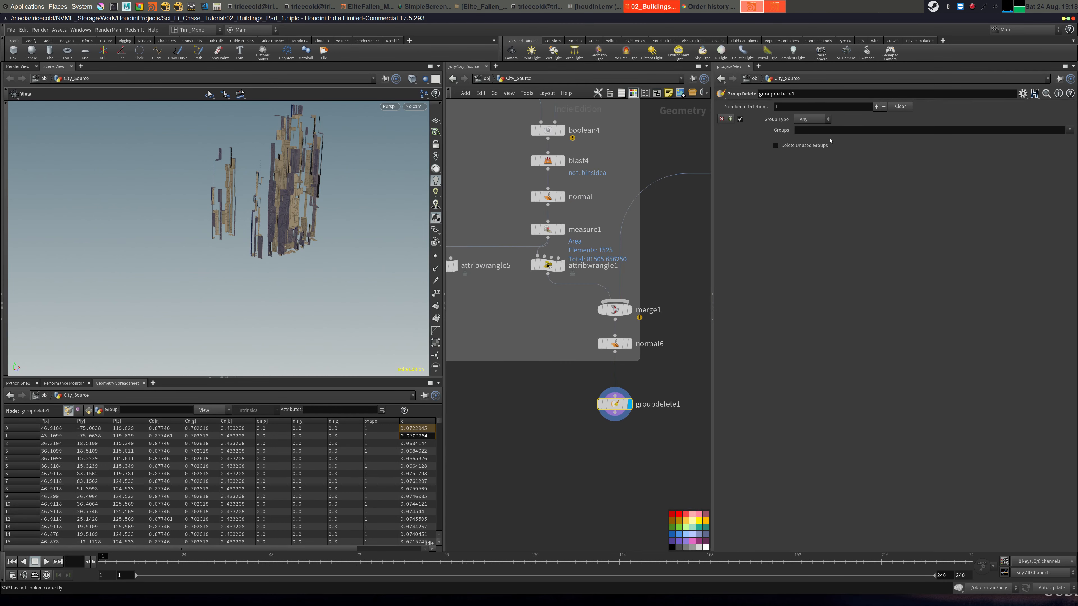
Set the Group Delete node to remove all groups (*) and enable Delete Unused Groups.
click(811, 130)
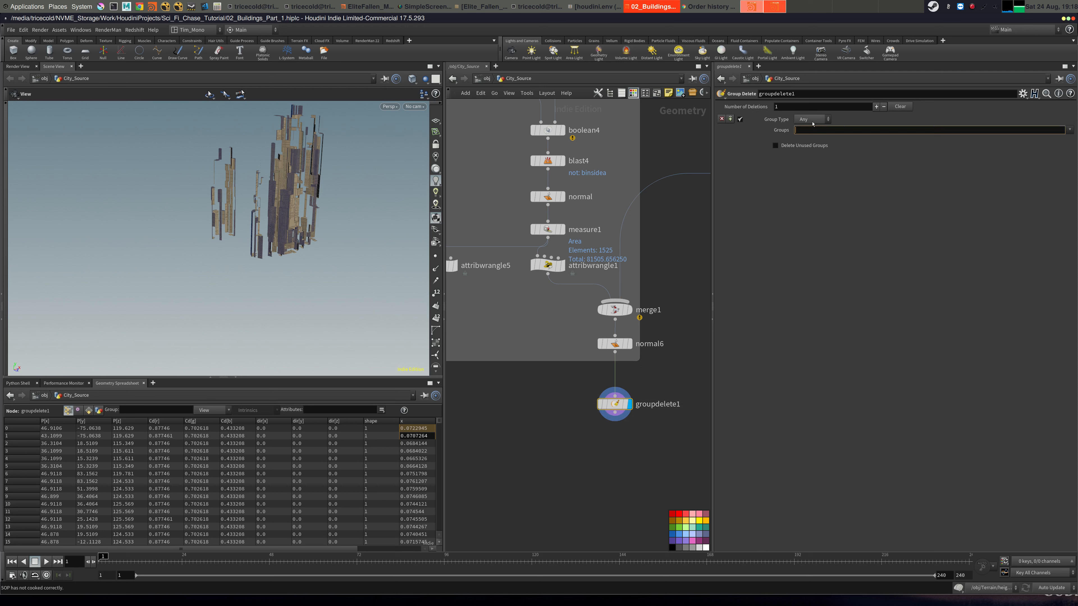
text(*)
key(Return)
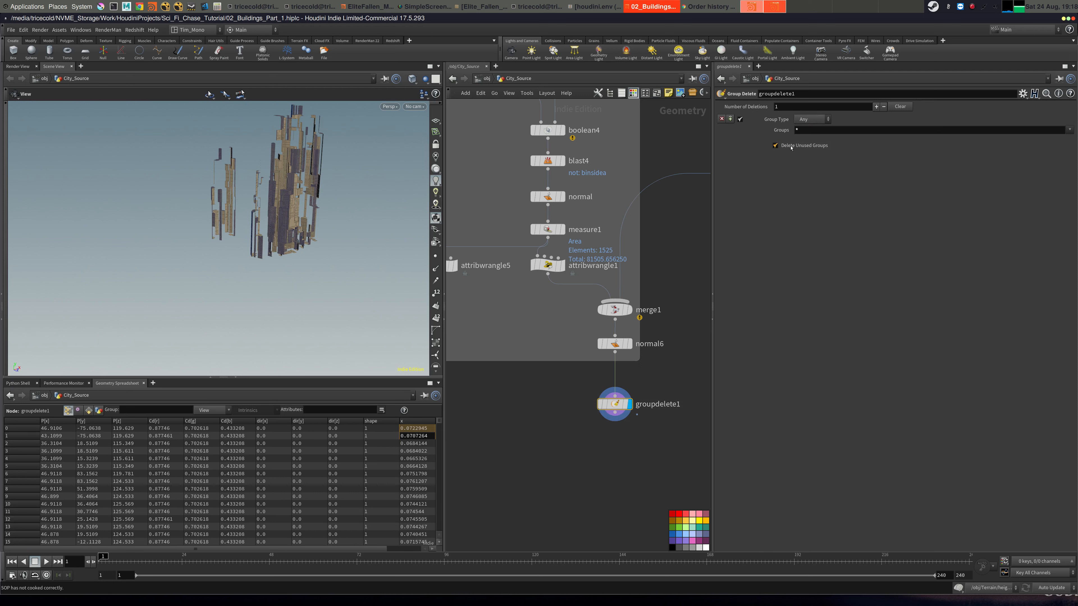
middle_click(616, 407)
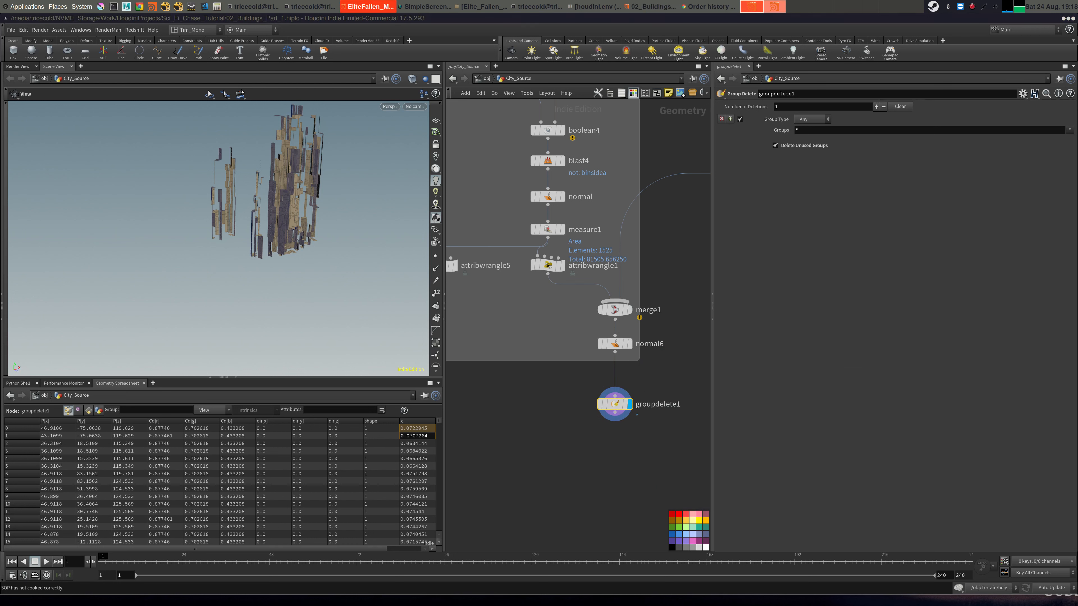
Add an Attribute Delete node below groupdelete1 and display it.
middle_drag(689, 462, 671, 439)
key(Tab)
text(attrde)
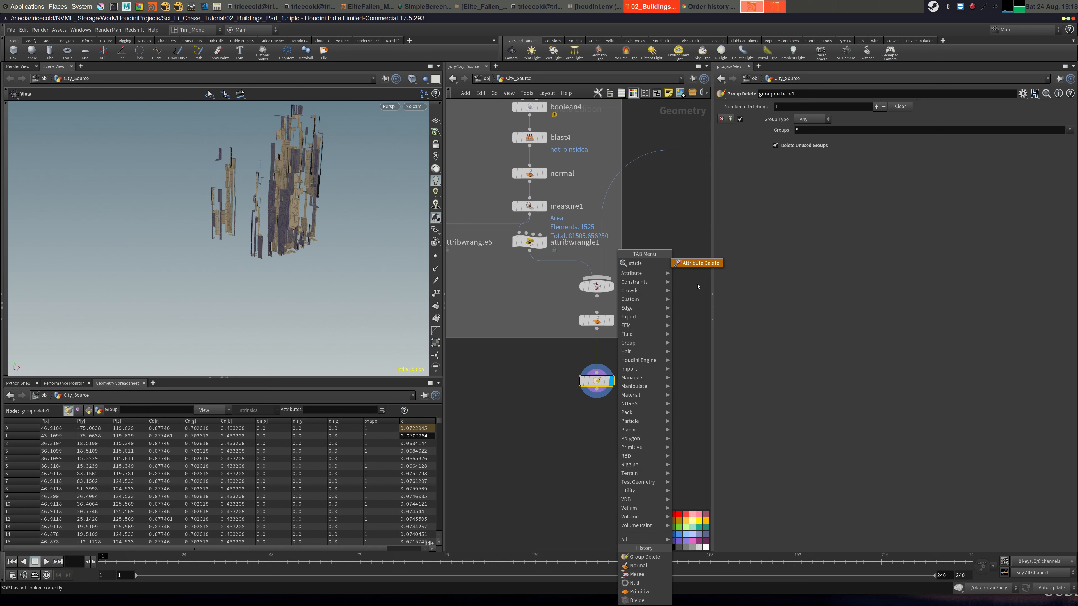
key(Return)
click(614, 425)
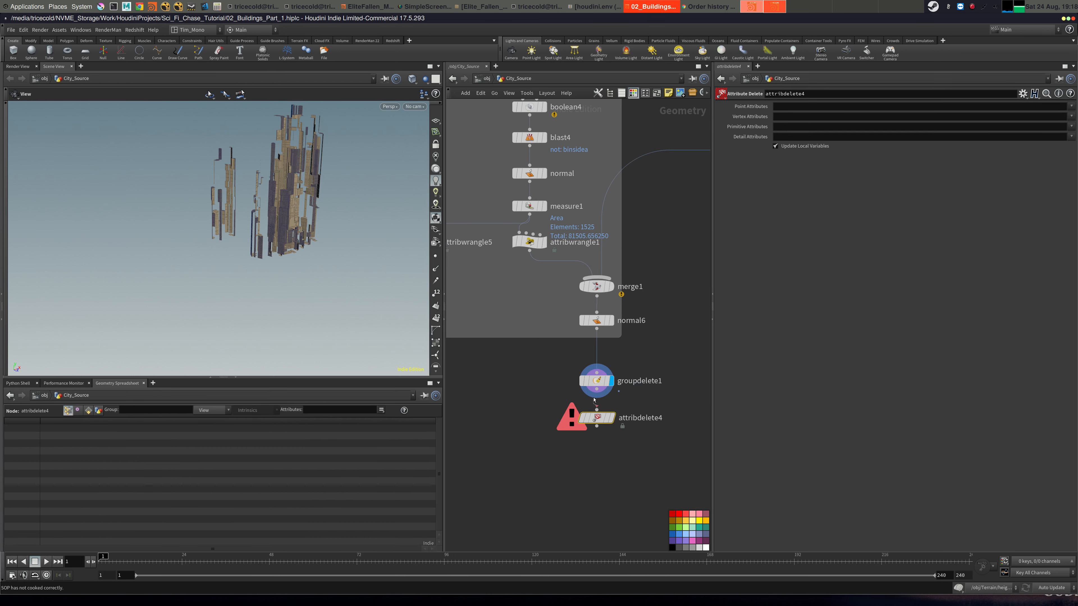
click(611, 419)
Choose the point attributes Cd, shape, x and z for deletion in the Attribute Delete node.
click(1071, 107)
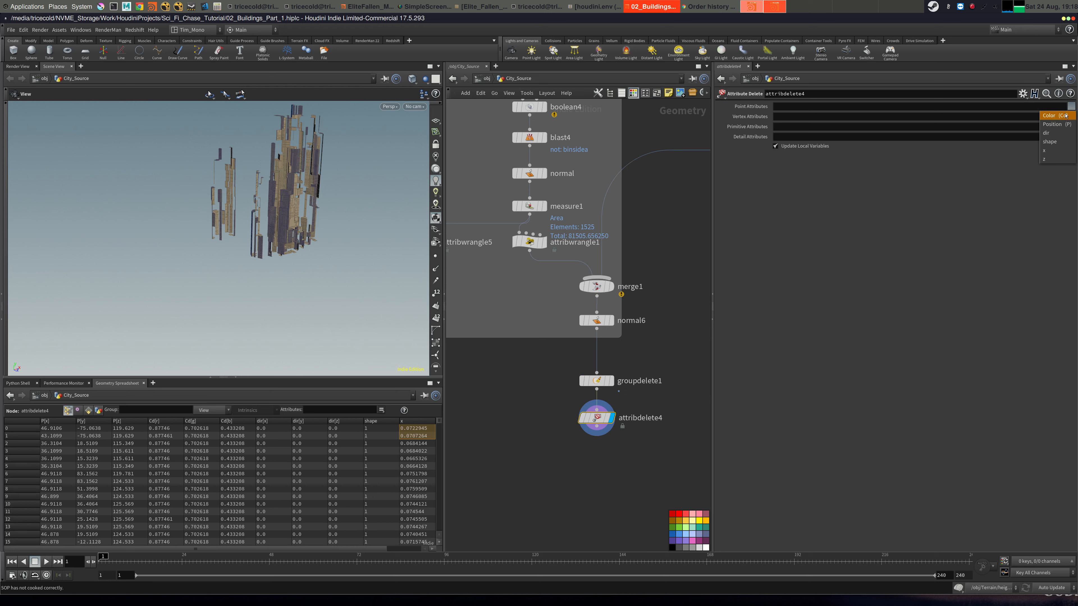
click(1065, 115)
click(1070, 106)
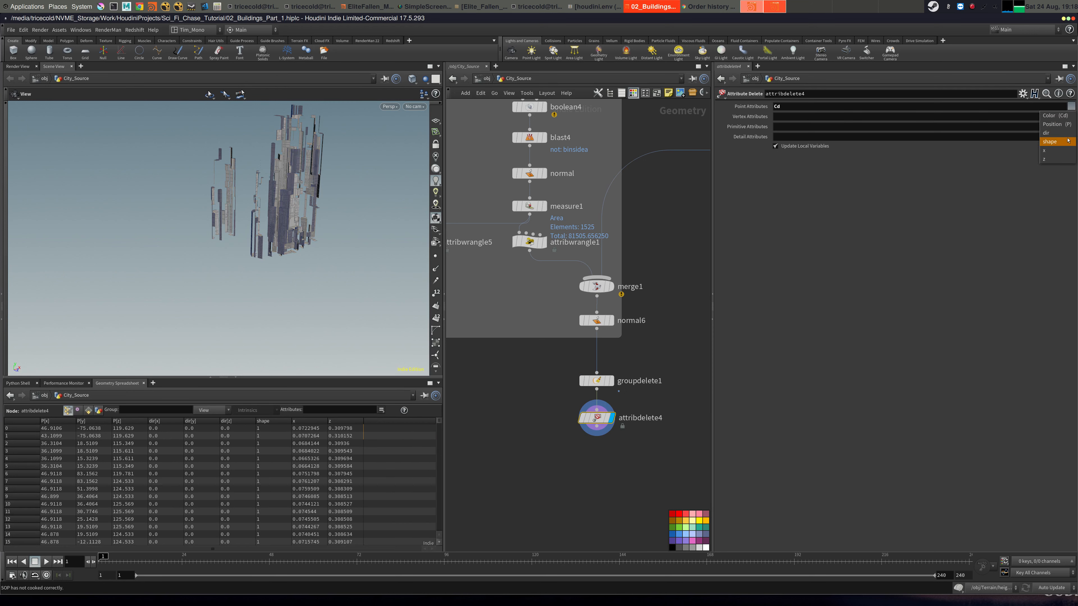
click(1068, 141)
click(1070, 106)
click(1061, 150)
click(1071, 110)
click(1071, 159)
click(1071, 127)
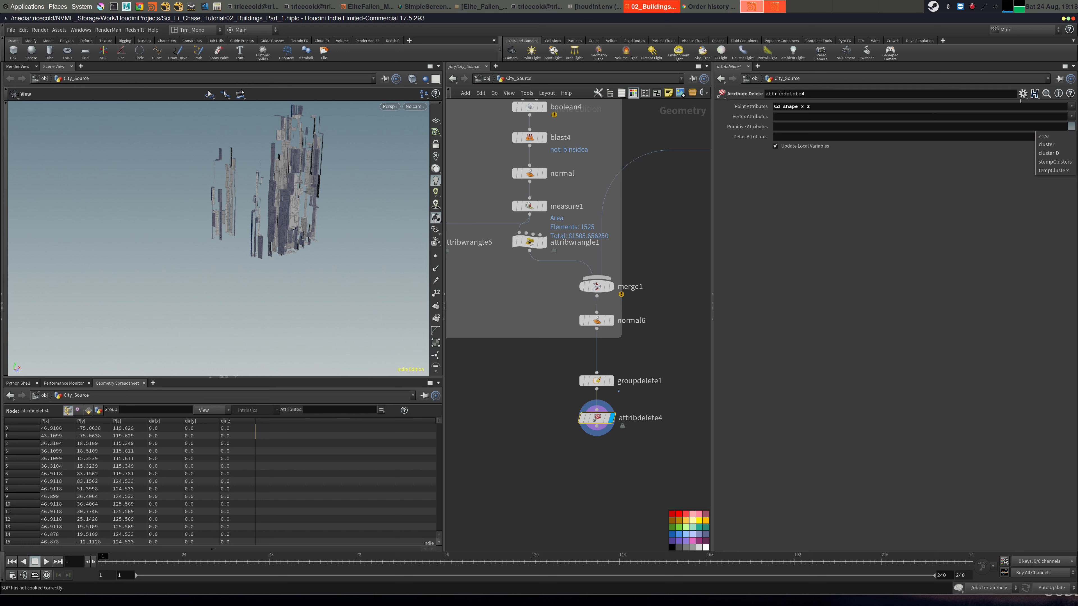
click(1040, 106)
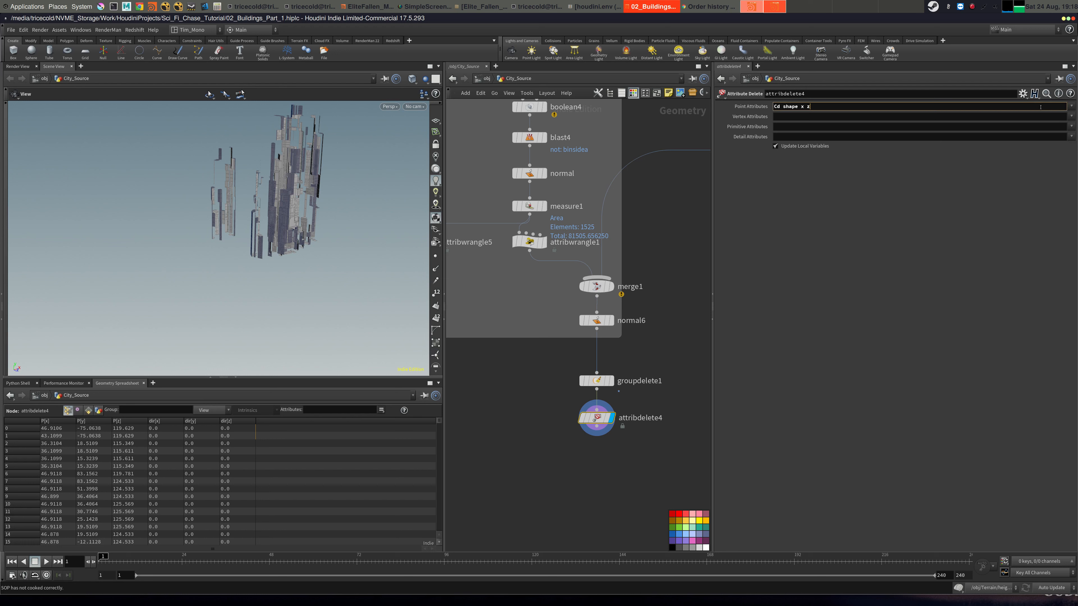
Set the Attribute Delete node's point, vertex, primitive and detail attributes all to *.
drag(821, 110, 574, 86)
text(*)
key(Tab)
text(*)
key(Tab)
text(*)
key(Tab)
text(*)
key(Tab)
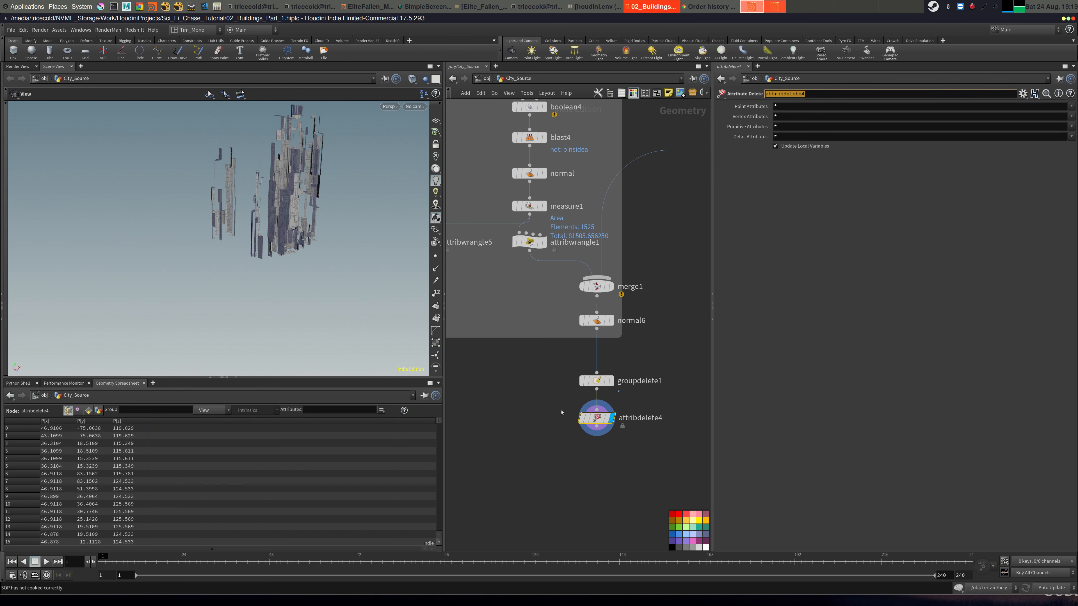
Inspect the cleaned-up building panels up close and compare them with the displayed attribwrangle1 result.
middle_drag(532, 444, 556, 409)
drag(567, 378, 651, 437)
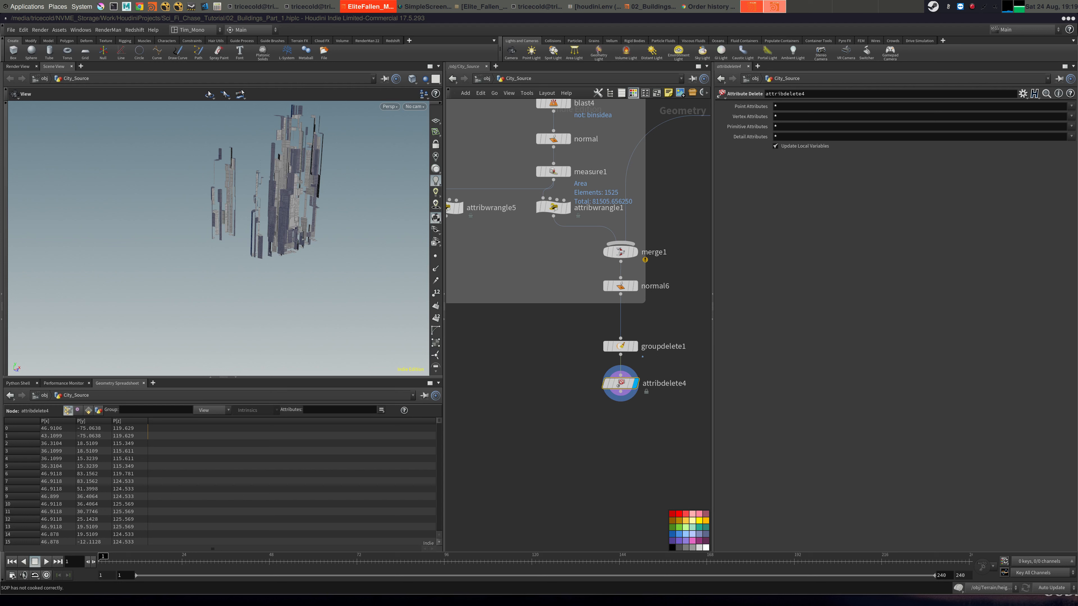
mouse_move(317, 198)
mouse_down()
mouse_move(320, 187)
mouse_move(301, 204)
mouse_move(333, 210)
mouse_up()
scroll(333, 210, up, 5)
scroll(333, 209, down, 3)
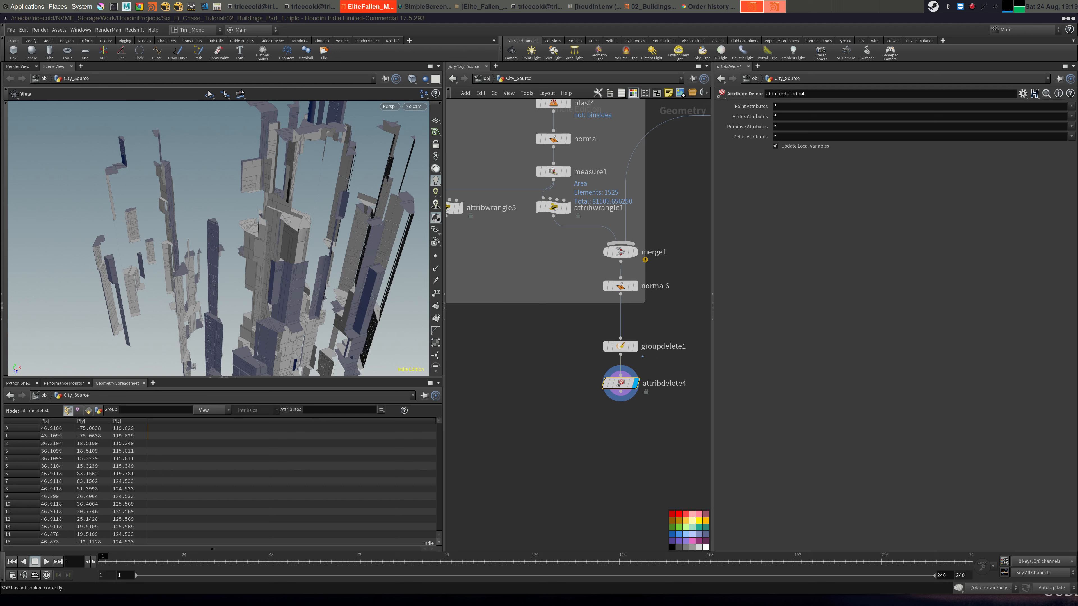
drag(335, 255, 444, 255)
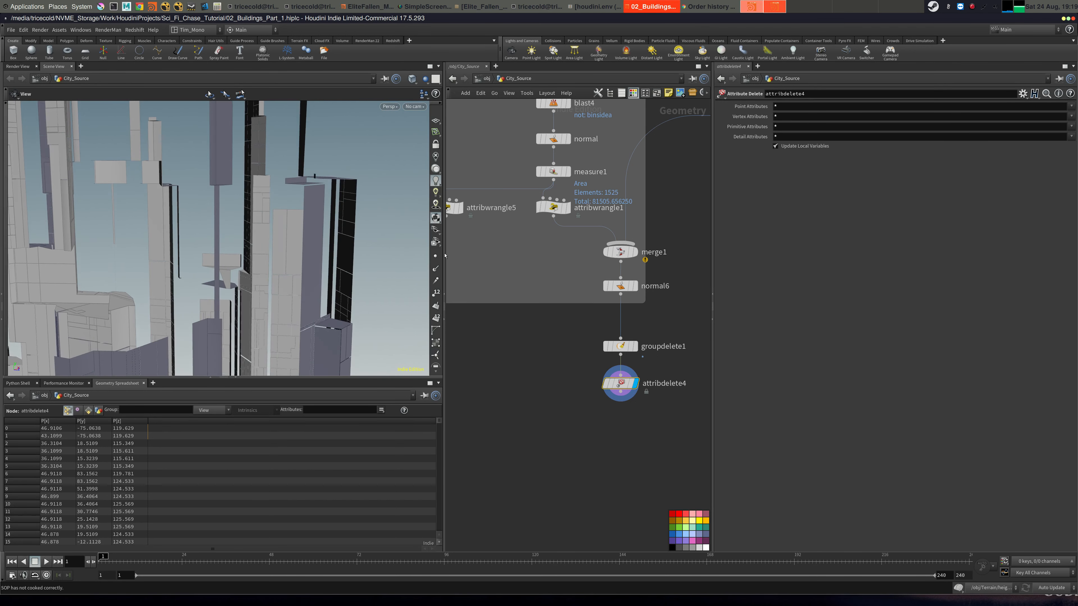
middle_drag(548, 244, 601, 354)
click(621, 318)
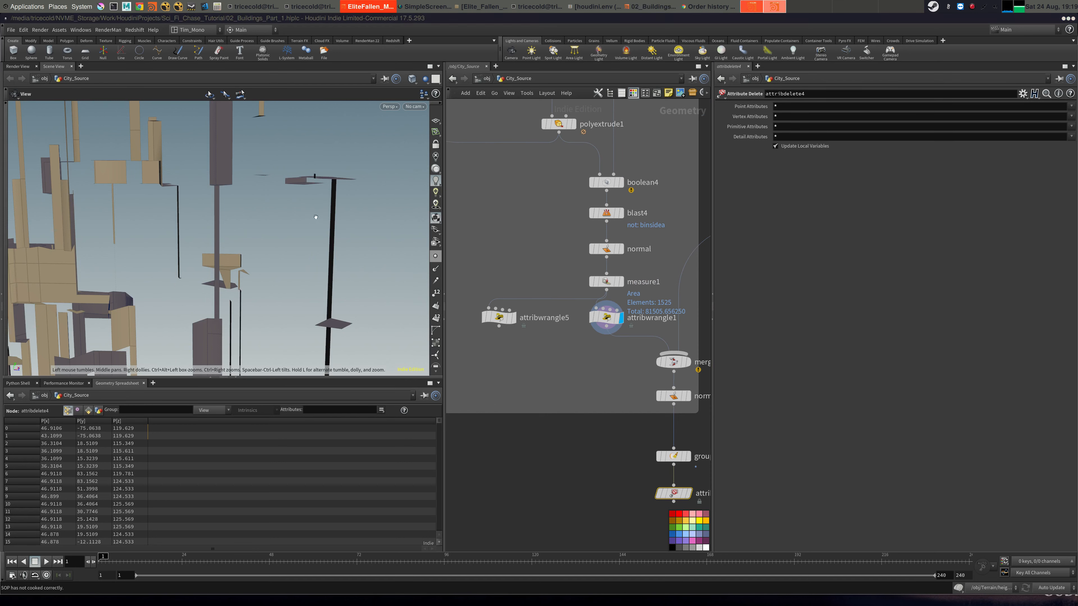
drag(315, 219, 534, 266)
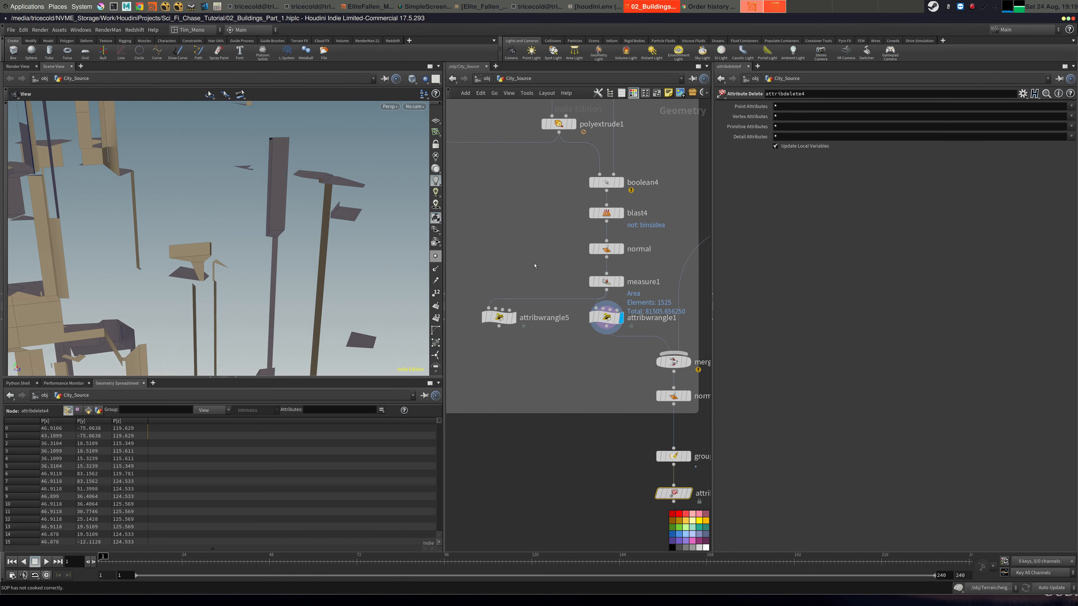
Turn off Delete Non Selected on blast4 so it removes the binsidea group.
middle_drag(547, 262, 541, 306)
click(601, 256)
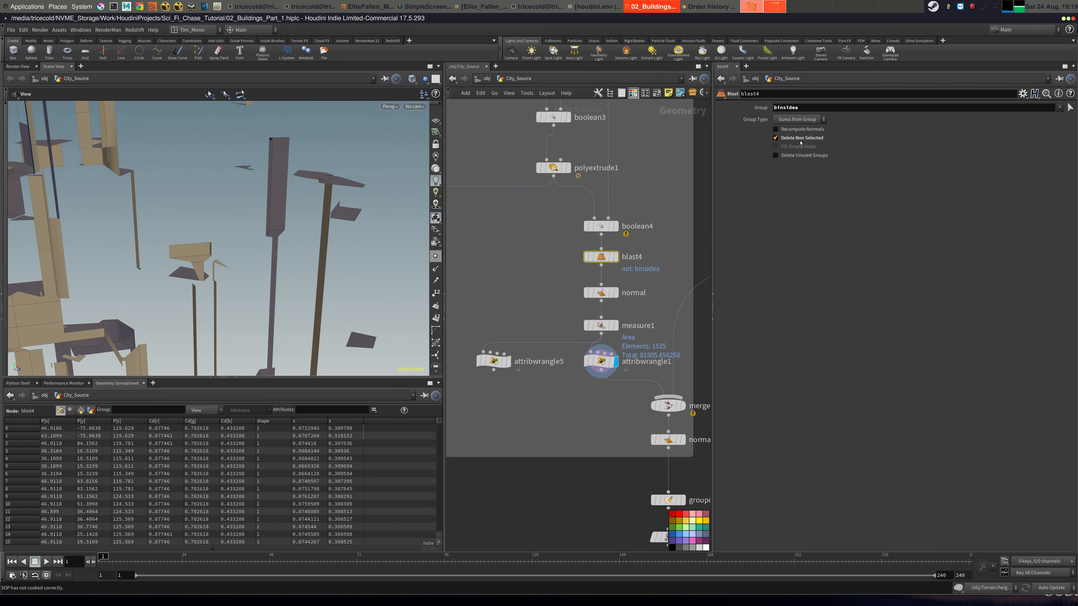
click(775, 137)
drag(331, 212, 297, 232)
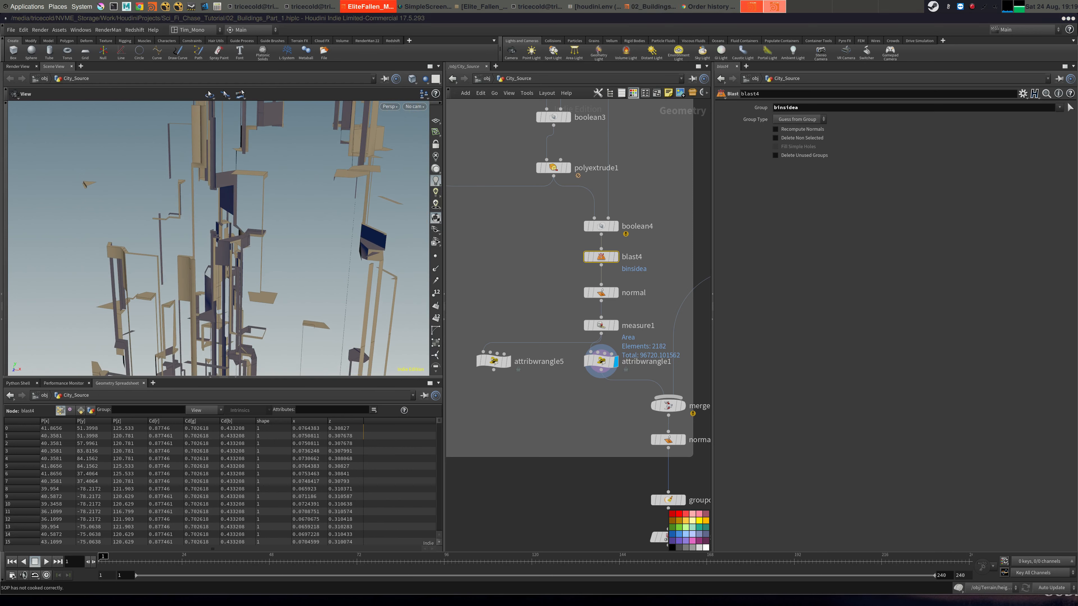
middle_drag(536, 266, 591, 361)
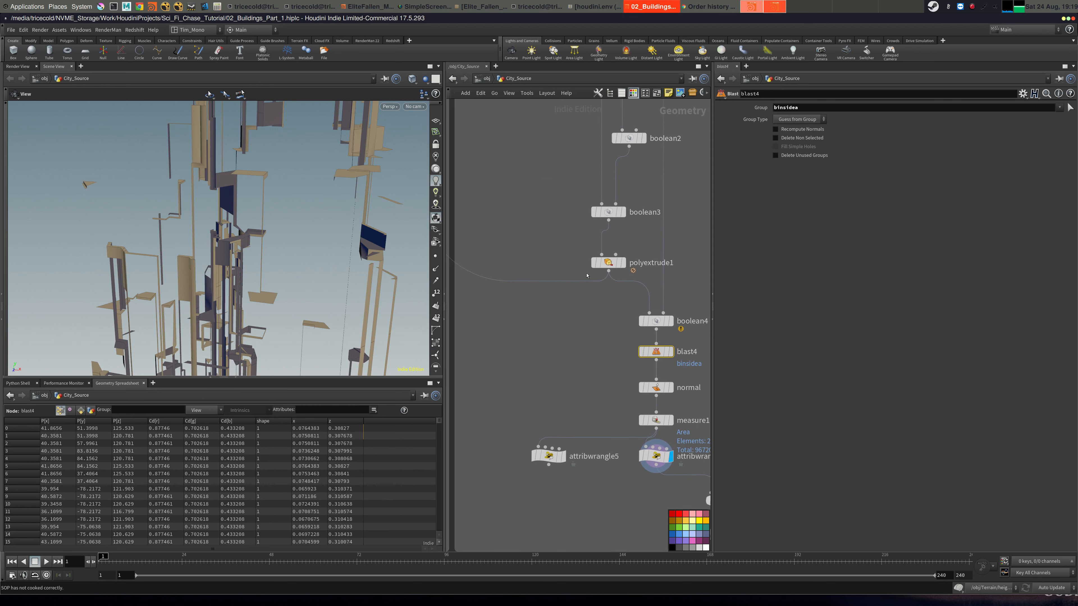
Turn off Output Side on polyextrude1 and review the boolean4 settings.
click(608, 263)
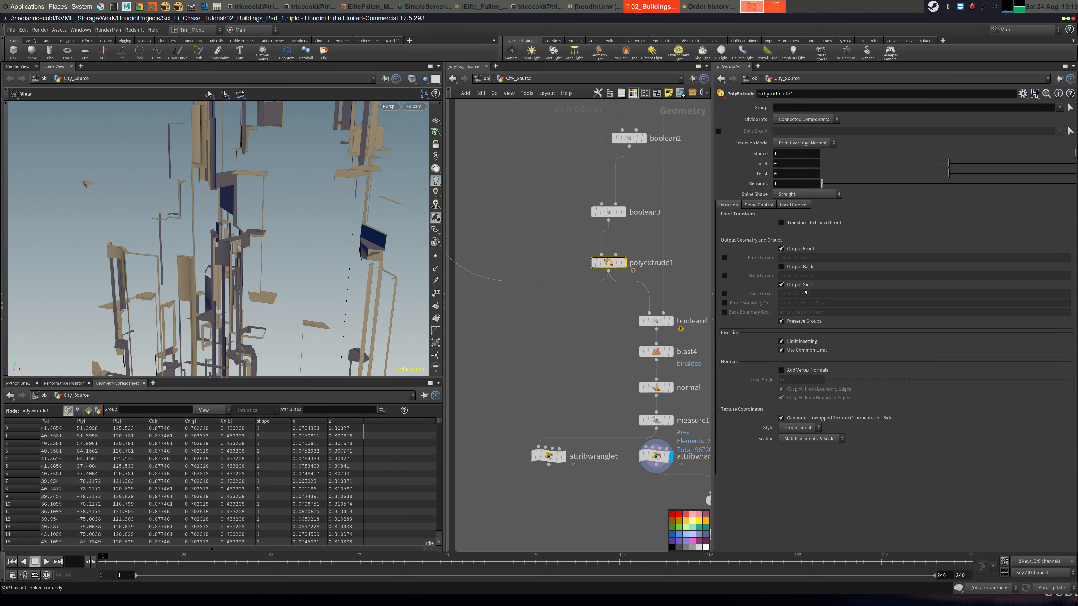
middle_drag(625, 360, 534, 313)
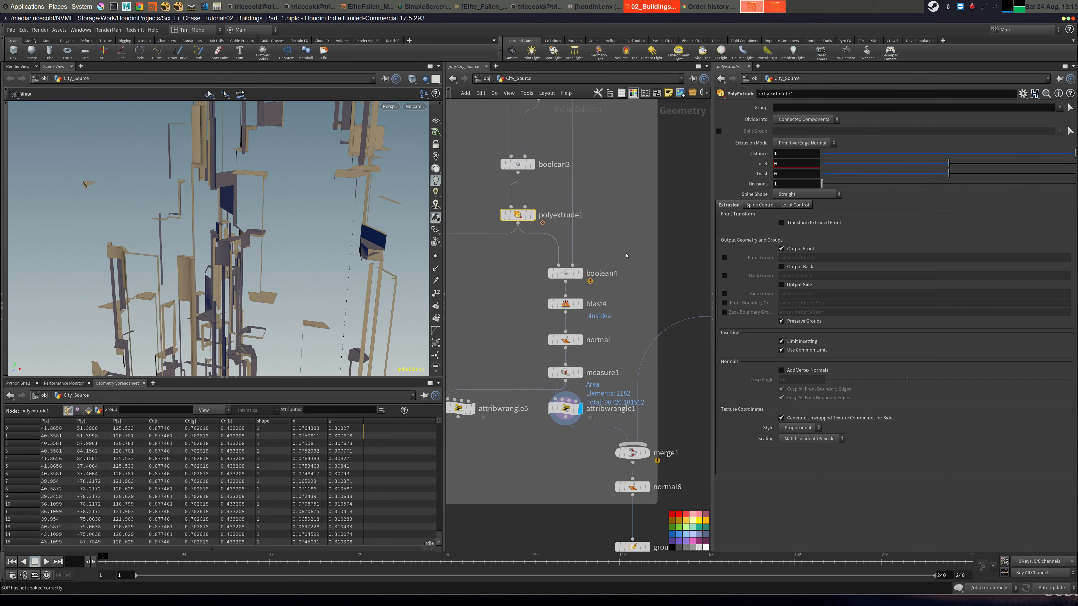
click(565, 273)
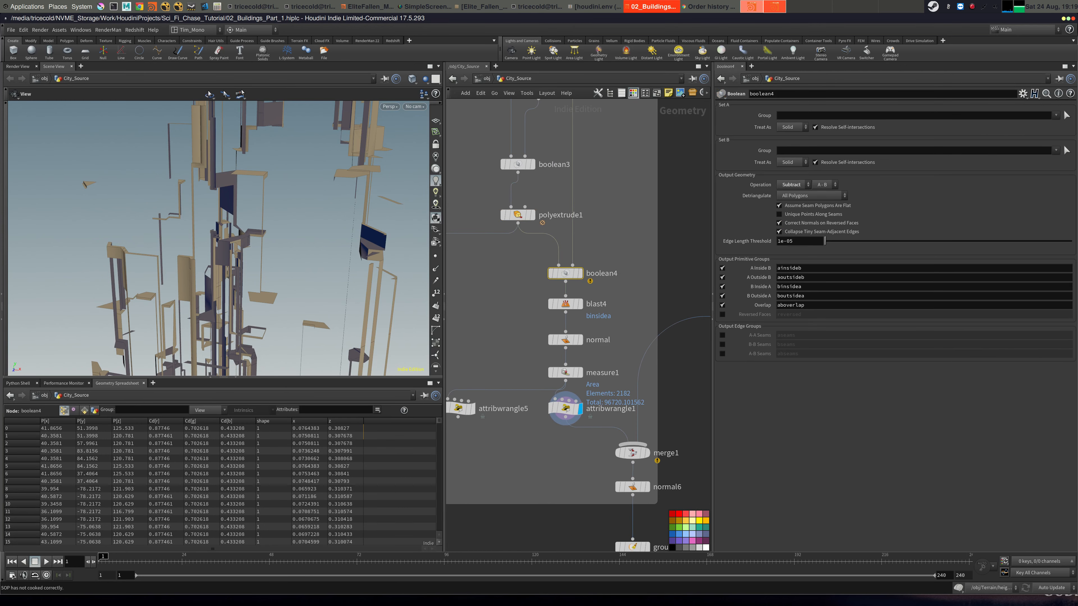
key(alt+Tab)
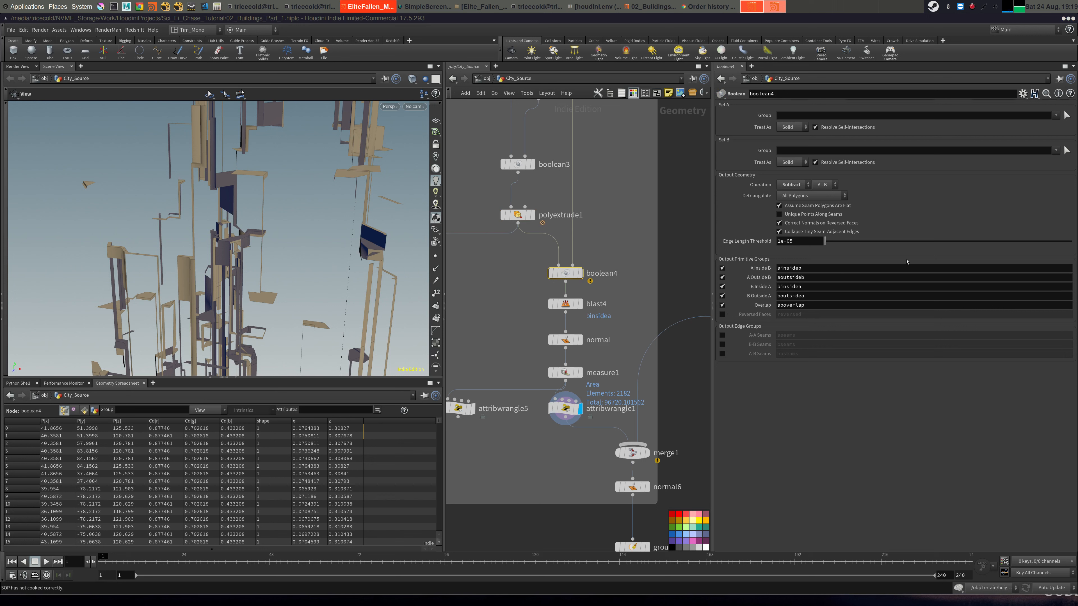
Display blast4 and examine its panel geometry from several angles.
click(565, 303)
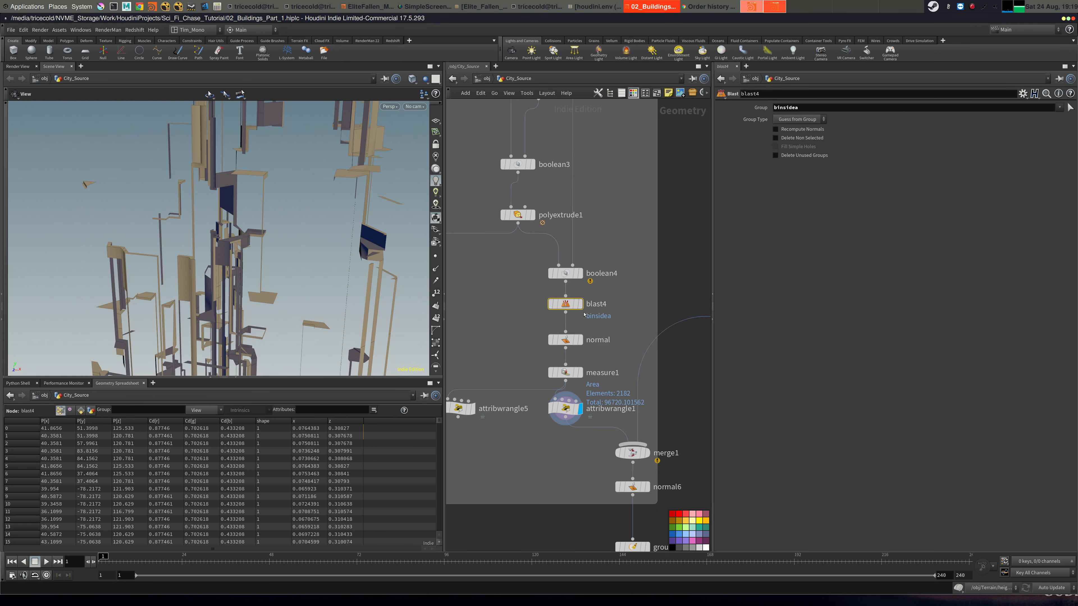
click(580, 304)
mouse_move(308, 212)
mouse_down()
mouse_move(396, 175)
mouse_move(334, 233)
mouse_move(314, 216)
mouse_up()
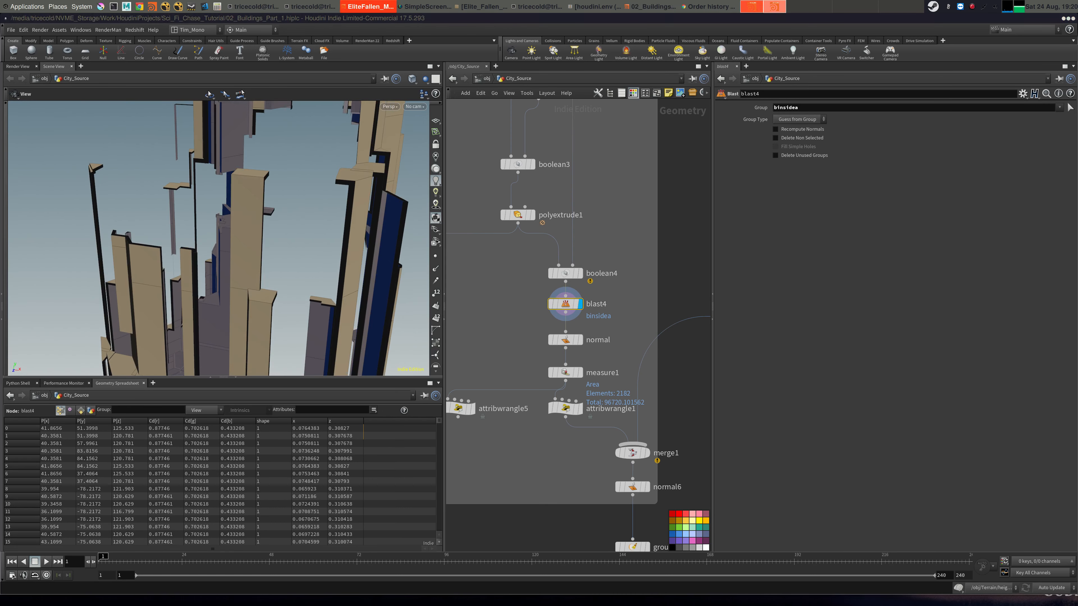
drag(222, 202, 343, 188)
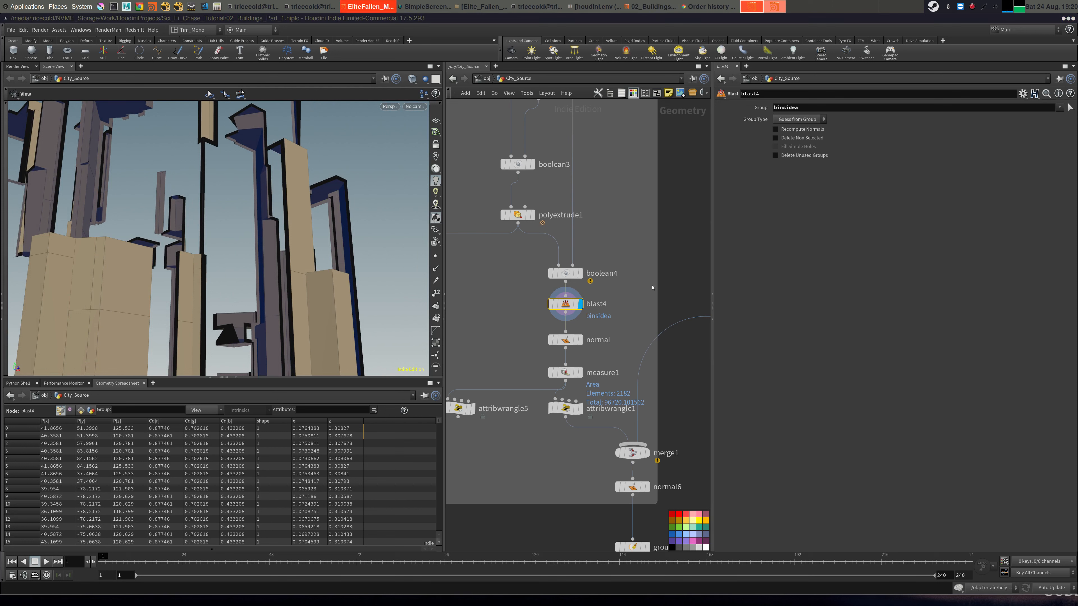
Display the normal node below blast4 and set its Cusp Angle to 10.
click(580, 339)
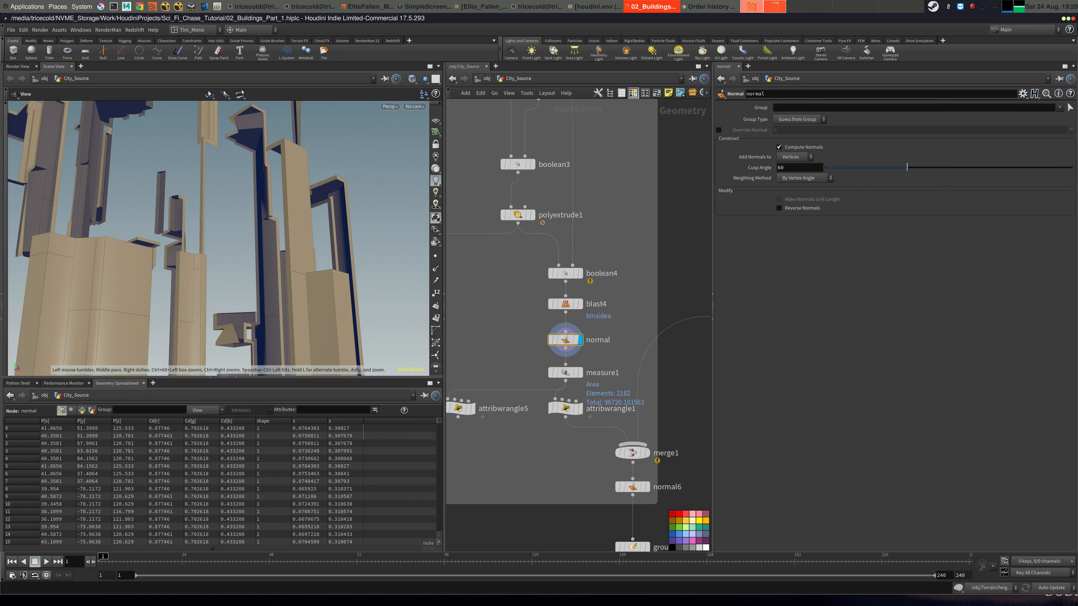
double_click(803, 167)
text(10)
key(Return)
drag(306, 191, 212, 221)
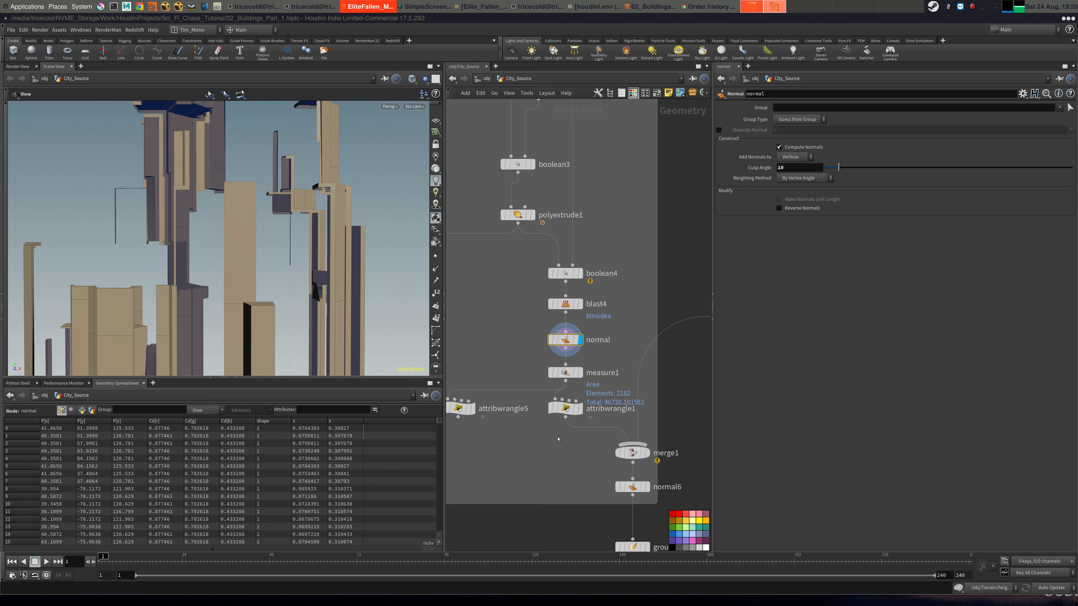
Check the combined panels by displaying merge1, normal6 and attribdelete4 in turn.
mouse_move(651, 456)
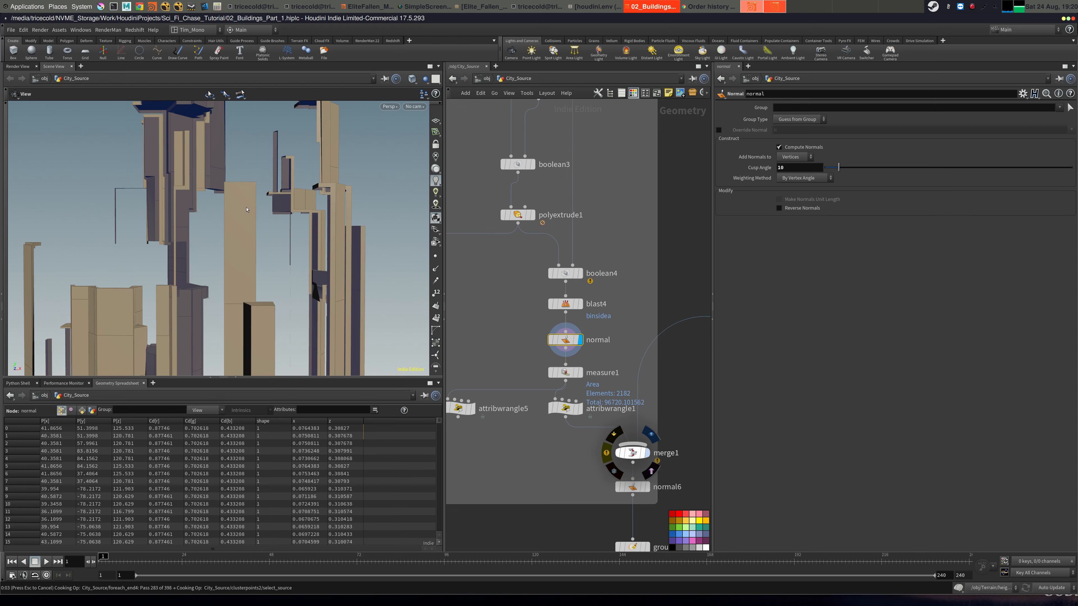
drag(250, 207, 312, 160)
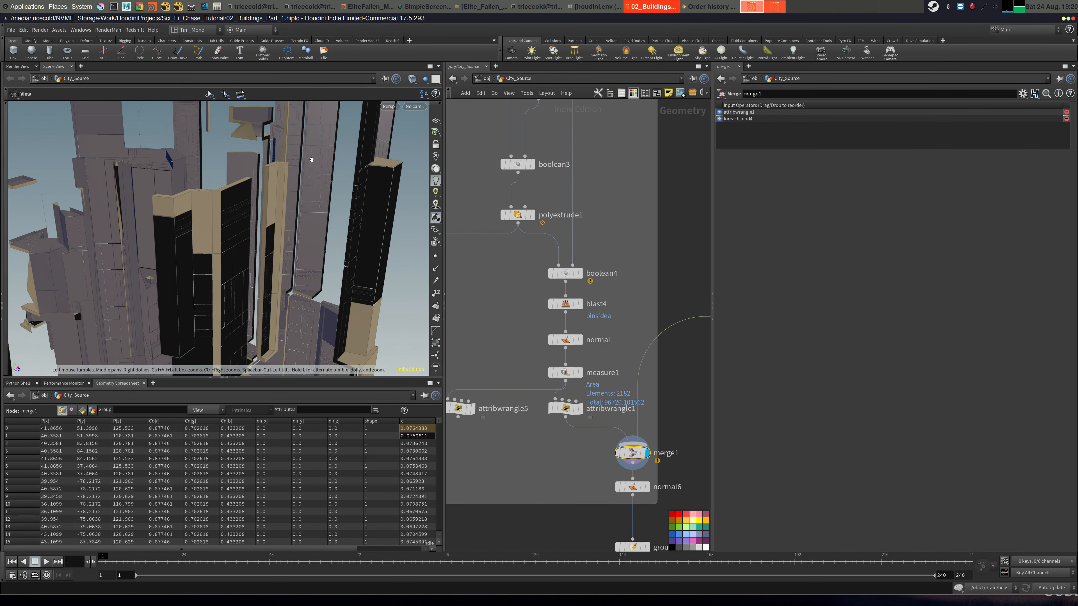
middle_drag(584, 480, 580, 472)
middle_drag(580, 472, 537, 316)
click(600, 324)
drag(204, 221, 224, 141)
middle_drag(609, 484, 612, 443)
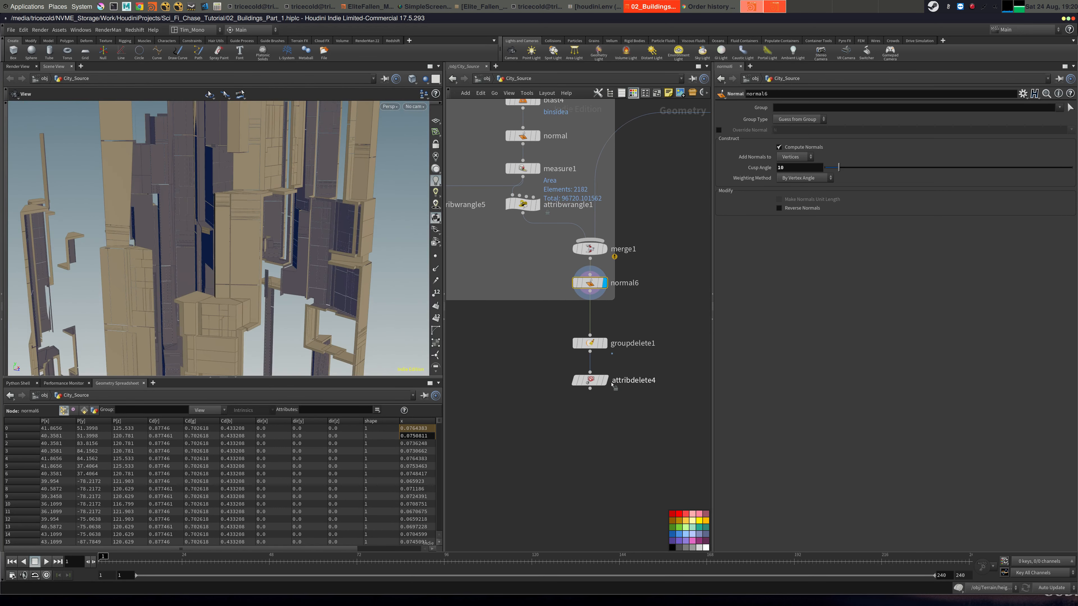
click(605, 381)
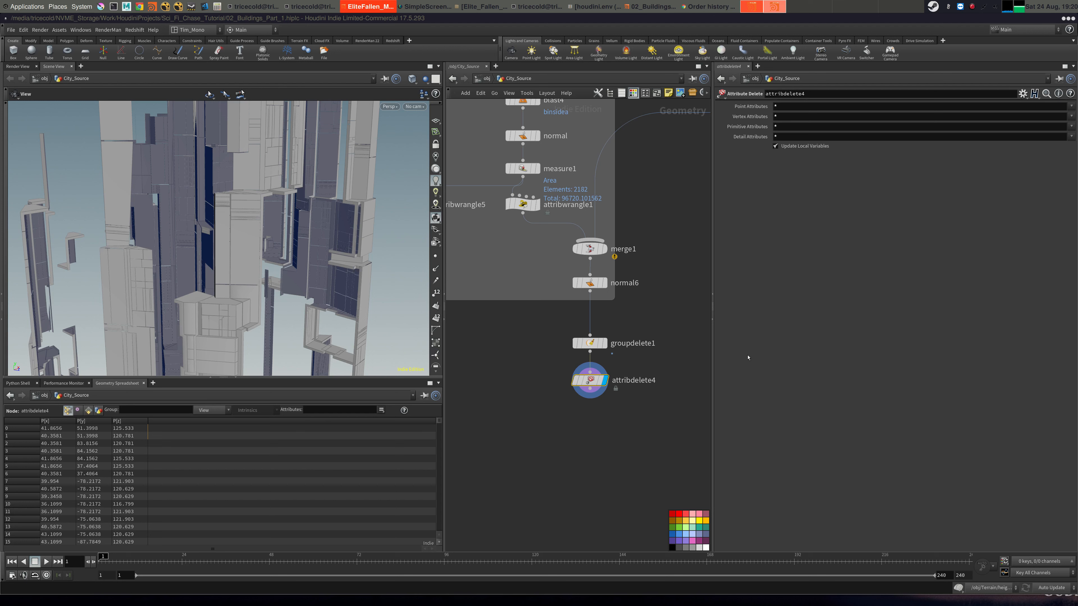
Add a Merge node below attribdelete4 and connect attribdelete4 to it.
middle_drag(552, 297, 594, 283)
key(Tab)
text(mer)
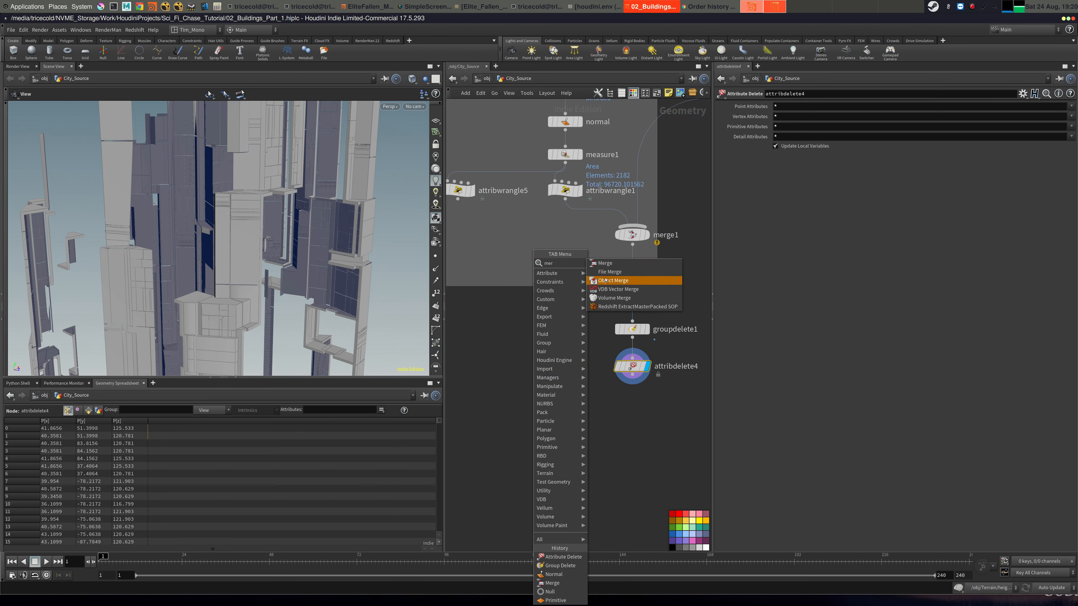
click(605, 263)
click(594, 430)
click(632, 375)
click(595, 422)
middle_drag(545, 396, 602, 385)
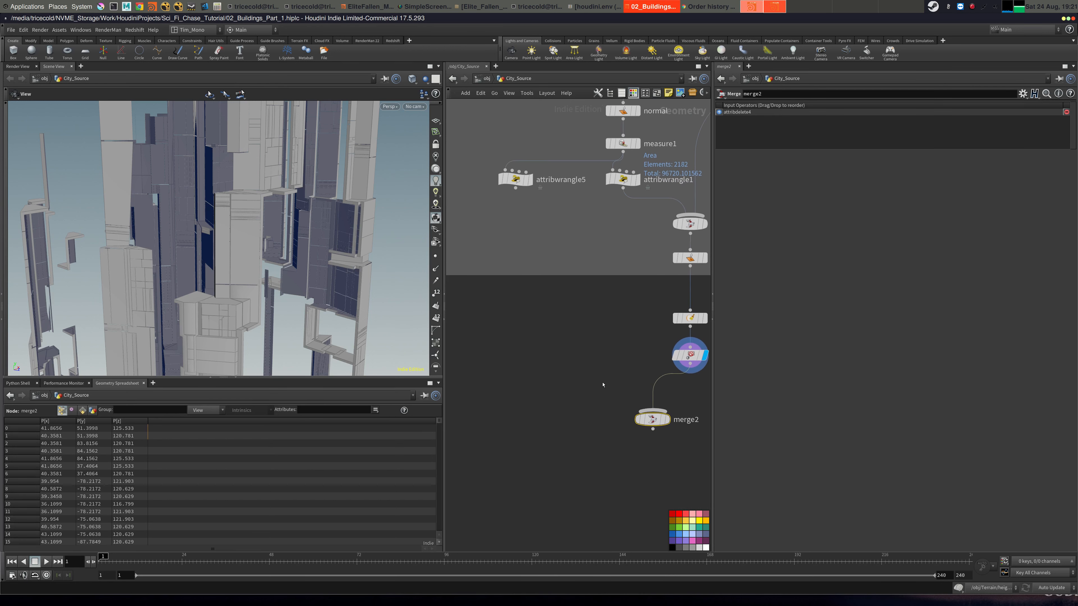
Connect Remove_Inside to merge2, display merge2 and inspect the panels together with the base buildings.
key(h)
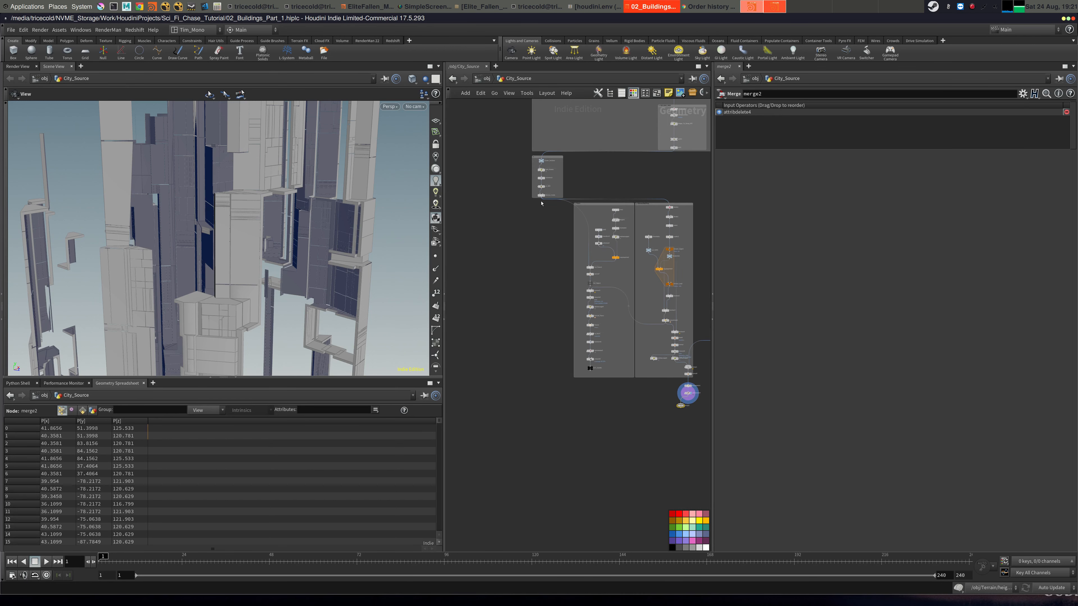
drag(542, 198, 680, 405)
click(680, 405)
click(541, 200)
middle_drag(578, 399, 500, 354)
scroll(575, 370, up, 5)
click(639, 350)
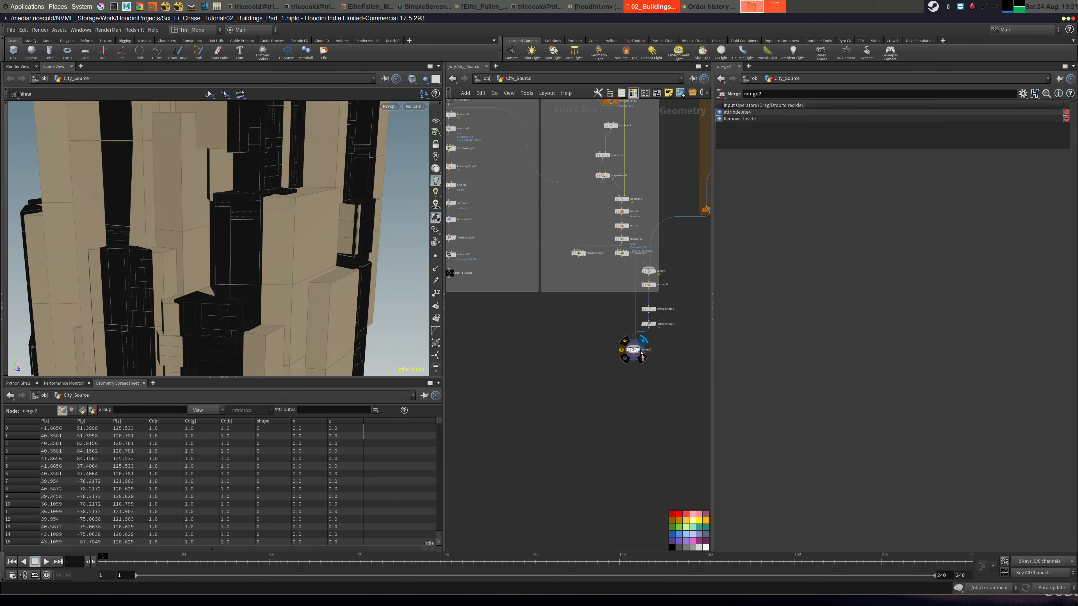
scroll(281, 272, down, 5)
drag(276, 271, 181, 189)
scroll(219, 342, up, 5)
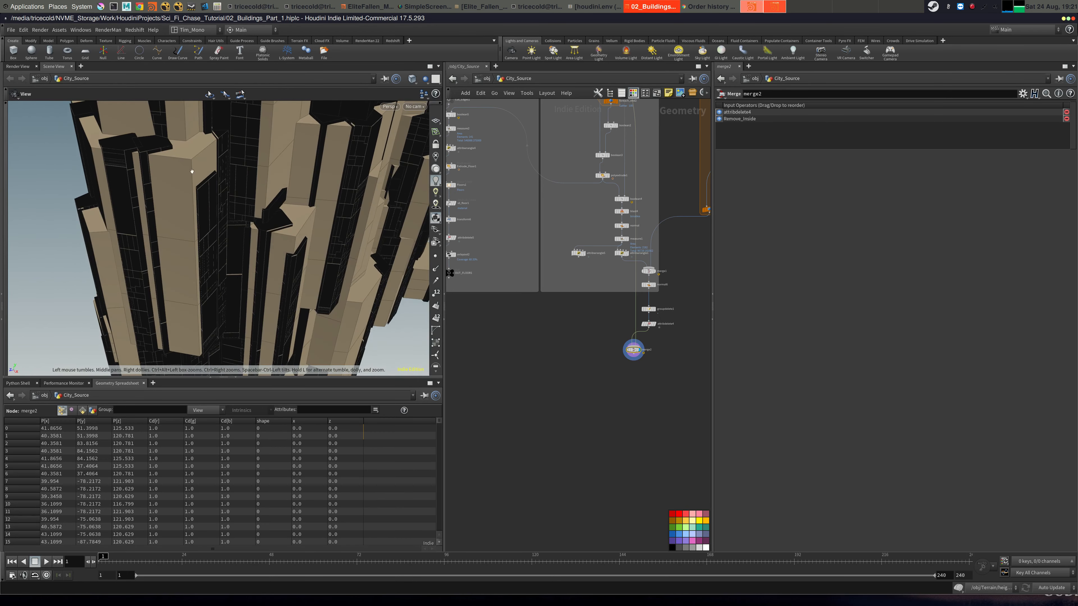
drag(240, 303, 380, 281)
Cut the Remove_Inside wire from merge2 and connect OUT_FLOOR1 instead.
middle_drag(580, 346, 639, 379)
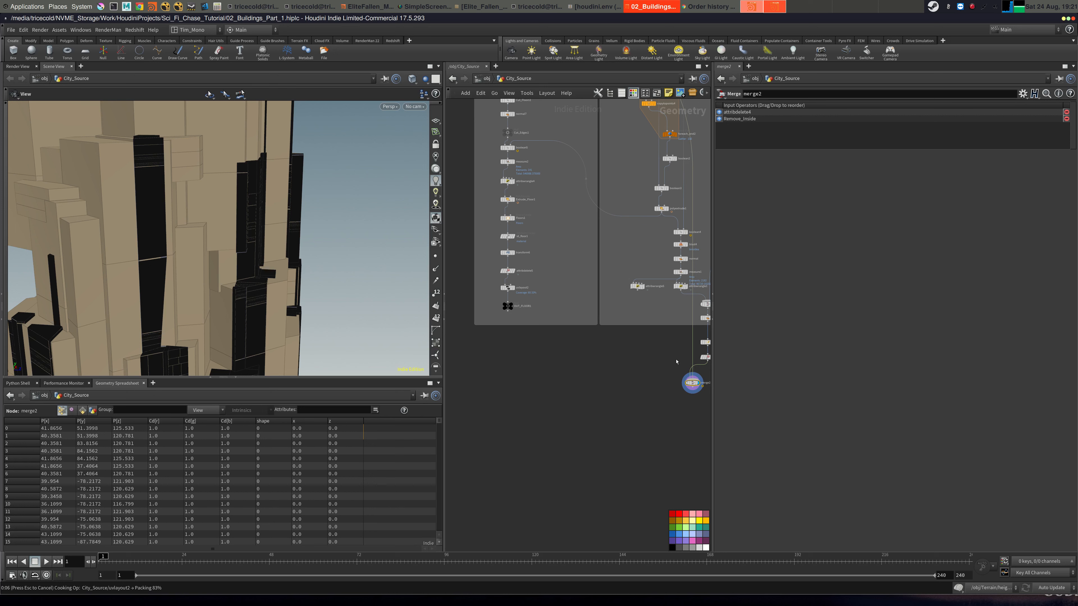
middle_drag(674, 360, 609, 379)
key(y)
drag(622, 351, 632, 359)
Examine how the floor slabs fit with the panels from close up and from a distance.
alt+right_drag(312, 271, 225, 238)
alt+drag(224, 238, 331, 285)
alt+right_drag(331, 285, 469, 190)
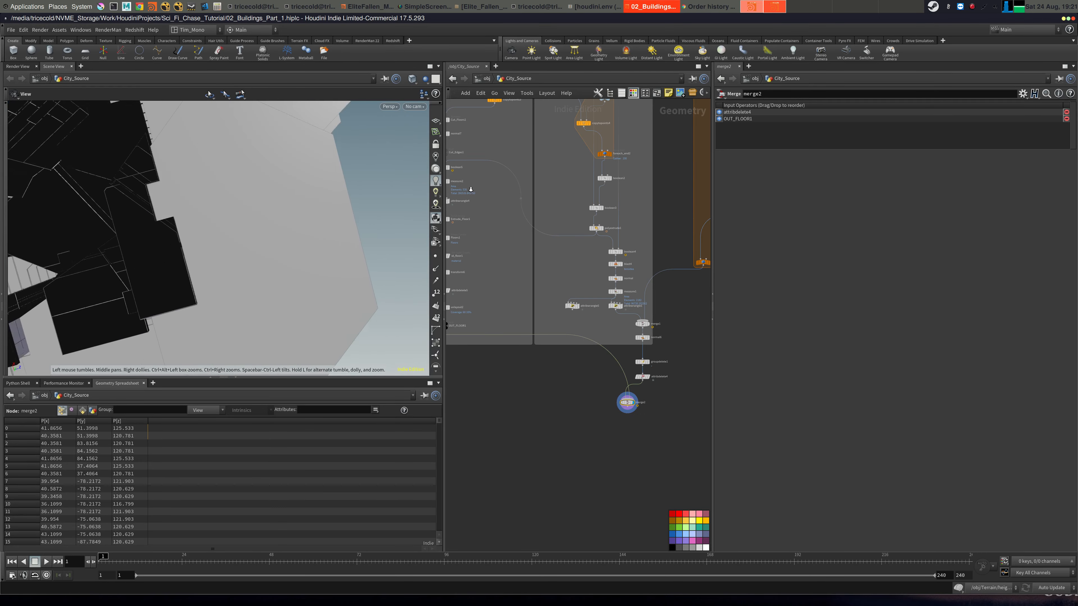
alt+middle_drag(272, 247, 306, 235)
alt+right_drag(305, 236, 263, 238)
alt+middle_drag(263, 238, 289, 220)
alt+drag(290, 219, 271, 165)
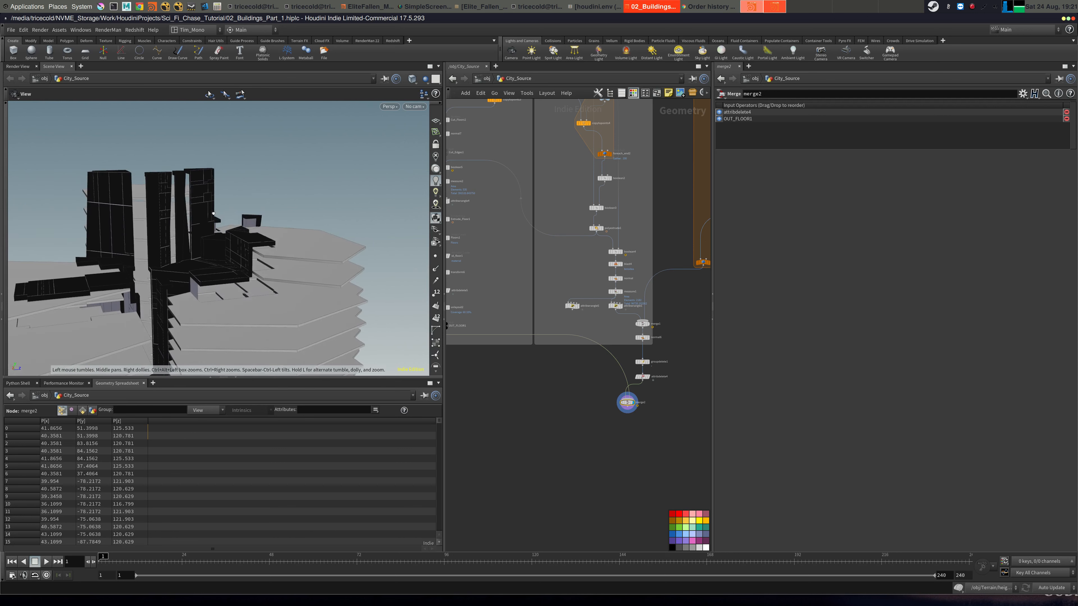
alt+right_drag(271, 166, 209, 284)
alt+drag(209, 284, 237, 259)
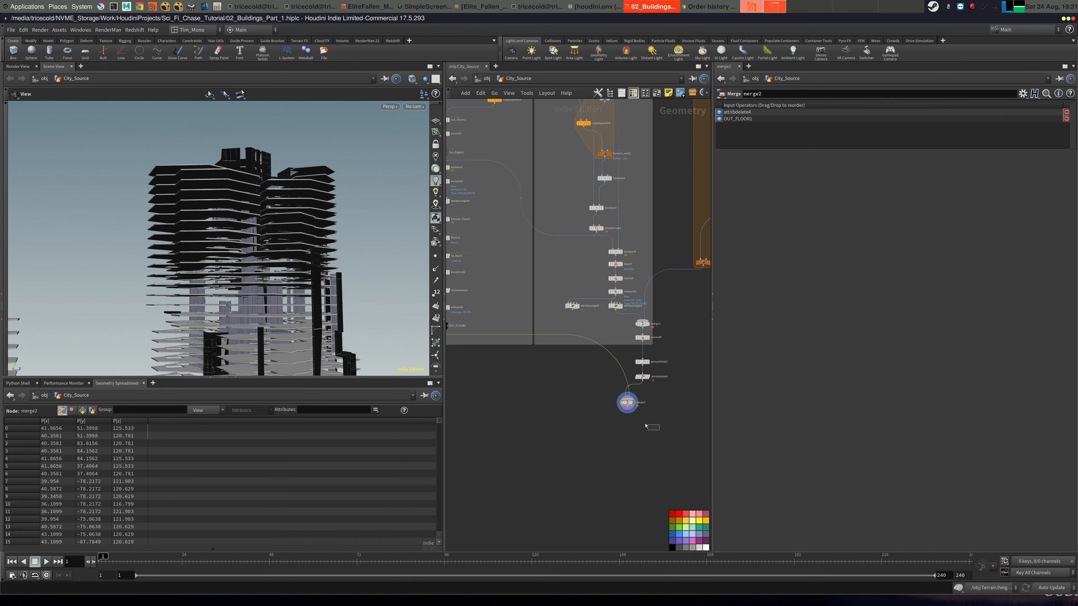
Delete the merge2 node.
drag(645, 425, 600, 400)
key(Delete)
Compact the foreach_end4 loop and its two input nodes, and move the whole group lower beside the network boxes.
middle_drag(649, 417, 551, 411)
scroll(662, 383, down, 5)
scroll(571, 376, up, 6)
middle_drag(661, 341, 629, 400)
scroll(605, 392, down, 3)
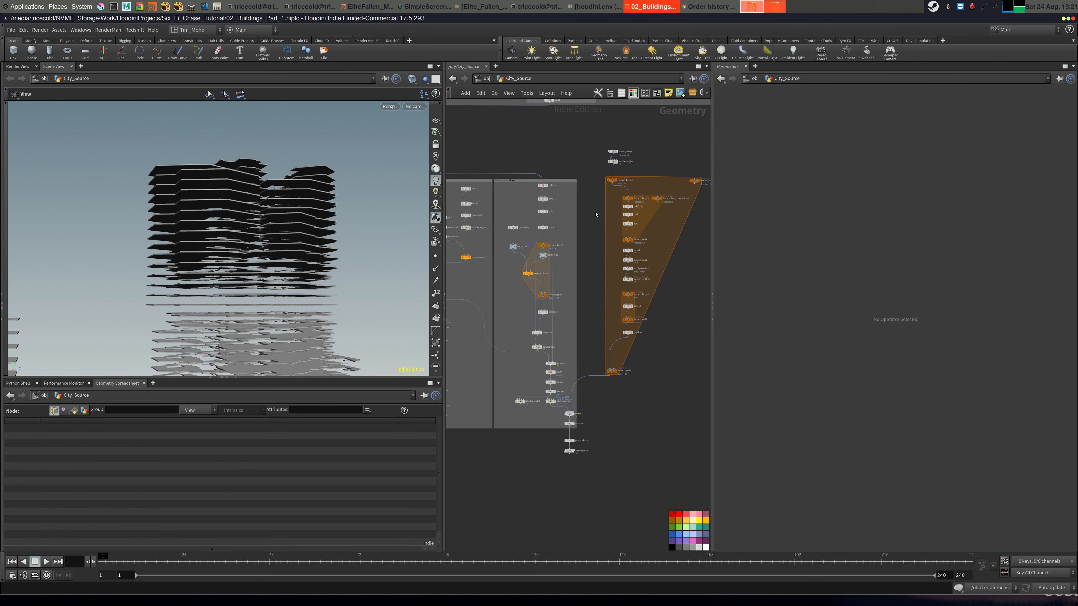
drag(617, 371, 613, 348)
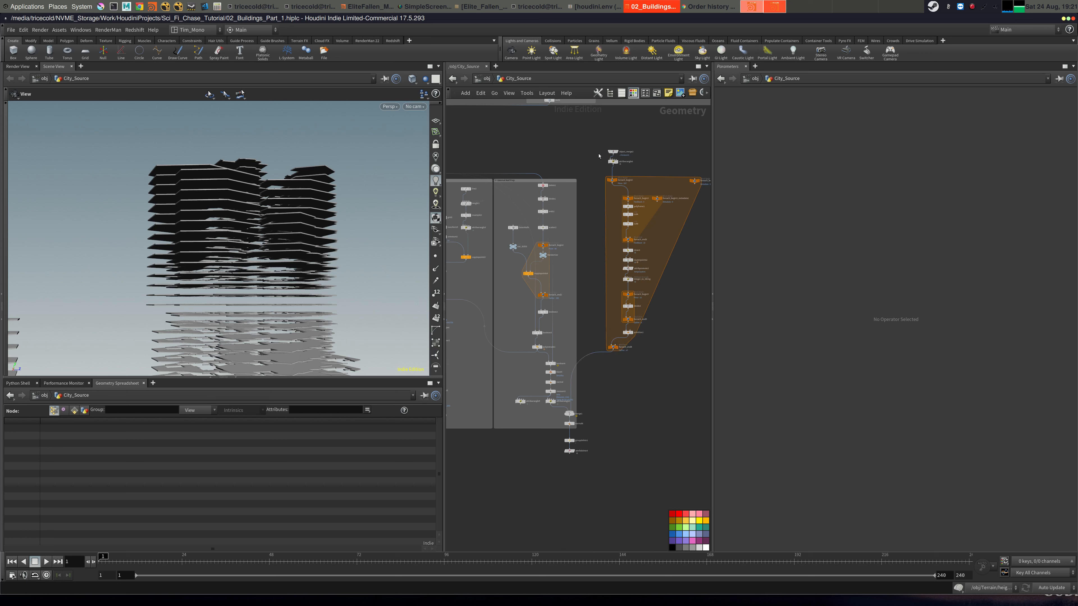
drag(599, 149, 612, 171)
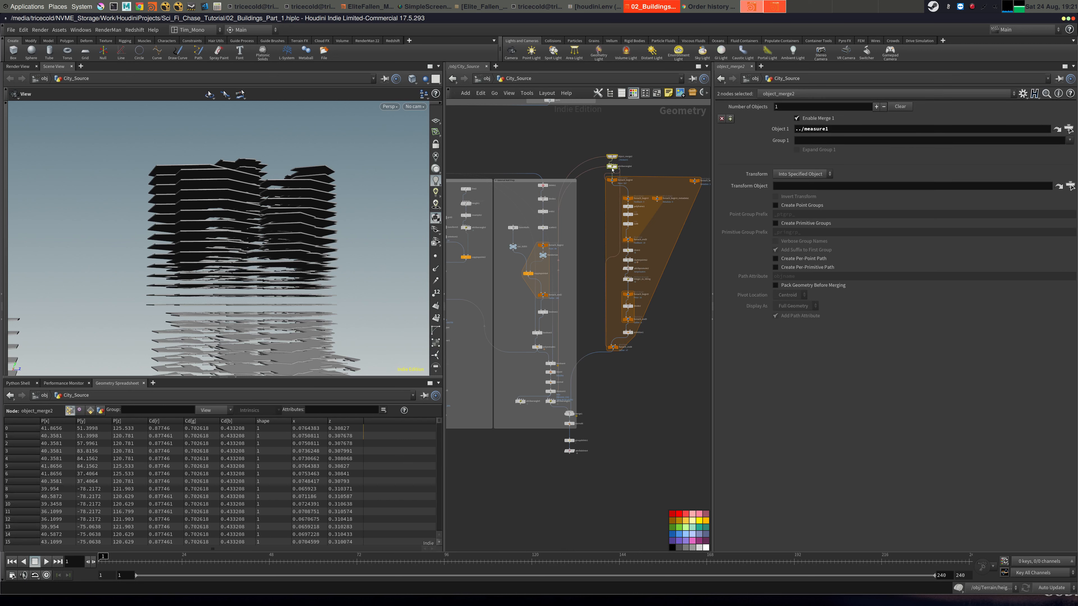
drag(578, 132, 699, 368)
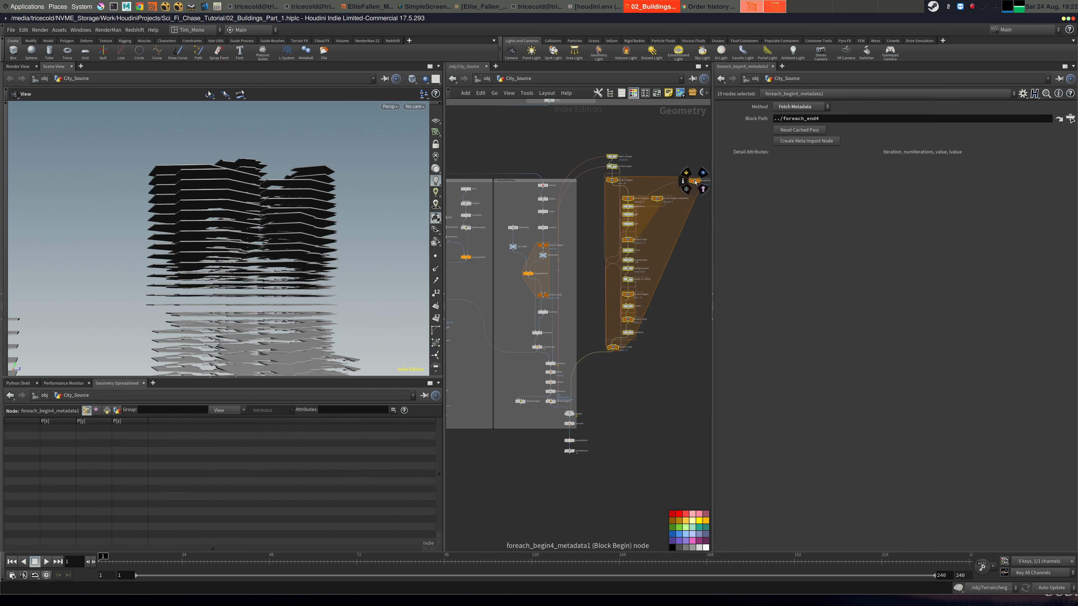
drag(695, 181, 691, 224)
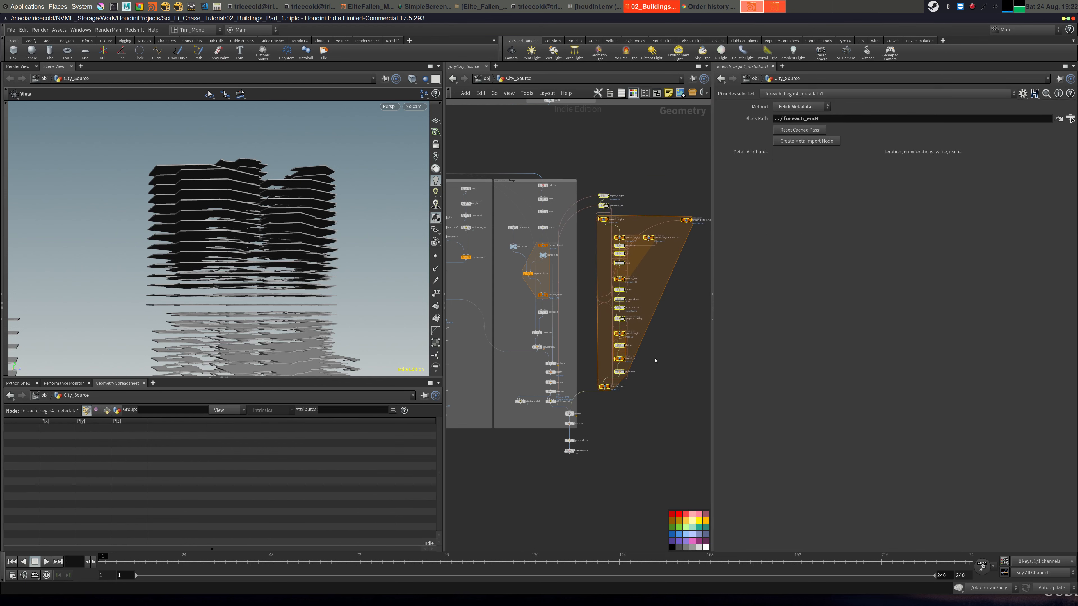
Tighten the lower end of the middle chain by moving the nodes from boolean4 through attribwrangle1, together with merge1, upward.
scroll(664, 366, up, 3)
click(668, 387)
middle_drag(668, 388, 676, 307)
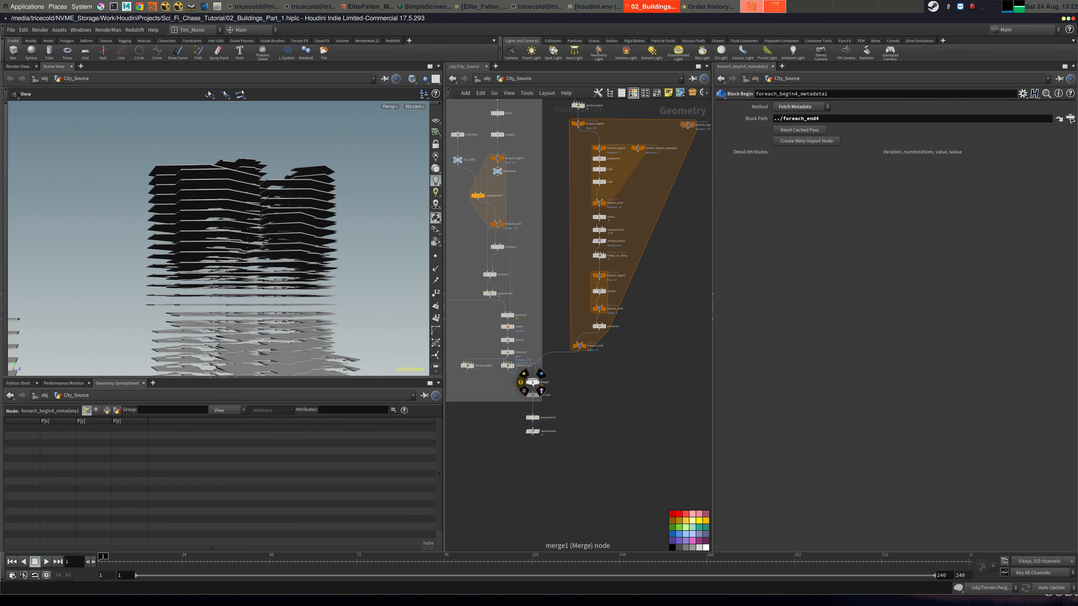
drag(531, 382, 532, 381)
middle_drag(526, 299, 541, 302)
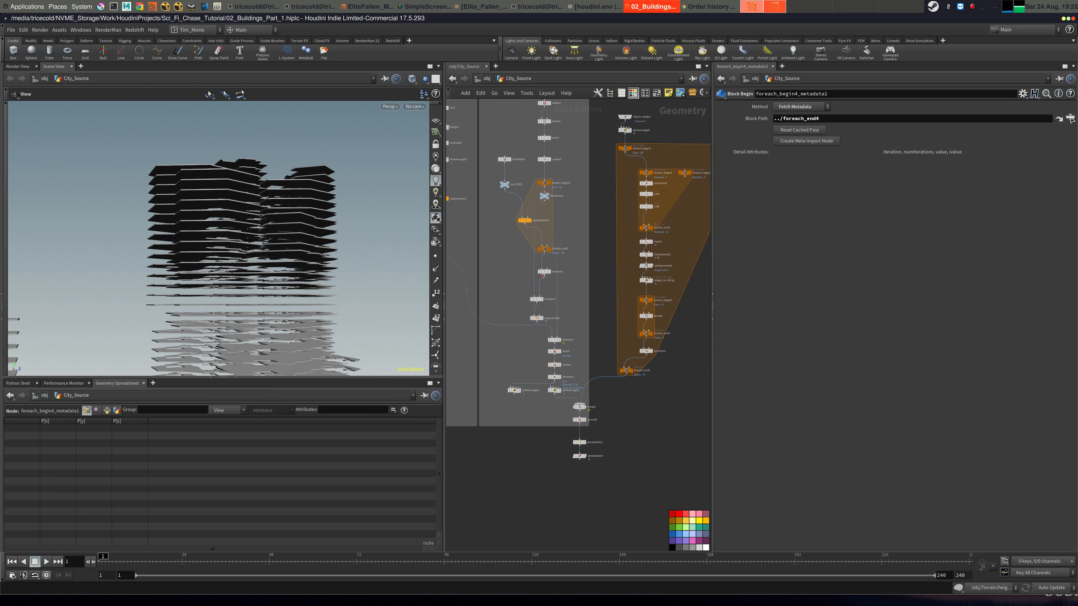
drag(541, 302, 594, 414)
drag(554, 341, 554, 317)
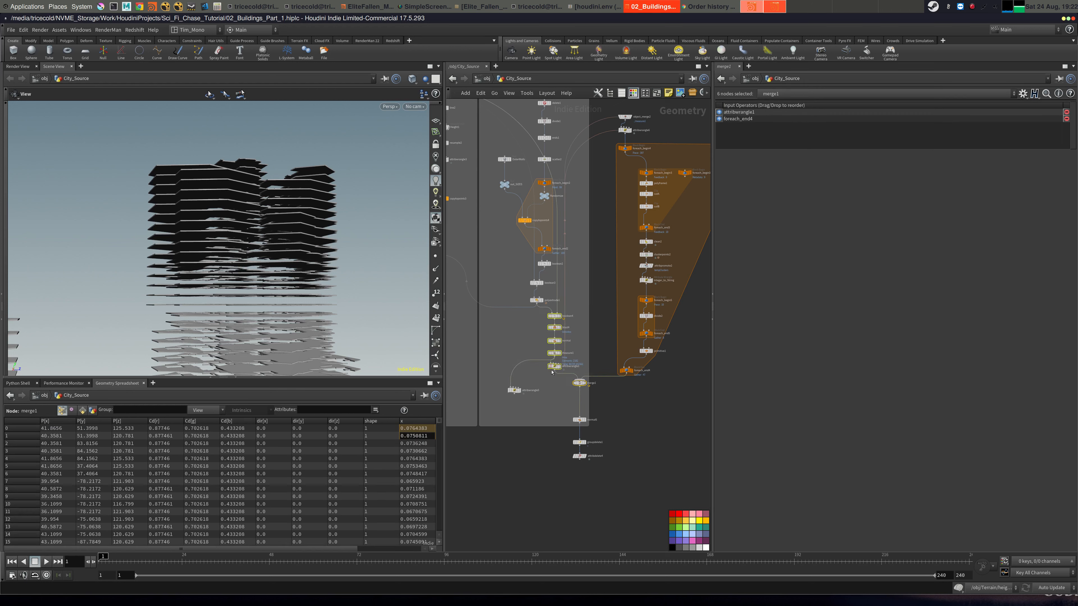
Delete the unused side node beside attribwrangle1 and move the nodes following merge1 up into a compact column.
drag(536, 375, 499, 411)
key(Delete)
drag(581, 420, 581, 394)
drag(578, 442, 576, 419)
key(h)
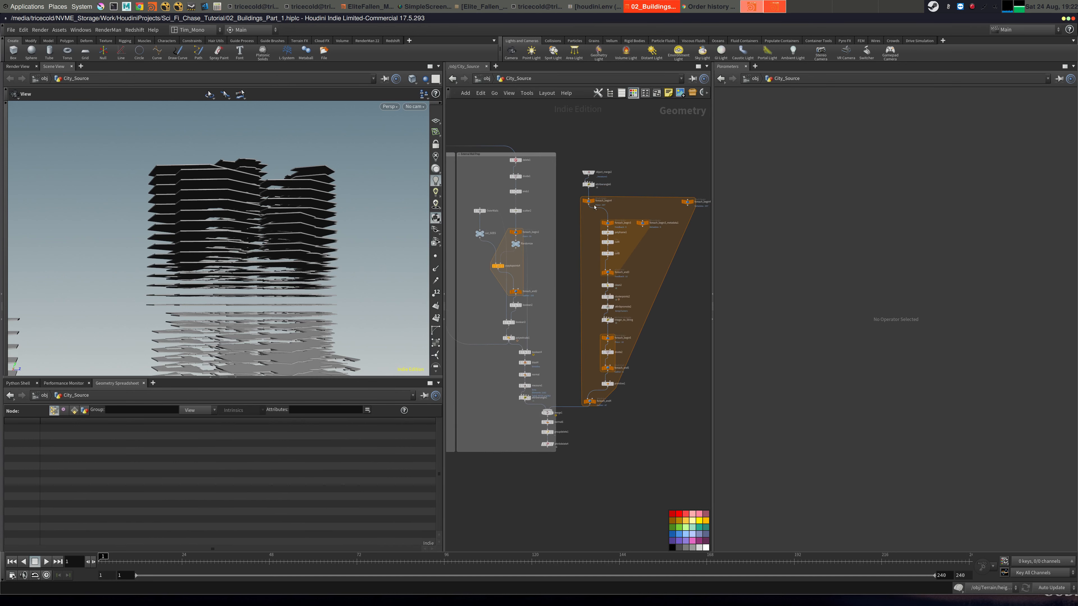
Enclose the foreach_end4 loop and its two input nodes in a network box titled Panelling.
drag(562, 156, 708, 462)
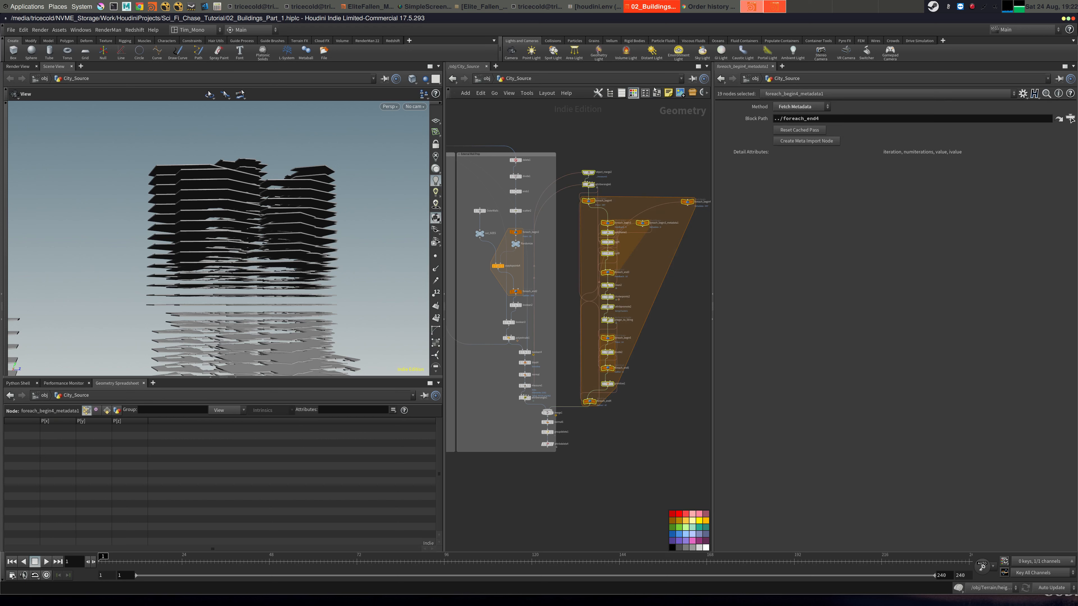
click(656, 96)
click(654, 149)
click(599, 166)
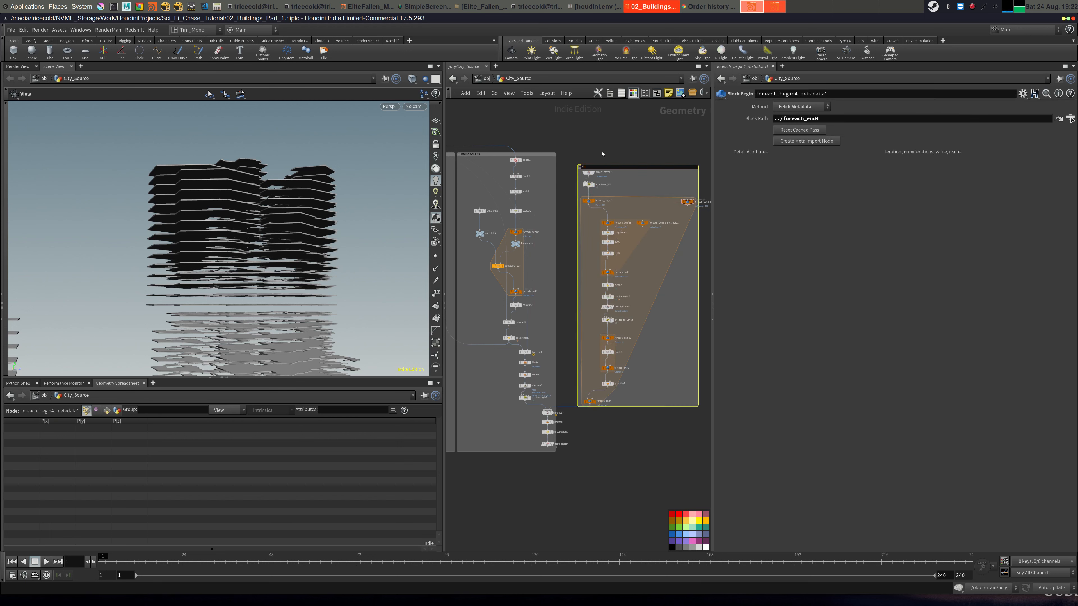
key(Return)
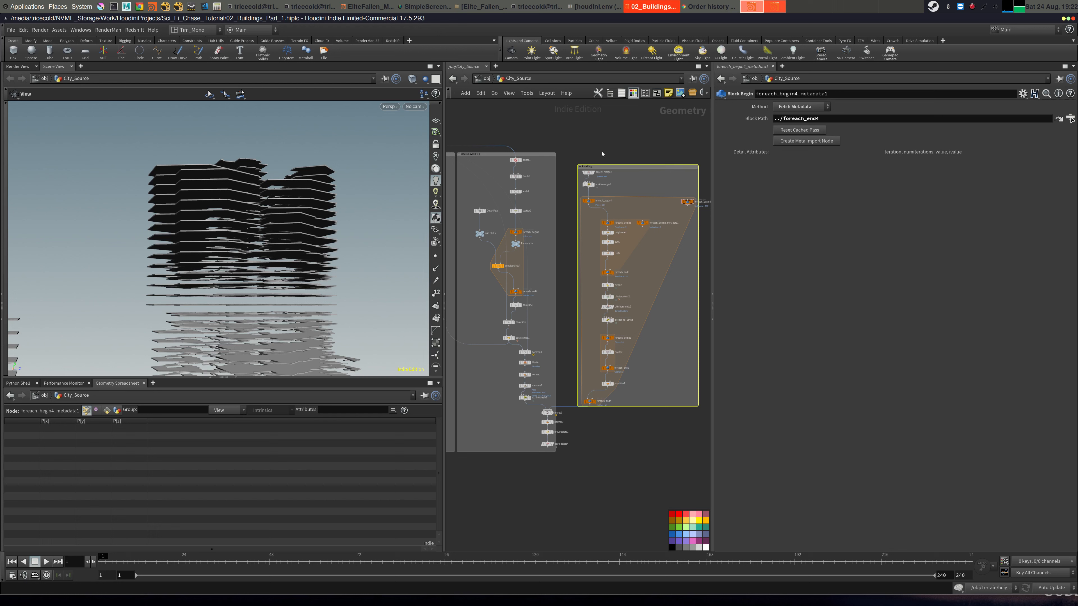
Display attribdelete4 at the end of the merge1 chain and add a Null node named OUT_PANELS below it.
click(538, 518)
scroll(537, 518, up, 3)
middle_drag(621, 420, 599, 355)
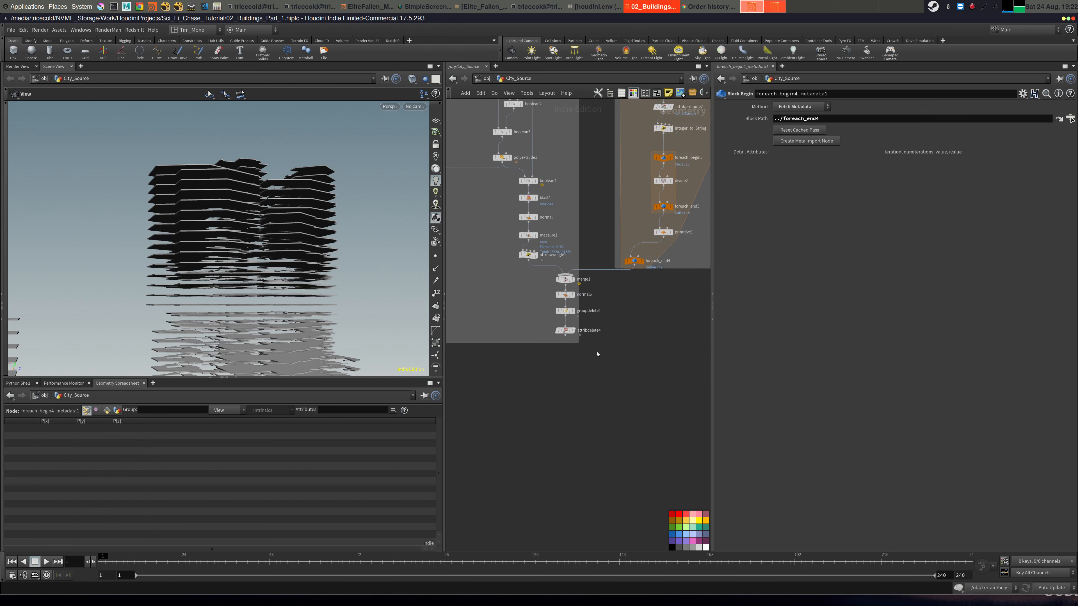
click(573, 331)
click(565, 332)
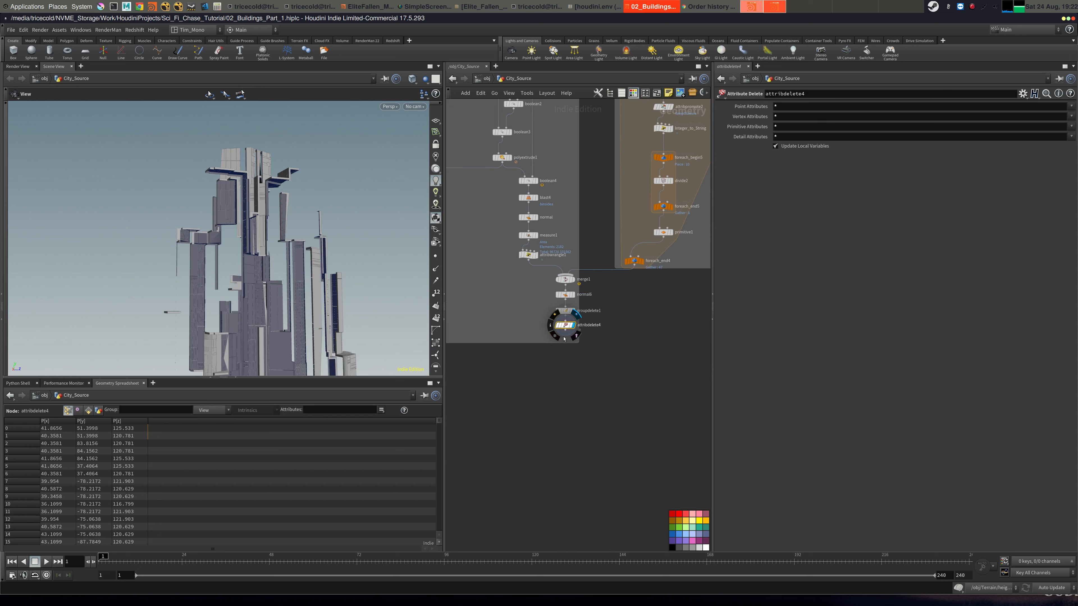
key(Tab)
text(nu)
click(651, 264)
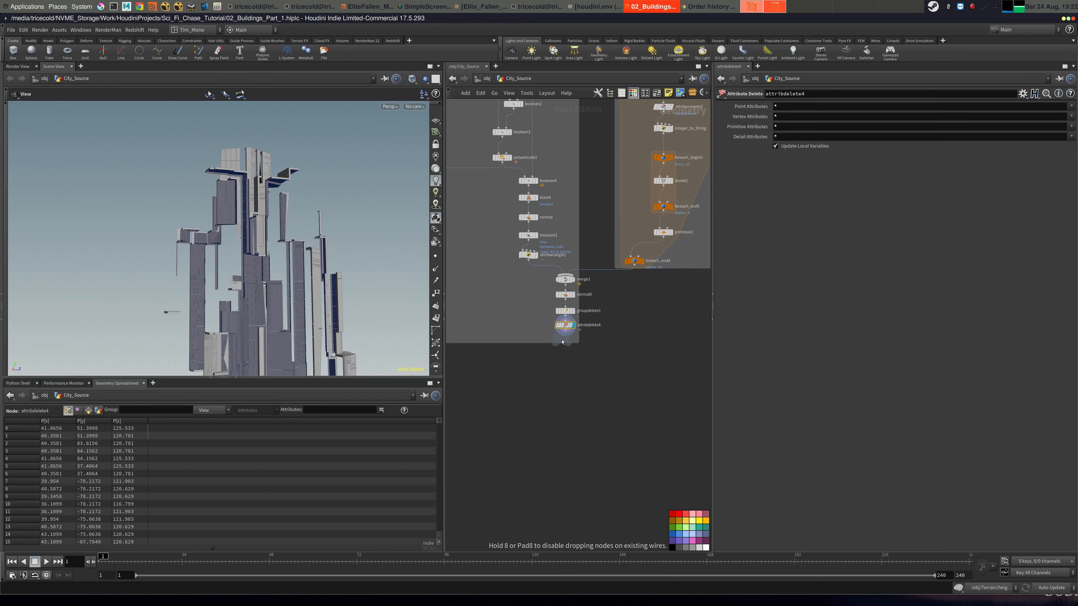
click(567, 344)
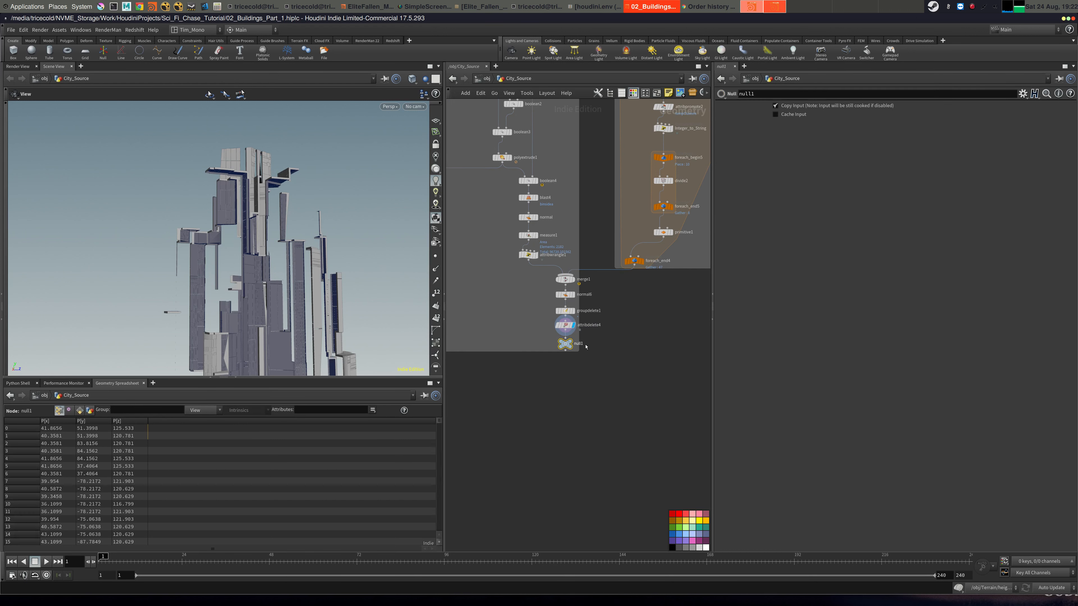
double_click(578, 344)
key(Return)
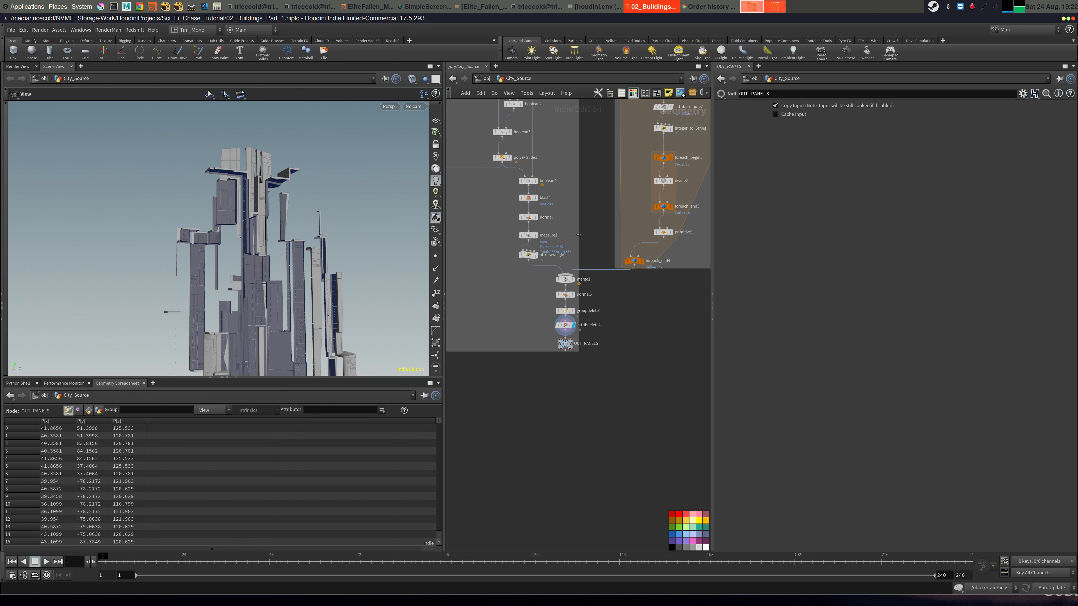
Widen the middle network box to meet the Panelling box and extend the neighbouring box's lower edge to match.
drag(578, 235, 610, 235)
scroll(594, 274, down, 5)
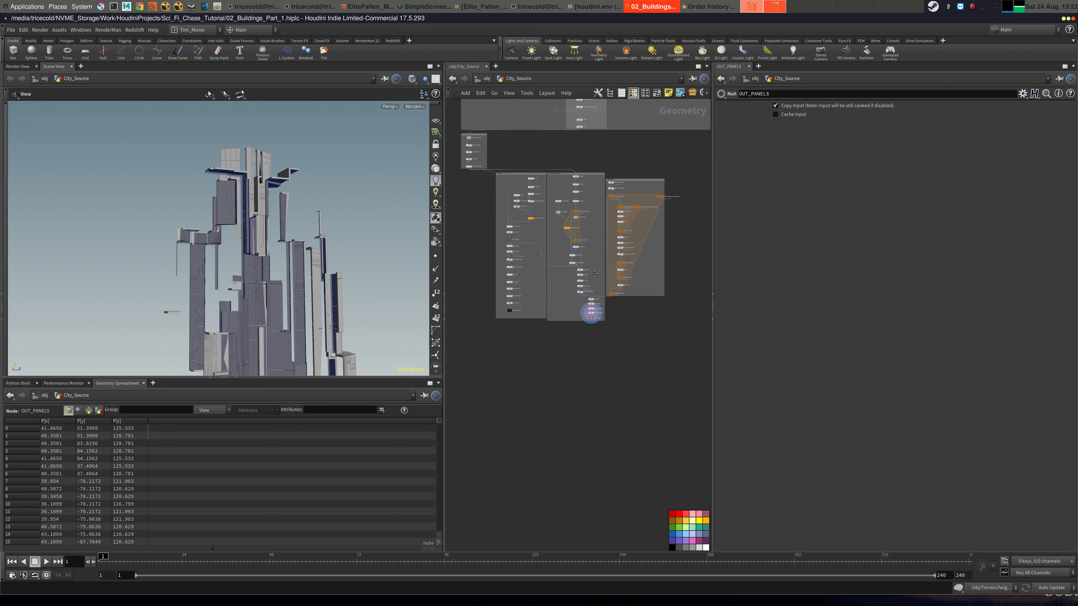
scroll(594, 274, up, 5)
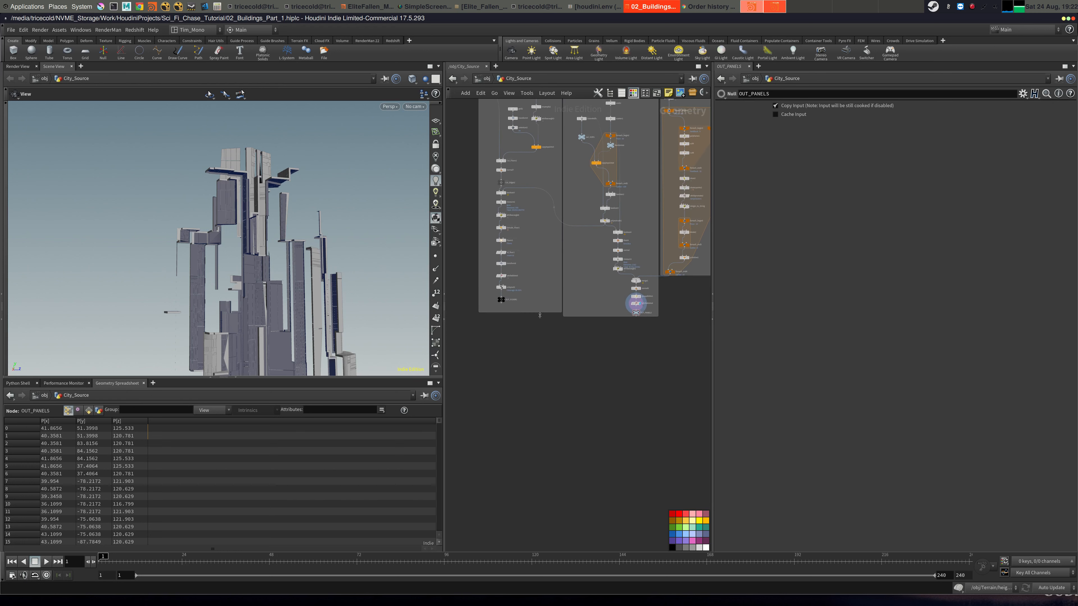
drag(540, 315, 541, 317)
scroll(662, 385, down, 5)
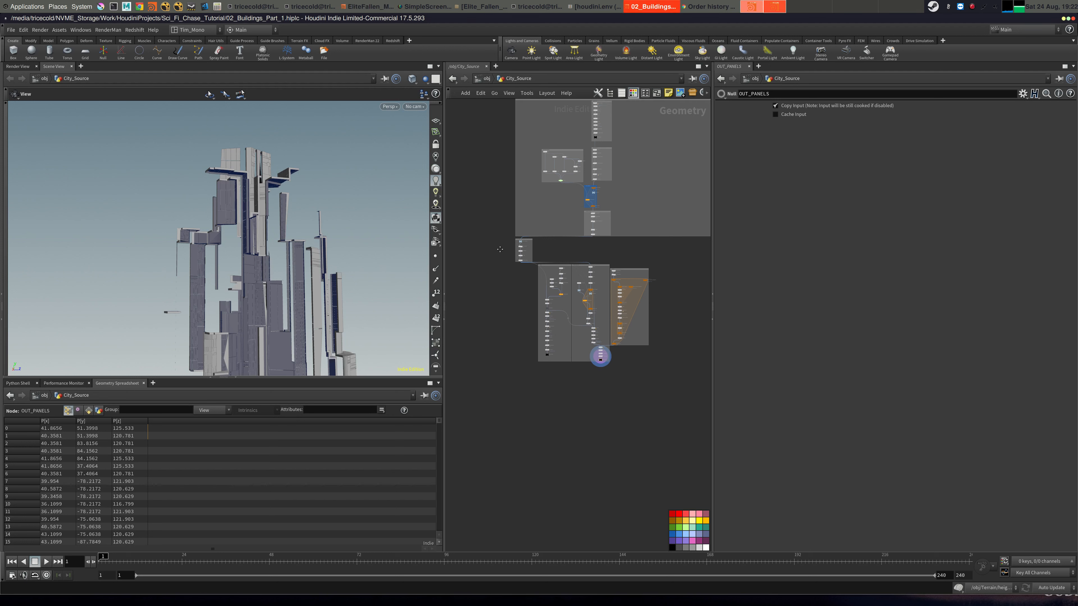
Enclose the four lower network boxes in one large box as wide as the one above, and align the Panelling box's upper edge with its neighbours.
middle_drag(533, 266, 521, 256)
drag(501, 226, 674, 367)
middle_drag(674, 367, 612, 360)
key(shift+o)
click(629, 280)
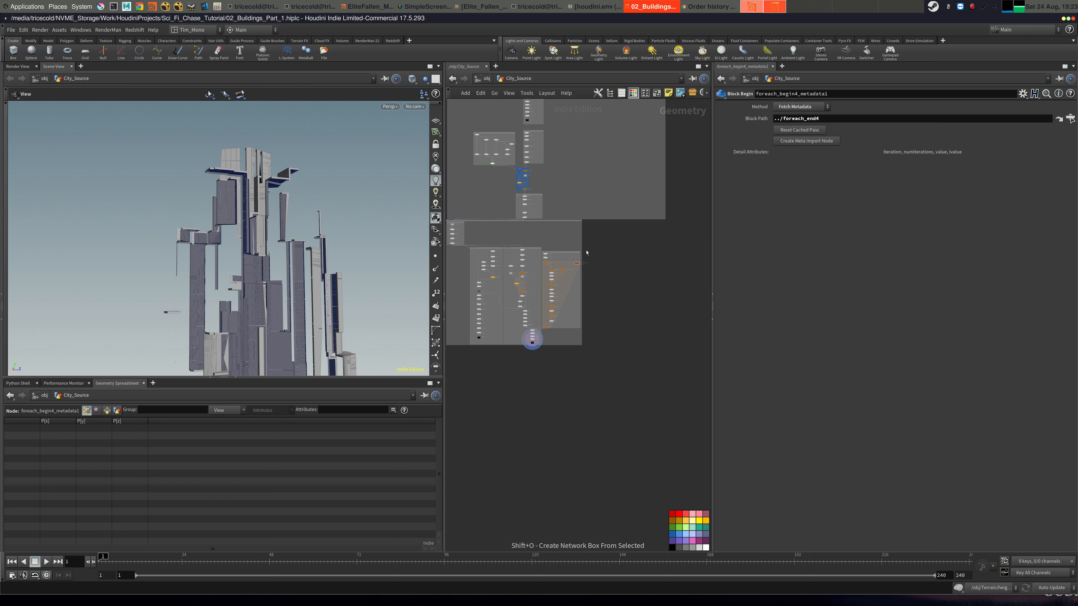
drag(581, 240, 667, 243)
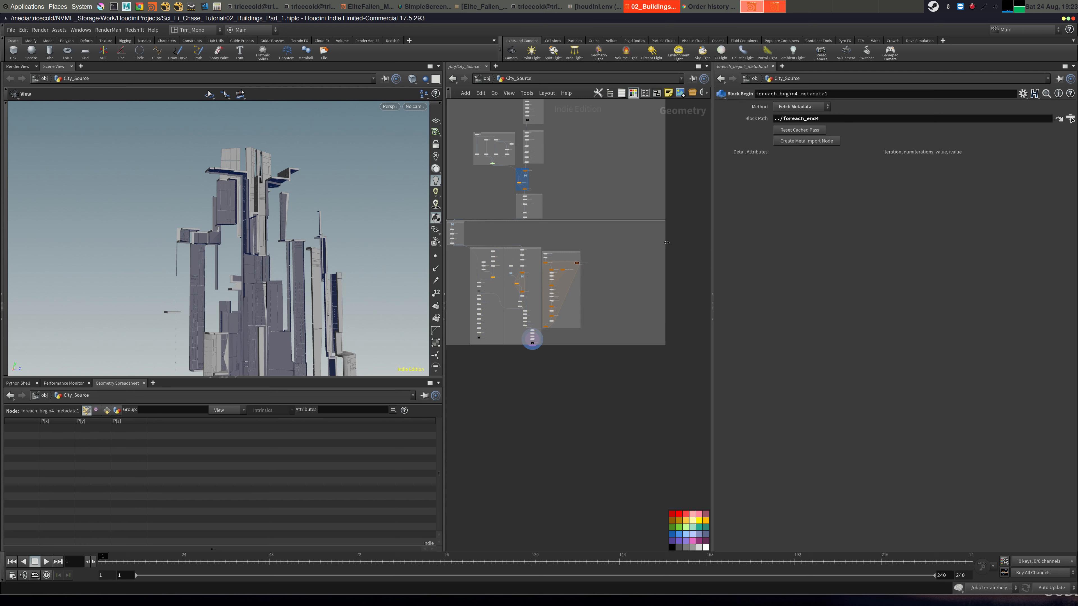
drag(561, 254, 561, 247)
Colour the Panelling network box orange, the middle box green and the box beside it blue.
scroll(538, 242, up, 5)
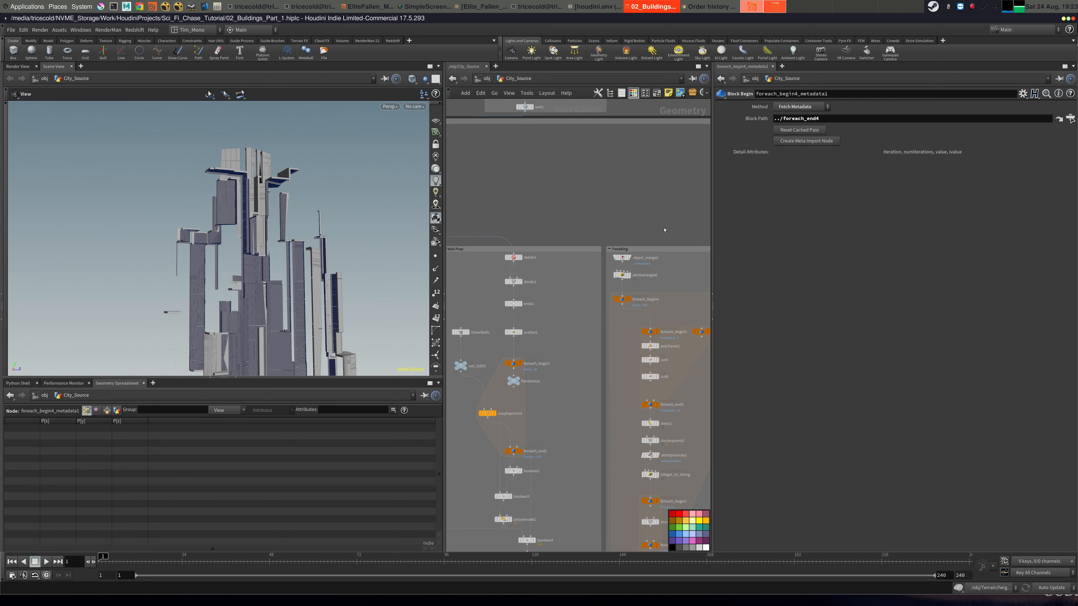
scroll(664, 231, down, 6)
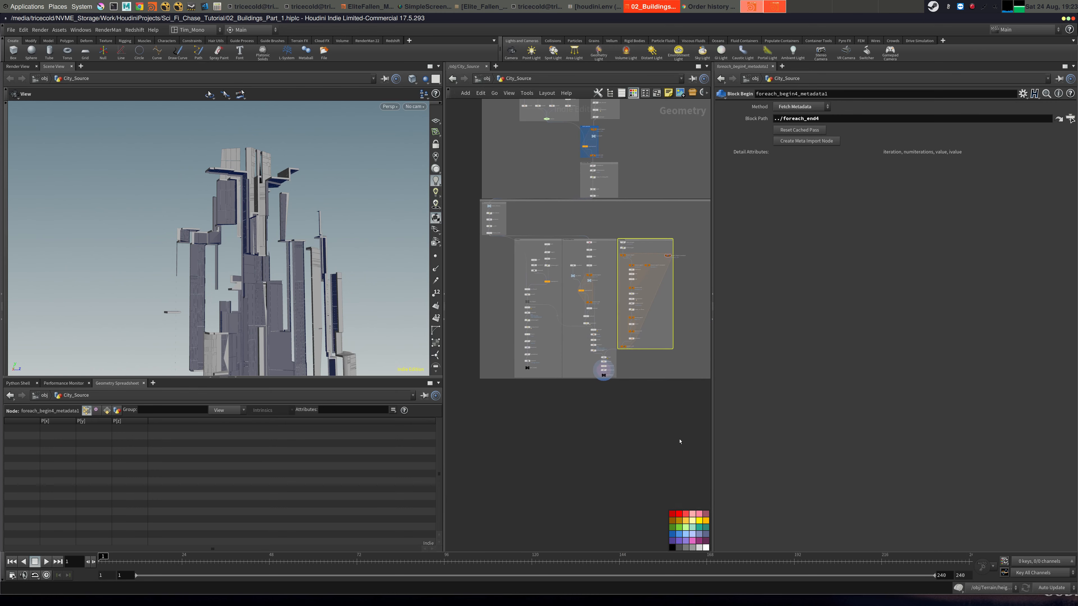
click(672, 520)
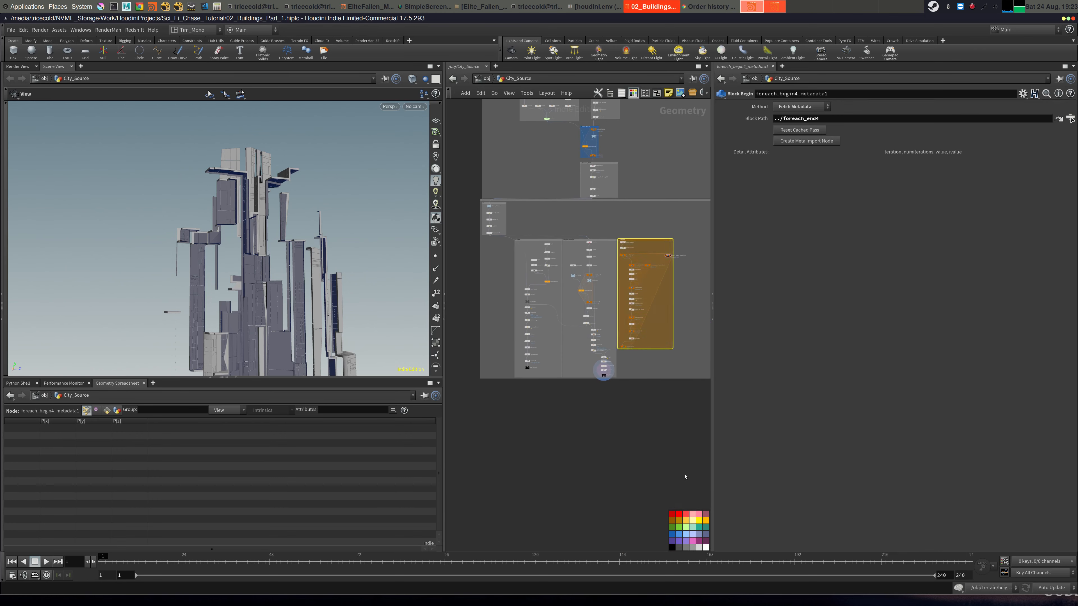
click(600, 238)
click(672, 519)
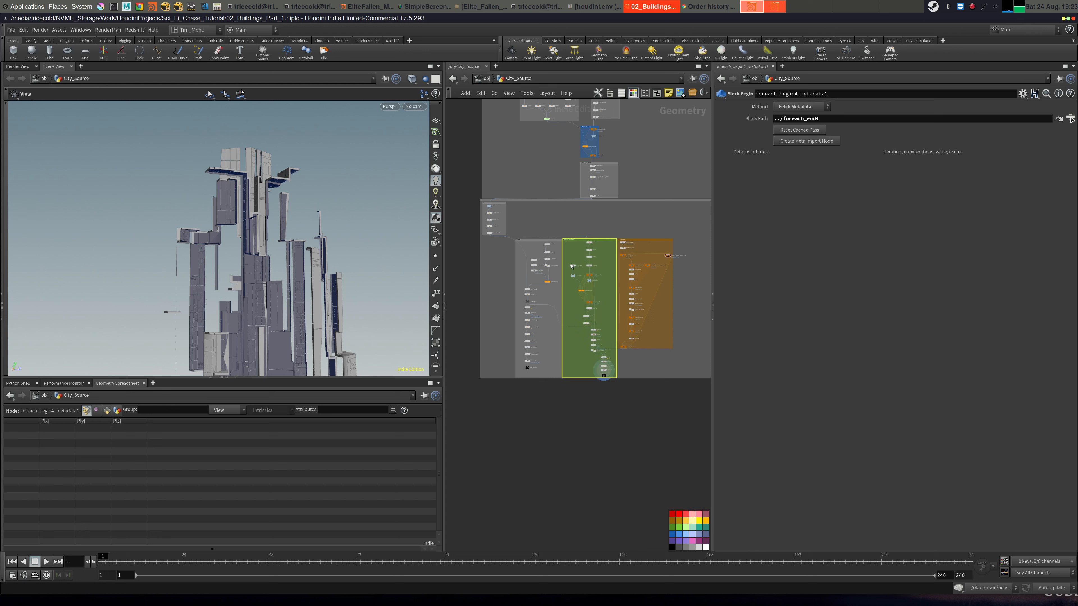
click(537, 240)
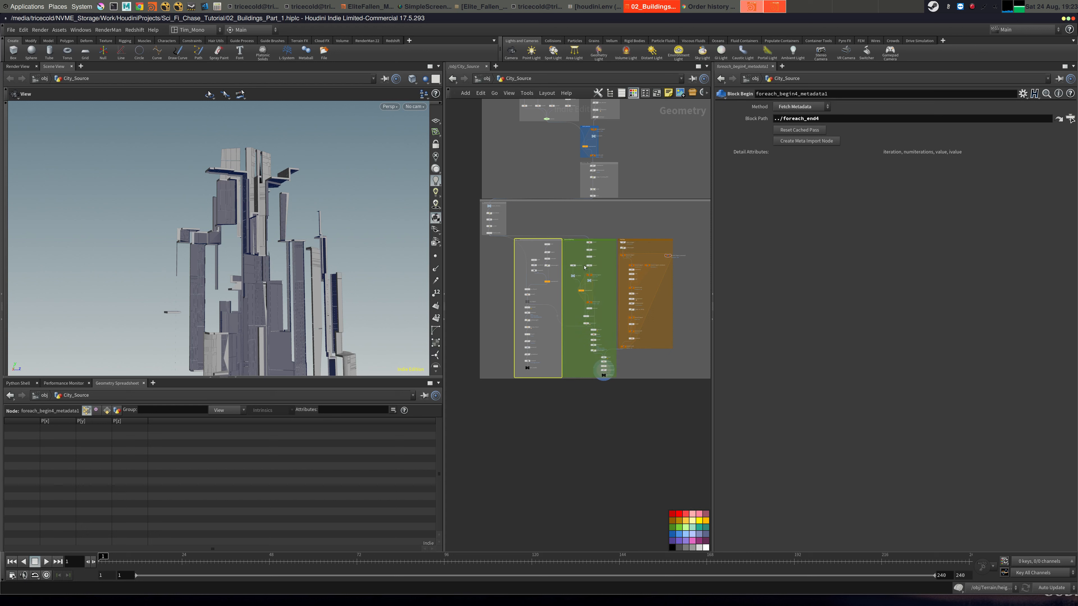
click(673, 534)
Colour the small network box above the blue one black.
scroll(572, 228, up, 5)
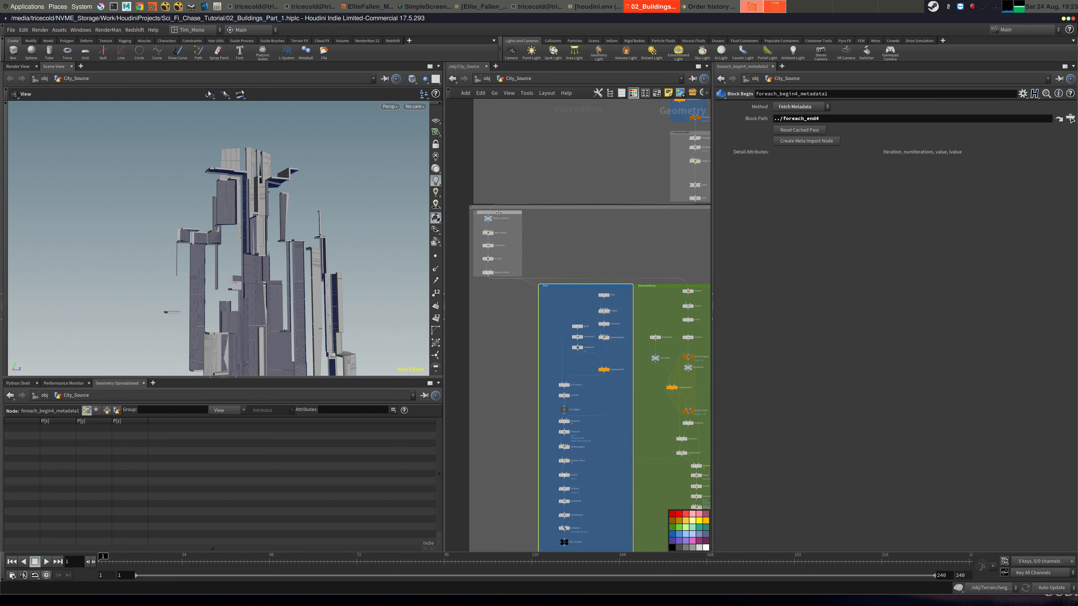
click(499, 212)
click(672, 547)
Nudge the black box inward and align the large enclosing box's left edge with the big box above.
middle_drag(482, 231, 475, 256)
drag(485, 235, 465, 249)
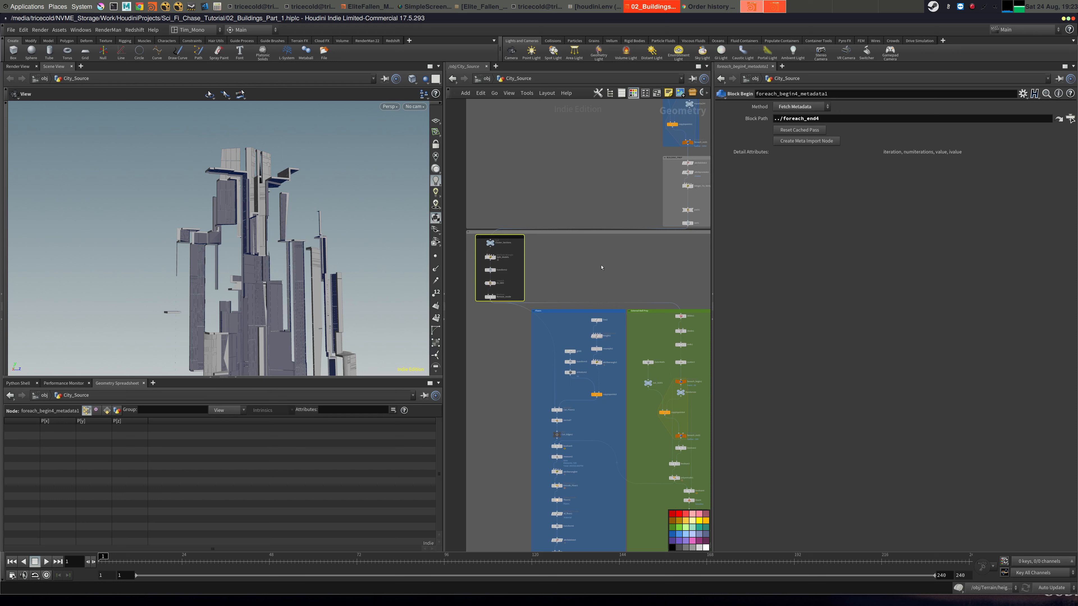
scroll(621, 273, down, 8)
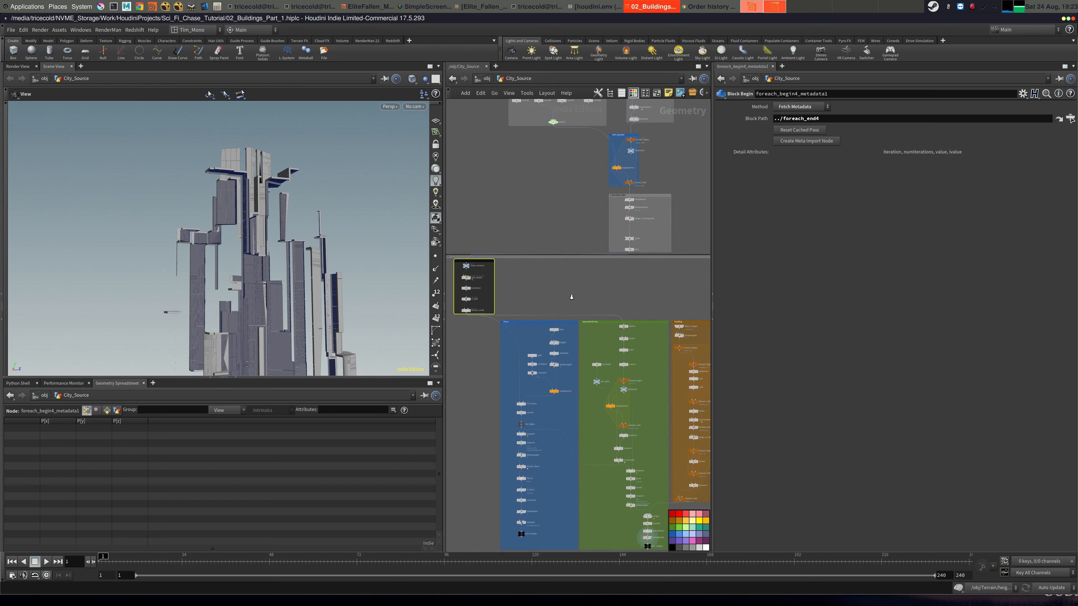
middle_drag(640, 281, 614, 267)
scroll(609, 279, up, 4)
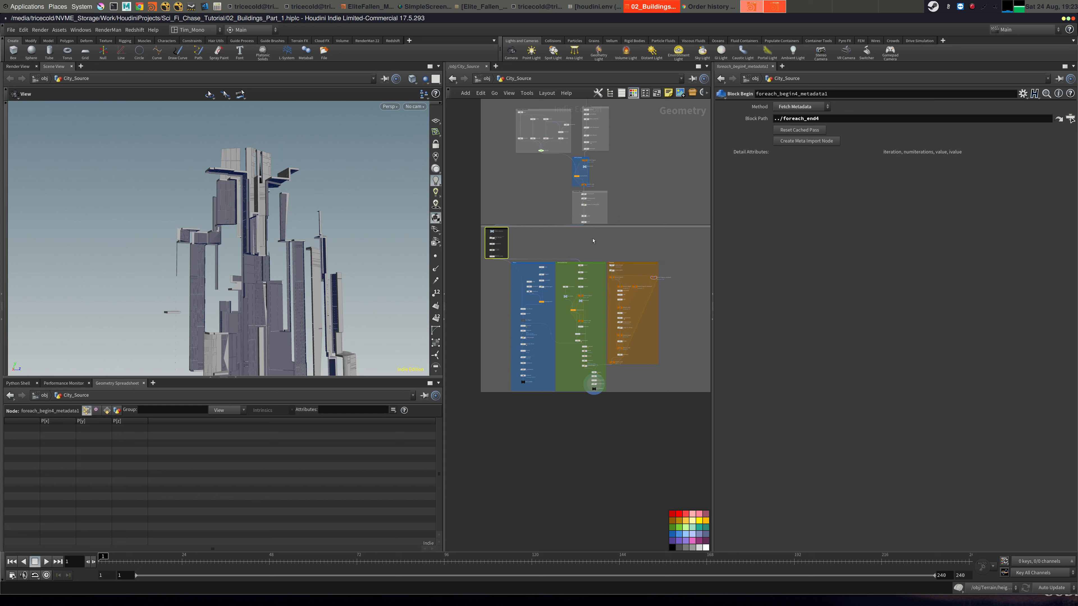
Colour the large enclosing network box dark grey.
key(alt+Tab)
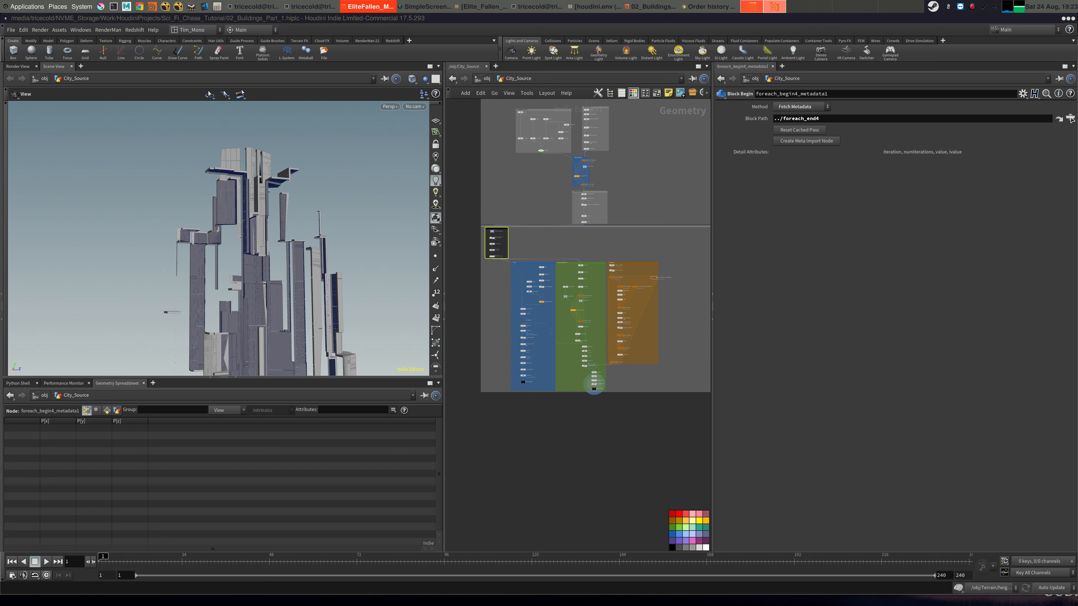
click(655, 231)
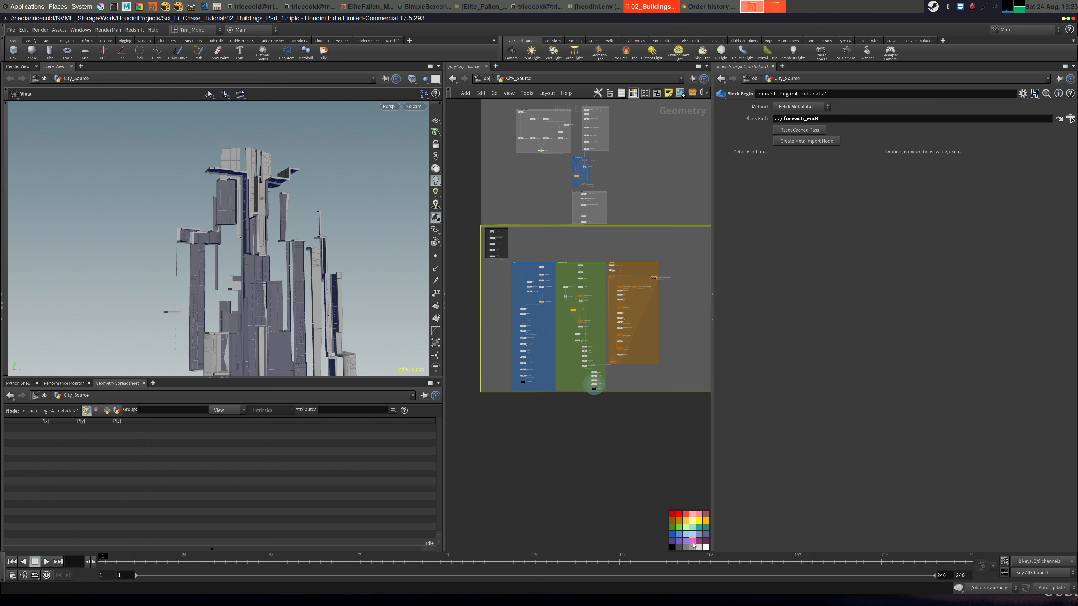
click(699, 548)
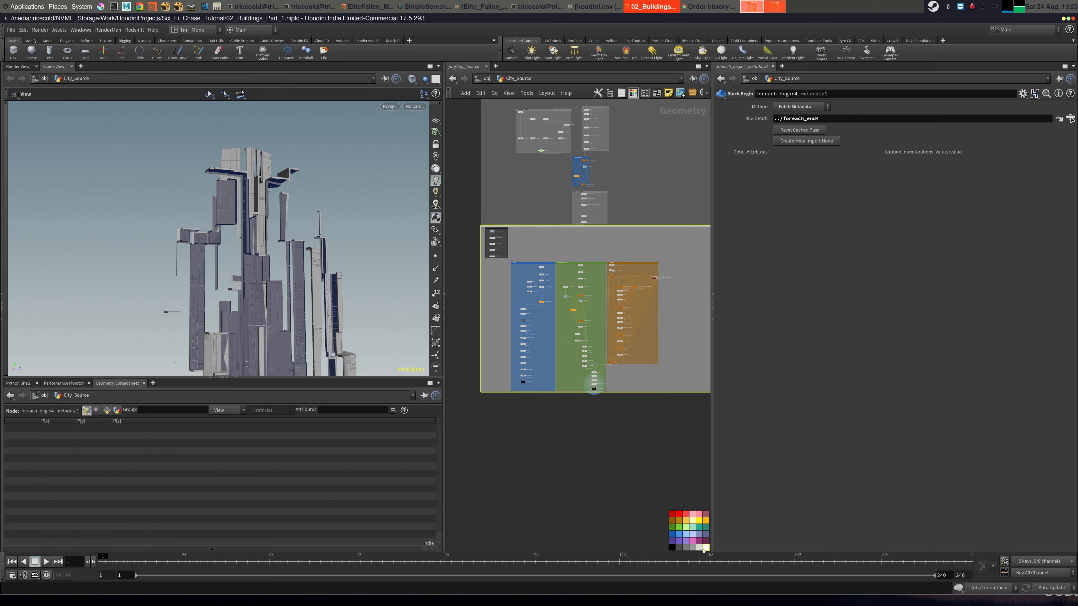
click(679, 549)
click(587, 461)
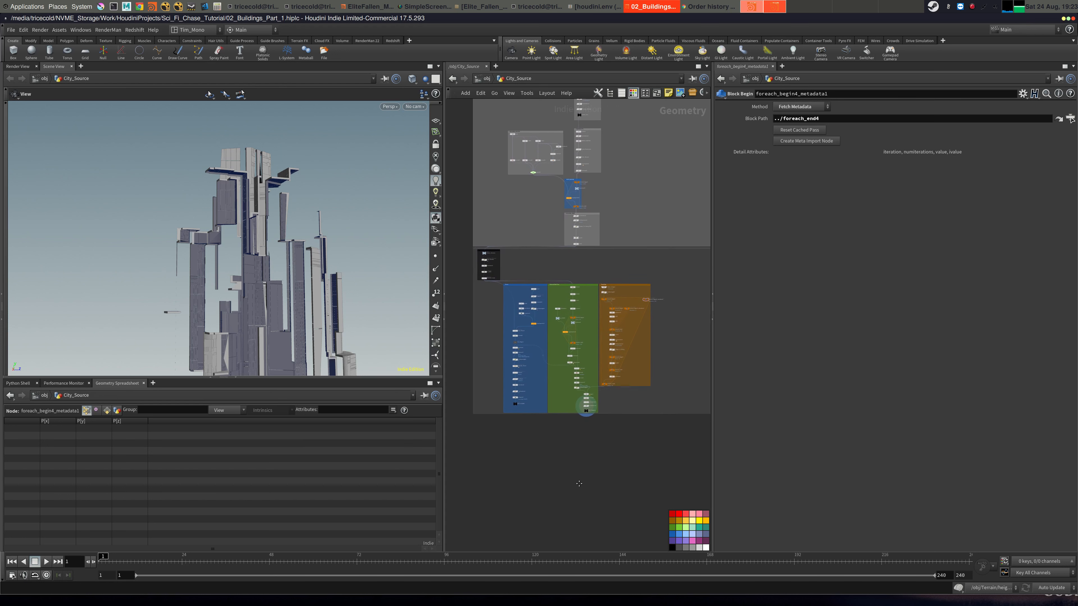
scroll(583, 471, up, 2)
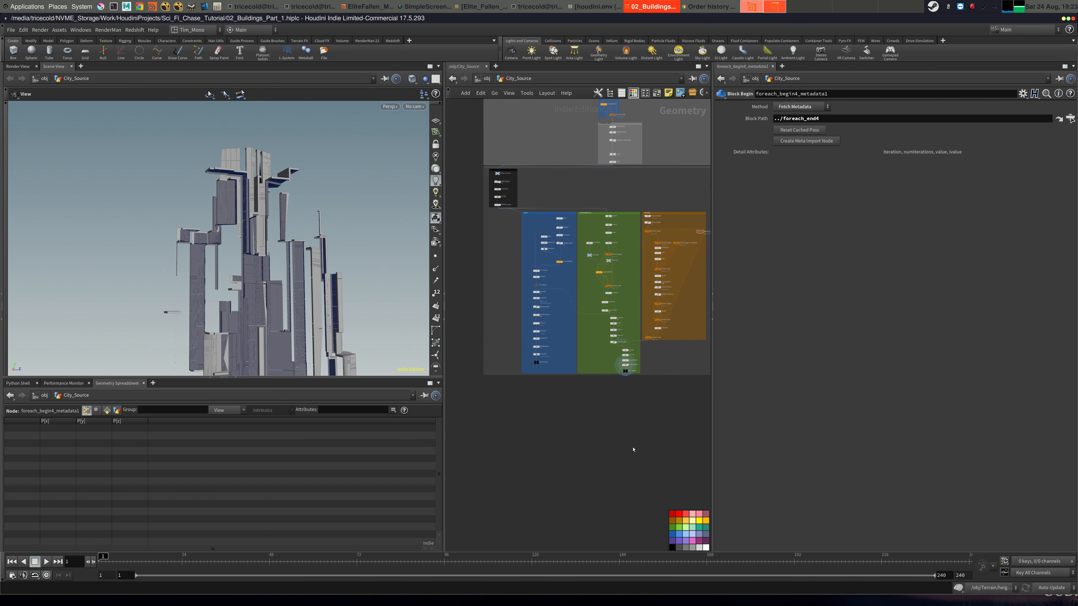